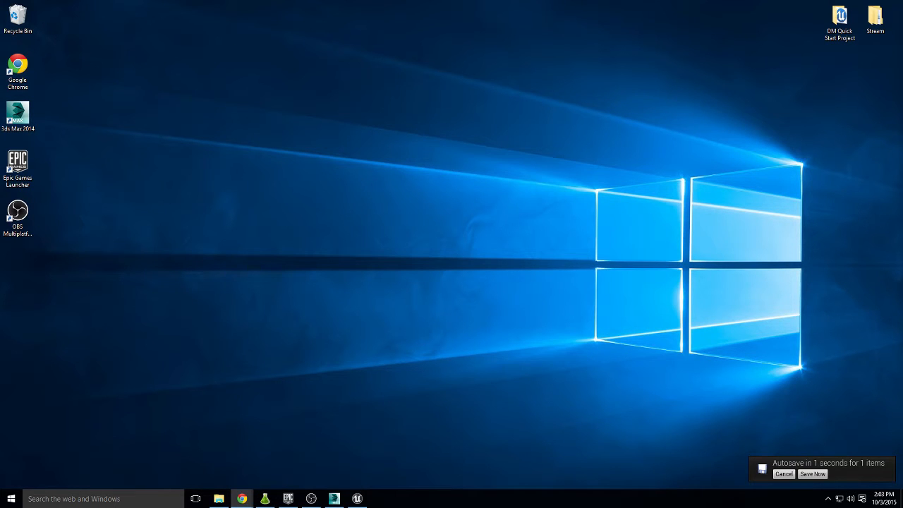
- Switch to the Unreal Editor and open the 1_ImpactDM folder inside Content/Stream
left_click(357, 498)
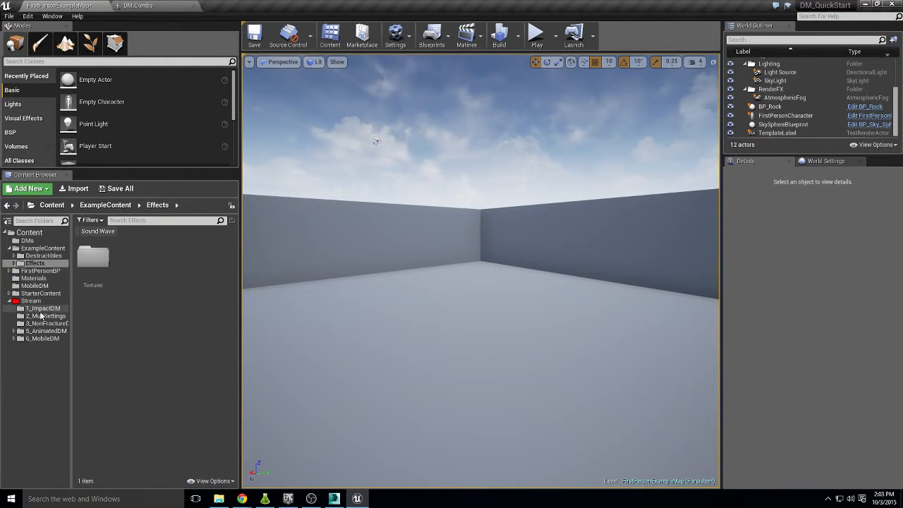
left_click(30, 301)
left_click(35, 234)
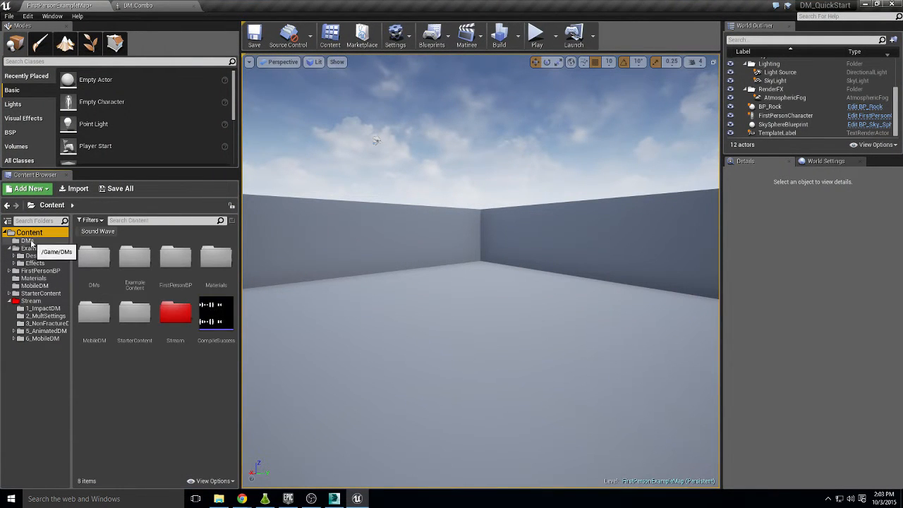
left_click(37, 239)
left_click(42, 308)
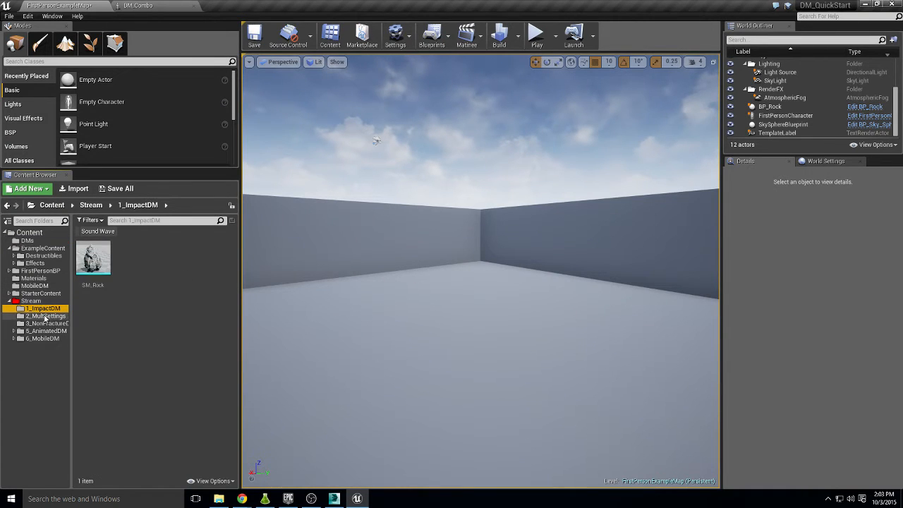
- Create a destructible mesh from the SM_Rock static mesh
left_click(95, 263)
right_click(97, 263)
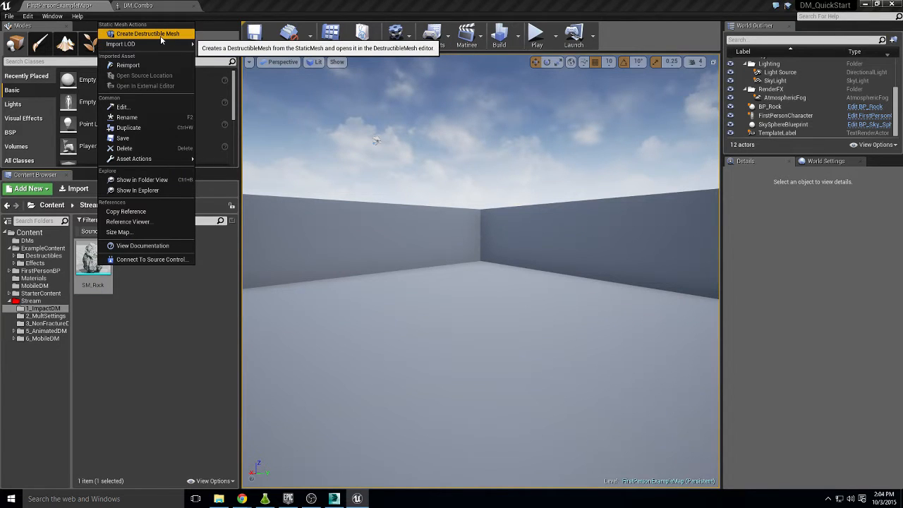
left_click(114, 343)
left_click(100, 271)
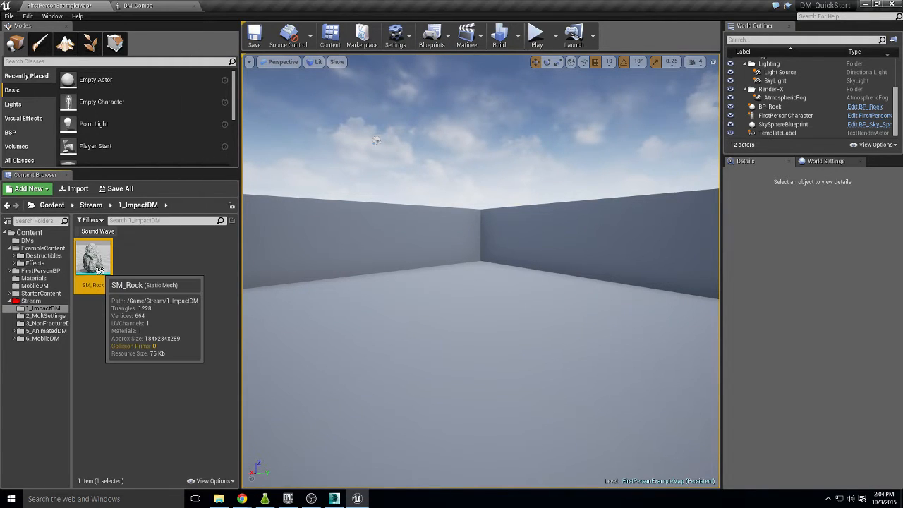
right_click(100, 271)
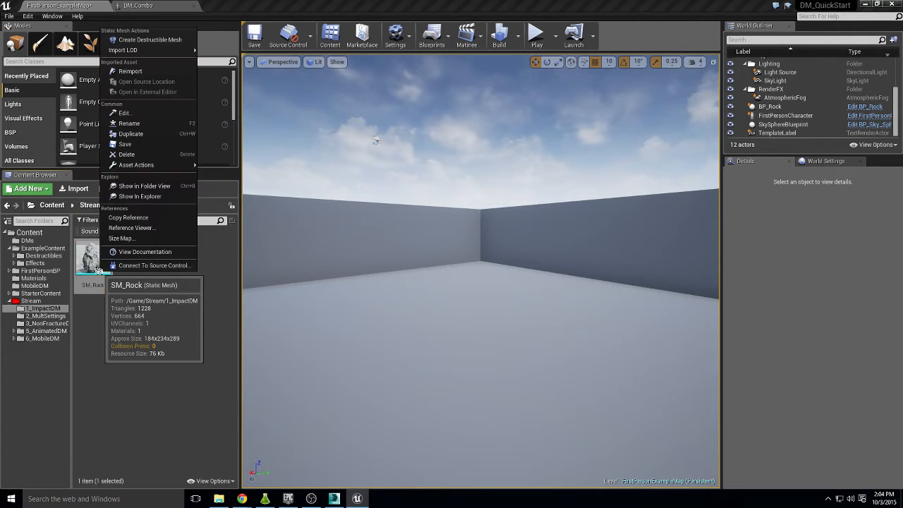
left_click(163, 40)
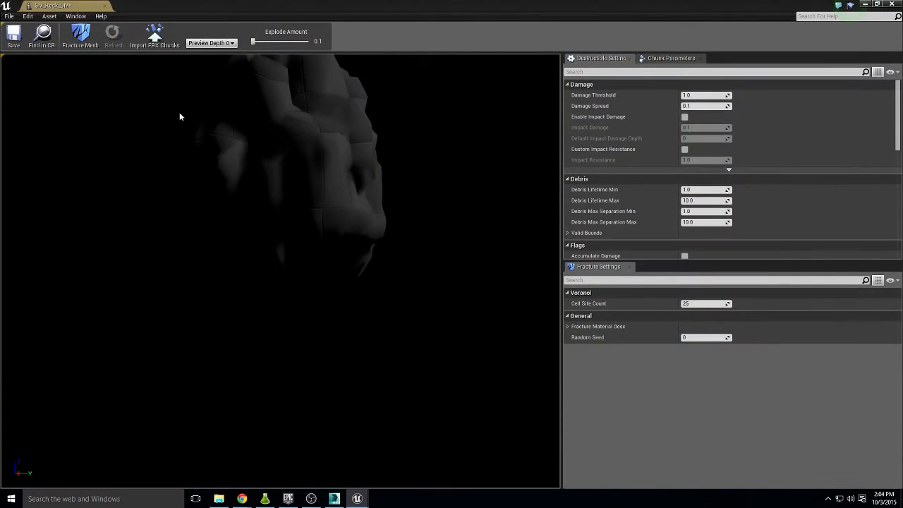
- Set the explode amount to 0.8 and fracture the rock mesh with the default fracture settings
right_click_drag(247, 171, 112, 261)
right_click_drag(277, 167, 277, 219)
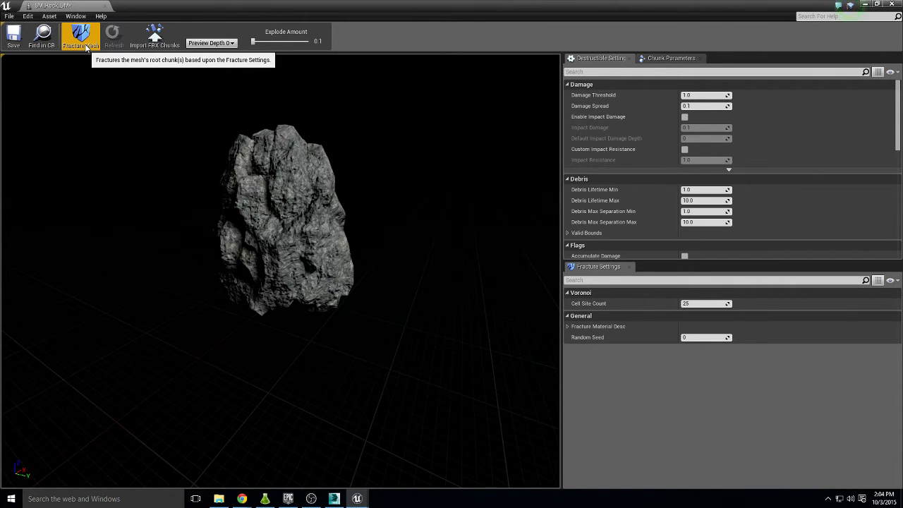
left_click(215, 46)
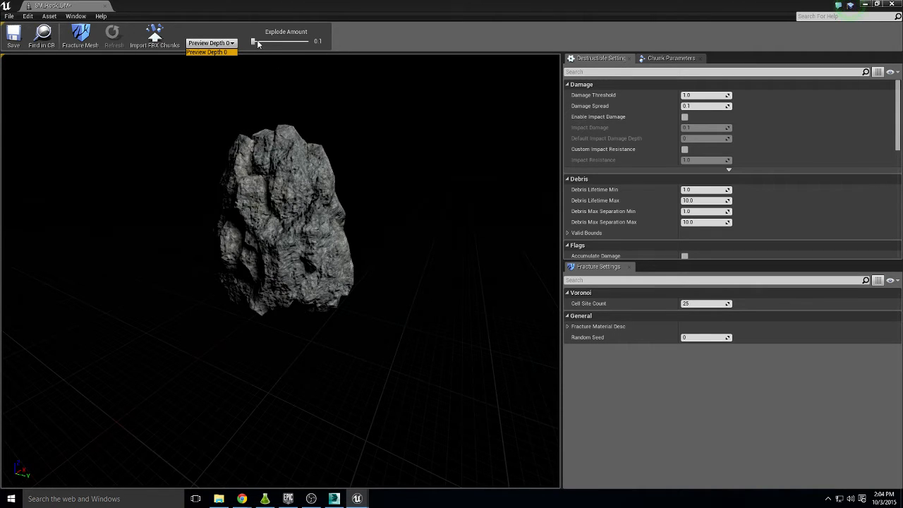
mouse_move(258, 42)
left_mouse_down()
mouse_move(288, 44)
mouse_move(251, 42)
mouse_move(261, 43)
left_mouse_up()
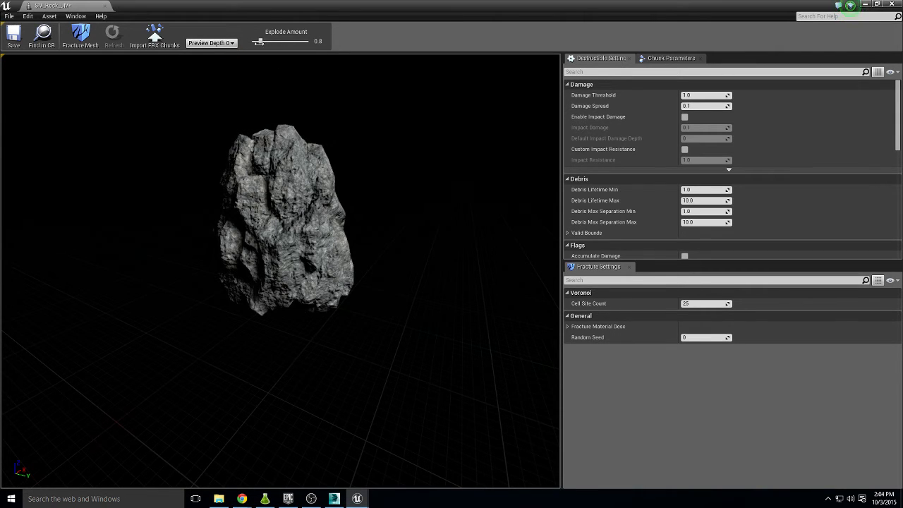
left_click(82, 35)
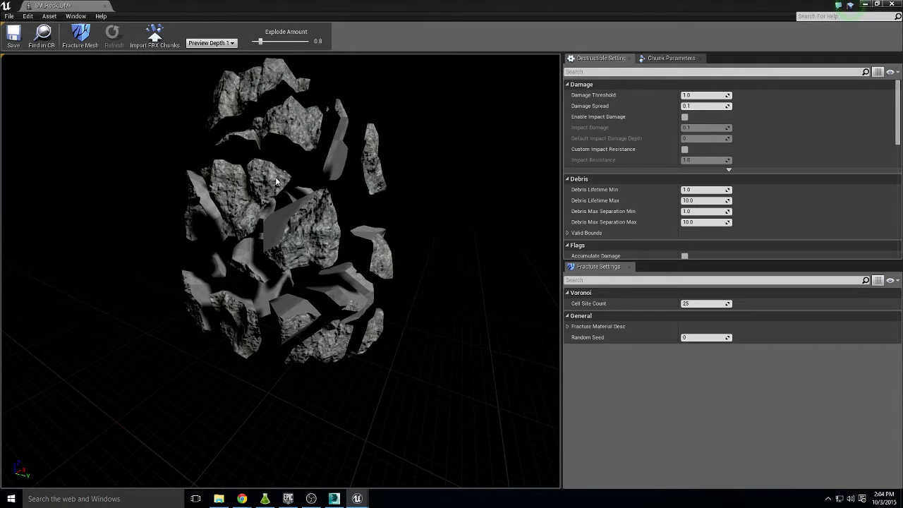
- Set the explode amount to 1.5 and redirect the preview light to illuminate the rock chunks
left_click_drag(276, 181, 258, 202)
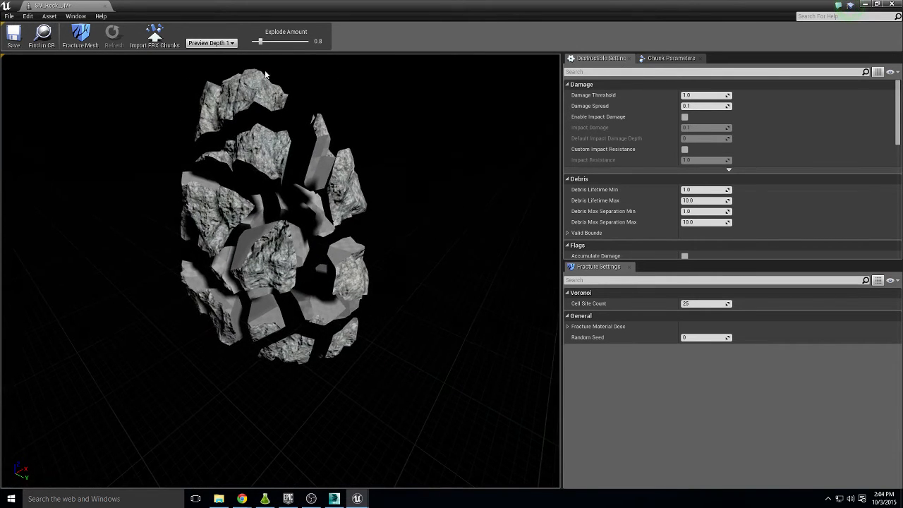
left_click_drag(260, 42, 268, 41)
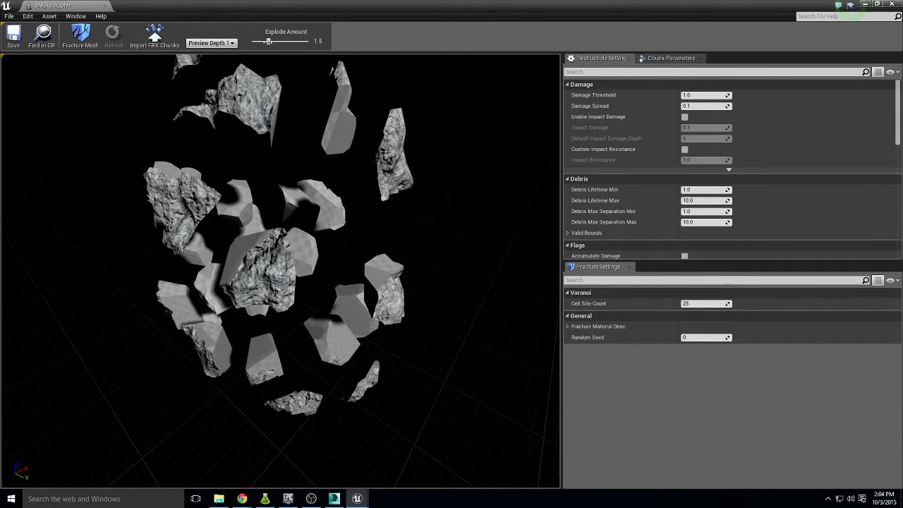
left_click_drag(273, 153, 273, 212)
right_click_drag(274, 212, 273, 153)
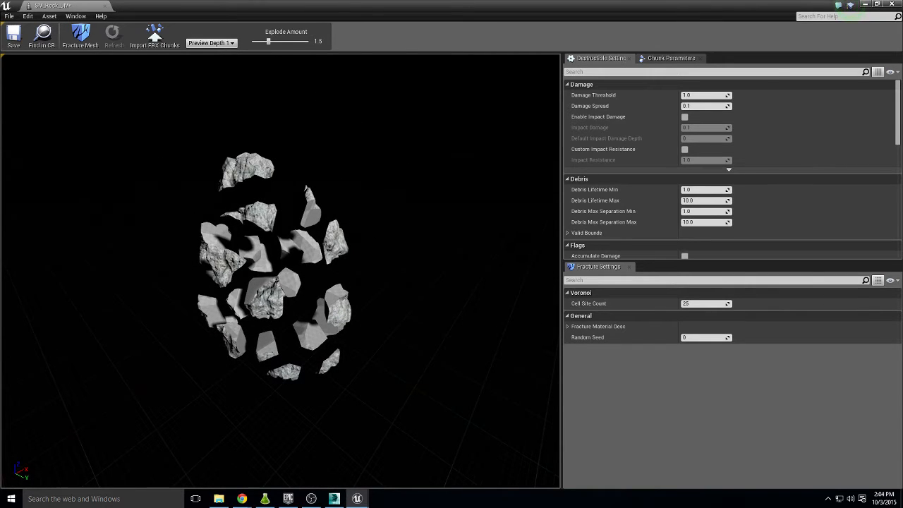
key("l")
left_click_drag(274, 152, 281, 305)
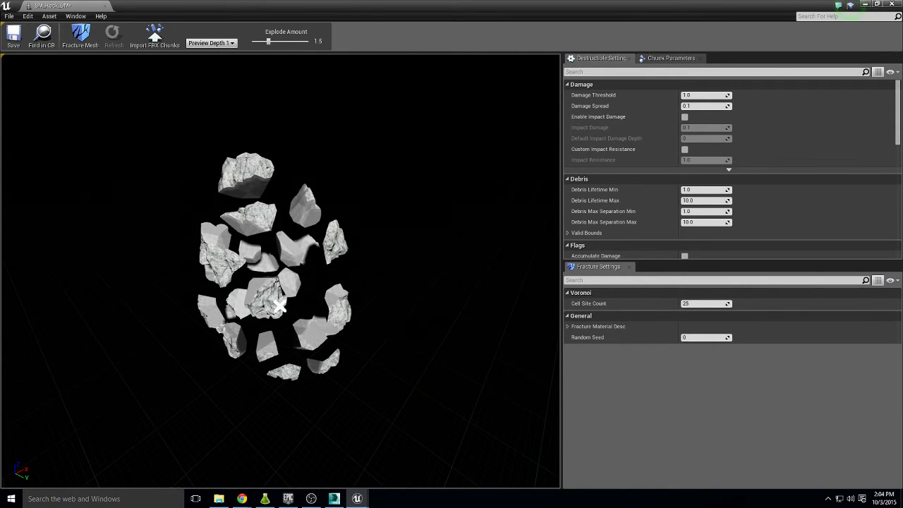
- Compare the unfractured rock at preview depth 0 with the chunks at preview depth 1
left_click(225, 45)
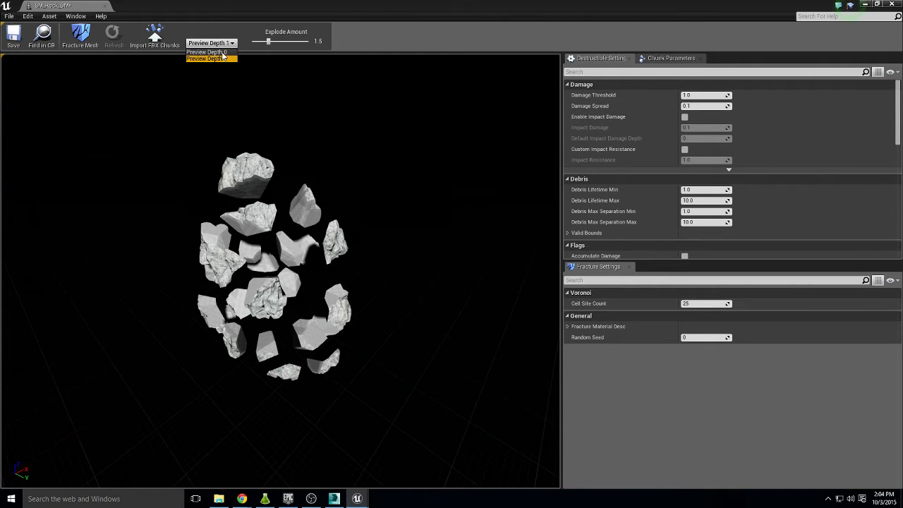
left_click(229, 52)
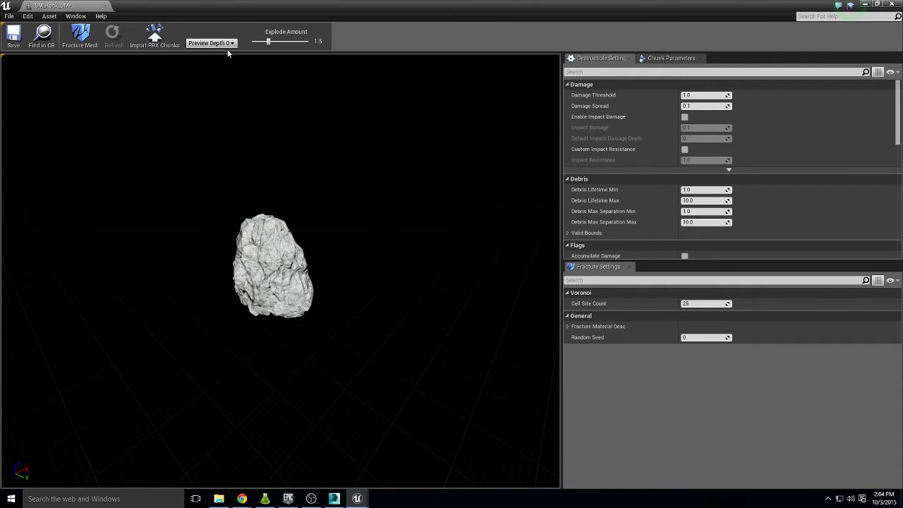
left_click(226, 44)
left_click(222, 59)
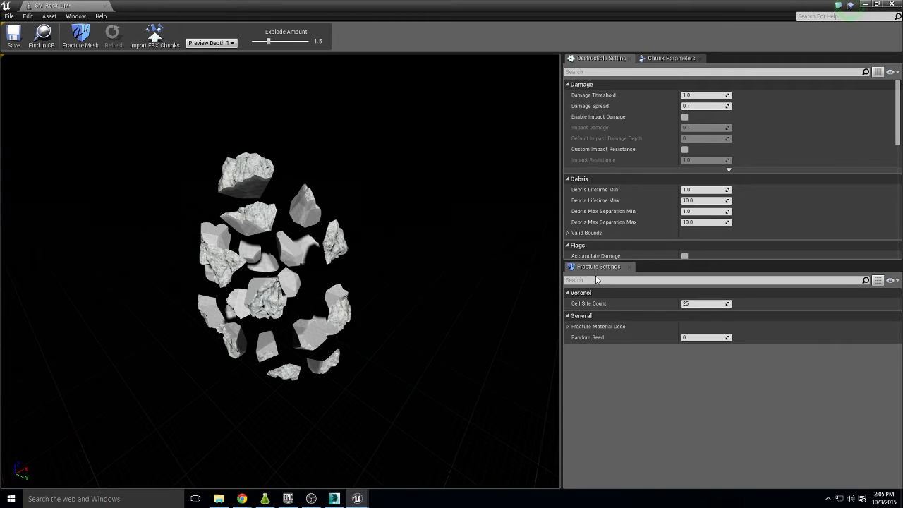
- Set the Voronoi cell site count to 2 and refracture the rock
left_click(704, 303)
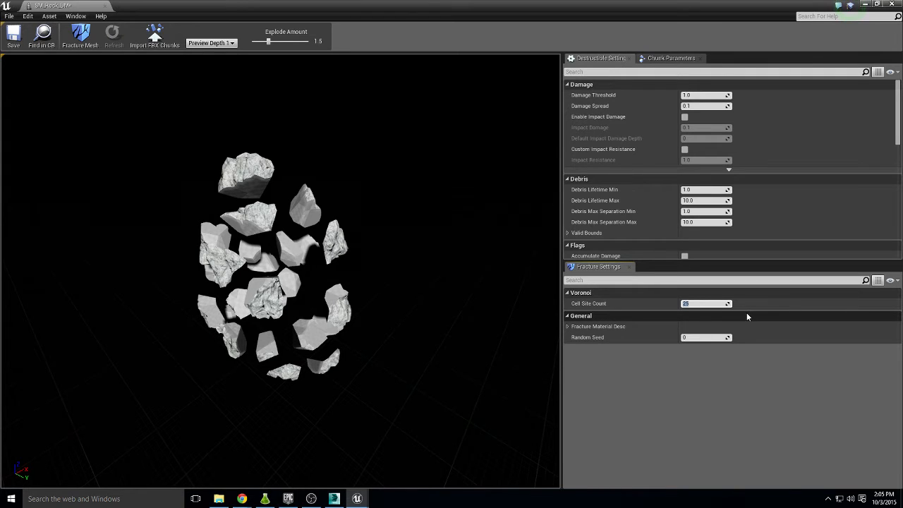
type("2")
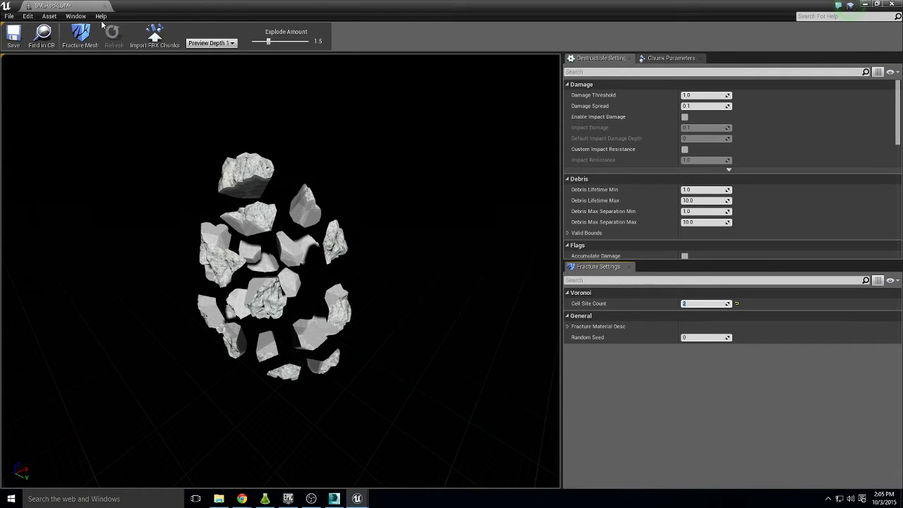
left_click(78, 37)
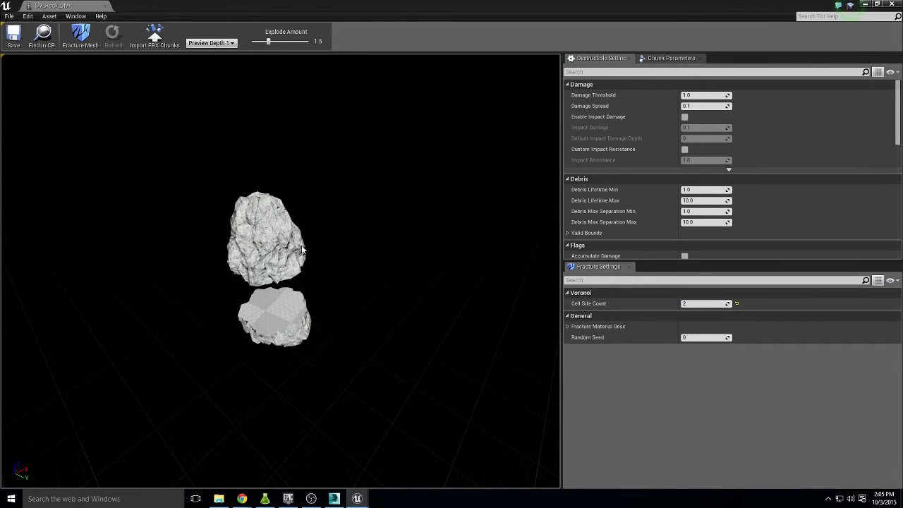
- Set the Voronoi cell site count to 50 and refracture the rock
left_click(713, 304)
type("5")
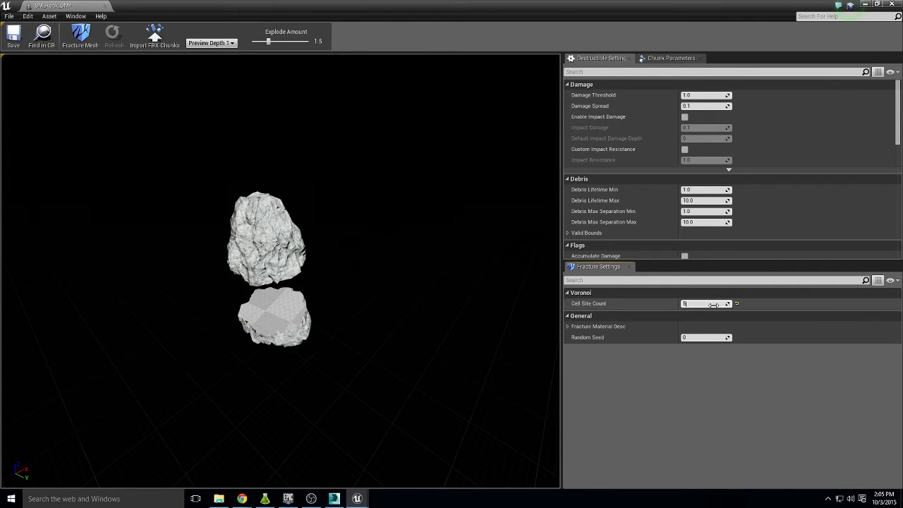
type("0")
left_click(79, 35)
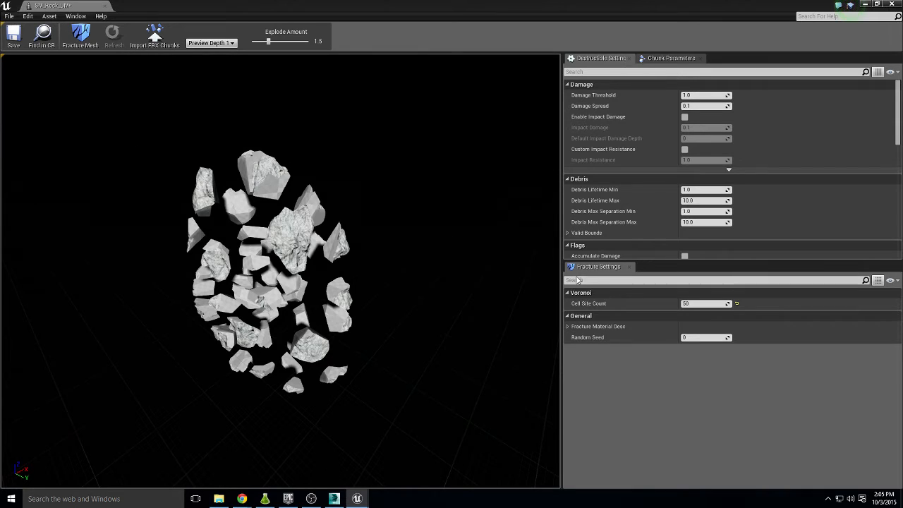
- Set the Voronoi cell site count to 25 and refracture the rock
left_click(697, 304)
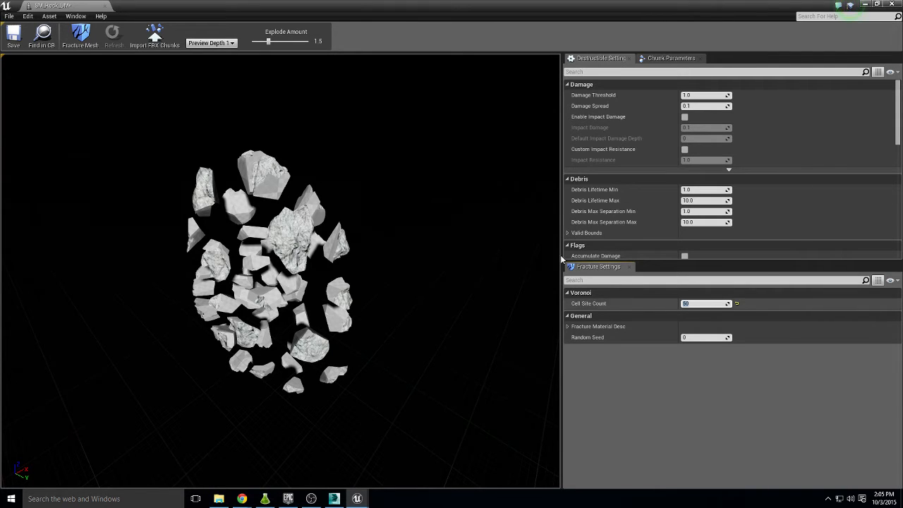
left_click(702, 304)
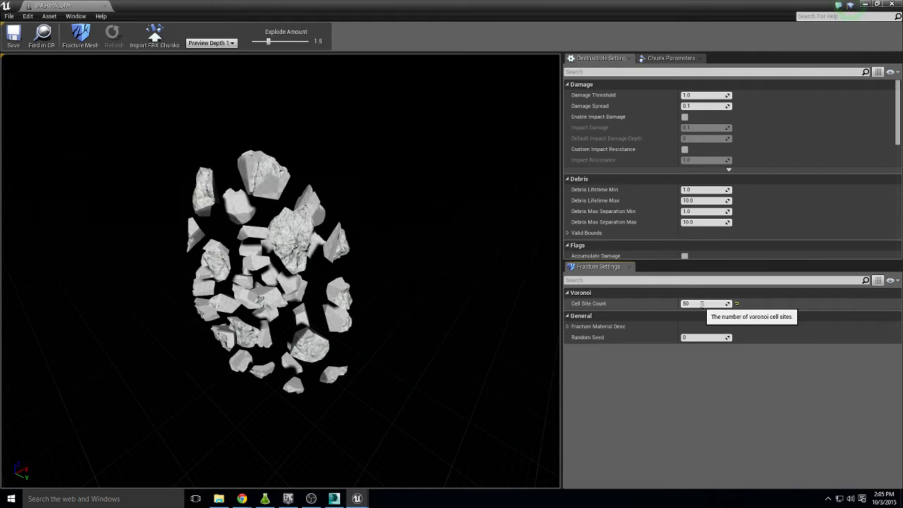
key("BackSpace")
key("BackSpace")
type("25")
left_click(81, 36)
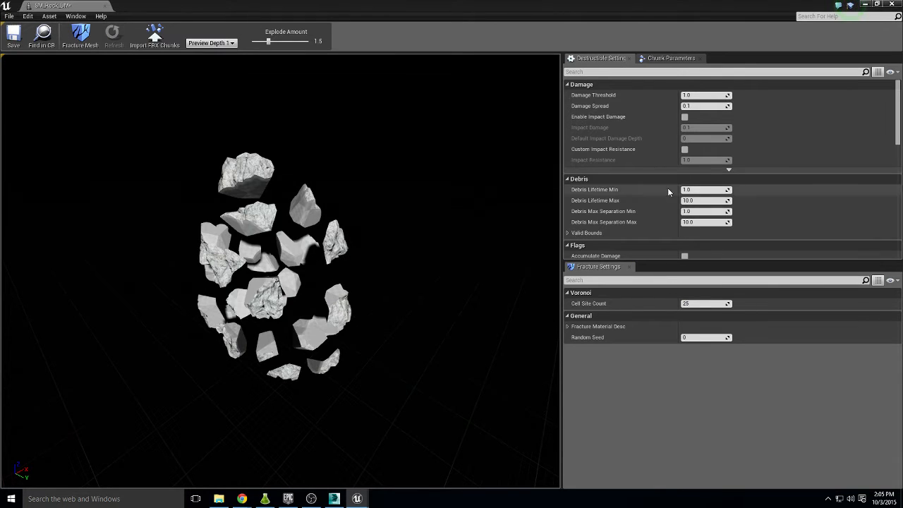
- Examine the Fracture Material Desc settings, the Random Seed and the interior faces of the exploded rock chunks
left_click(568, 326)
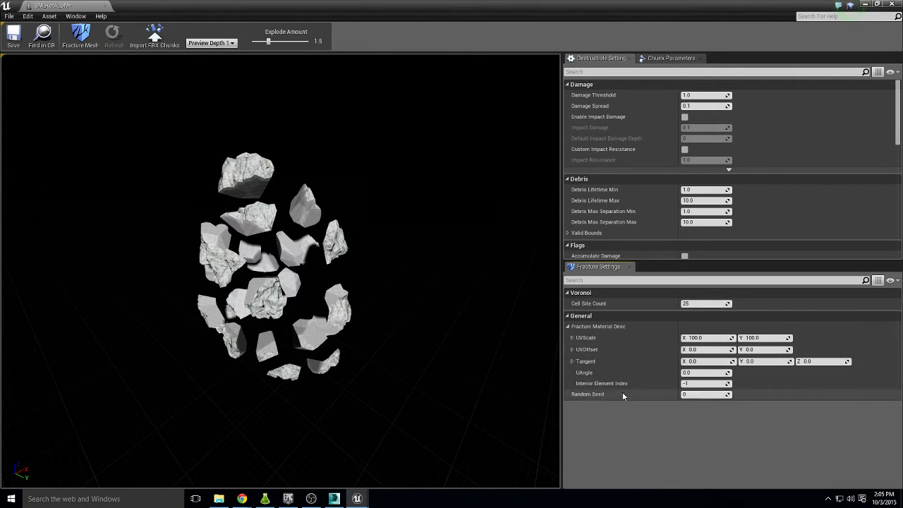
left_click(695, 395)
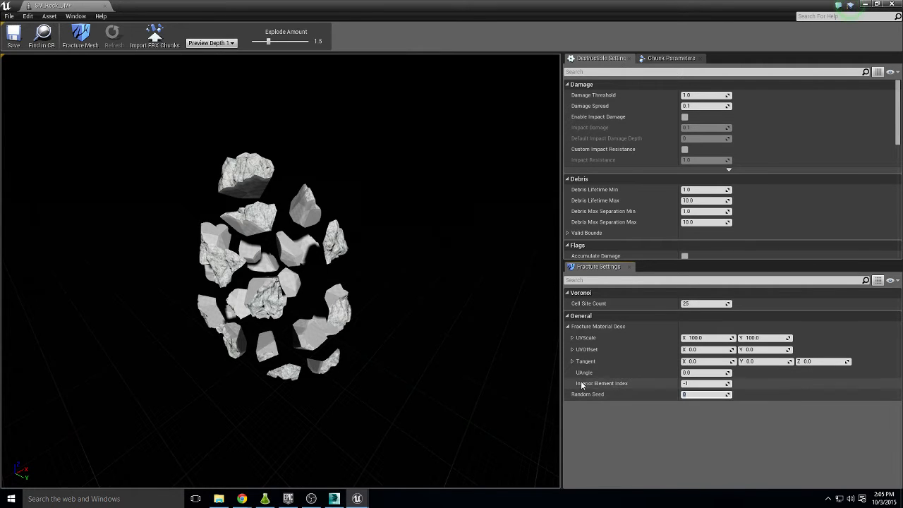
left_click_drag(285, 252, 296, 282)
mouse_move(285, 252)
right_mouse_down()
mouse_move(286, 325)
mouse_move(287, 256)
right_mouse_up()
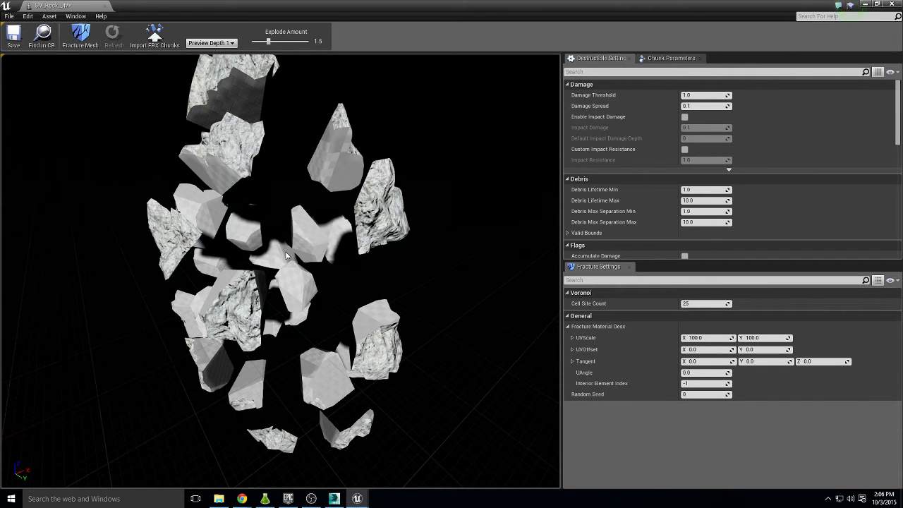
left_click(337, 169)
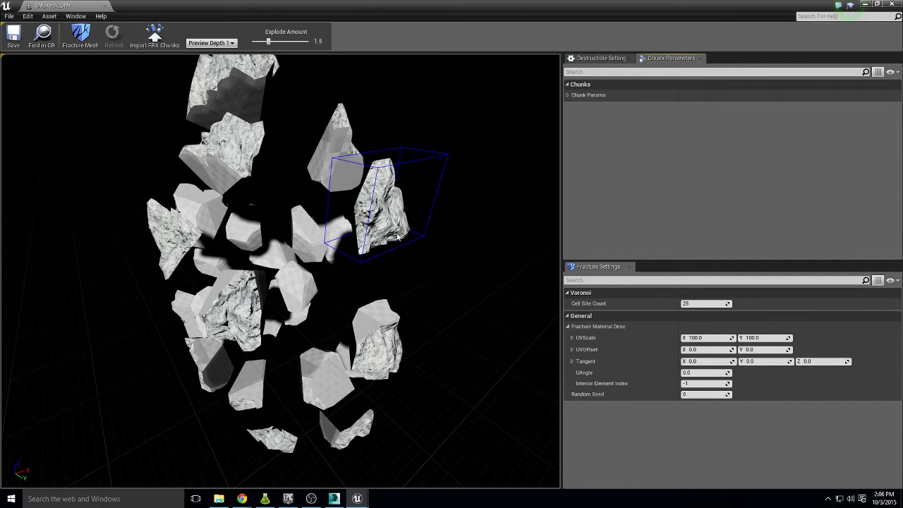
left_click(329, 155)
left_click_drag(324, 183, 395, 155)
left_click_drag(321, 226, 321, 146)
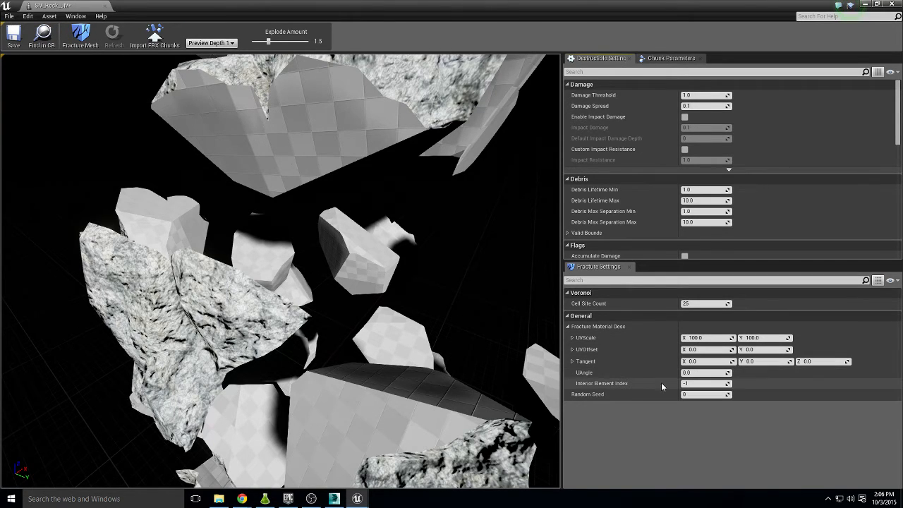
left_click(577, 327)
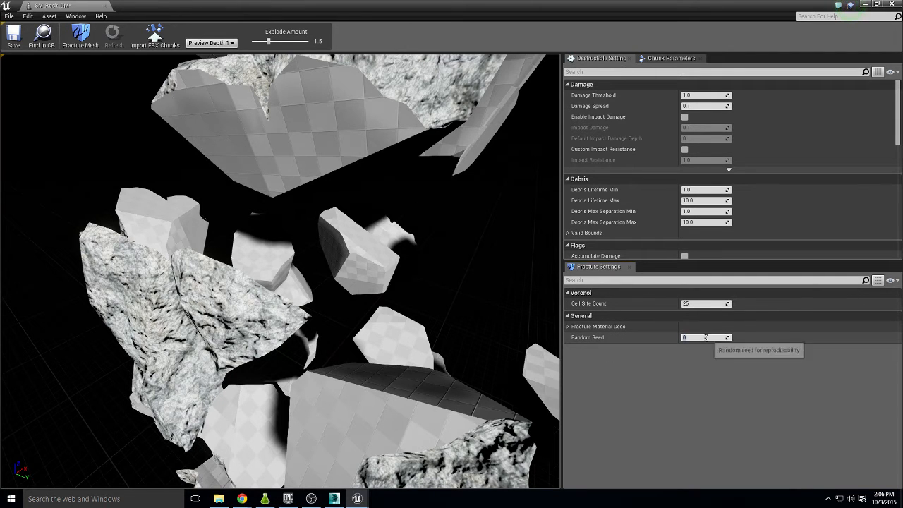
left_click_drag(451, 296, 452, 367)
mouse_move(329, 262)
left_mouse_down()
mouse_move(356, 311)
mouse_move(363, 360)
mouse_move(330, 262)
left_mouse_up()
- Dock the rock's destructible mesh editor in the main editor window and return to the FirstPersonExampleMap level
left_click_drag(63, 7, 300, 10)
left_click(80, 6)
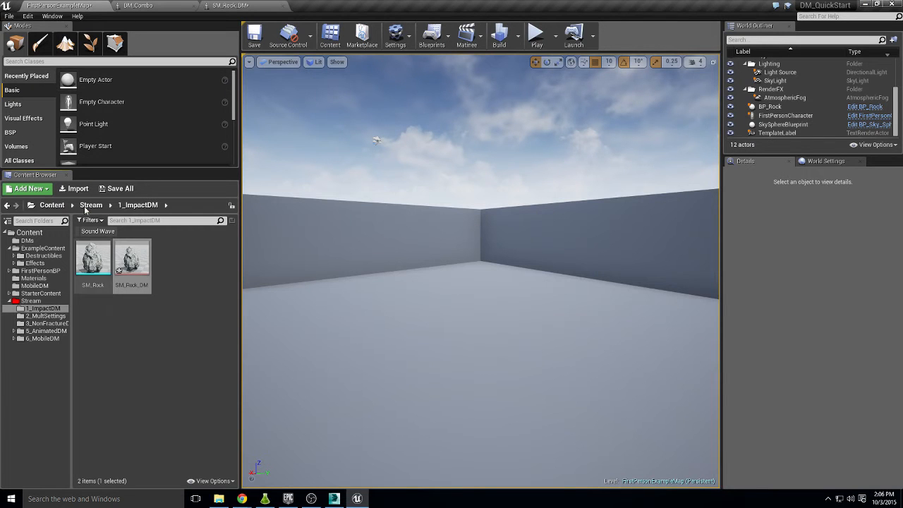
- Create a destructible mesh from the Wall_500x500 static mesh in the 2_MultSettings folder
left_click(45, 315)
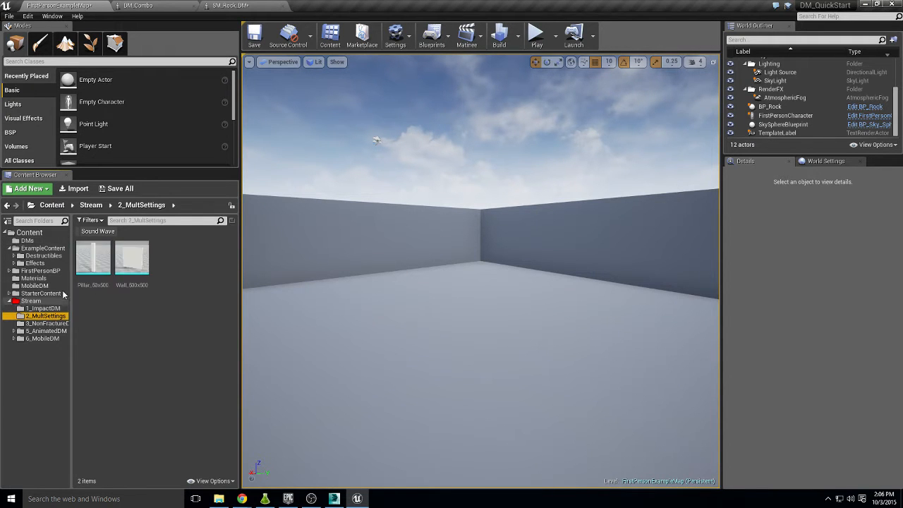
right_click(117, 268)
left_click(163, 33)
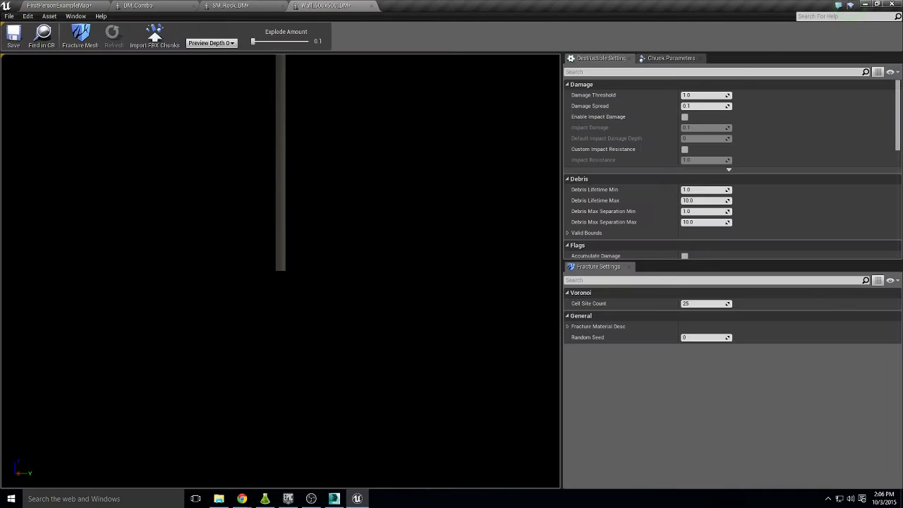
- Fracture the wall's destructible mesh with the existing Voronoi settings
mouse_move(280, 270)
right_mouse_down()
mouse_move(232, 270)
mouse_move(318, 270)
mouse_move(311, 282)
mouse_move(282, 270)
right_mouse_up()
left_click(79, 35)
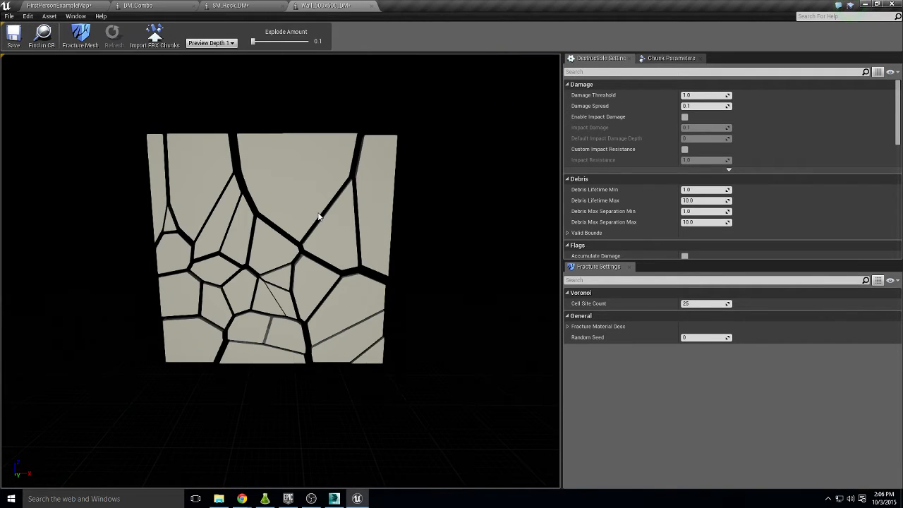
- Set the wall's fracture Random Seed to 1 and refracture the mesh
left_click(710, 338)
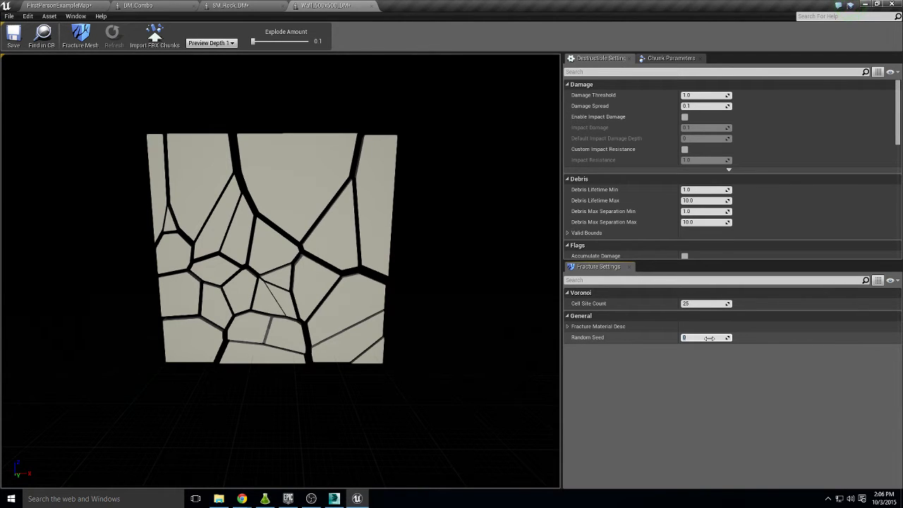
type("1")
key("Return")
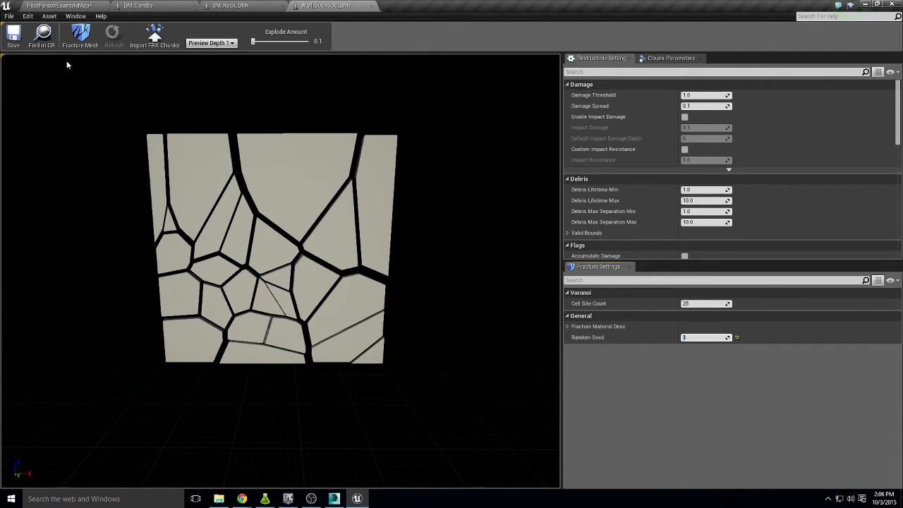
left_click(79, 35)
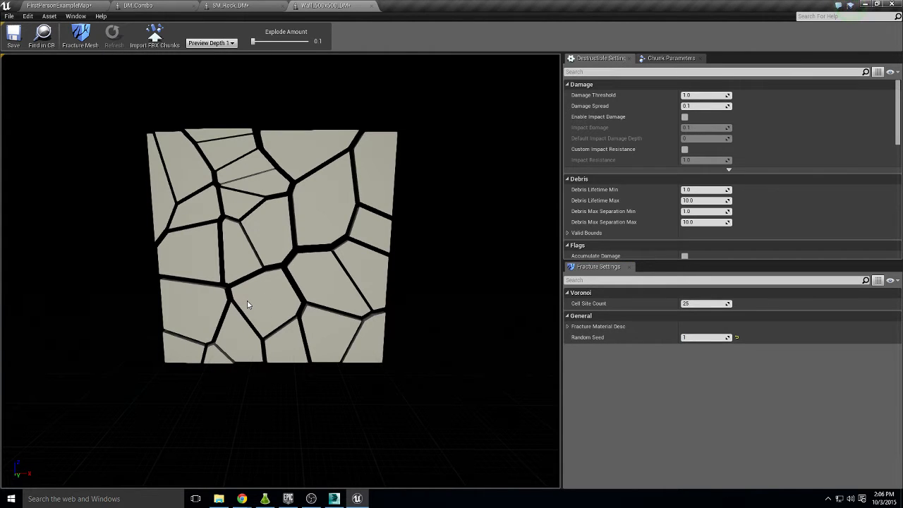
- Return the wall's fracture Random Seed to 0 and fracture the mesh again
left_click(703, 336)
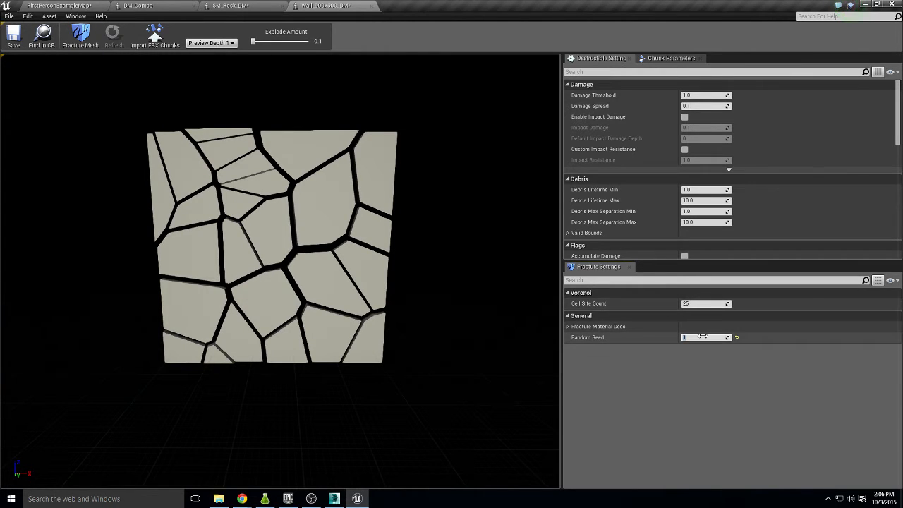
type("0")
key("Return")
left_click(79, 35)
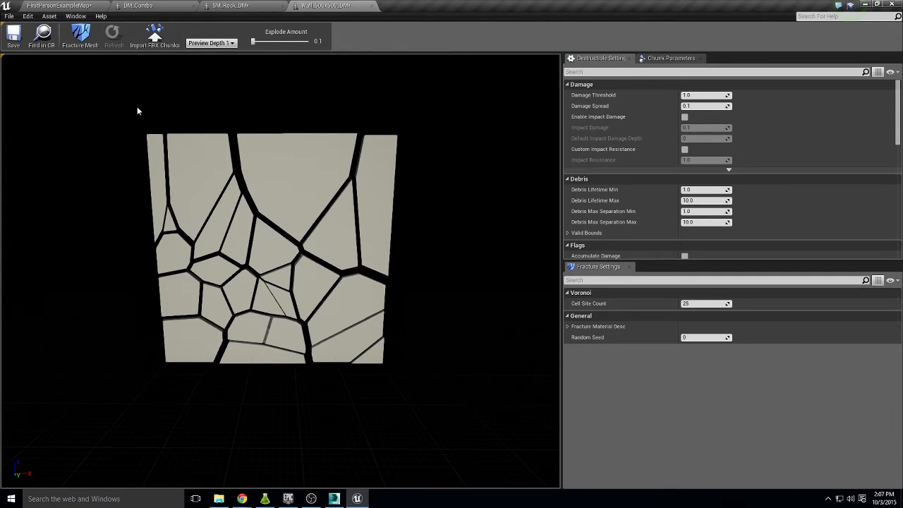
- Set the wall's fracture Random Seed to 100 and refracture the mesh
left_click(695, 338)
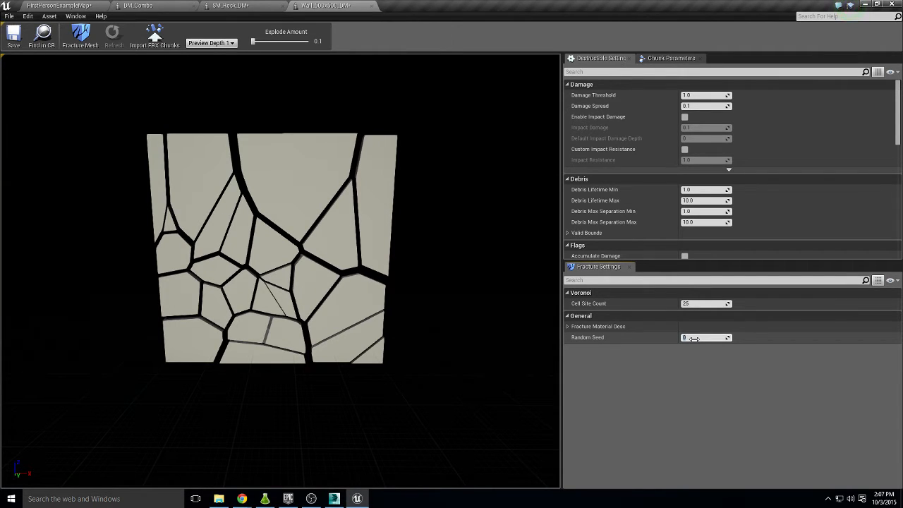
type("8")
key("BackSpace")
type("2")
key("BackSpace")
type("100")
key("Return")
left_click(64, 30)
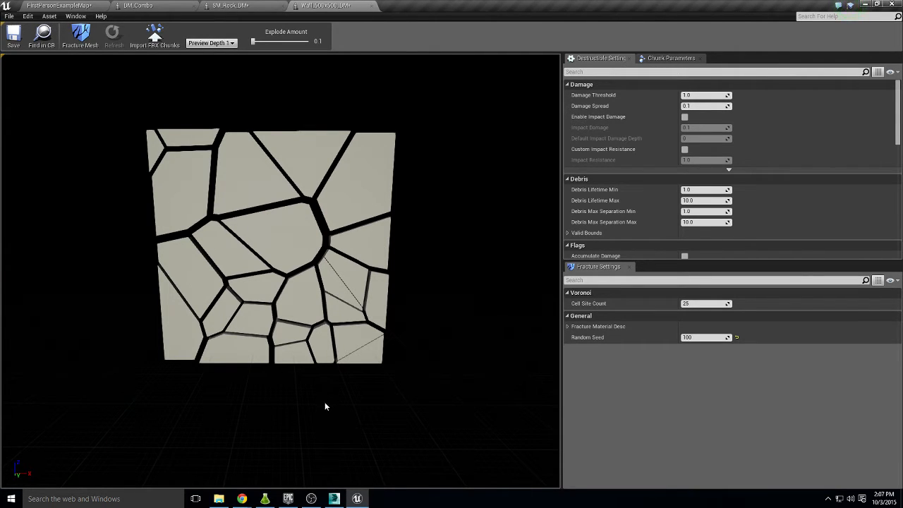
- Close the wall's mesh editor and dock the rock's Fracture Settings alongside its Chunk Parameters, with Destructible Settings shown
left_click(371, 6)
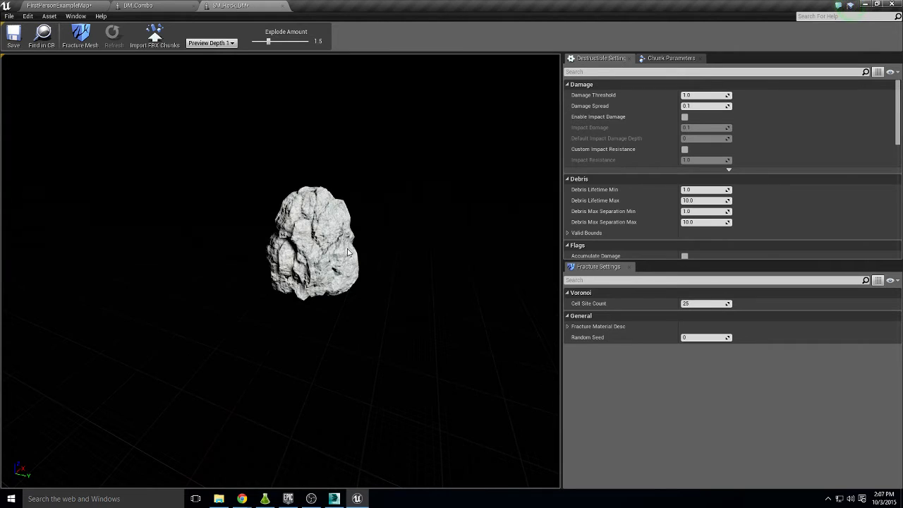
mouse_move(346, 250)
left_mouse_down()
mouse_move(418, 219)
mouse_move(435, 252)
mouse_move(356, 251)
left_mouse_up()
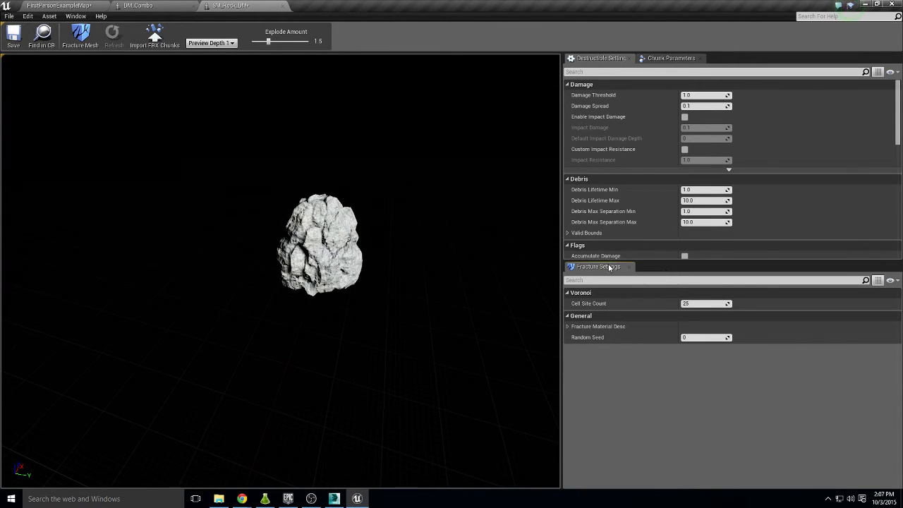
left_click_drag(600, 267, 748, 56)
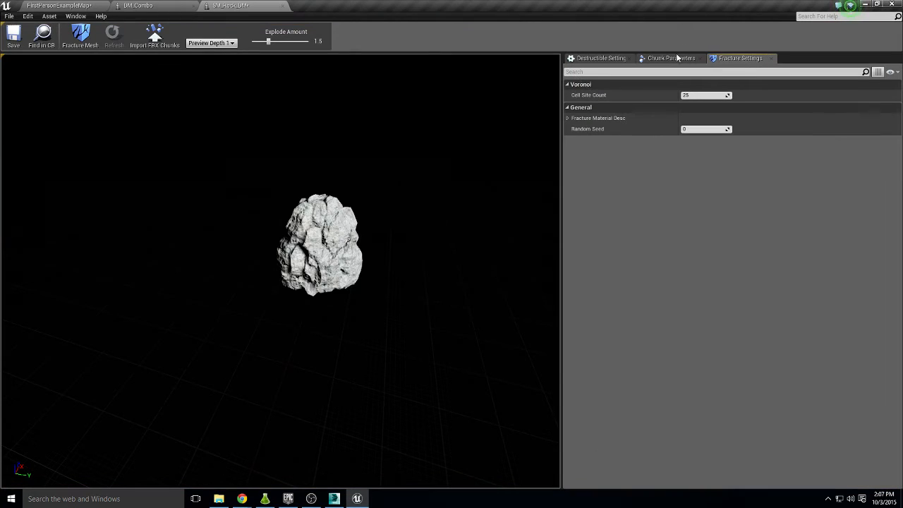
left_click(600, 58)
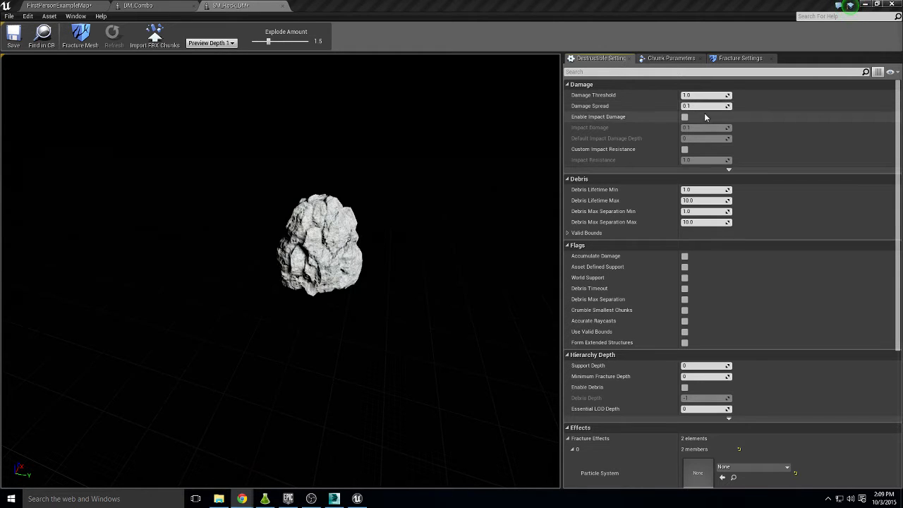
- Reopen the wall's destructible mesh from the level's 2_MultSettings folder and preview it at depth 1 with an explode amount of about 0.2
mouse_move(451, 210)
right_mouse_down()
mouse_move(469, 191)
mouse_move(418, 250)
mouse_move(454, 214)
right_mouse_up()
left_click(59, 5)
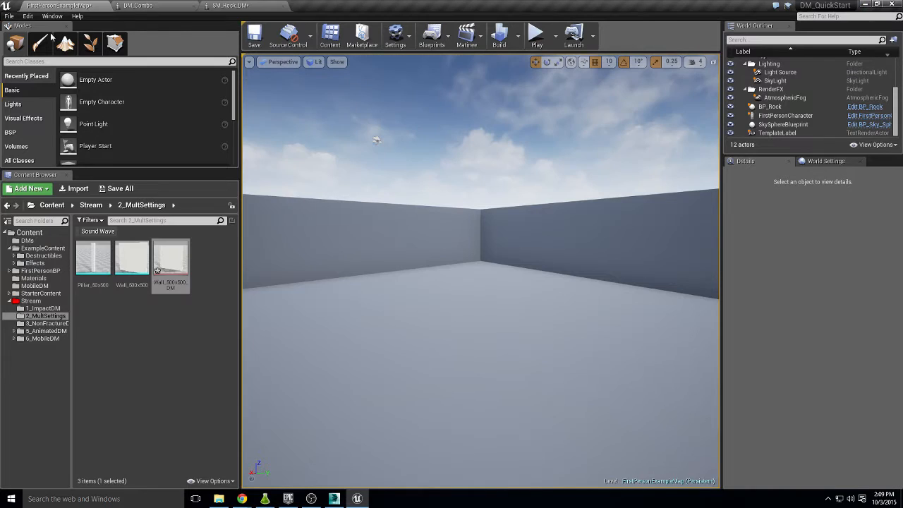
double_click(164, 254)
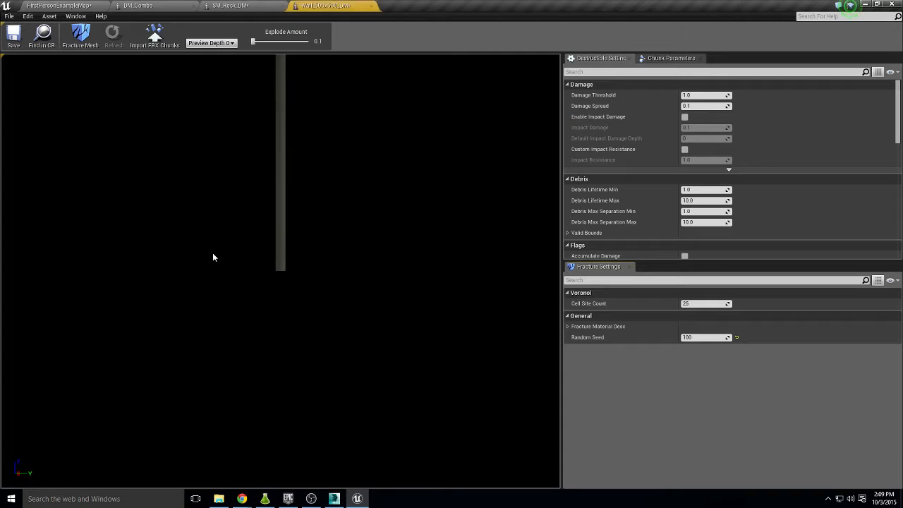
right_click_drag(392, 210, 352, 212)
left_click_drag(256, 44, 271, 43)
left_click(210, 44)
left_click(214, 60)
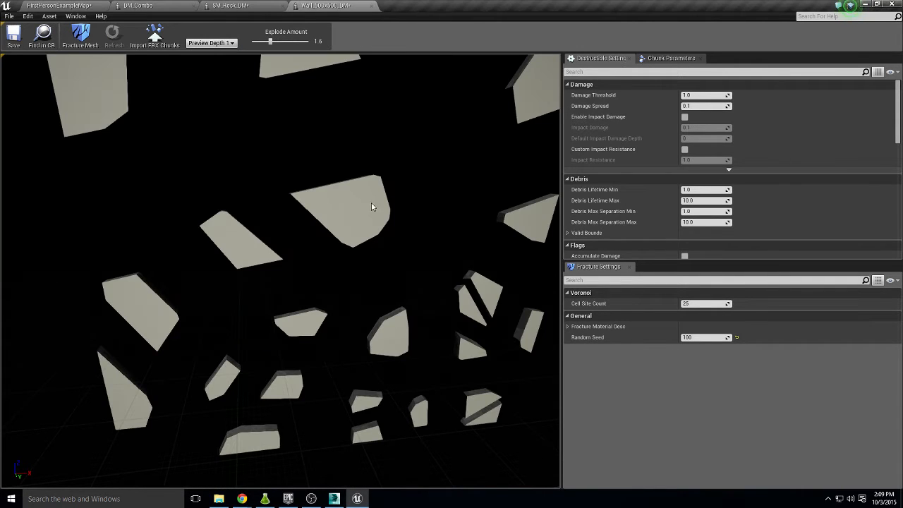
left_click_drag(271, 42, 255, 42)
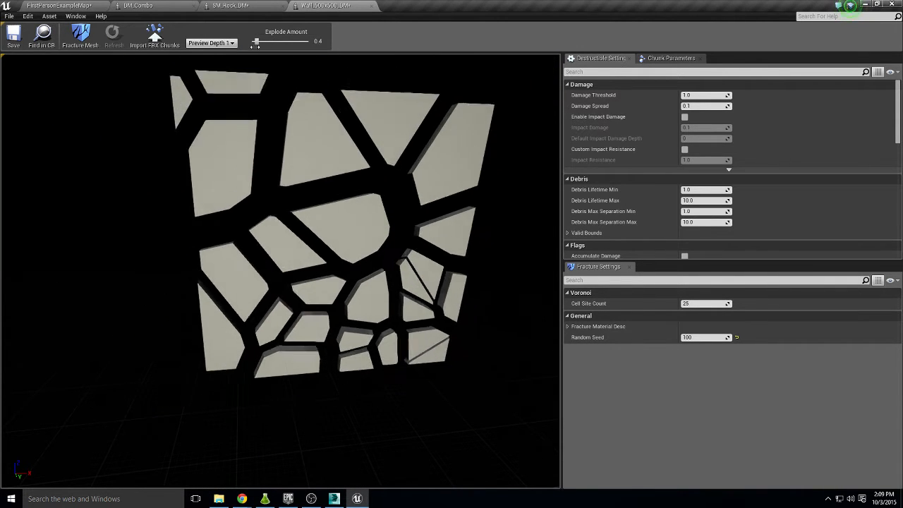
- Examine individual chunks and their neighbours across the fractured wall by selecting them one after another
left_click(369, 244)
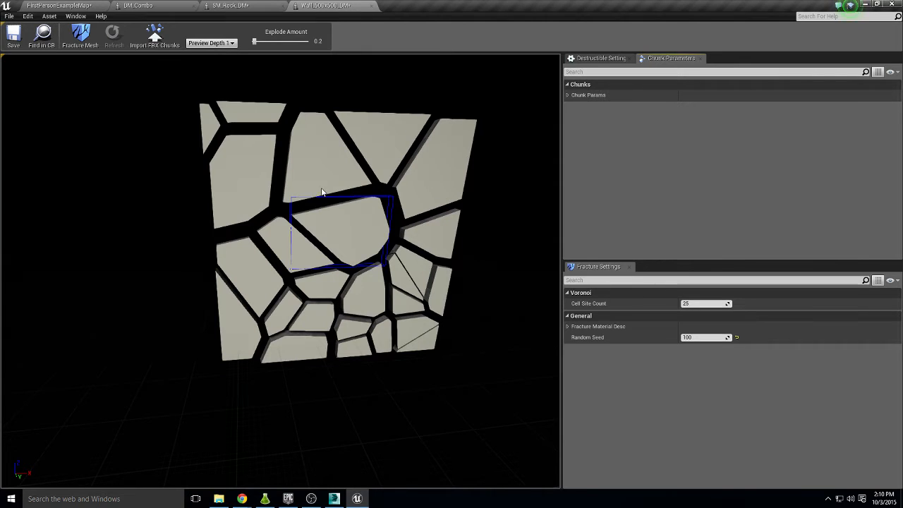
left_click(379, 164)
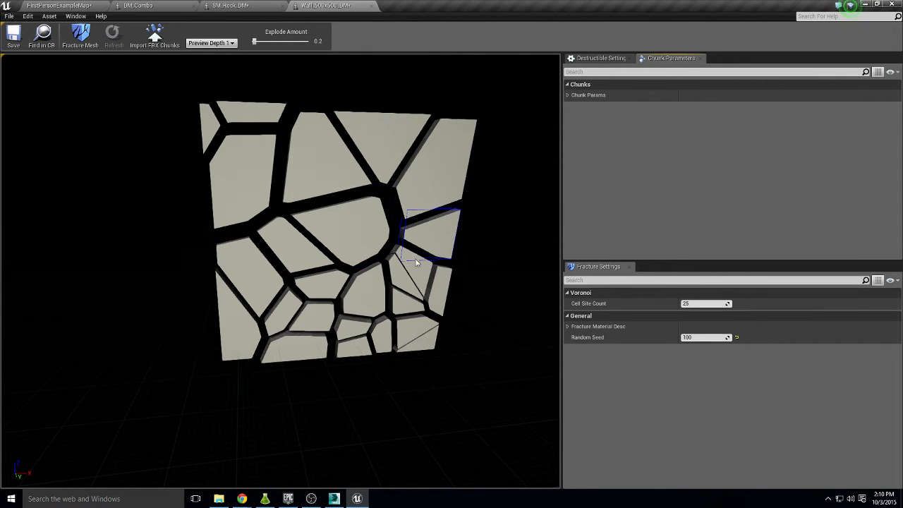
left_click(395, 271)
left_click(367, 280)
left_click(321, 280)
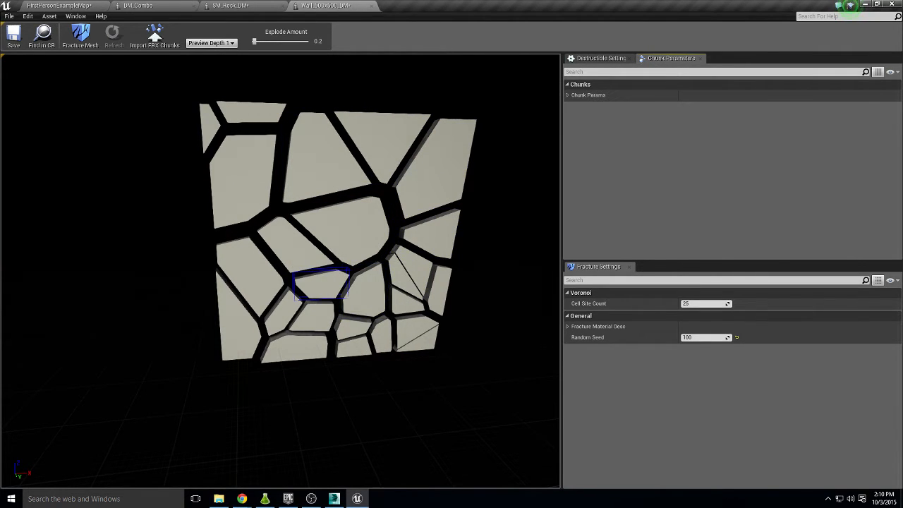
left_click(272, 240)
left_click(249, 137)
left_click(328, 171)
left_click(354, 247)
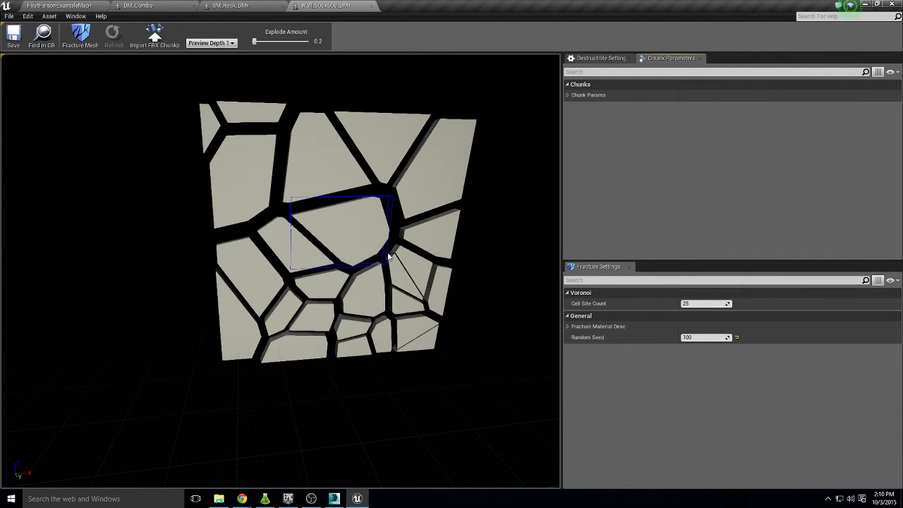
left_click(357, 134)
left_click(390, 128)
left_click(430, 167)
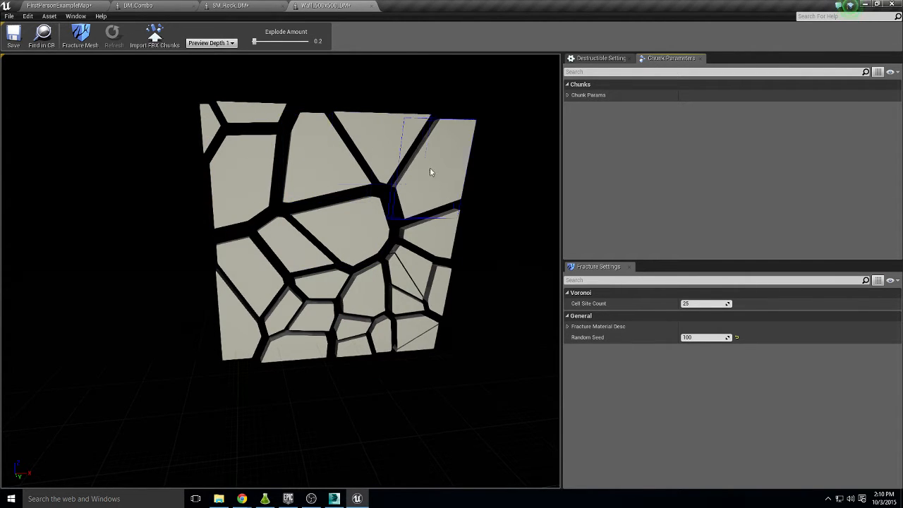
left_click(434, 227)
left_click(364, 283)
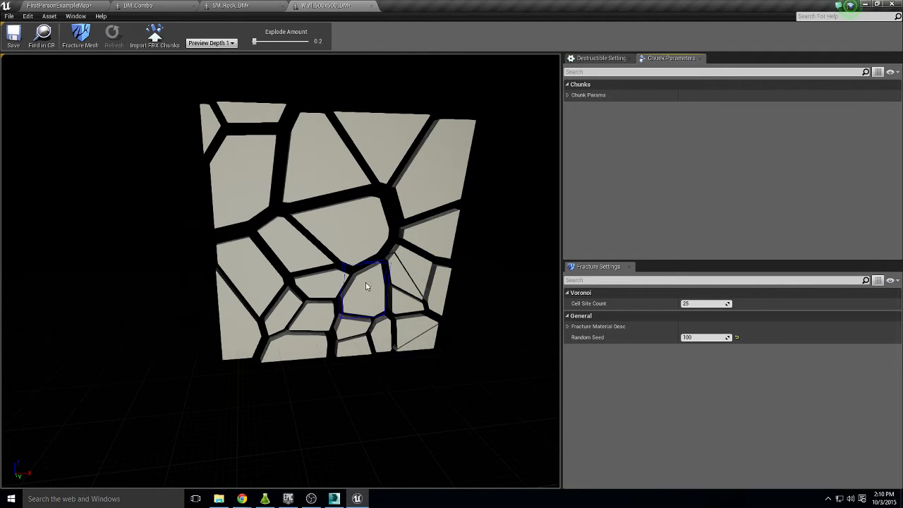
left_click(338, 285)
- Set the wall's Damage Spread to 0
left_click(601, 58)
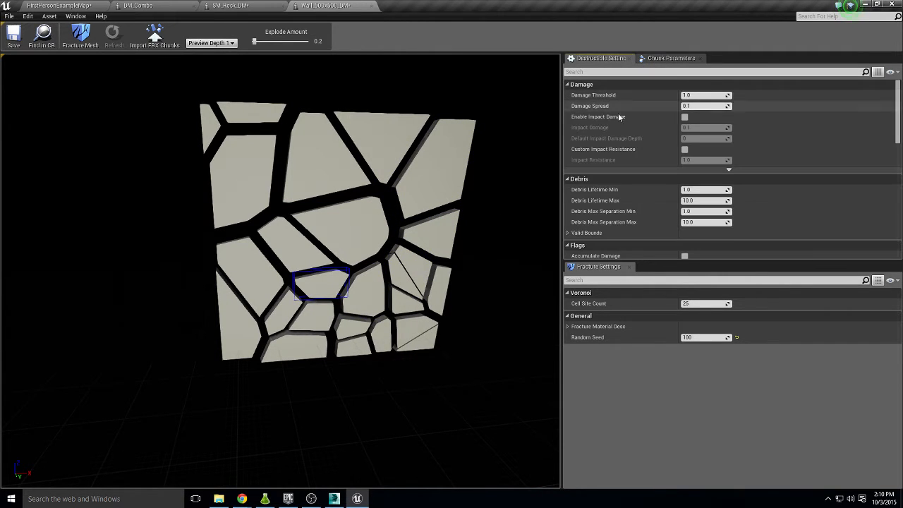
left_click(698, 105)
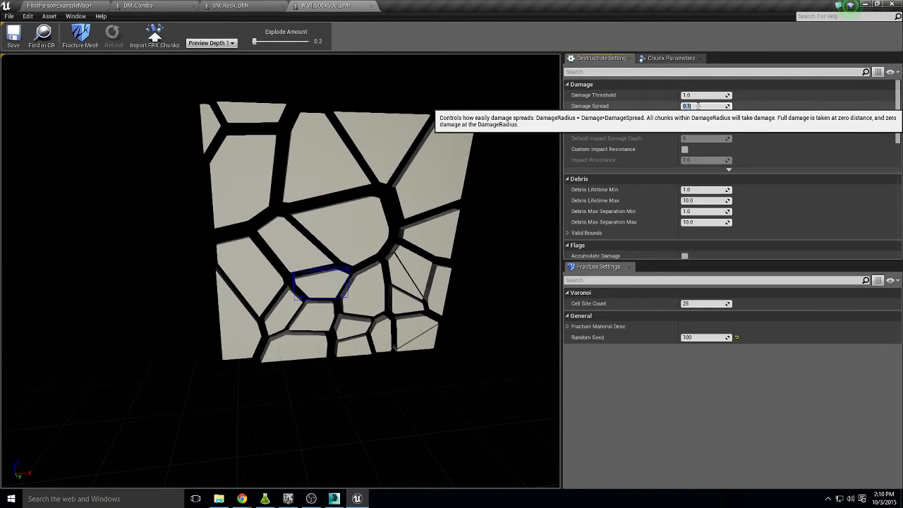
type("0")
key("Return")
- Inspect the wall's central chunk and its neighbours, and expand the central chunk's Chunk Params
left_click(354, 233)
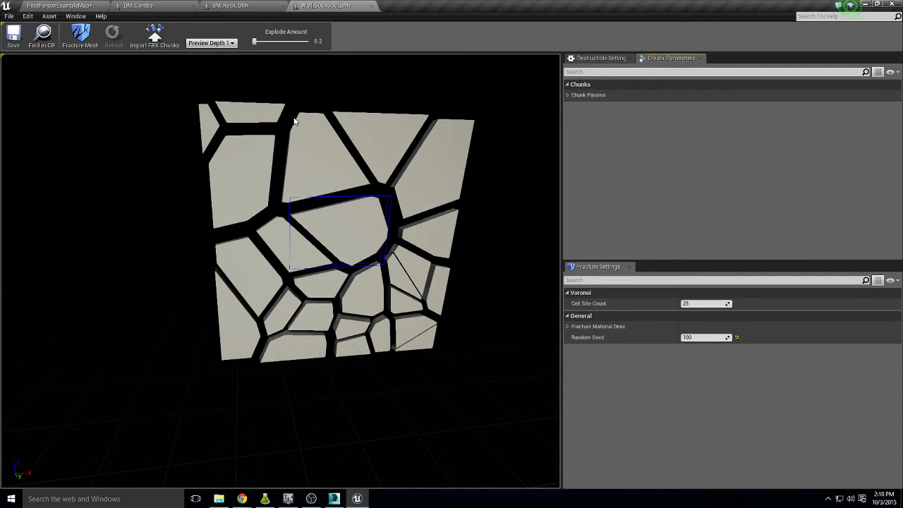
left_click(425, 158)
left_click(437, 240)
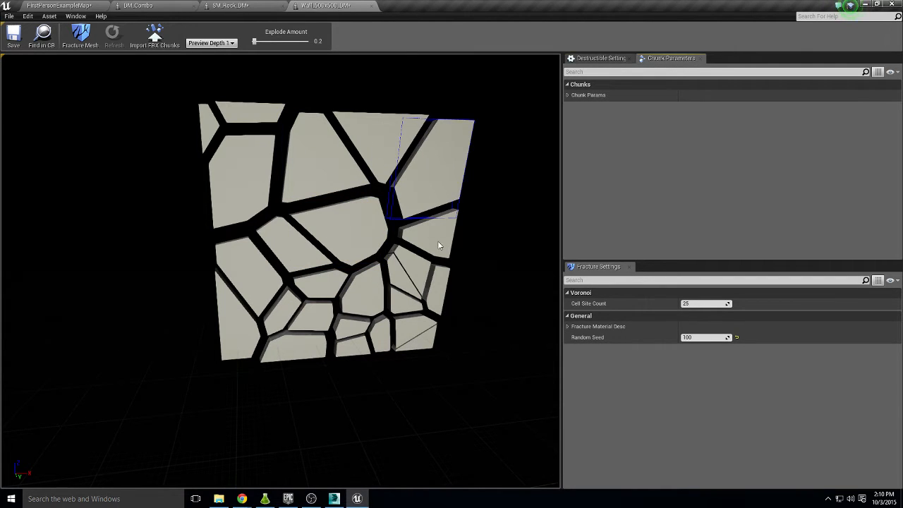
left_click(355, 226)
left_click(355, 225)
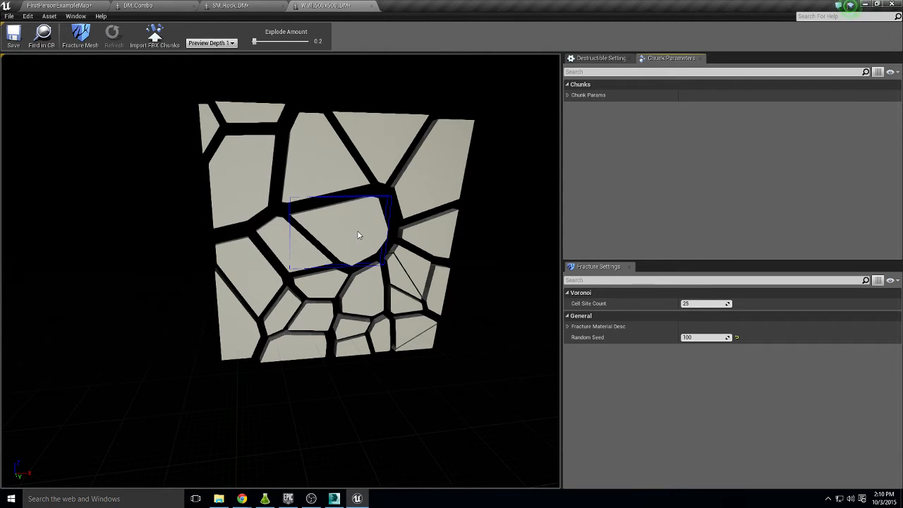
left_click(568, 94)
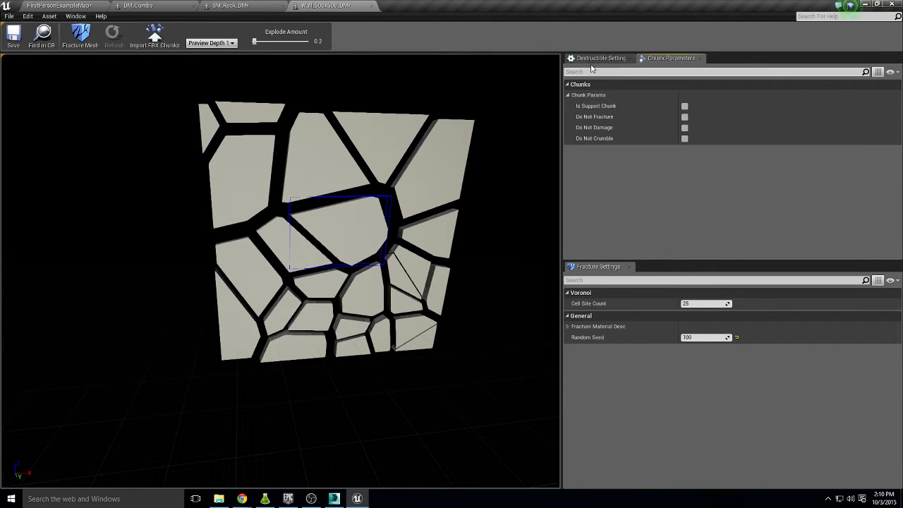
- Try a Damage Spread of 0.0001 on the wall, and reset the value to its default of 0.1
left_click(598, 58)
left_click(695, 106)
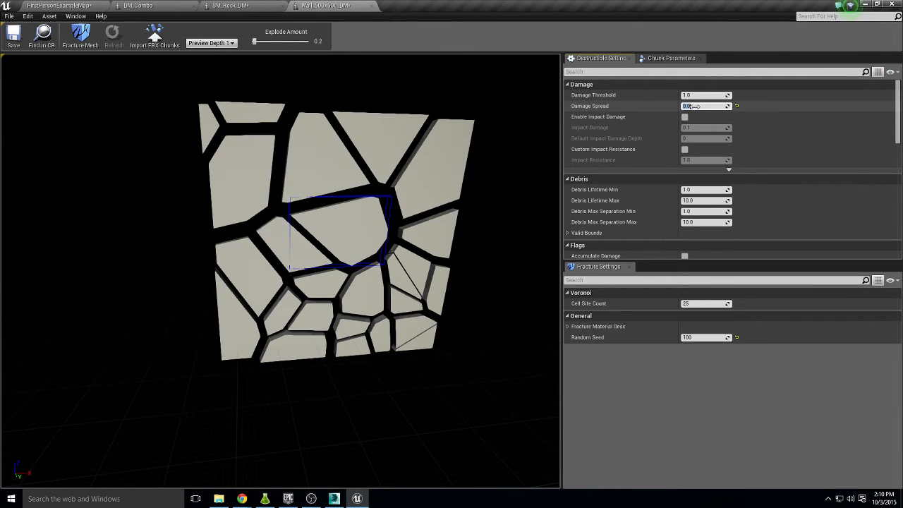
key("BackSpace")
type("0.1")
type(".0001")
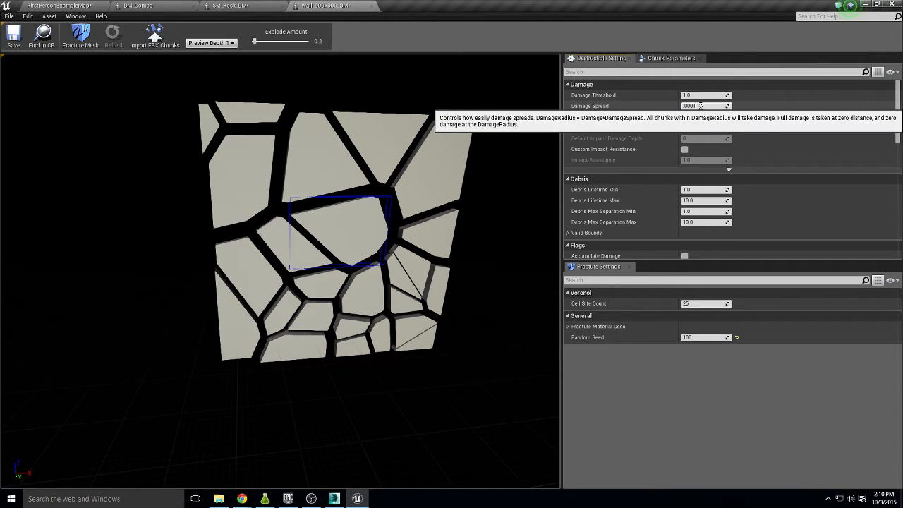
key("Return")
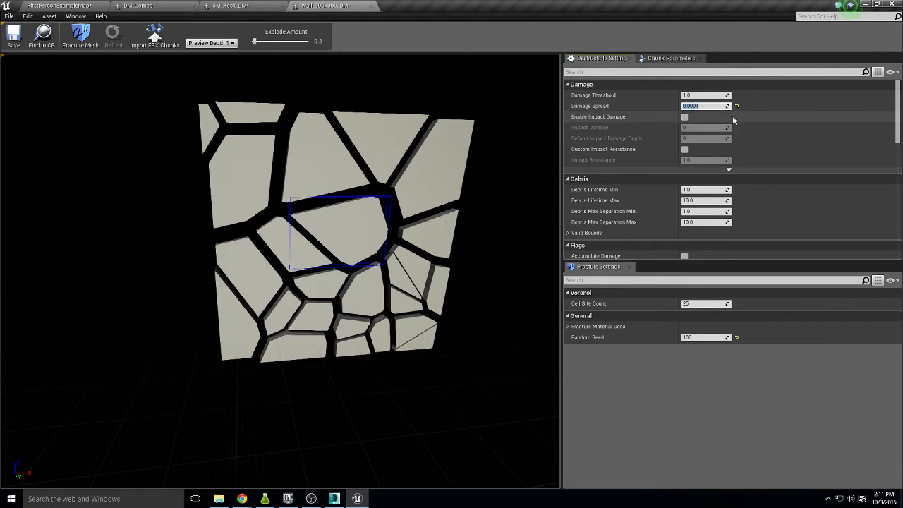
left_click(736, 107)
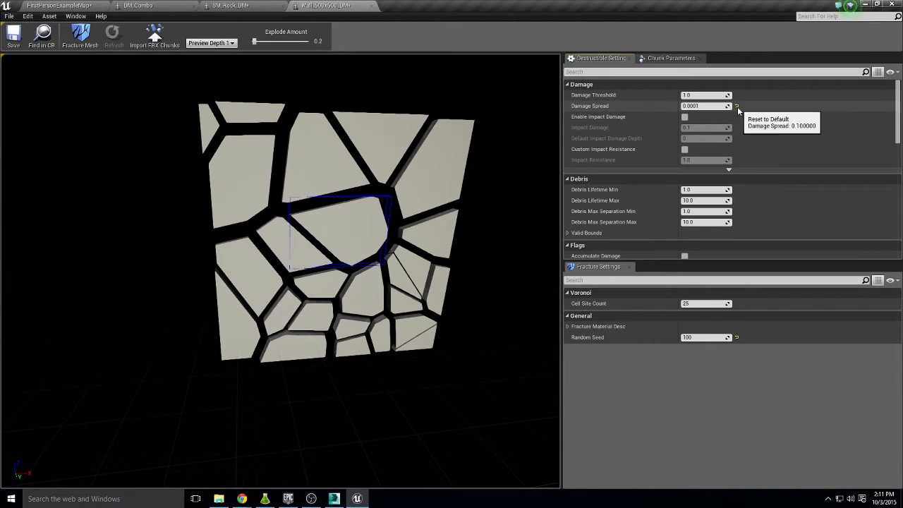
left_click(736, 106)
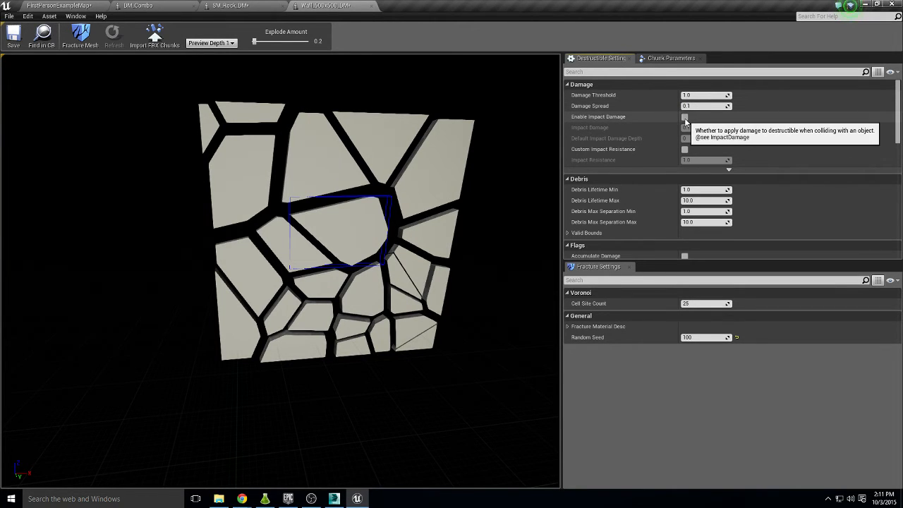
- Switch to the rock's destructible mesh and turn on Enable Impact Damage in its Damage settings
left_click(685, 117)
left_click(220, 6)
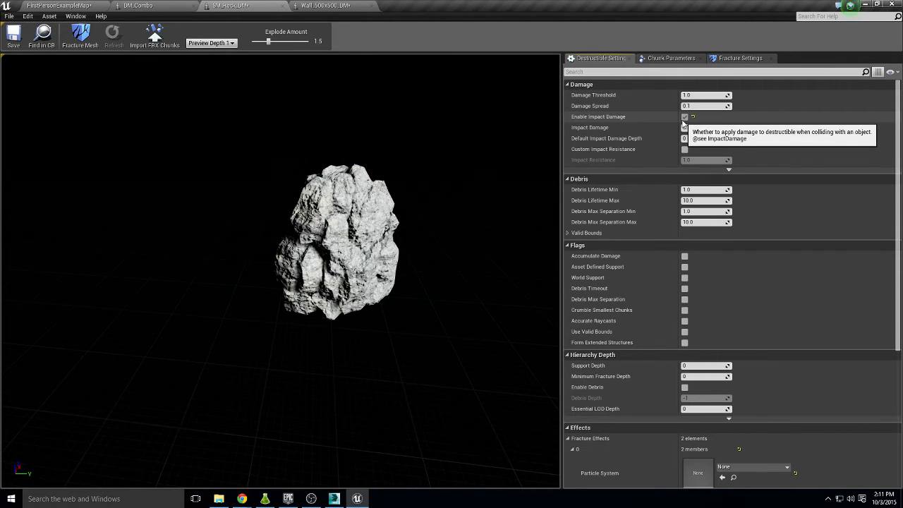
left_click(683, 120)
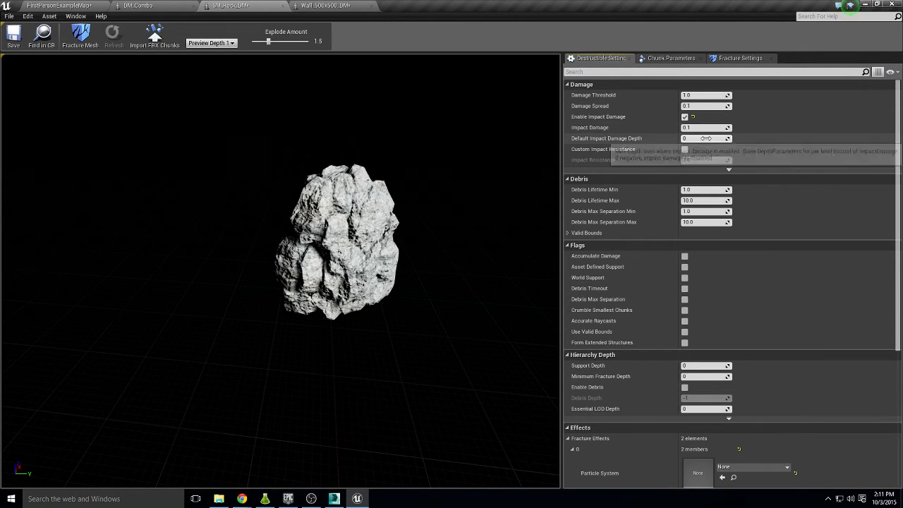
- Compare the rock at preview depths 0 and 1, and set the Explode Amount to 1.0
left_click(683, 140)
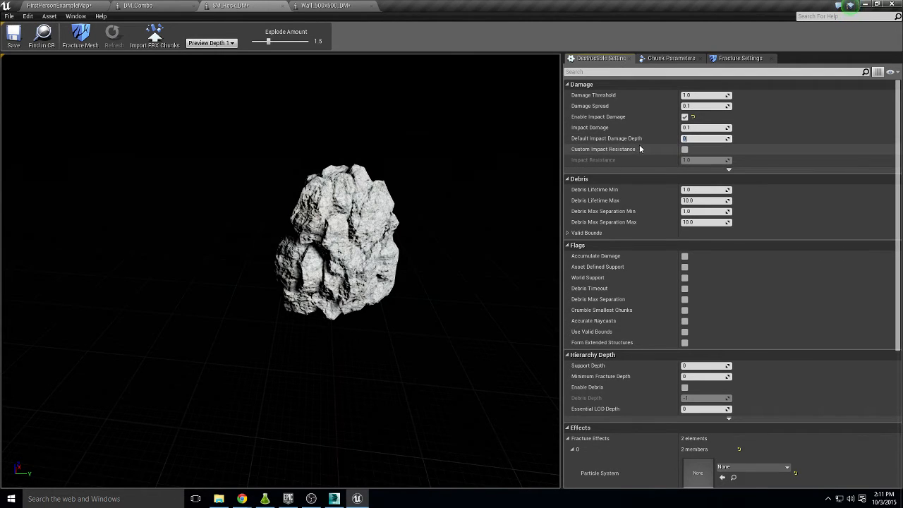
left_click(231, 44)
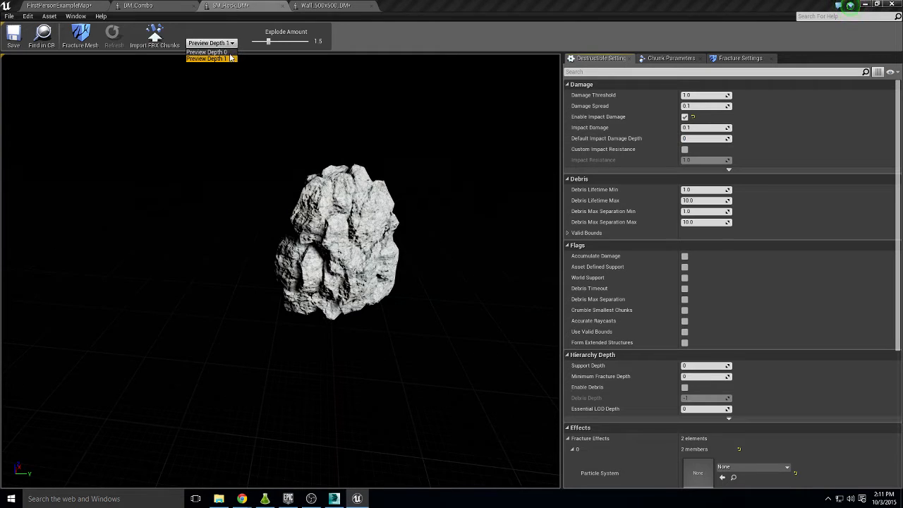
left_click(230, 56)
left_click(232, 44)
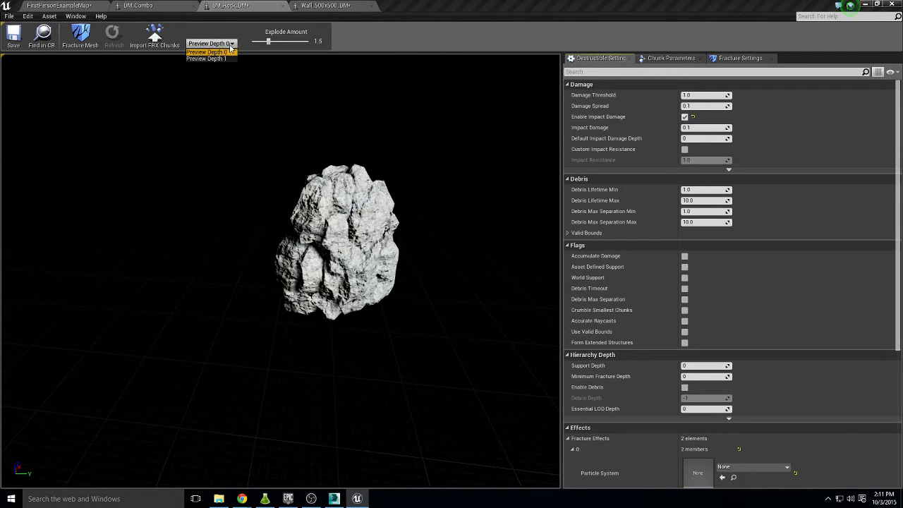
left_click(271, 41)
left_click(211, 43)
left_click(224, 62)
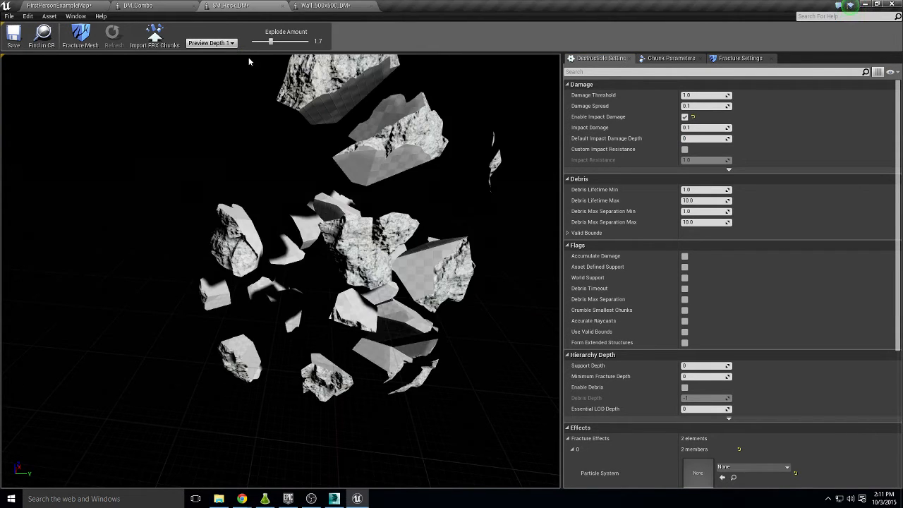
left_click_drag(270, 41, 264, 43)
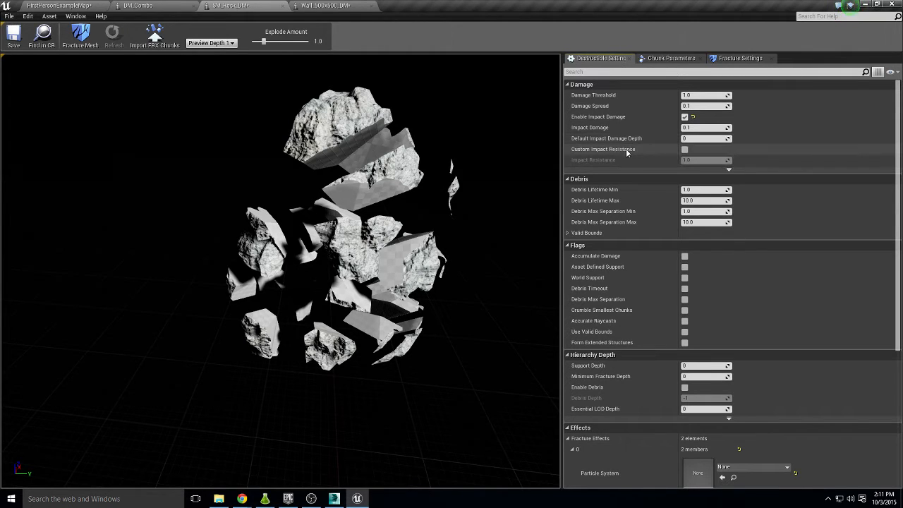
- Turn on Custom Impact Resistance for the rock and reveal the advanced Damage settings
left_click(684, 151)
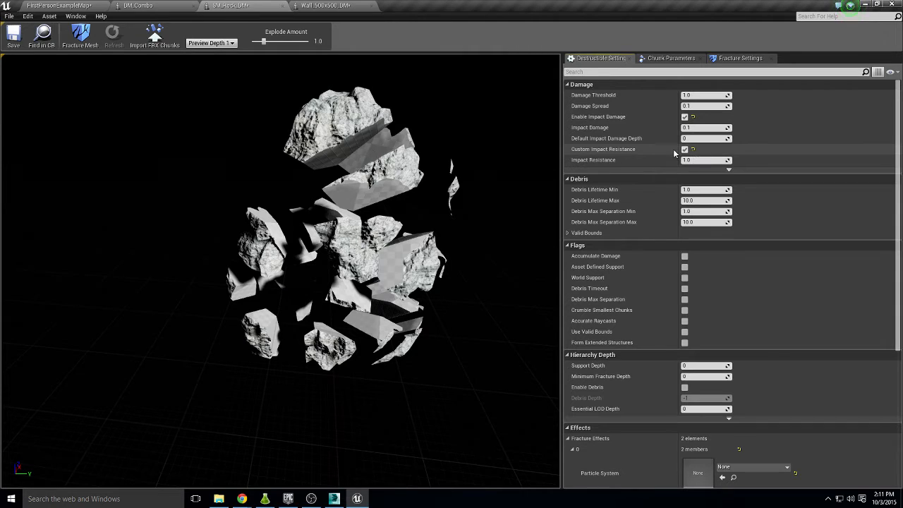
left_click(704, 160)
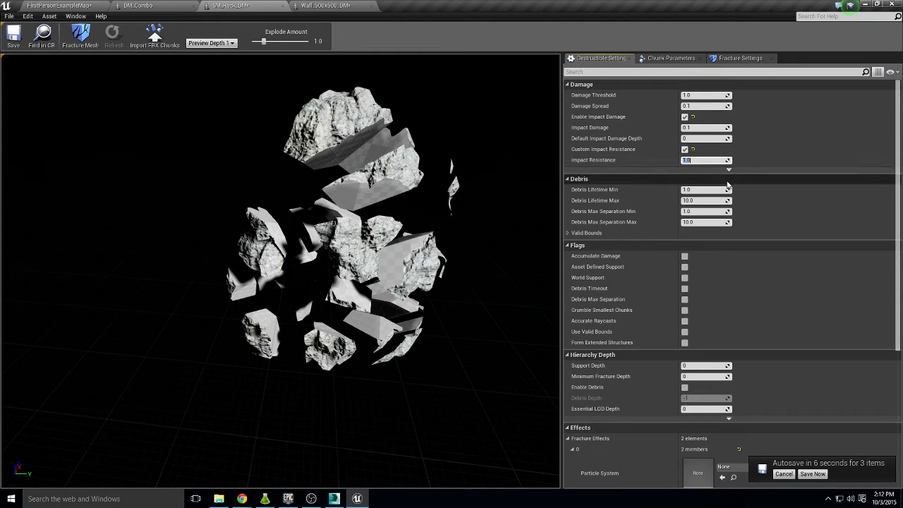
left_click(728, 169)
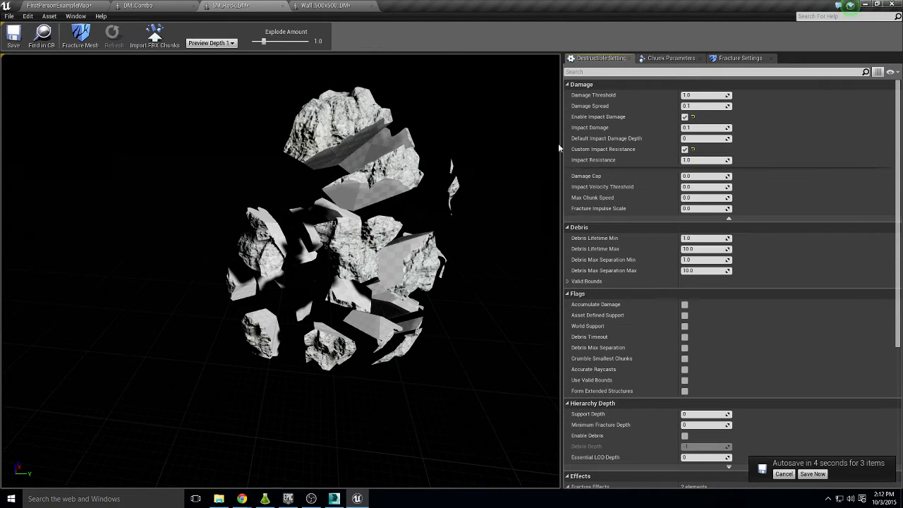
- Turn off both Custom Impact Resistance and Enable Impact Damage for the rock
left_click(685, 149)
left_click(684, 117)
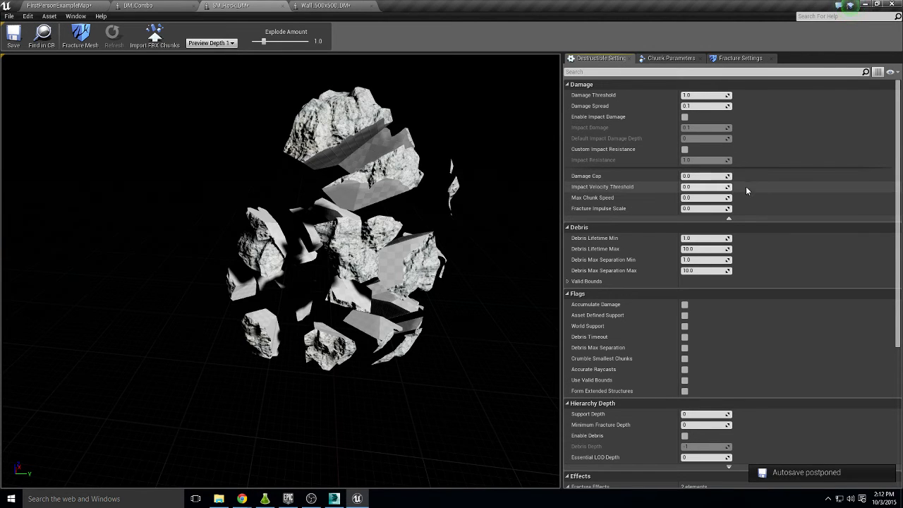
- Try a Damage Cap of 10 on the rock, and return the value to 0
left_click(702, 175)
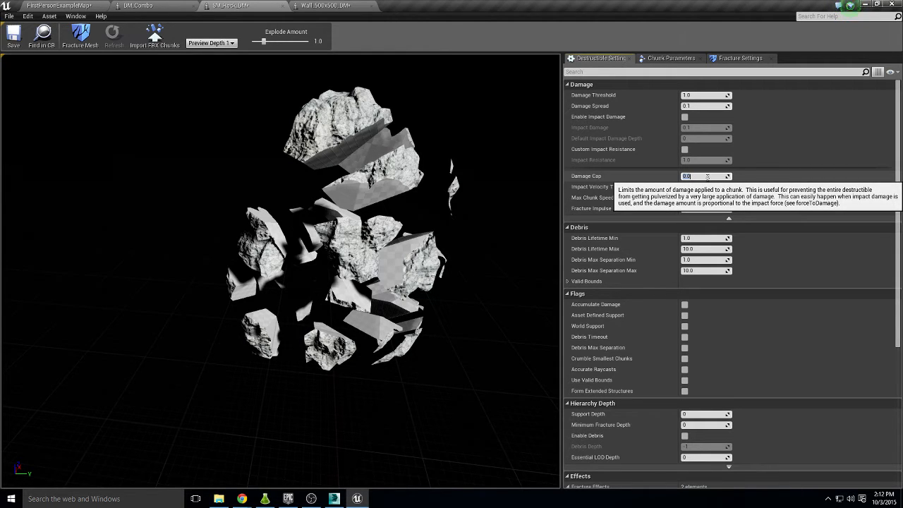
type("10")
key("Return")
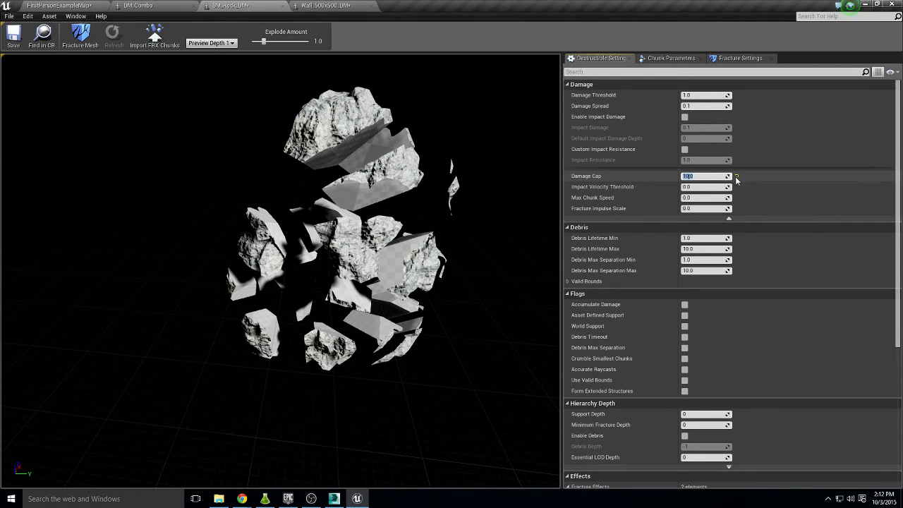
type("0")
key("Return")
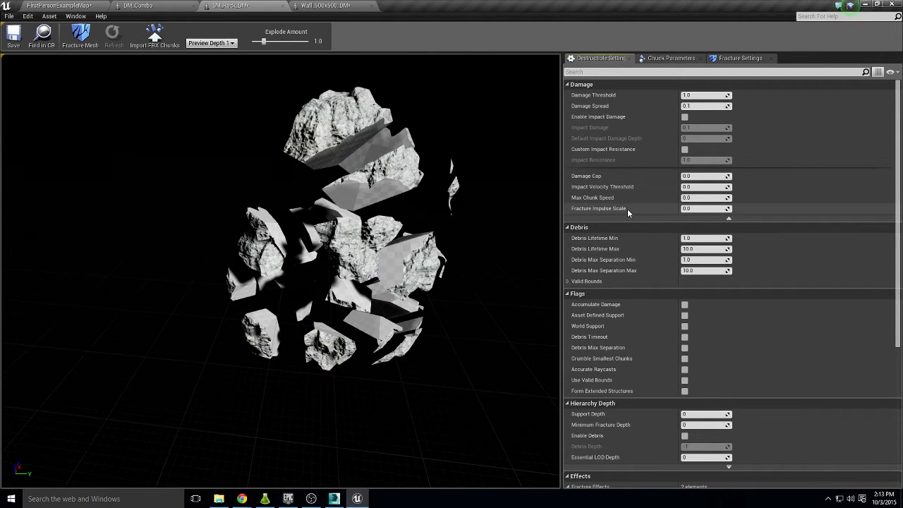
- Collapse the rock's Debris settings and turn on the Accumulate Damage flag
left_click(714, 209)
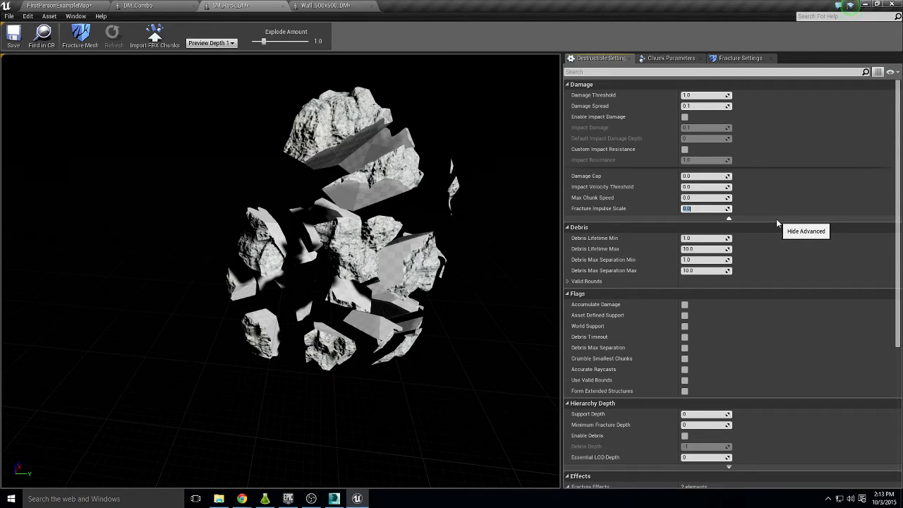
scroll(635, 180, "down", 1)
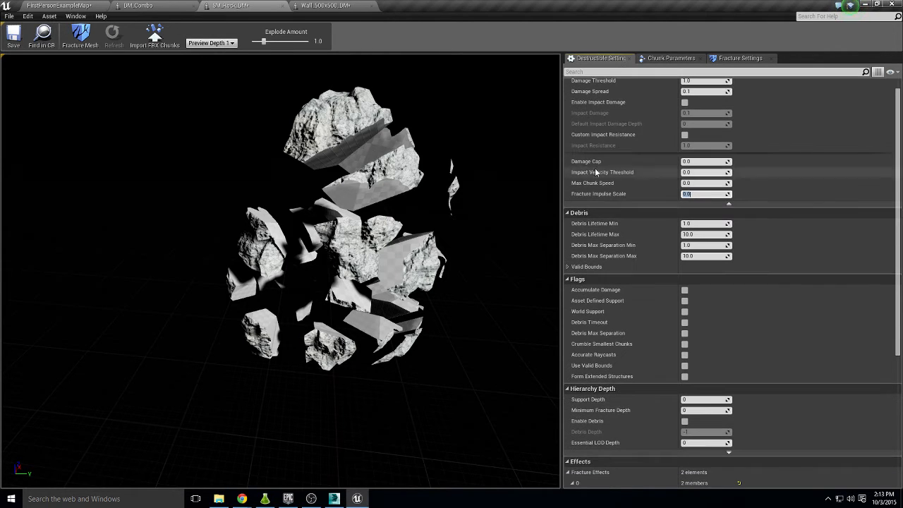
scroll(571, 127, "up", 1)
left_click(569, 85)
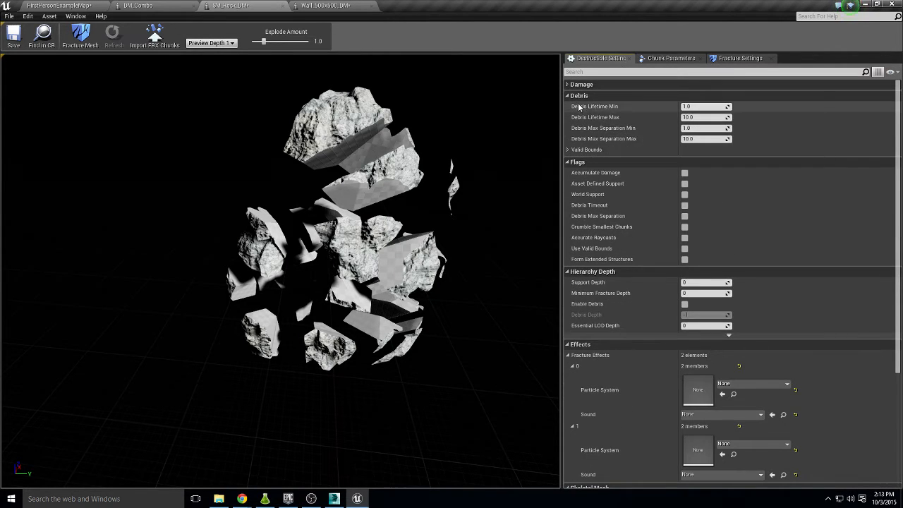
left_click(577, 96)
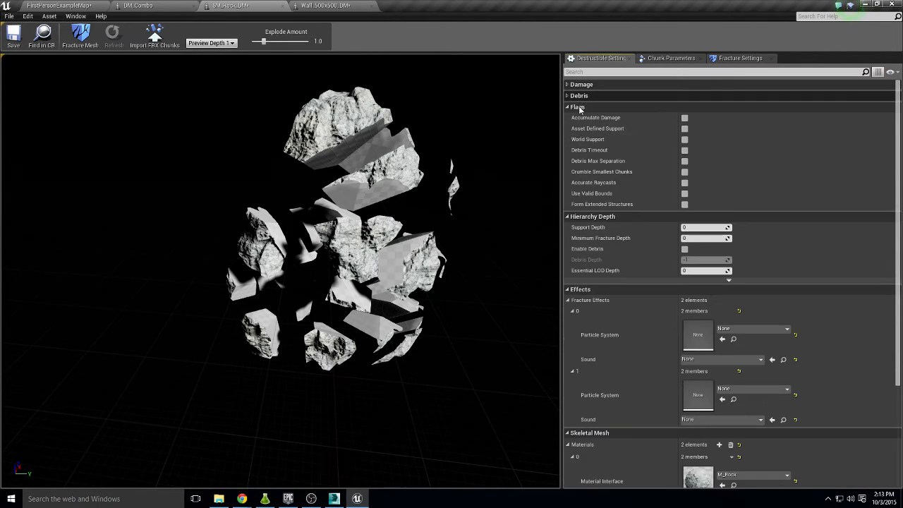
left_click(602, 86)
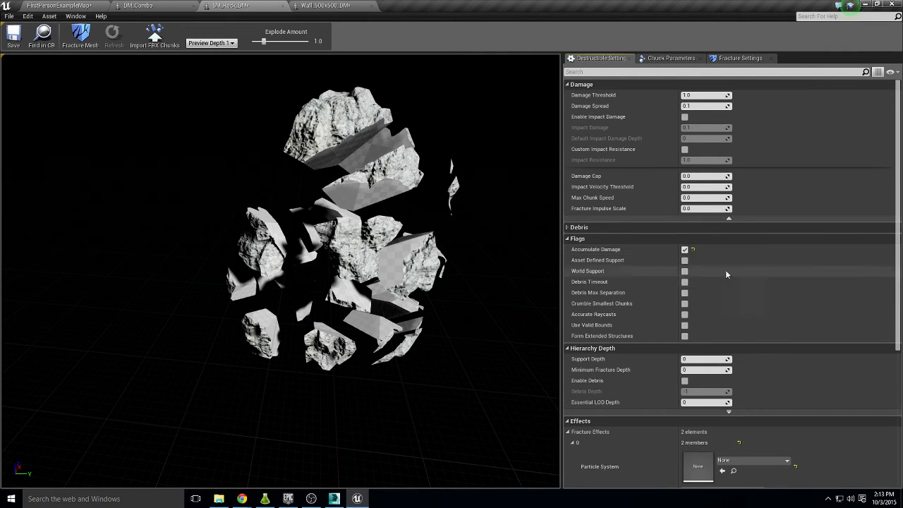
left_click(685, 250)
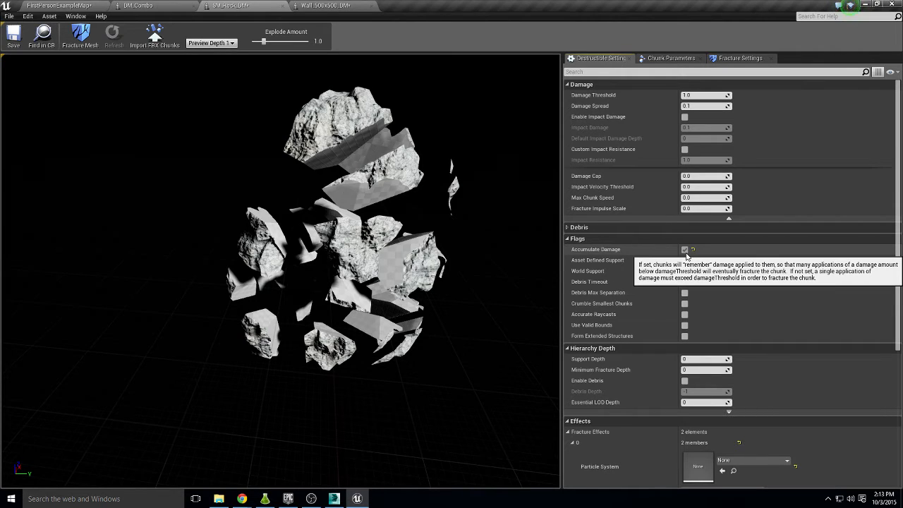
- Set the rock's Damage Threshold to 10 and its Damage Cap to 1
left_click(699, 95)
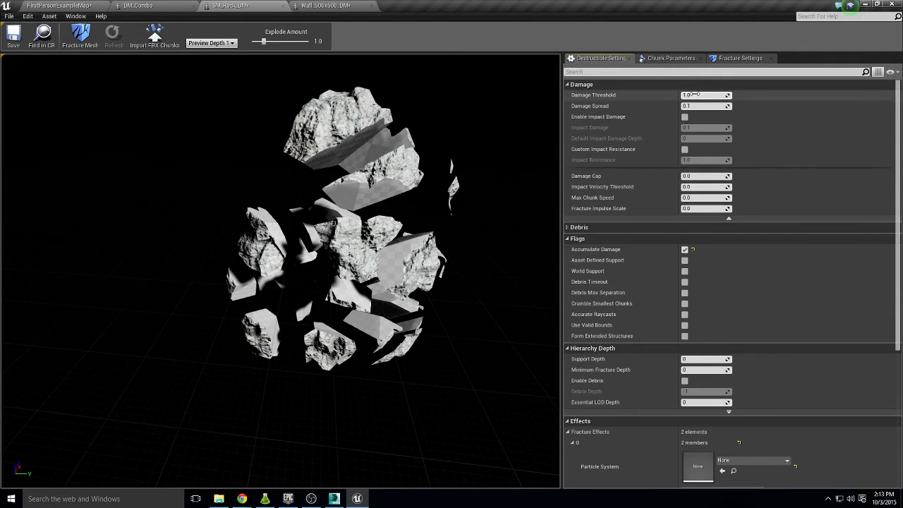
type("10")
key("Return")
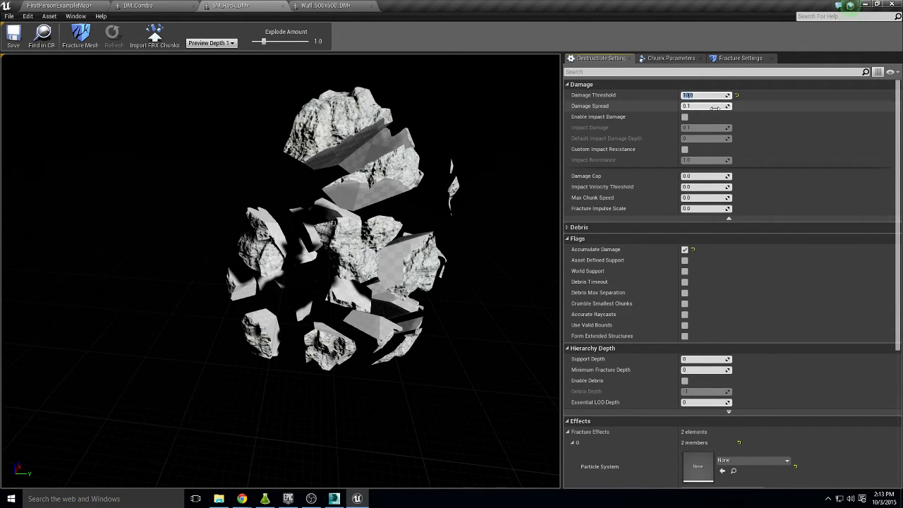
left_click(716, 176)
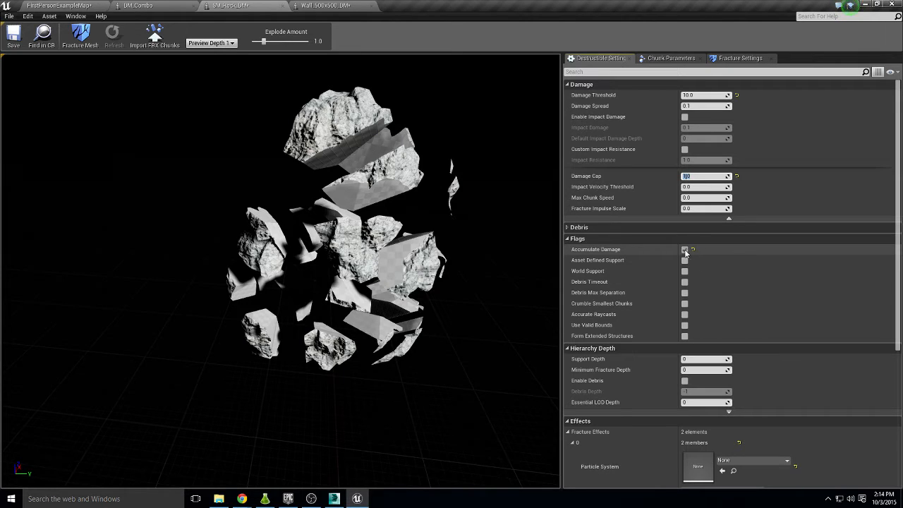
- Turn on the World Support flag and set the rock's Support Depth to 1
left_click(615, 271)
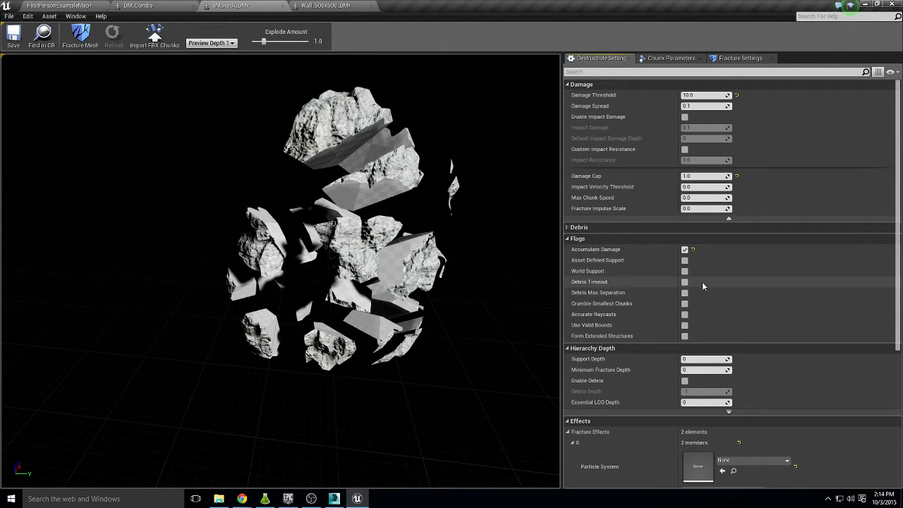
left_click(684, 271)
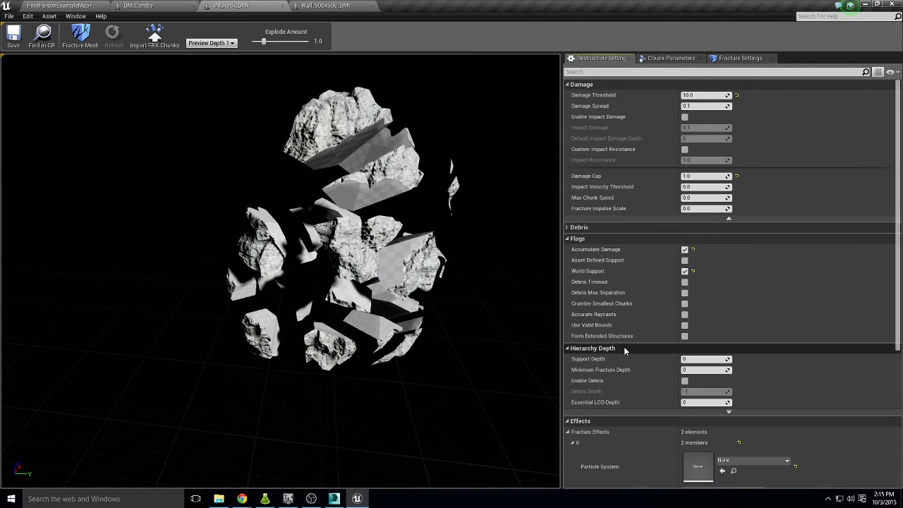
left_click(707, 359)
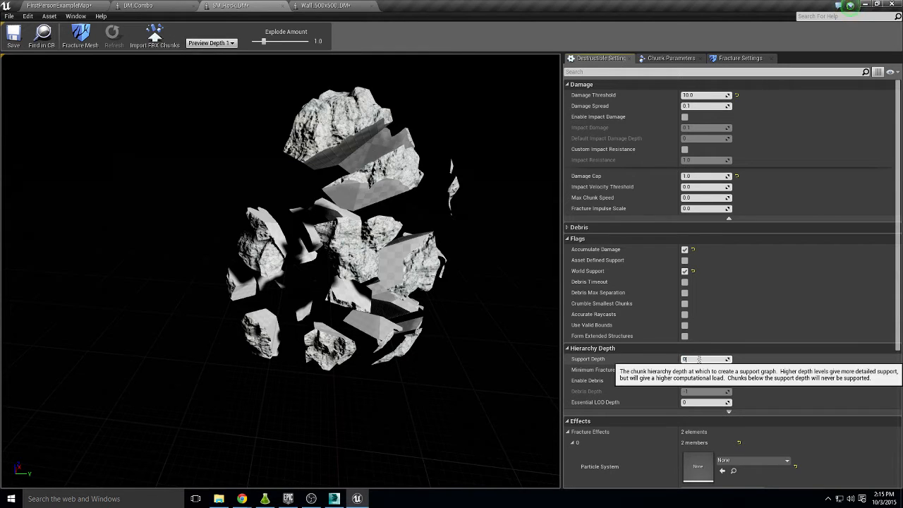
left_click(699, 359)
type("1")
key("Return")
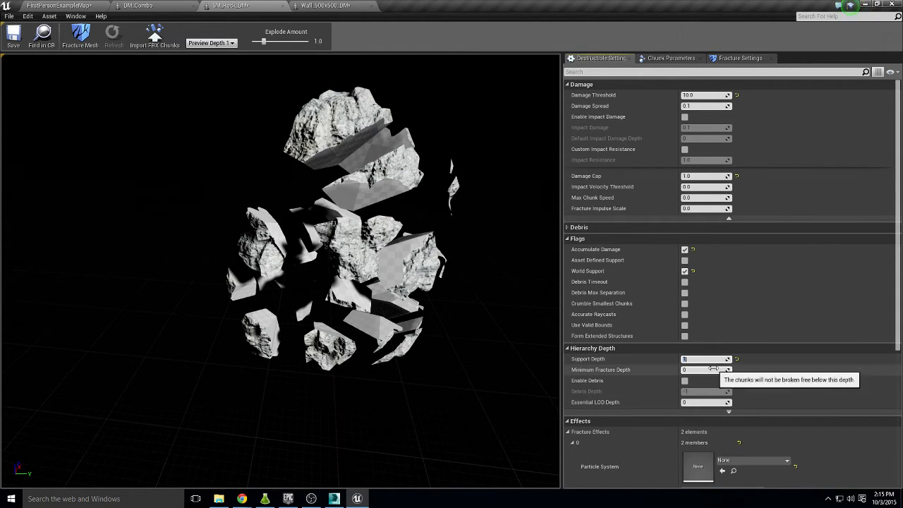
- Check the available preview depths, then try a Support Depth of 0 and restore it to 1
left_click(211, 43)
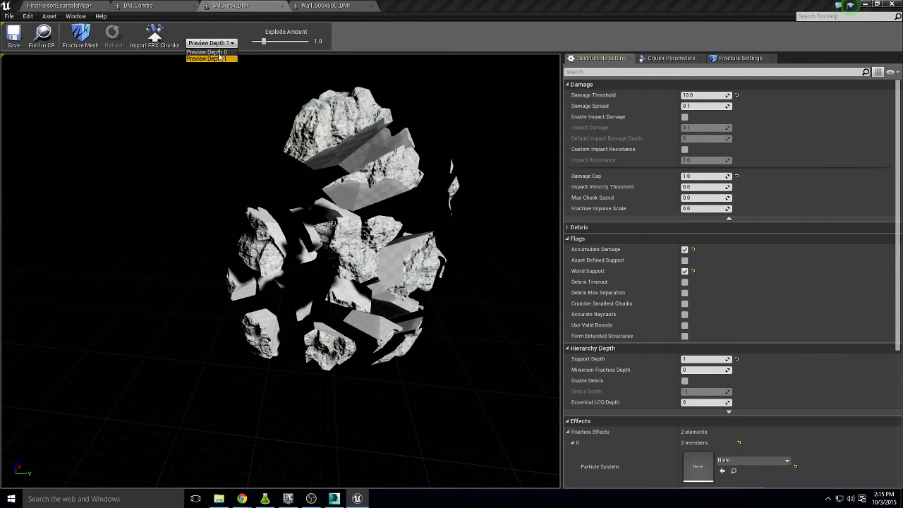
left_click(707, 363)
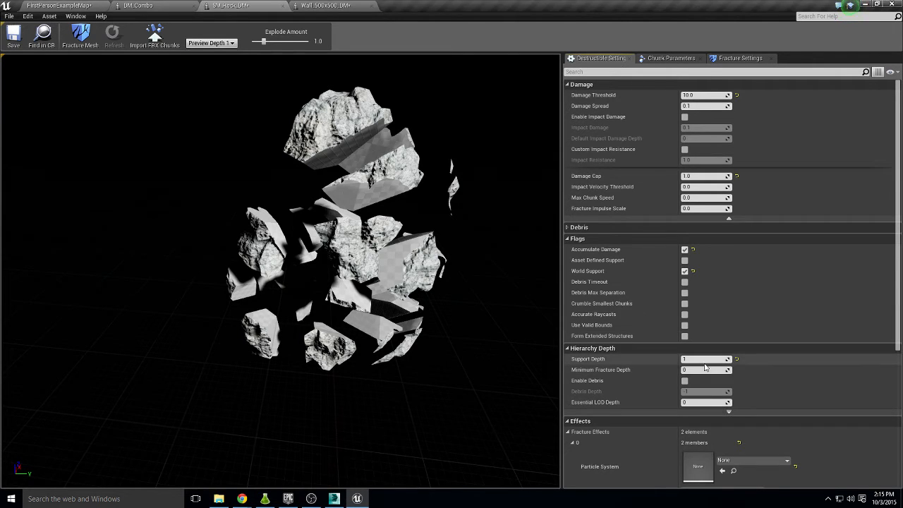
left_click(705, 359)
type("0")
key("Return")
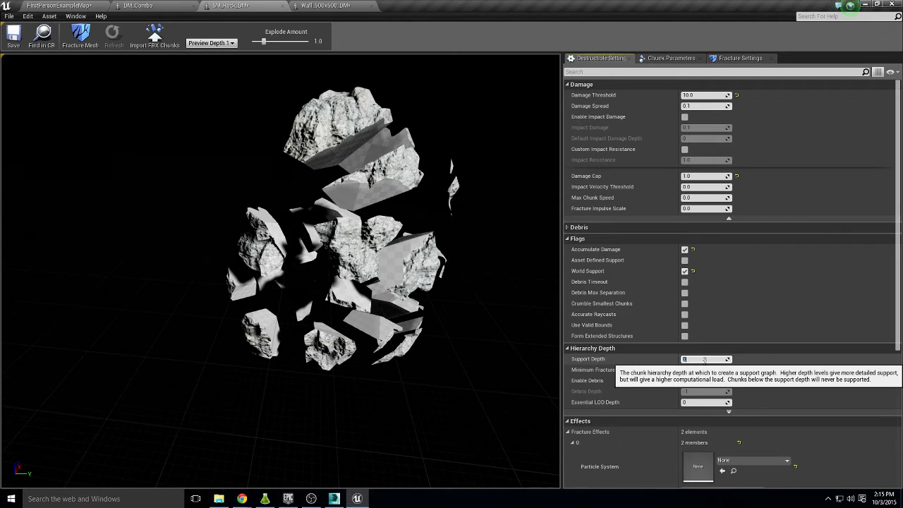
left_click(704, 359)
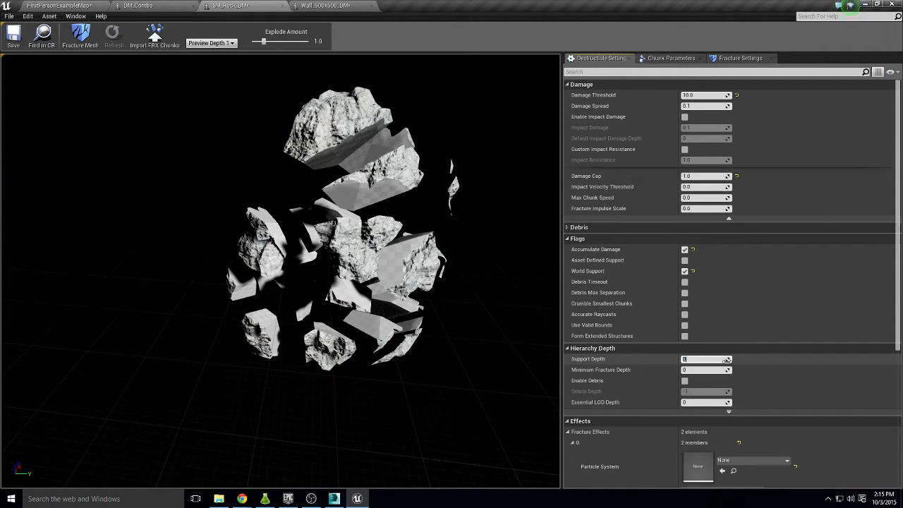
key("Return")
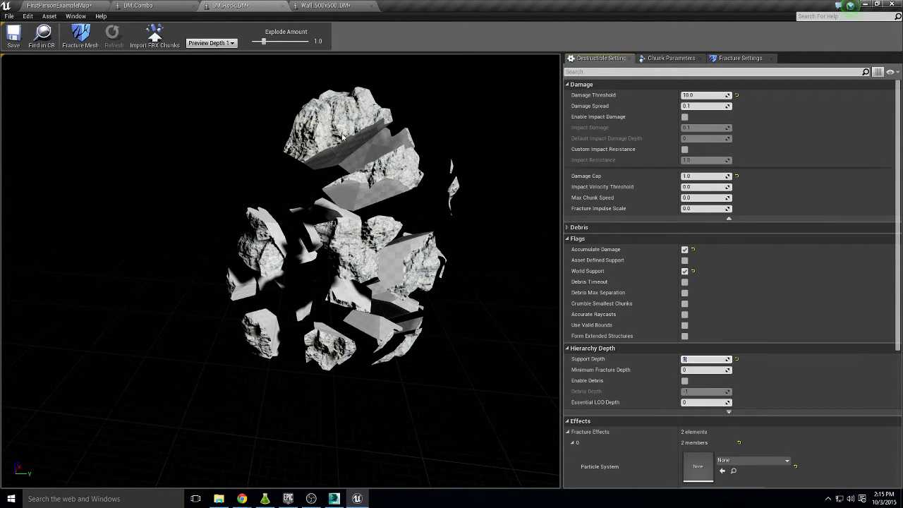
- Select the rock's topmost chunk and expand its Chunk Params to review the support, fracture, damage and crumble options
left_click_drag(350, 128, 353, 133)
left_click(346, 127)
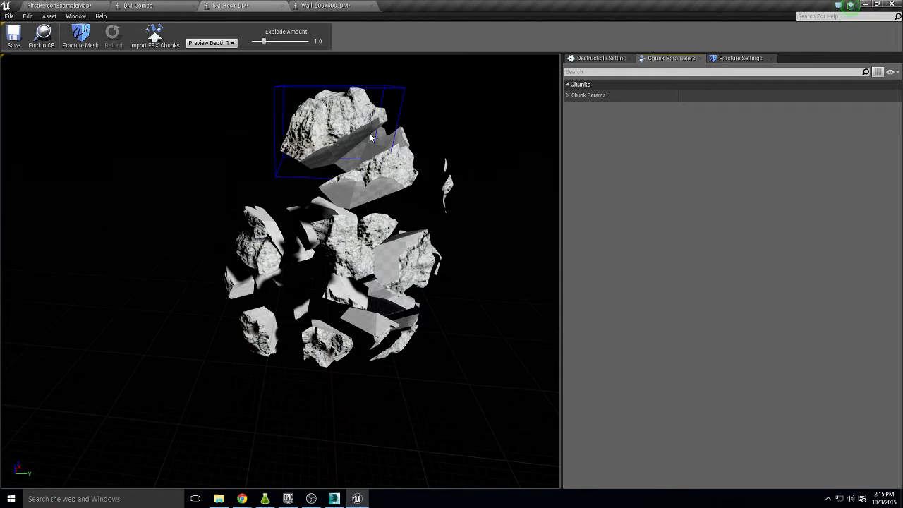
left_click(593, 60)
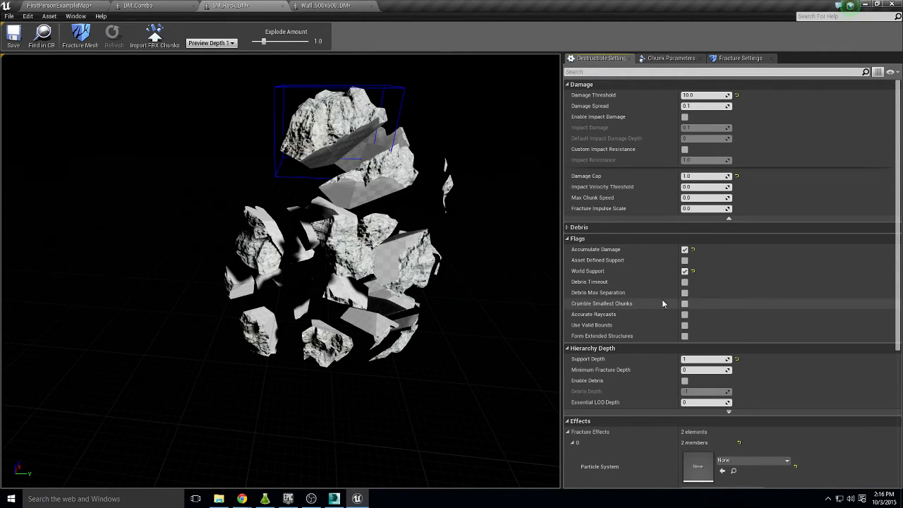
left_click(669, 58)
left_click(569, 95)
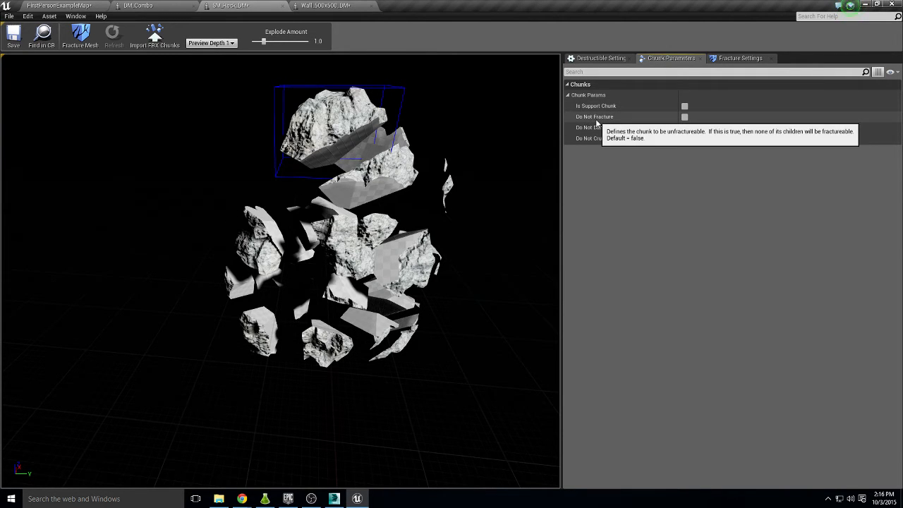
left_click(393, 124)
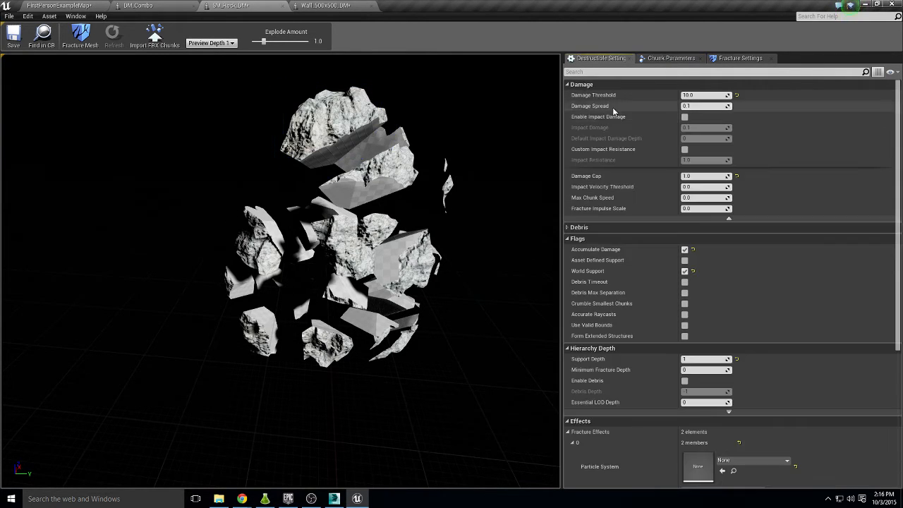
left_click(359, 127)
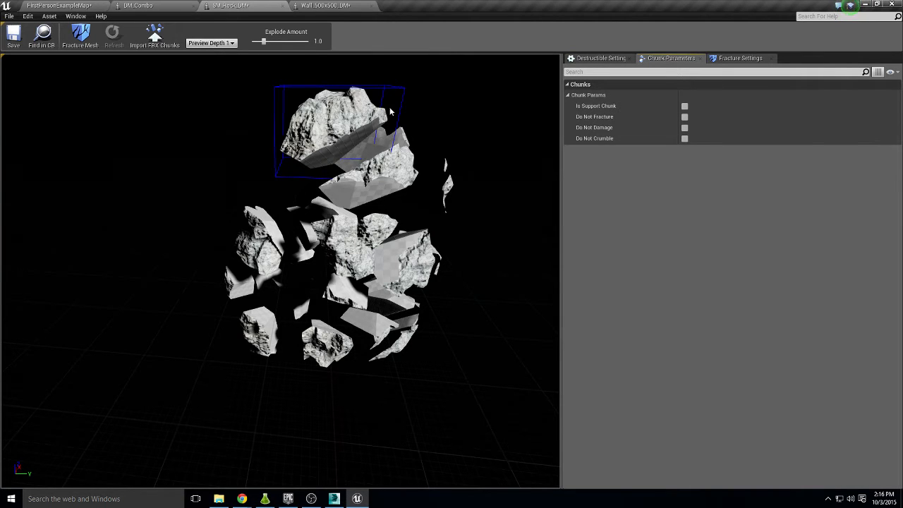
- Select several of the rock's chunks in turn to examine their individual parameters, finishing on the topmost chunk
left_click(393, 180)
left_click_drag(405, 216, 494, 205)
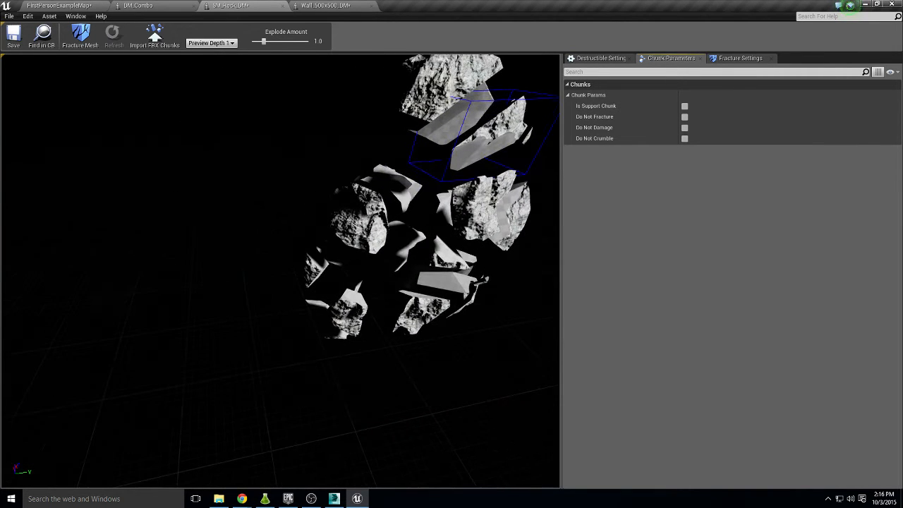
left_click(366, 236)
left_click(493, 216)
left_click(443, 285)
left_click_drag(433, 288, 310, 318)
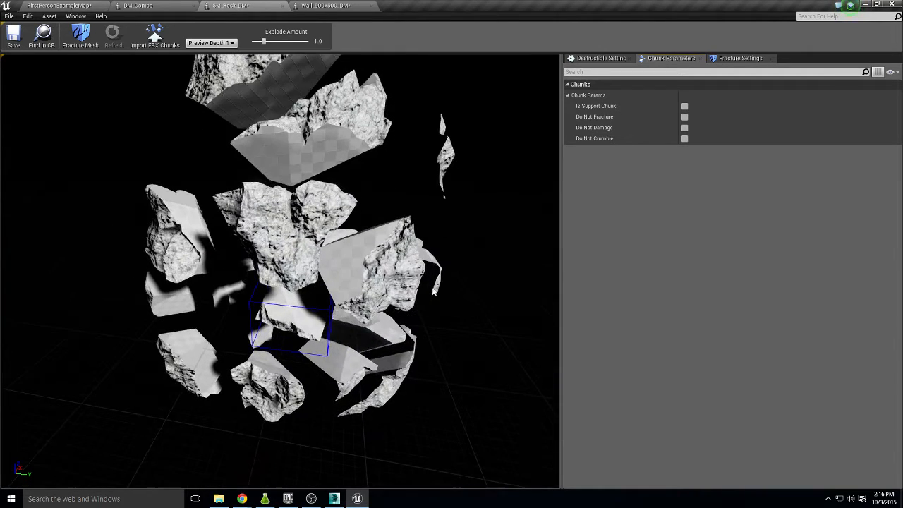
left_click(355, 269)
left_click(271, 240)
mouse_move(287, 183)
right_mouse_down()
mouse_move(317, 219)
mouse_move(281, 173)
right_mouse_up()
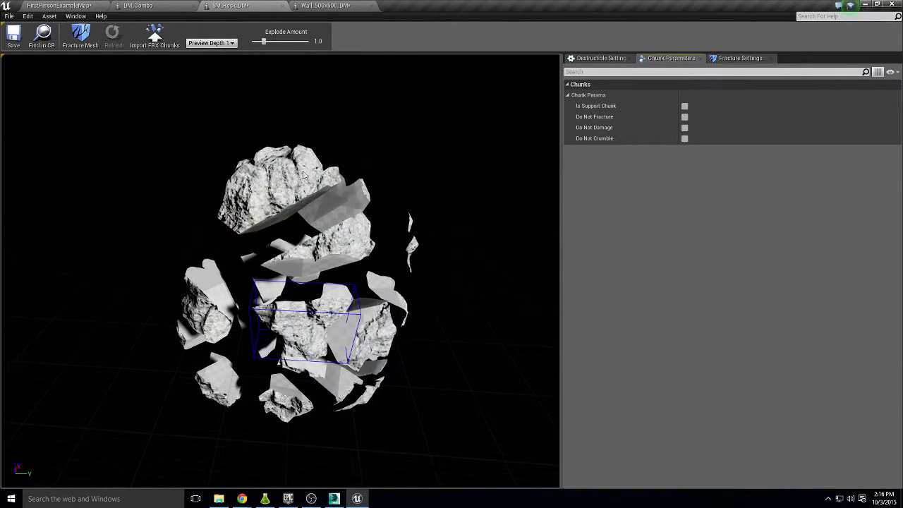
left_click(303, 172)
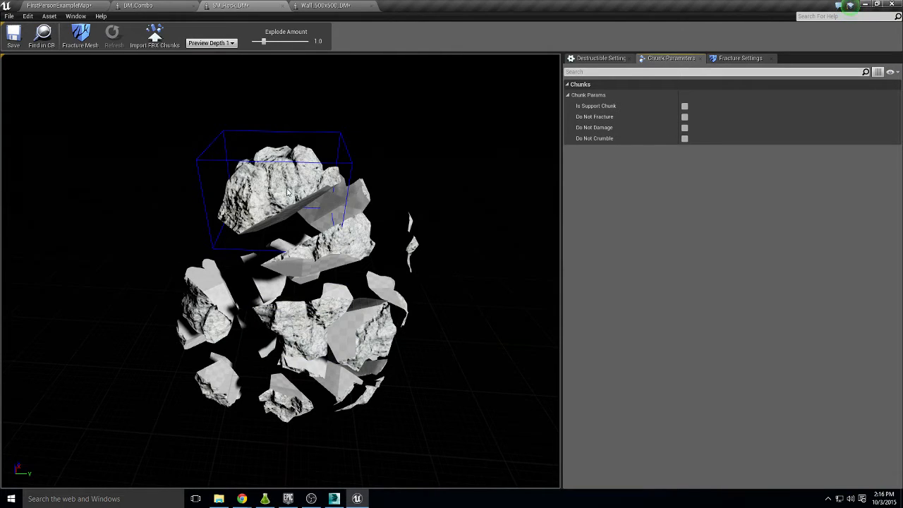
- Try the Do Not Fracture option on the rock's topmost chunk and compare it with the neighbouring chunk's parameters
left_click(685, 116)
left_click_drag(388, 209, 421, 196)
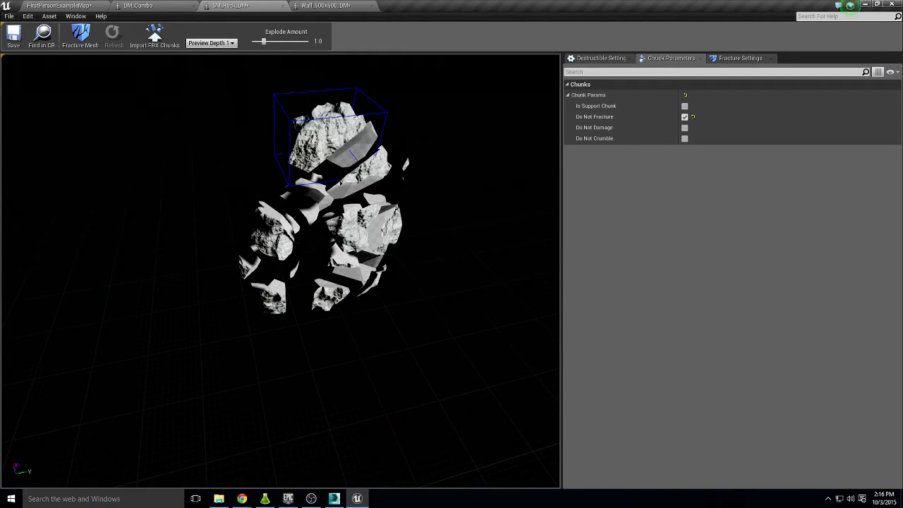
left_click(390, 170)
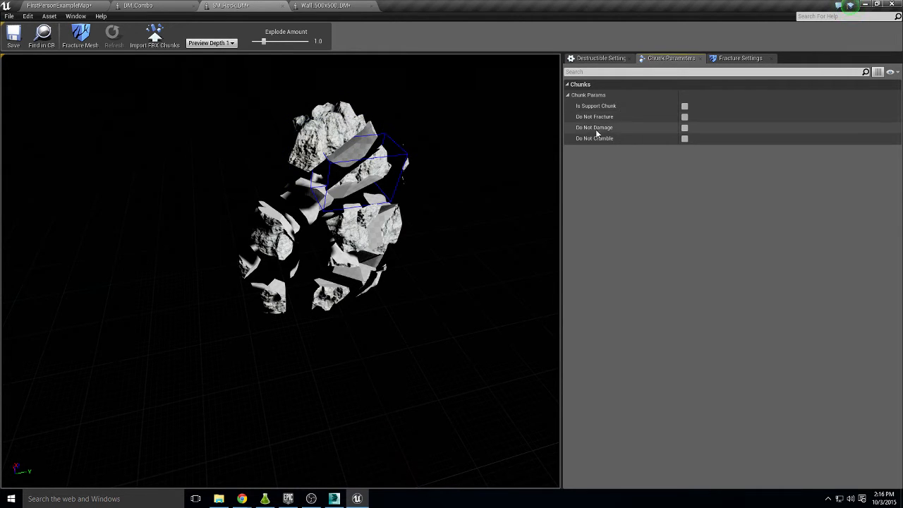
left_click(374, 141)
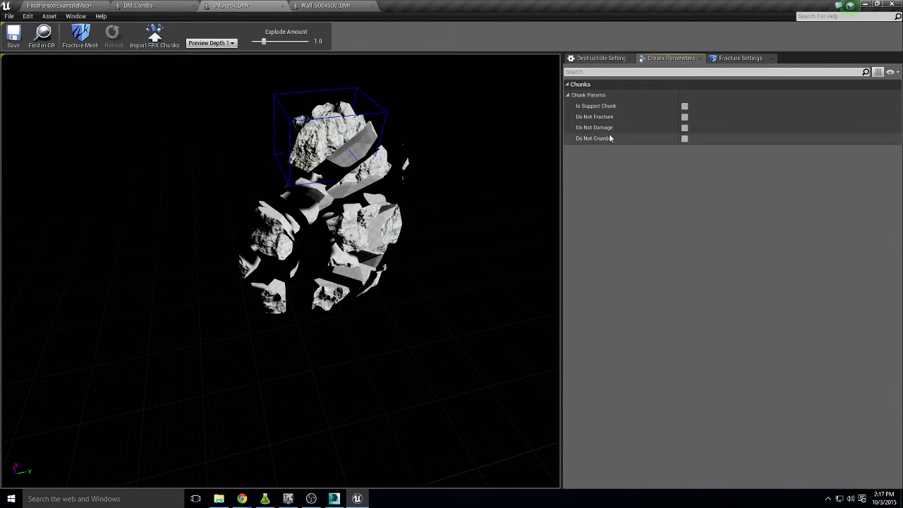
mouse_move(604, 141)
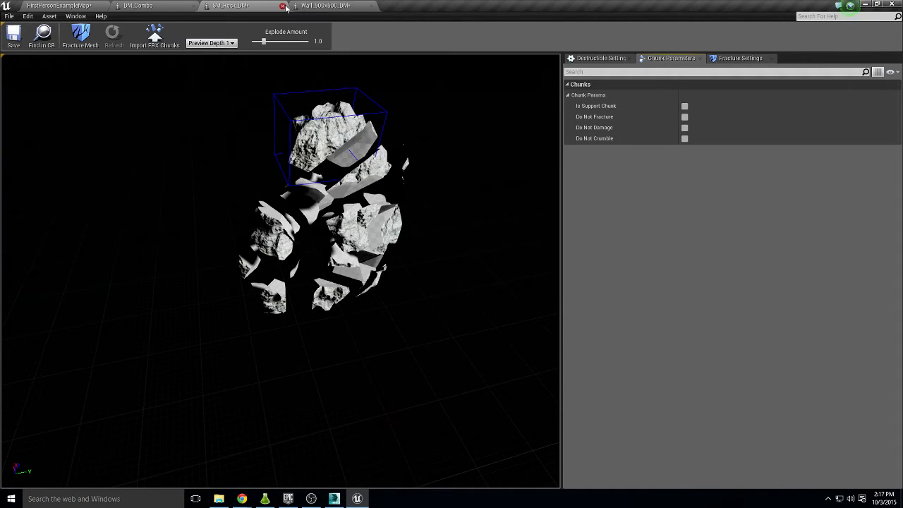
left_click_drag(318, 204, 317, 297)
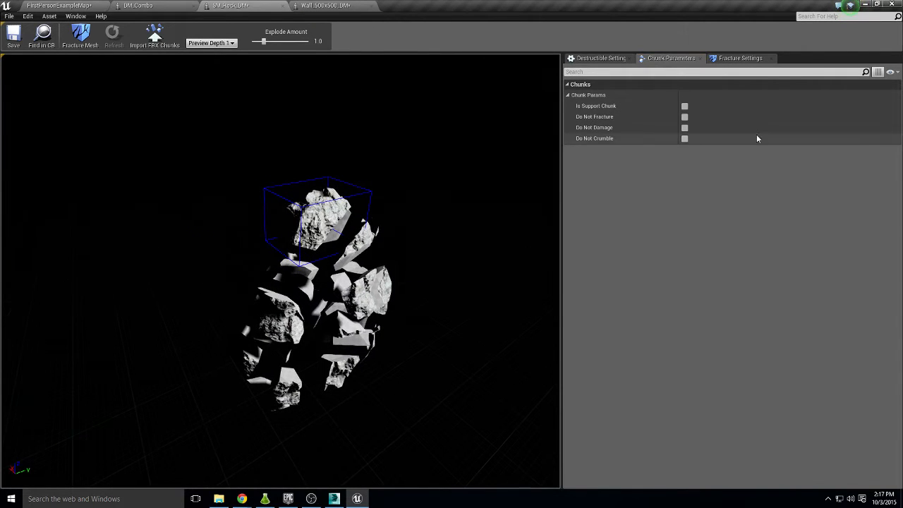
- Reset the rock's Damage Threshold, Damage Cap, Accumulate Damage, World Support and Support Depth to their default values
left_click(598, 61)
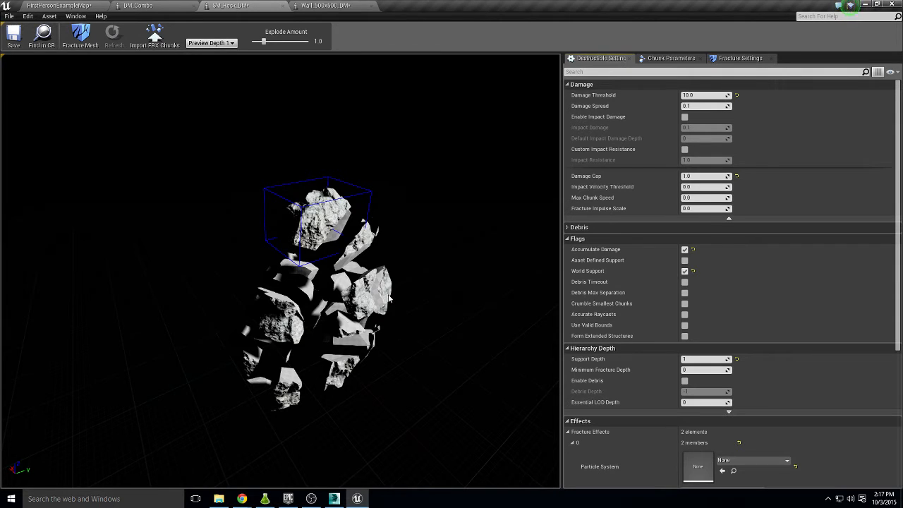
left_click(737, 95)
left_click(737, 177)
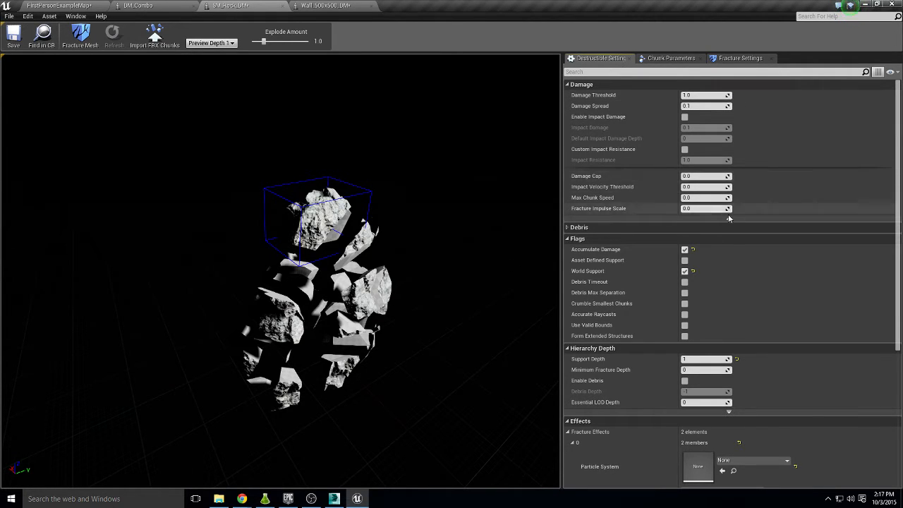
left_click(693, 249)
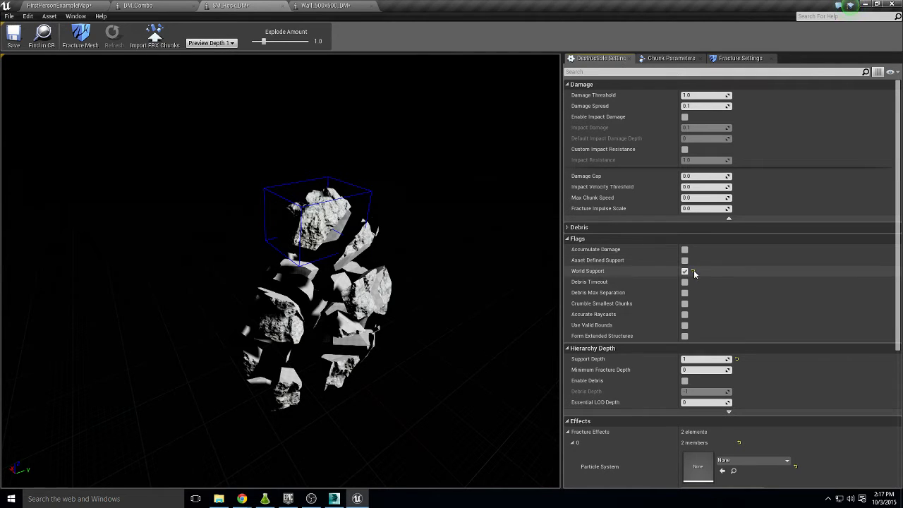
left_click(736, 358)
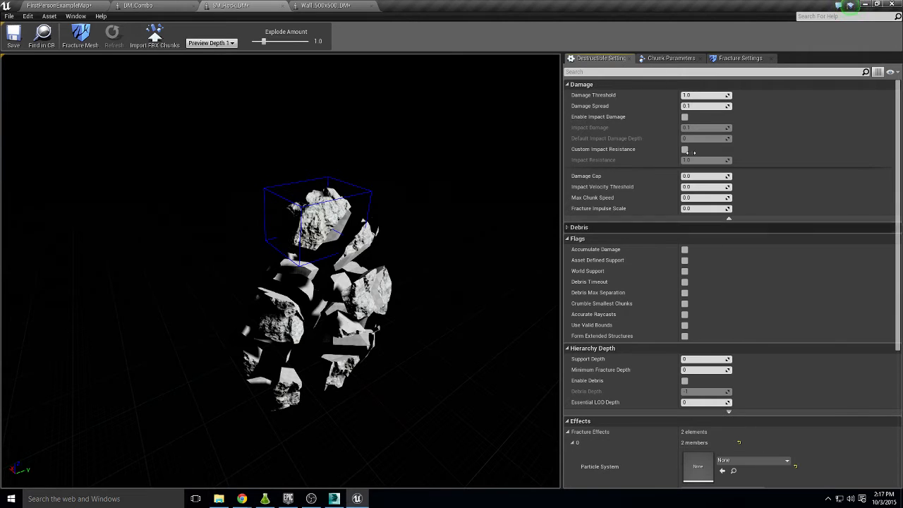
- Place SM_Rock_DM from the Stream/1_ImpactDM folder in the level and raise it high above the floor
left_click(40, 7)
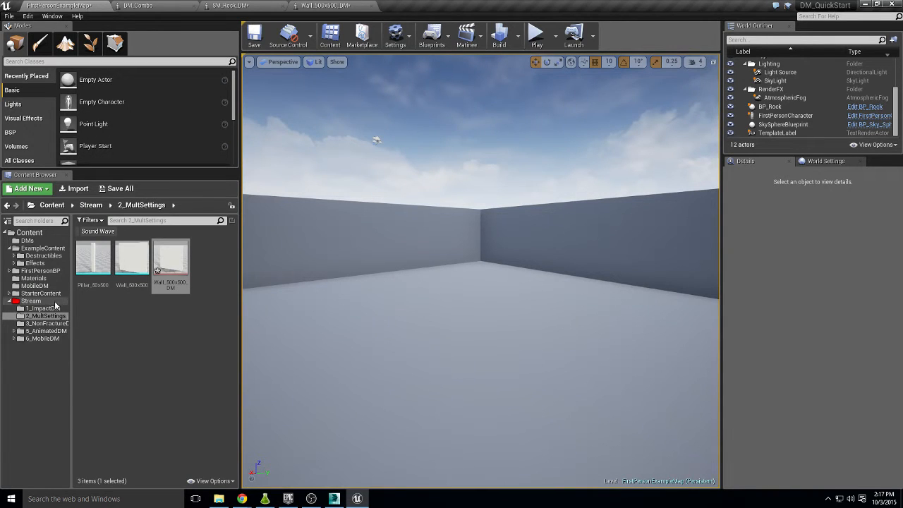
left_click(44, 309)
left_click(141, 281)
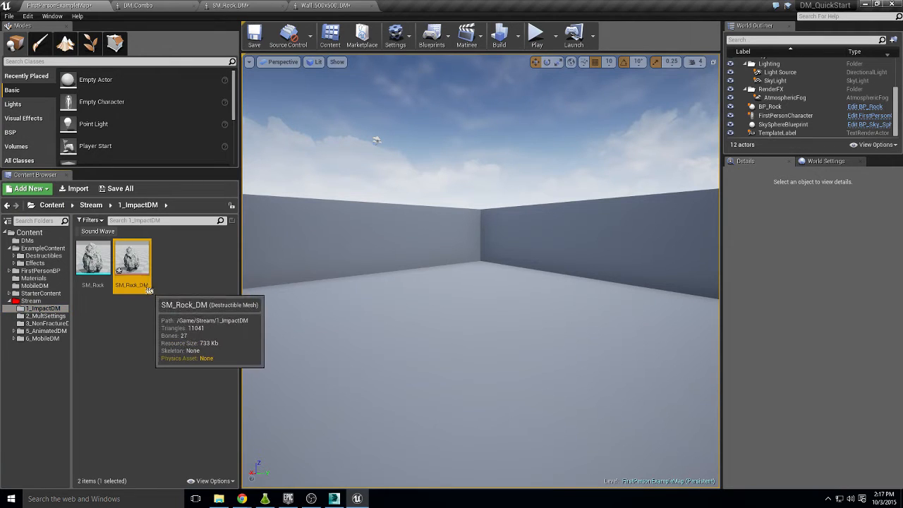
left_click_drag(149, 290, 489, 372)
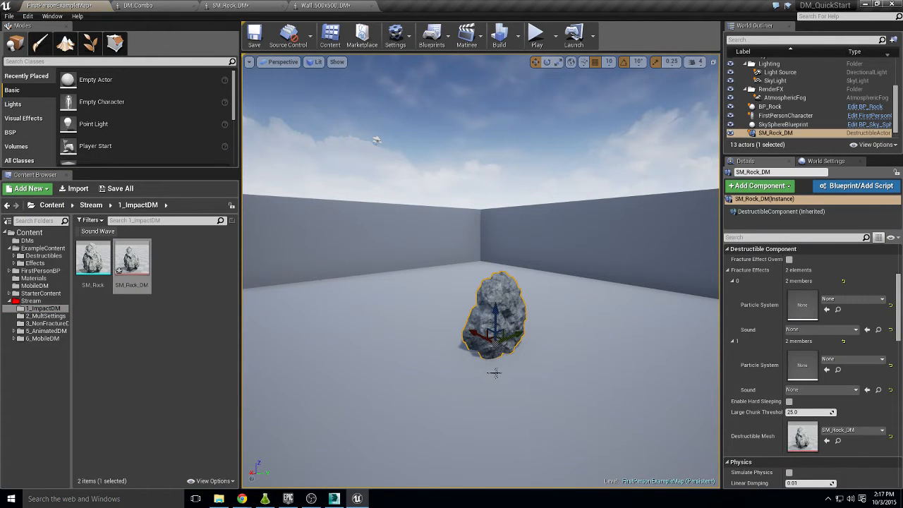
left_click_drag(237, 276, 168, 277)
right_click_drag(432, 330, 456, 350)
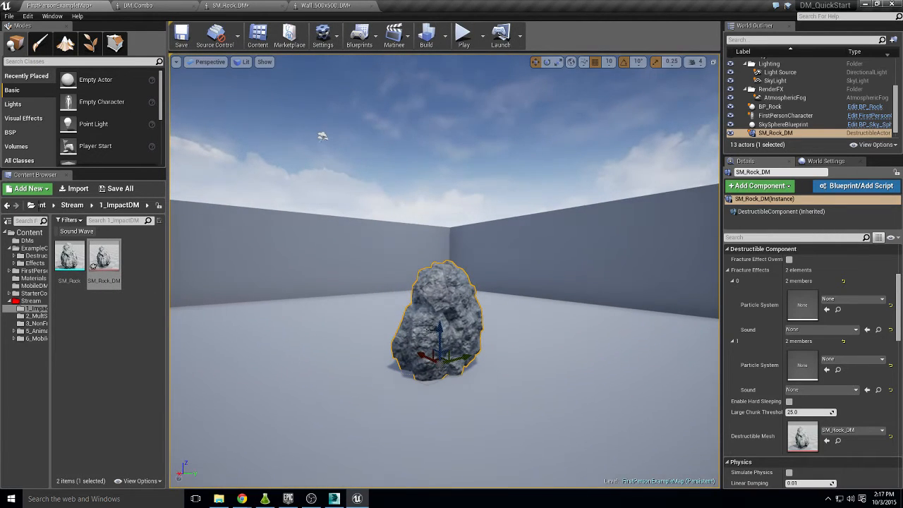
left_click_drag(440, 342, 443, 188)
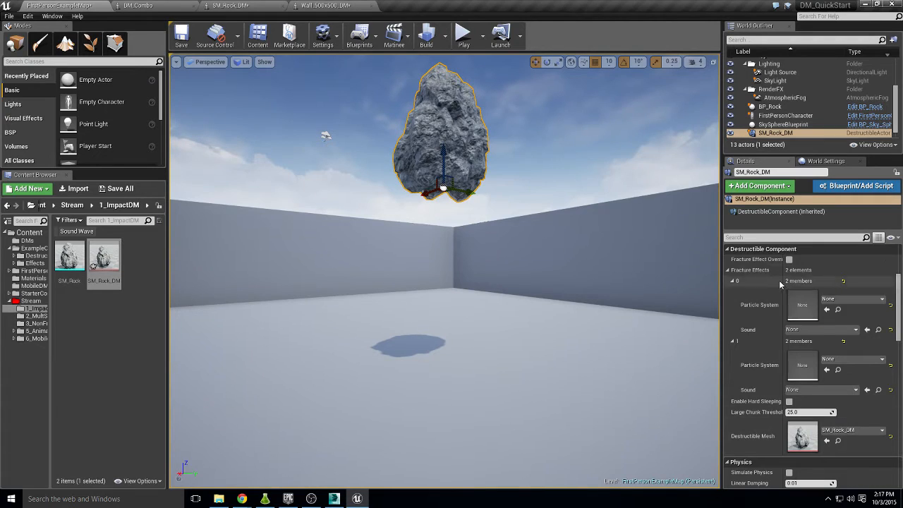
- Turn on Simulate Physics for the placed rock
scroll(773, 315, "up", 3)
left_click(776, 321)
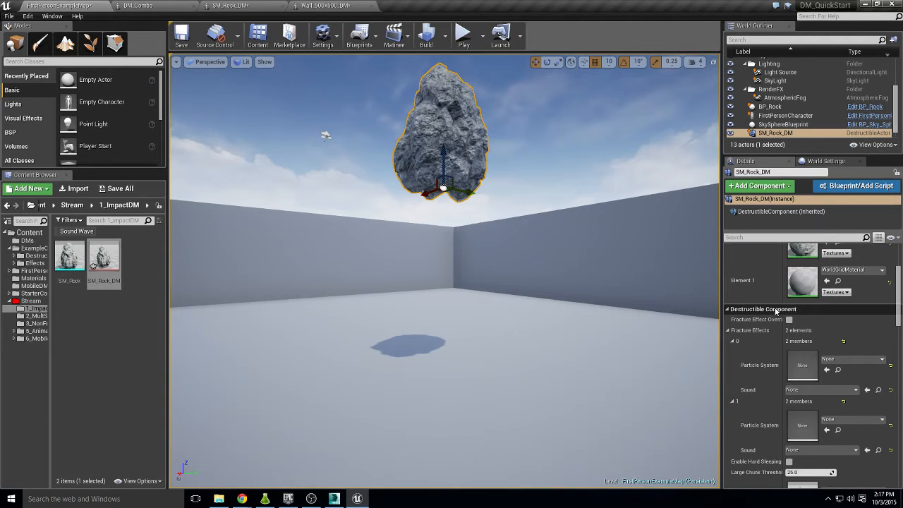
scroll(777, 314, "down", 2)
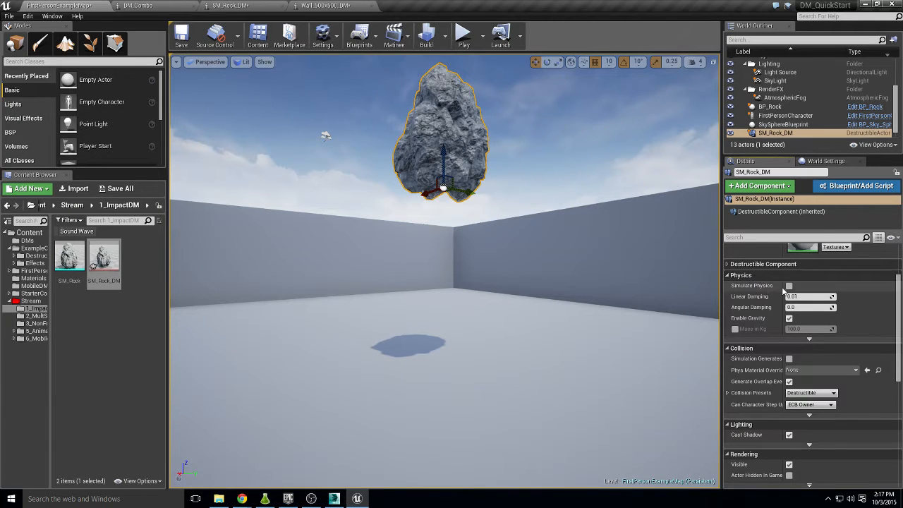
left_click(789, 286)
mouse_move(568, 278)
right_mouse_down()
mouse_move(551, 261)
mouse_move(567, 278)
right_mouse_up()
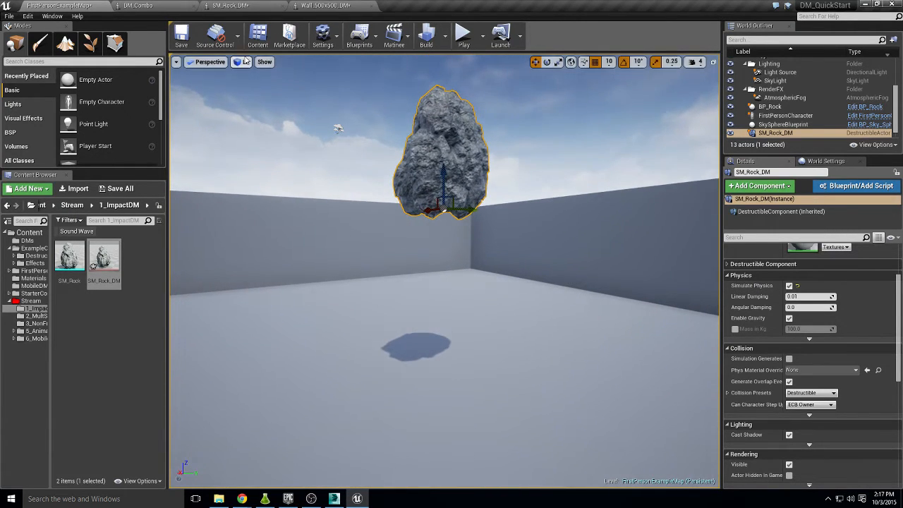
- Close the wall's destructible mesh editor and turn on Enable Impact Damage for the rock
left_click(324, 6)
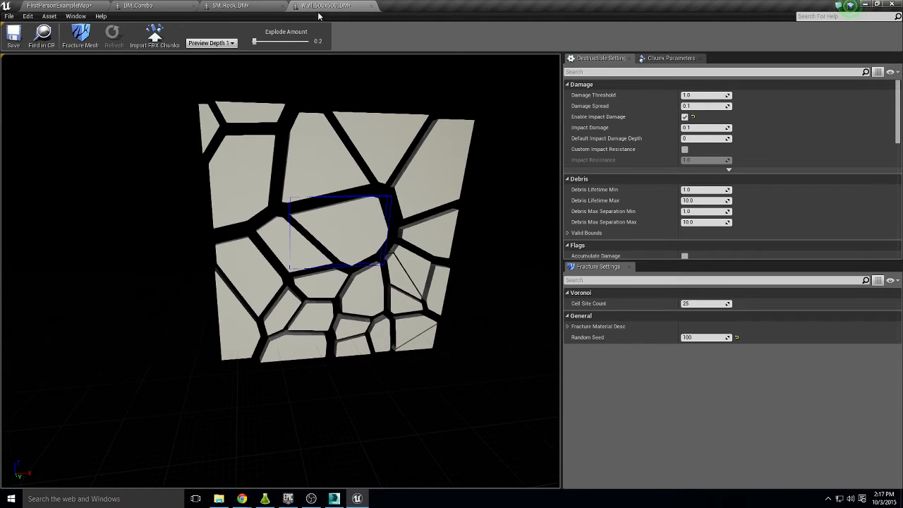
left_click(376, 7)
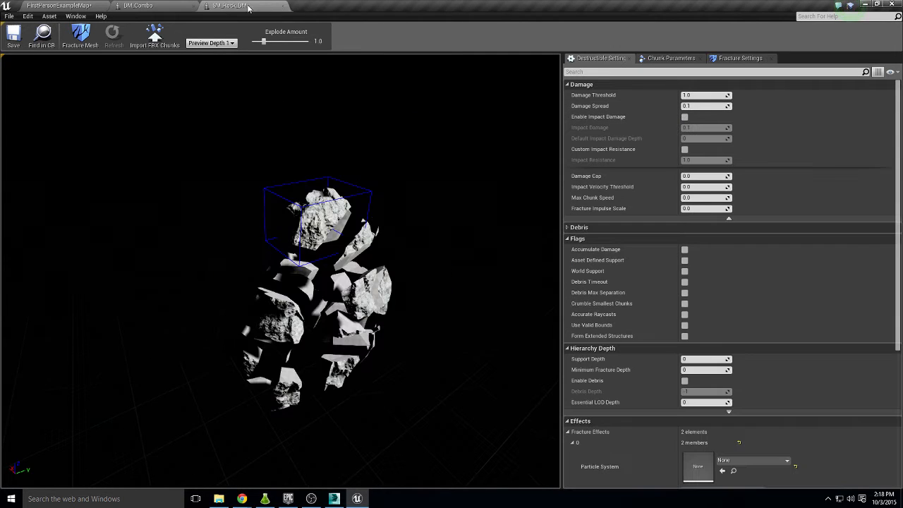
left_click(685, 117)
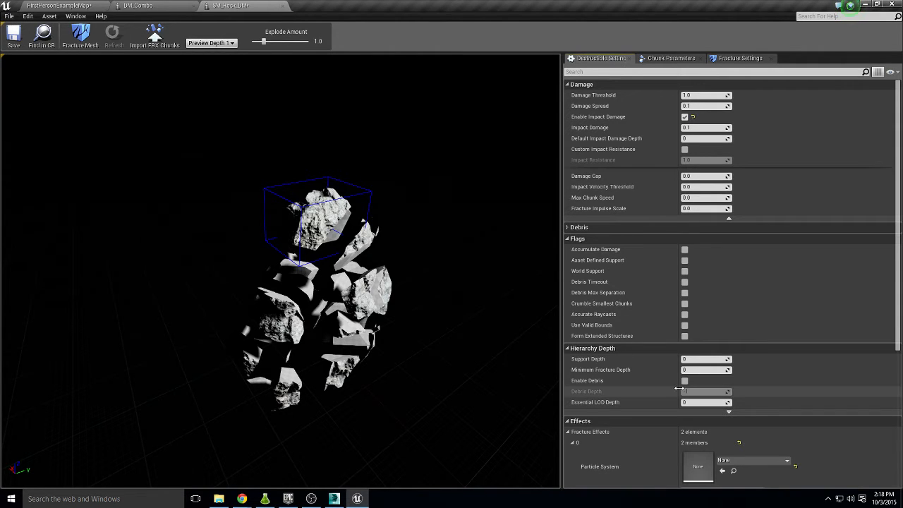
- Play the level to watch the rock drop, walk around its fragments, and end the play session
left_click(68, 8)
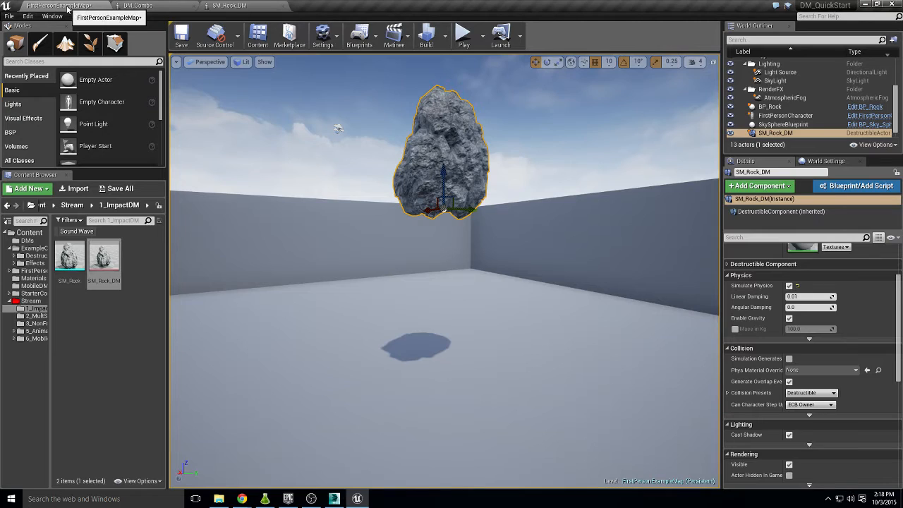
left_click(463, 32)
key("w")
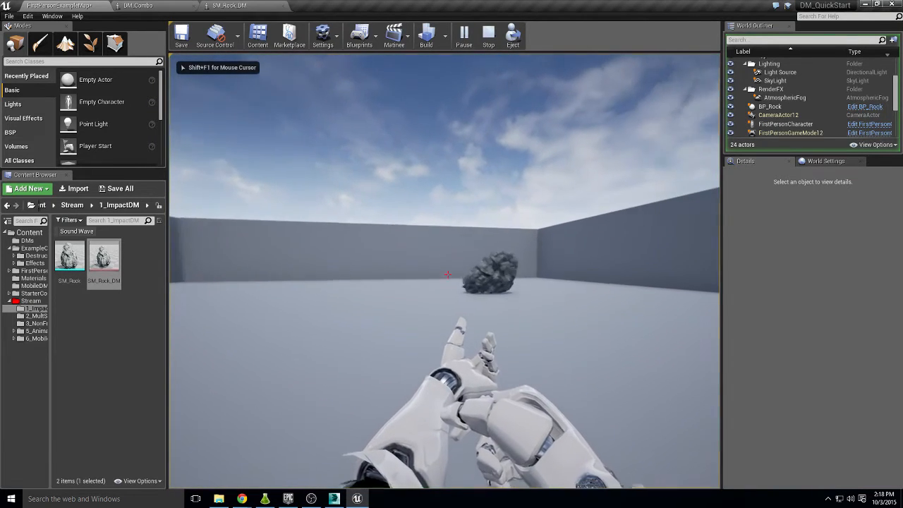
key("w")
key("d")
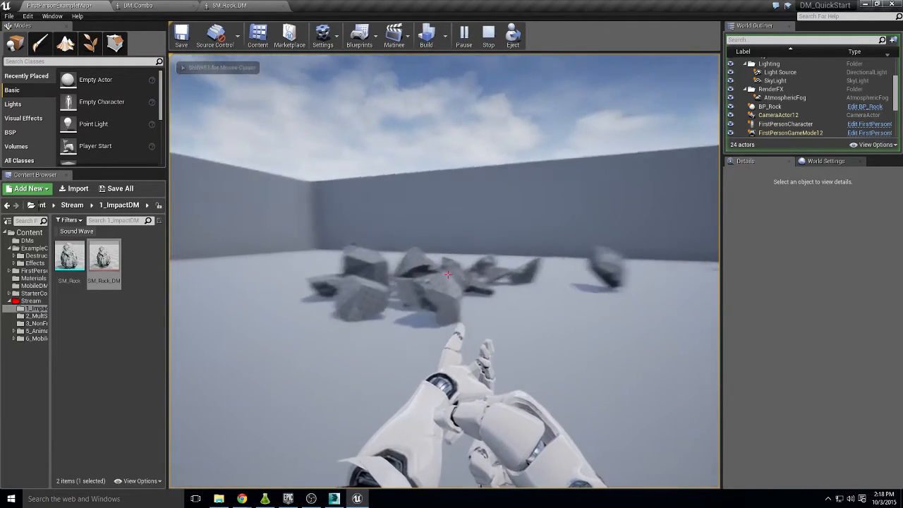
key("a")
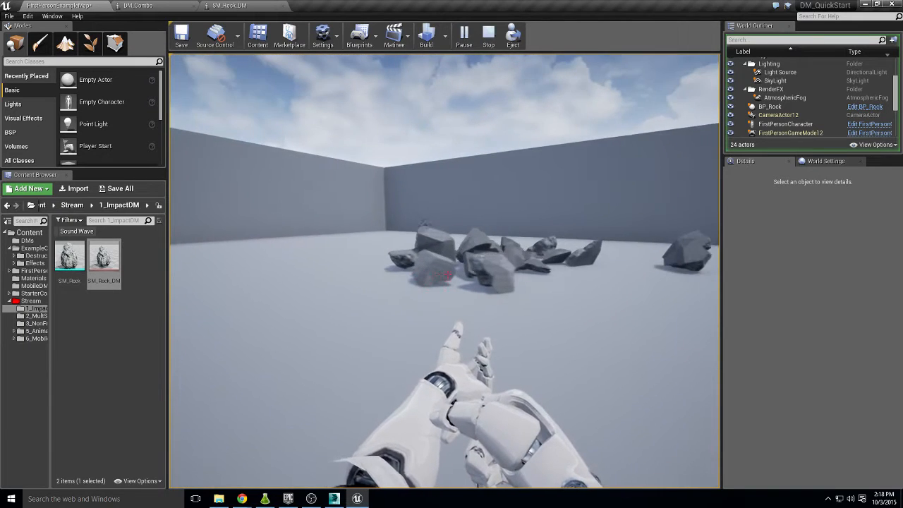
key("w")
key("d")
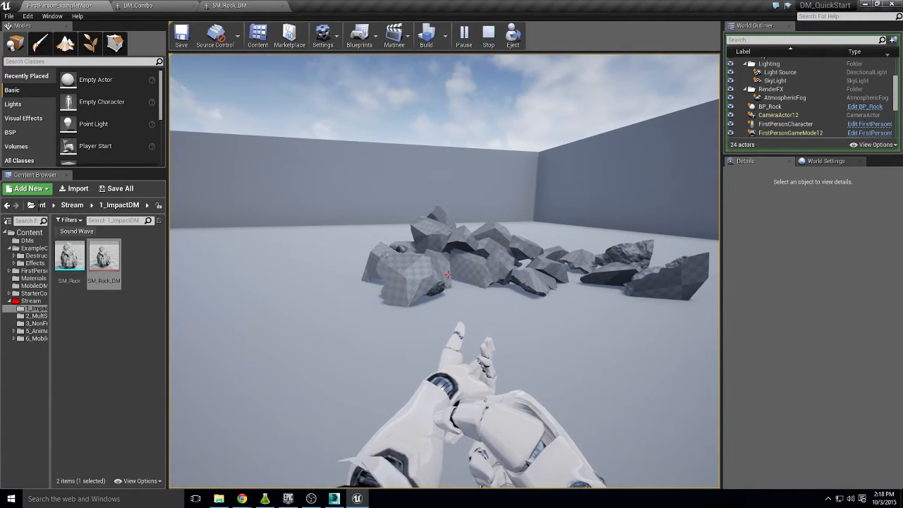
key("Escape")
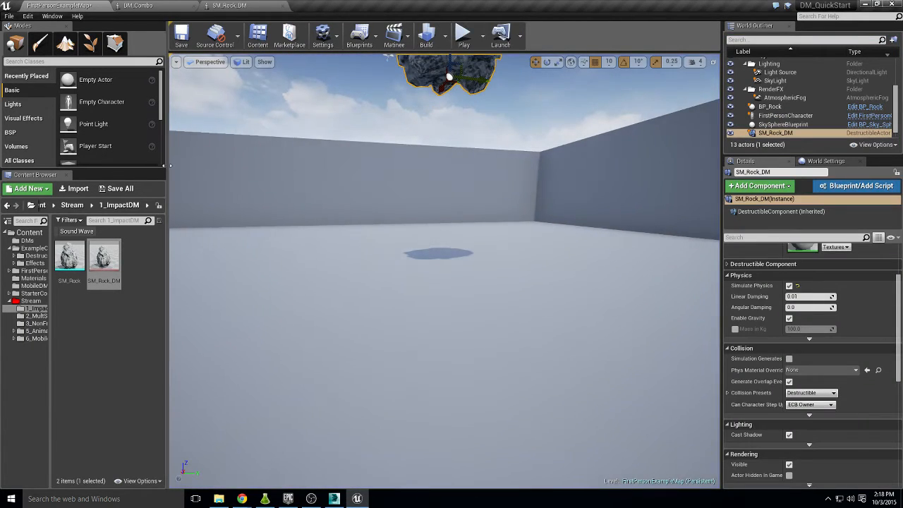
- Set the rock's Support Depth to 1 and play the level briefly to test how the rock breaks on landing
left_click(223, 6)
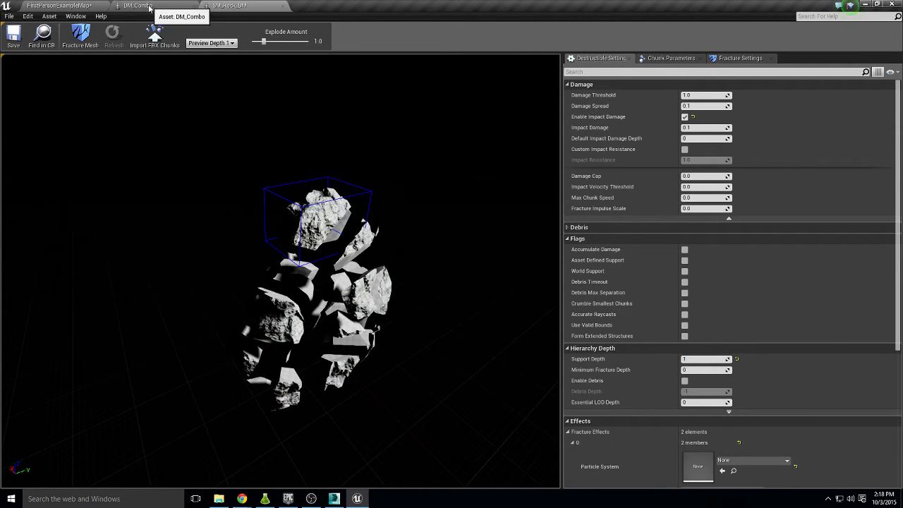
left_click(60, 5)
left_click(463, 36)
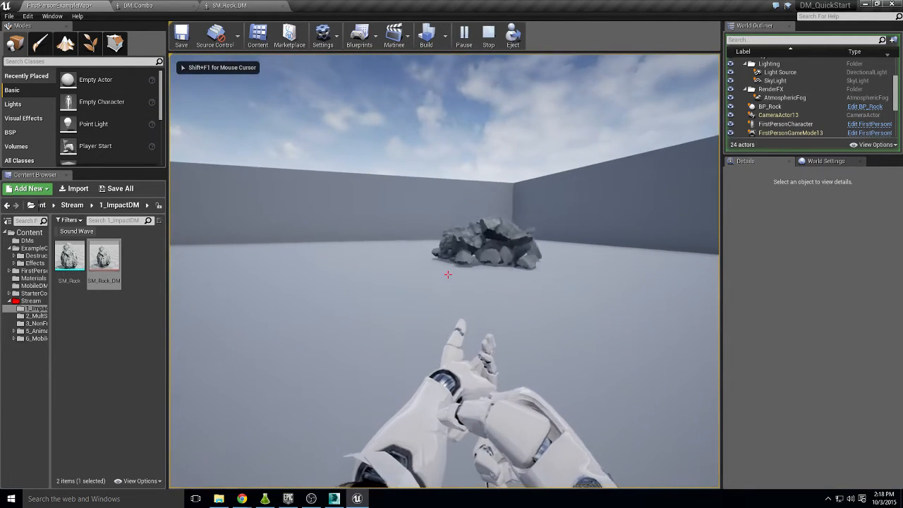
key("Escape")
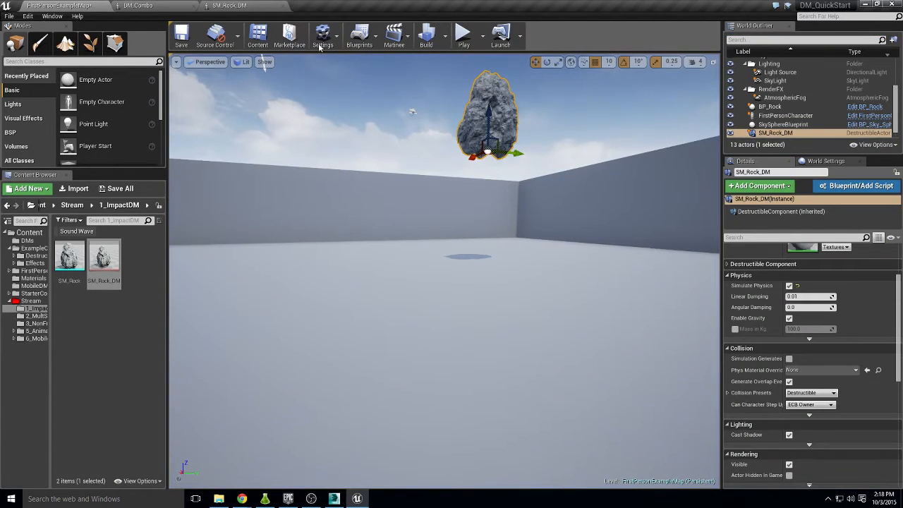
- Set the rock's Damage Threshold to 10
left_click(229, 5)
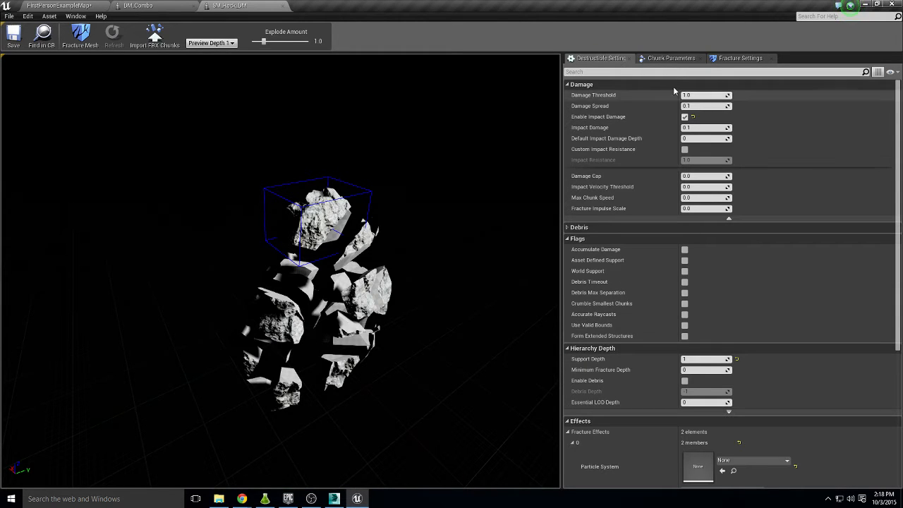
left_click(707, 95)
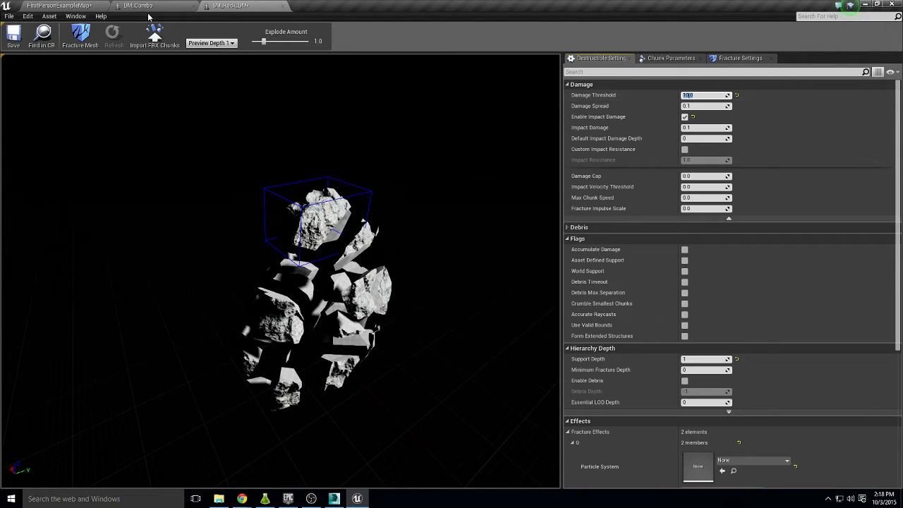
- Set the rock's Damage Spread to 0.001 and return to the level
left_click(702, 106)
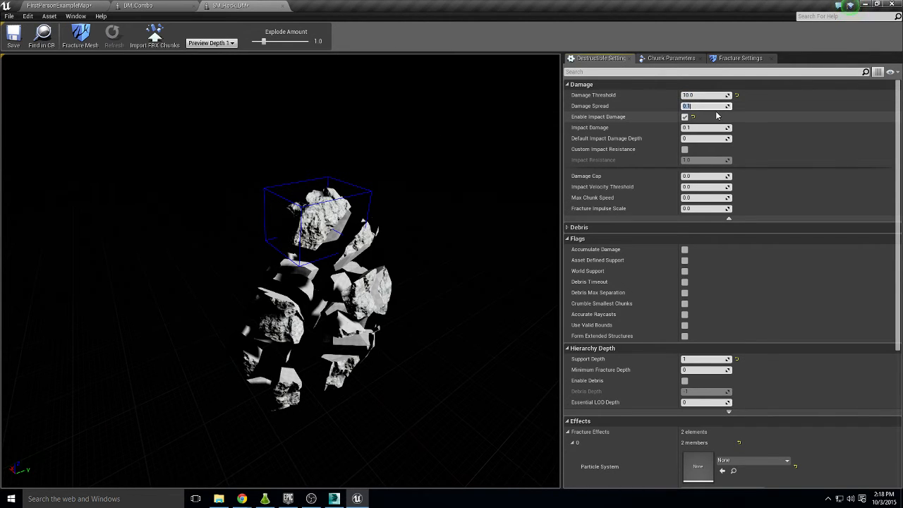
key("Return")
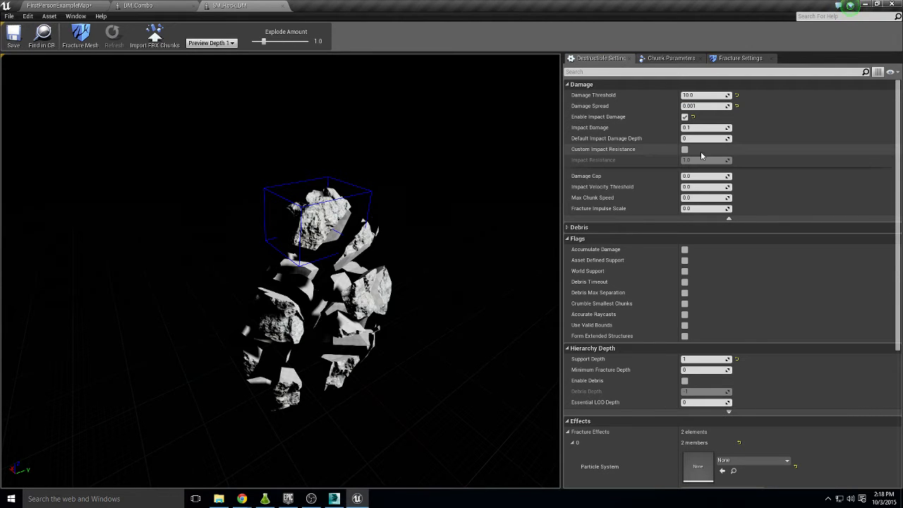
left_click(42, 6)
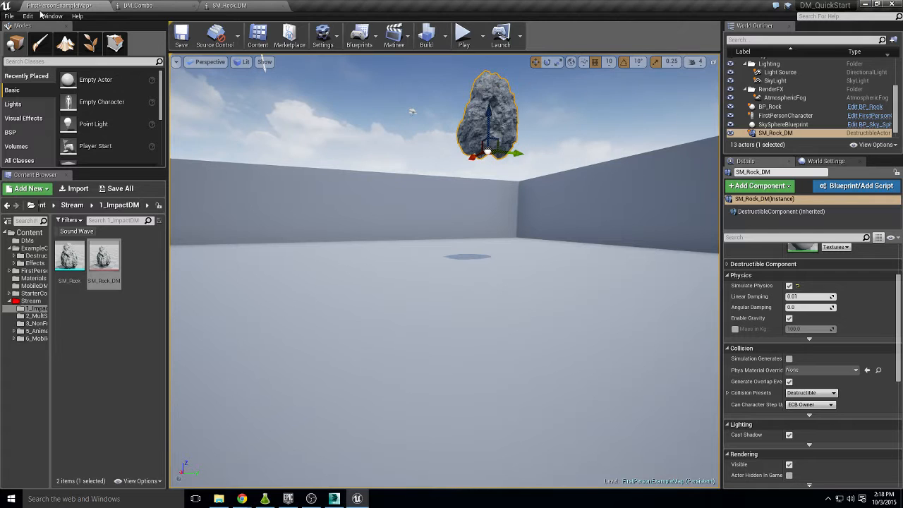
- Play the level, shoot at the fallen rock's fragments while walking around them, and end the play session
left_click(463, 35)
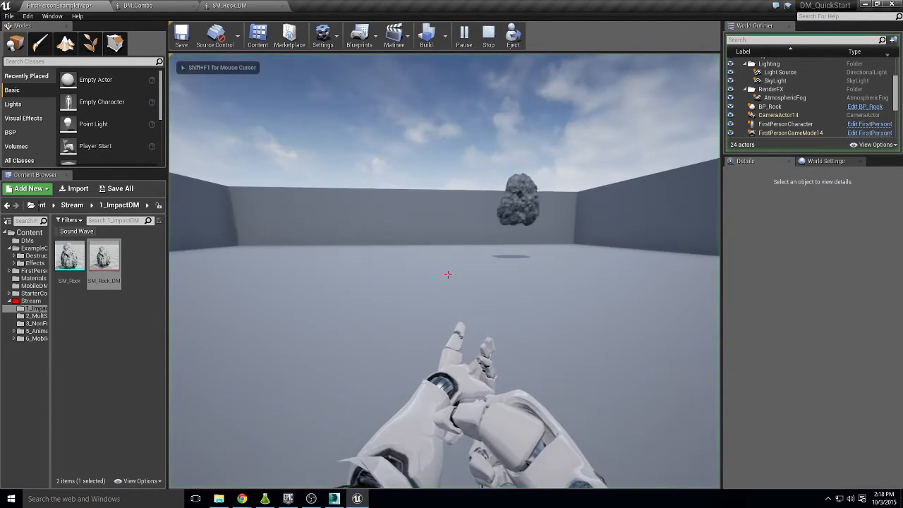
left_click(448, 275)
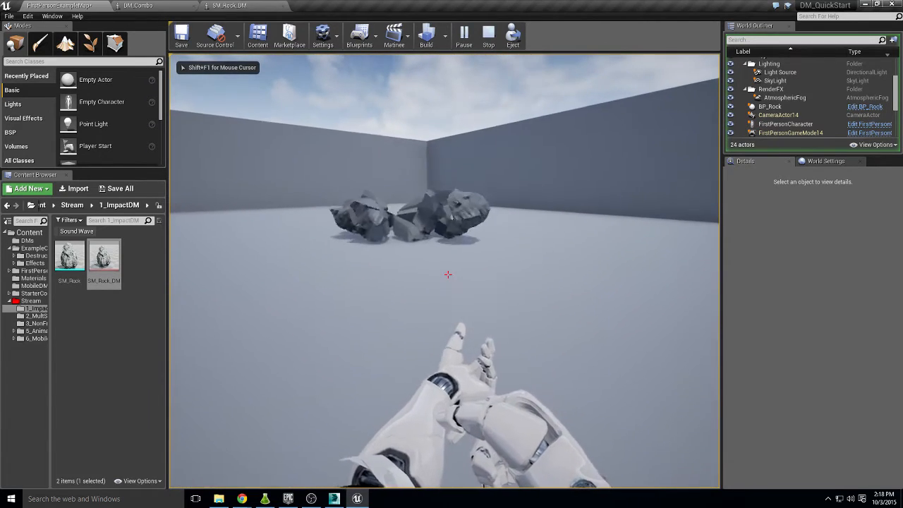
key("d")
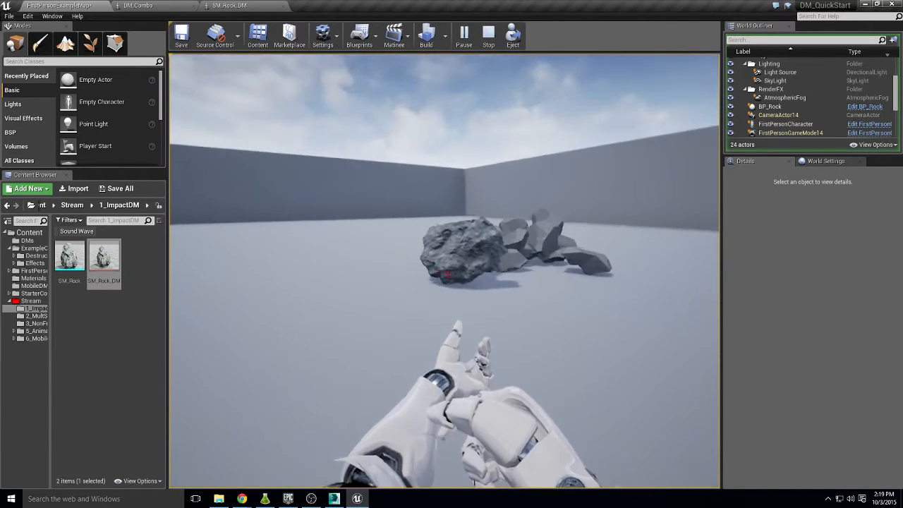
key("w")
left_click(447, 274)
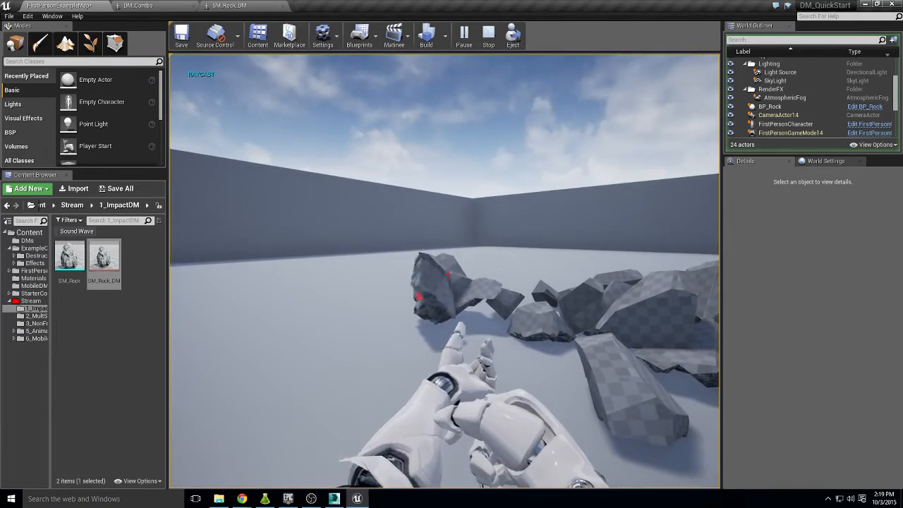
left_click(447, 274)
left_click(449, 273)
key("a")
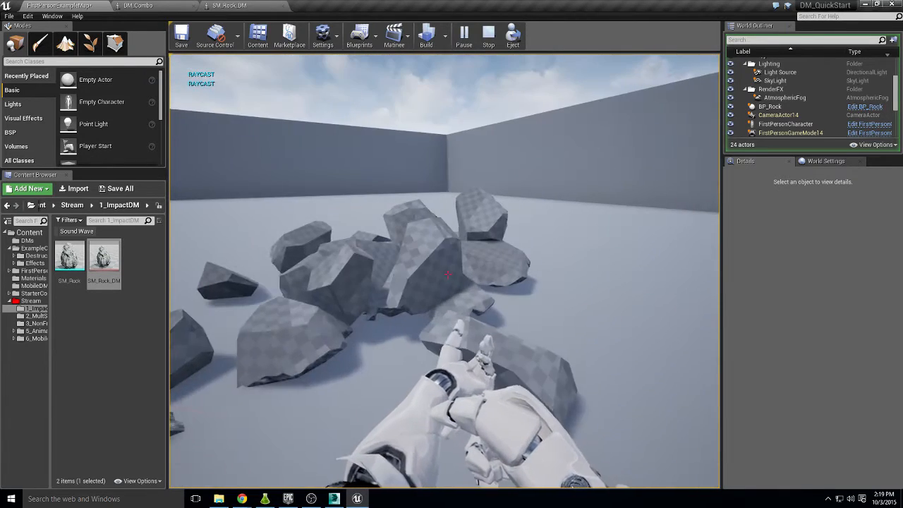
key("Escape")
- Set the rock's Damage Threshold to 50 in its destructible mesh settings and return to the level
left_click(229, 5)
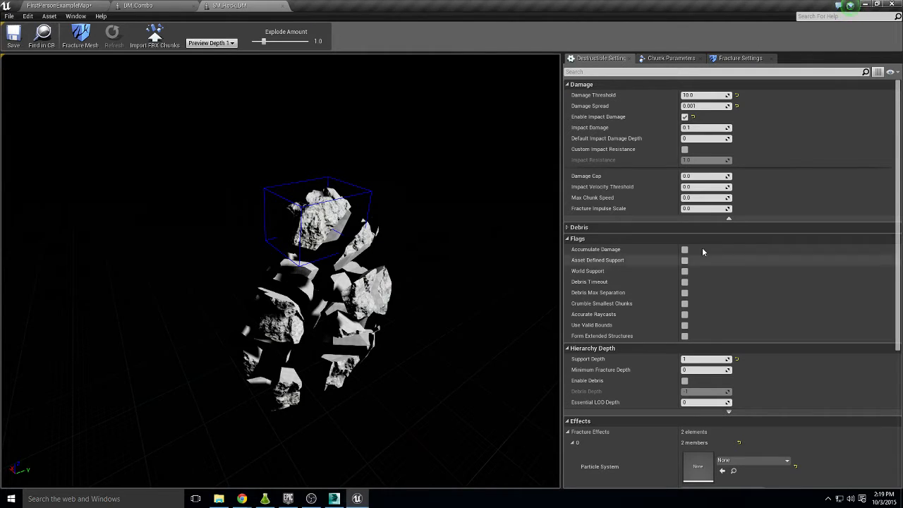
left_click(707, 106)
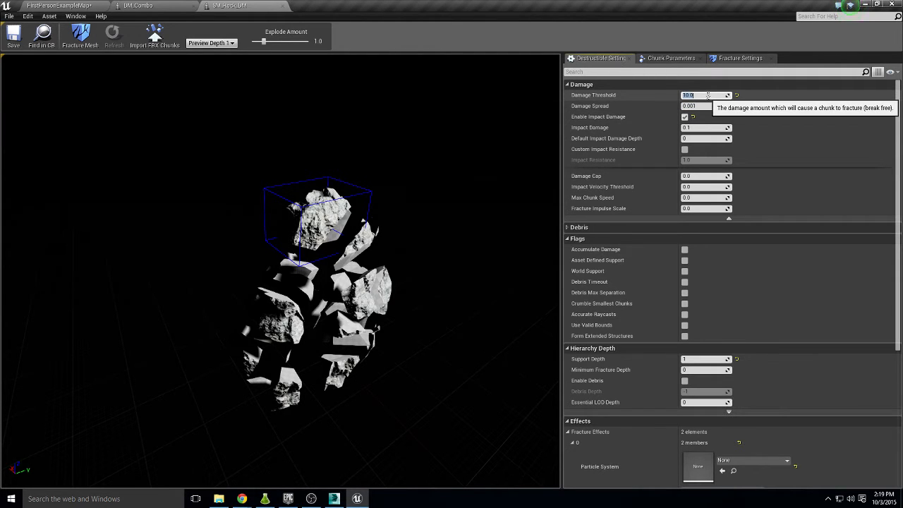
left_click(57, 5)
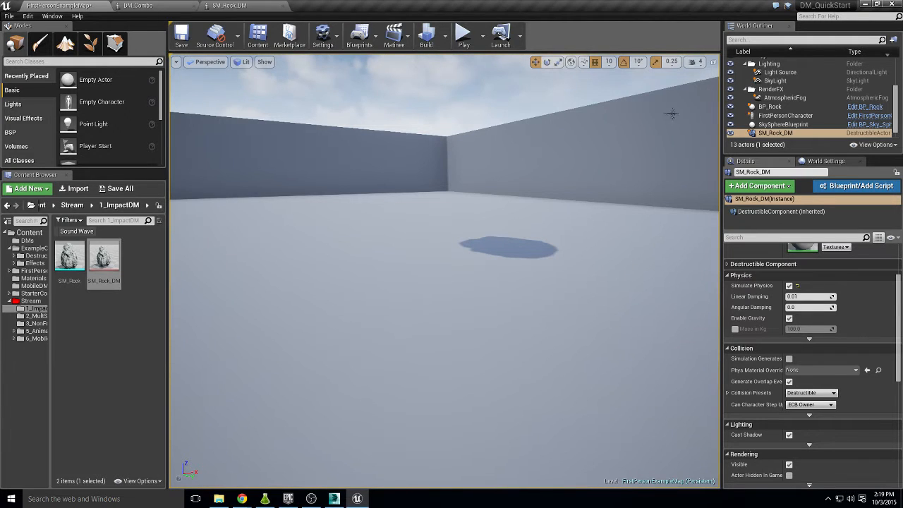
- Play the level and walk around the fallen rock to inspect how it breaks on impact
left_click(464, 35)
key("w")
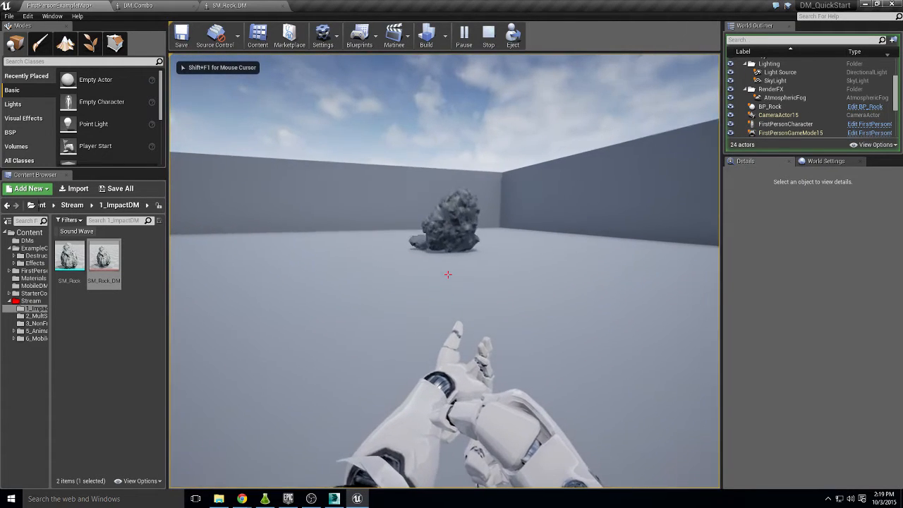
key("a")
key("w")
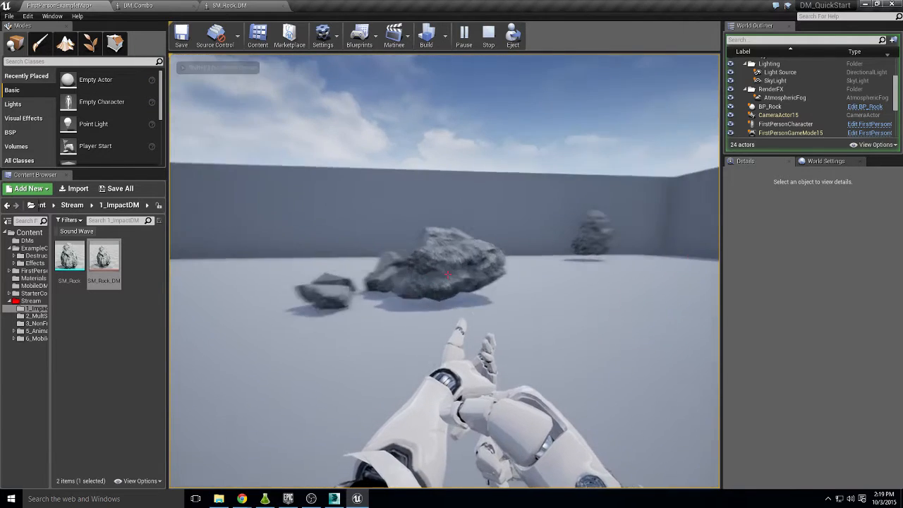
key("s")
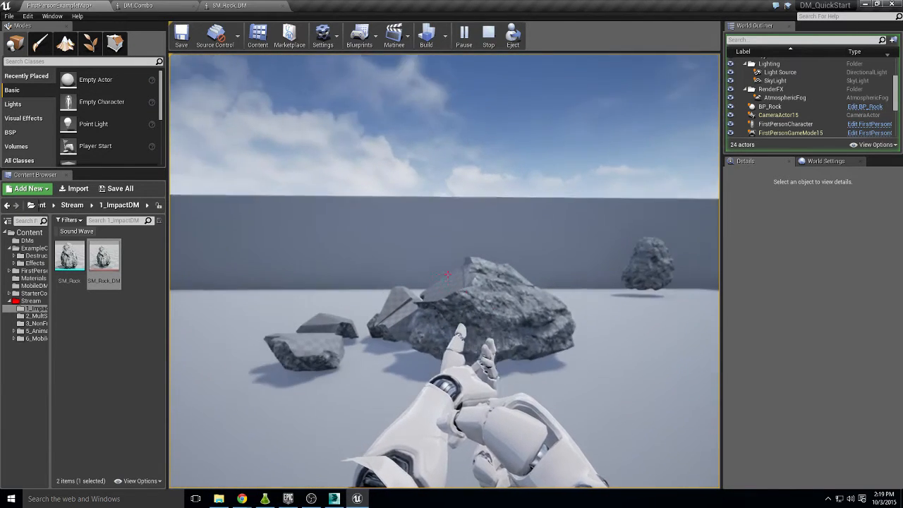
key("w")
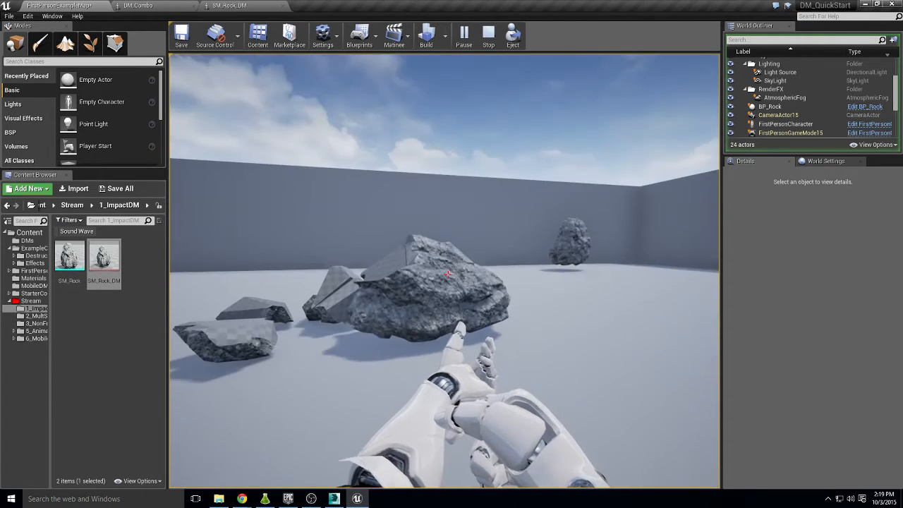
- Fire raycast shots repeatedly at the large remaining rock piece while moving around it
left_click(445, 271)
left_click(444, 271)
left_click(445, 271)
left_click(448, 275)
left_click(448, 275)
key("d")
left_click(448, 274)
left_click(448, 274)
left_click(448, 274)
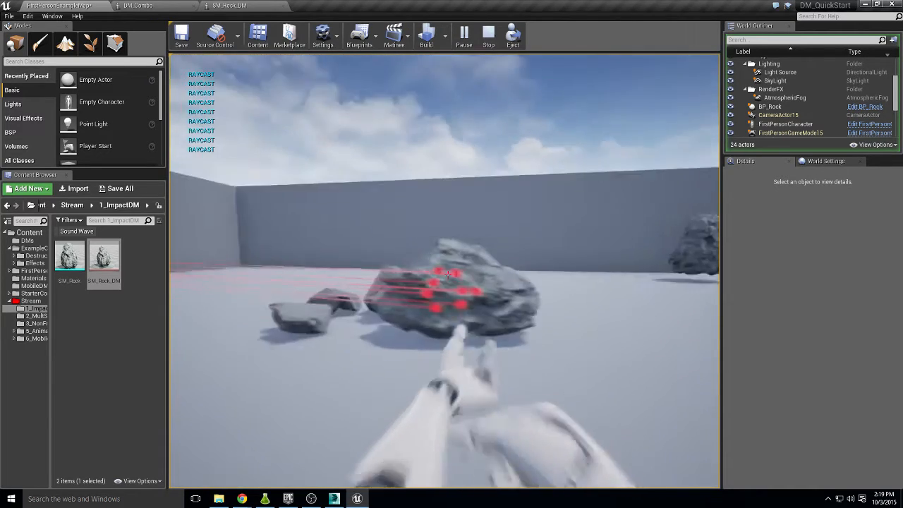
left_click(448, 274)
left_click(448, 274)
left_click(448, 274)
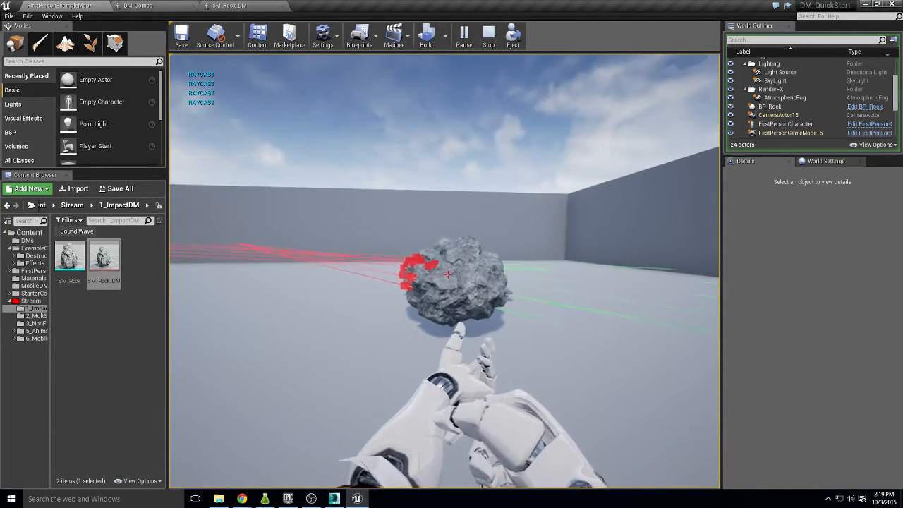
left_click(448, 274)
left_click(448, 275)
key("d")
left_click(448, 275)
left_click(448, 274)
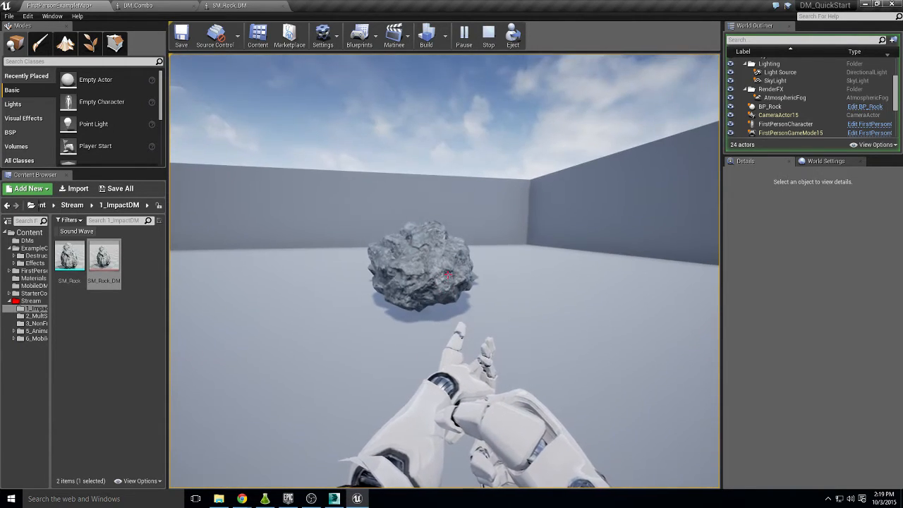
- Test radial and explosive damage on the rock and its fragments, and end the play session
left_click(448, 275)
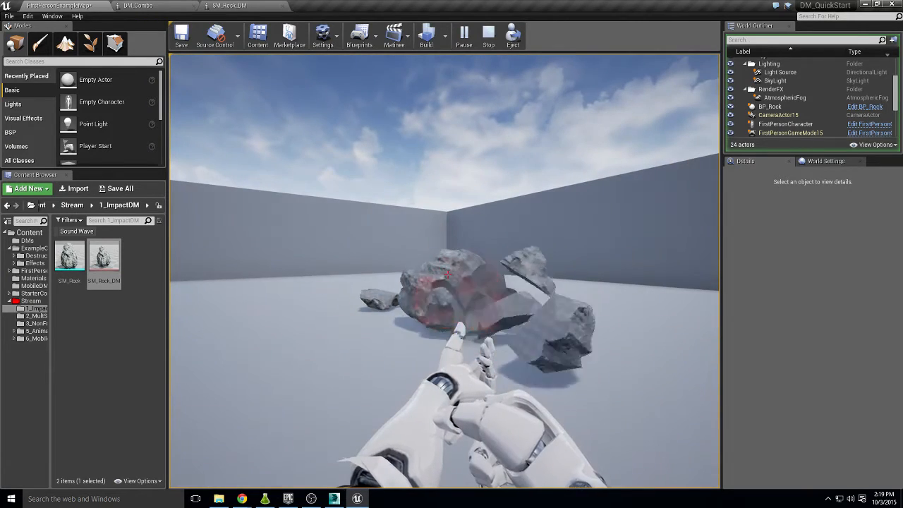
left_click(448, 274)
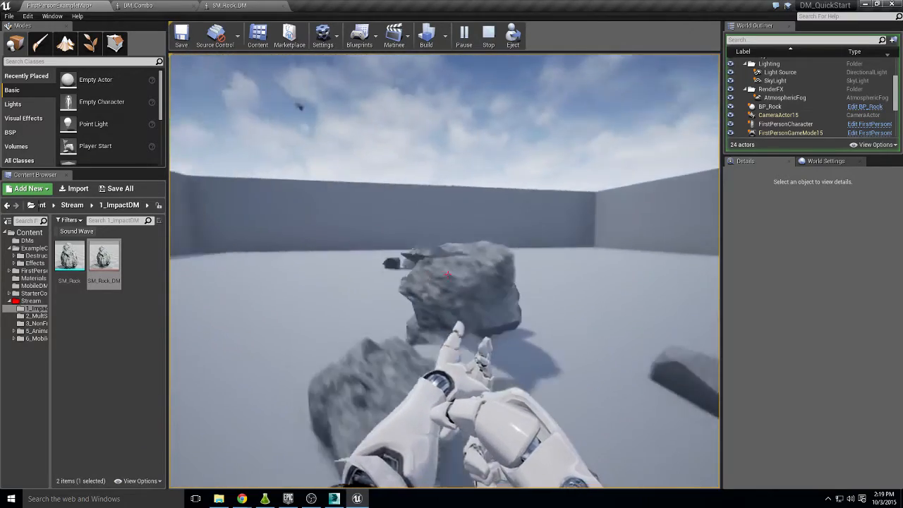
left_click(447, 273)
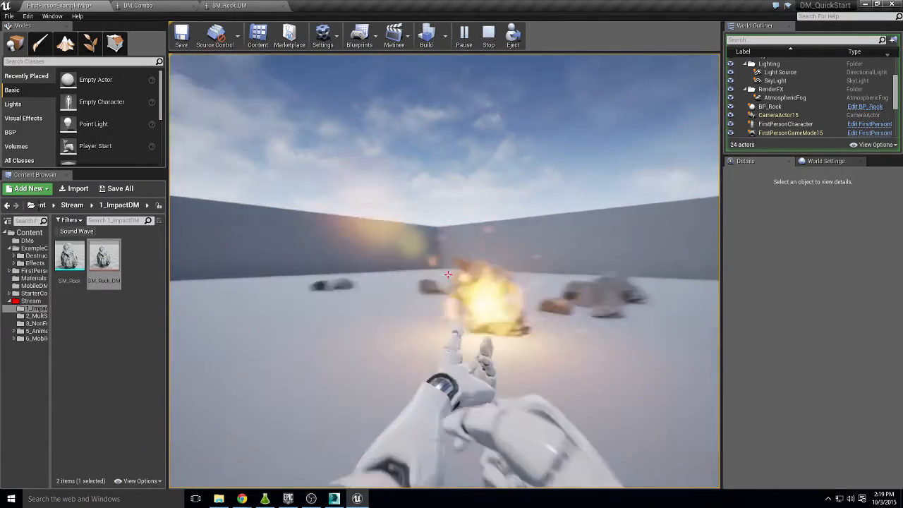
left_click(447, 274)
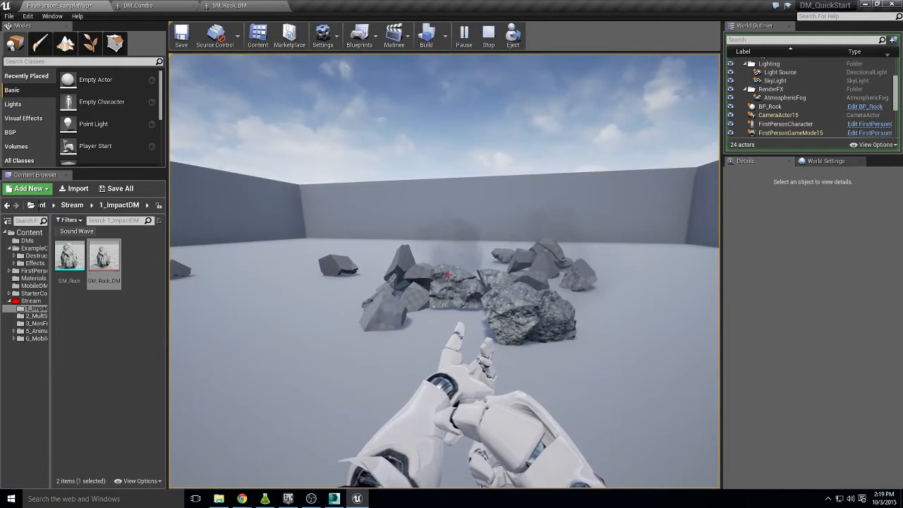
key("Escape")
- Lower the suspended SM_Rock_DM actor closer to the floor
right_click_drag(393, 319, 496, 358)
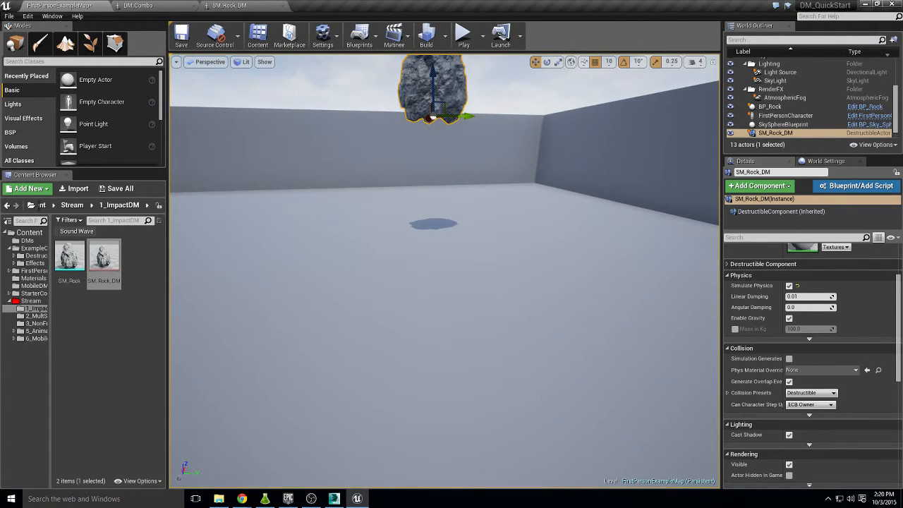
key("alt+Tab")
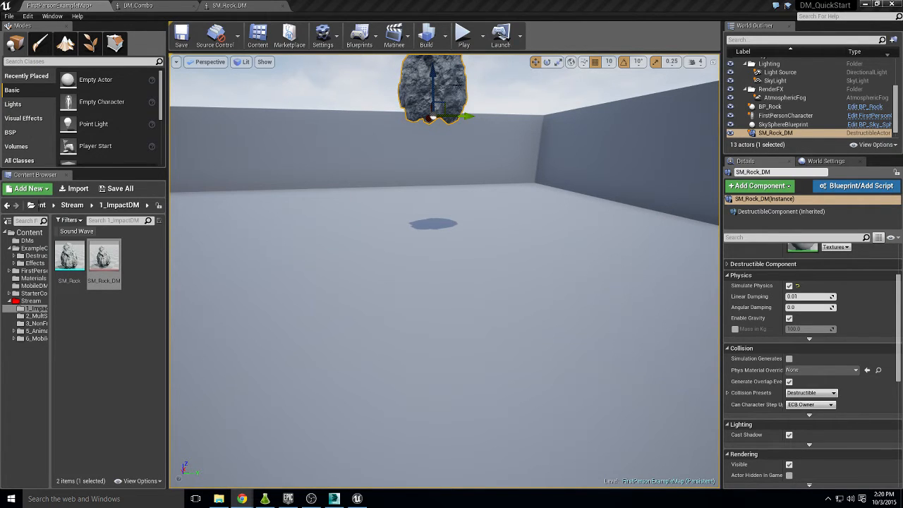
left_click_drag(432, 116, 432, 171)
- Close the SM_Rock_DM and DM_Combo destructible mesh editors and return to the level
left_click(268, 9)
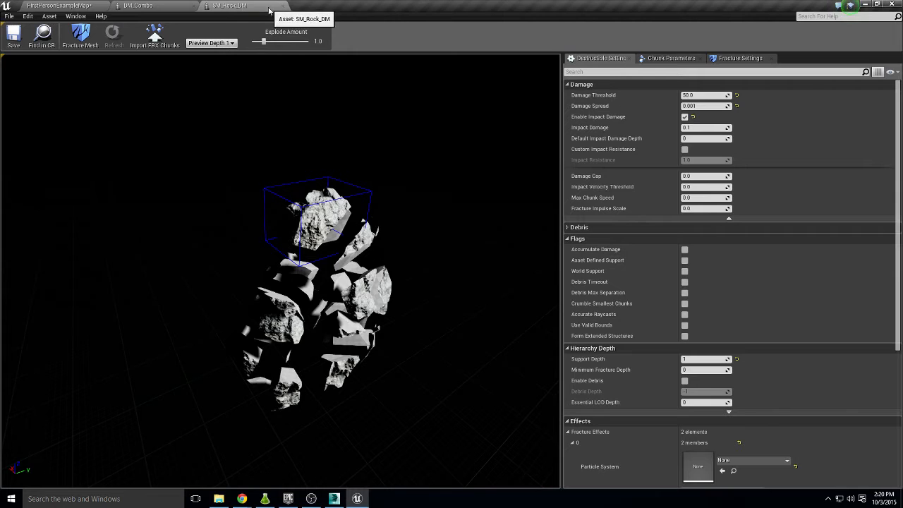
left_click(283, 7)
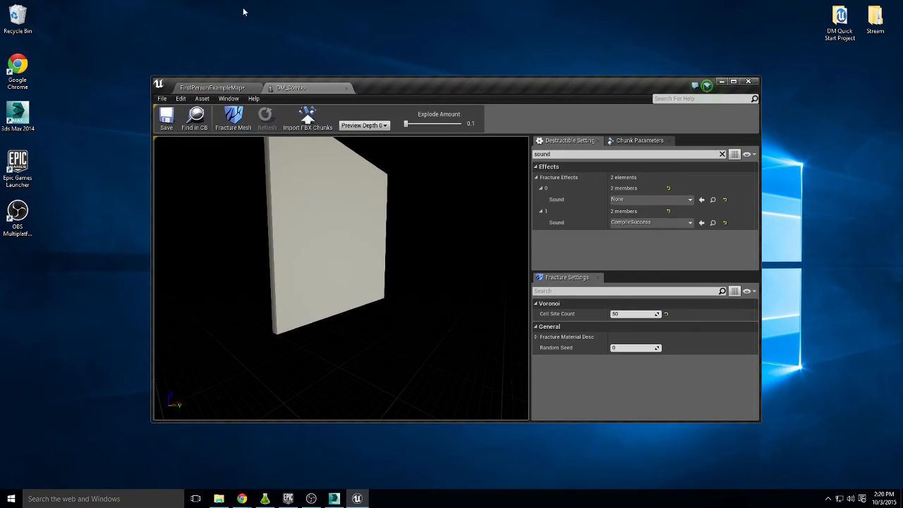
double_click(386, 91)
left_click(194, 7)
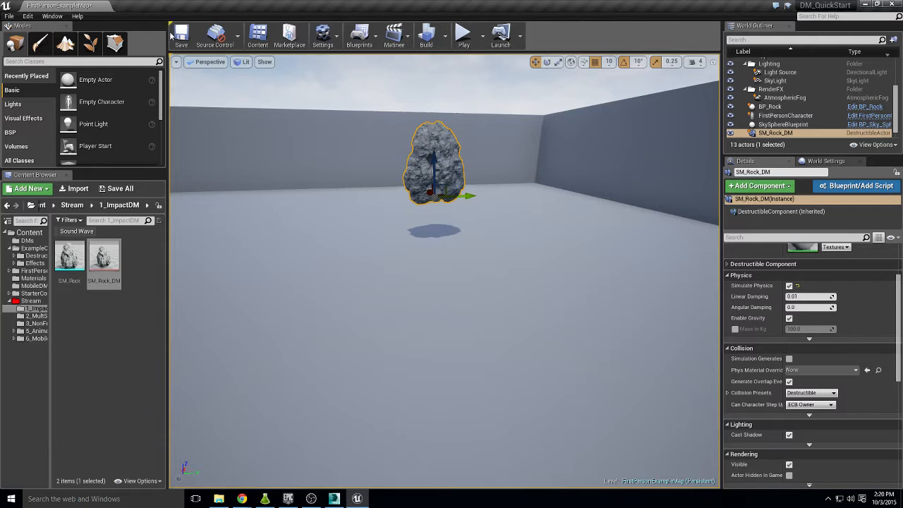
- Delete the Wall_500x500_DM destructible mesh from the 2_MultSettings folder
left_click(35, 315)
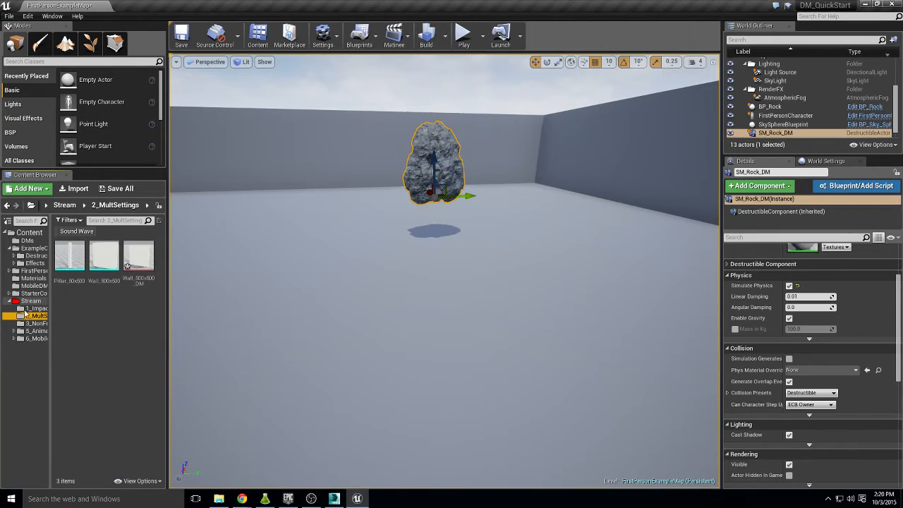
left_click(138, 259)
key("Delete")
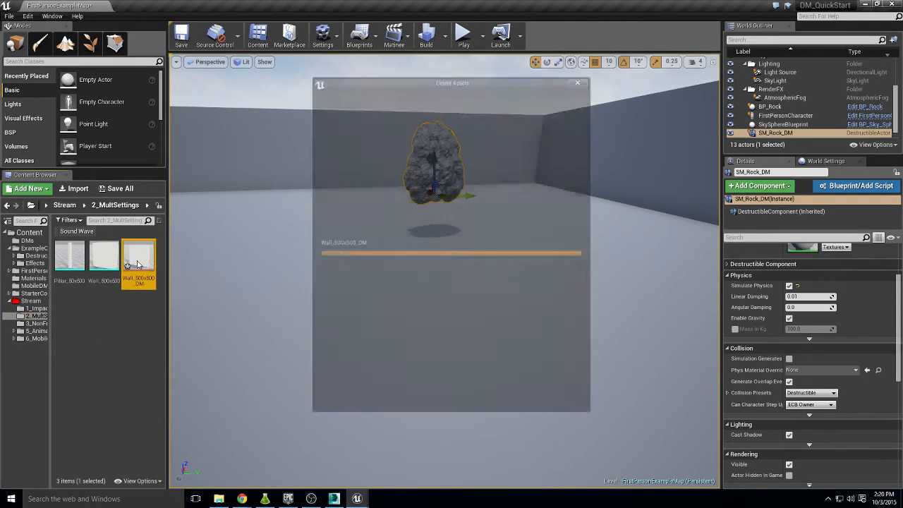
left_click(384, 400)
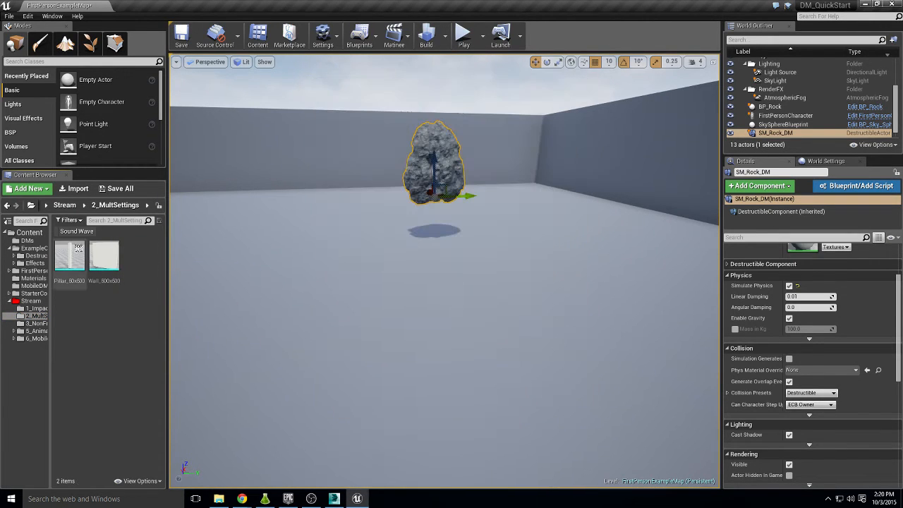
- Move SM_Rock_DM aside toward the room's side wall and turn off its Simulate Physics option
left_click(114, 263)
right_click(115, 263)
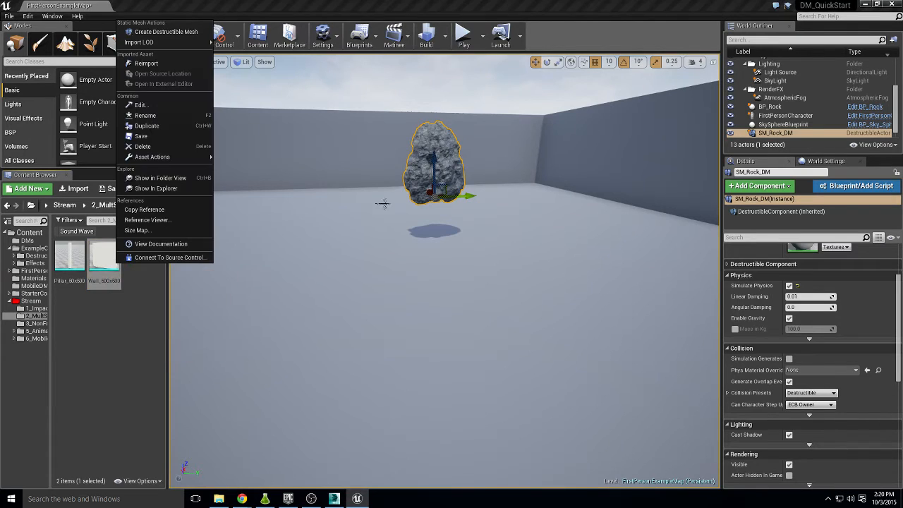
left_click(420, 144)
left_click_drag(552, 198, 557, 198)
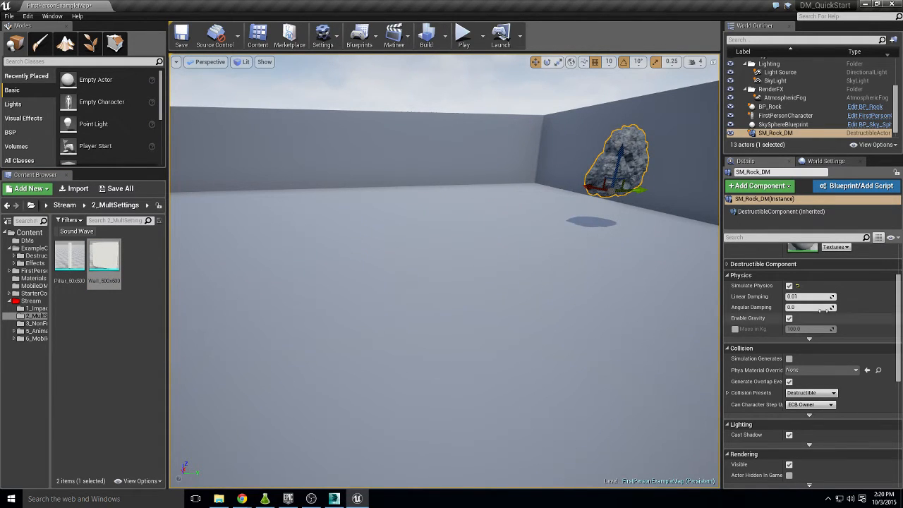
left_click(789, 285)
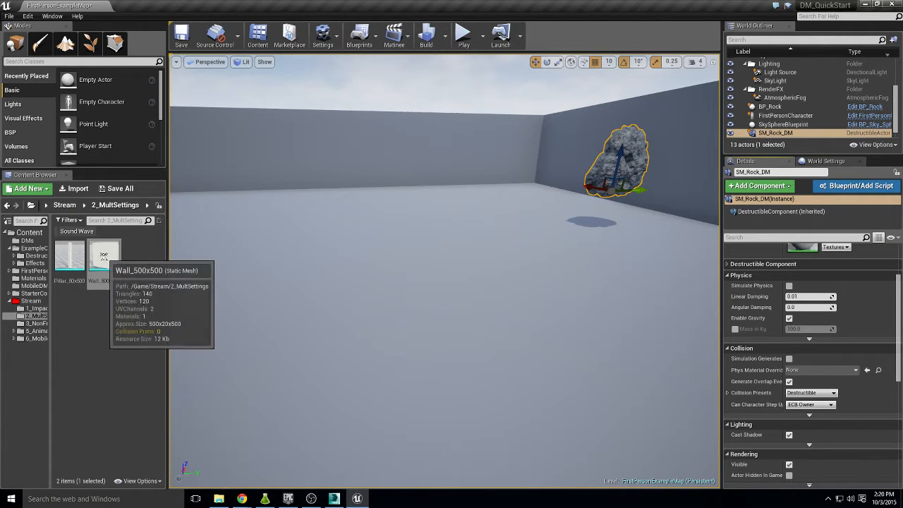
- Create a destructible mesh from the Wall_500x500 static mesh and open it in the destructible mesh editor
left_click(105, 260)
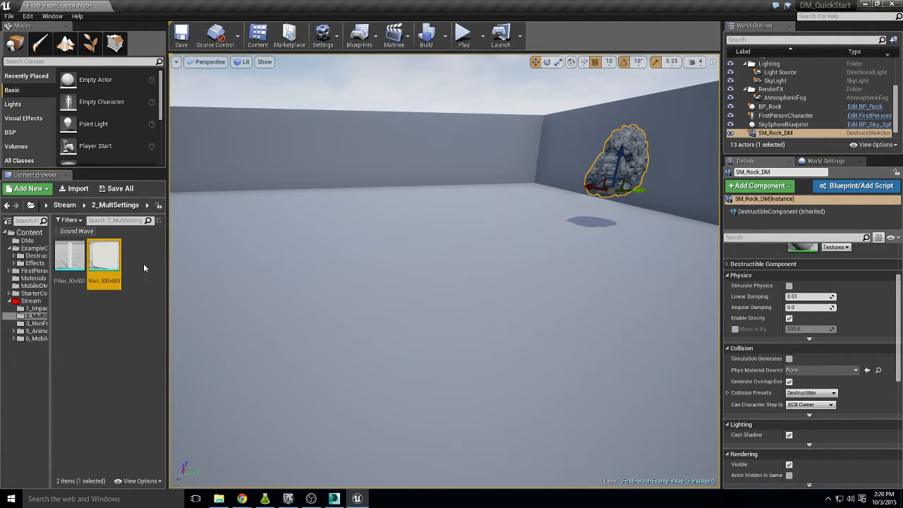
right_click(107, 260)
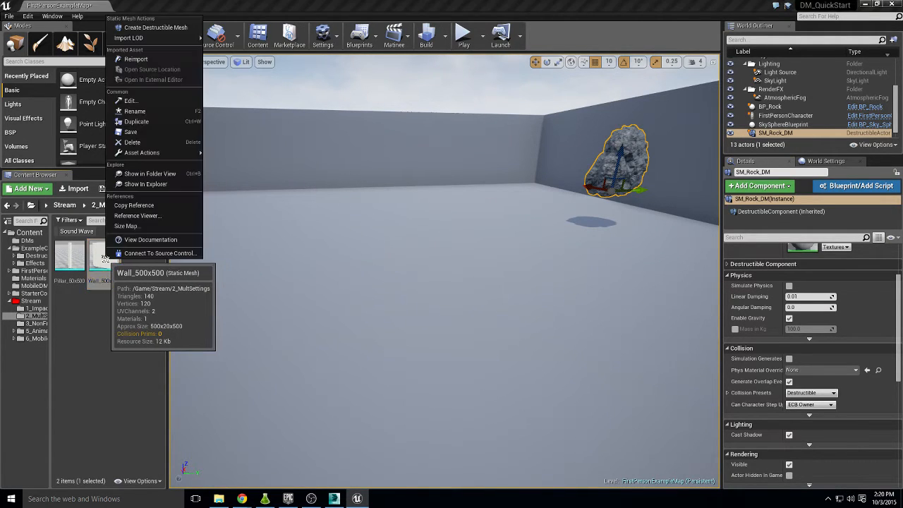
left_click(142, 29)
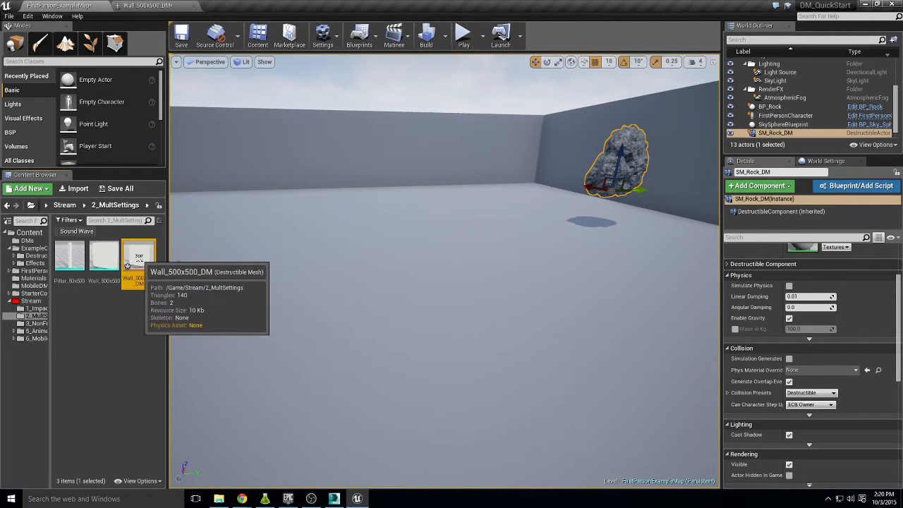
left_click(132, 6)
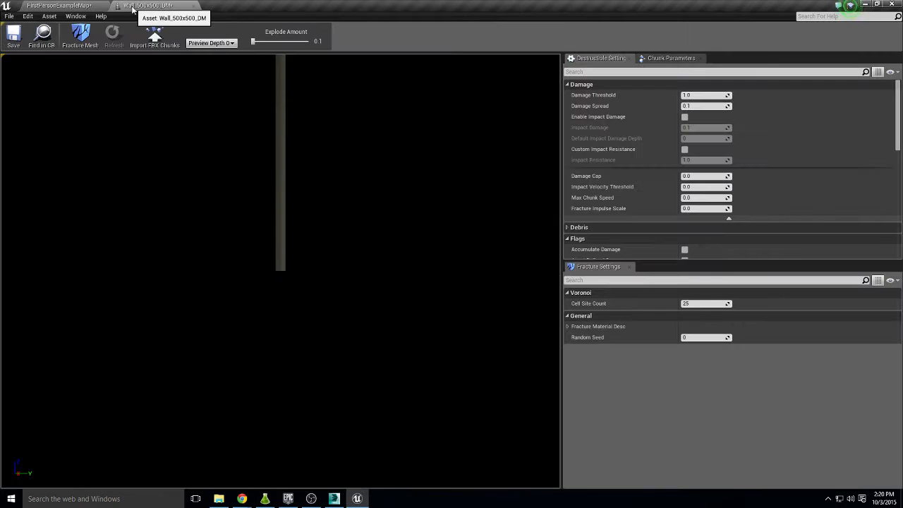
right_click_drag(280, 271, 246, 134)
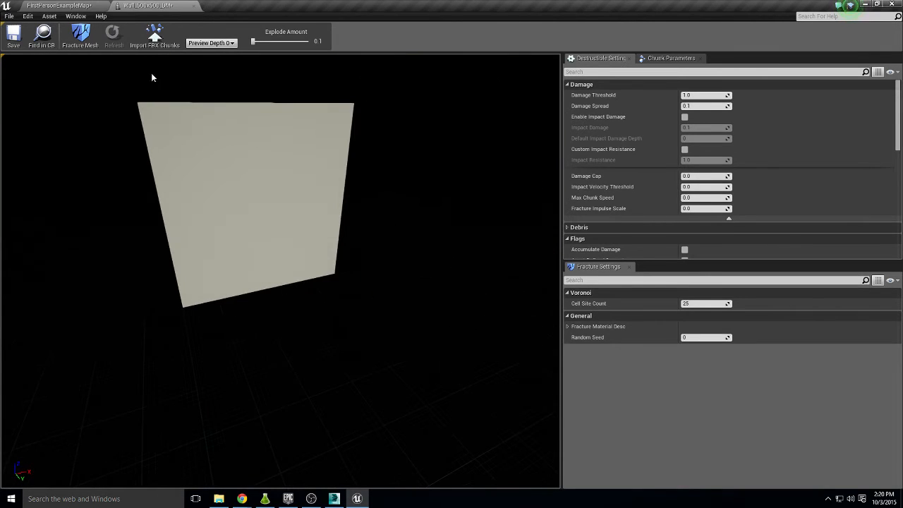
- Fracture the wall mesh with a cell site count of 25, and fracture it again with random seed 2
left_click(90, 40)
right_click_drag(315, 288, 282, 288)
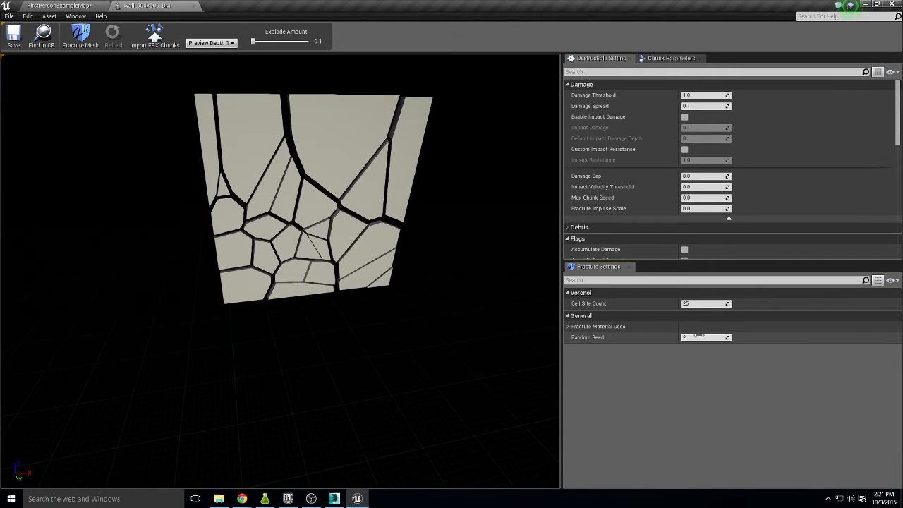
left_click(79, 35)
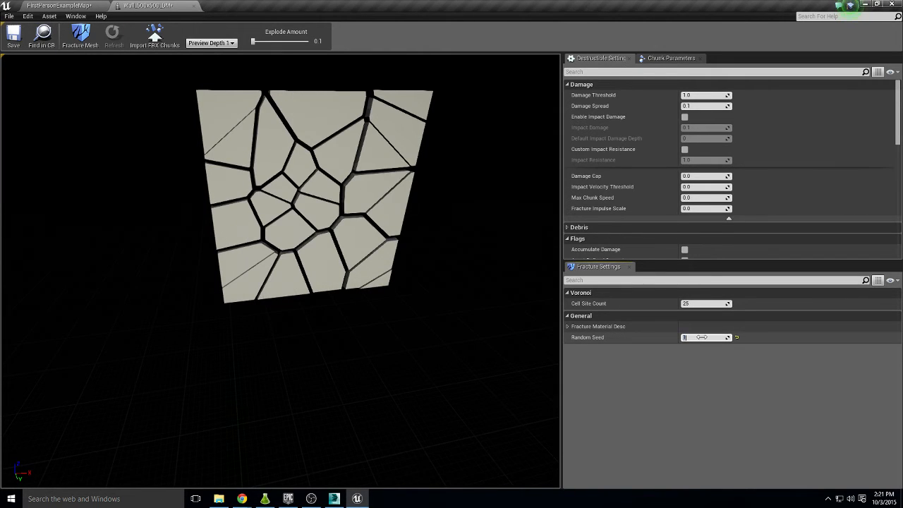
- Refracture the wall mesh with random seed 1 and set the explode amount to 0.2
key("Return")
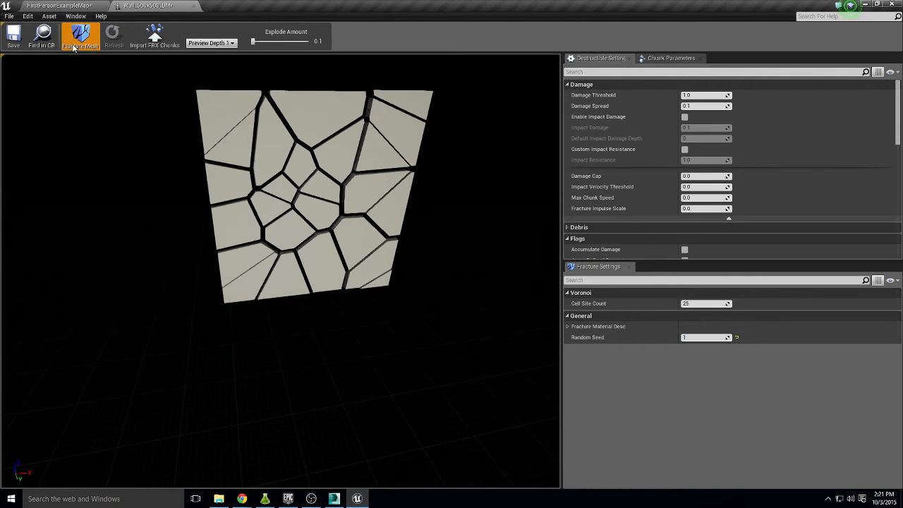
left_click(73, 47)
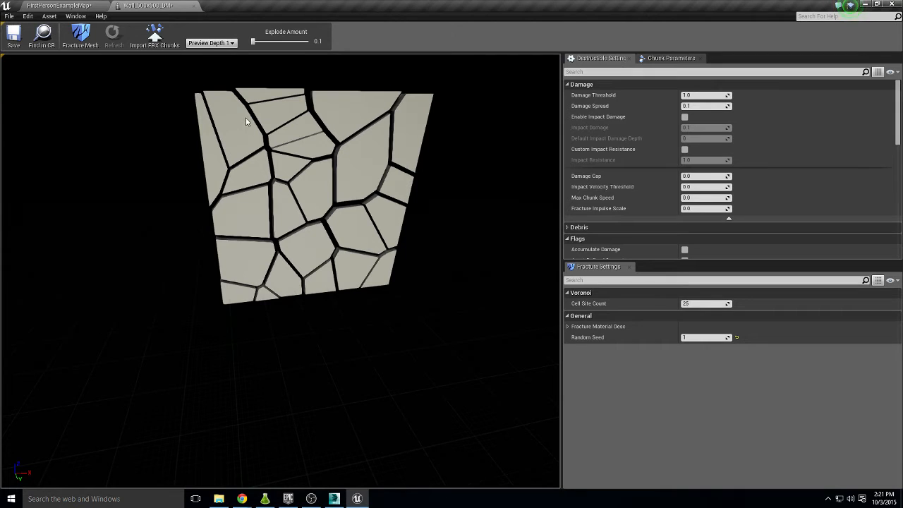
right_click_drag(318, 278, 303, 254)
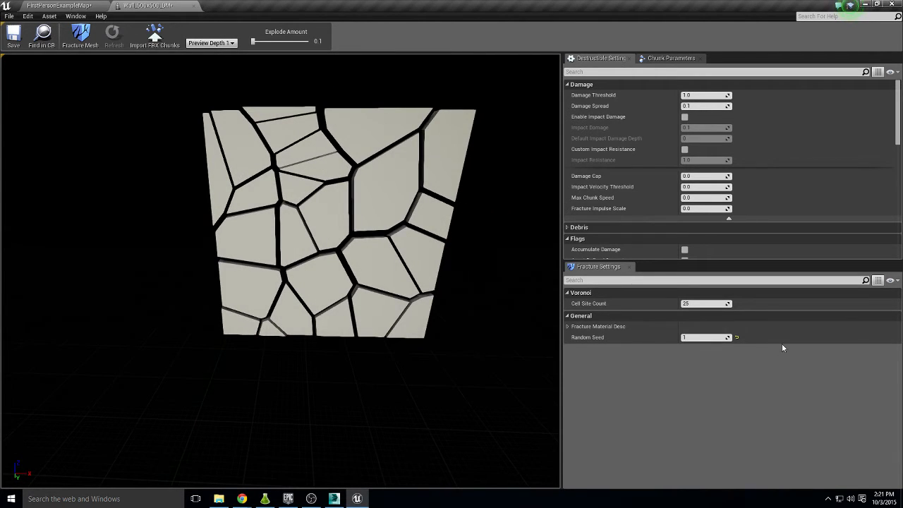
left_click_drag(262, 40, 270, 40)
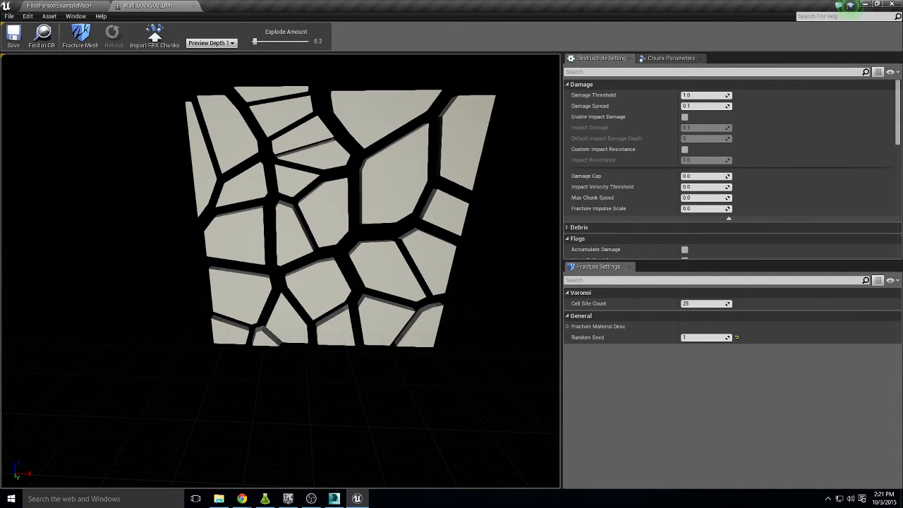
- Undock the Wall_500x500_DM editor and move it off the level view, and place Wall_500x500_DM upright in the room
key("alt+Tab")
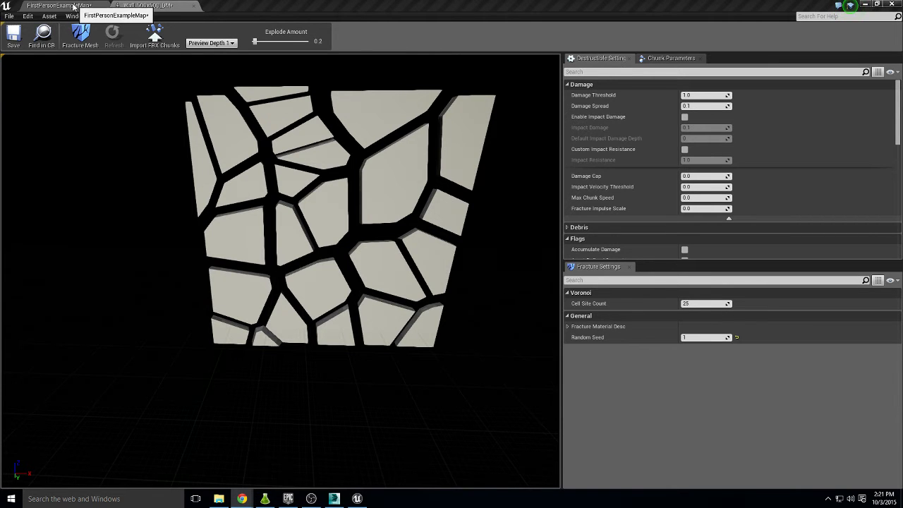
left_click_drag(157, 8, 902, 118)
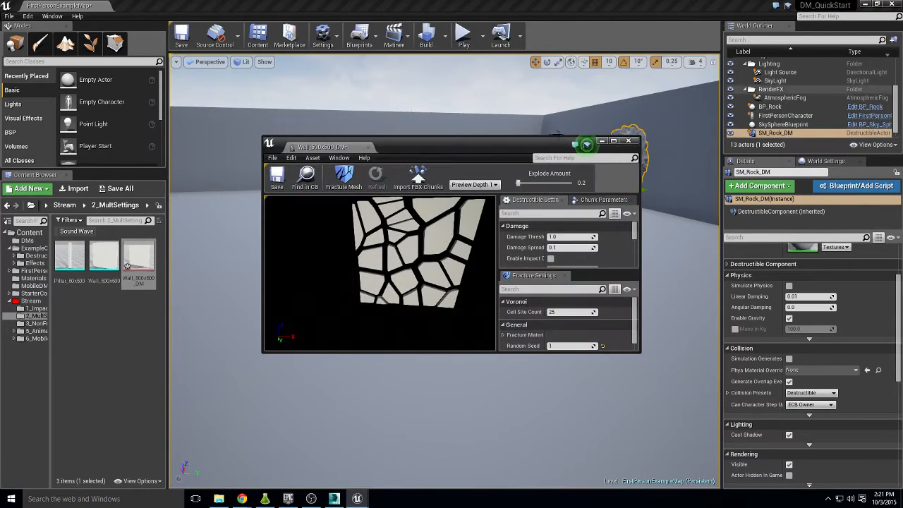
left_click_drag(473, 140, 902, 169)
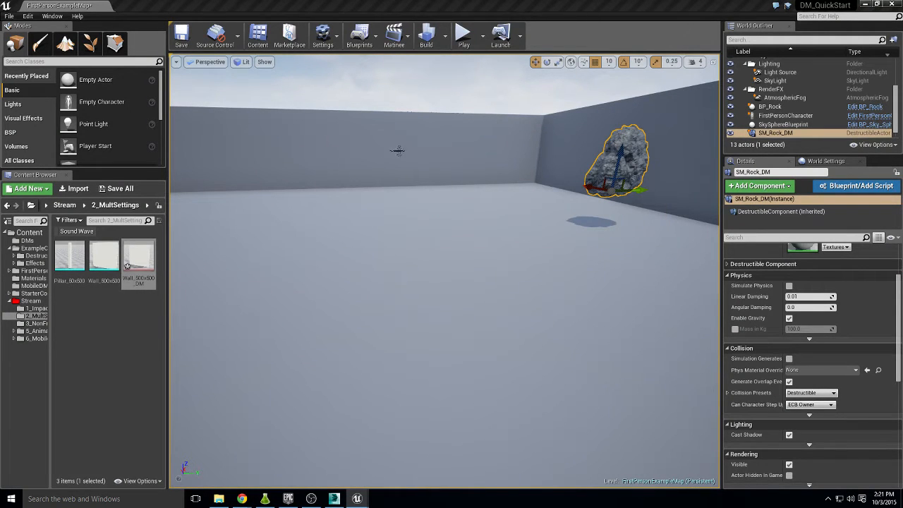
left_click_drag(124, 245, 474, 300)
key("r")
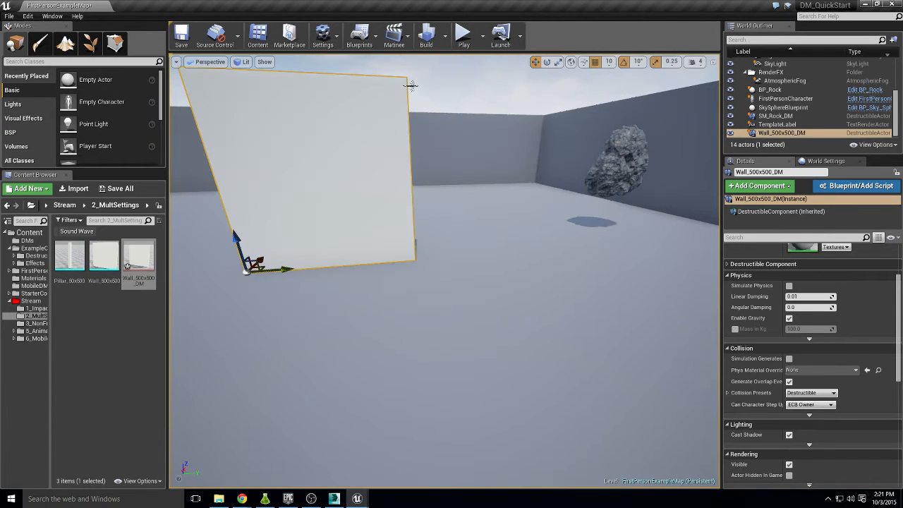
- Play the level, shoot the wall repeatedly from several distances to test how it breaks, and end the play session
left_click(463, 35)
key("w")
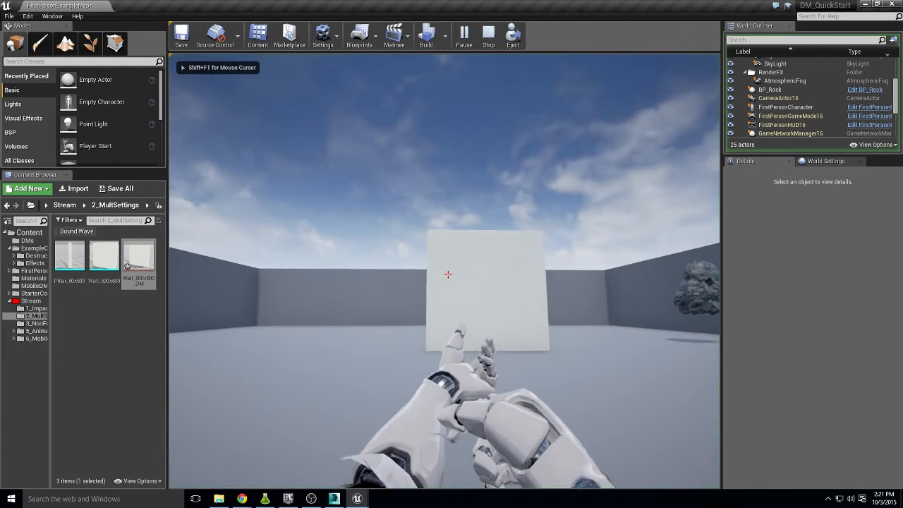
left_click(448, 274)
left_click(448, 275)
left_click(448, 274)
left_click(447, 274)
left_click(447, 274)
left_click(447, 274)
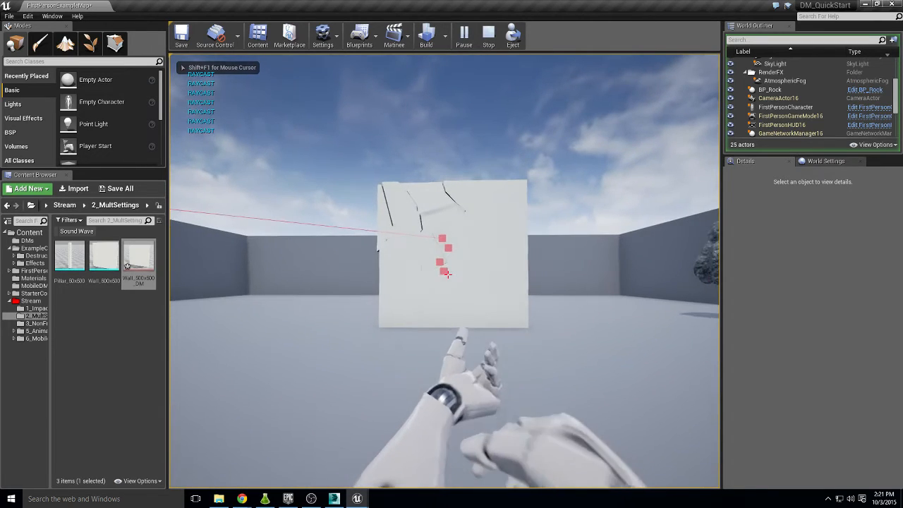
left_click(448, 275)
left_click(447, 274)
left_click(447, 275)
key("s")
left_click(449, 274)
left_click(448, 275)
left_click(448, 275)
left_click(448, 274)
left_click(448, 274)
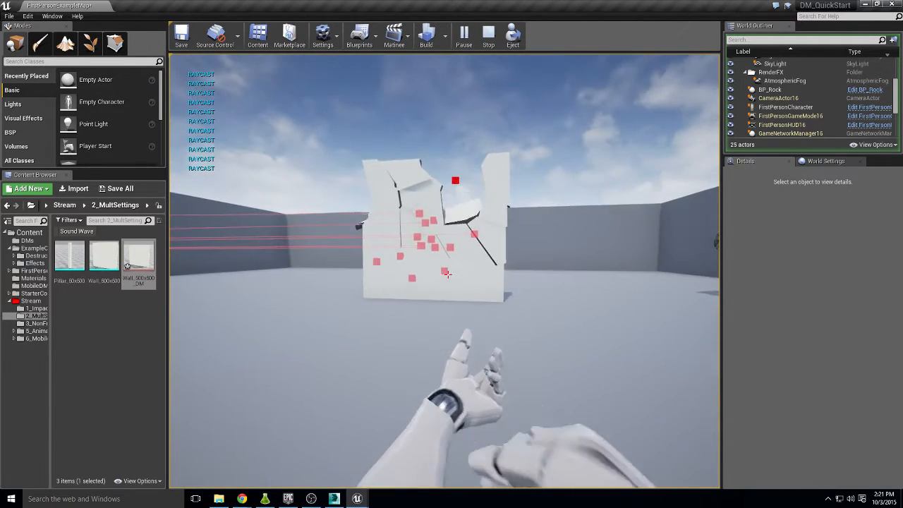
key("Escape")
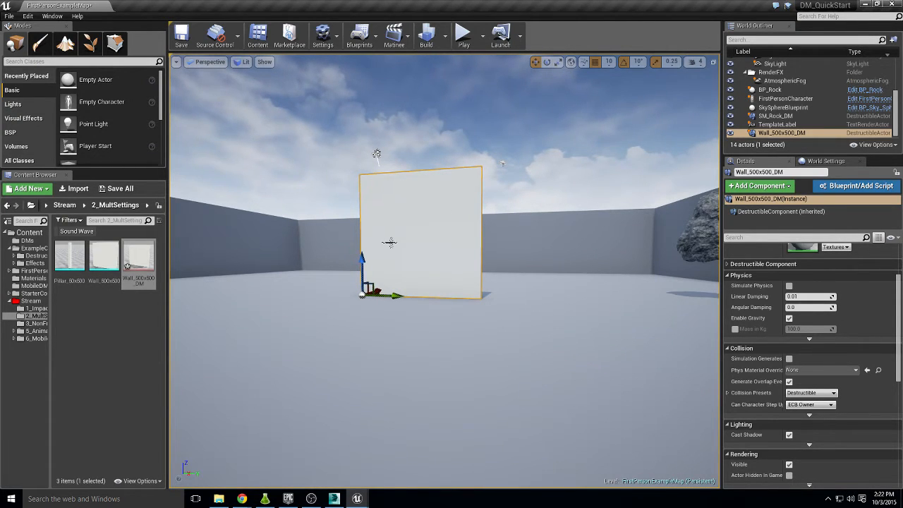
- Play the level again, fire a few shots at the wall's upper part and stop the test
left_click(464, 35)
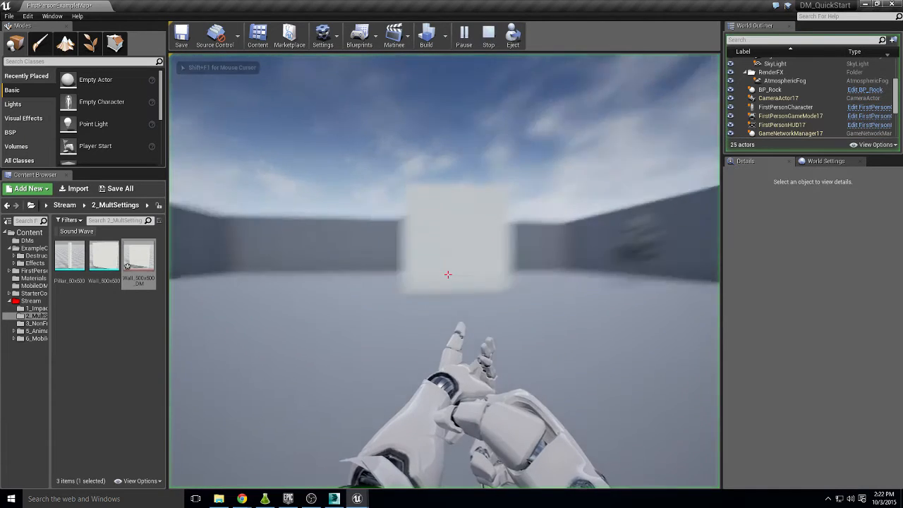
right_click(448, 275)
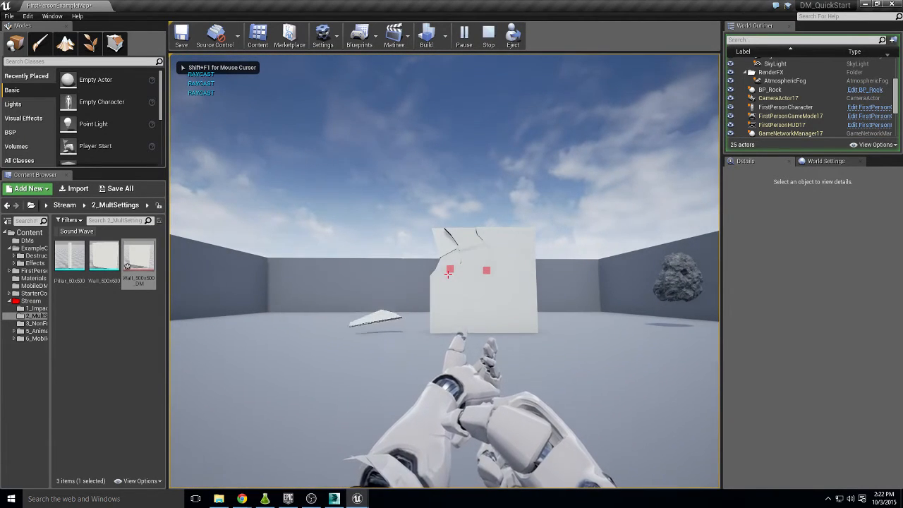
left_click(448, 274)
key("Escape")
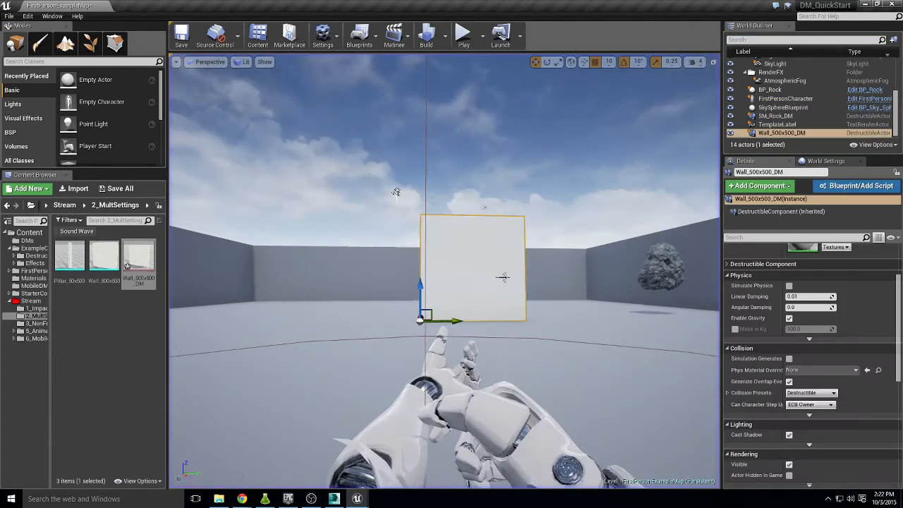
- Delete the wall actor from the level and force-delete the Wall_500x500_DM asset
key("Delete")
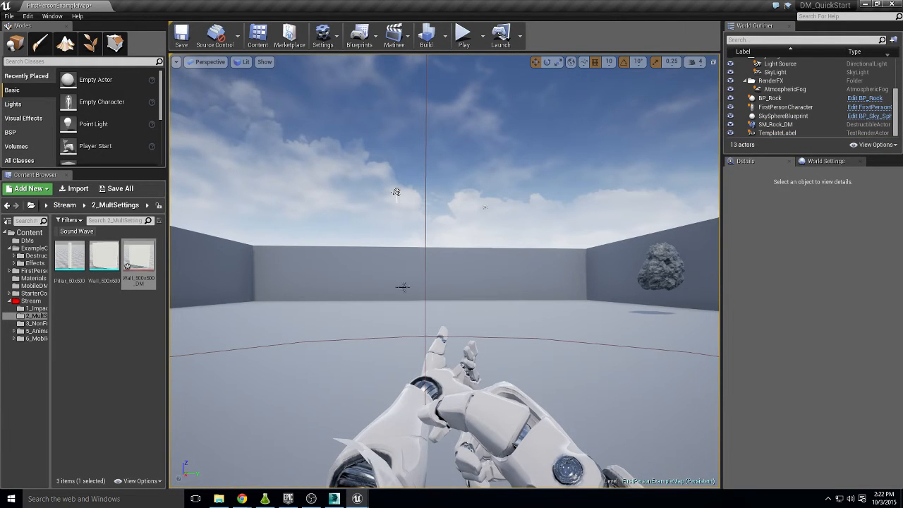
left_click(138, 259)
key("Delete")
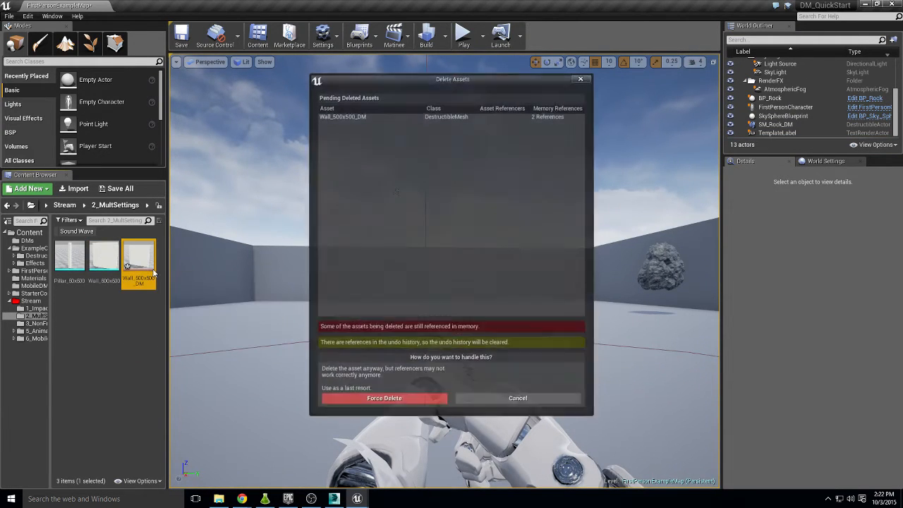
left_click(409, 399)
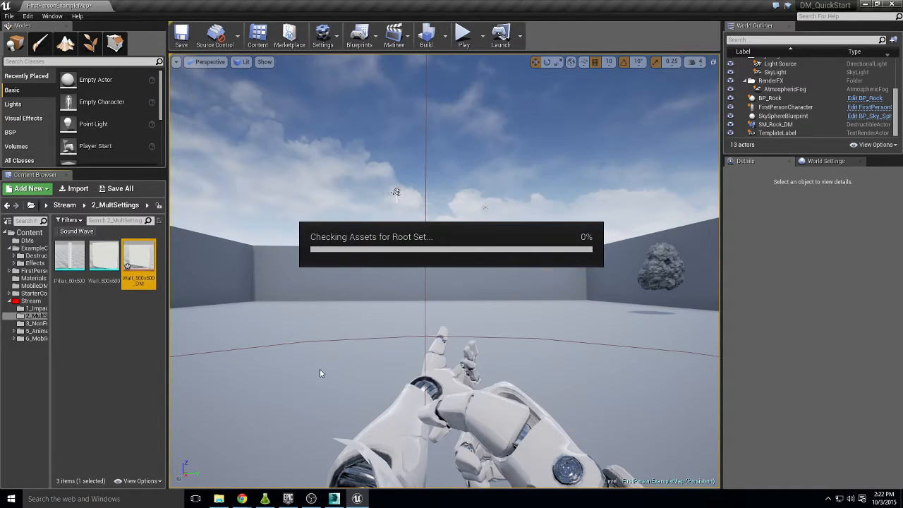
- Create a new destructible mesh from the Wall_500x500 static mesh in the 2_MultSettings folder
right_click(107, 257)
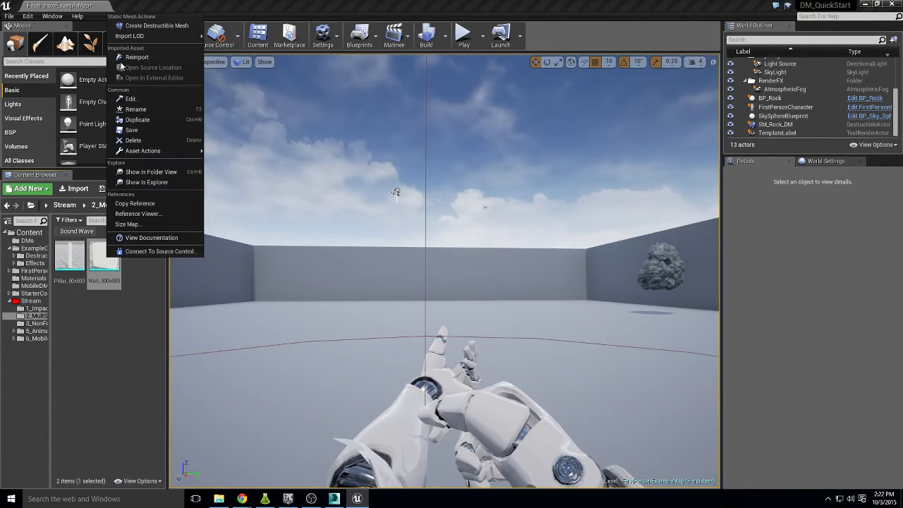
left_click(71, 261)
left_click(105, 254)
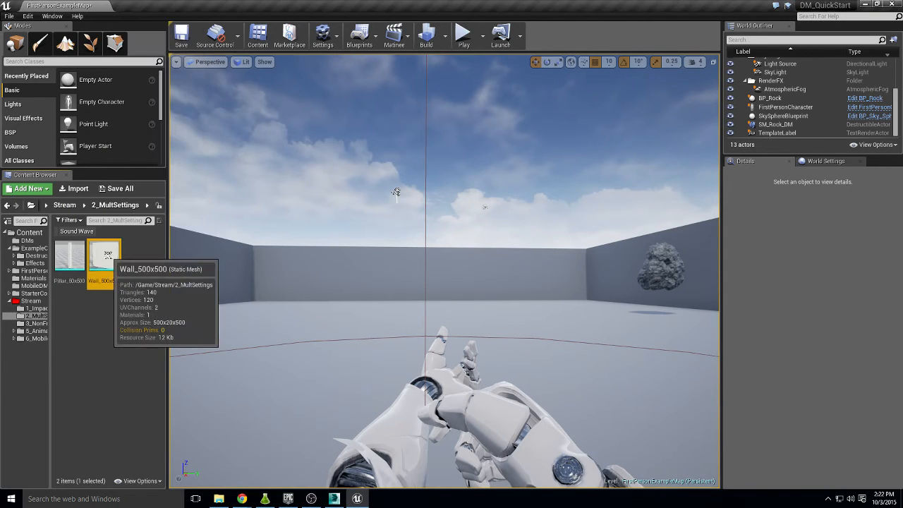
right_click(108, 254)
left_click(145, 24)
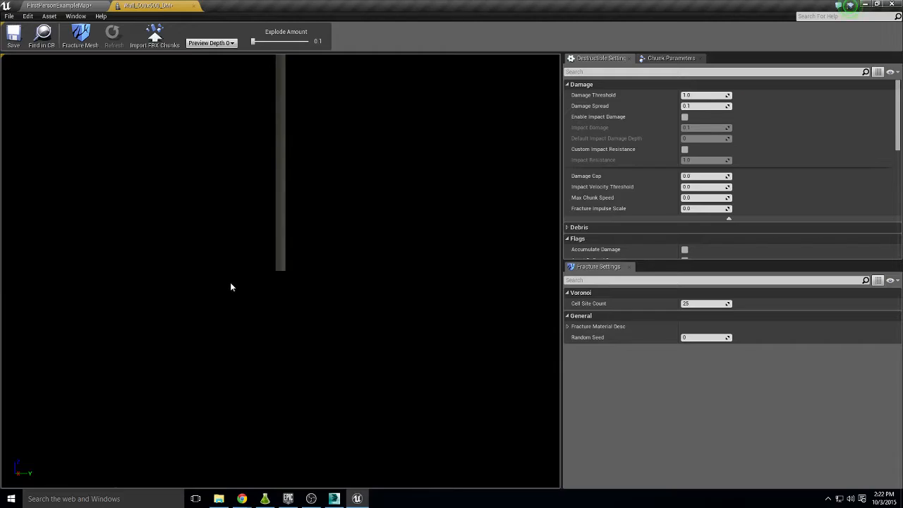
- Dock Fracture Settings beside Chunk Parameters and fracture the wall mesh with random seed 2
mouse_move(389, 218)
right_mouse_down()
mouse_move(318, 247)
mouse_move(282, 240)
mouse_move(261, 254)
mouse_move(390, 219)
right_mouse_up()
left_click(712, 337)
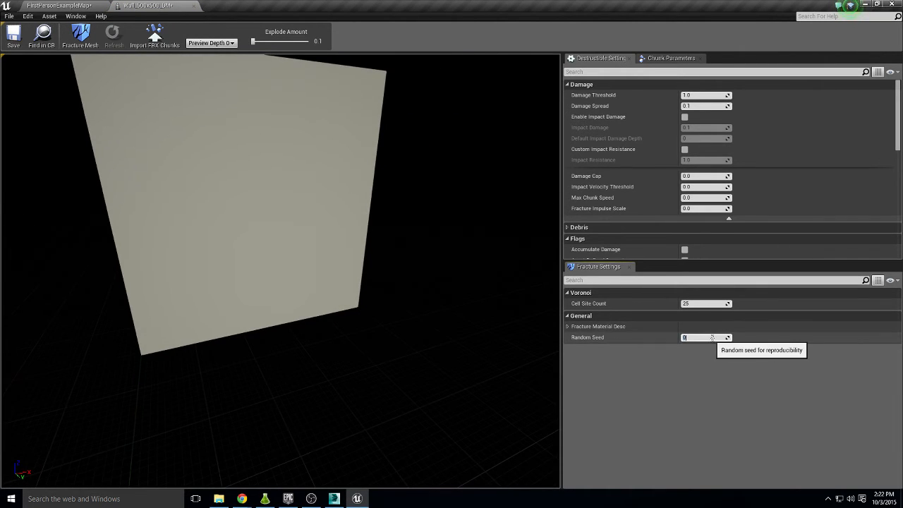
left_click_drag(610, 270, 740, 59)
left_click(98, 34)
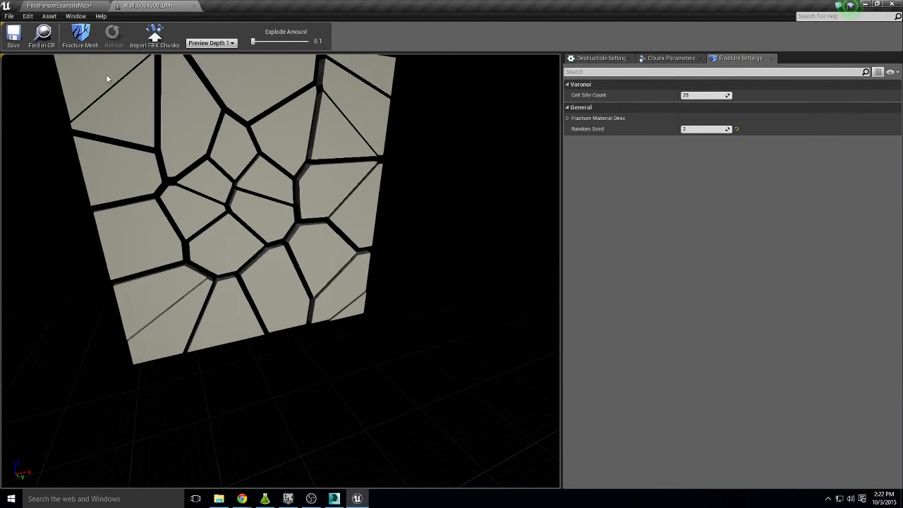
left_click_drag(423, 233, 423, 318)
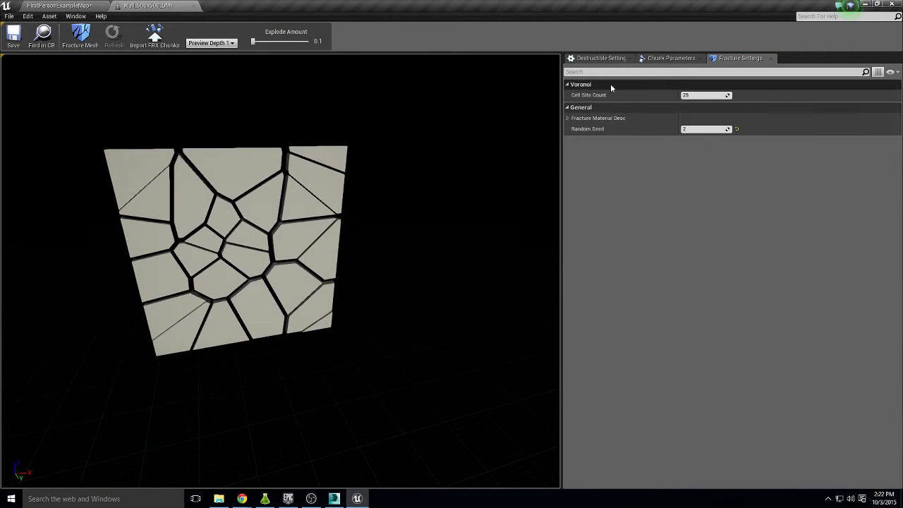
- Collapse the Effects category in the wall's Destructible Settings and return to the FirstPersonExampleMap level
left_click(598, 59)
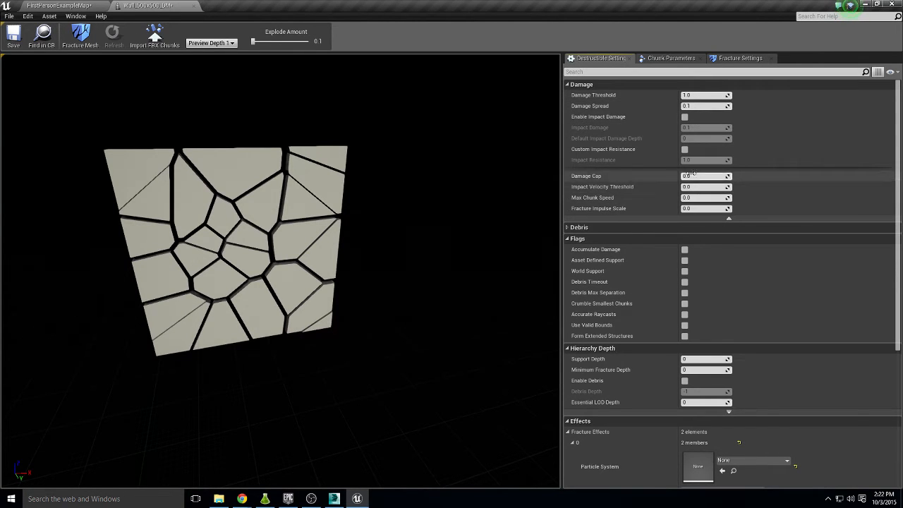
scroll(716, 324, "down", 1)
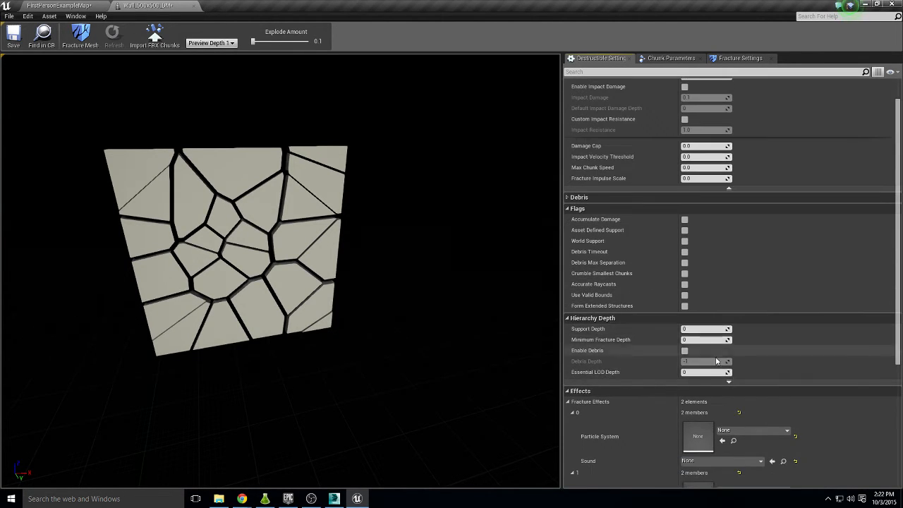
left_click(597, 391)
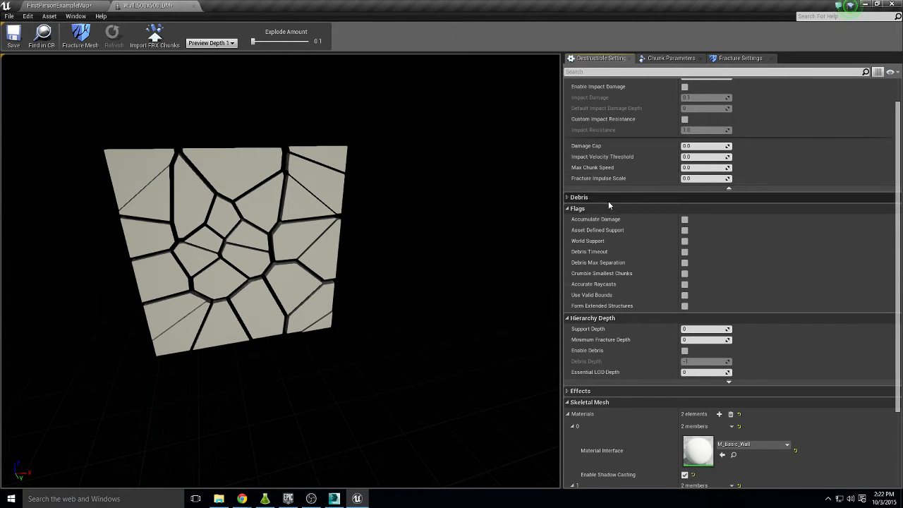
mouse_move(167, 7)
left_mouse_down()
mouse_move(356, 18)
mouse_move(157, 6)
left_mouse_up()
left_click(63, 5)
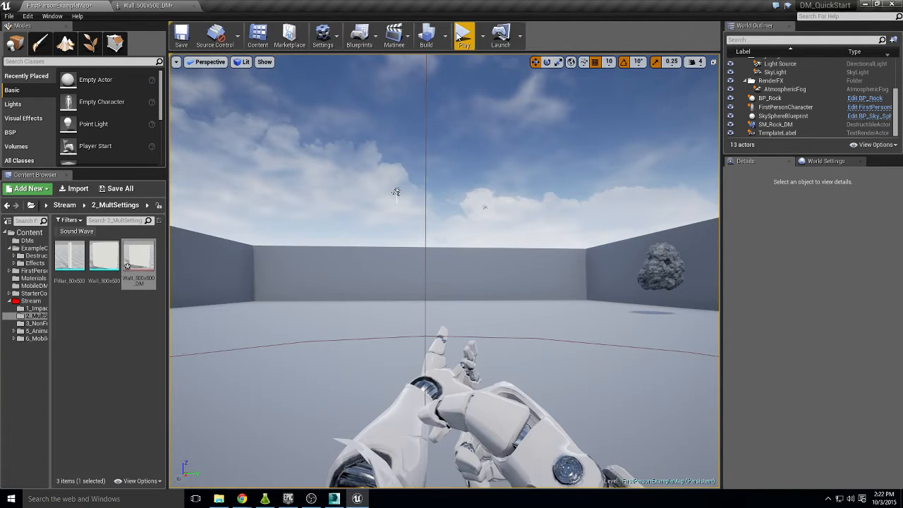
- Place the Wall_500x500_DM destructible in the level and rotate it to face the player
left_click_drag(138, 258, 457, 336)
key("e")
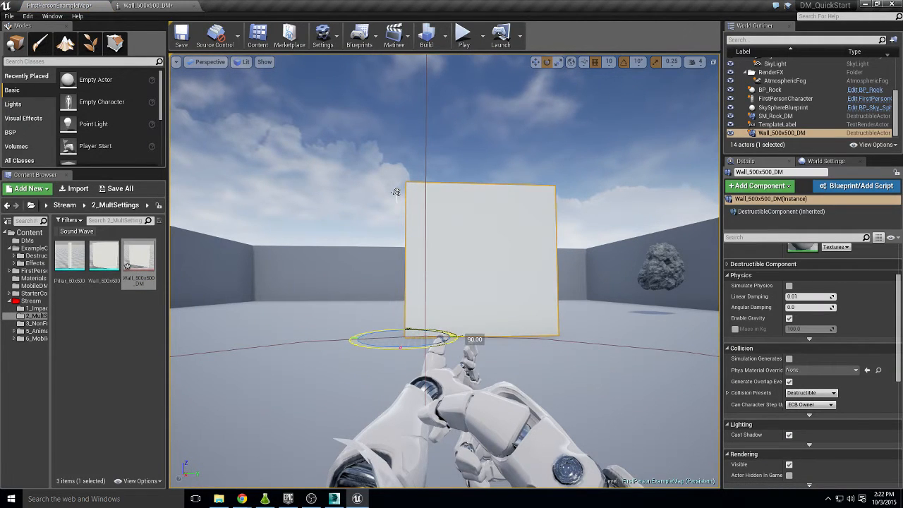
left_click(463, 35)
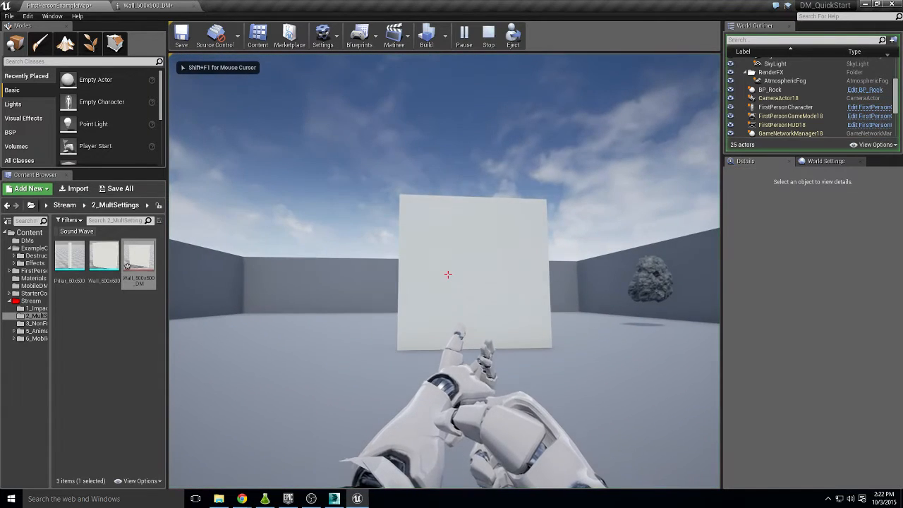
key("Escape")
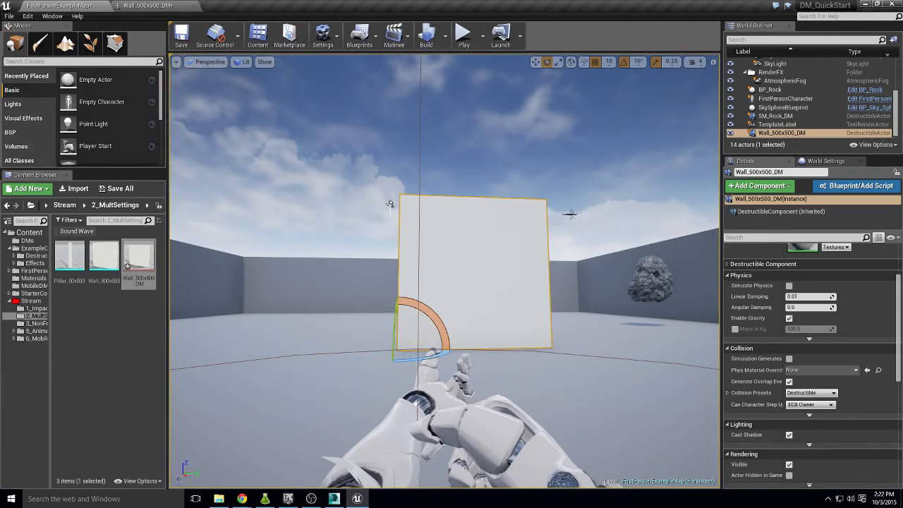
mouse_move(574, 223)
right_mouse_down()
mouse_move(550, 239)
mouse_move(558, 215)
right_mouse_up()
key("w")
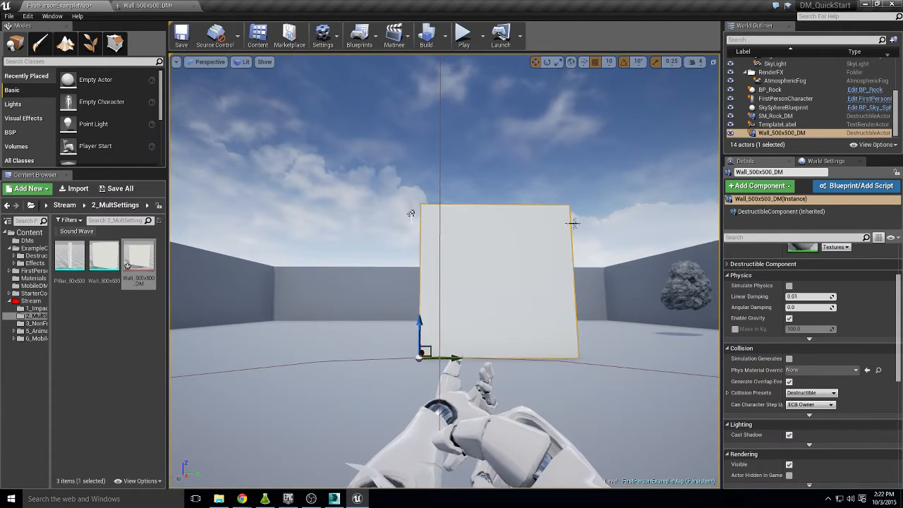
- Play-test the level by shooting the wall twice and walking around it to examine how its chunks crack
left_click(464, 36)
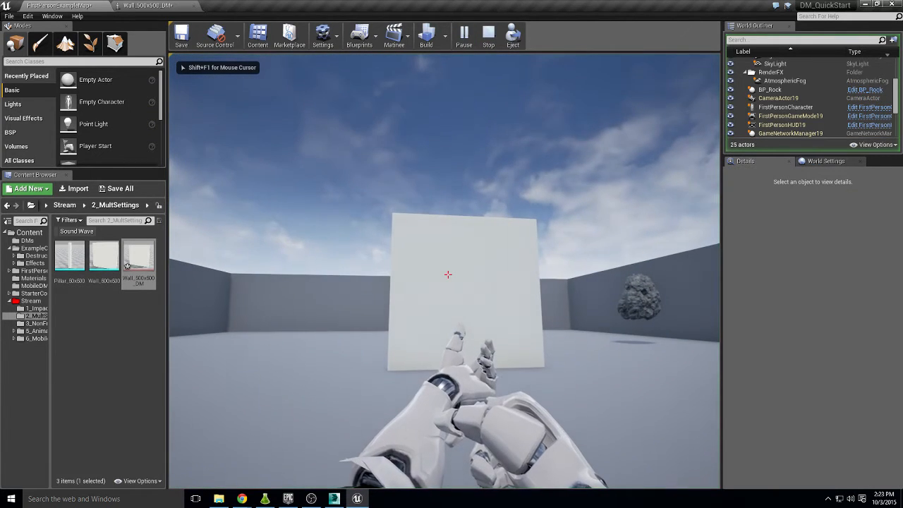
left_click(447, 274)
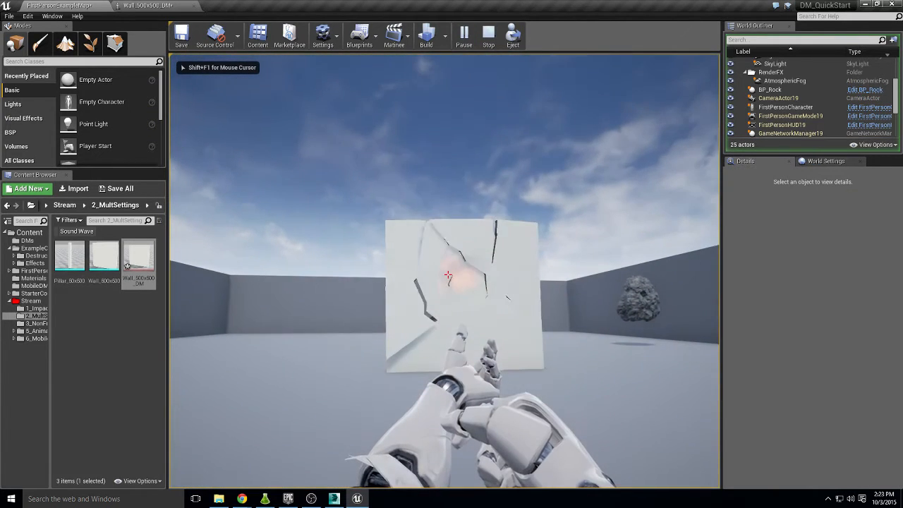
key("w")
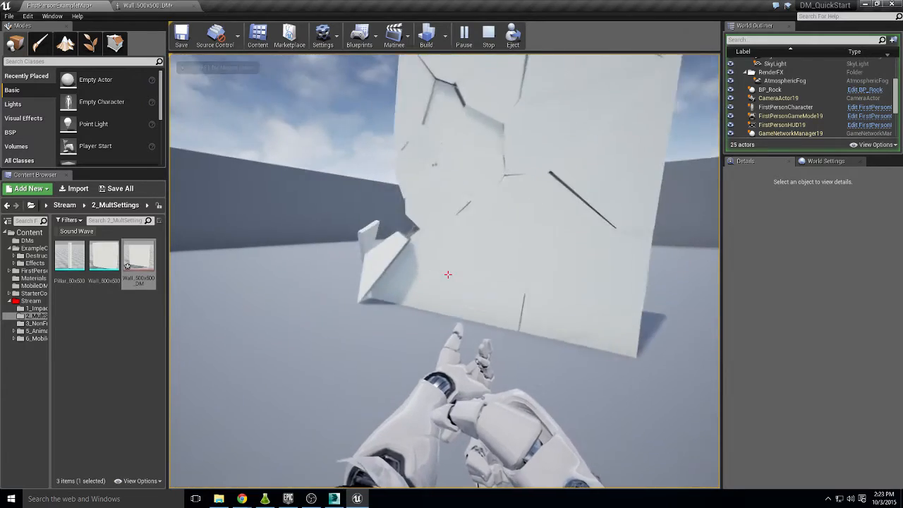
key("d")
key("a")
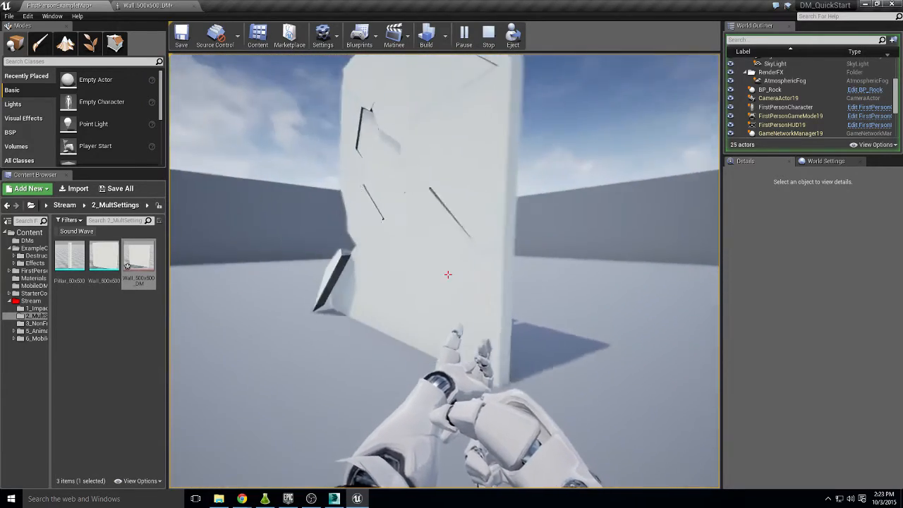
key("w")
key("s")
left_click(448, 274)
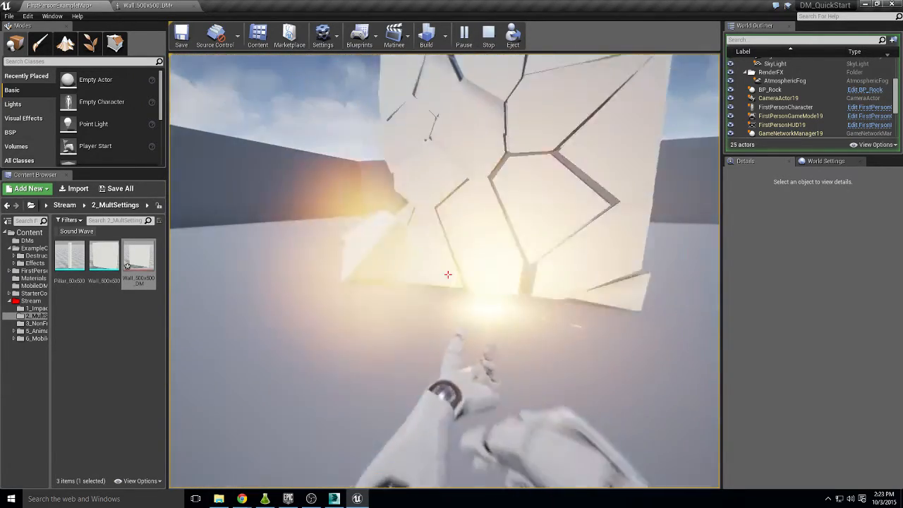
key("Escape")
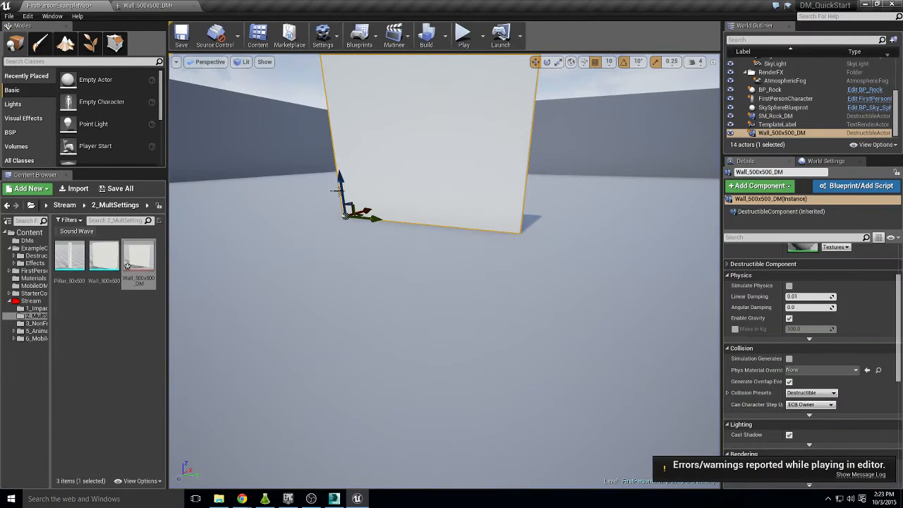
- Raise the wall slightly above the floor and check the Wall_500x500_DM asset in its destructible editor
left_click_drag(341, 185, 342, 170)
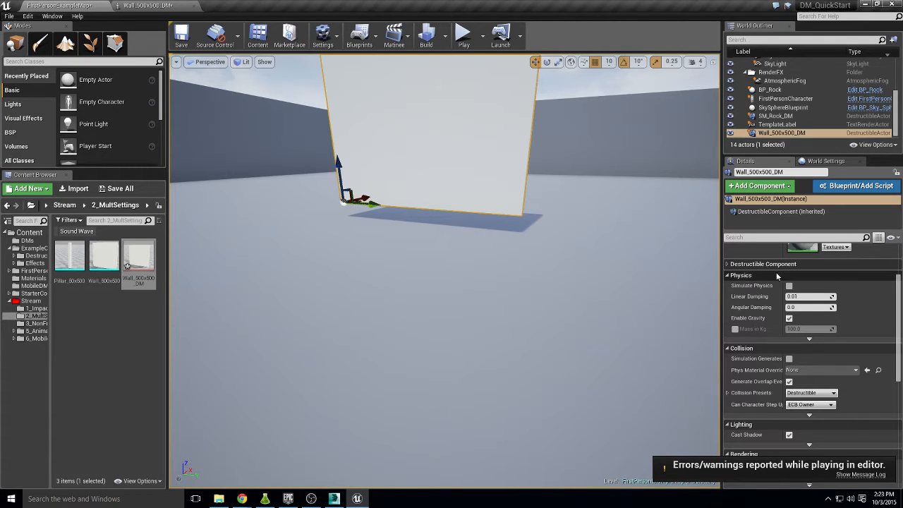
double_click(138, 260)
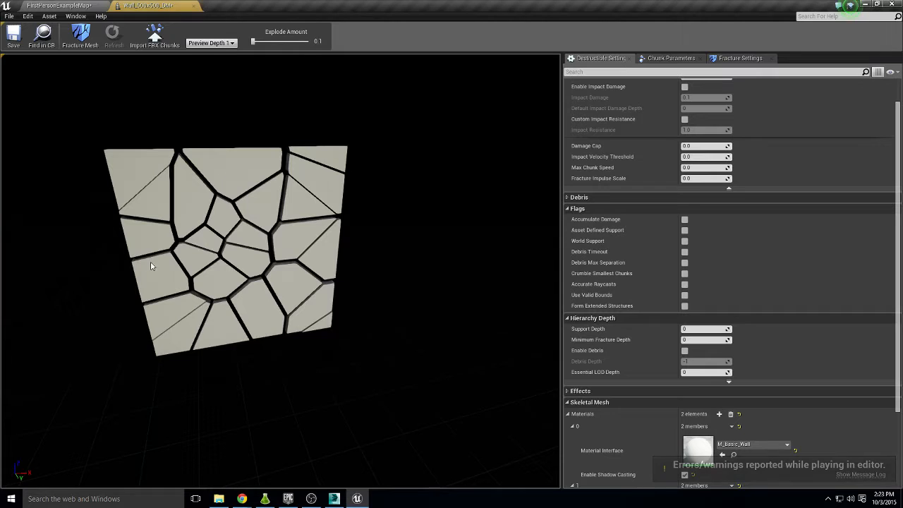
left_click(193, 6)
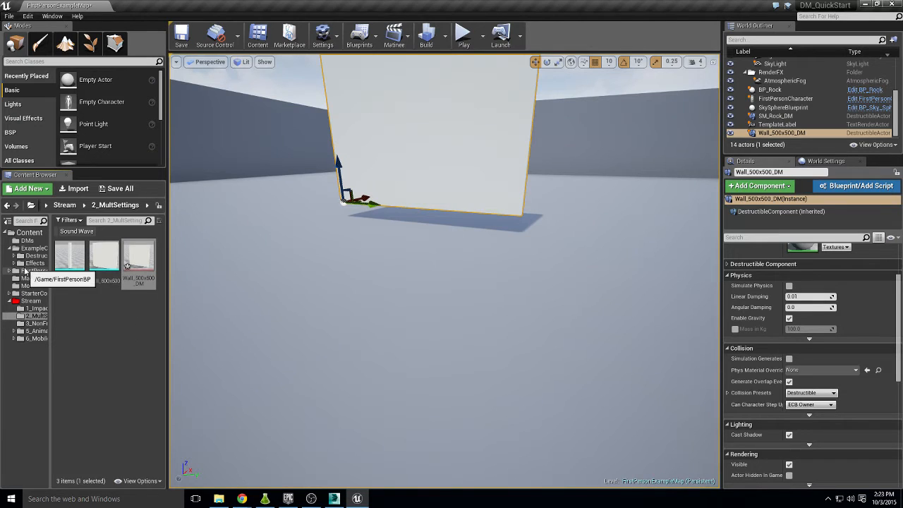
- Create a destructible mesh from the Shape_Cube static mesh in the StarterContent Shapes folder
left_click(31, 294)
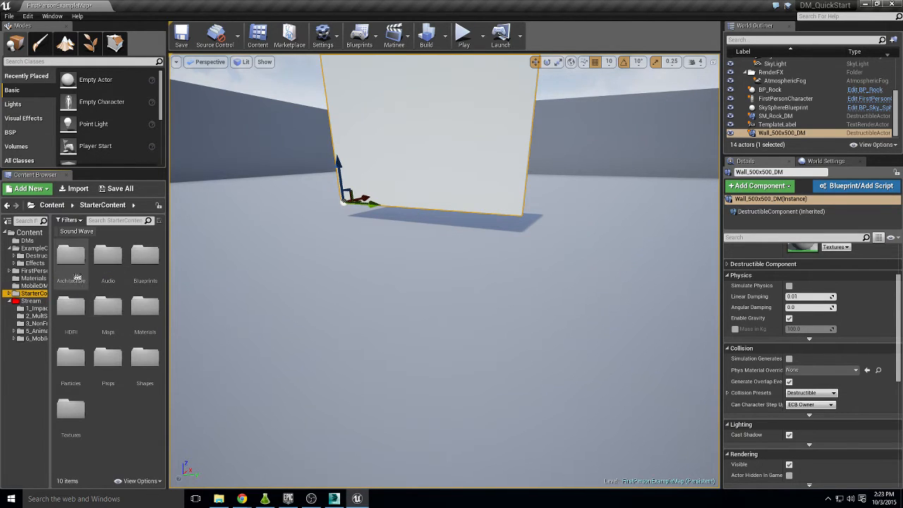
double_click(140, 351)
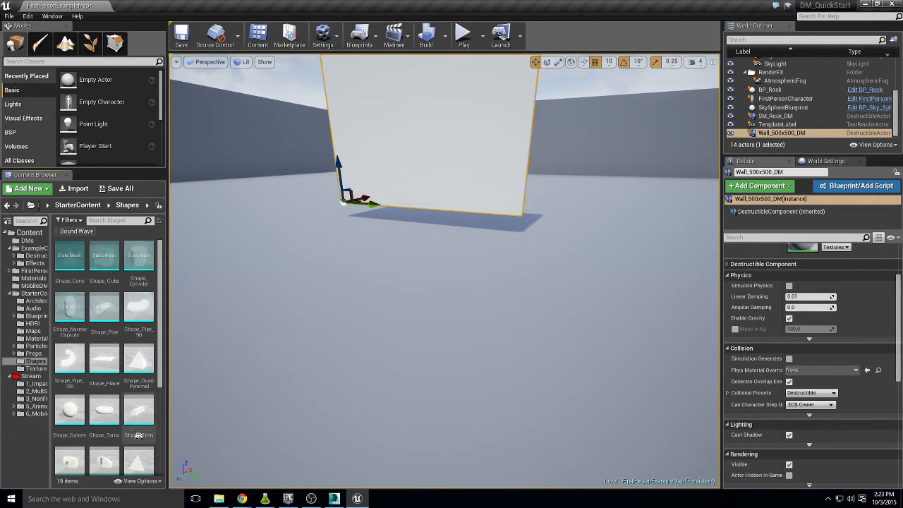
left_click(107, 261)
right_click(107, 262)
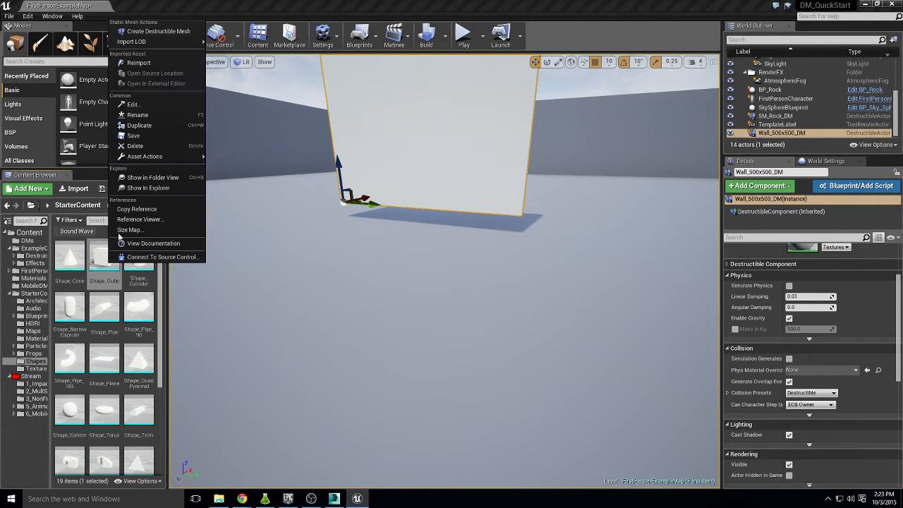
left_click(140, 32)
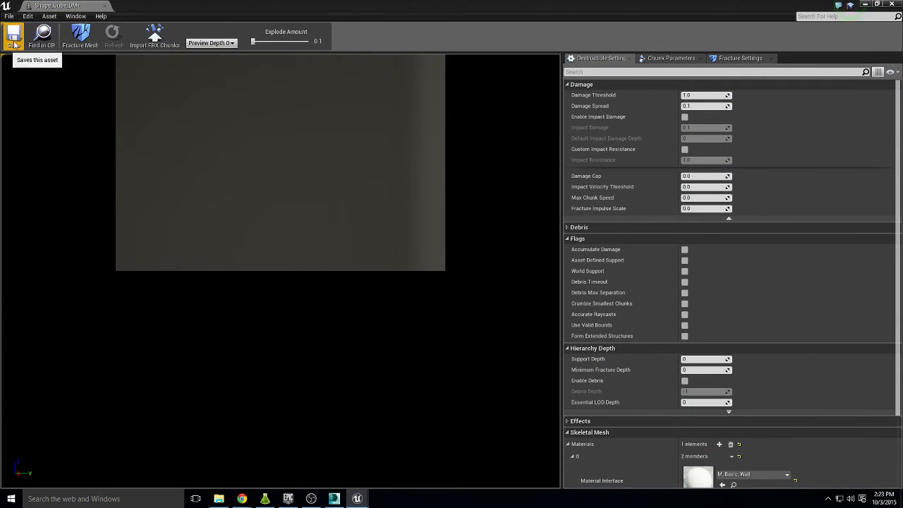
- Fracture and save the cube's destructible mesh, docking its editor beside the FirstPersonExampleMap level
left_click(81, 35)
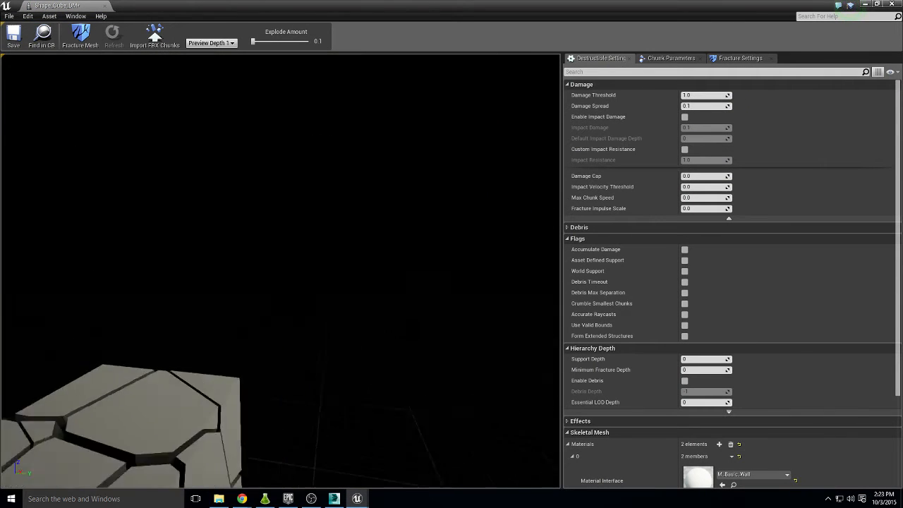
left_click(9, 47)
left_click_drag(61, 6, 230, 5)
left_click(55, 5)
- Play-test a Shape_Cube_DM placed near the wall by shooting it, and delete the cube from the level
left_click_drag(139, 257, 472, 311)
left_click(463, 36)
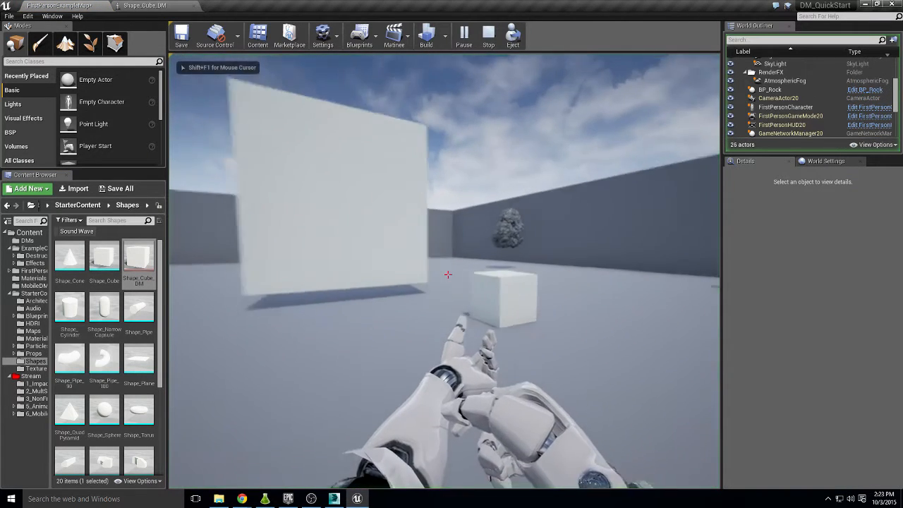
left_click(444, 274)
left_click(444, 274)
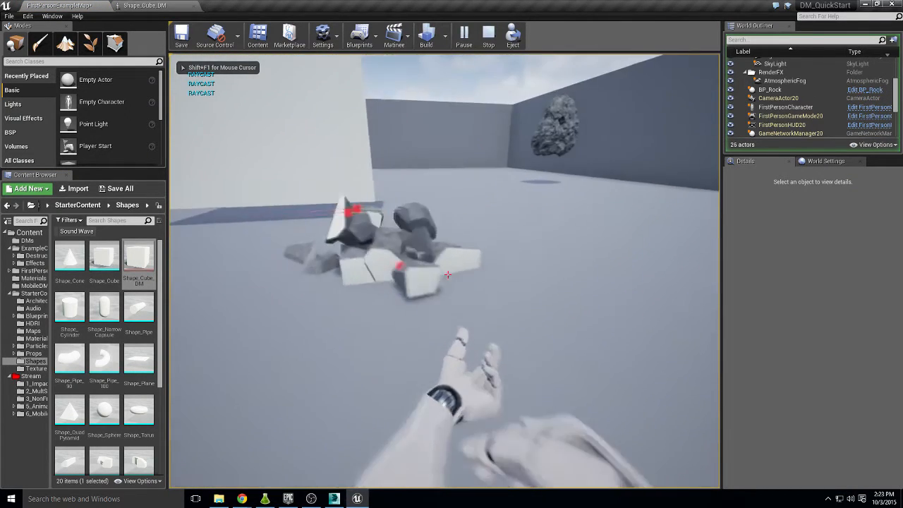
key("Escape")
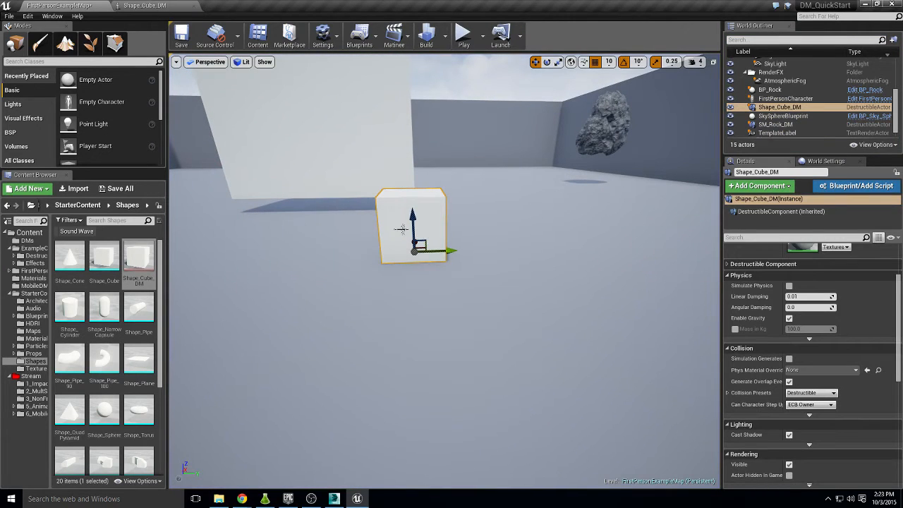
key("Delete")
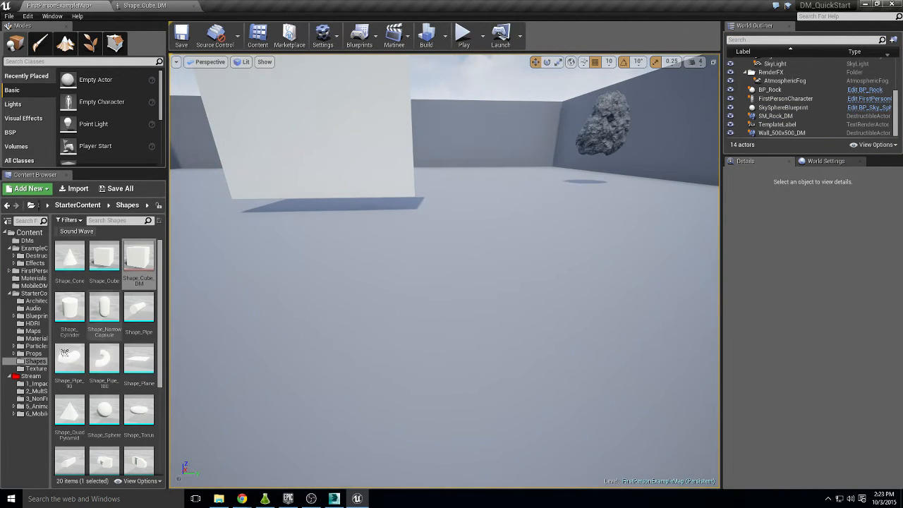
- Create a destructible mesh from the Pillar_50x500 static mesh in the 2_MultSettings folder
left_click(10, 293)
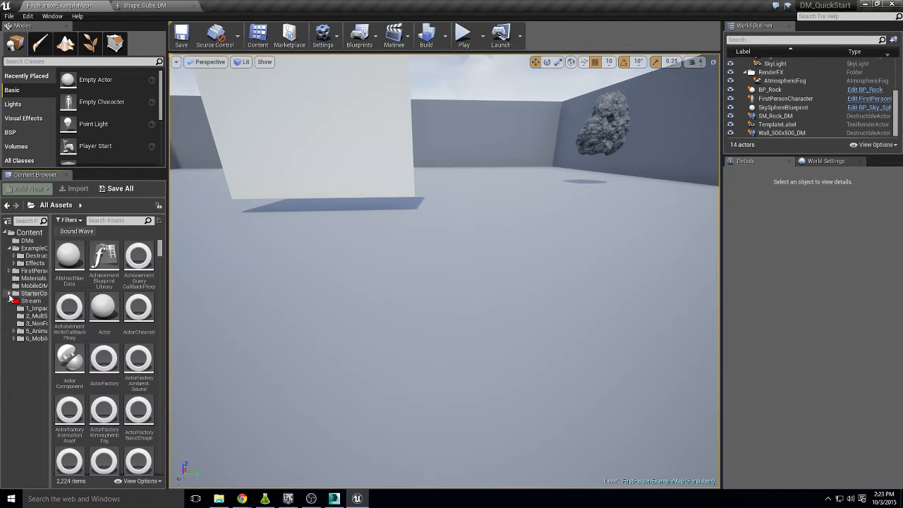
left_click(37, 309)
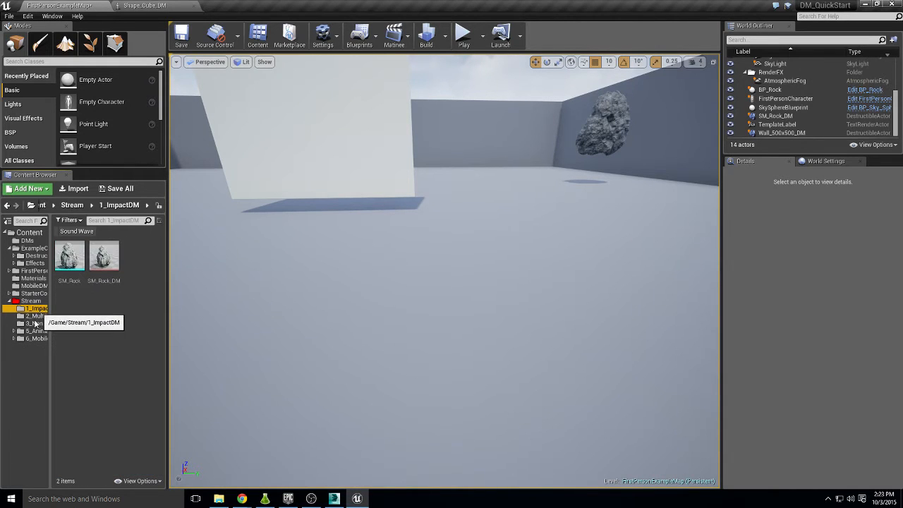
left_click(35, 317)
left_click(65, 264)
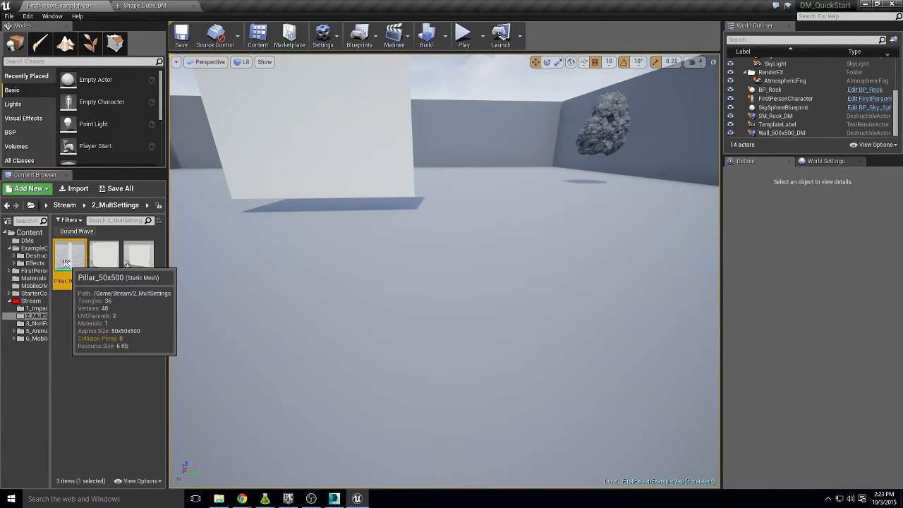
right_click(65, 263)
left_click(88, 33)
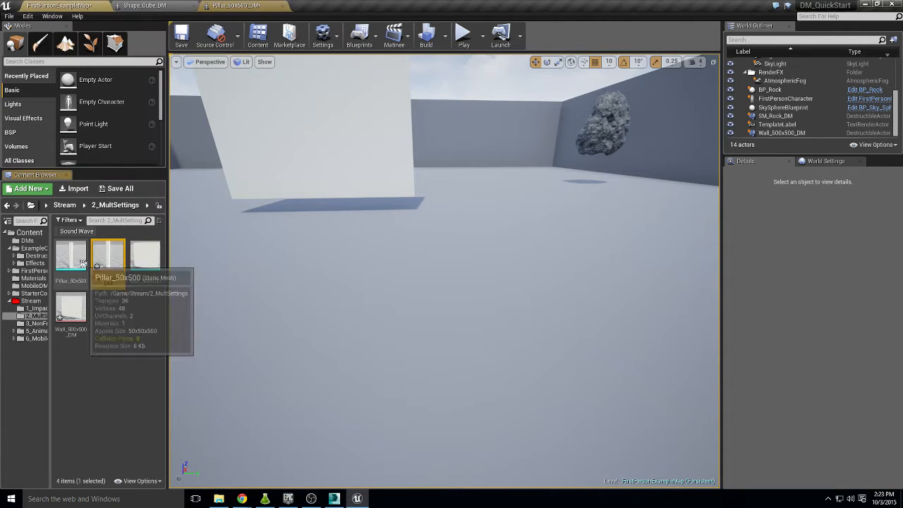
- Place Pillar_50x500_DM on the floor beside the wall and shoot it in a play test
left_click_drag(108, 261, 560, 266)
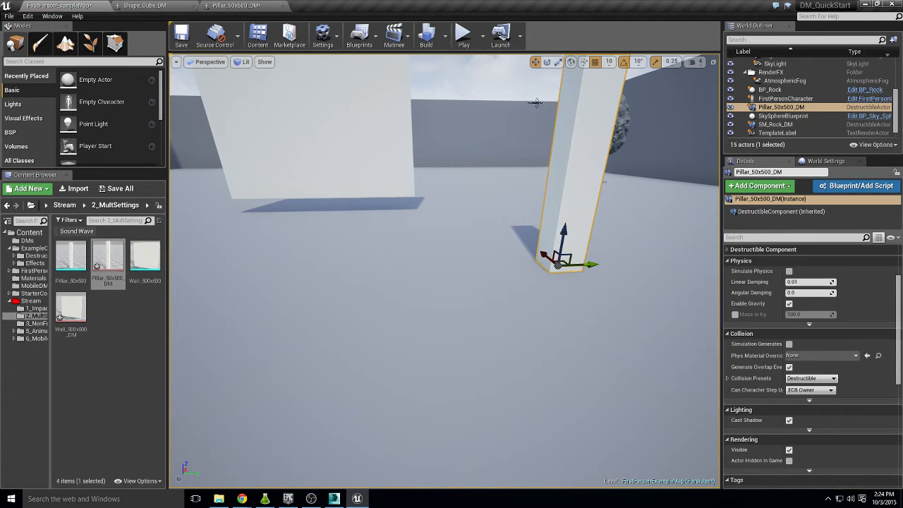
left_click(464, 35)
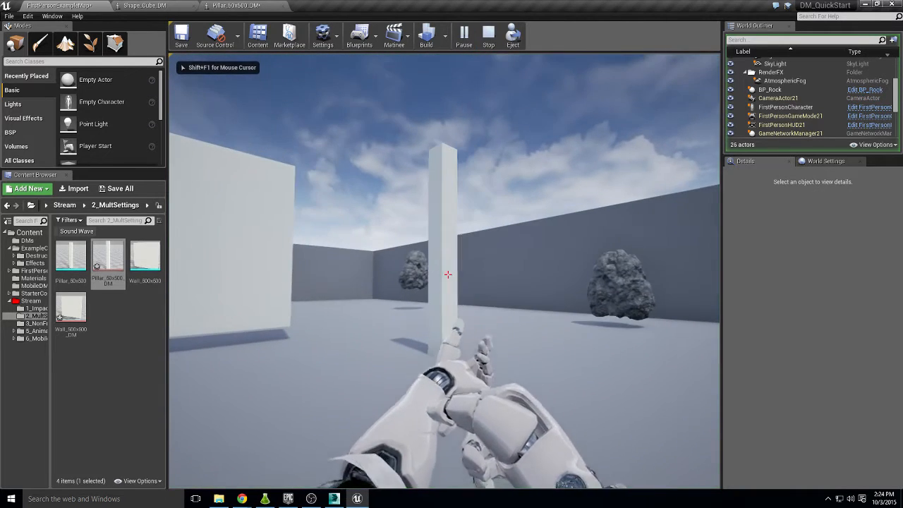
left_click(448, 275)
left_click(448, 275)
left_click(448, 275)
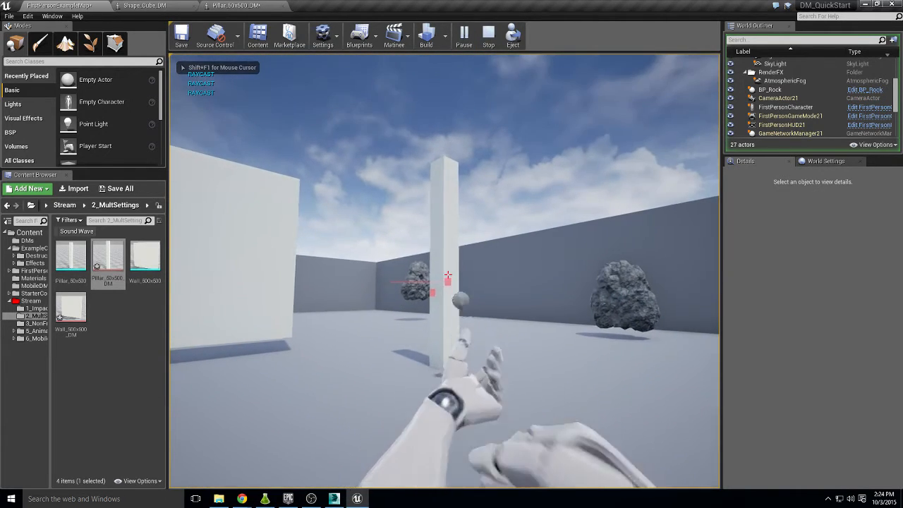
key("Escape")
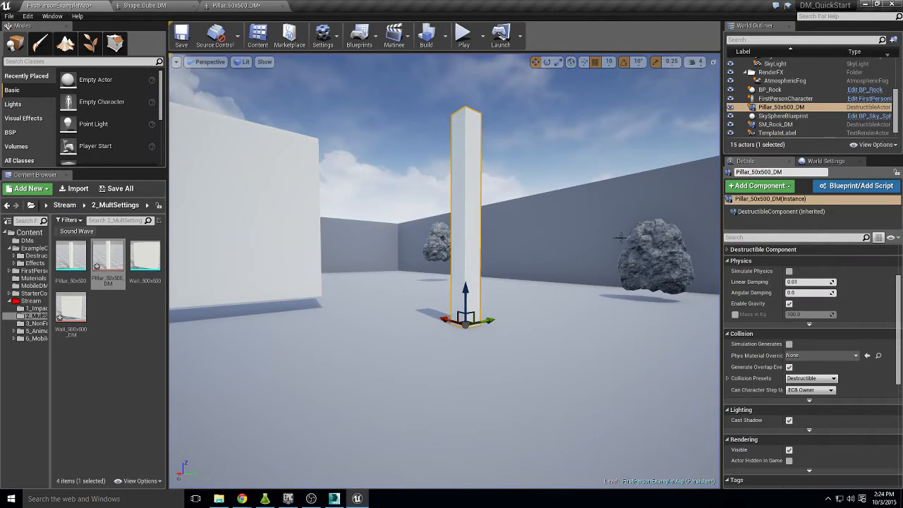
- Fracture the Pillar_50x500_DM mesh, save it and return to the FirstPersonExampleMap level
left_click(236, 5)
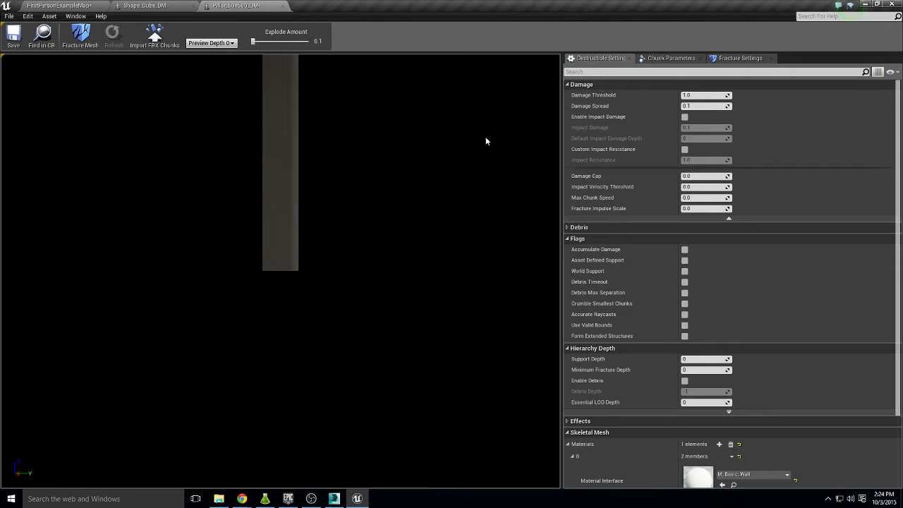
left_click(211, 43)
left_click(190, 97)
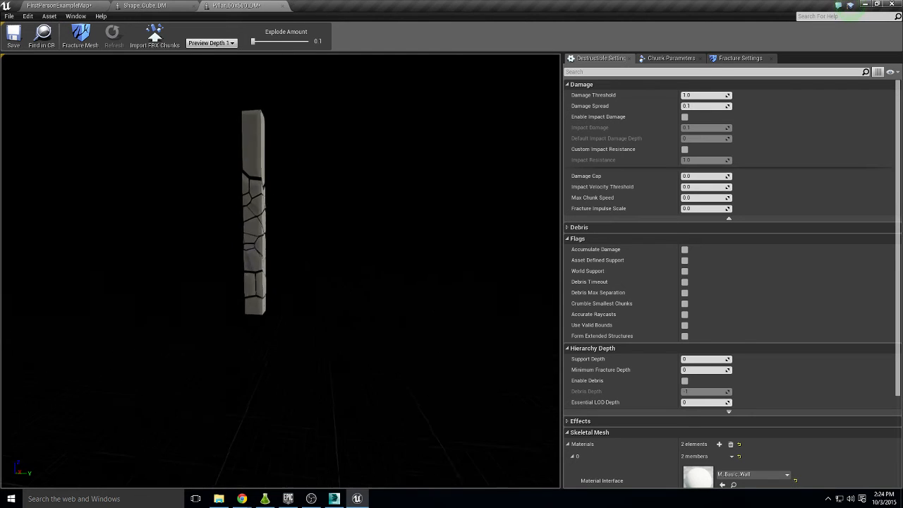
left_click(13, 45)
left_click(58, 6)
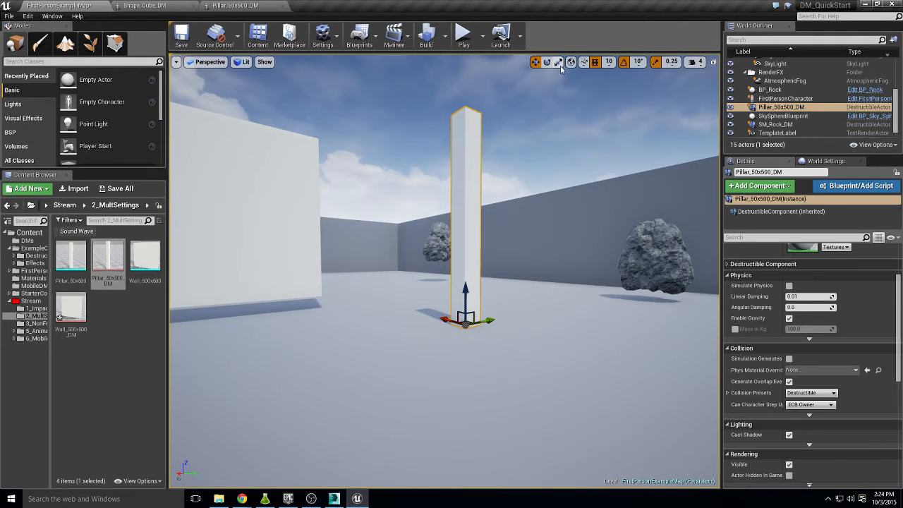
- Play-test the level, walk up to the fractured pillar and shoot it, and end the session
left_click(463, 33)
key("d")
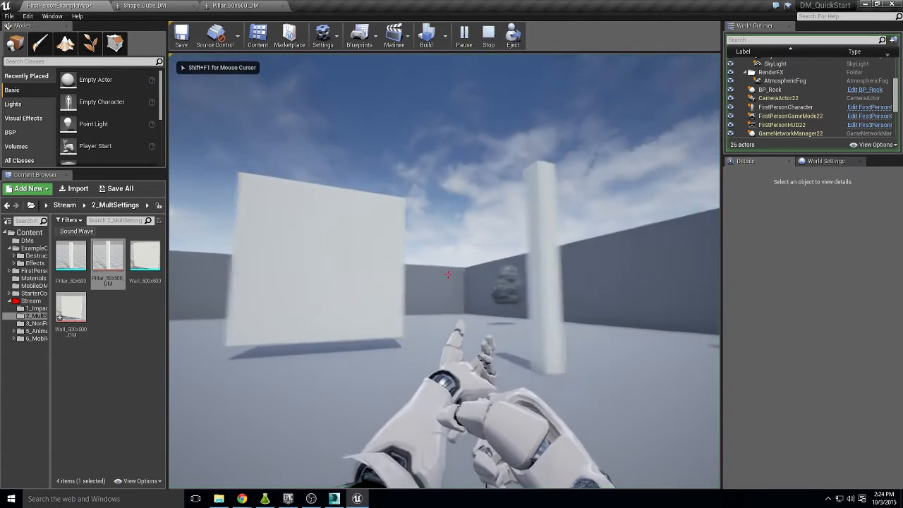
key("s")
left_click(448, 274)
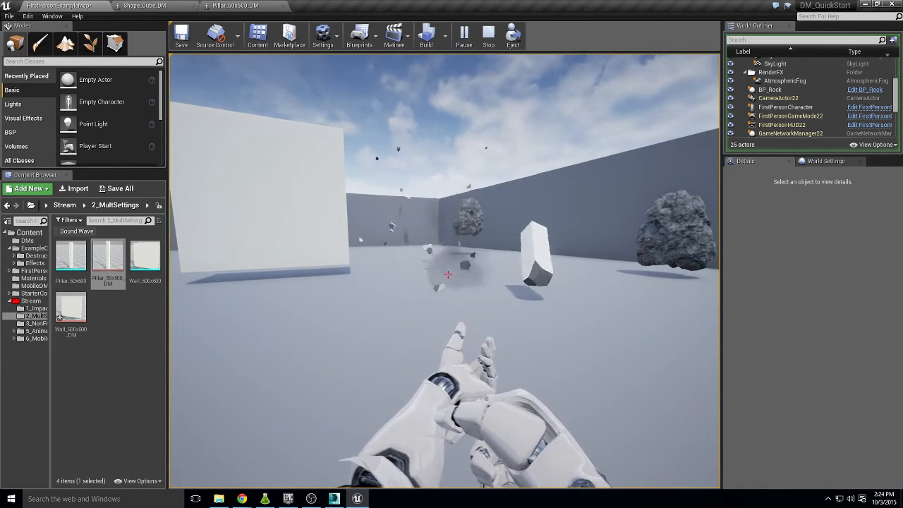
key("Escape")
- Run another play test, shooting both the wall and the pillar to compare how they break, and stop it
left_click(466, 33)
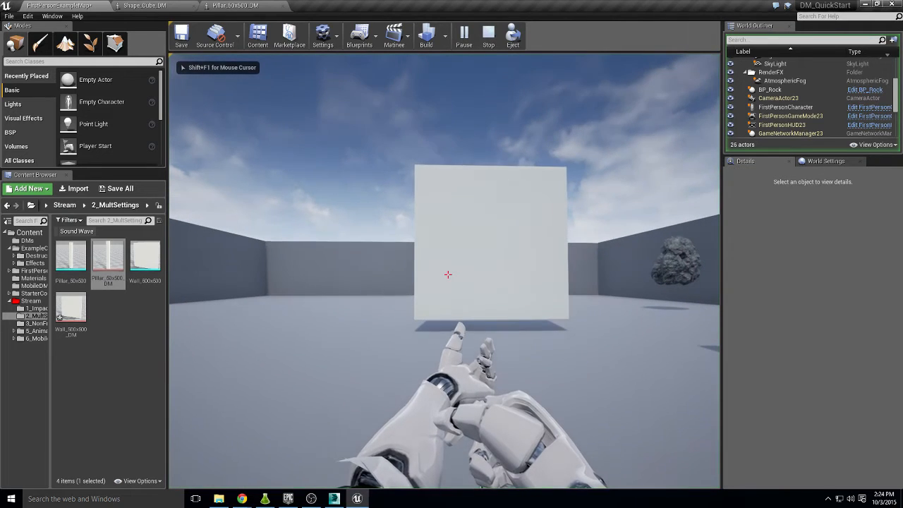
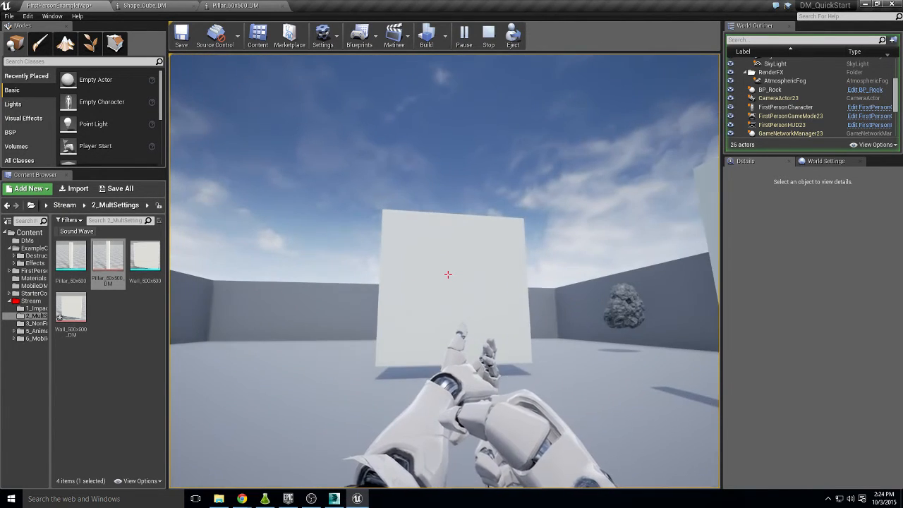
left_click(448, 275)
left_click(448, 274)
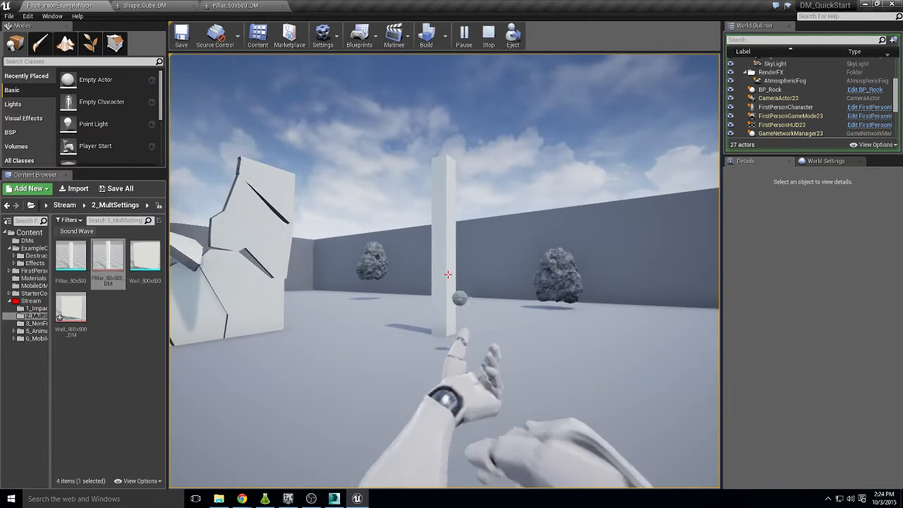
key("w")
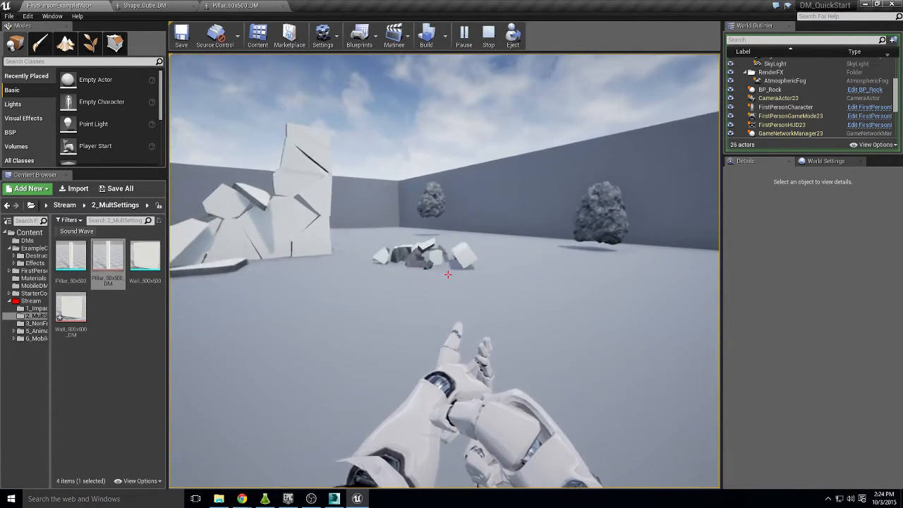
key("Escape")
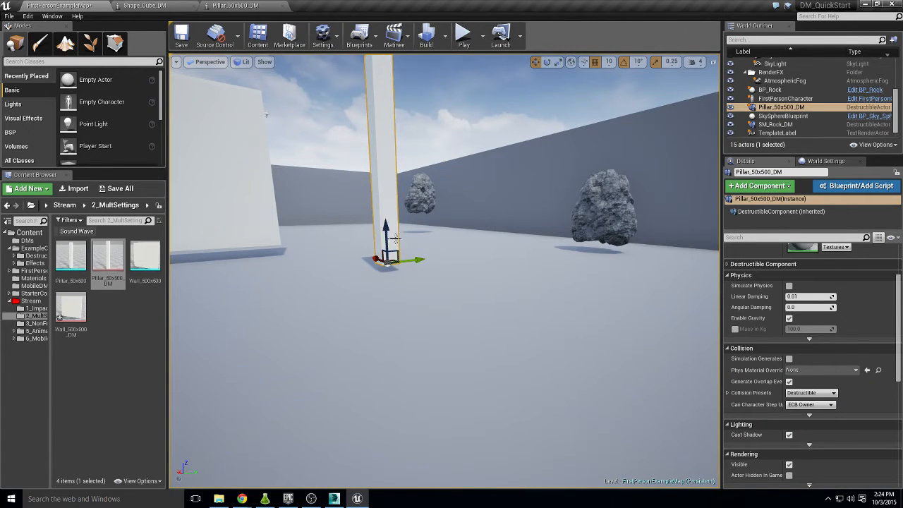
- Move the pillar sideways along the floor and place DM_ImpactDamage from the DMs folder in front of it
left_click_drag(405, 260, 432, 257)
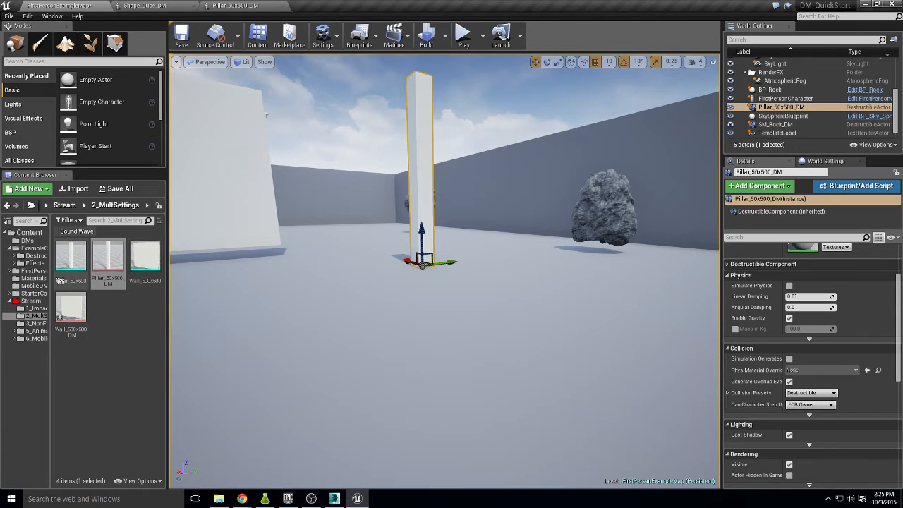
left_click(25, 240)
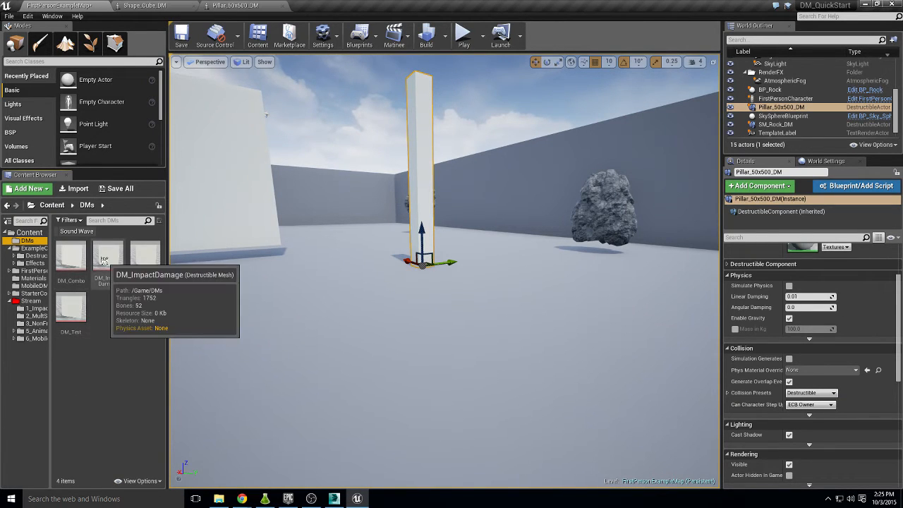
left_click_drag(110, 263, 731, 390)
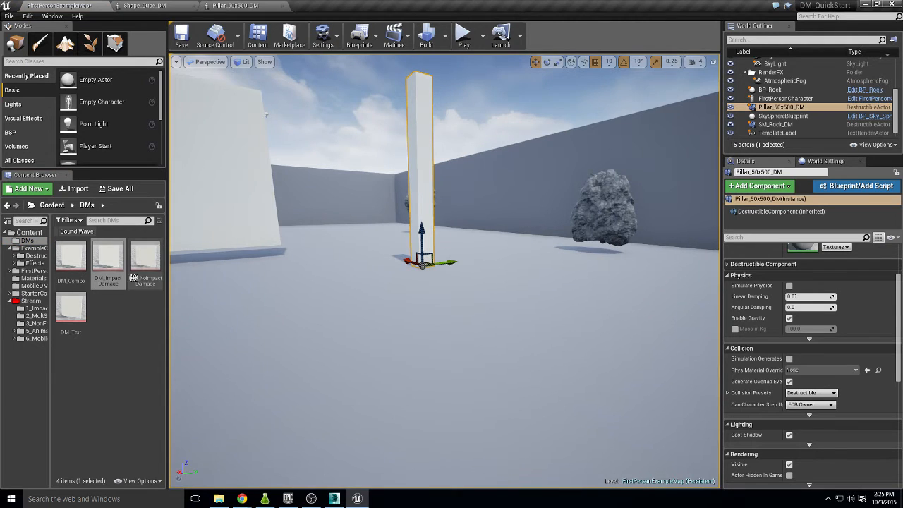
left_click_drag(203, 293, 429, 369)
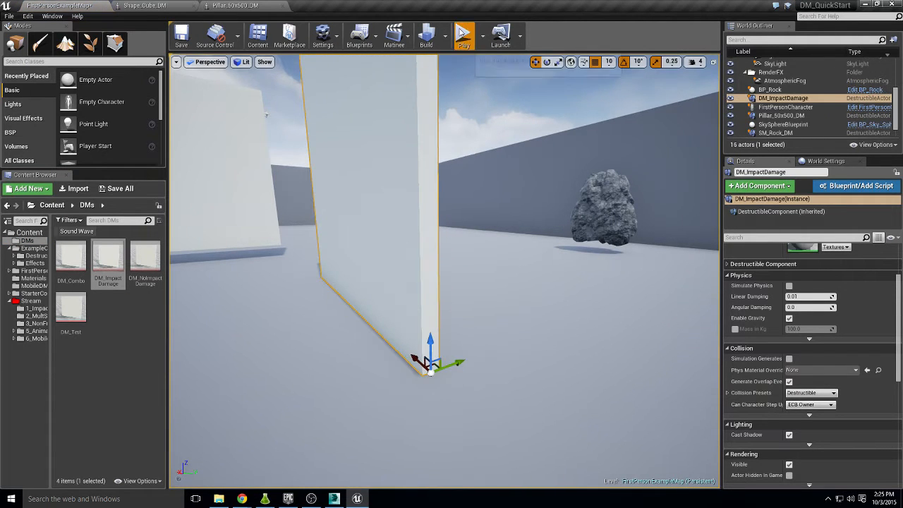
- Play-test the level and shoot the DM_ImpactDamage wall several times before ending the session
left_click(464, 34)
left_click(448, 274)
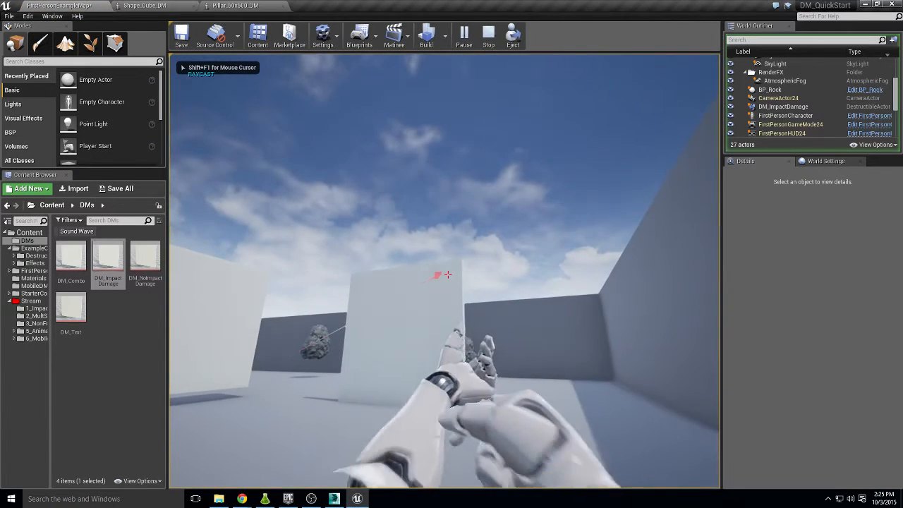
left_click(448, 275)
left_click(448, 274)
left_click(448, 274)
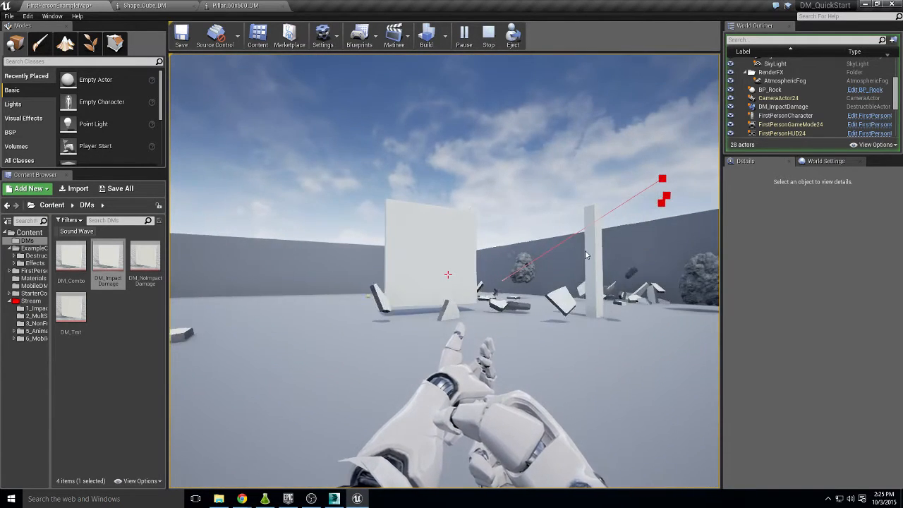
key("Escape")
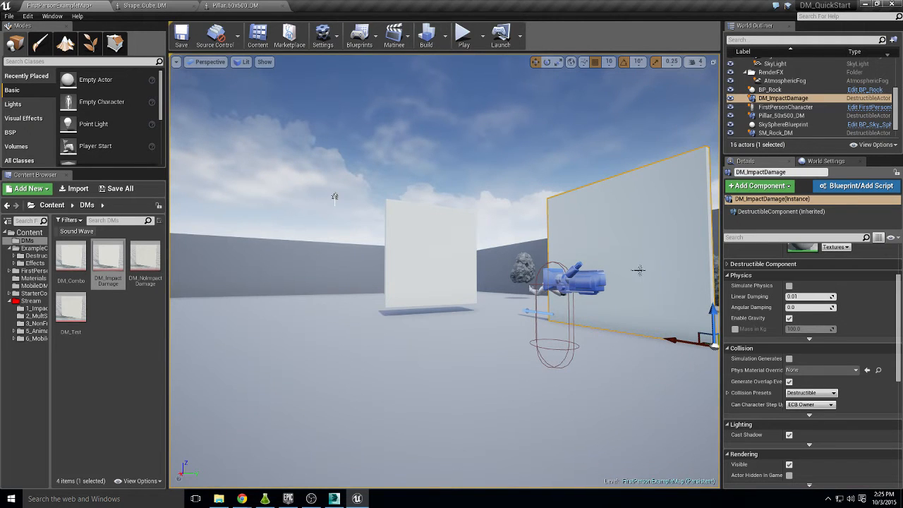
- Delete DM_ImpactDamage and the pillar from the level, and snap Wall_500x500_DM down to the floor
right_click_drag(444, 270, 484, 314)
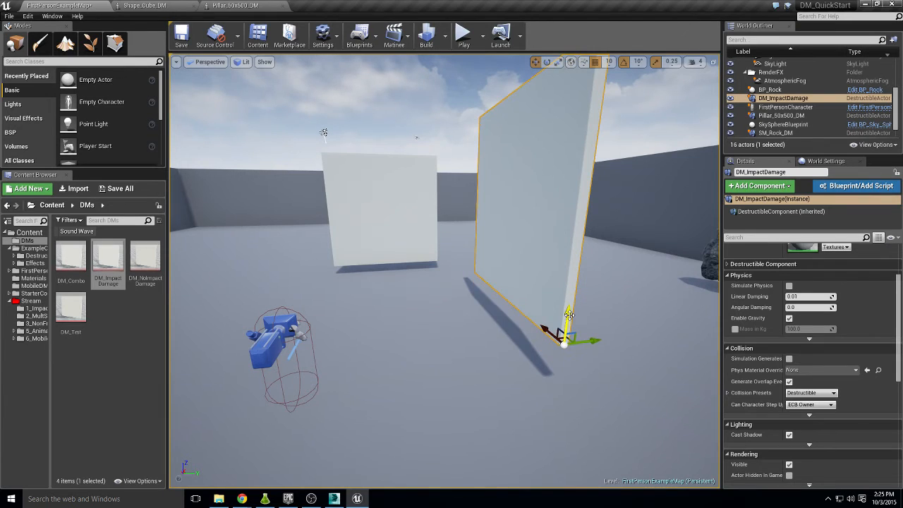
key("Delete")
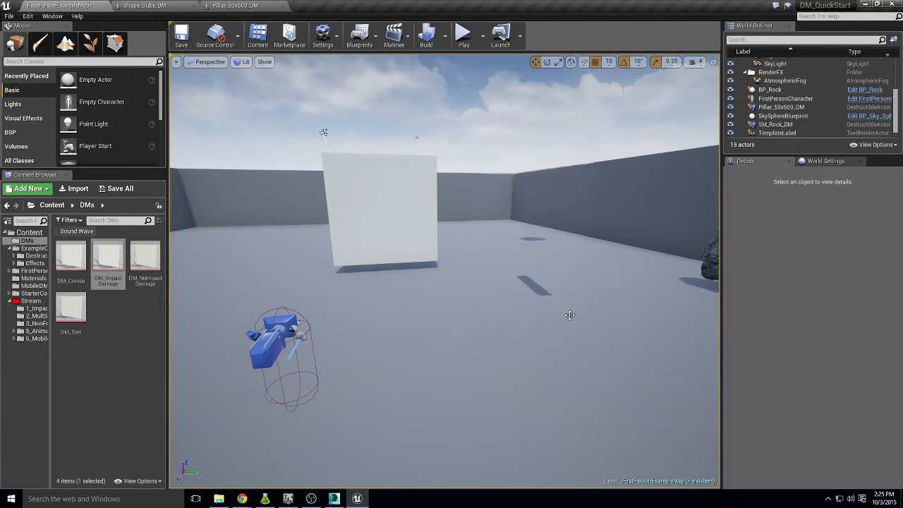
left_click(544, 249)
key("Delete")
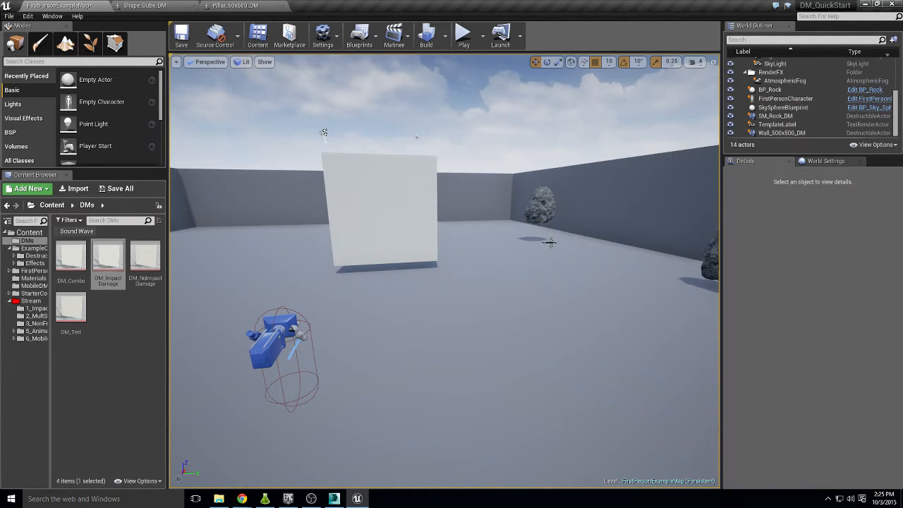
left_click(402, 191)
key("End")
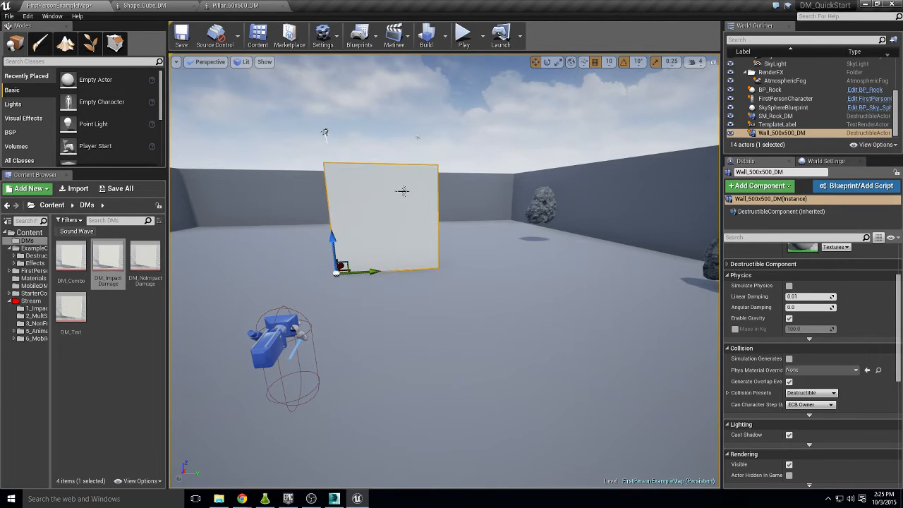
- Close the Shape_Cube_DM and Pillar_50x500_DM asset editors and look through the wall actor's details
left_click(168, 6)
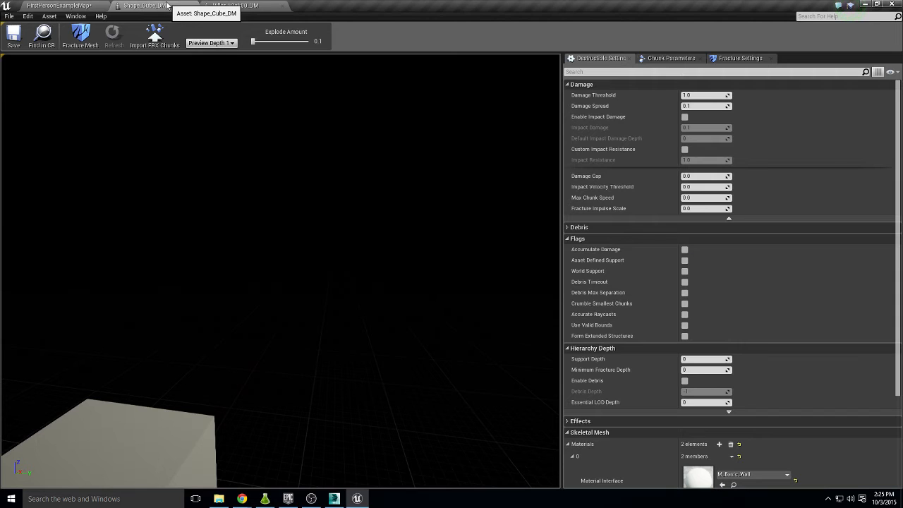
left_click(192, 7)
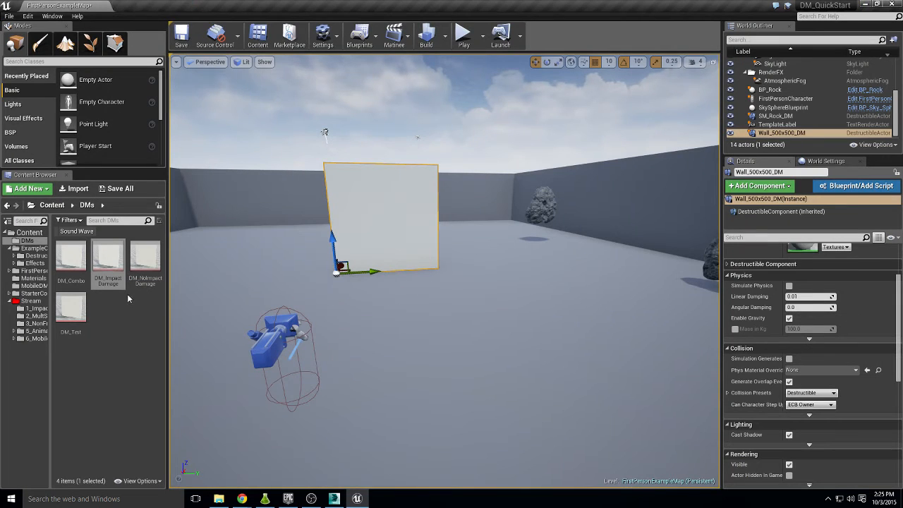
scroll(766, 262, "up", 4)
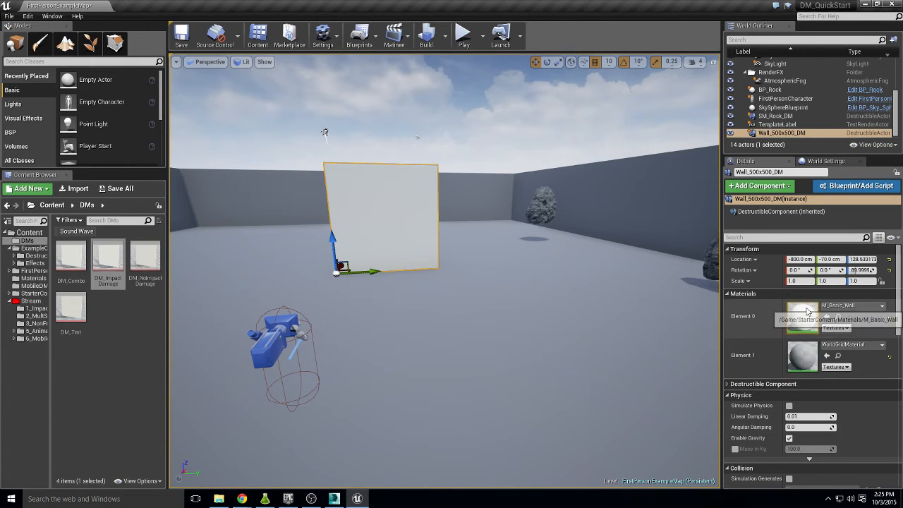
scroll(824, 383, "down", 15)
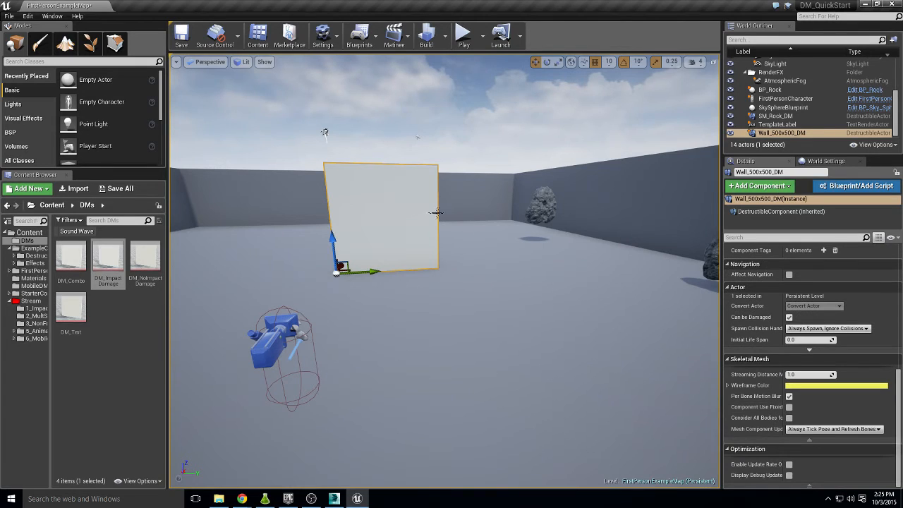
- Open Wall_500x500_DM from the 2_MultSettings folder and bring up its Support Depth setting
left_click(35, 316)
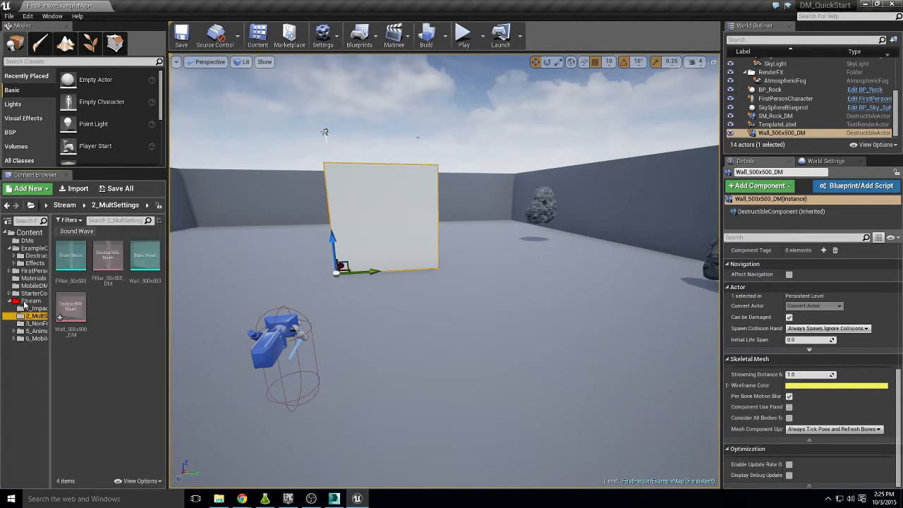
left_click(10, 248)
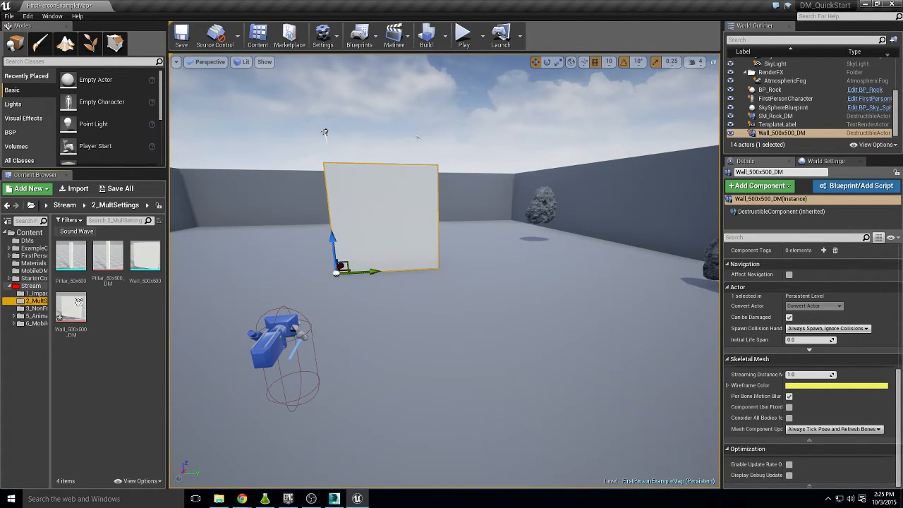
left_click(86, 312)
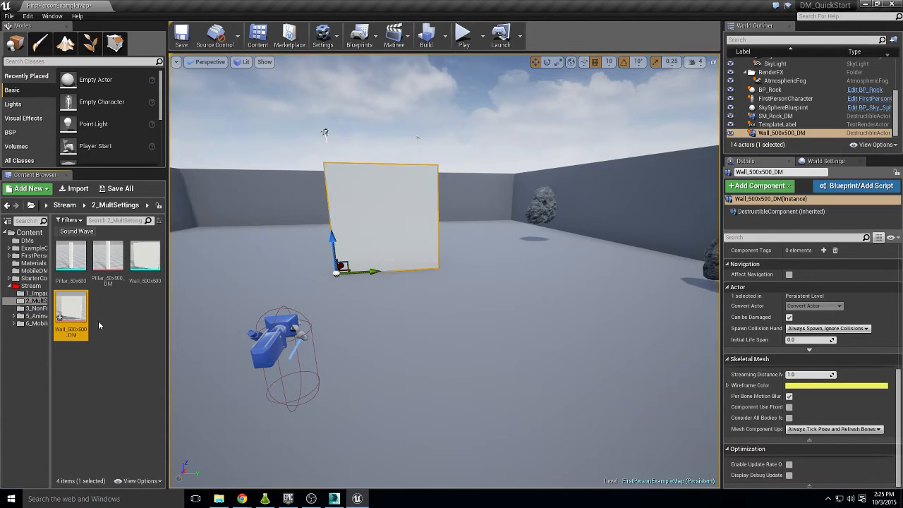
double_click(71, 314)
right_click_drag(236, 111, 355, 228)
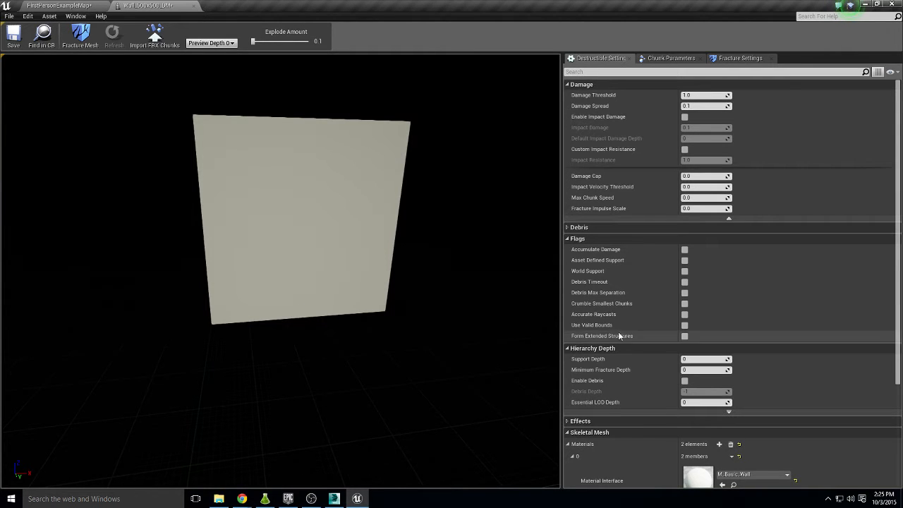
scroll(656, 346, "down", 1)
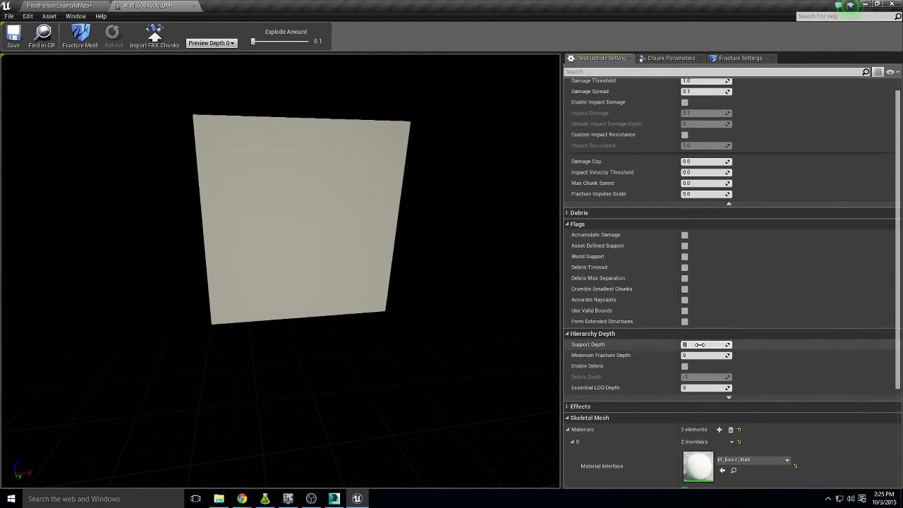
- Return to the level and play-test Wall_500x500_DM, shooting it from different positions and ending the session
left_click(80, 5)
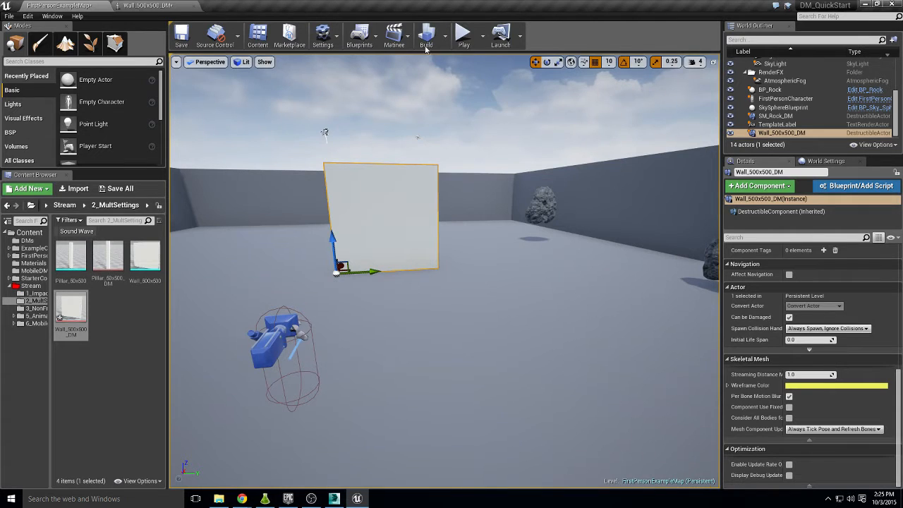
left_click(464, 35)
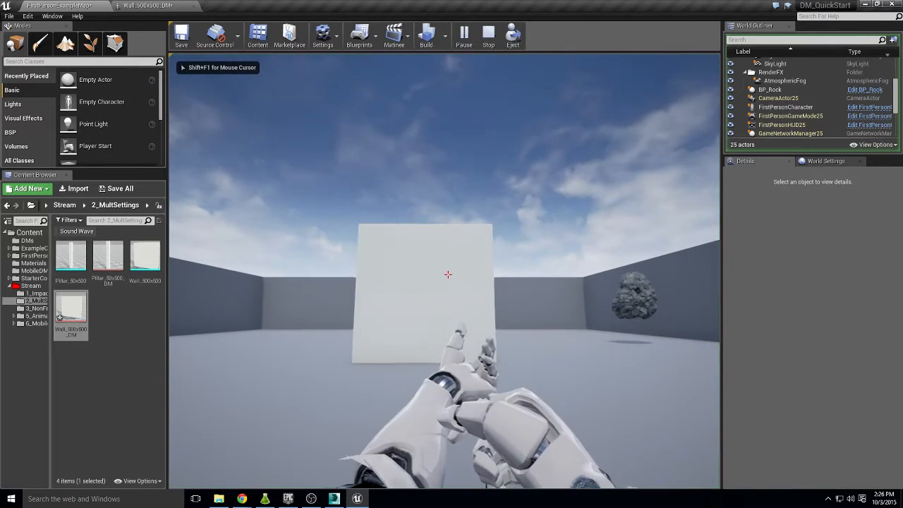
left_click(448, 275)
left_click(448, 274)
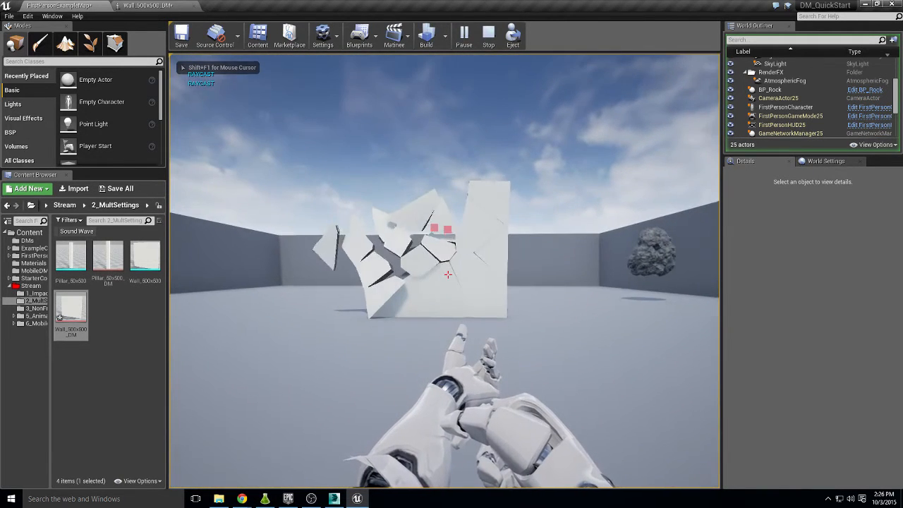
key("d")
key("w")
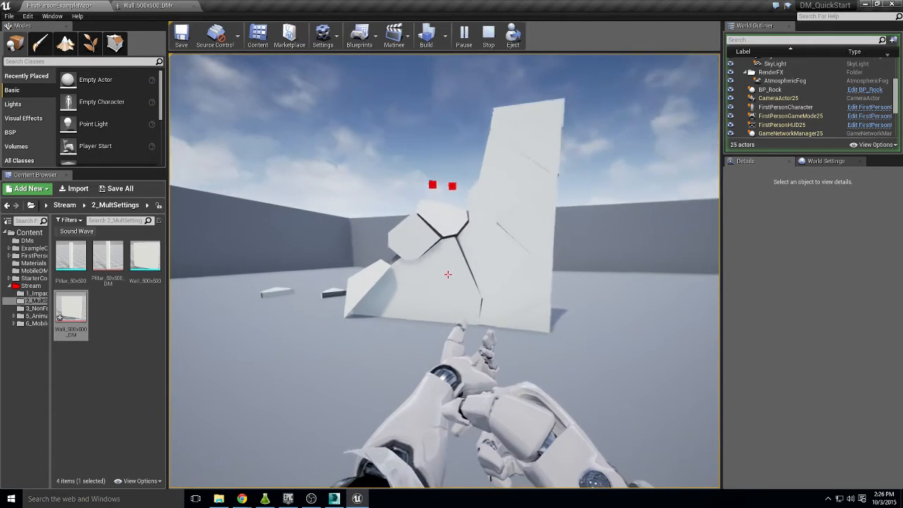
left_click(448, 274)
key("s")
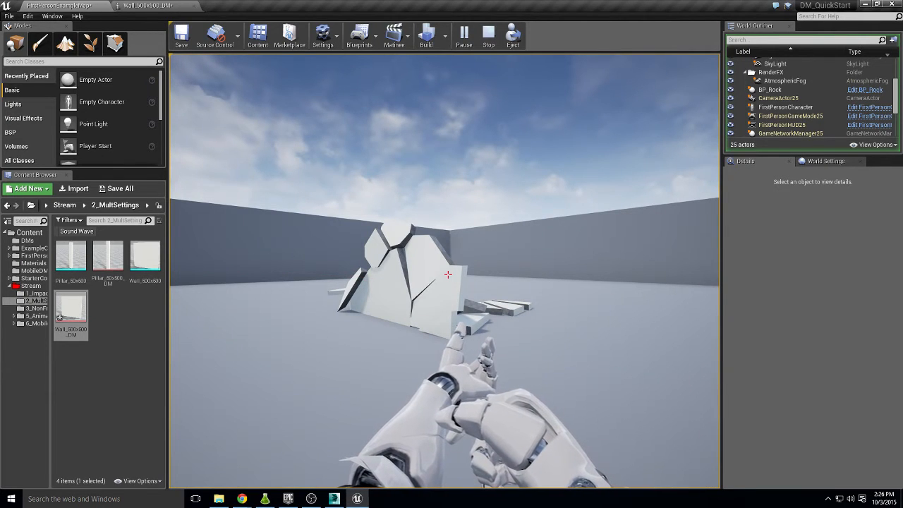
key("shift+F1")
key("Escape")
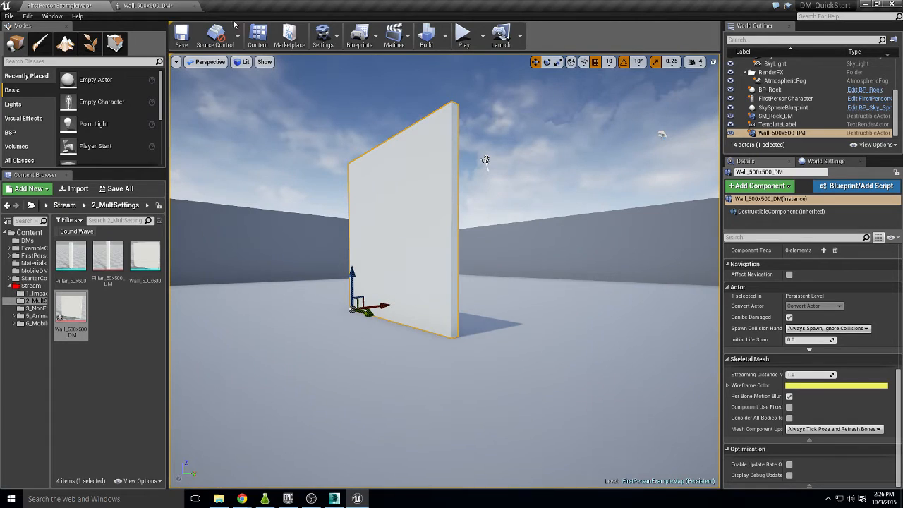
- Preview the fracture of Wall_500x500_DM at Preview Depth 1, save the asset and return to the level
left_click(170, 5)
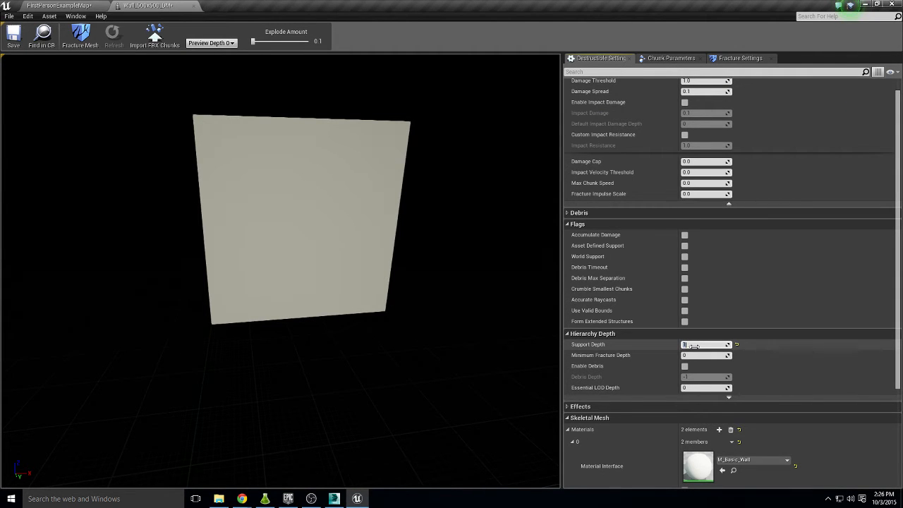
left_click(232, 44)
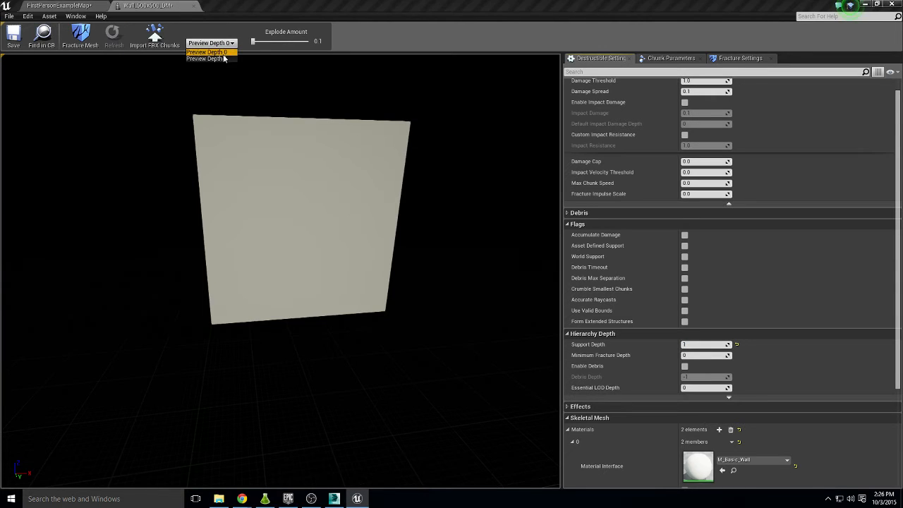
left_click(206, 59)
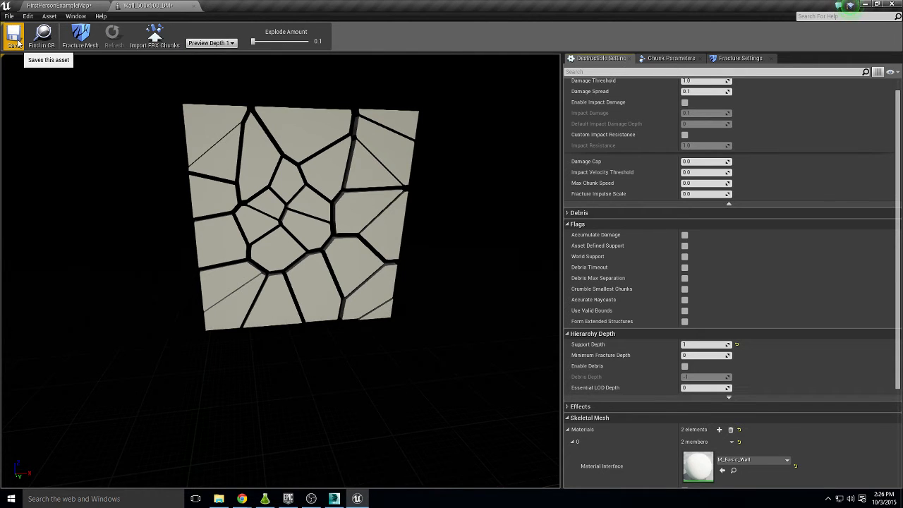
left_click(74, 5)
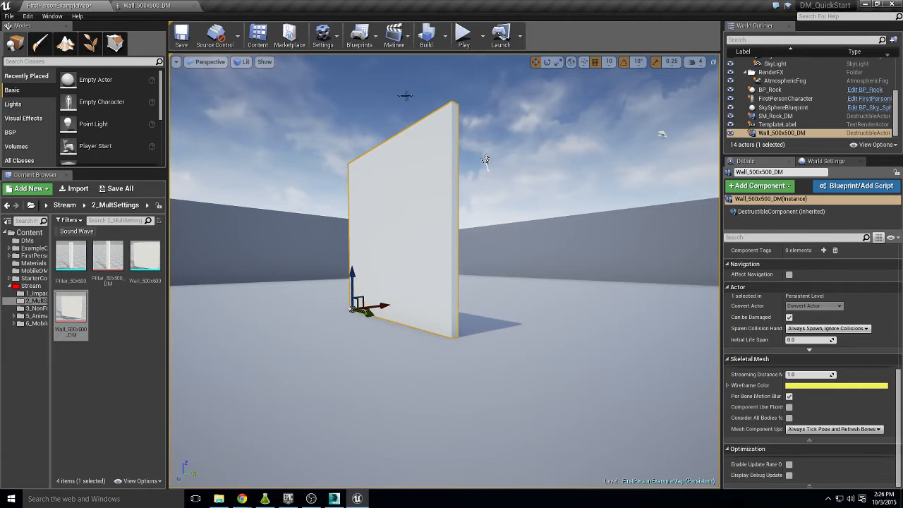
- Start a play-test of the level and shoot Wall_500x500_DM near its upper edge
left_click(463, 33)
left_click(448, 275)
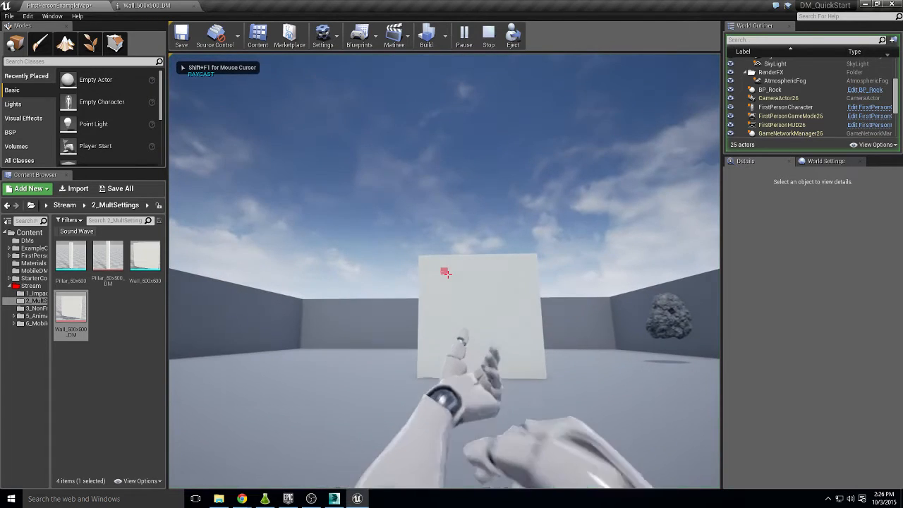
left_click(448, 274)
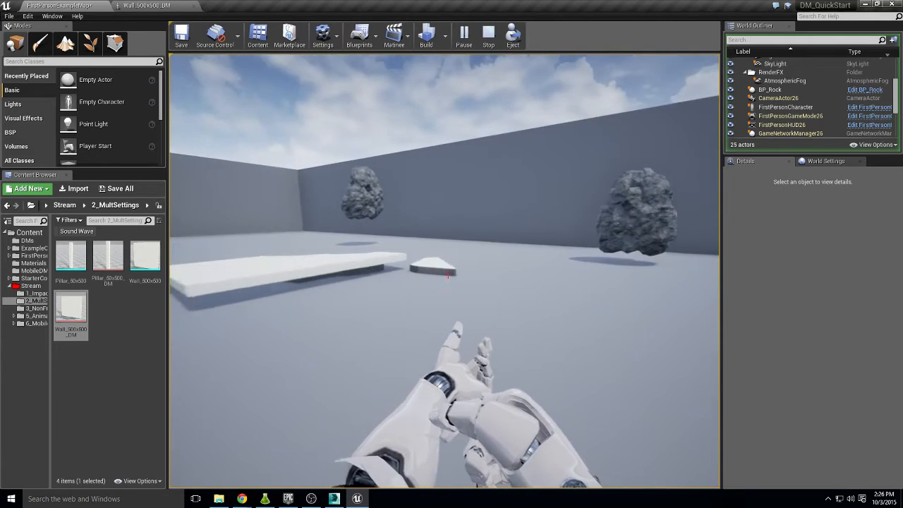
- Walk around the fallen wall, shoot its slab from several sides and end the play session
key("w")
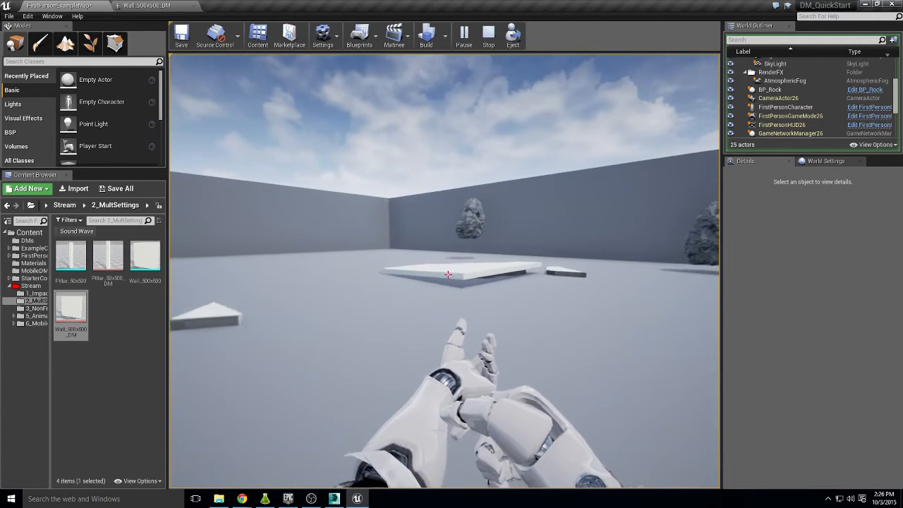
key("d")
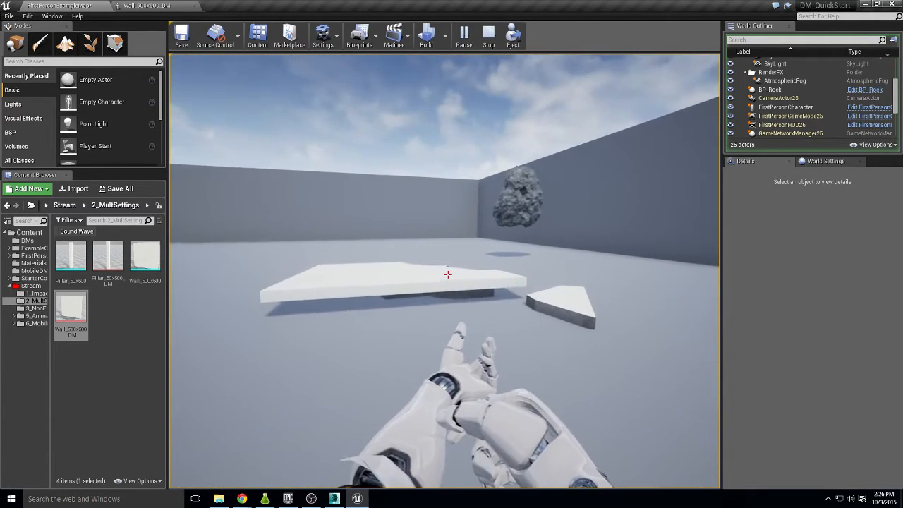
key("a")
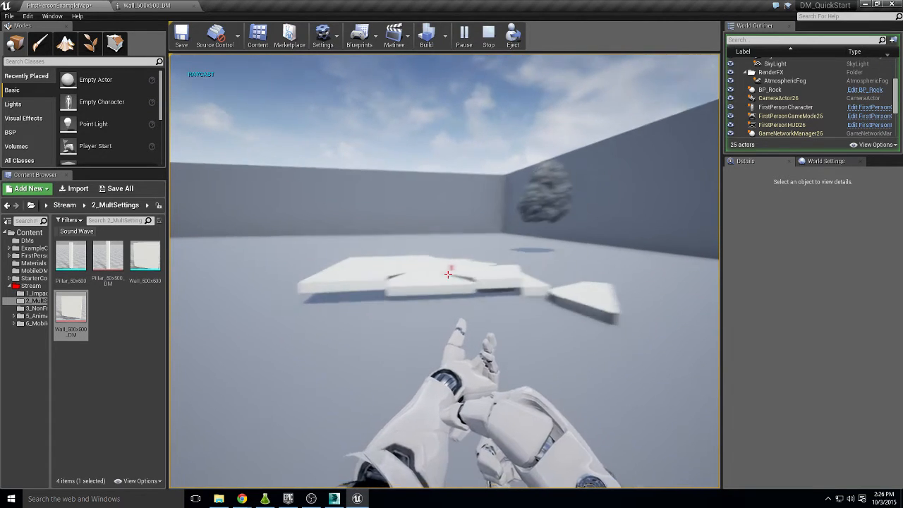
key("w")
key("a")
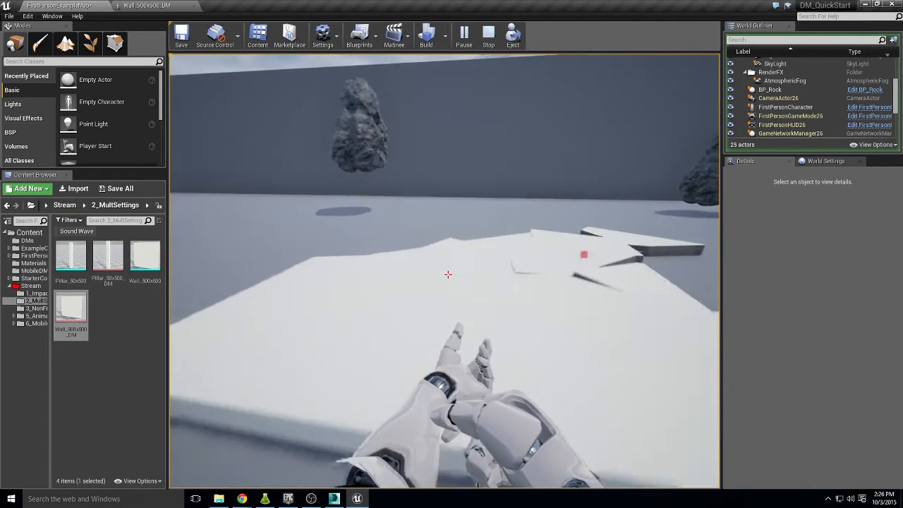
key("s")
left_click(448, 274)
key("d")
left_click(448, 274)
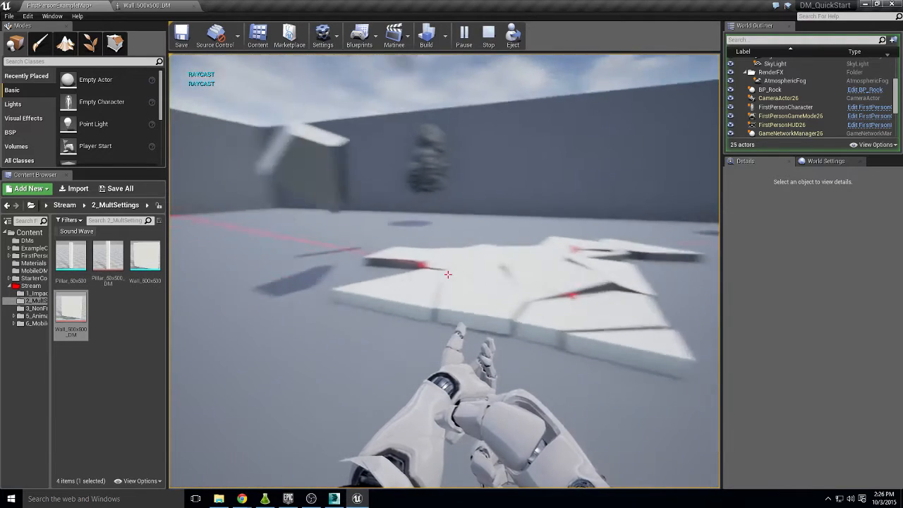
key("w")
key("s")
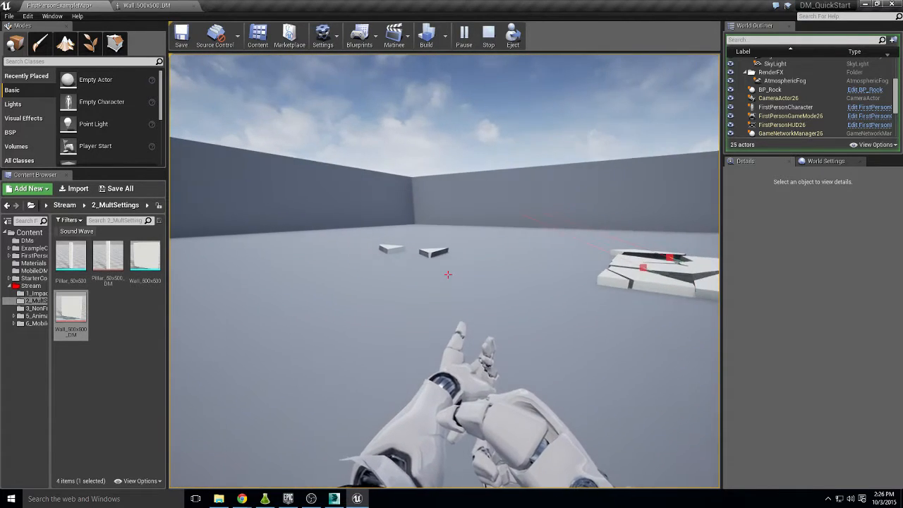
key("Escape")
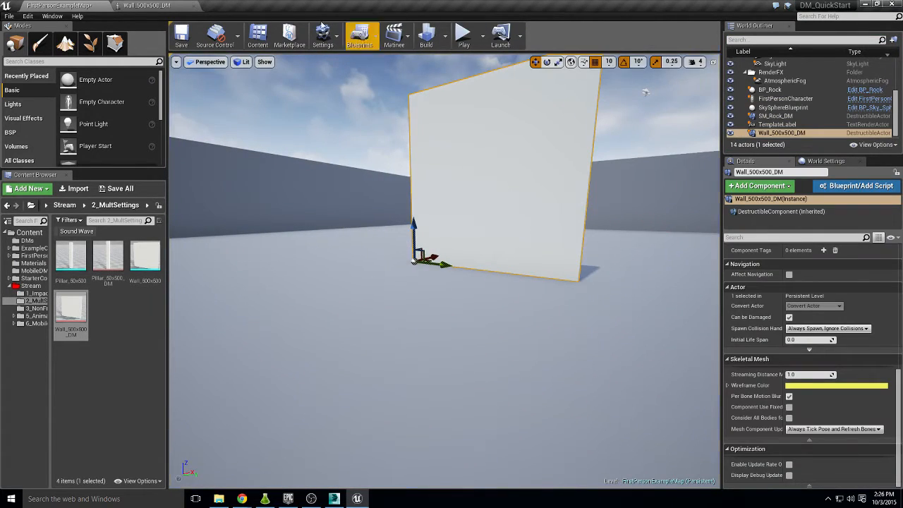
- Enable World Support in the flags of Wall_500x500_DM, save the asset and return to the level
left_click(146, 6)
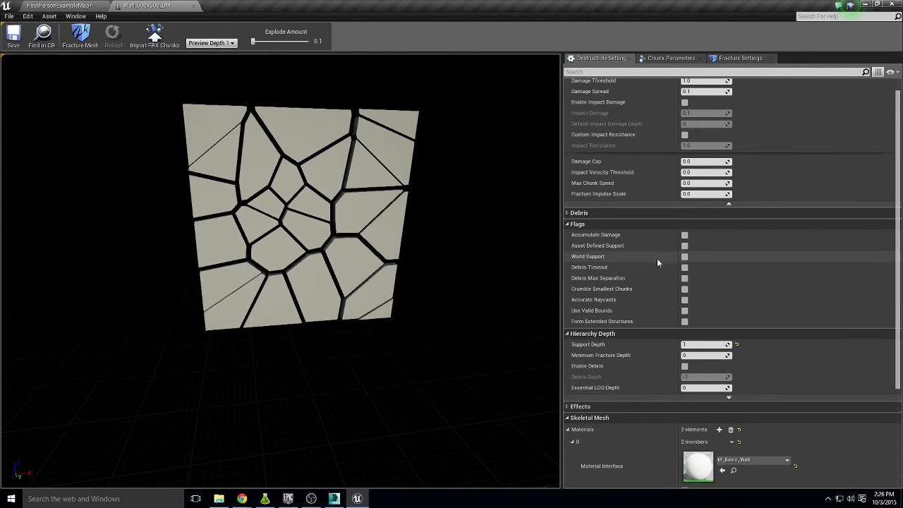
left_click(684, 257)
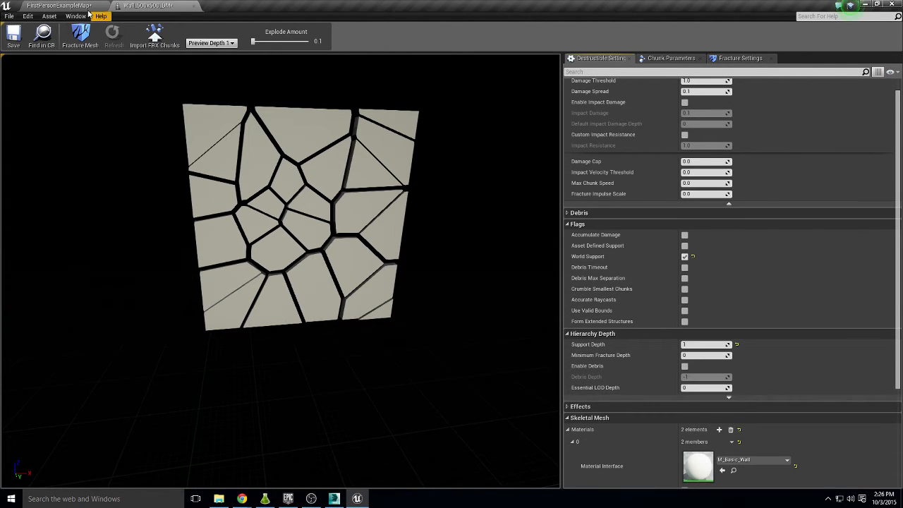
left_click(52, 5)
left_click(144, 5)
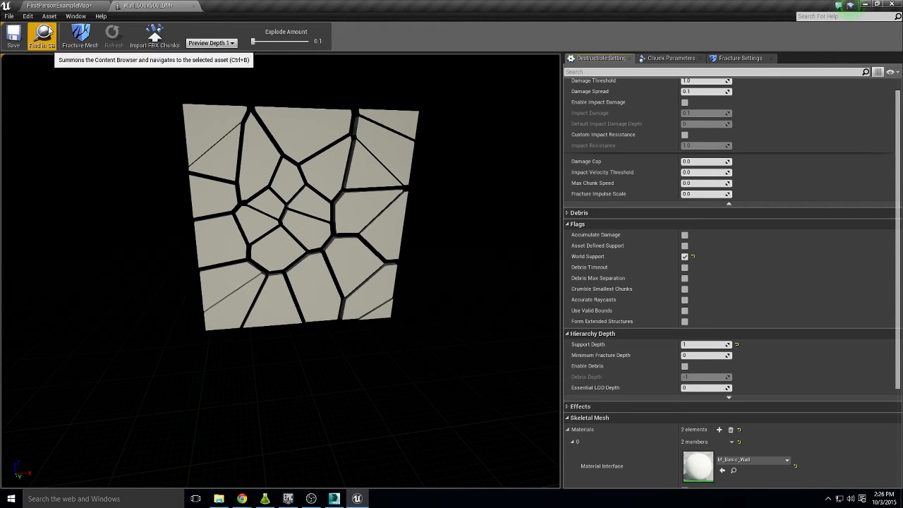
left_click(56, 5)
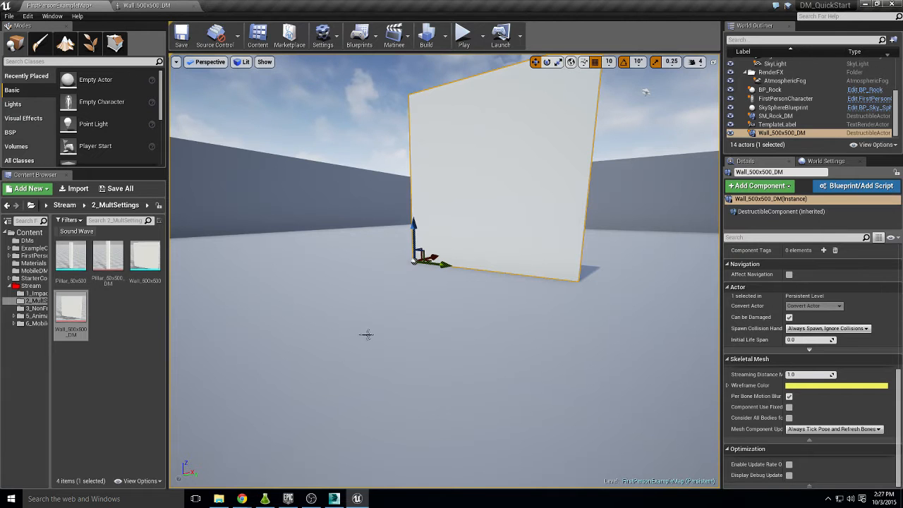
- Play-test Wall_500x500_DM raised above the floor with World Support enabled, and snap it back down to the floor
left_click_drag(411, 249, 422, 165)
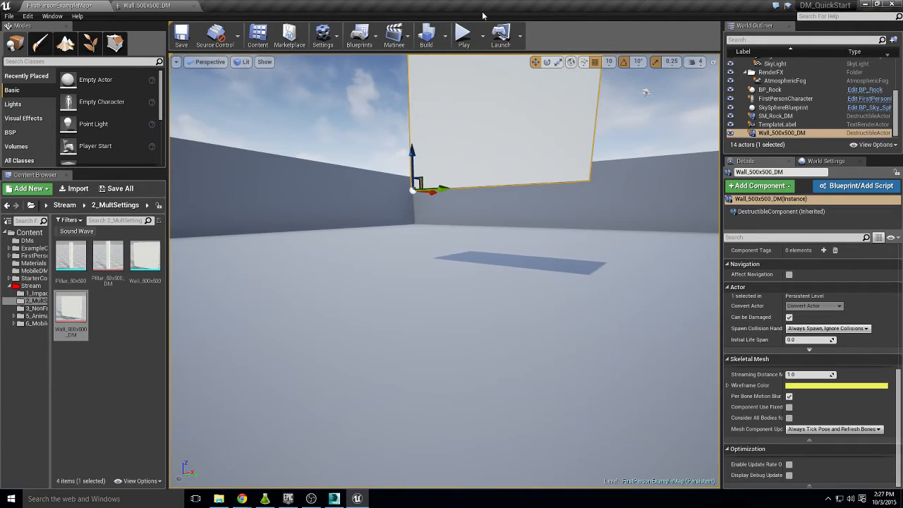
left_click(462, 33)
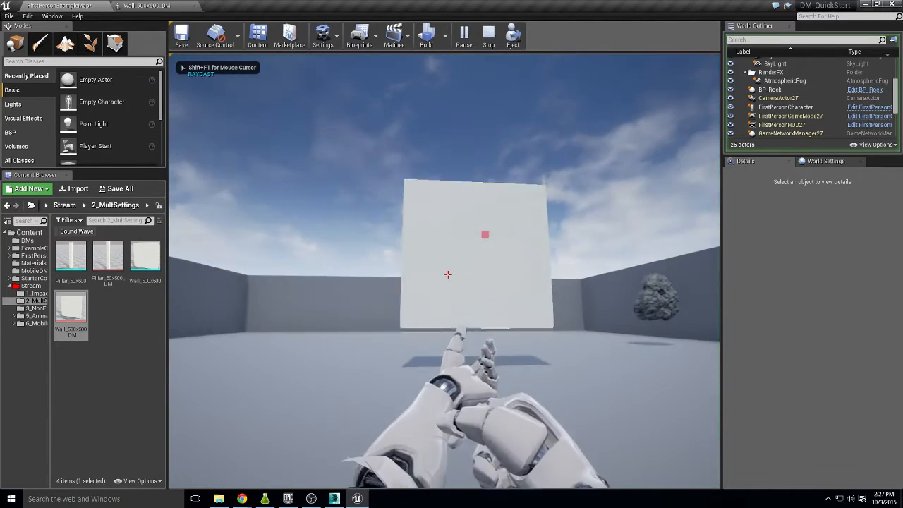
left_click(448, 274)
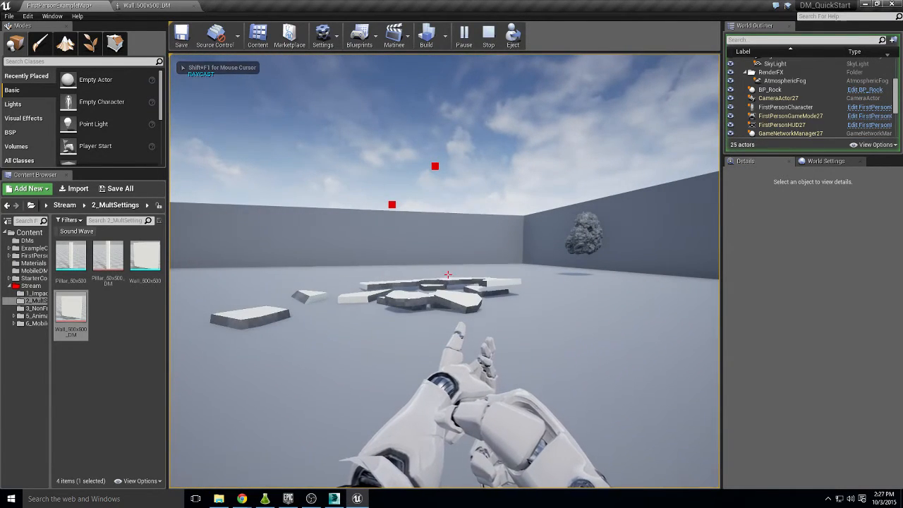
key("Escape")
key("End")
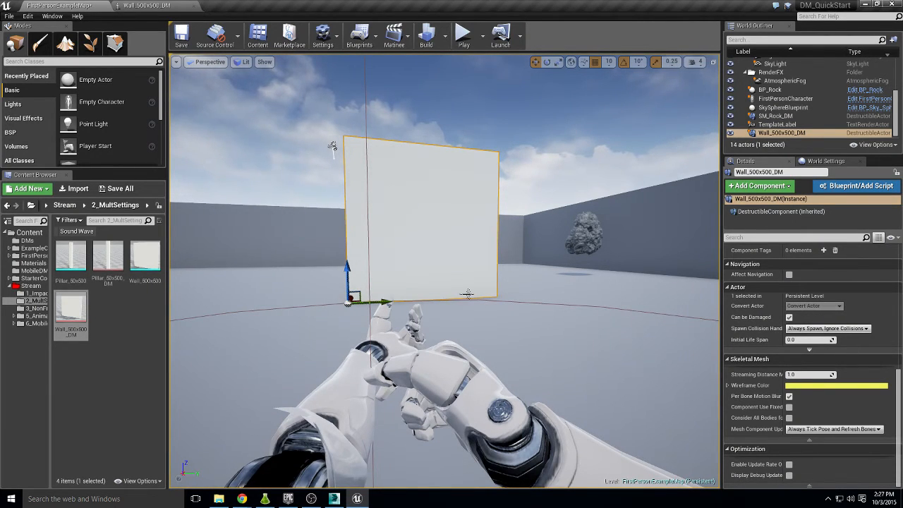
- Start a play-test with the wall resting on the floor, shoot along its upper part and approach it
left_click(457, 39)
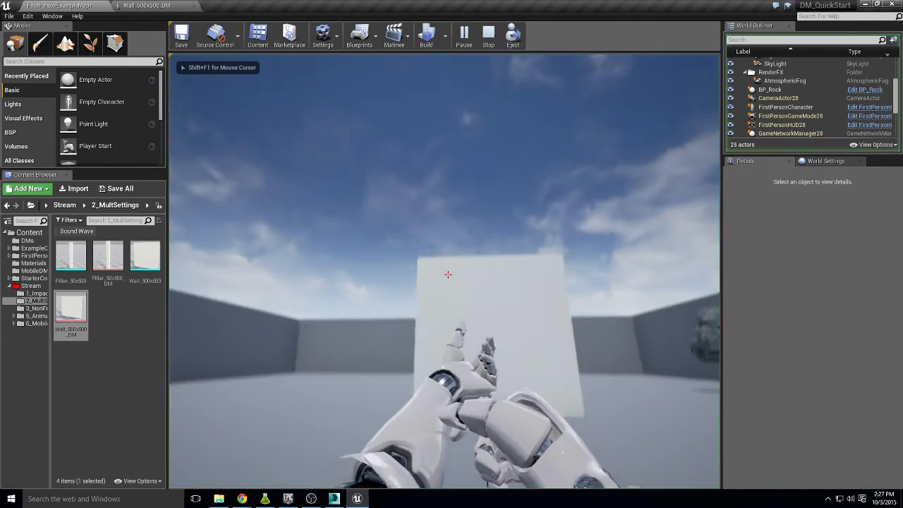
left_click(446, 273)
left_click(446, 274)
left_click(446, 274)
left_click(446, 274)
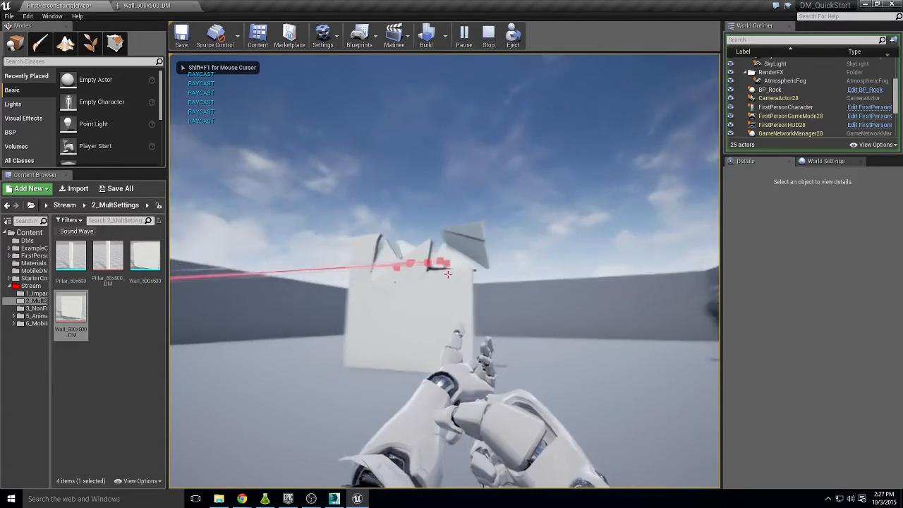
left_click(448, 274)
key("w")
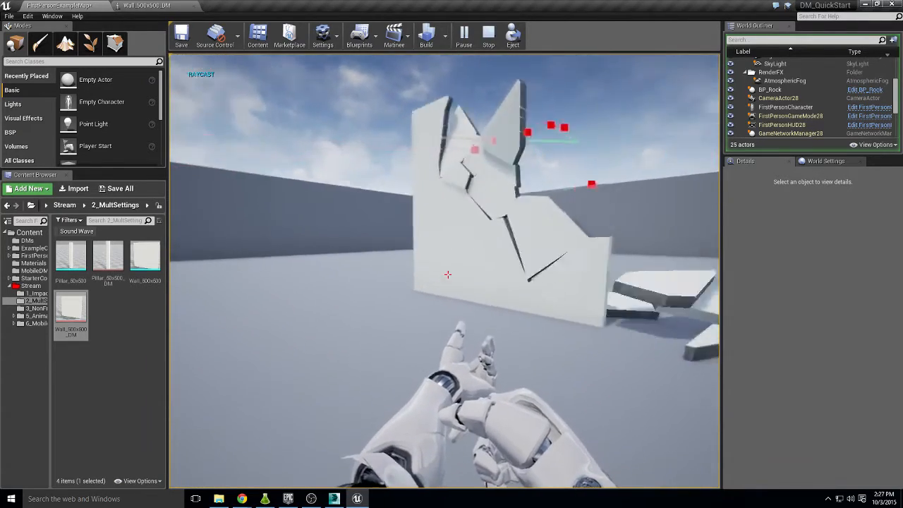
key("w")
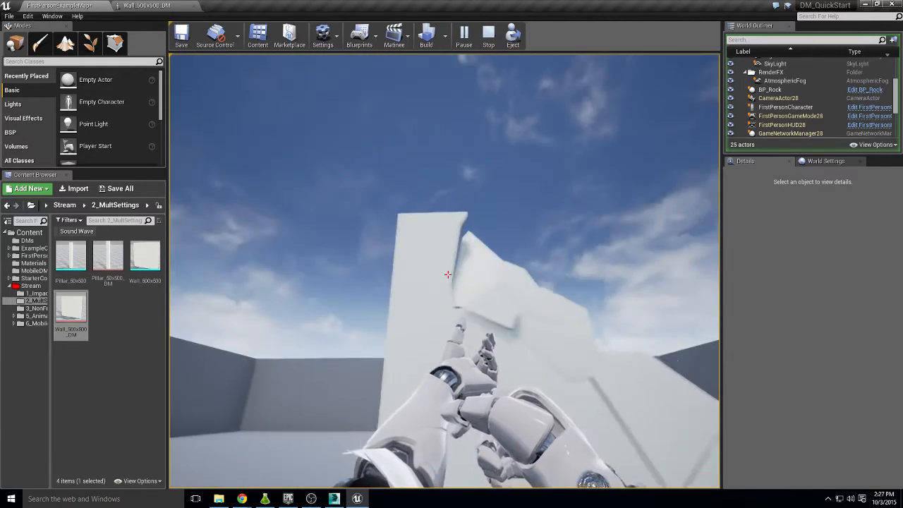
- Shoot the remaining standing part of the wall from different distances and end the play session
left_click(447, 275)
key("s")
left_click(448, 274)
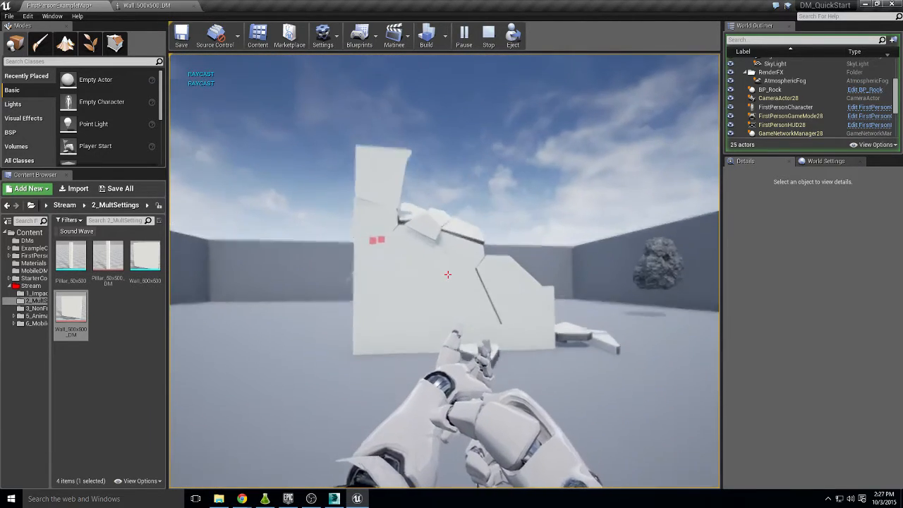
left_click(448, 274)
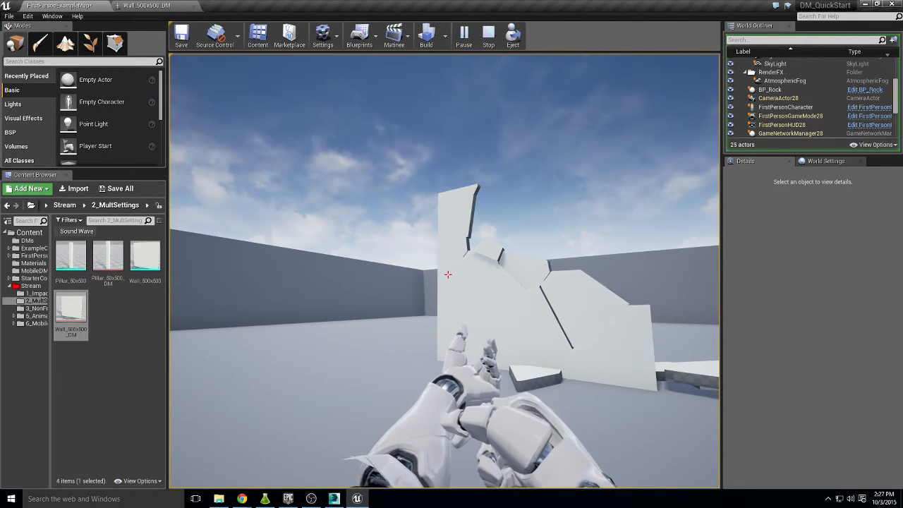
left_click(448, 275)
left_click(448, 274)
left_click(448, 274)
key("d")
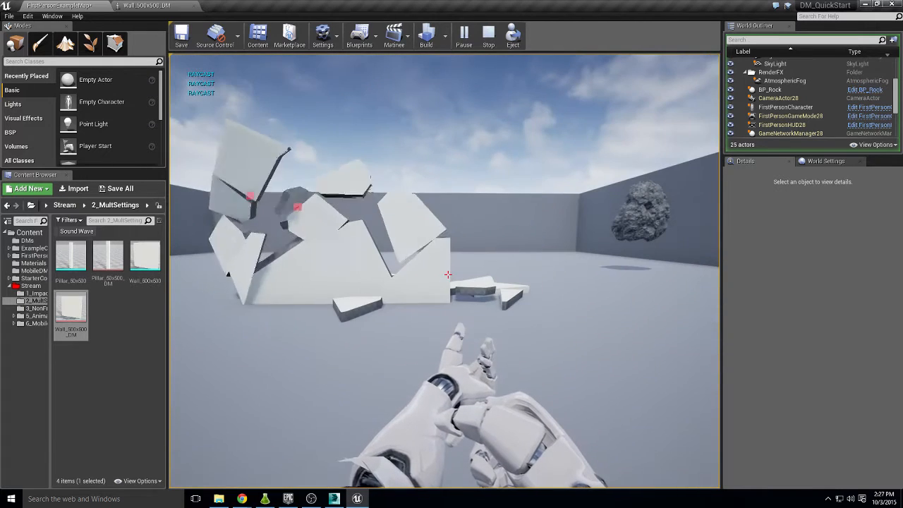
key("Escape")
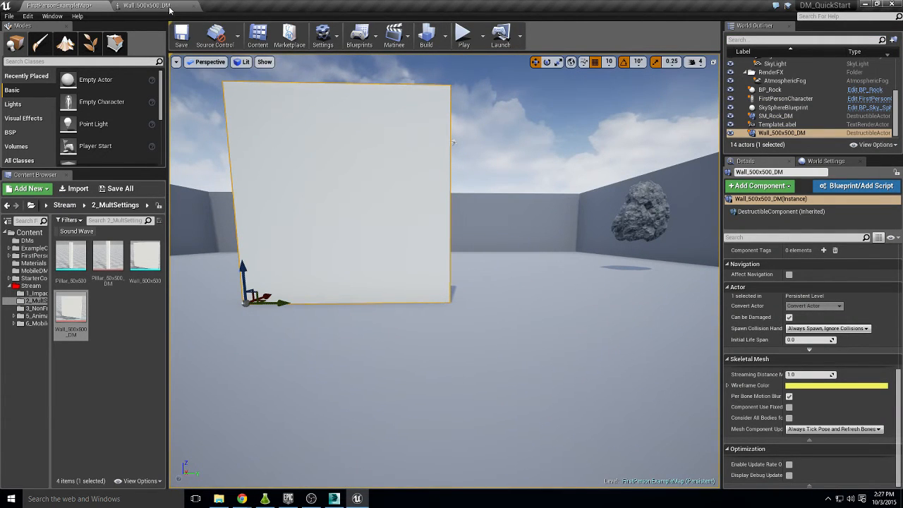
- Play-test Wall_500x500_DM once more, shooting its middle and sides to break out chunks, and end the session
left_click(463, 35)
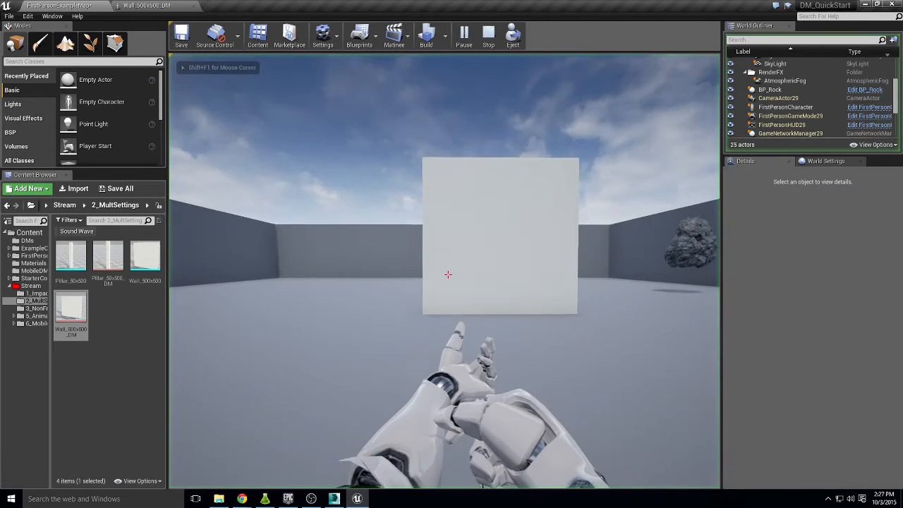
key("d")
left_click(448, 275)
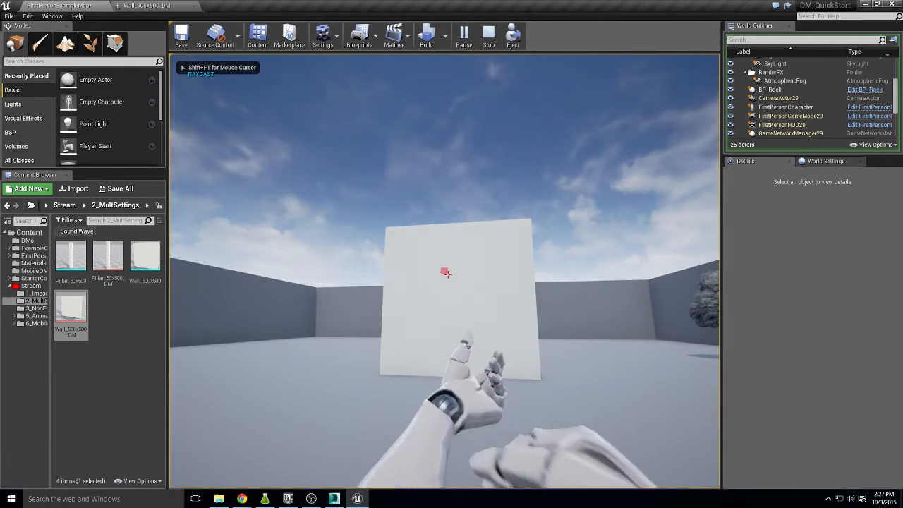
key("d")
left_click(448, 275)
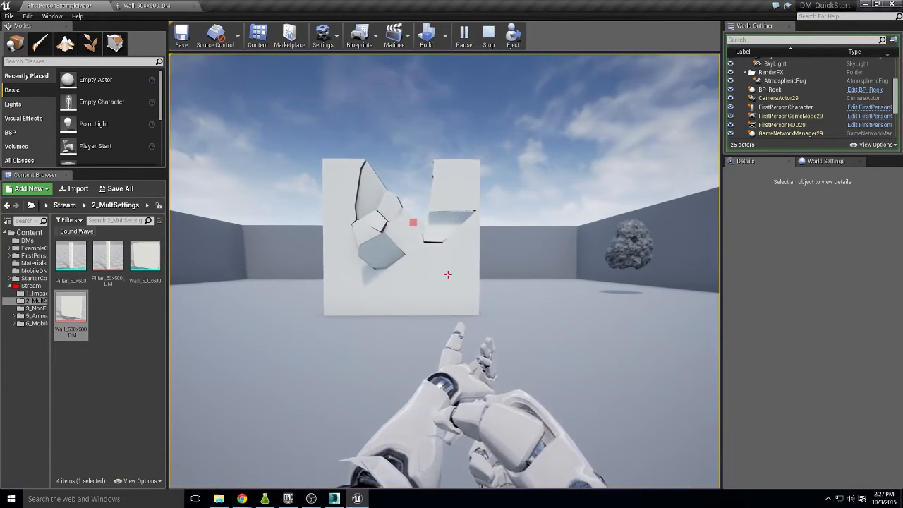
left_click(447, 275)
left_click(447, 274)
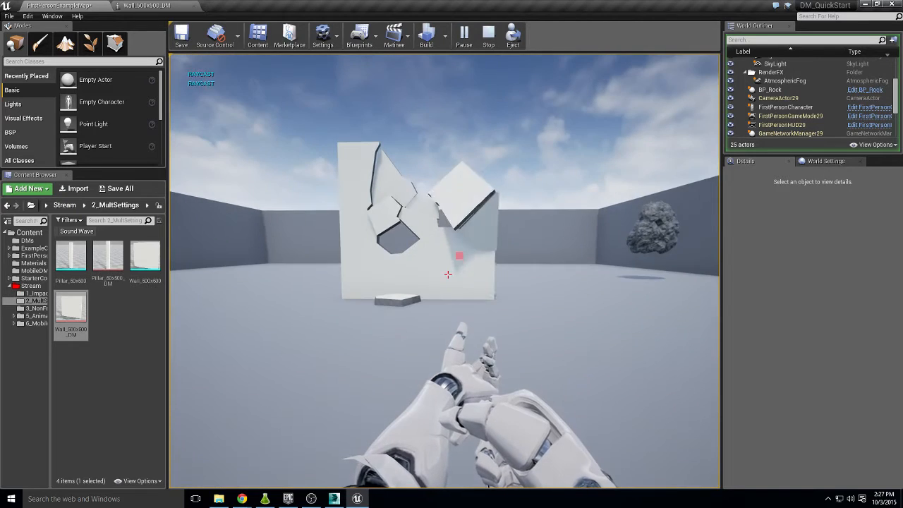
left_click(448, 275)
left_click(448, 274)
left_click(448, 274)
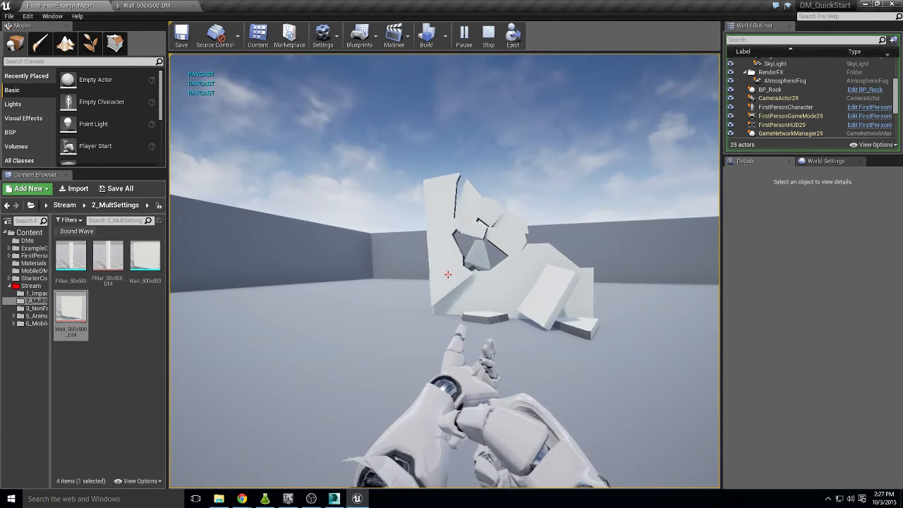
key("Escape")
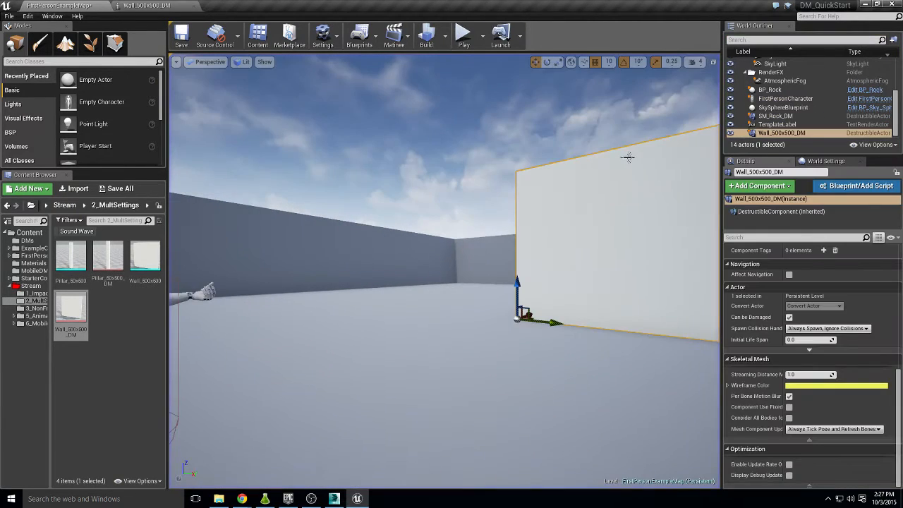
- Set the Damage Spread of Wall_500x500_DM to 0.001 in its destructible settings
left_click(161, 7)
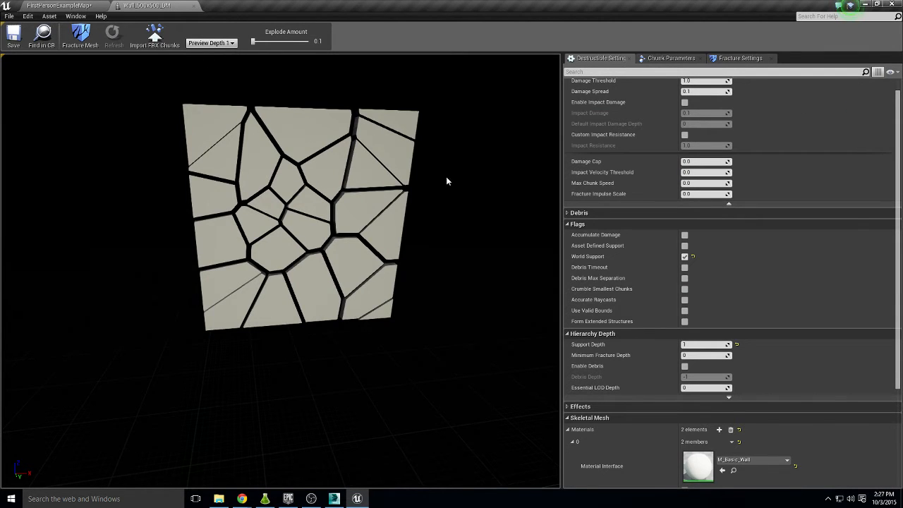
scroll(660, 108, "up", 1)
left_click(702, 106)
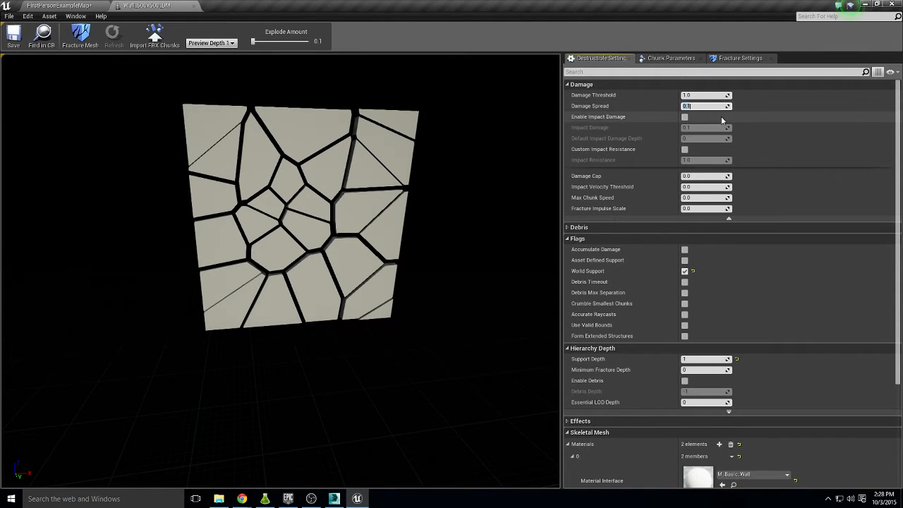
type(".001")
key("Return")
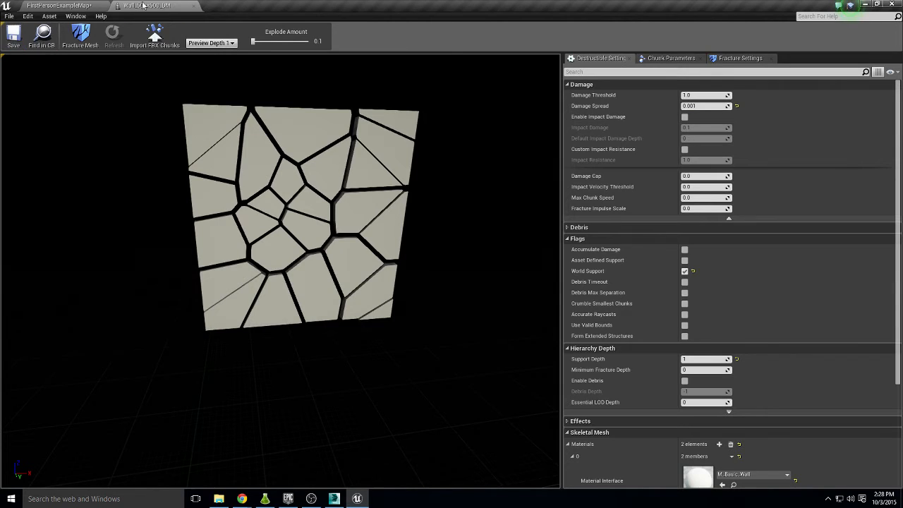
- Play-test the level with the reduced Damage Spread, shoot the wall's right side repeatedly, and end the session
left_click(101, 7)
left_click(462, 35)
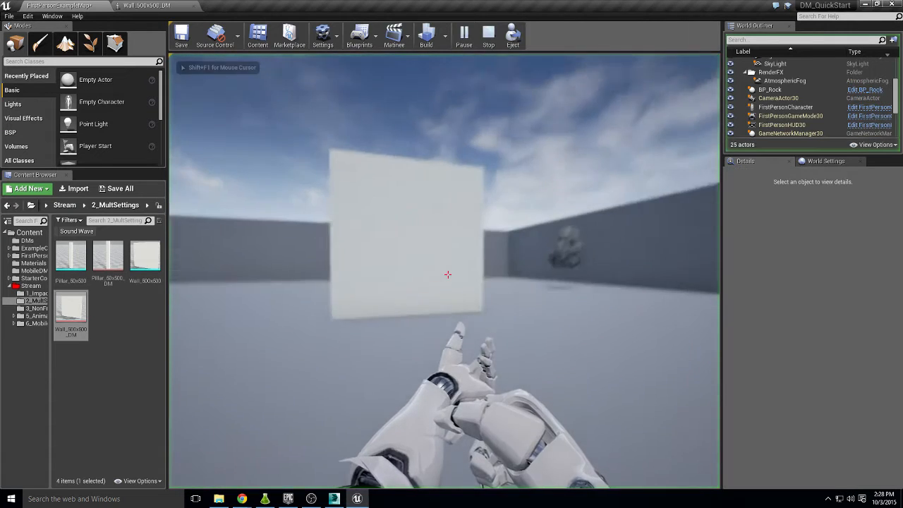
left_click(446, 274)
left_click(448, 274)
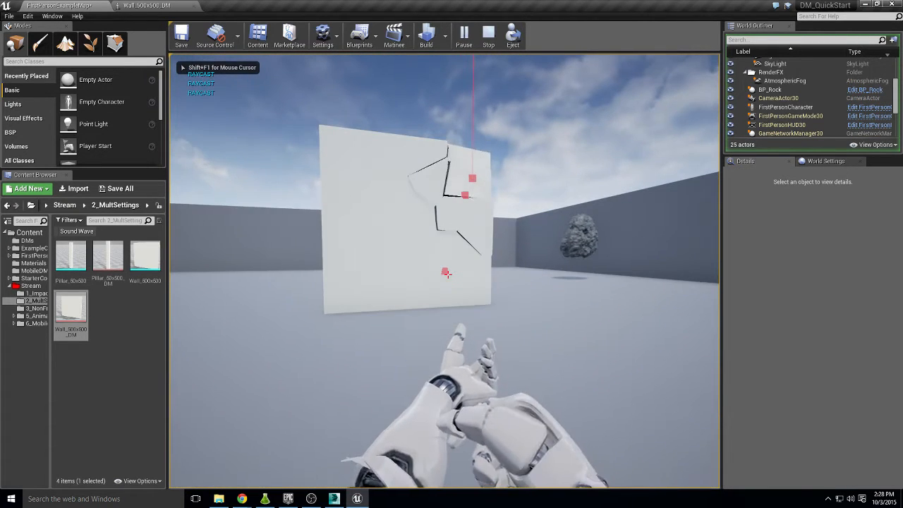
left_click(448, 274)
left_click(448, 275)
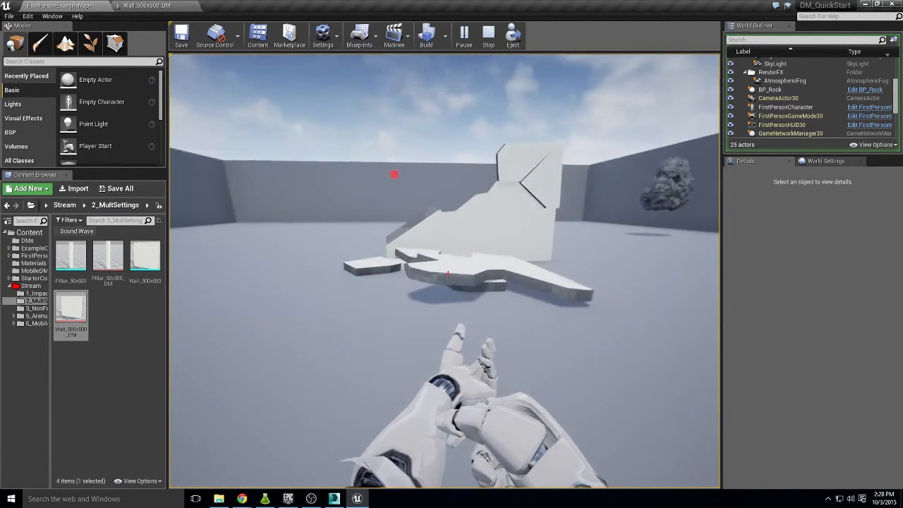
key("d")
key("Escape")
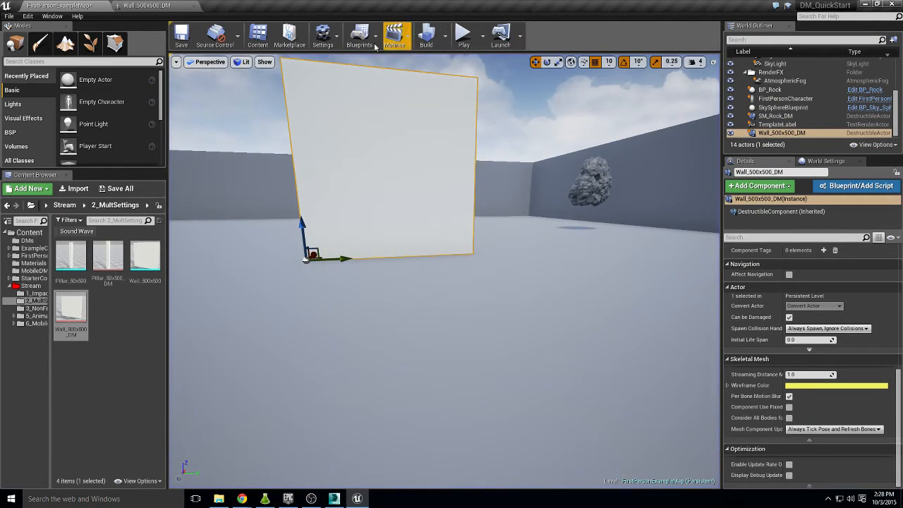
- Revisit the wall's Damage Spread value, and start another play-test, shooting the wall's upper right corner and middle
left_click(160, 5)
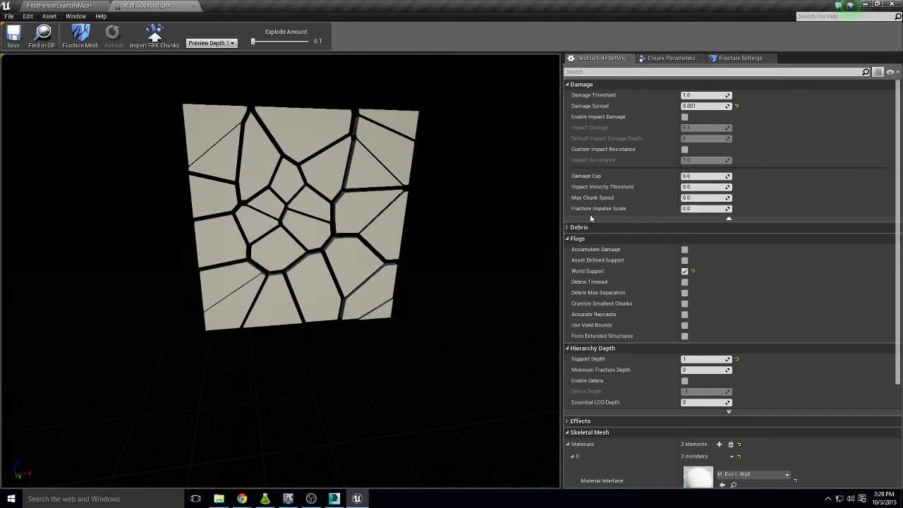
left_click(702, 106)
left_click(85, 6)
left_click(464, 33)
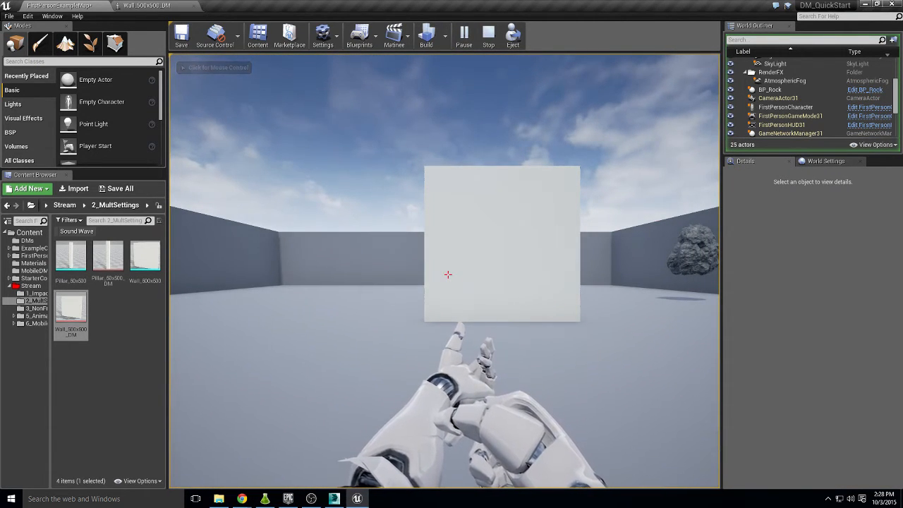
left_click(448, 274)
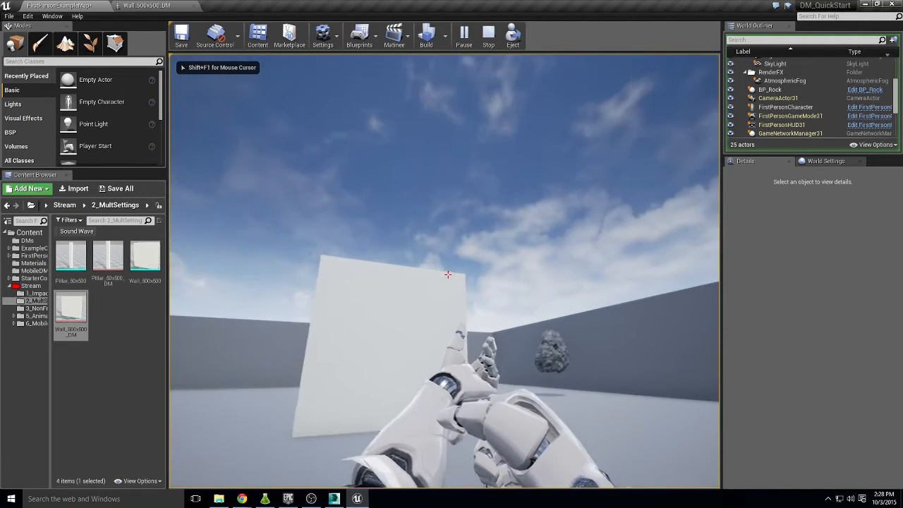
left_click(448, 274)
left_click(448, 275)
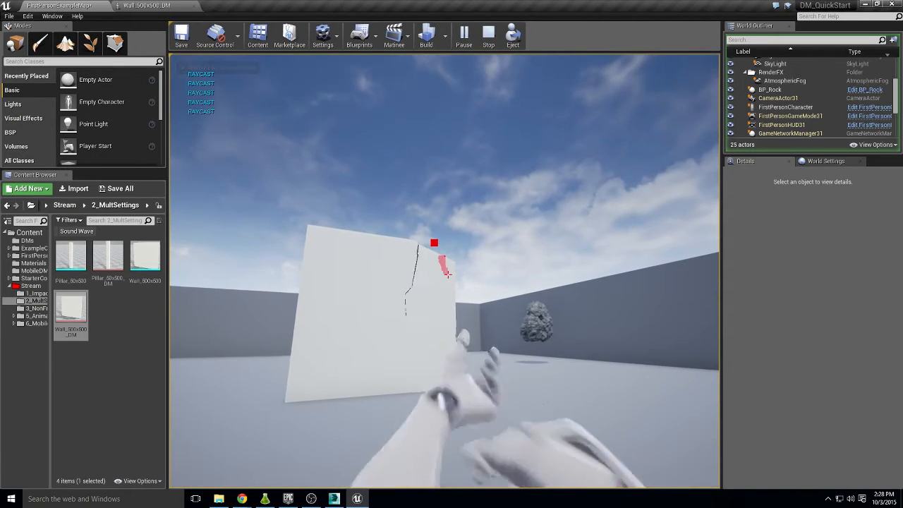
left_click(448, 275)
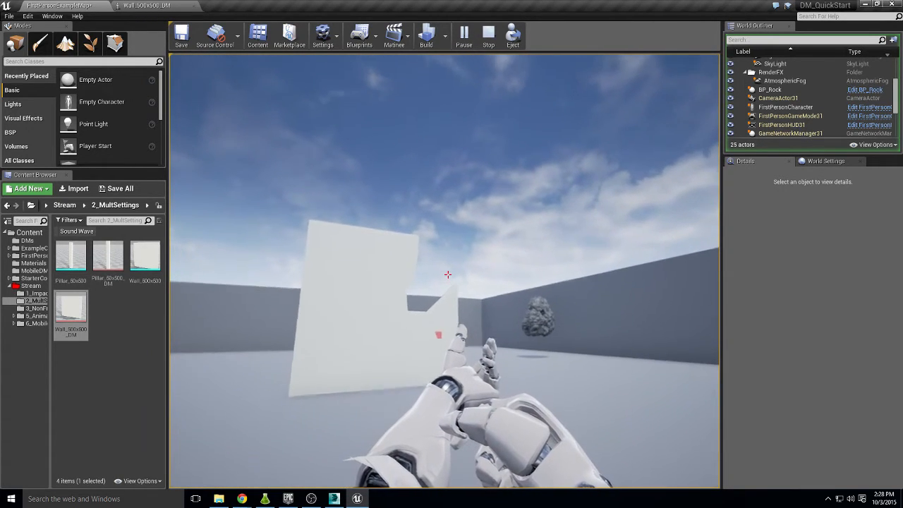
left_click(446, 274)
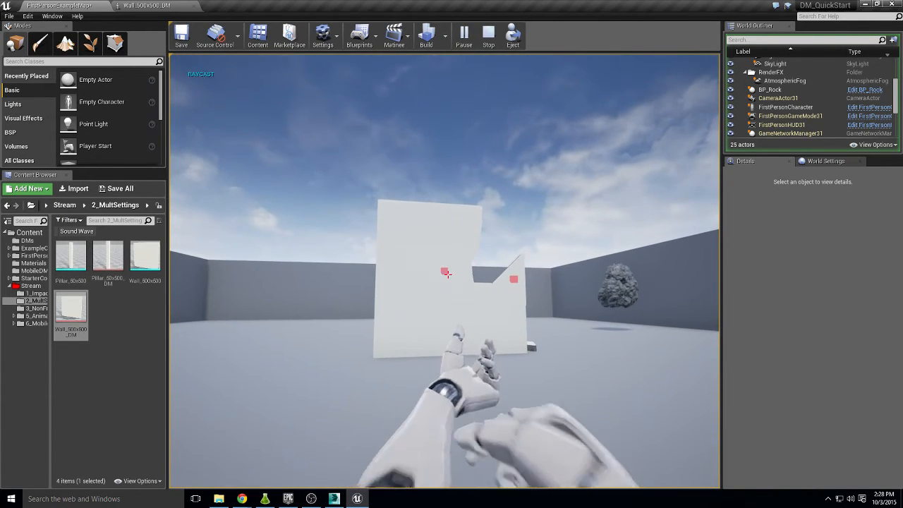
left_click(446, 273)
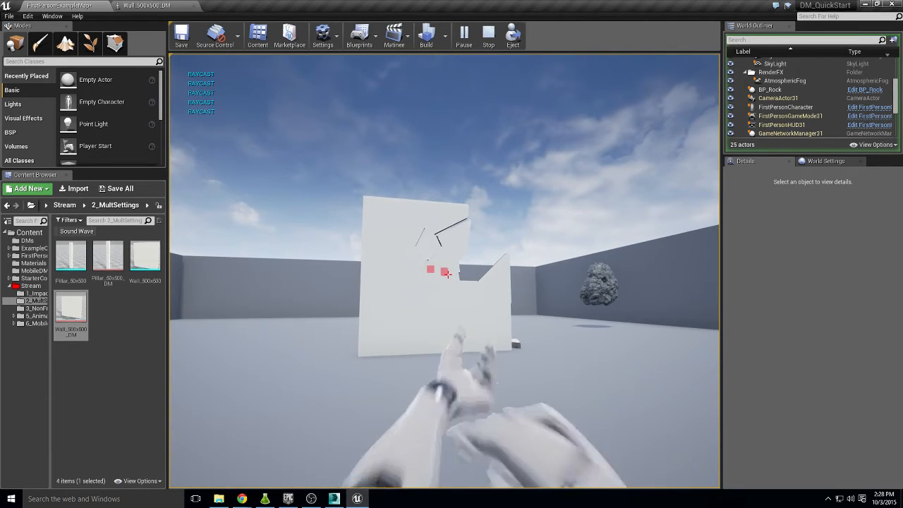
- Show the physics collision outlines in the running game with the pxvis console command, and inspect the damaged wall from several sides
key("shift+F1")
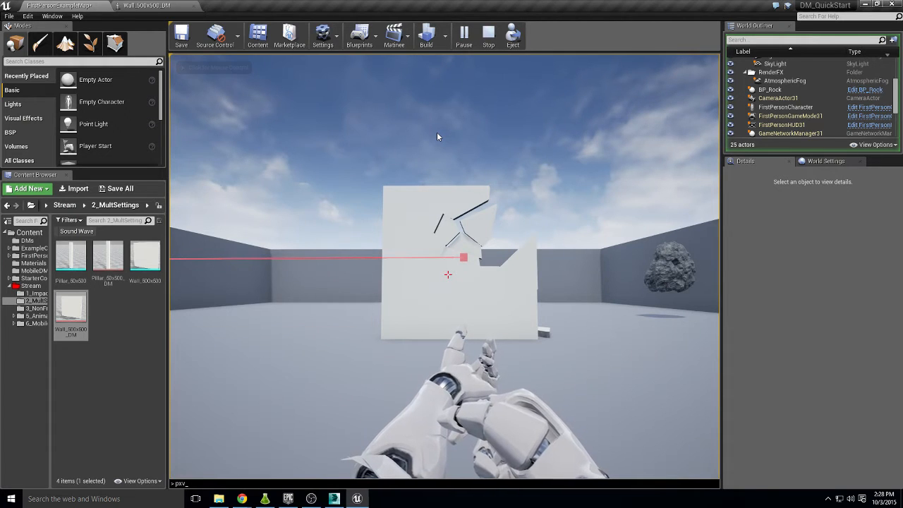
type("on")
key("Return")
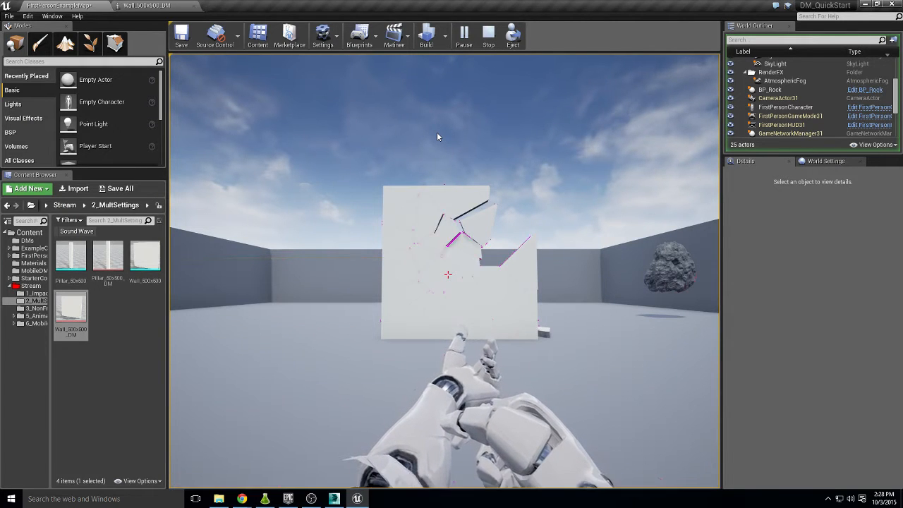
left_click(436, 137)
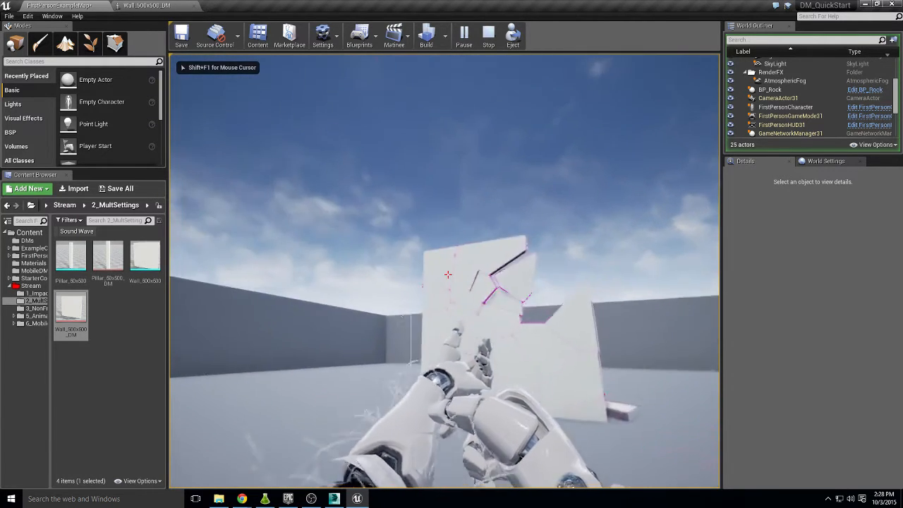
key("w")
key("a")
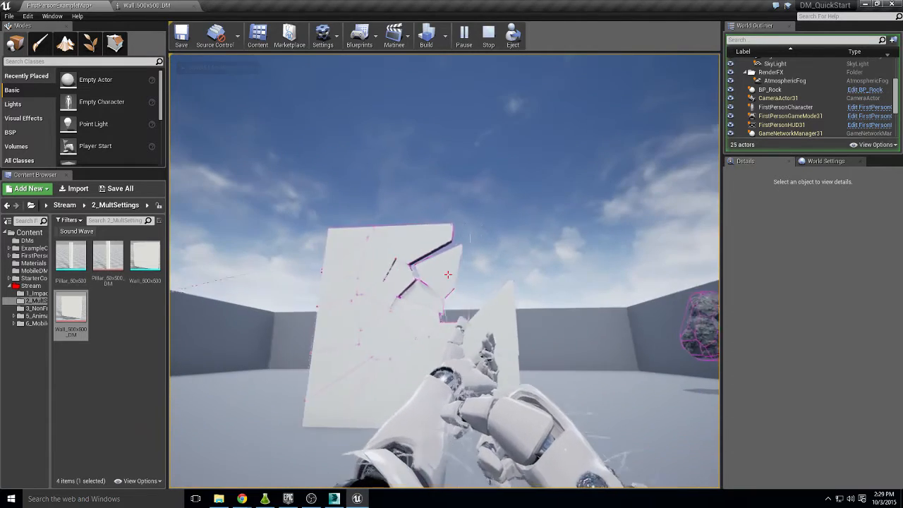
key("w")
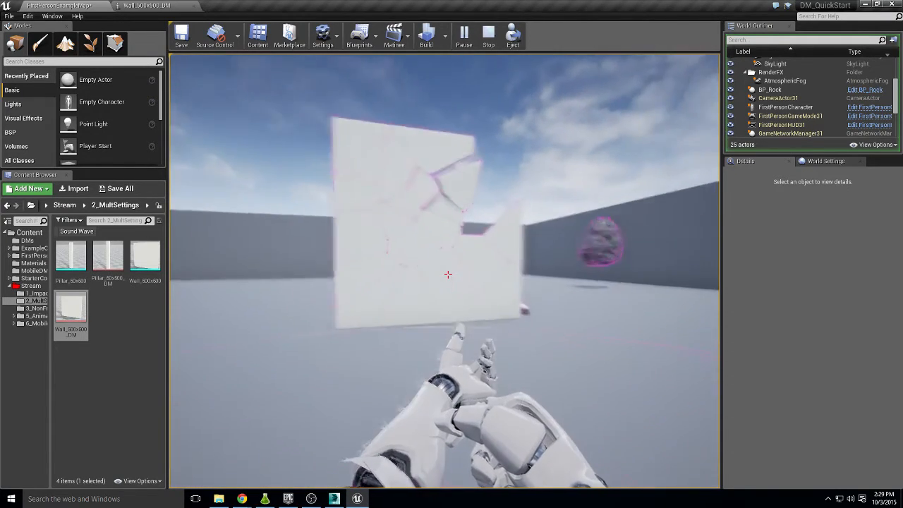
key("s")
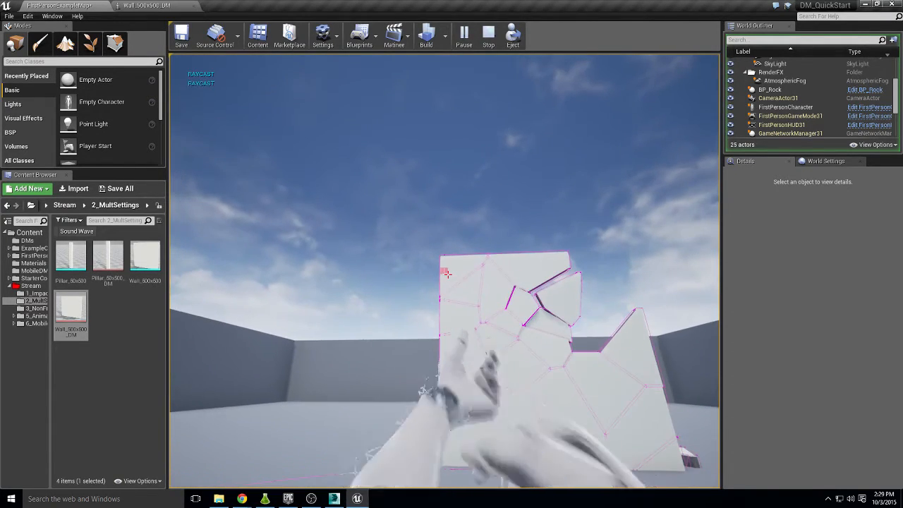
- Shoot the wall's upper left corner with collision outlines shown, back away to watch the chunks fall, and end the session
left_click(447, 273)
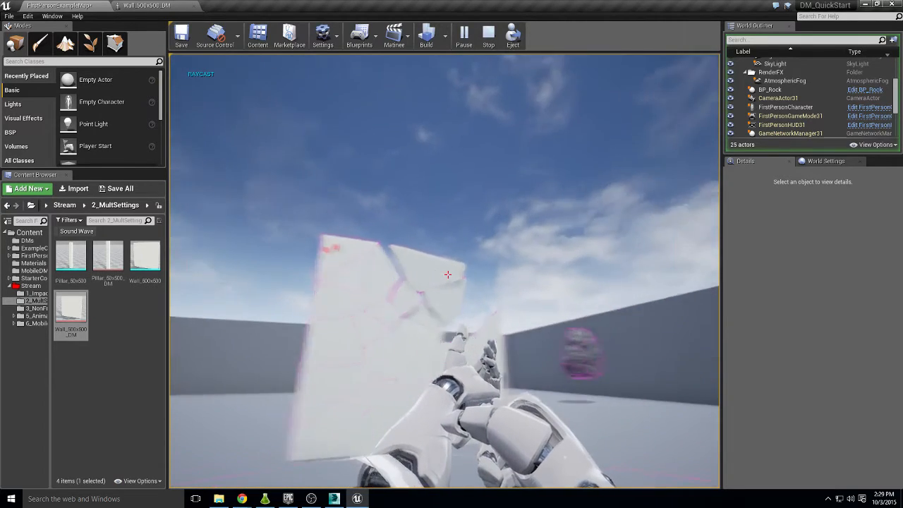
key("s")
left_click(447, 274)
left_click(447, 274)
left_click(447, 273)
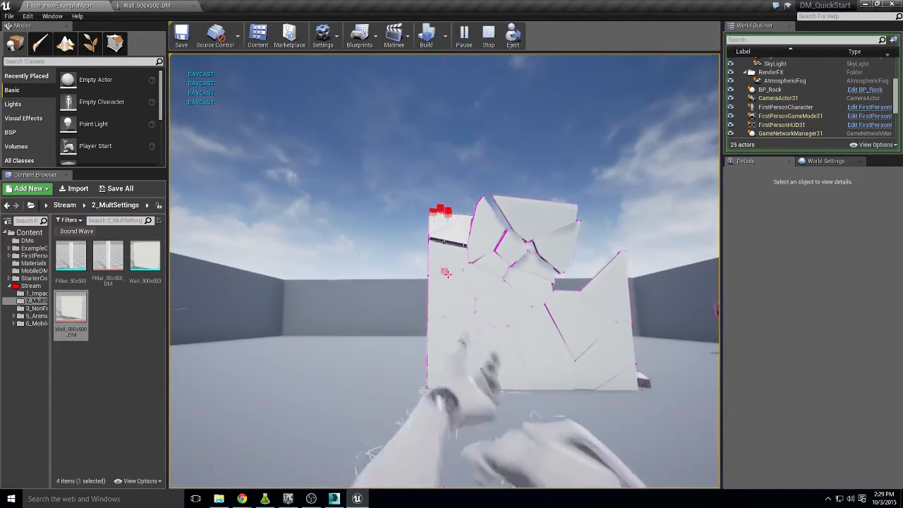
key("s")
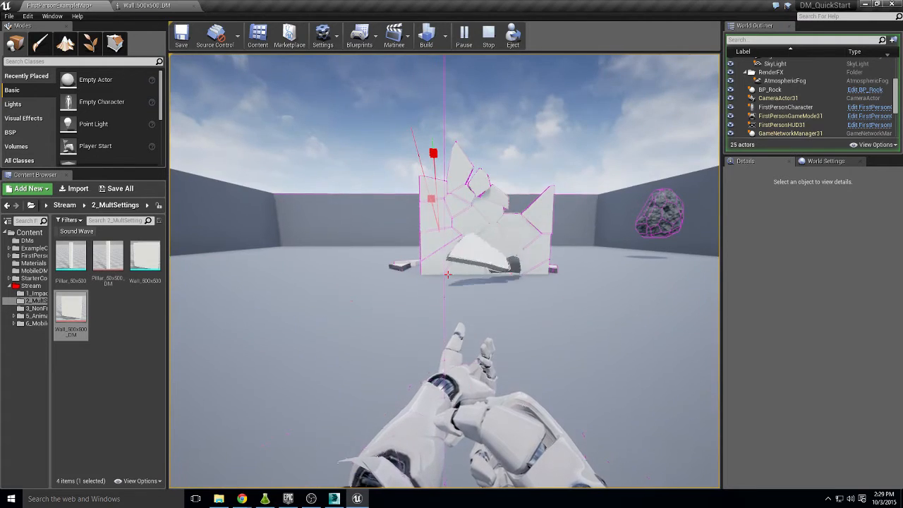
key("w")
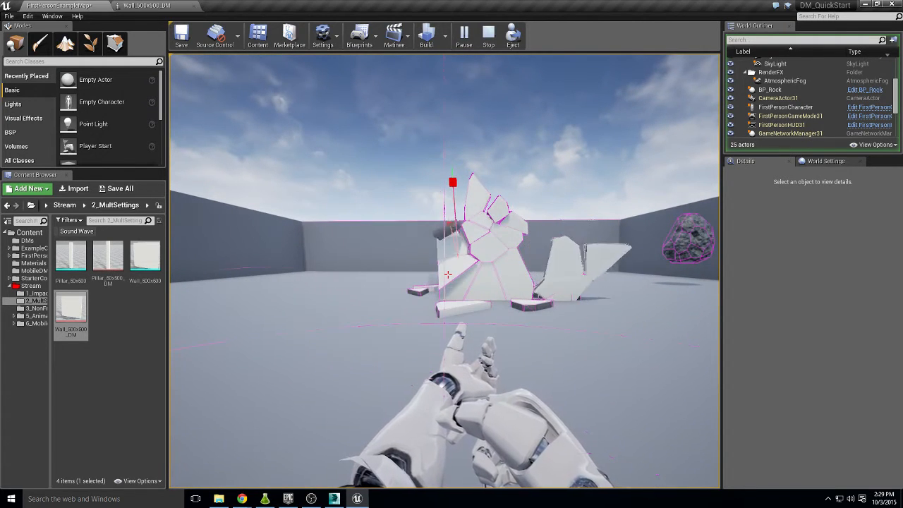
key("Escape")
- Start a new play-test, run the console command pxvis collision, and examine the chunk outlines on the wall from different angles
mouse_move(547, 245)
right_mouse_down()
mouse_move(547, 283)
mouse_move(548, 252)
right_mouse_up()
key("w")
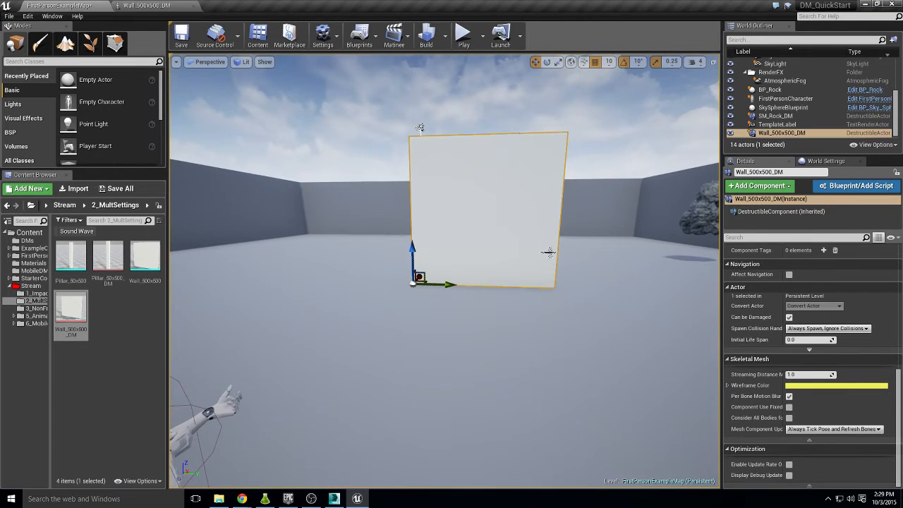
left_click(464, 37)
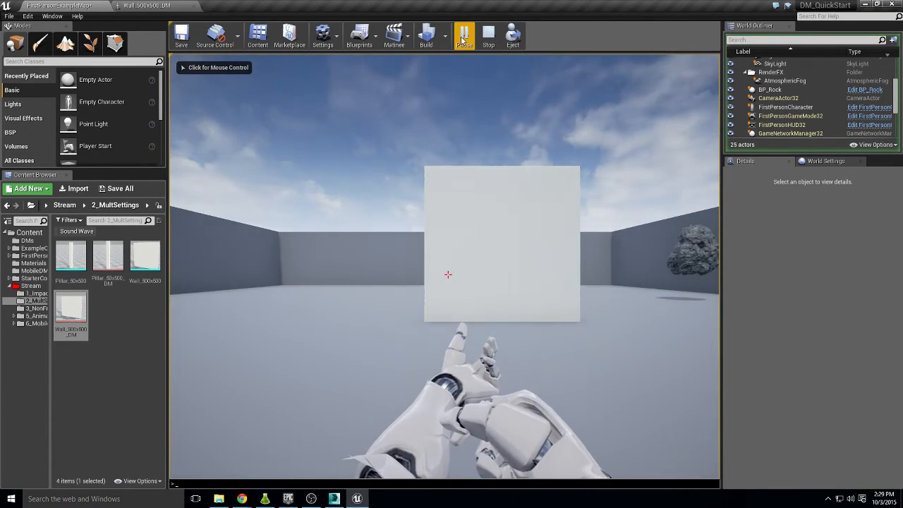
type("pxvis collision")
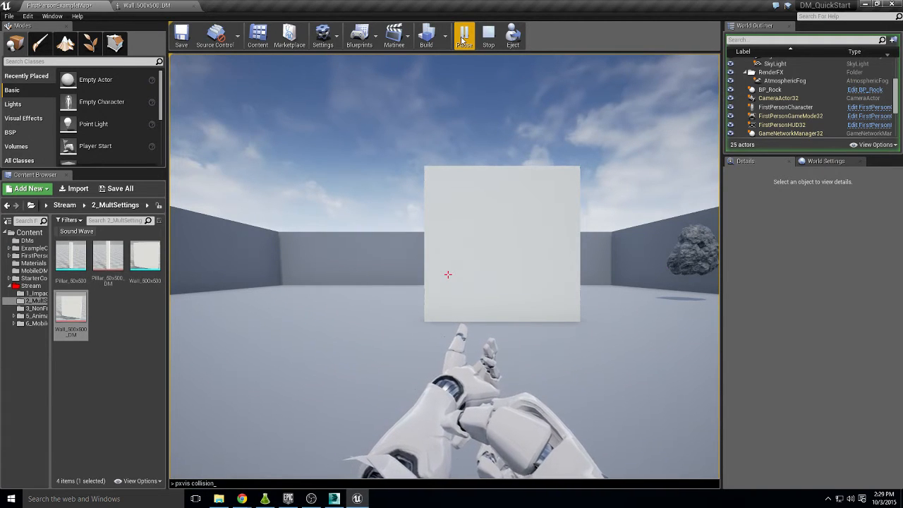
key("Return")
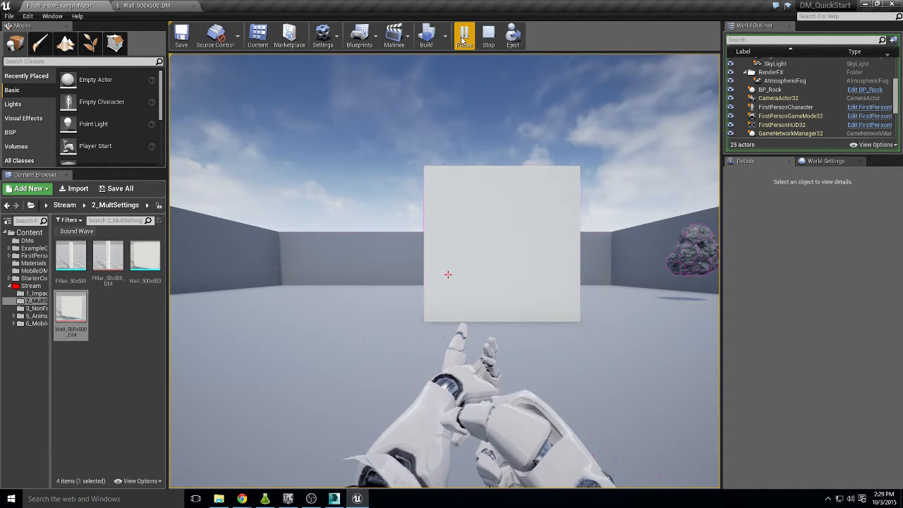
left_click(428, 114)
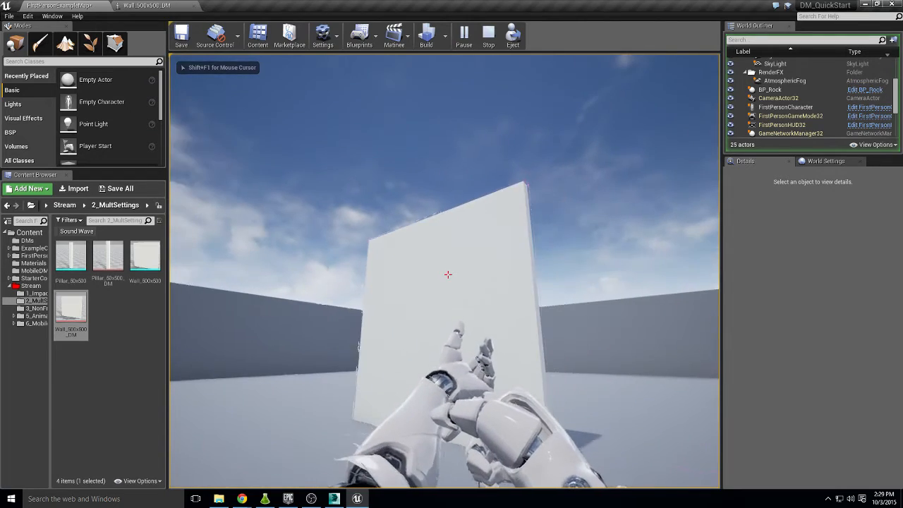
left_click(448, 274)
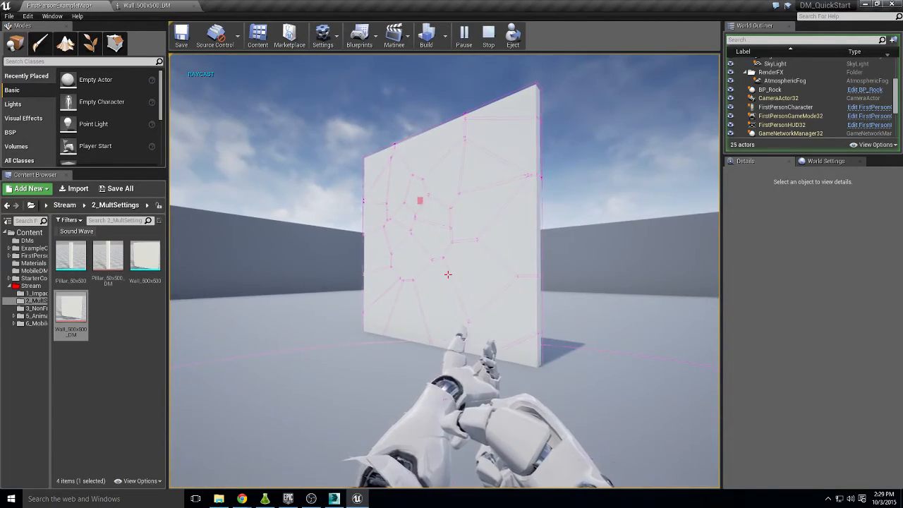
key("a")
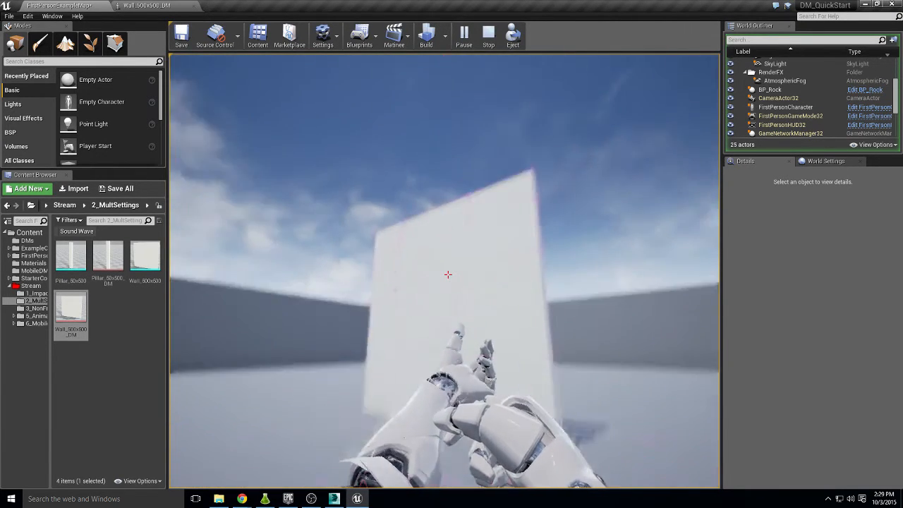
key("a")
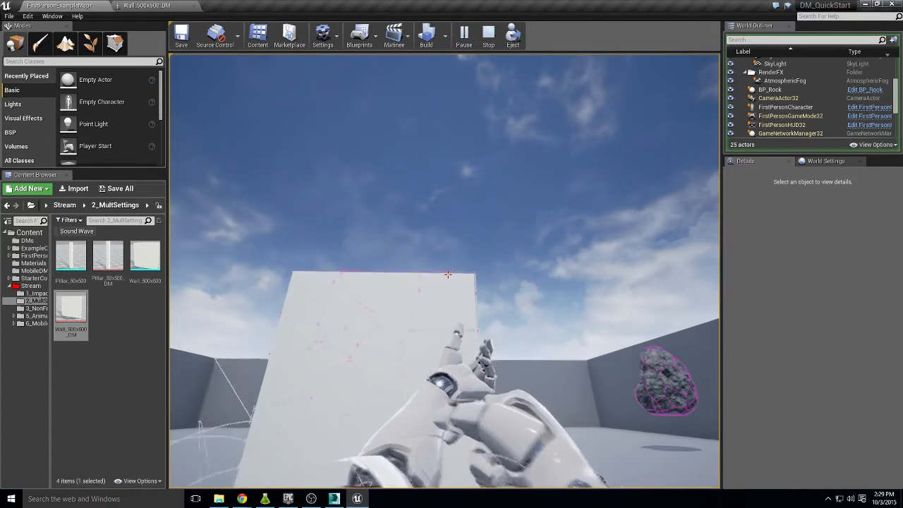
- Shoot the outlined wall's upper right corner repeatedly to break out chunks, and end the play session
left_click(448, 274)
left_click(446, 273)
left_click(445, 273)
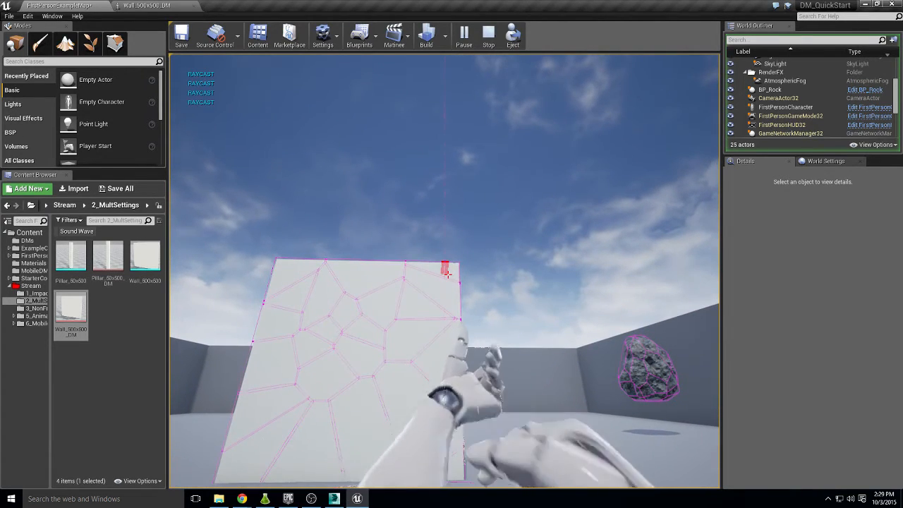
left_click(445, 274)
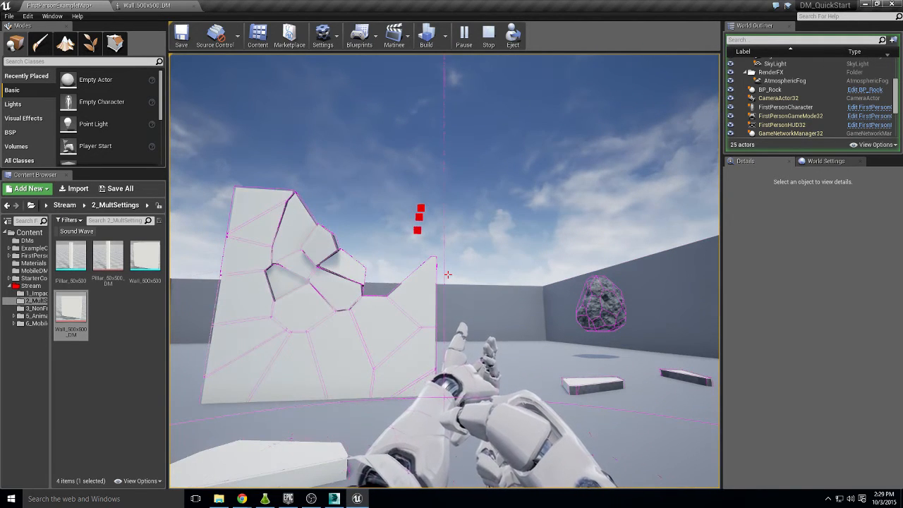
key("Escape")
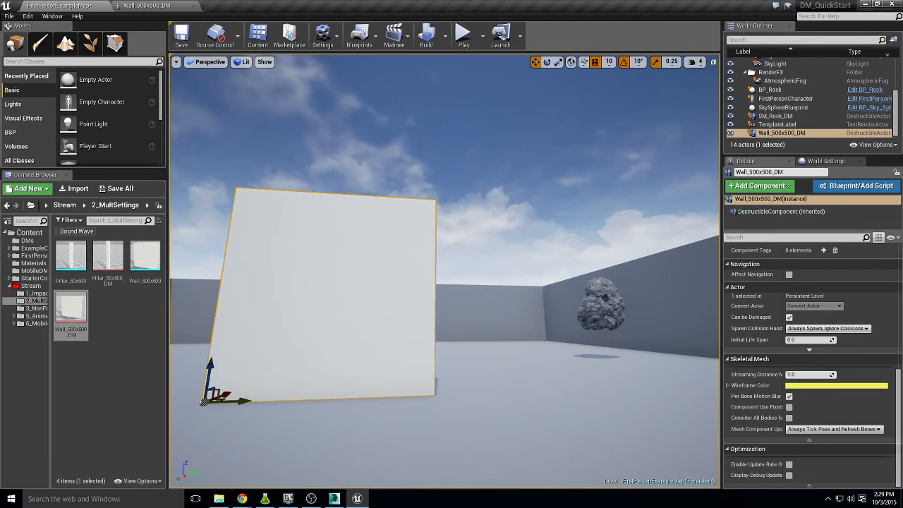
- Open the FirstPersonCharacter blueprint from the FirstPersonBP Blueprints folder
left_click(144, 5)
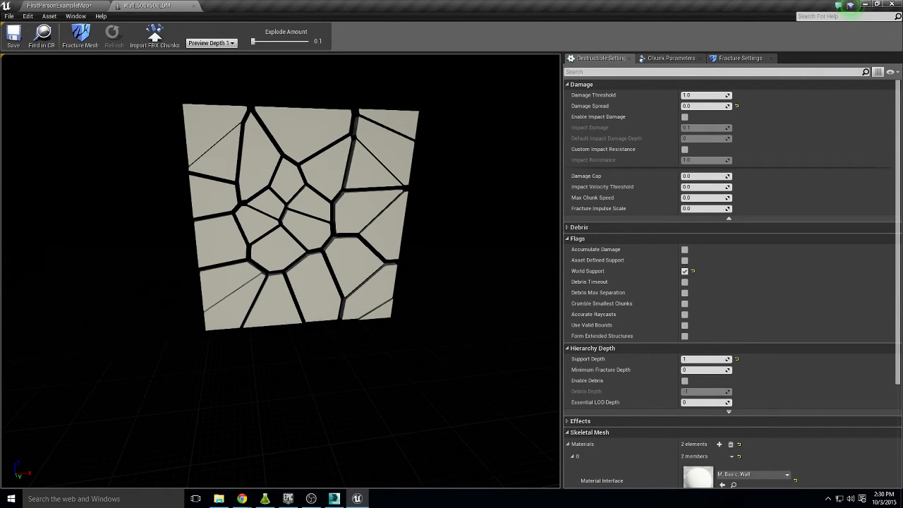
left_click(41, 7)
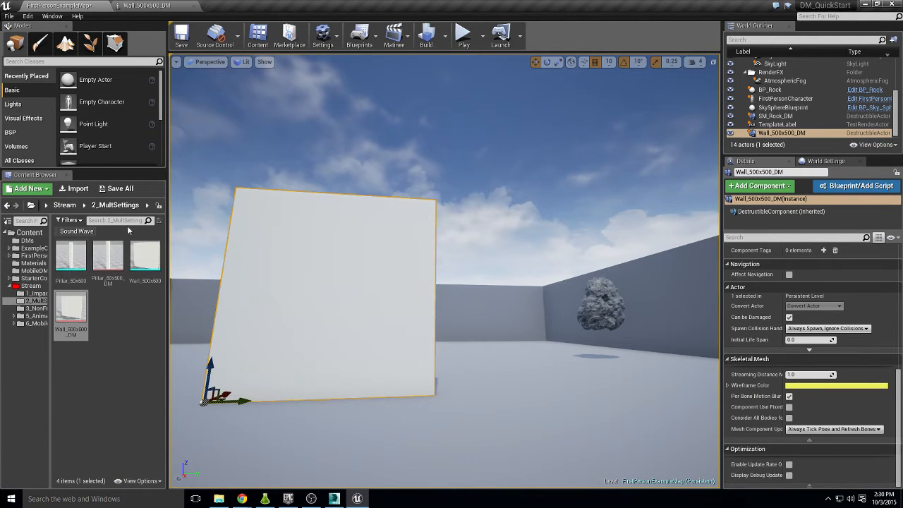
left_click(34, 255)
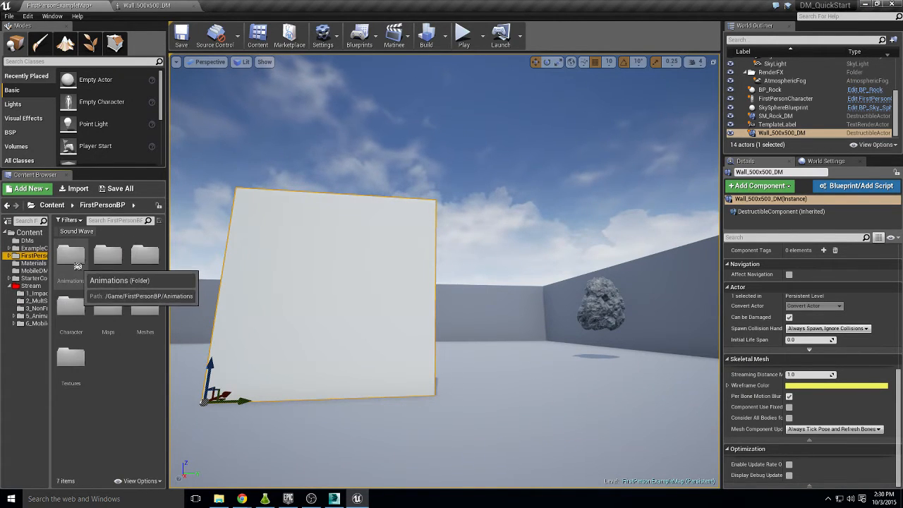
double_click(144, 256)
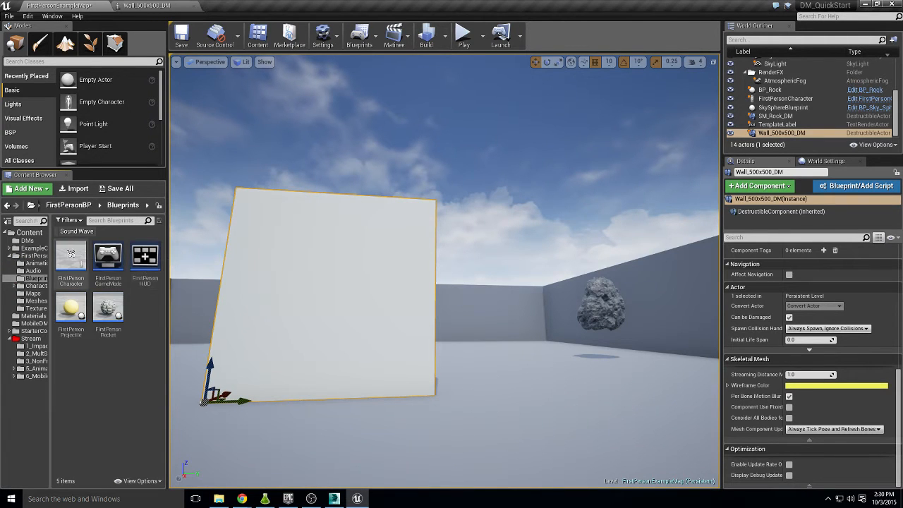
double_click(80, 267)
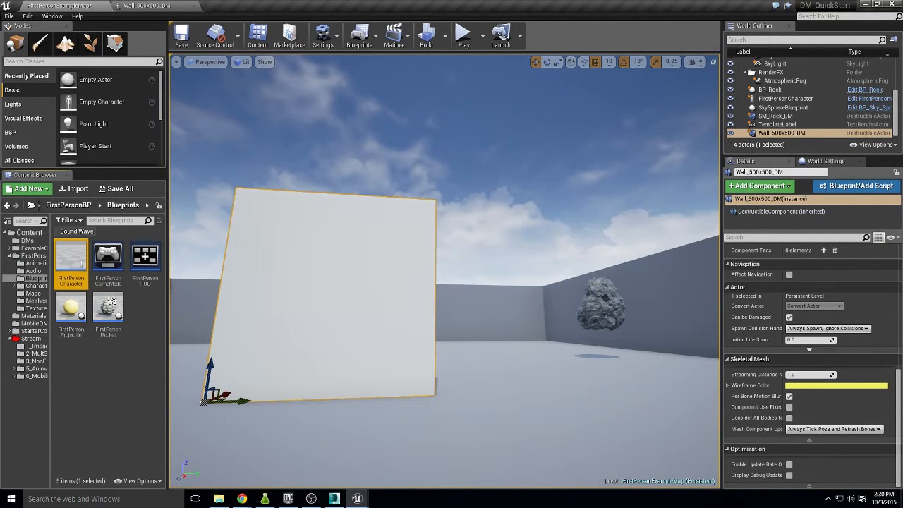
- Review the radial damage, projectile and rocket spawning nodes of FirstPersonCharacter, and dock its blueprint editor beside the wall's destructible mesh editor
scroll(449, 289, "up", 5)
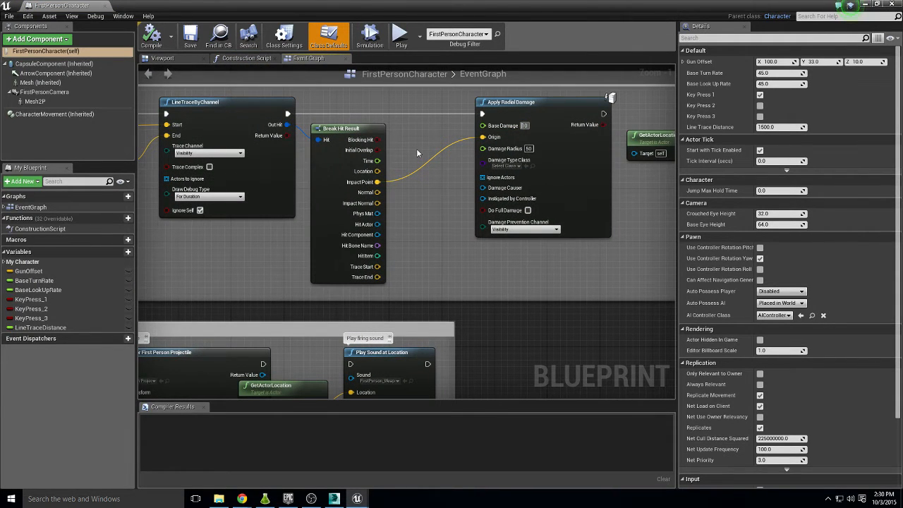
right_click_drag(475, 252, 557, 165)
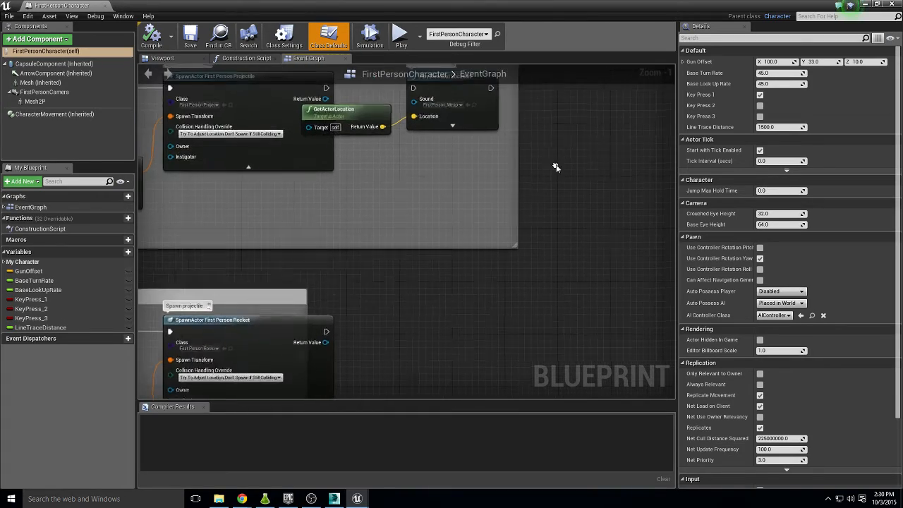
right_click_drag(395, 272, 503, 194)
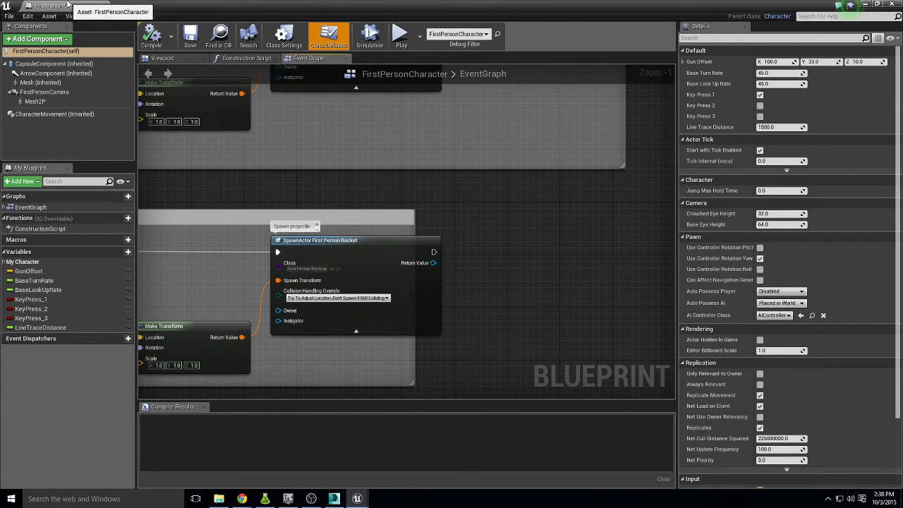
left_click_drag(68, 5, 281, 13)
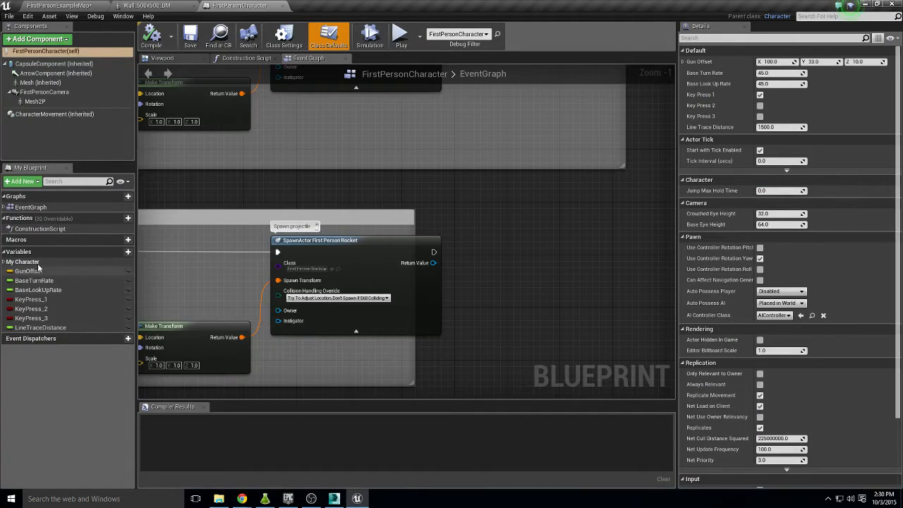
- Open the FirstPersonRocket blueprint and follow its event graph through Fire Impulse and Spawn Emitter at Location to DestroyActor
left_click(43, 6)
double_click(107, 330)
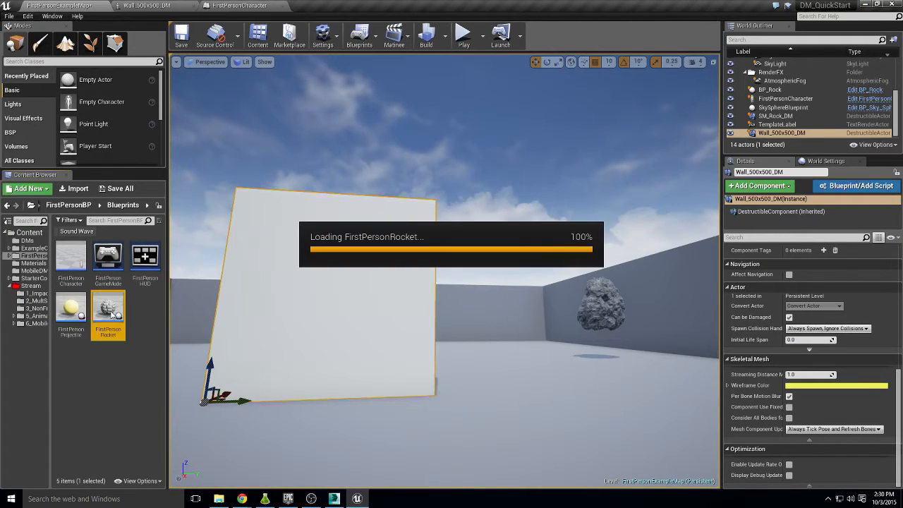
right_click_drag(303, 261, 627, 287)
right_click_drag(424, 328, 356, 311)
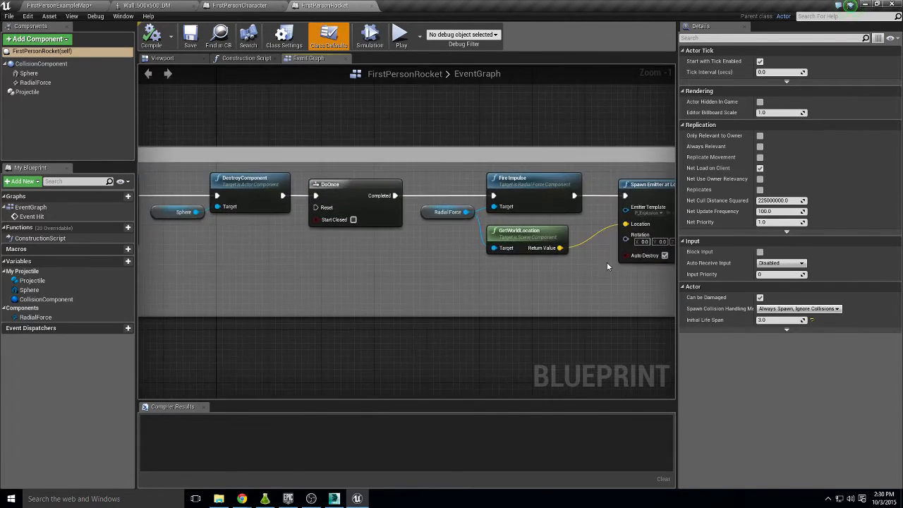
scroll(607, 264, "down", 2)
right_click_drag(606, 263, 451, 252)
scroll(525, 239, "up", 3)
right_click_drag(587, 246, 447, 304)
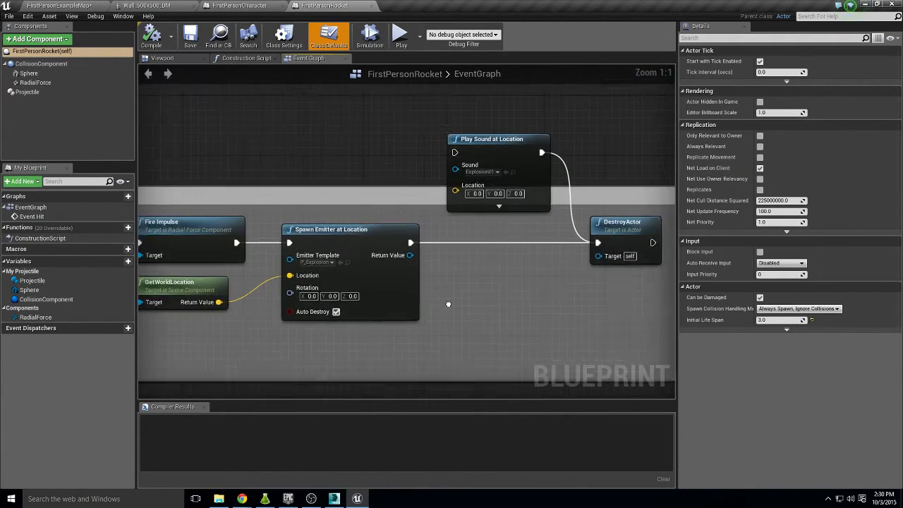
right_click_drag(563, 298, 524, 309)
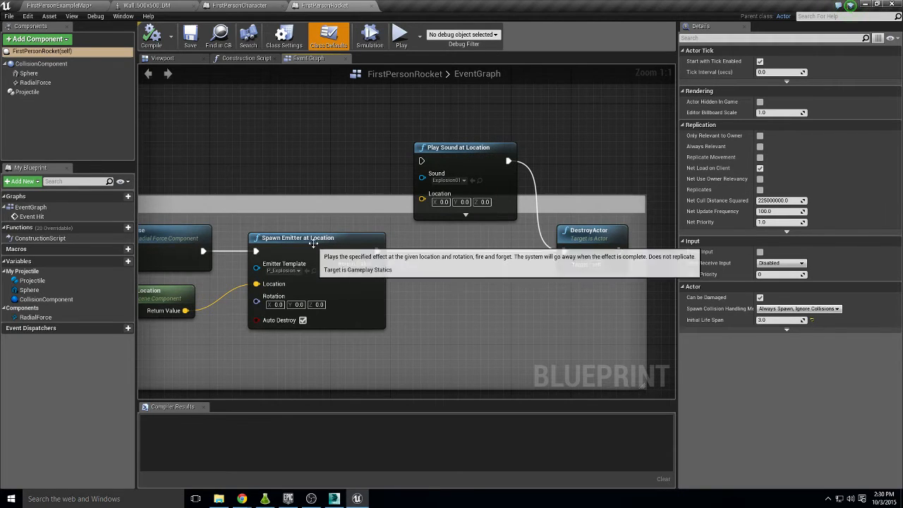
- Trace the FirstPersonRocket graph back to the Event Hit node and its impulse setup, and close the blueprint
right_click_drag(257, 327, 476, 329)
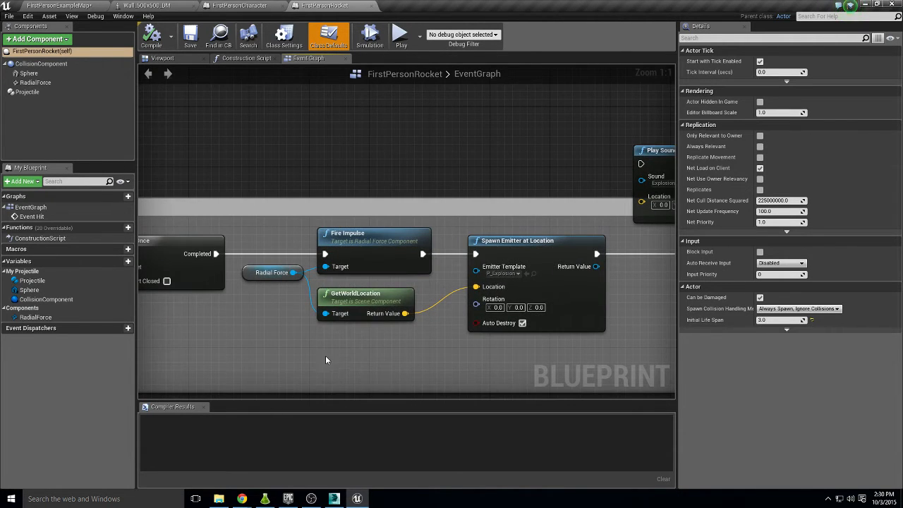
right_click_drag(326, 360, 562, 355)
mouse_move(275, 346)
right_mouse_down()
mouse_move(395, 343)
mouse_move(306, 320)
mouse_move(472, 333)
right_mouse_up()
right_click_drag(328, 282, 410, 224)
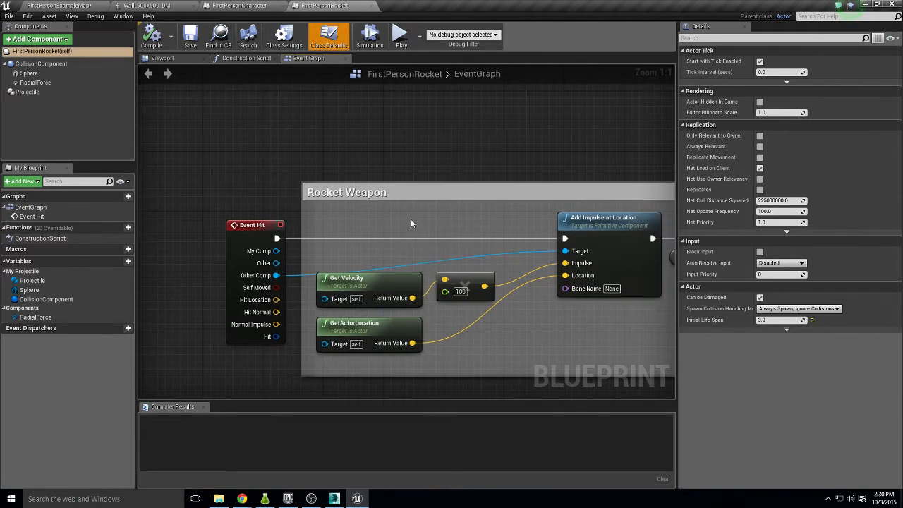
left_click(372, 7)
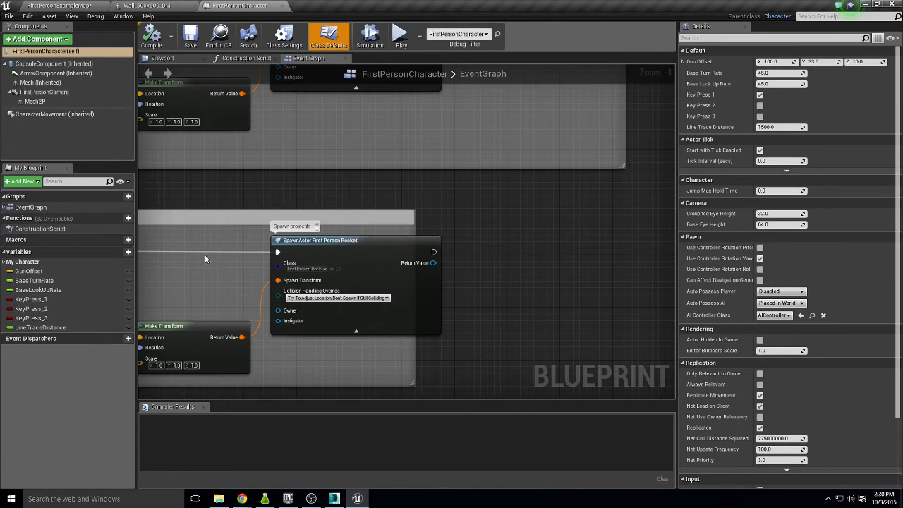
- View the whole rocket section of the FirstPersonCharacter graph, return to the level and select the FirstPersonCharacter asset
scroll(367, 200, "down", 6)
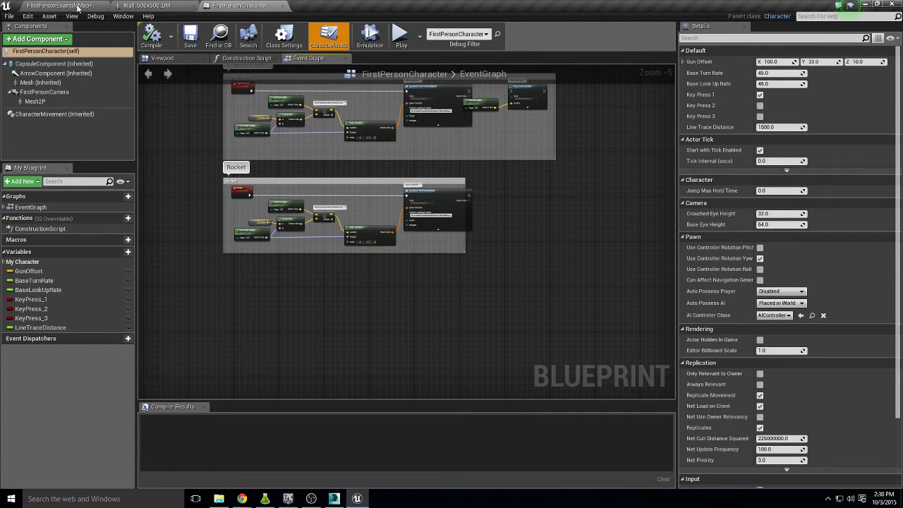
left_click(79, 6)
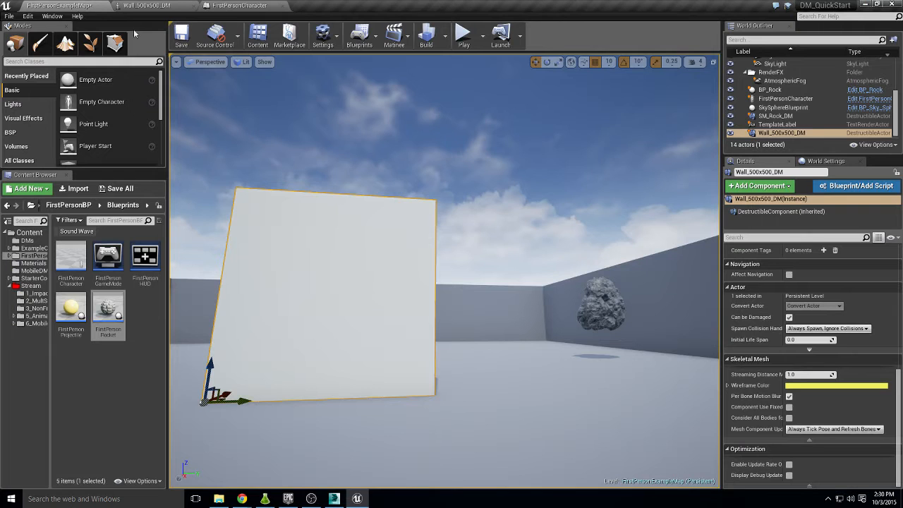
left_click(71, 260)
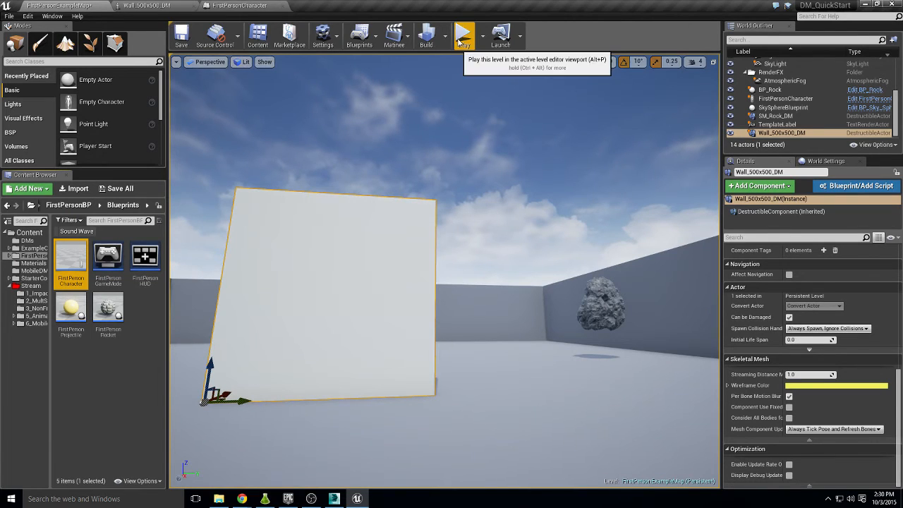
left_click(464, 35)
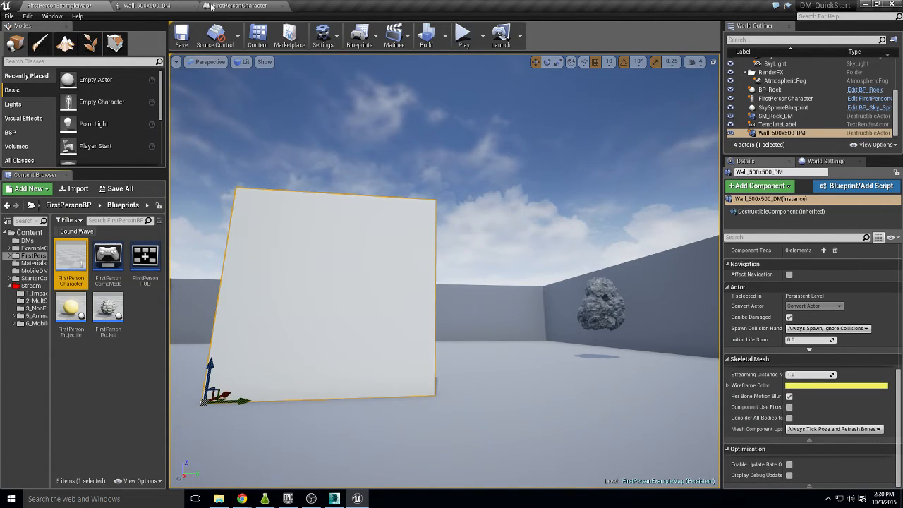
- Set the wall destructible mesh's Damage Threshold to 10 and reset its Damage Spread to the default
left_click(162, 5)
left_click(704, 95)
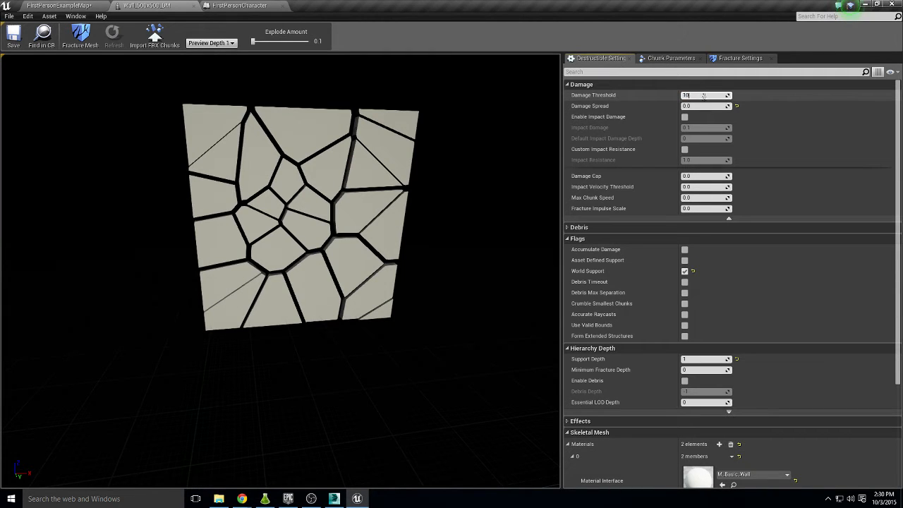
left_click(737, 106)
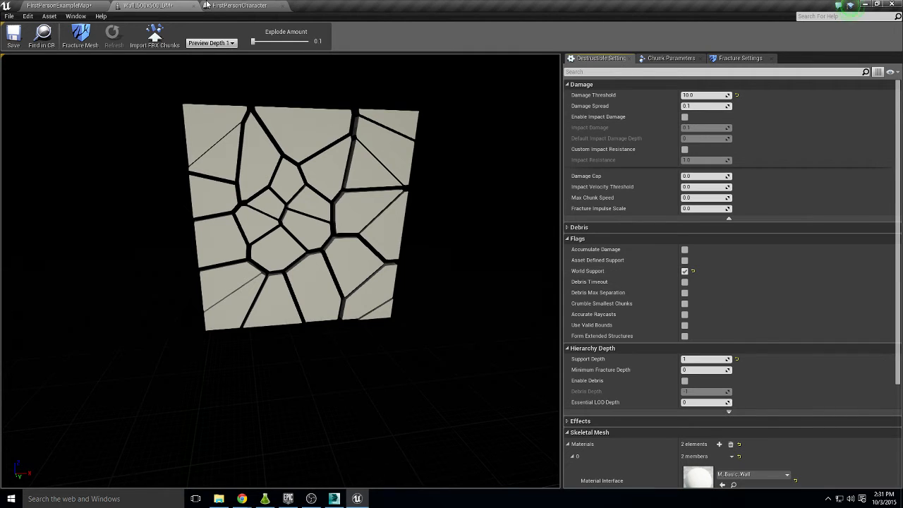
- Play-test the level, shoot the wall repeatedly along its upper part to break chunks out, and end the session
left_click(54, 9)
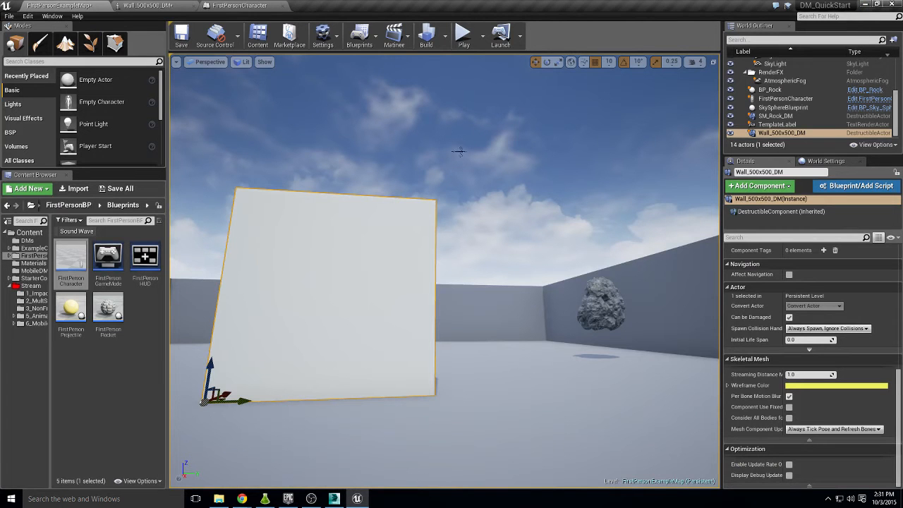
left_click(464, 34)
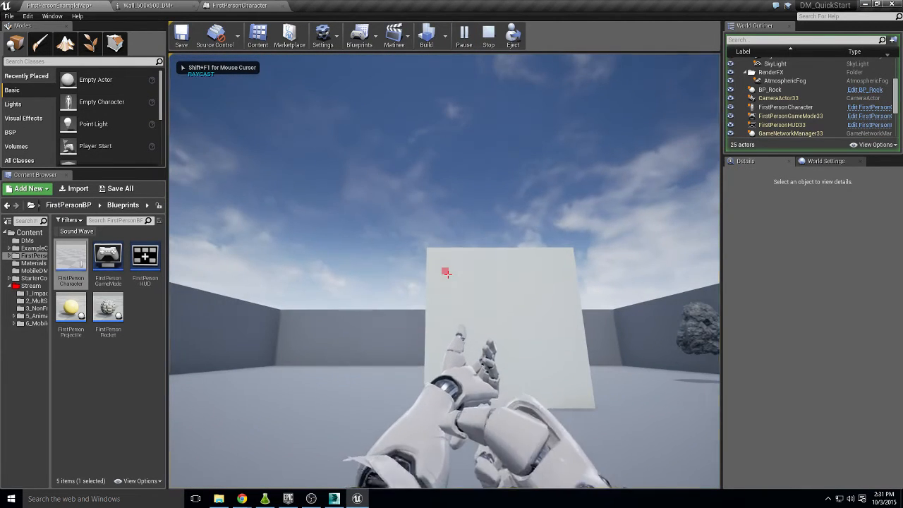
left_click(445, 272)
left_click(444, 273)
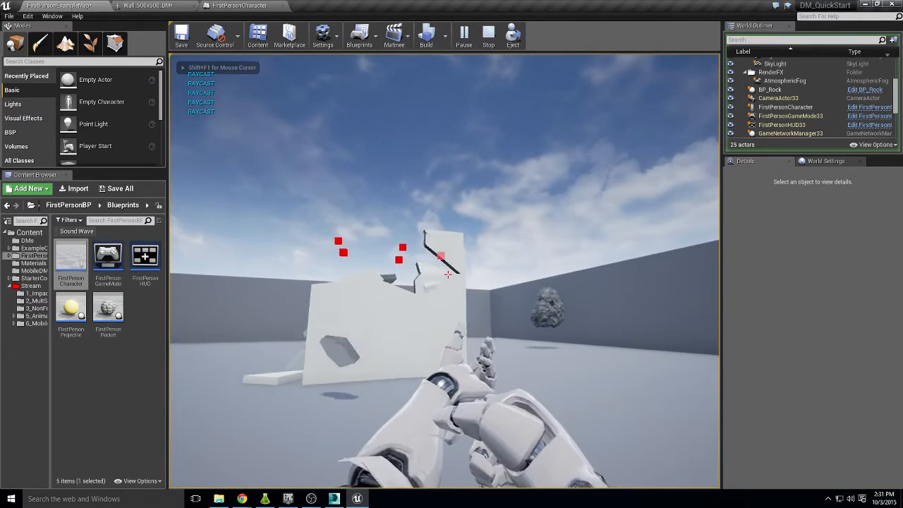
left_click(448, 274)
left_click(448, 274)
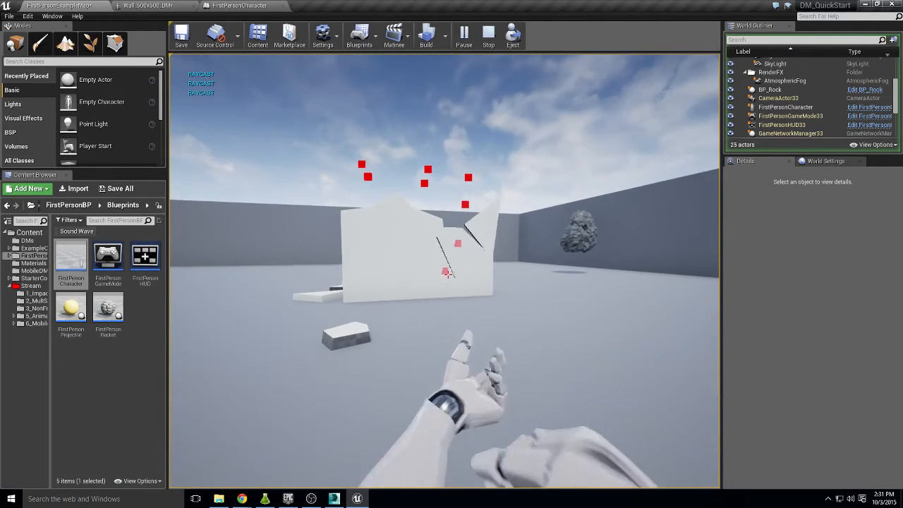
left_click(448, 274)
left_click(449, 275)
left_click(448, 274)
left_click(448, 275)
left_click(448, 275)
left_click(448, 274)
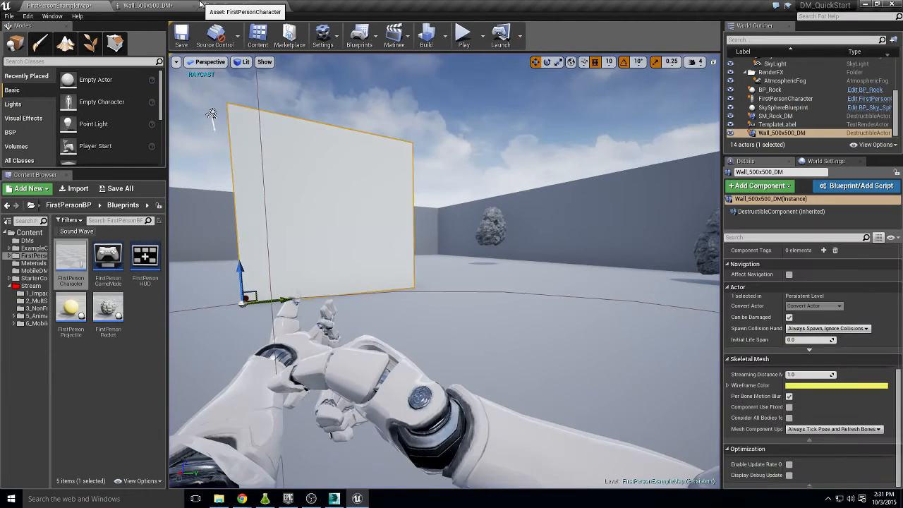
- Set the wall destructible mesh's Damage Threshold to 11 and save the asset
left_click(150, 5)
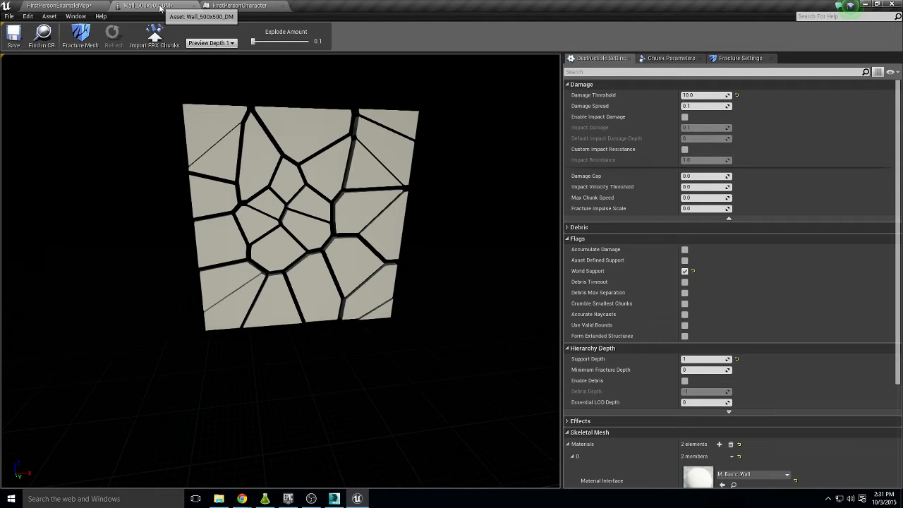
left_click(695, 95)
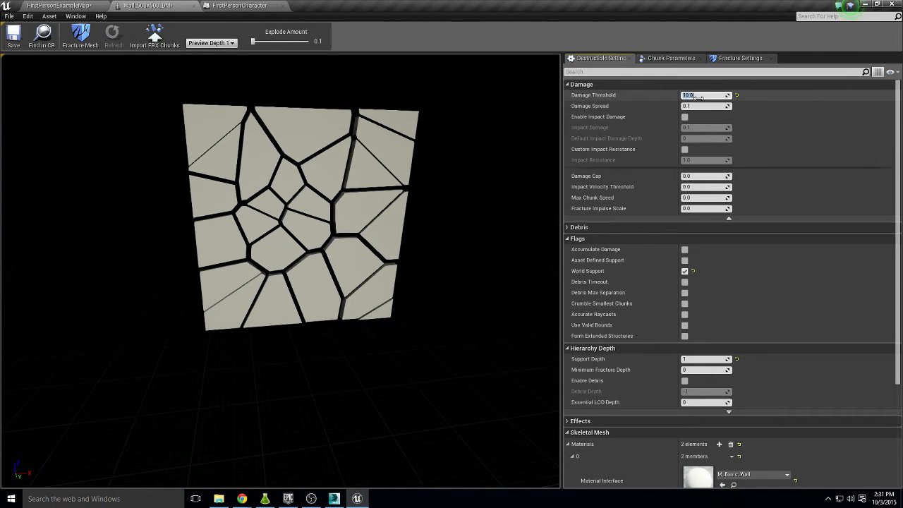
left_click(14, 38)
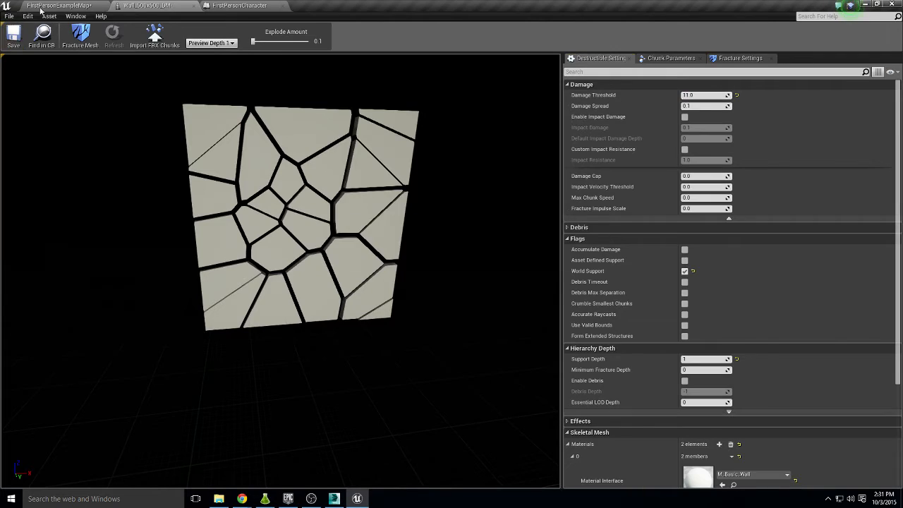
- Start a new play-test, fire many raycast shots across the wall to test the raised Damage Threshold, and end the session
left_click(46, 7)
left_click(462, 44)
left_click(447, 273)
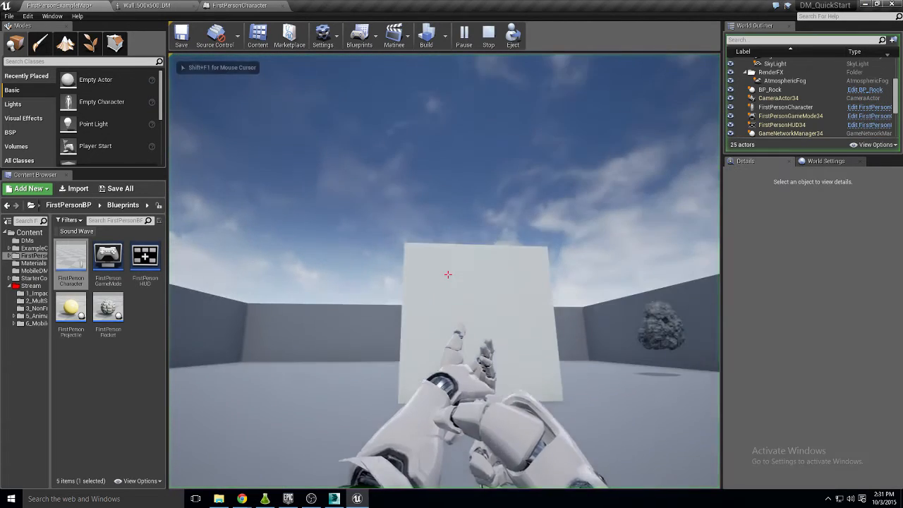
left_click(448, 273)
left_click(448, 274)
left_click(447, 274)
left_click(447, 274)
left_click(448, 275)
left_click(448, 274)
left_click(448, 274)
left_click(448, 274)
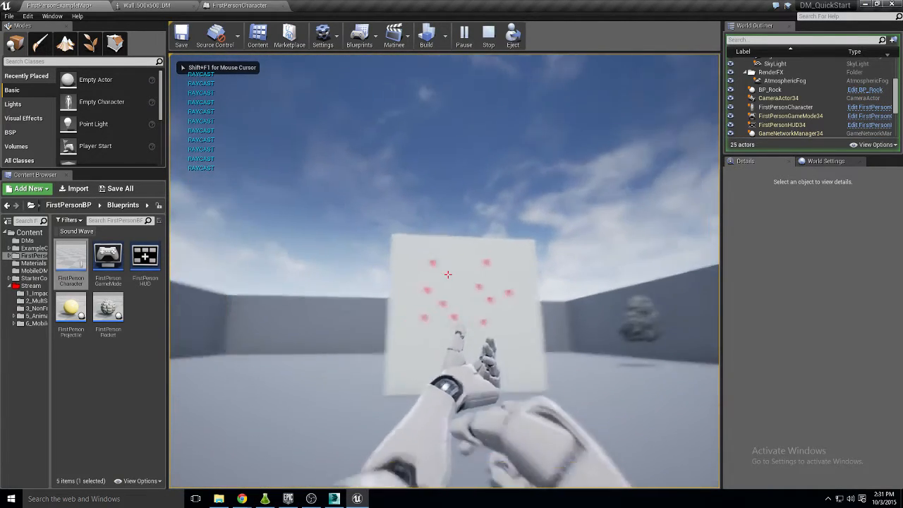
left_click(448, 275)
left_click(448, 274)
left_click(449, 274)
left_click(449, 275)
left_click(447, 273)
left_click(447, 274)
left_click(447, 273)
left_click(447, 274)
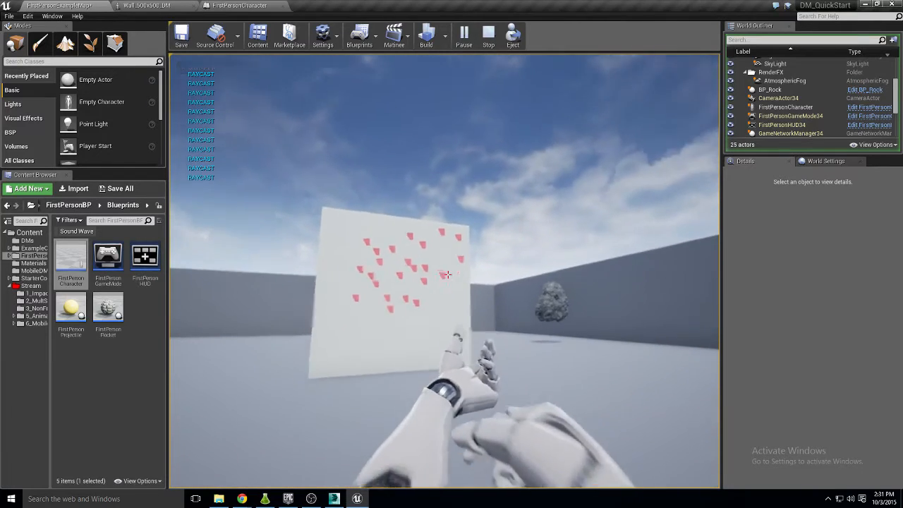
left_click(447, 274)
left_click(448, 274)
left_click(447, 274)
left_click(447, 274)
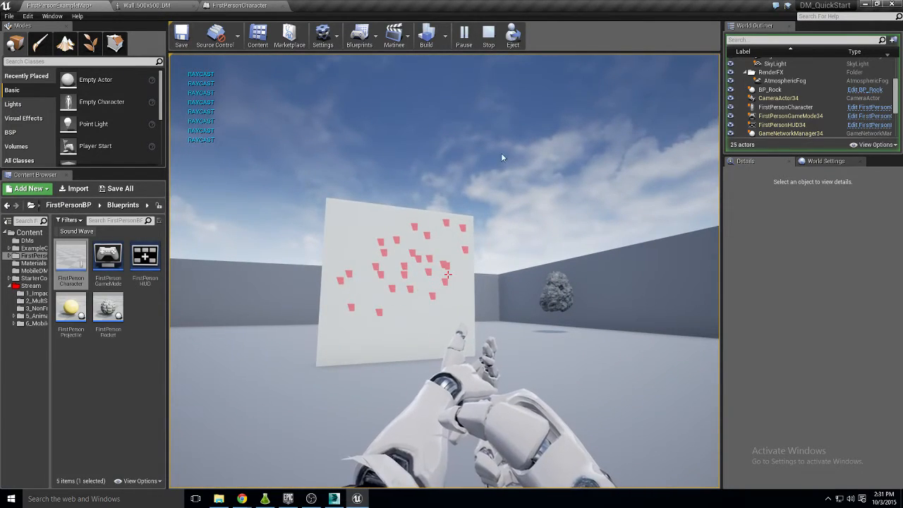
key("Escape")
- Return to the wall's destructible mesh settings and set the Damage Threshold to 50
left_click(148, 6)
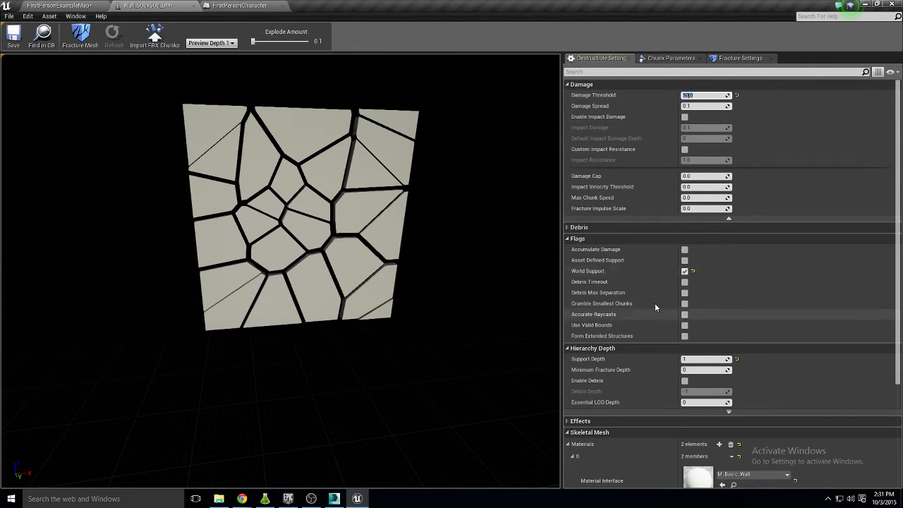
- Enable Accumulate Damage and set the Damage Cap to 10.0 in the wall's destructible settings, and save the asset
scroll(633, 272, "down", 1)
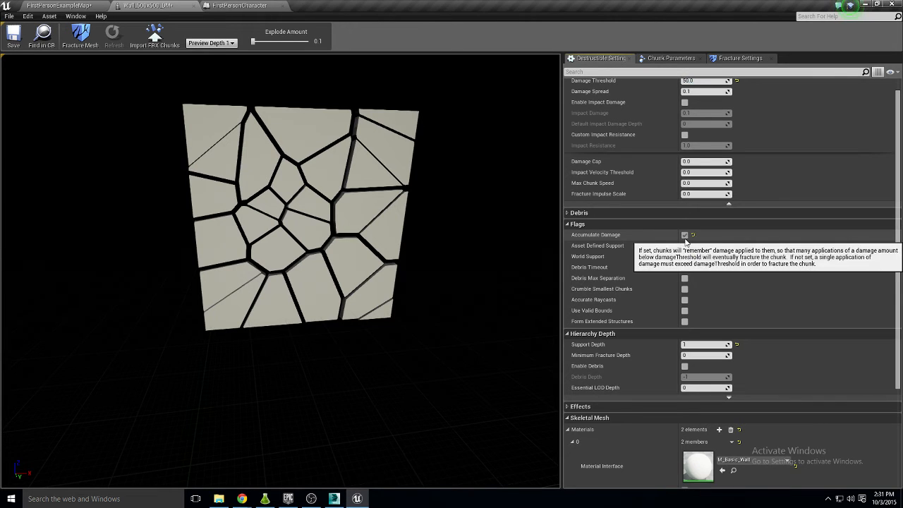
left_click(709, 161)
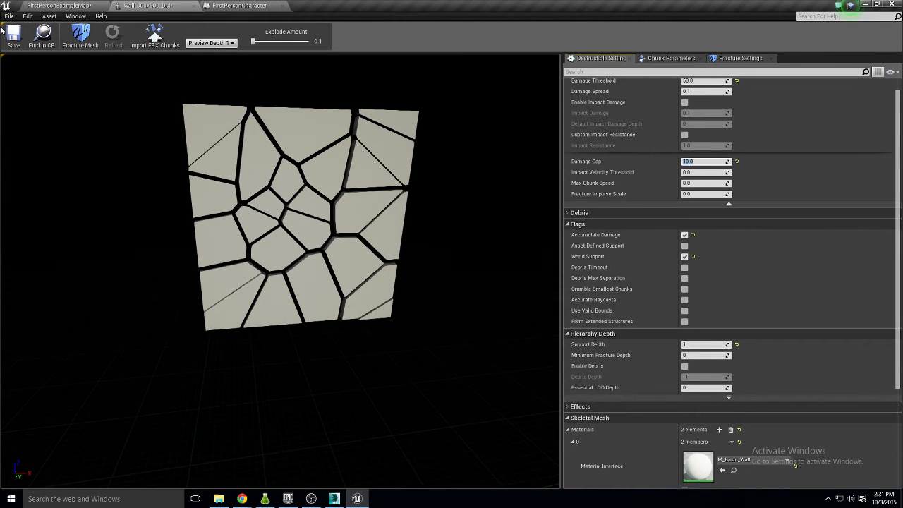
scroll(568, 201, "up", 1)
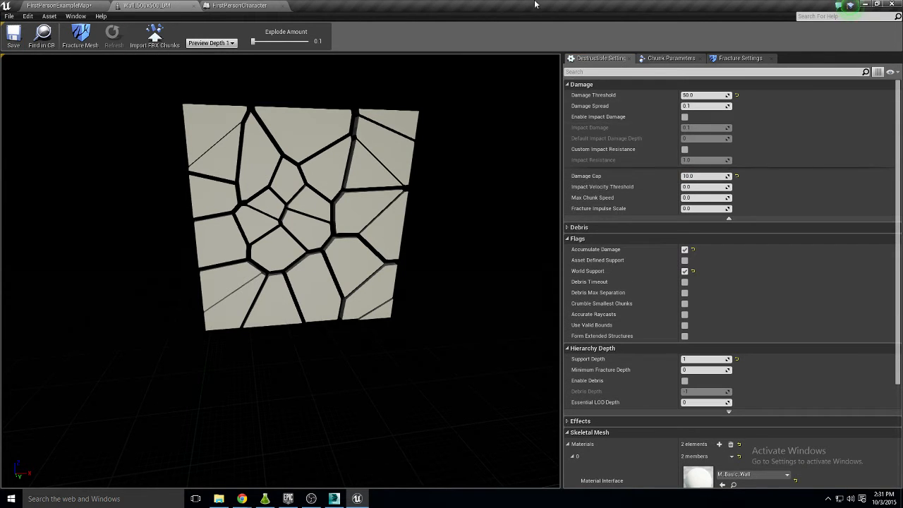
- Play-test the level, shooting the wall repeatedly in several spots to examine how accumulated damage fractures it, and end the session
left_click(77, 6)
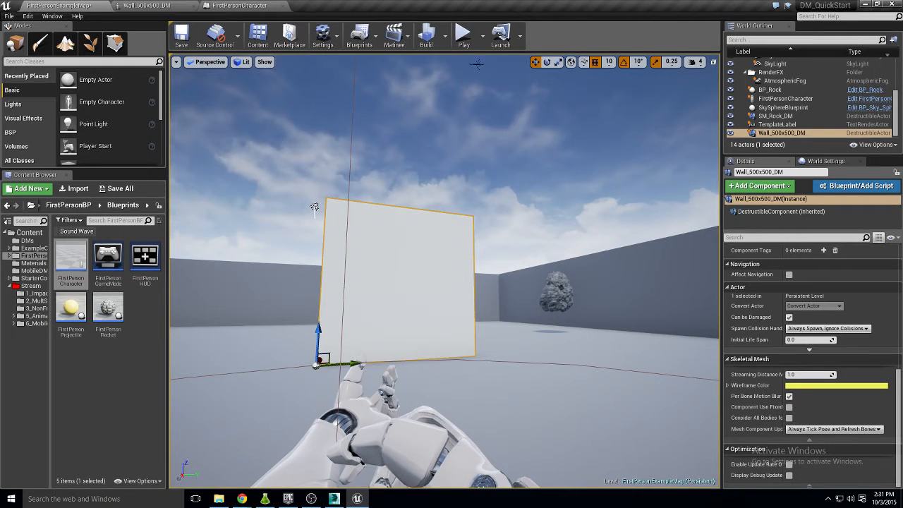
left_click(461, 34)
left_click(448, 275)
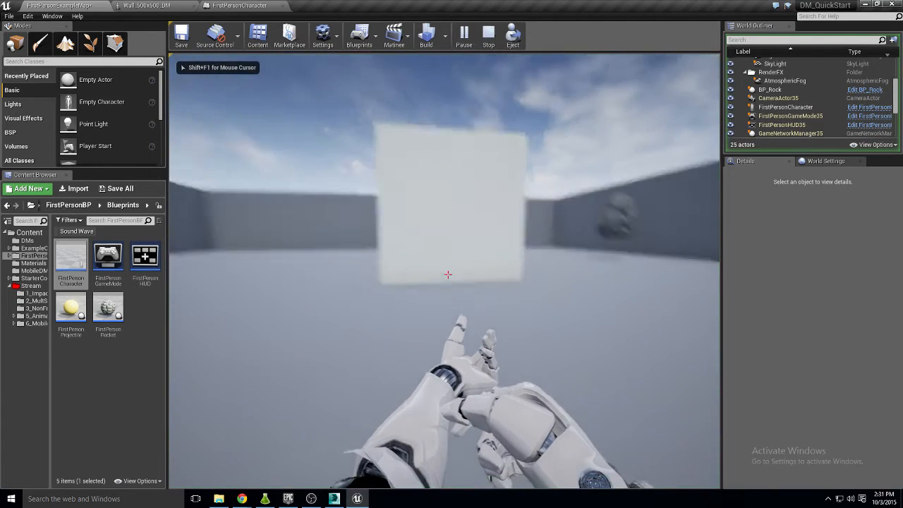
key("d")
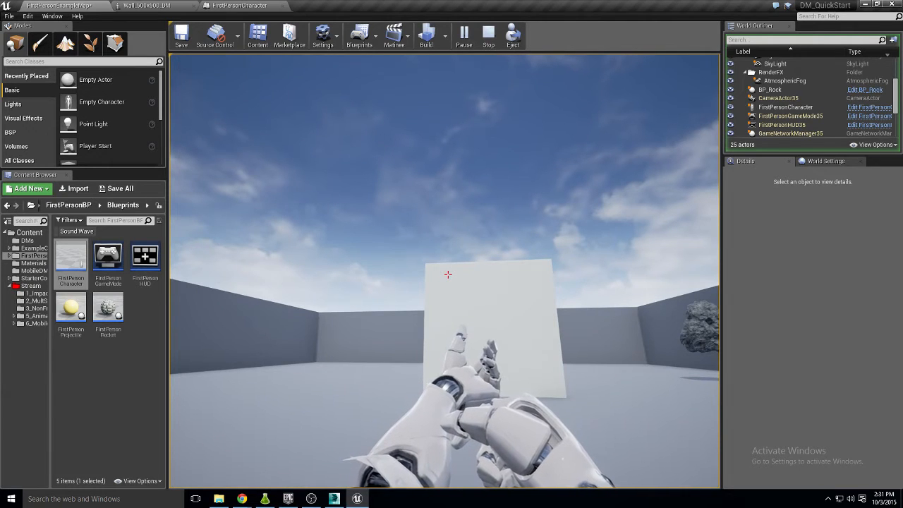
left_click(448, 275)
left_click(448, 274)
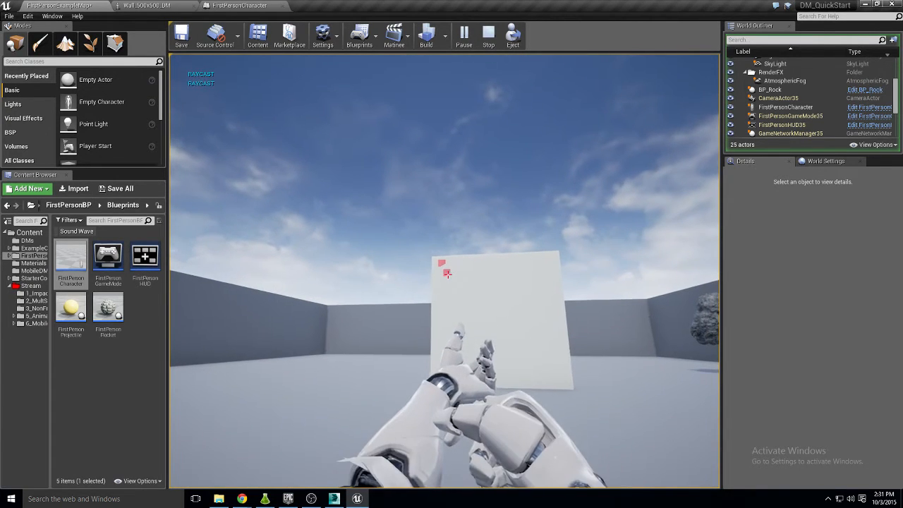
left_click(448, 274)
left_click(448, 275)
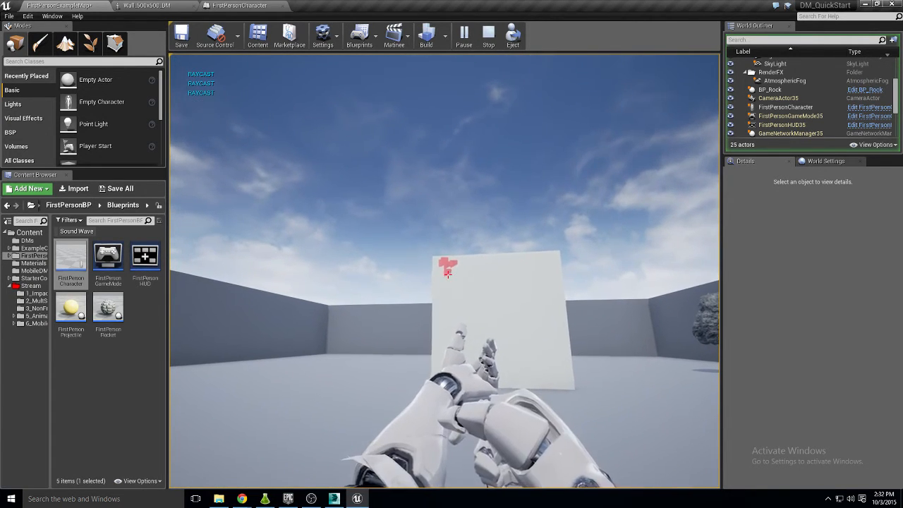
left_click(448, 274)
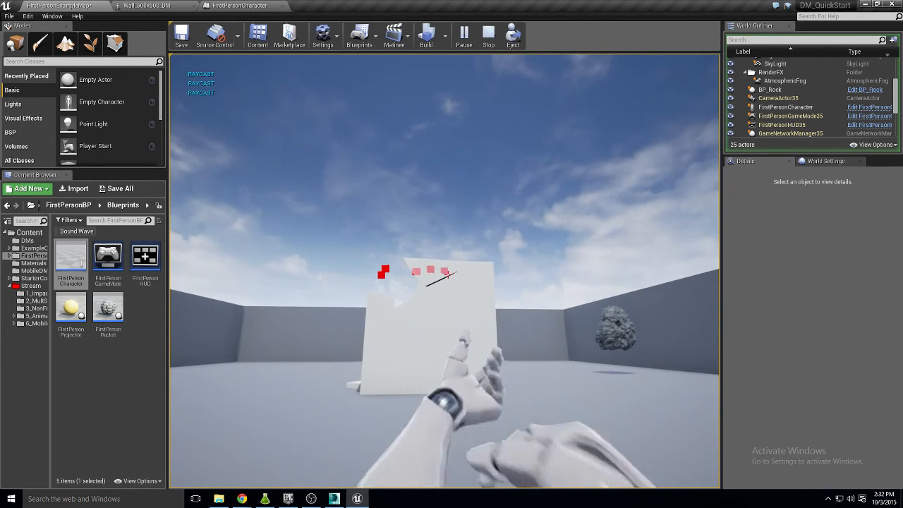
left_click(448, 274)
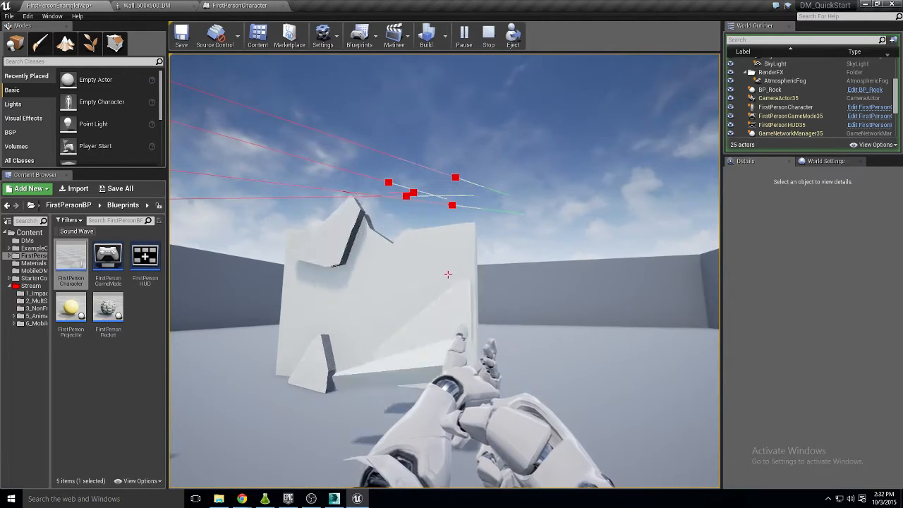
left_click(448, 274)
left_click(448, 275)
left_click(448, 274)
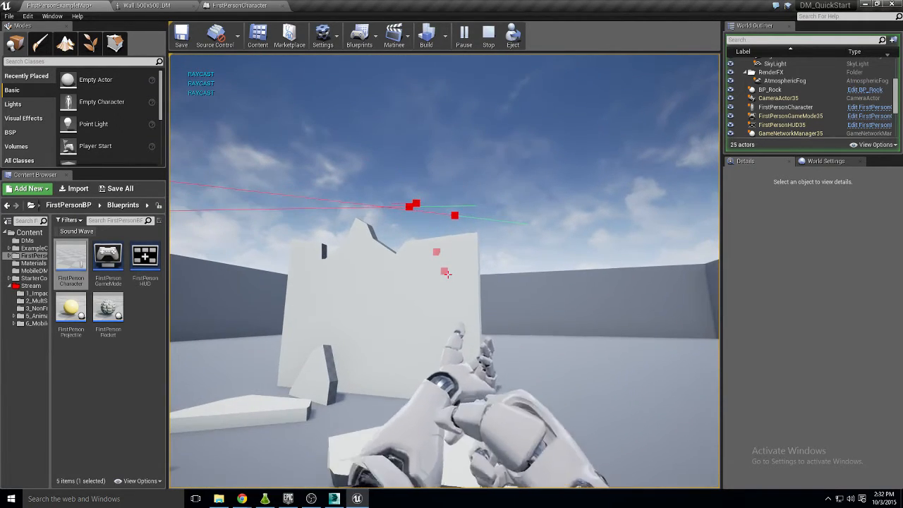
left_click(447, 274)
left_click(447, 274)
key("s")
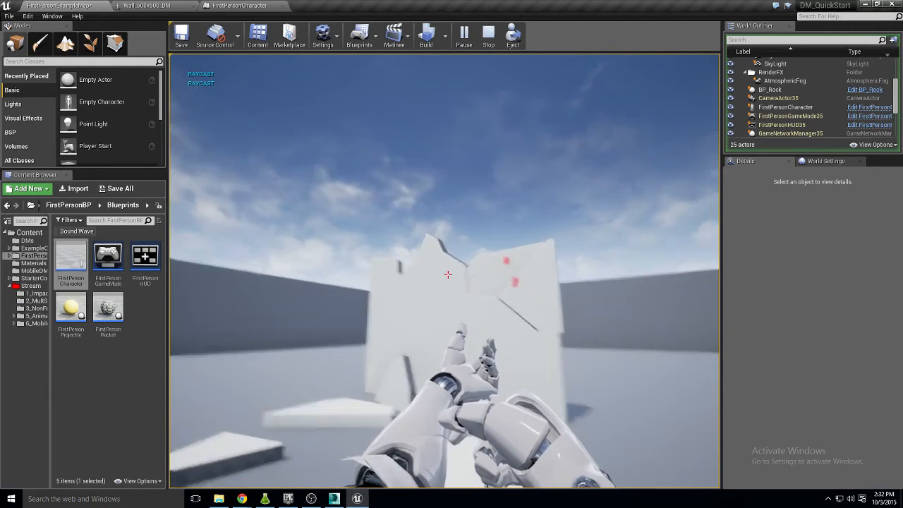
left_click(448, 274)
left_click(448, 274)
left_click(448, 274)
left_click(448, 274)
left_click(448, 274)
left_click(448, 275)
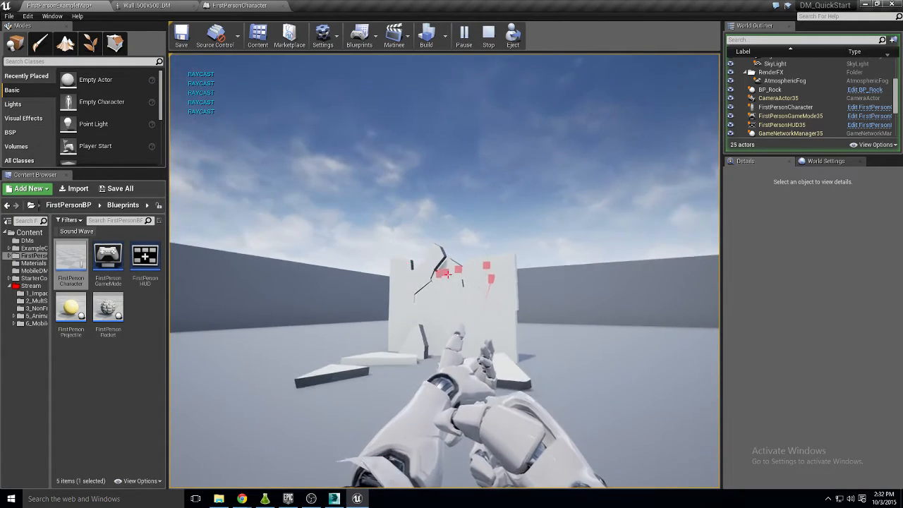
left_click(448, 274)
left_click(448, 275)
left_click(448, 275)
left_click(448, 274)
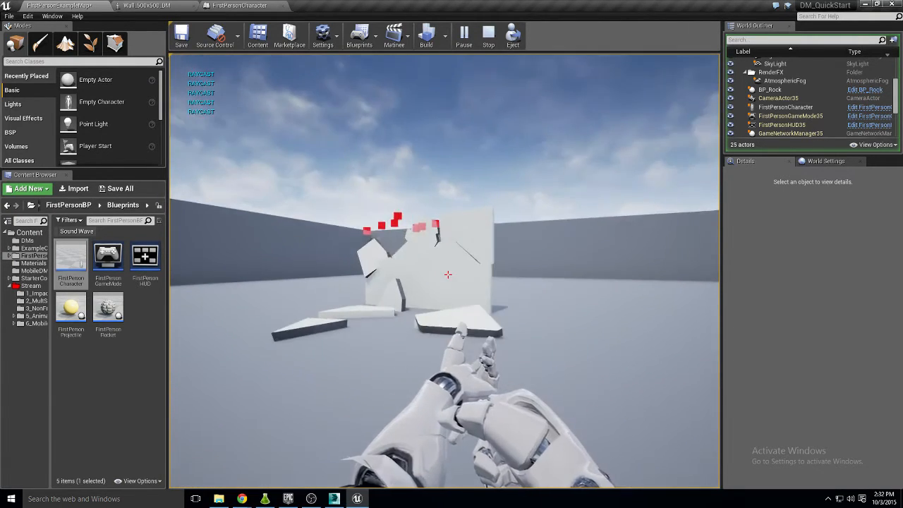
left_click(448, 274)
left_click(448, 275)
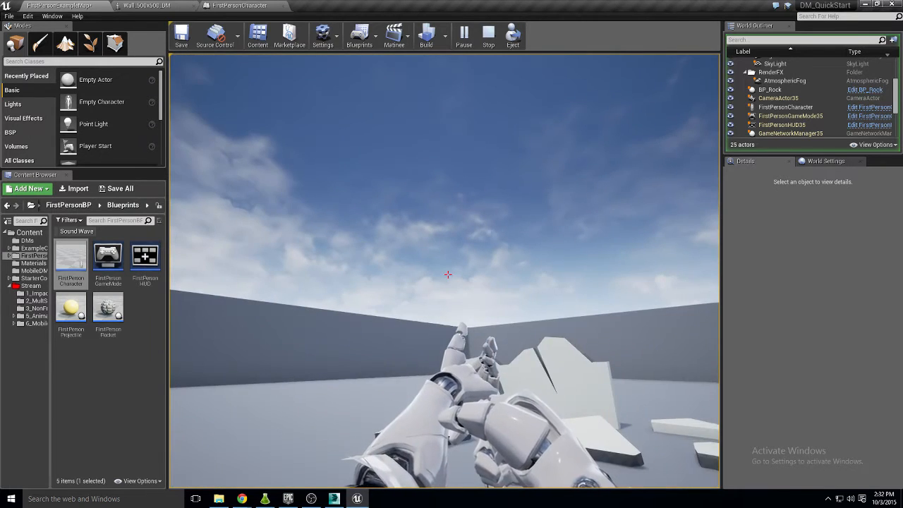
key("Escape")
- Set the wall's Damage Spread to 0.0 in its destructible settings and save the asset
left_click(253, 6)
left_click(146, 6)
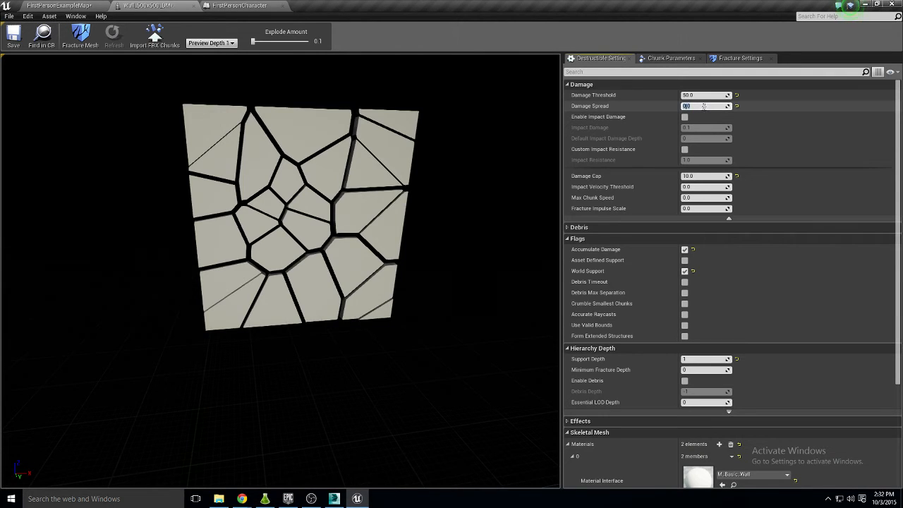
left_click(14, 36)
- Play-test the level with zero damage spread, shooting the wall's upper corners and middle to examine which chunks break off, and end the session
left_click(60, 5)
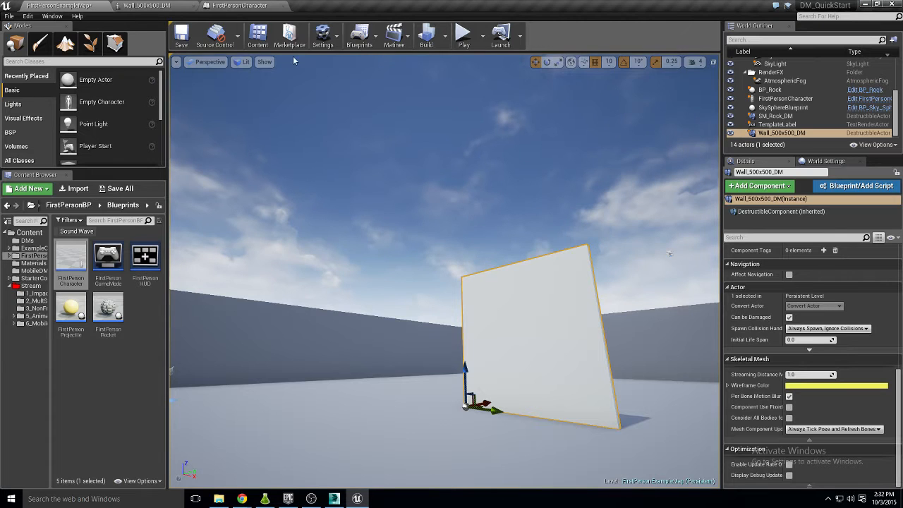
left_click(458, 31)
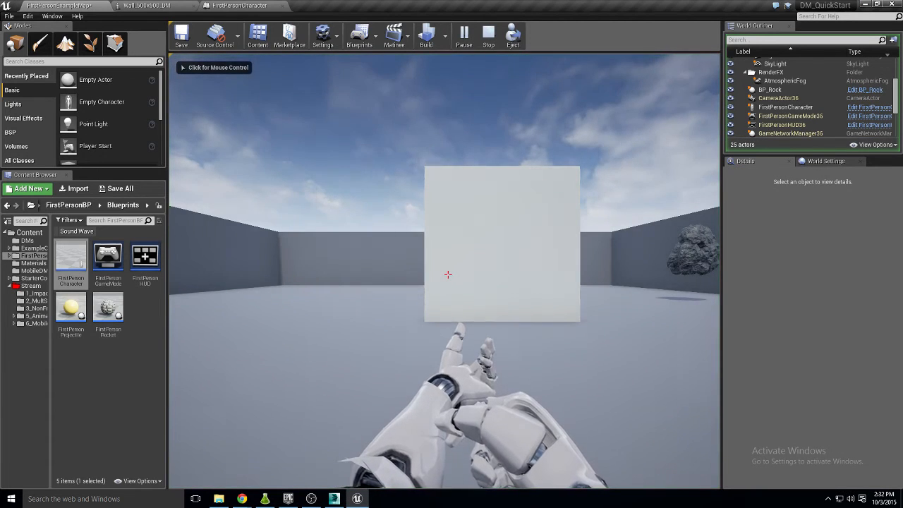
left_click(448, 274)
left_click(448, 274)
left_click(448, 275)
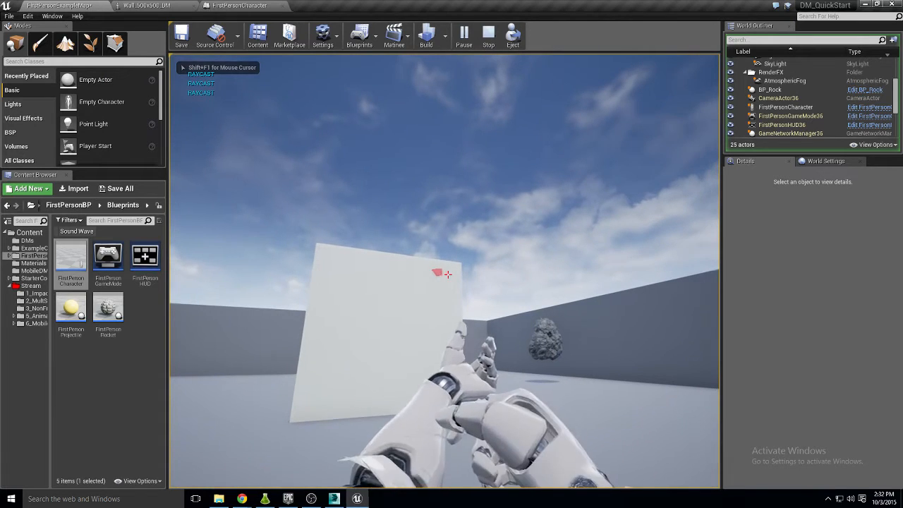
left_click(448, 274)
left_click(448, 274)
left_click(448, 275)
left_click(448, 274)
left_click(448, 275)
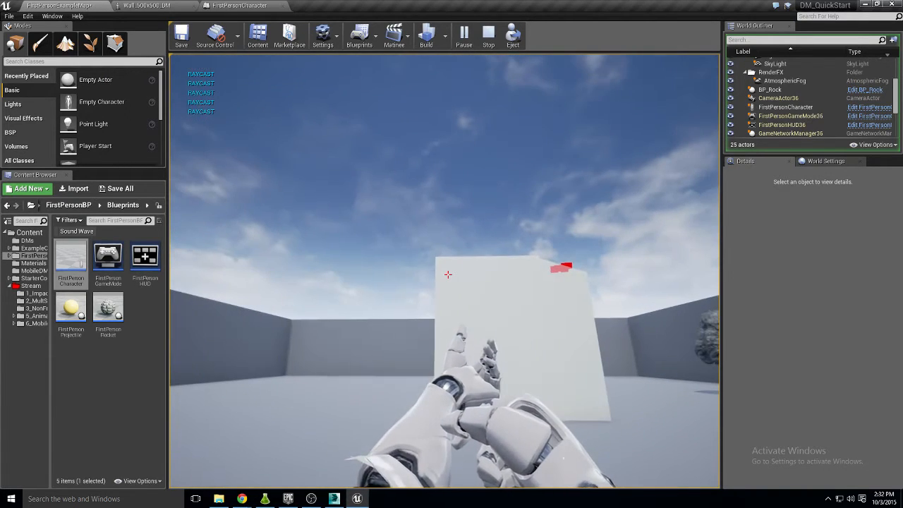
left_click(448, 275)
left_click(448, 275)
left_click(448, 274)
left_click(448, 274)
left_click(448, 275)
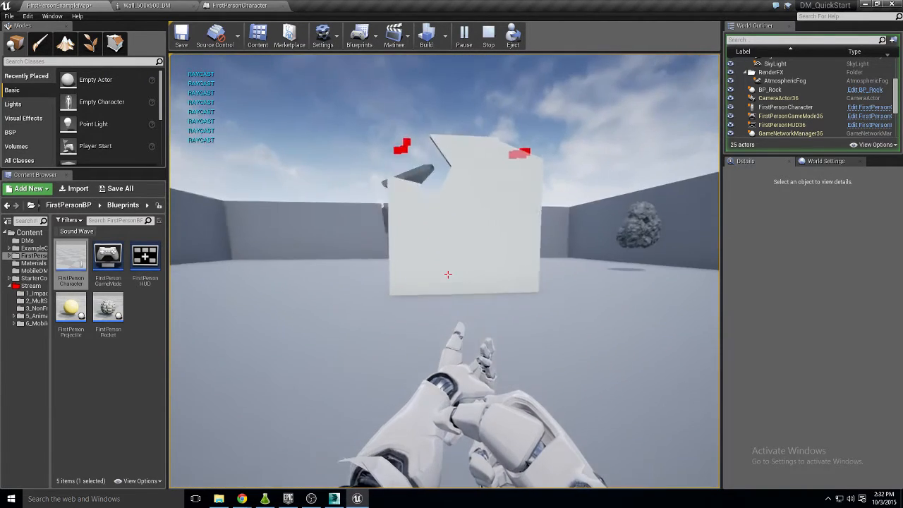
left_click(448, 275)
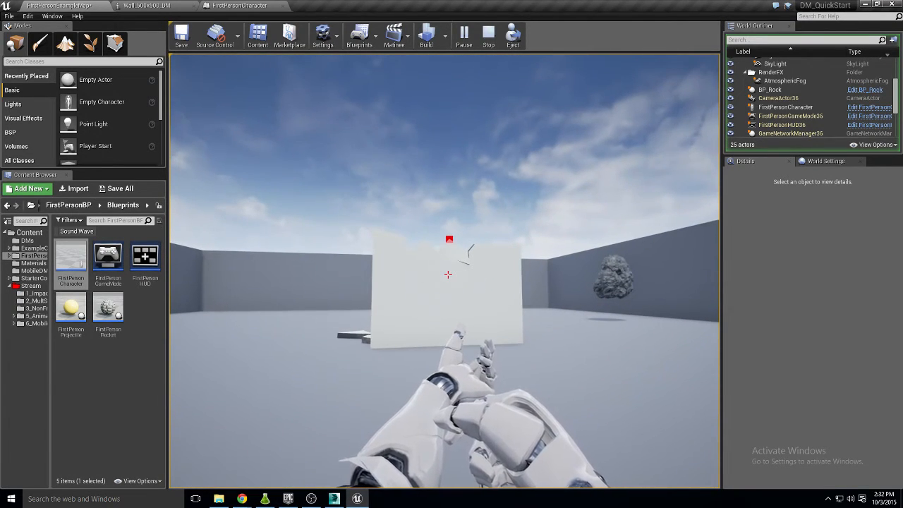
left_click(448, 275)
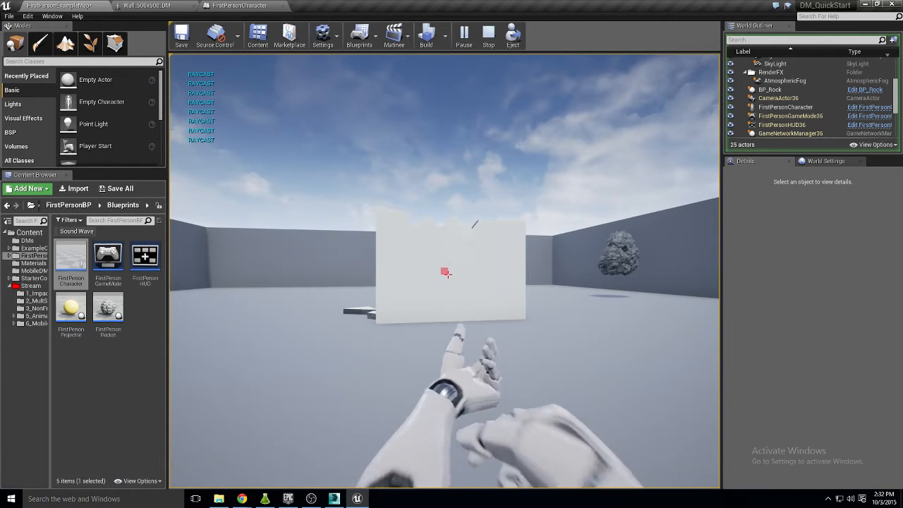
left_click(447, 274)
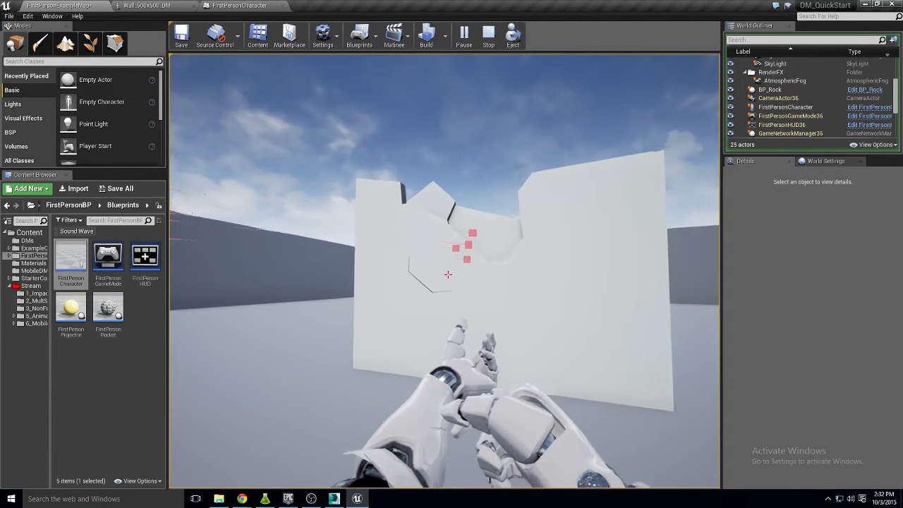
left_click(448, 274)
left_click(448, 274)
left_click(448, 274)
left_click(448, 275)
left_click(448, 274)
left_click(448, 275)
left_click(448, 274)
left_click(448, 274)
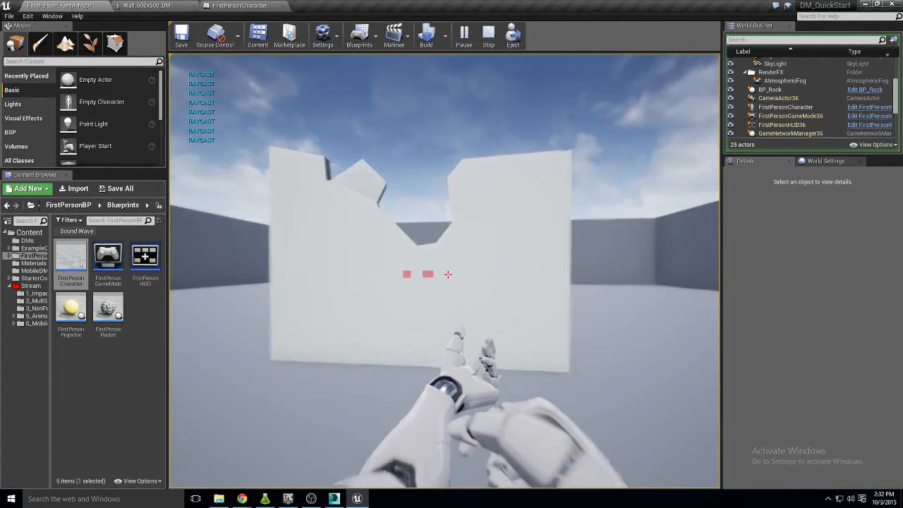
left_click(448, 274)
left_click(448, 275)
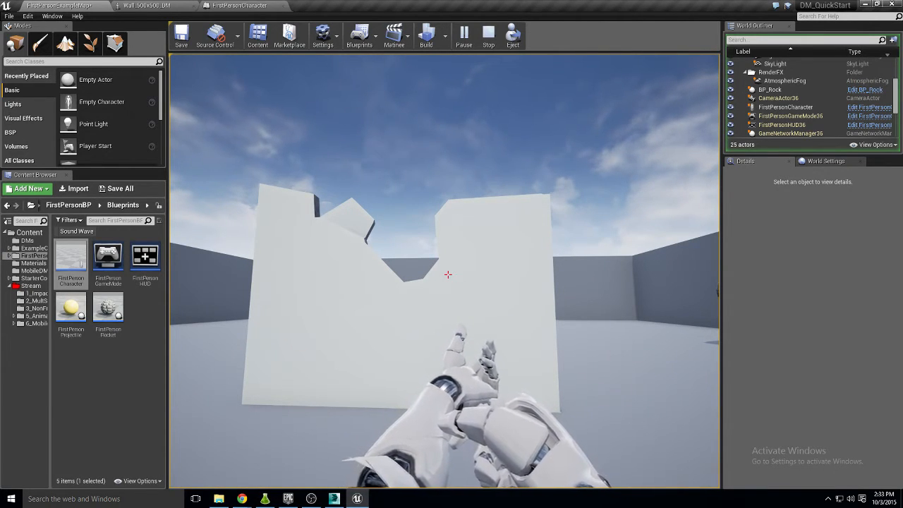
key("Escape")
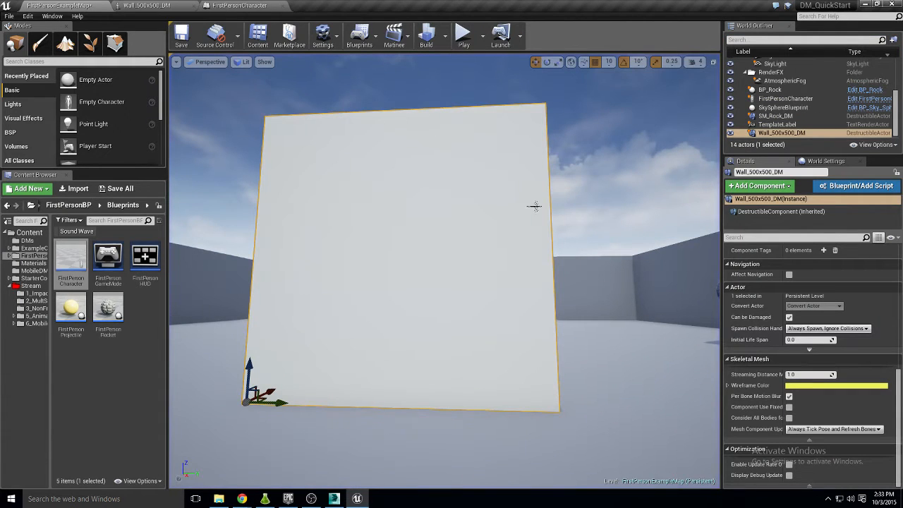
- Restore the wall's Damage Spread to 0.1 and set its Fracture Impulse Scale to 15000.0, saving the asset
left_click(143, 6)
left_click(686, 105)
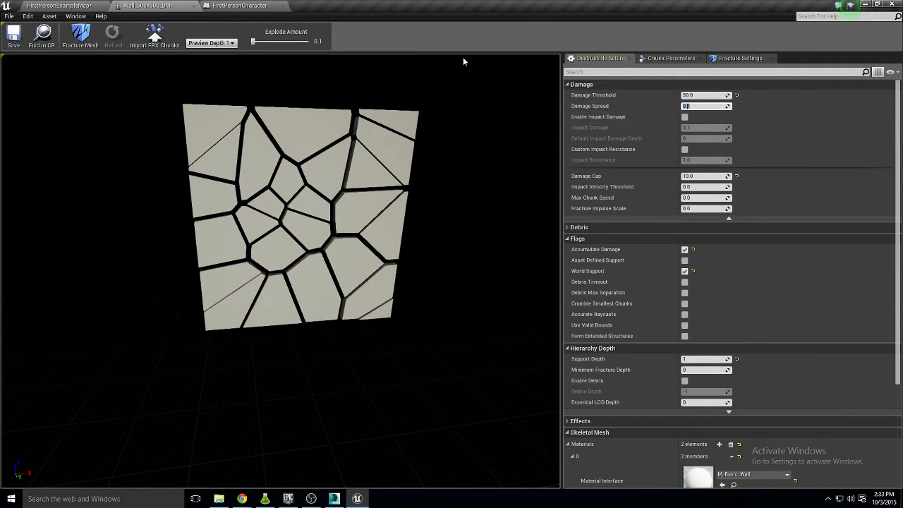
left_click(23, 38)
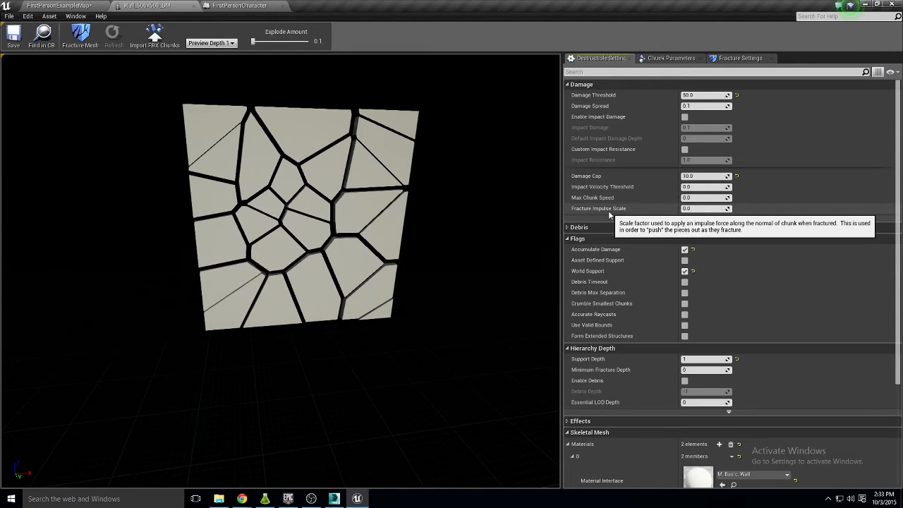
left_click(705, 208)
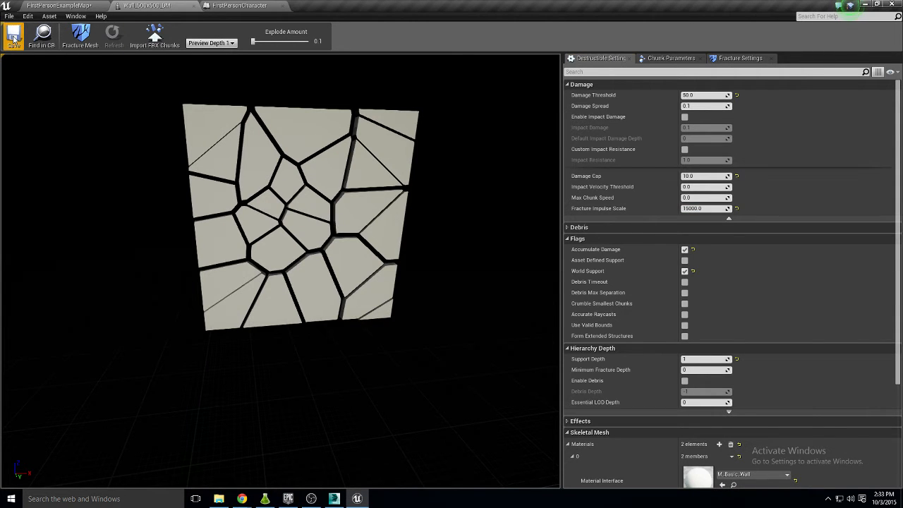
- Play-test the wall at a Fracture Impulse Scale of 15000.0 with repeated shots, end the session and undock the FirstPersonCharacter editor
left_click(39, 4)
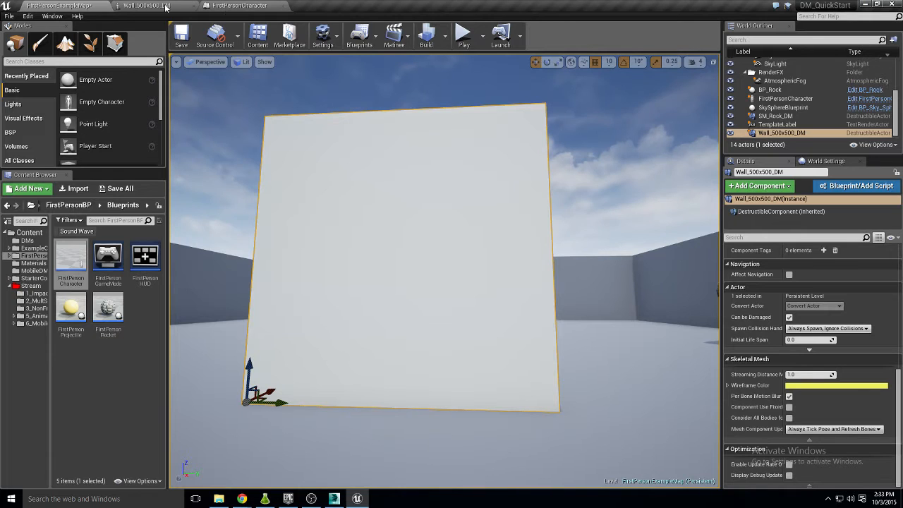
left_click(466, 41)
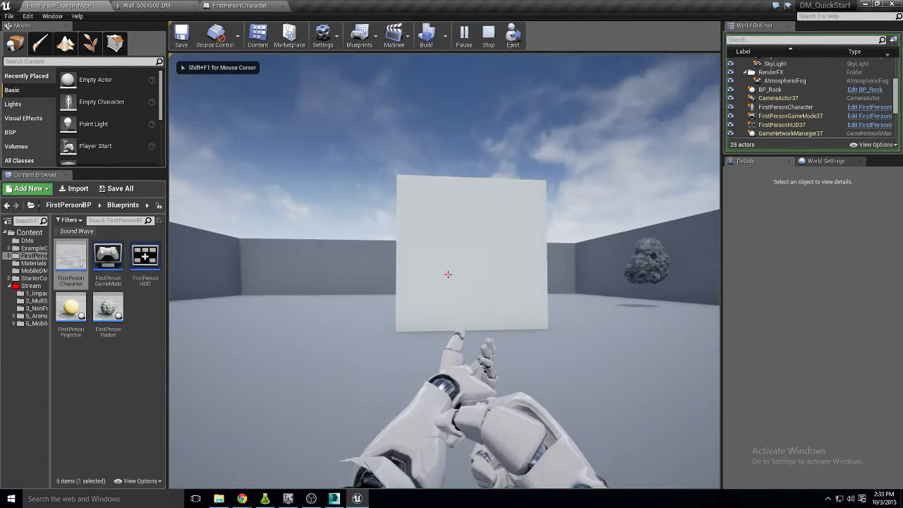
left_click(448, 274)
key("d")
left_click(448, 274)
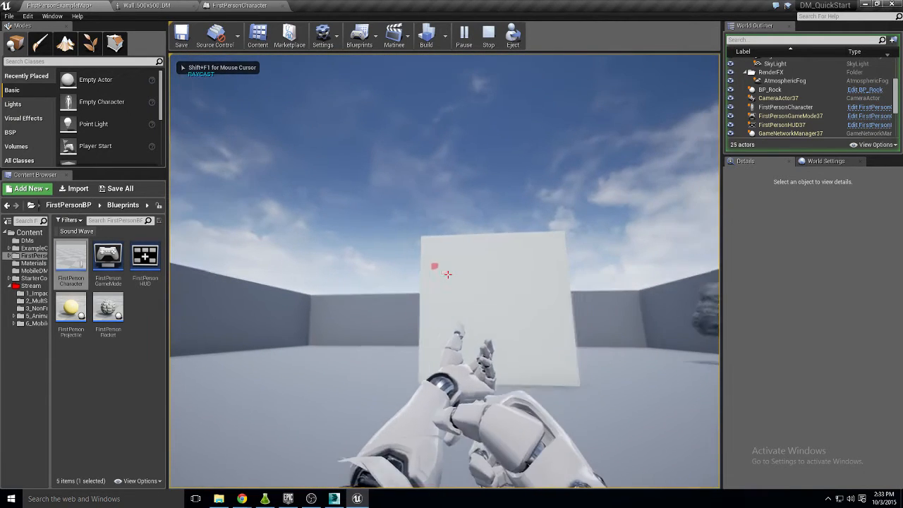
left_click(448, 274)
left_click(448, 274)
left_click(448, 275)
left_click(448, 274)
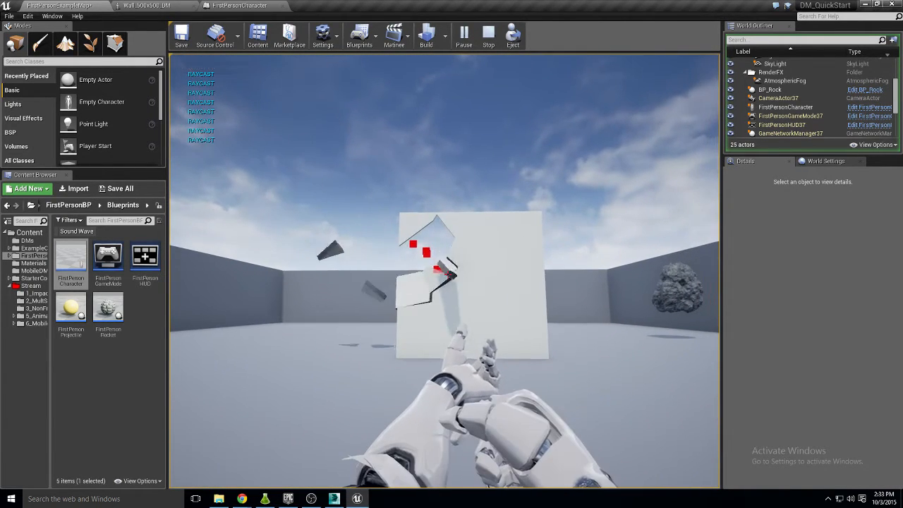
left_click(448, 275)
left_click(449, 274)
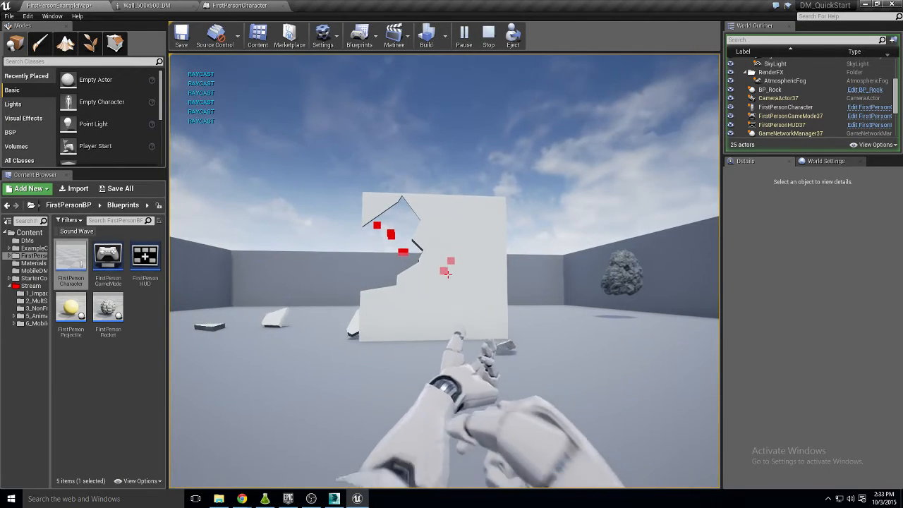
left_click(448, 275)
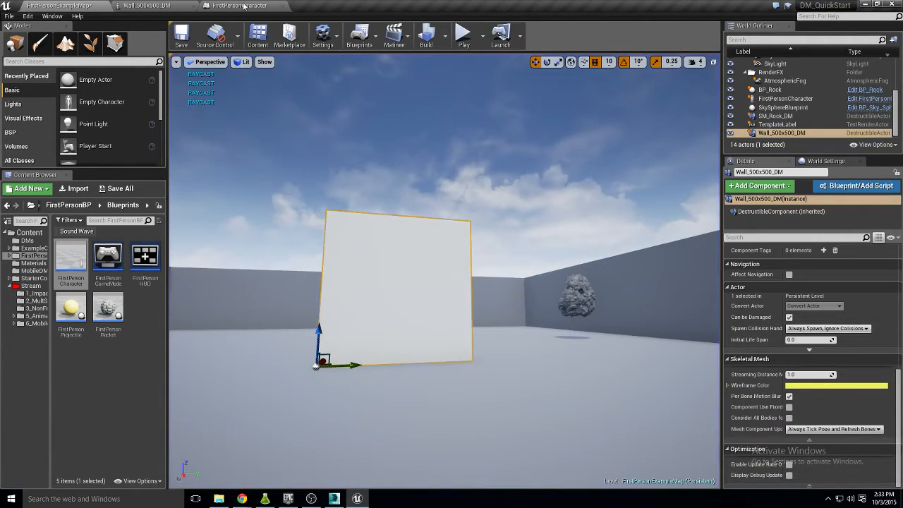
left_click_drag(244, 6, 324, 54)
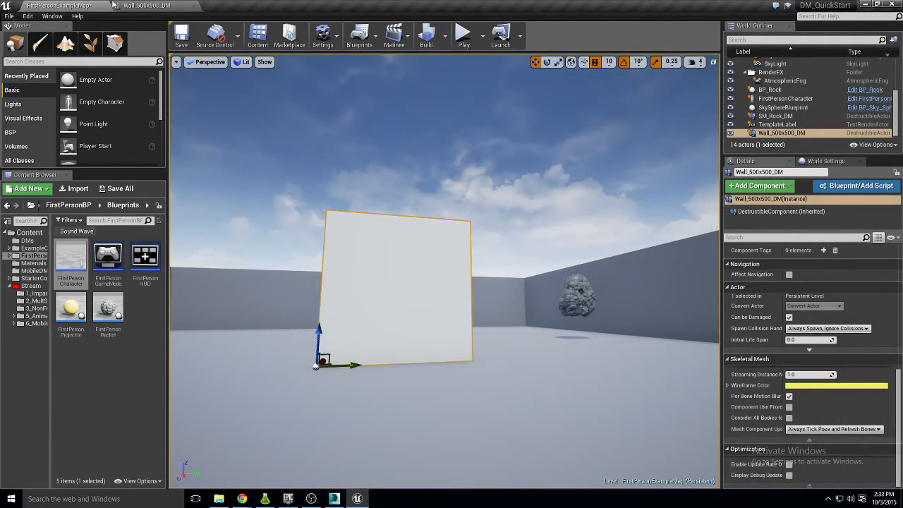
- Turn off Accumulate Damage for the wall and reset its Damage Threshold to 1.0
left_click(145, 5)
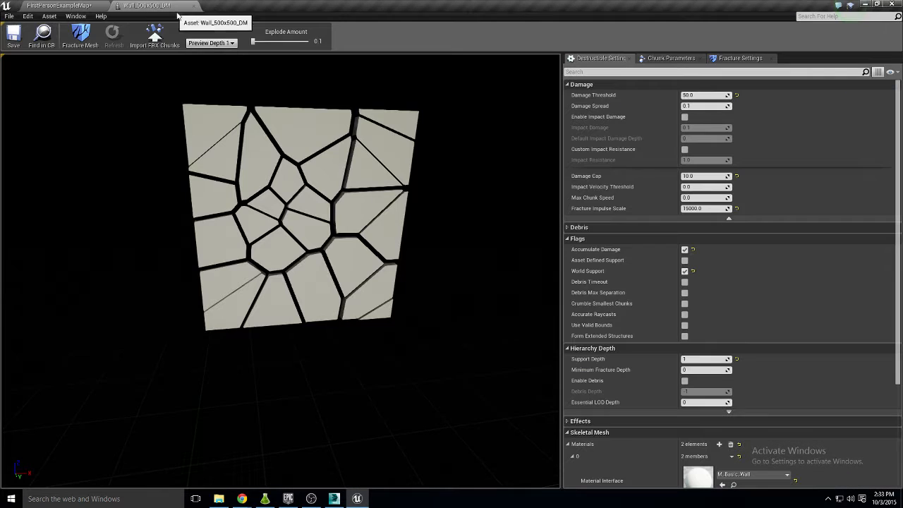
left_click(685, 249)
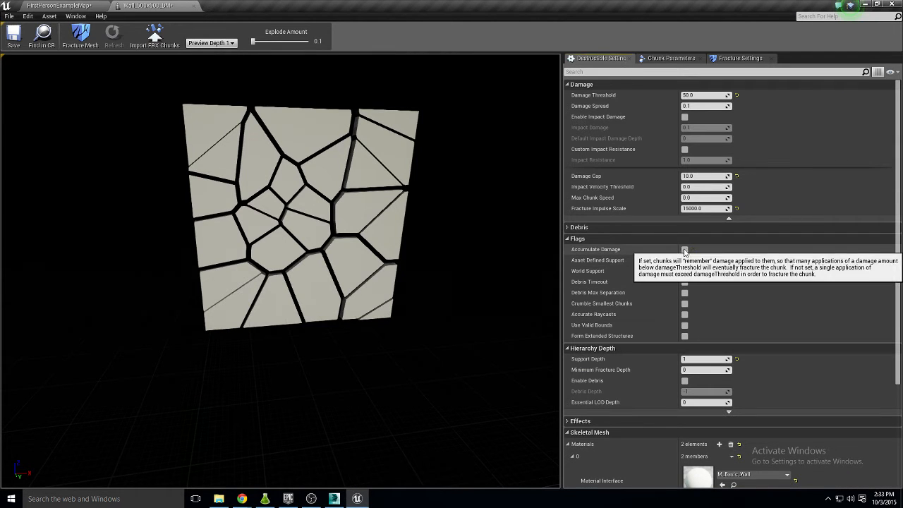
left_click(705, 96)
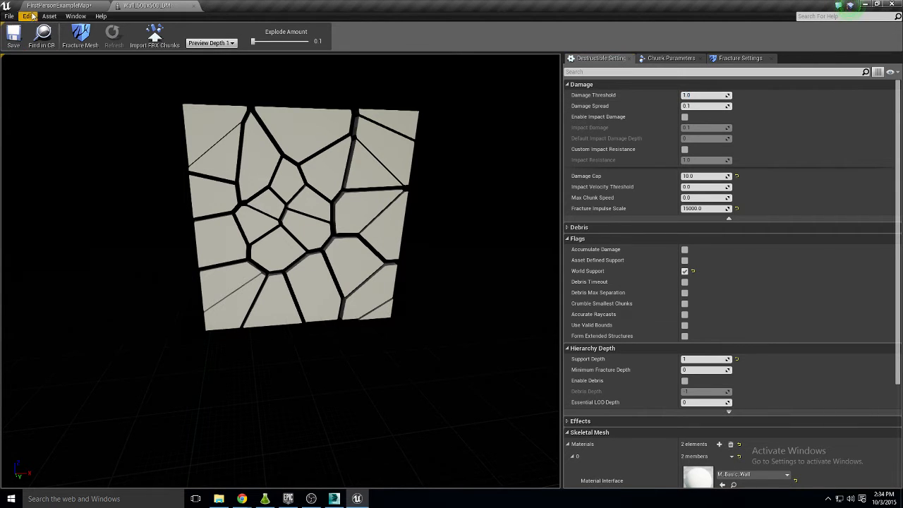
- Play-test the wall without accumulated damage, shoot it to examine how far the chunks fly, and end the session with the wall back in view
left_click(59, 4)
left_click(462, 35)
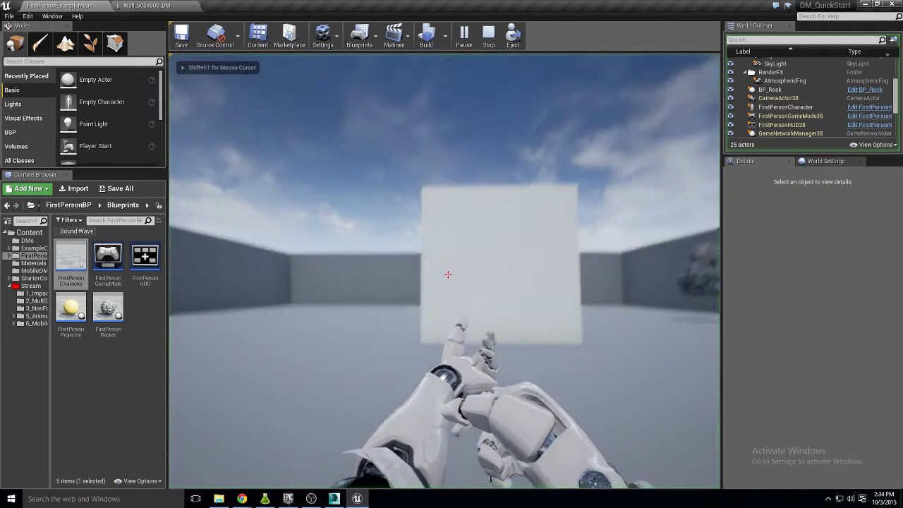
left_click(447, 274)
left_click(447, 274)
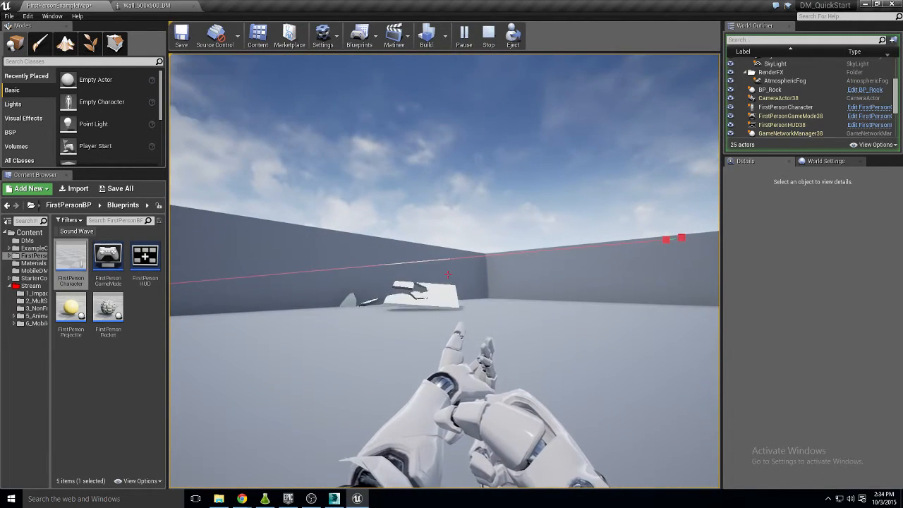
key("Escape")
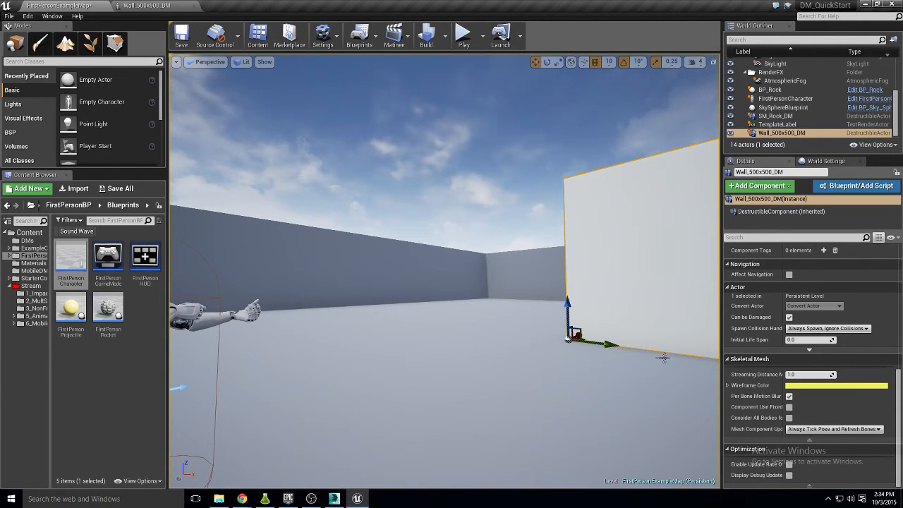
key("f")
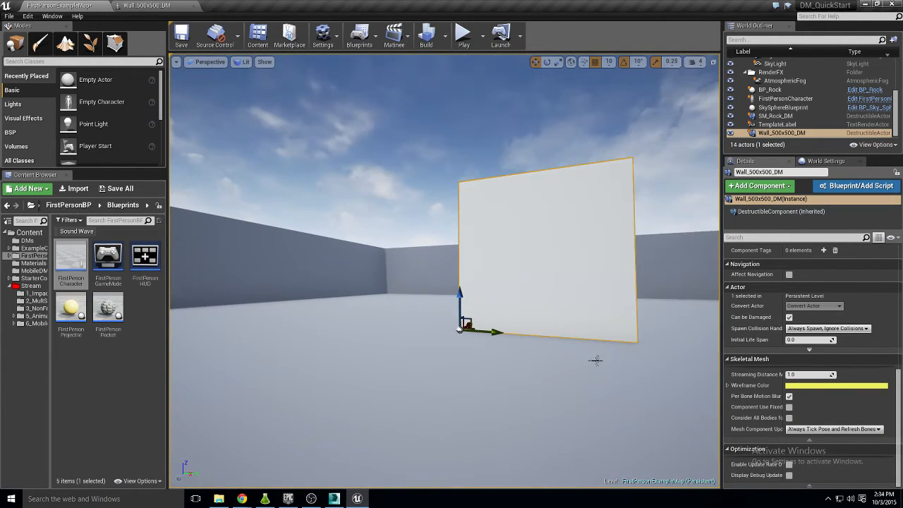
- Set the wall's Fracture Impulse Scale to 5000.0 and save the asset
left_click(159, 6)
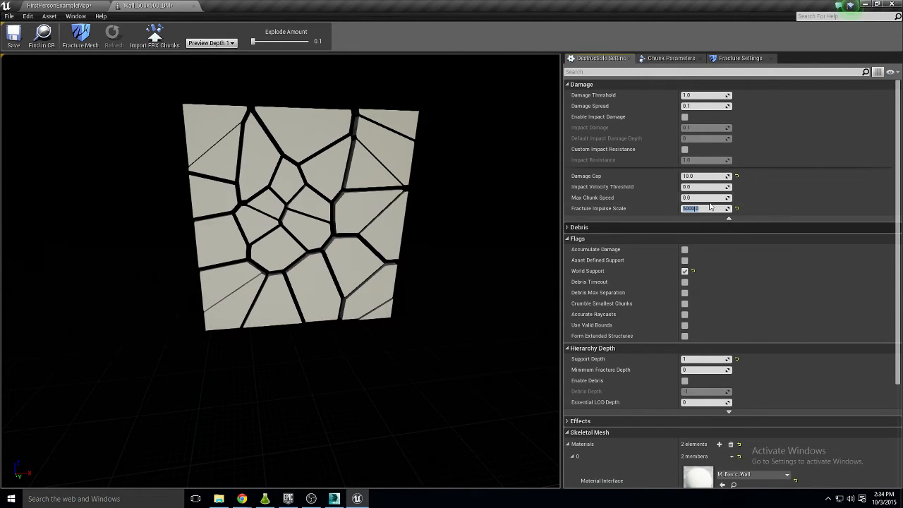
left_click(13, 35)
- Play-test the level at a Fracture Impulse Scale of 5000.0, shooting the wall and its remaining standing part, and end the session
left_click(58, 6)
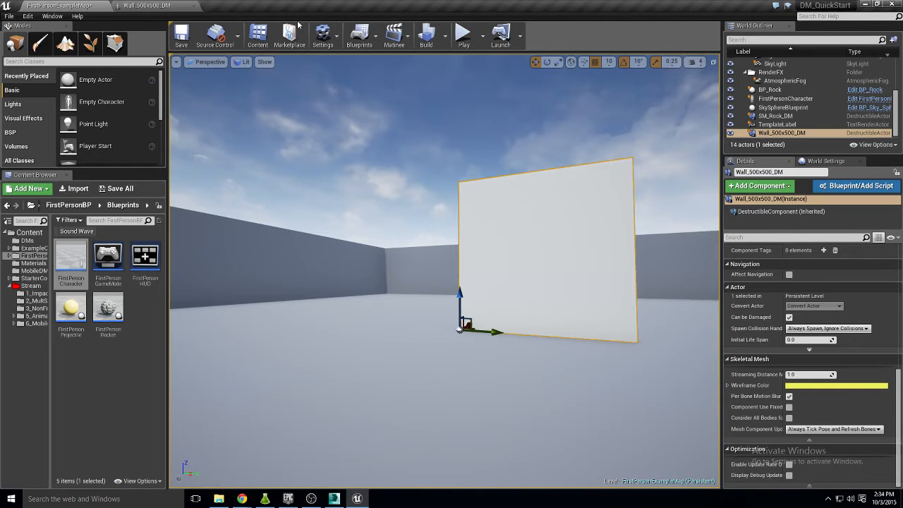
left_click(464, 34)
left_click(448, 275)
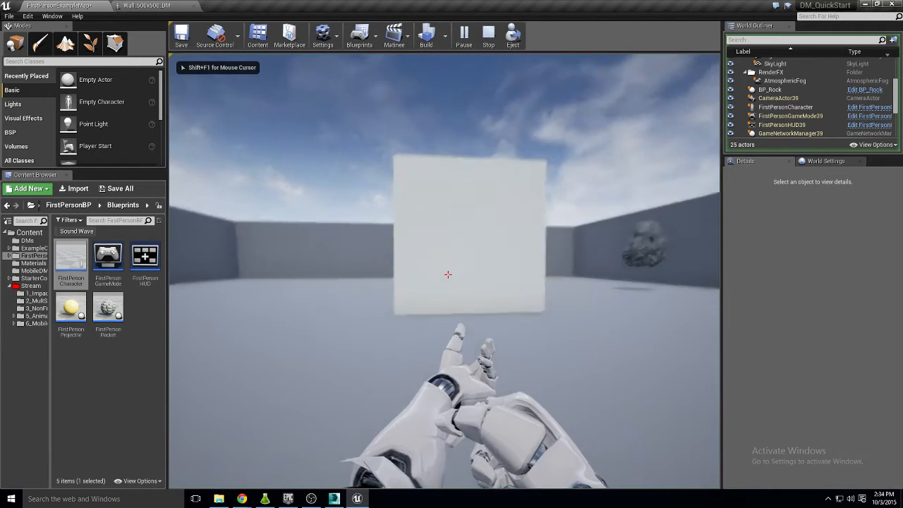
left_click(448, 274)
left_click(448, 275)
key("s")
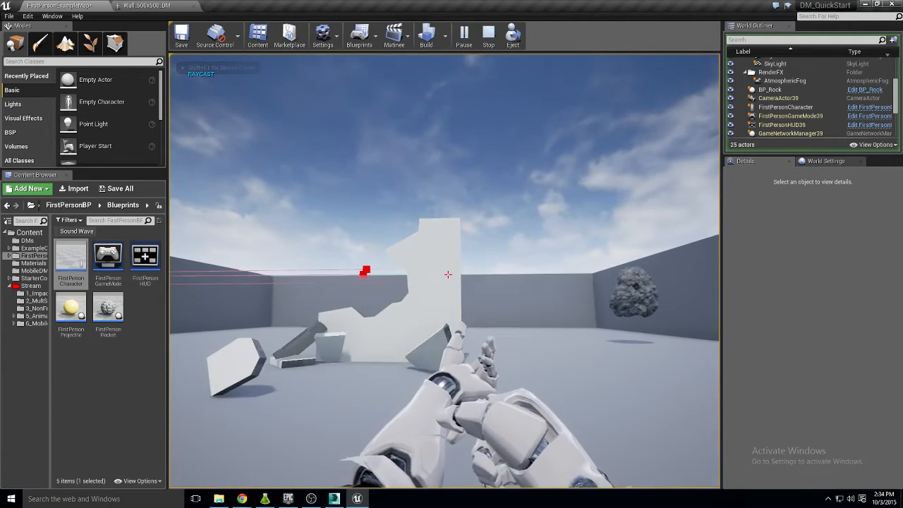
left_click(448, 274)
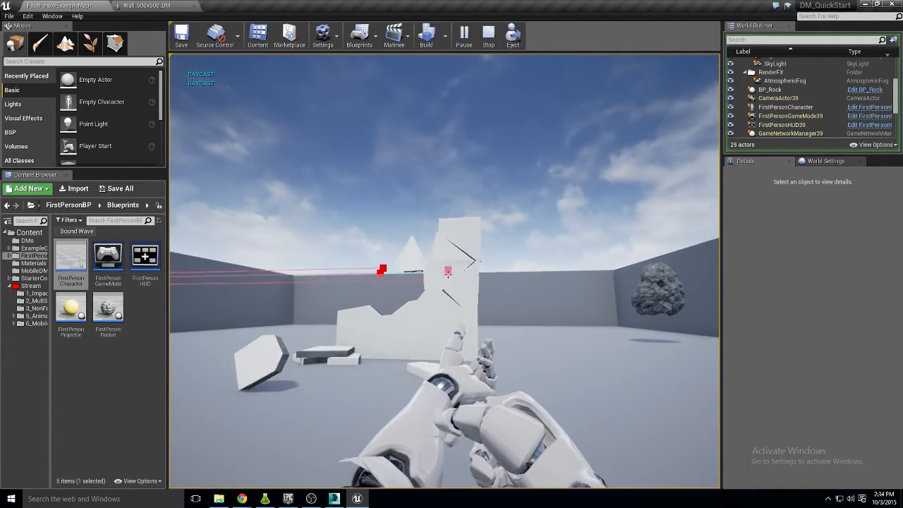
left_click(448, 274)
key("Escape")
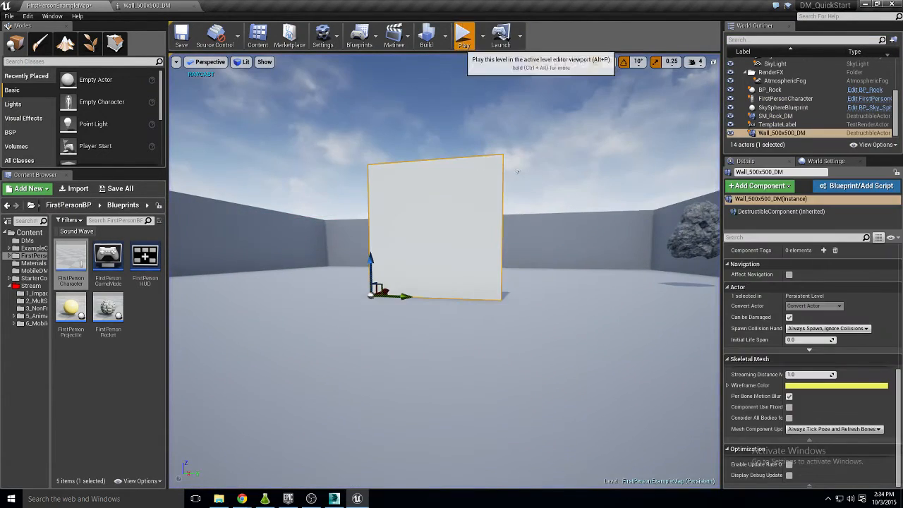
- Run another play test on the intact wall, shooting several spots to examine how gently the chunks separate, and end the session
left_click(463, 33)
left_click(448, 274)
left_click(448, 274)
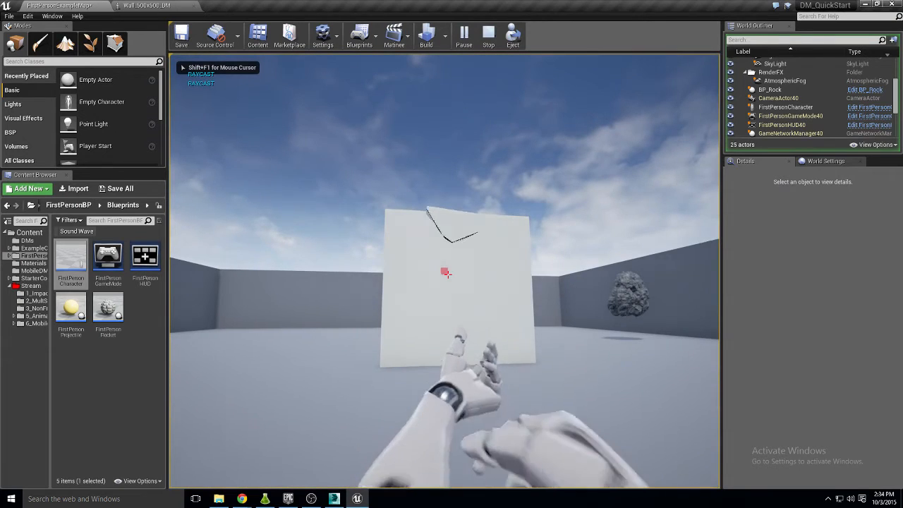
left_click(448, 275)
left_click(445, 274)
left_click(445, 274)
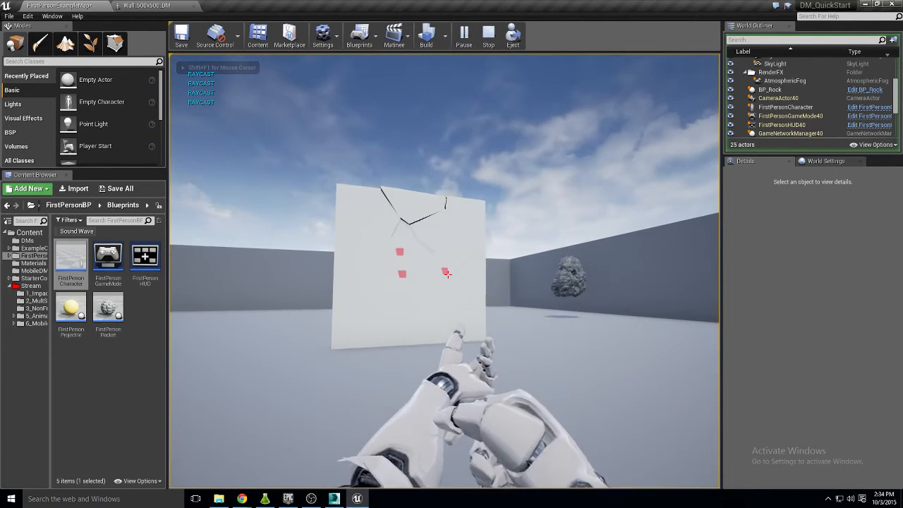
left_click(445, 274)
key("Escape")
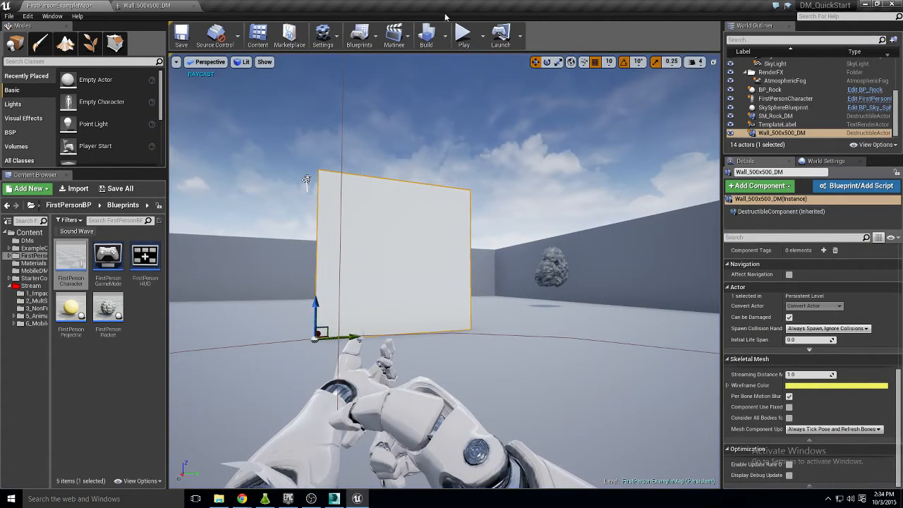
- Set the wall's Fracture Impulse Scale to 1000.0 and save the asset
left_click(145, 5)
left_click(692, 208)
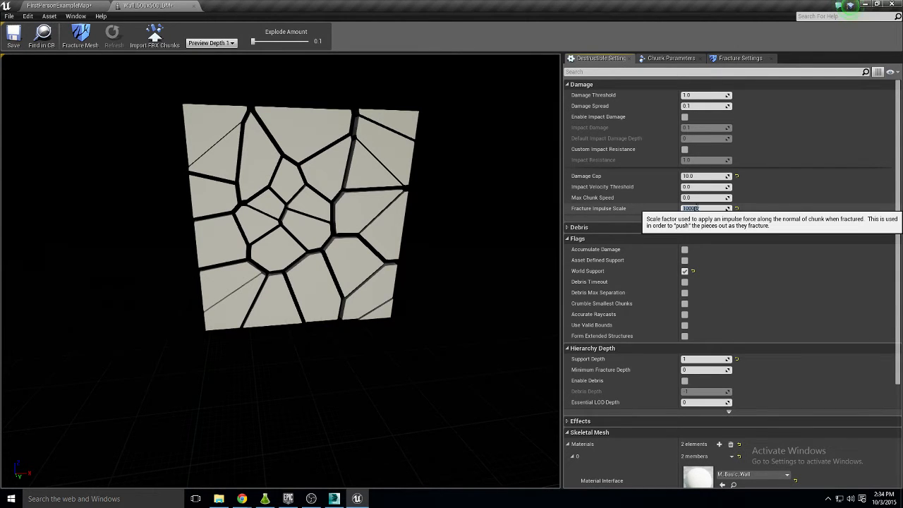
left_click(13, 35)
- Play-test the level at a Fracture Impulse Scale of 1000.0, shooting across the wall to examine how the chunks shift, and end the session
left_click(53, 6)
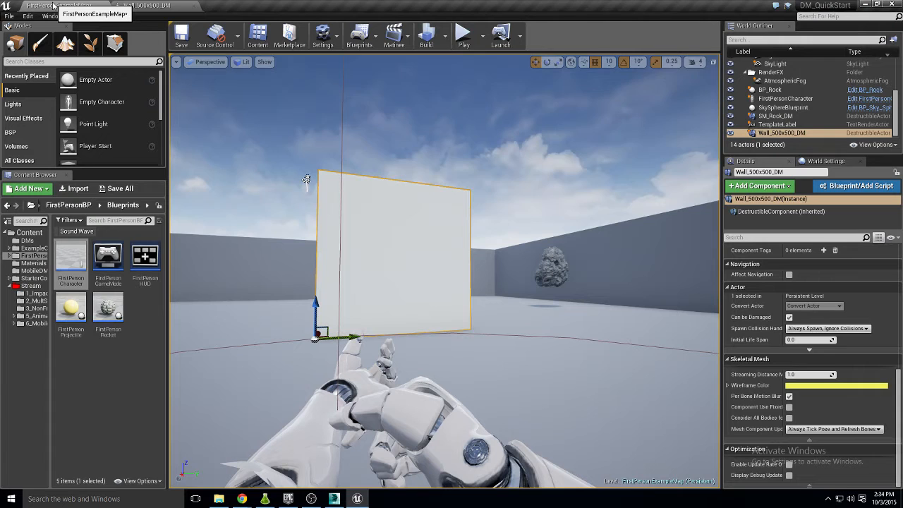
left_click(462, 34)
left_click(447, 274)
left_click(448, 274)
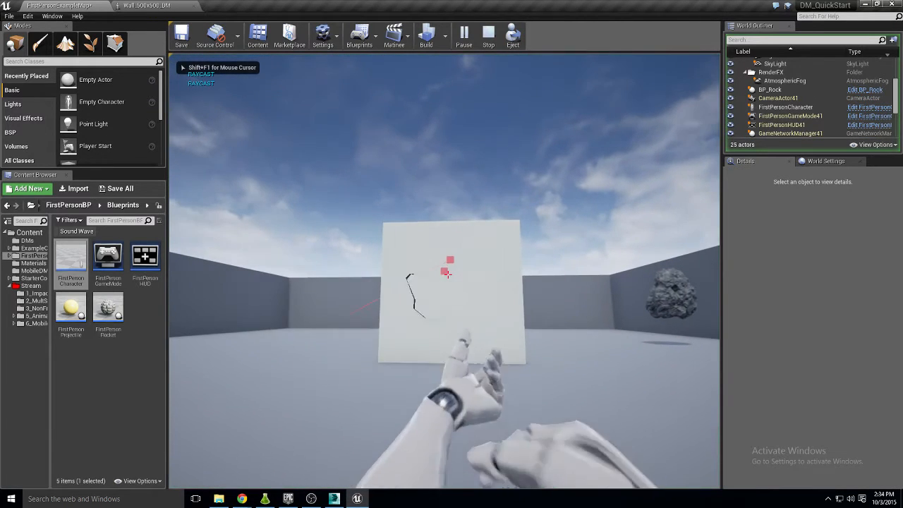
left_click(448, 274)
left_click(448, 275)
left_click(448, 274)
left_click(448, 274)
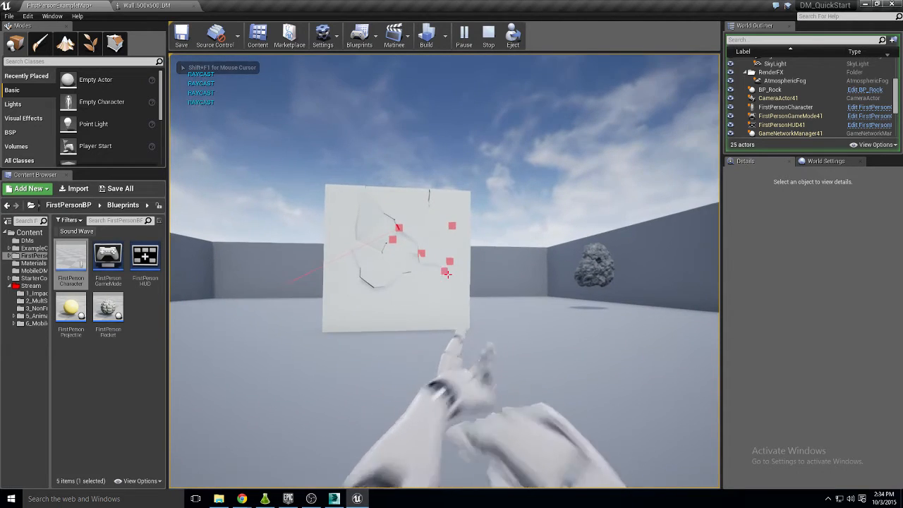
left_click(448, 274)
left_click(448, 275)
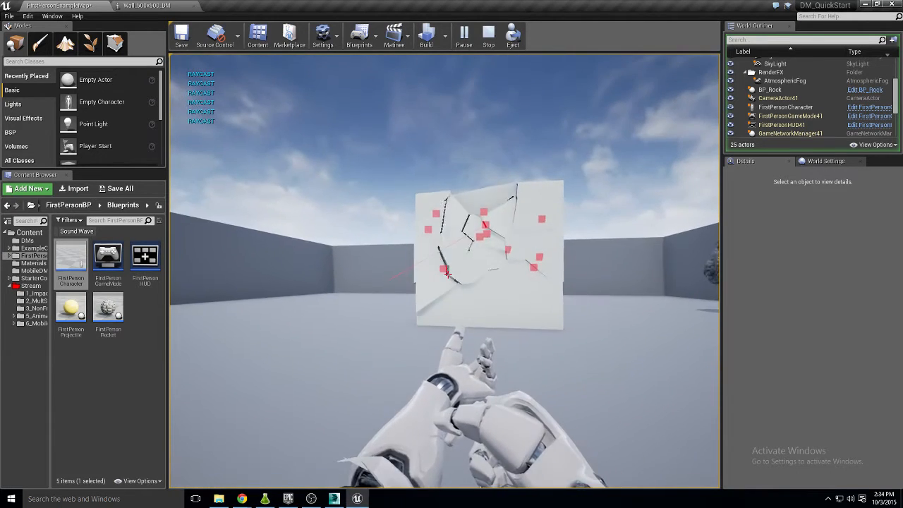
key("Escape")
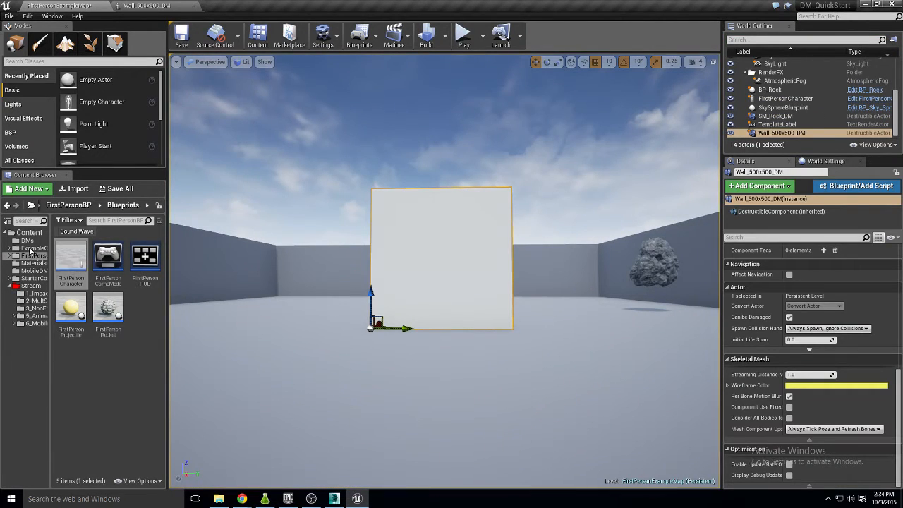
- Place Shape_Cube_DM from the StarterContent Shapes folder on the floor in front of the wall and look through its properties
left_click(10, 256)
left_click(9, 256)
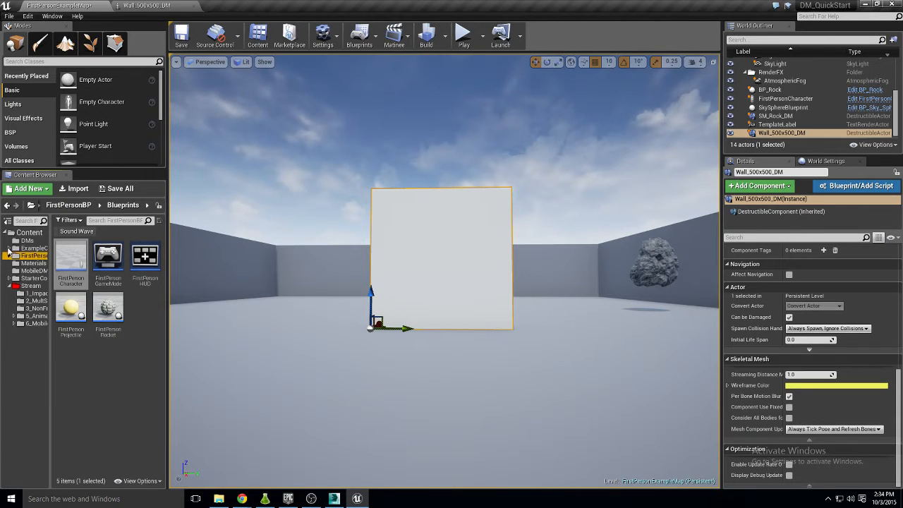
left_click(9, 279)
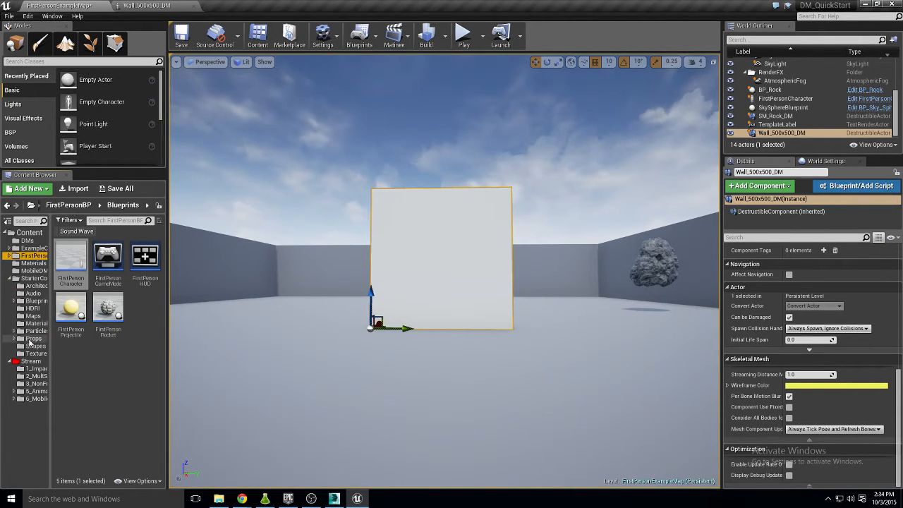
left_click(35, 346)
left_click_drag(138, 256, 534, 394)
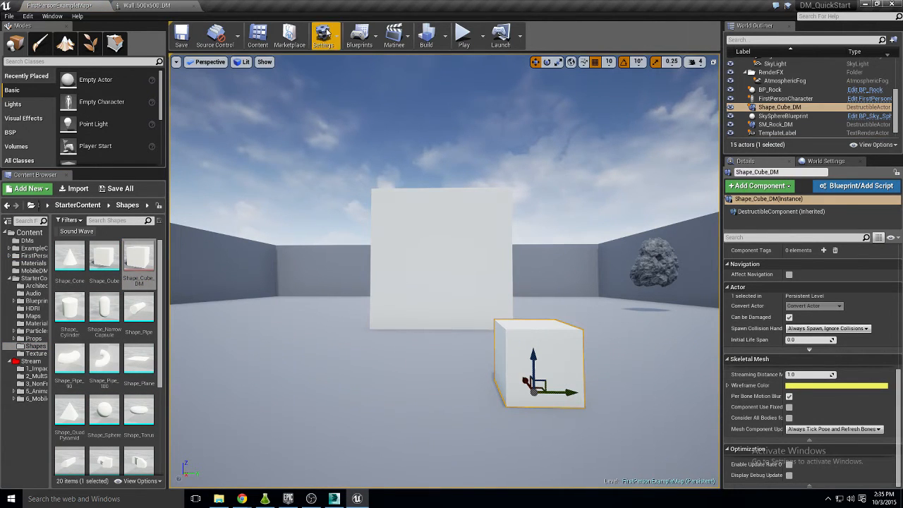
left_click(147, 5)
left_click(47, 5)
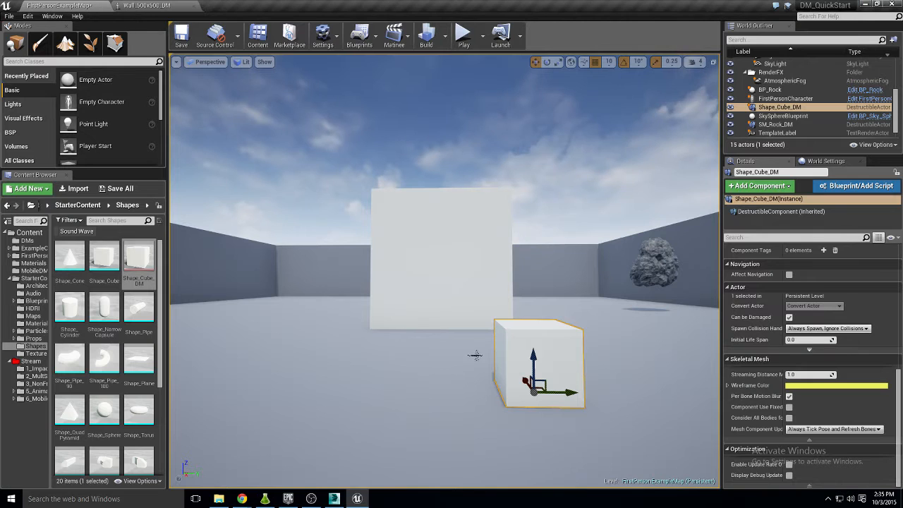
scroll(802, 395, "up", 10)
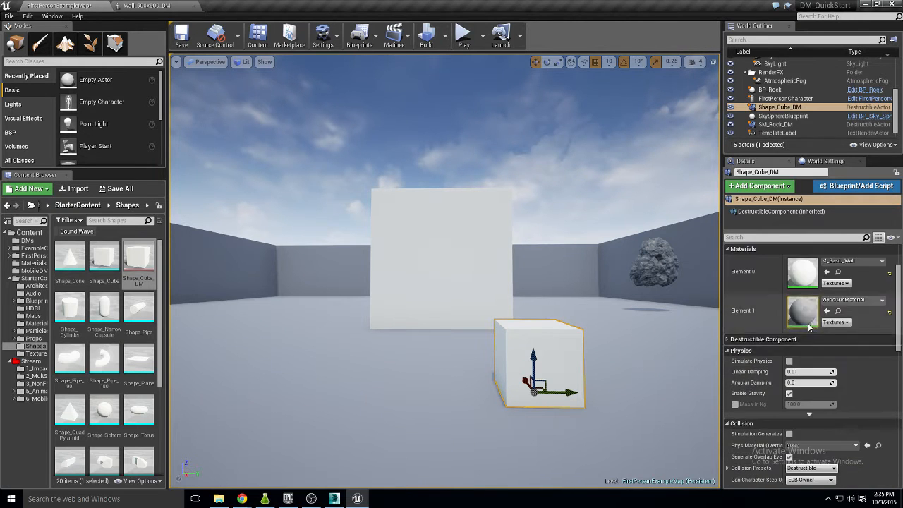
scroll(816, 339, "down", 10)
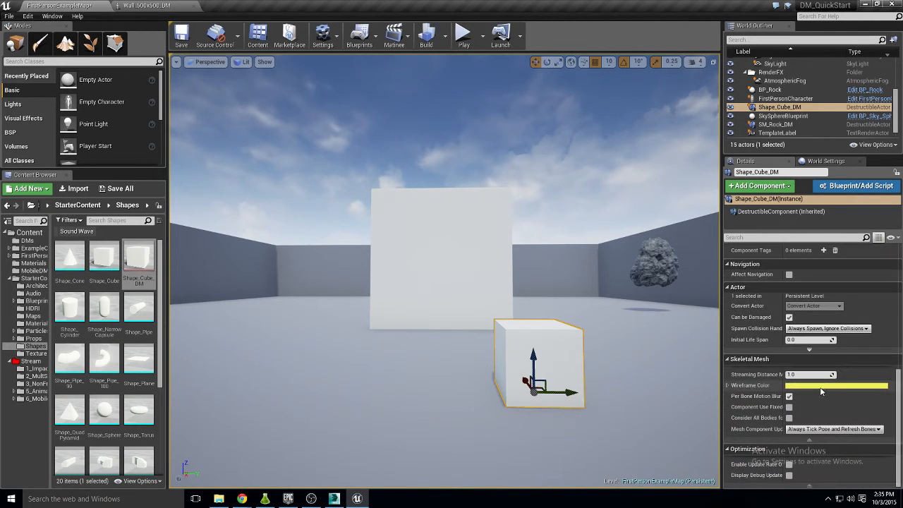
- Open the Shape_Cube_DM destructible mesh, set its Fracture Impulse Scale to 15000.0 and save the asset
double_click(138, 256)
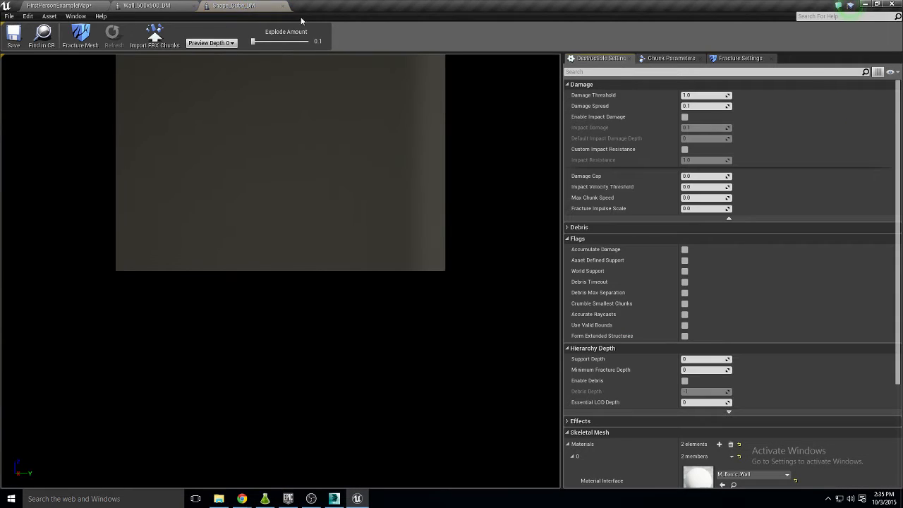
left_click(702, 208)
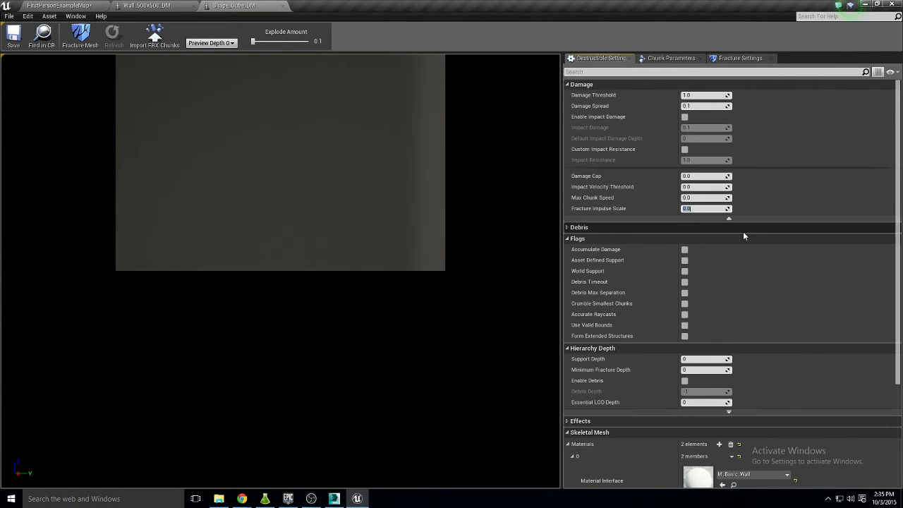
type("15000")
key("Return")
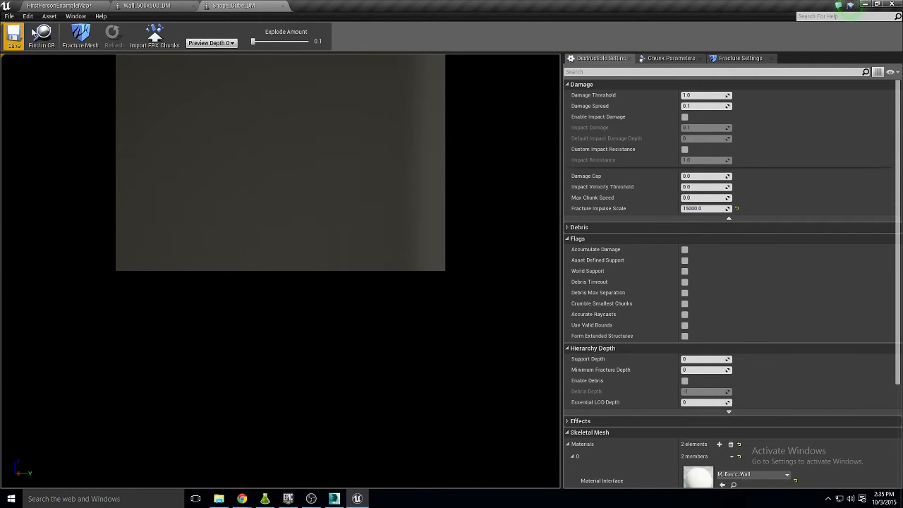
- Play-test the level, shooting the cube to examine how its chunks scatter, and end the session
left_click(57, 6)
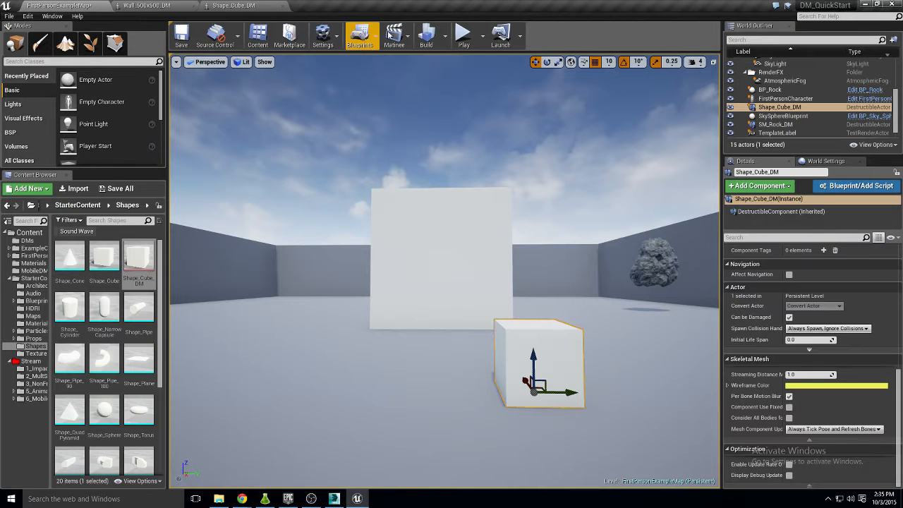
left_click(462, 36)
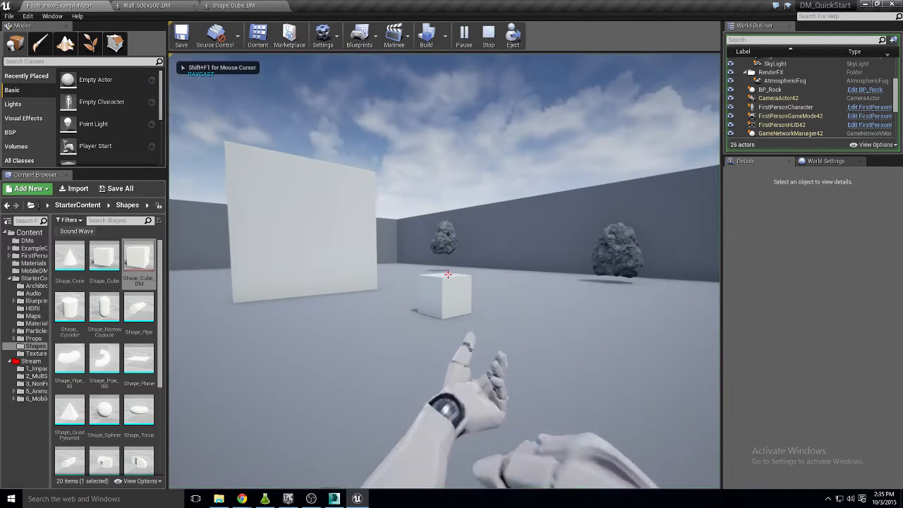
left_click(446, 274)
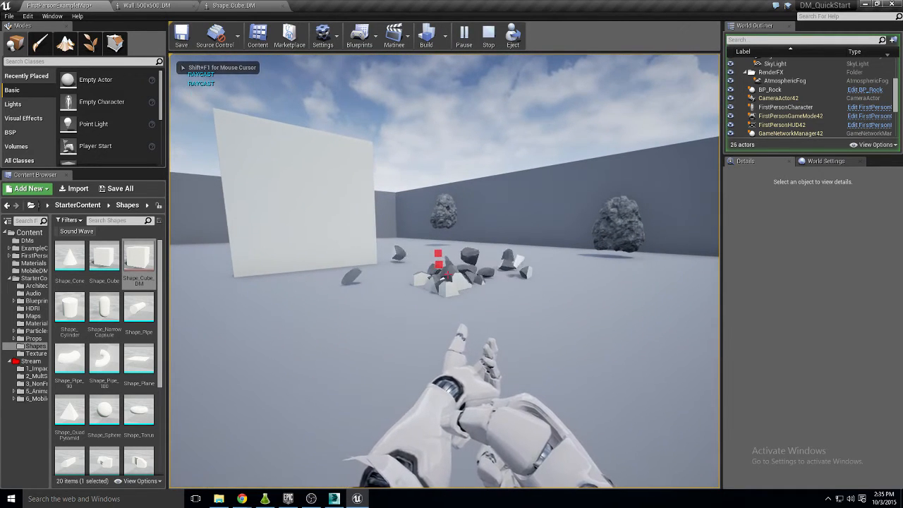
key("Escape")
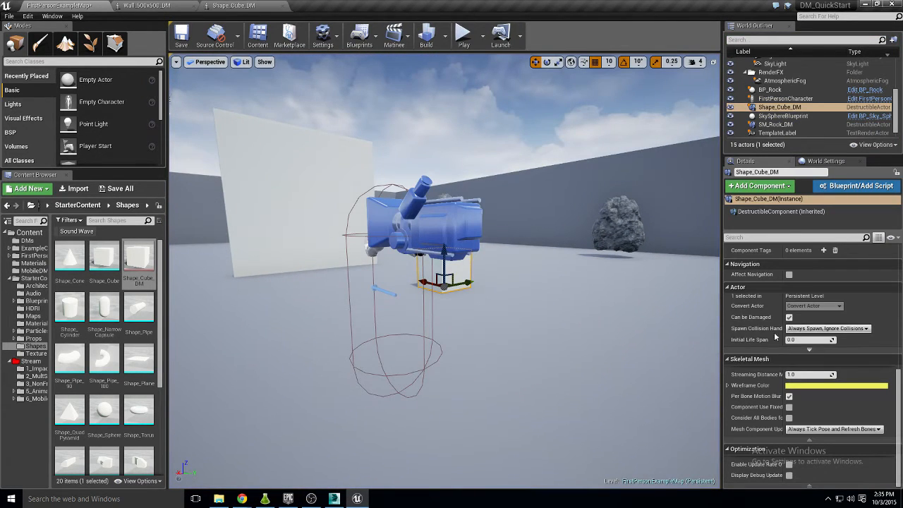
- Set the cube's Fracture Impulse Scale to 150000.0 and save the asset
left_click(270, 6)
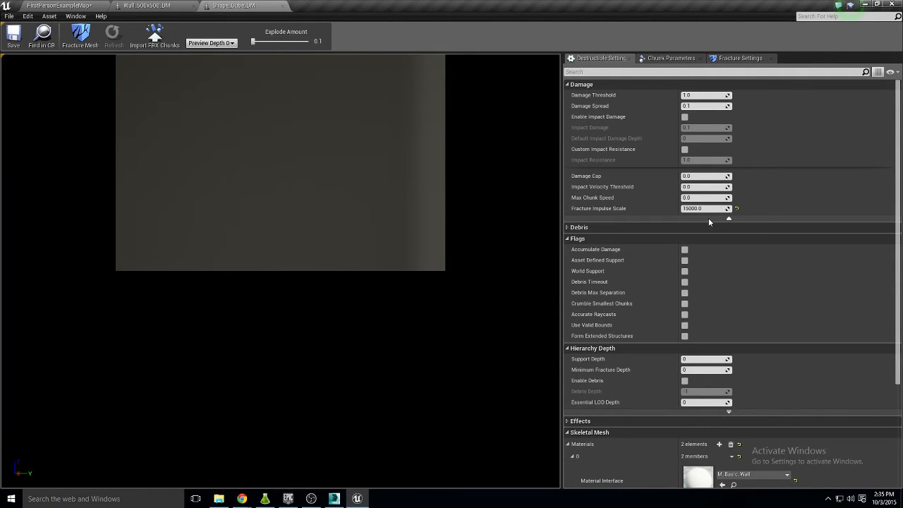
left_click(707, 209)
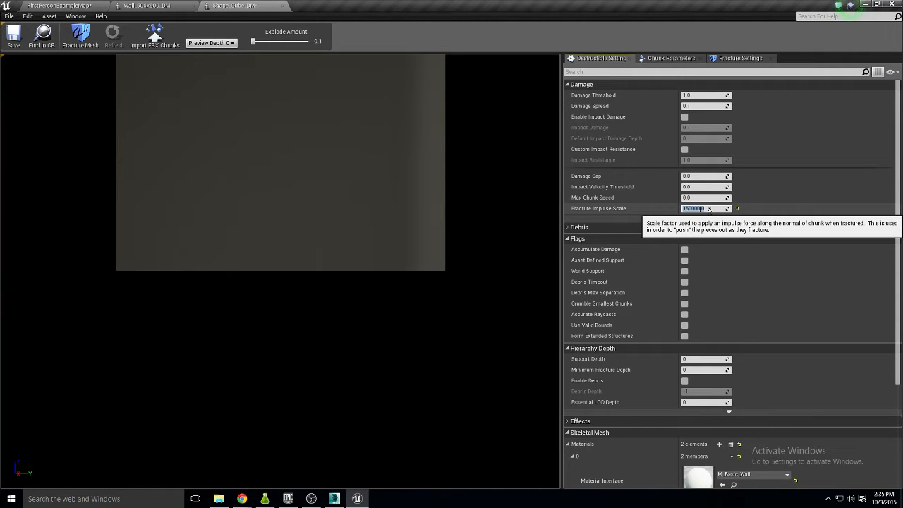
left_click(13, 35)
- Play-test the level at the cube's Fracture Impulse Scale of 150000.0, shooting the cube once, and end the session
left_click(59, 6)
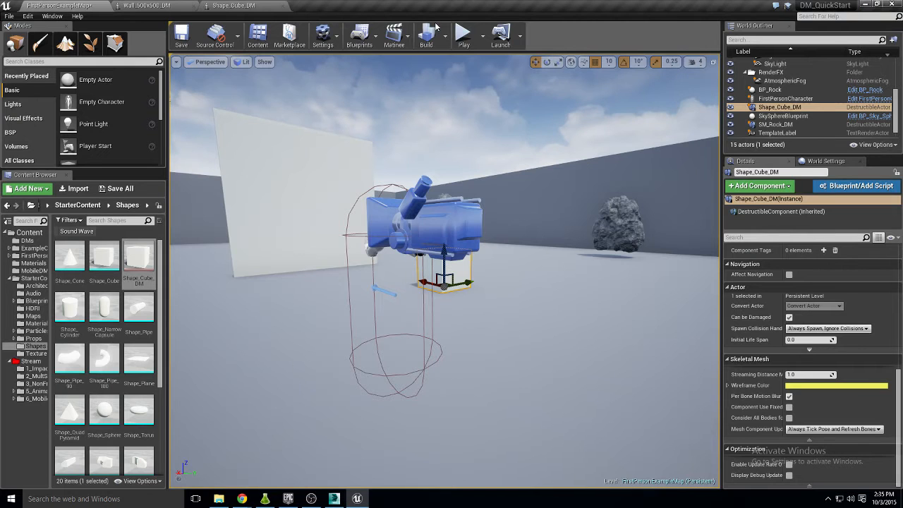
left_click(463, 34)
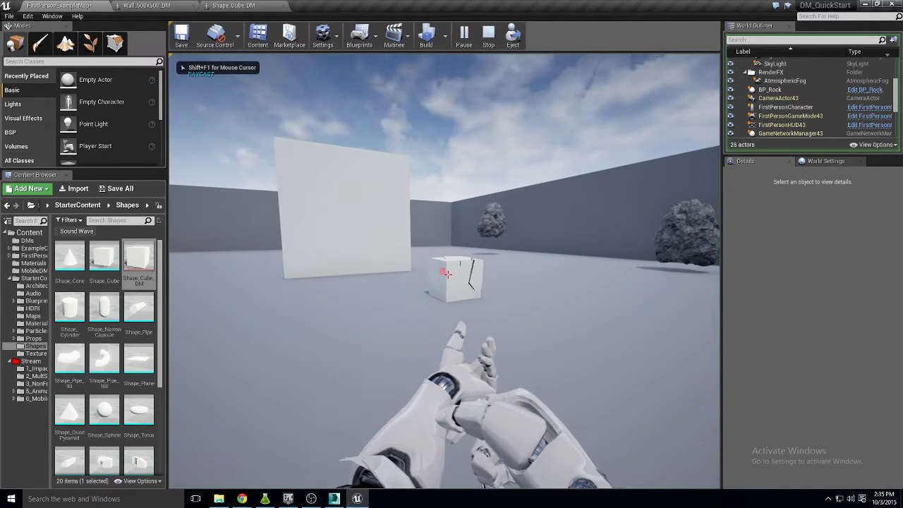
key("Escape")
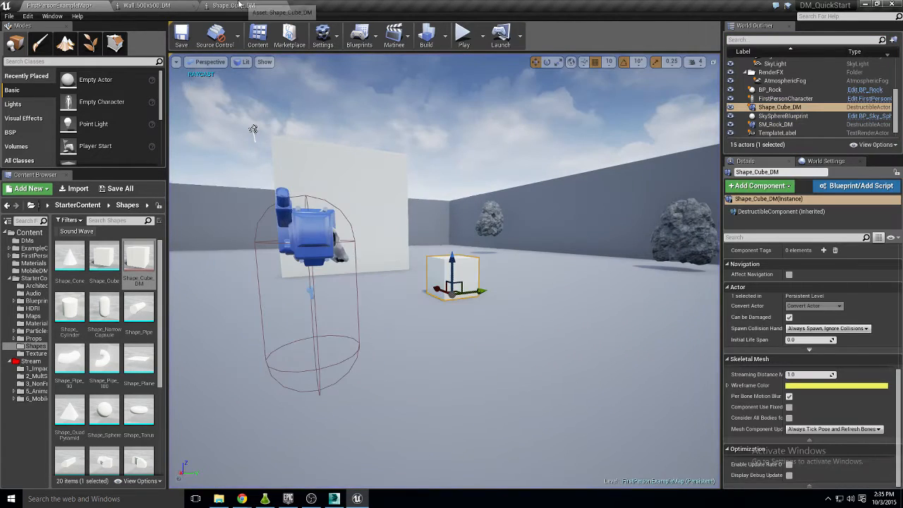
- Recheck and save the cube asset, play-test the level by shooting the cube, circle its scattered chunks, and end the session
left_click(239, 5)
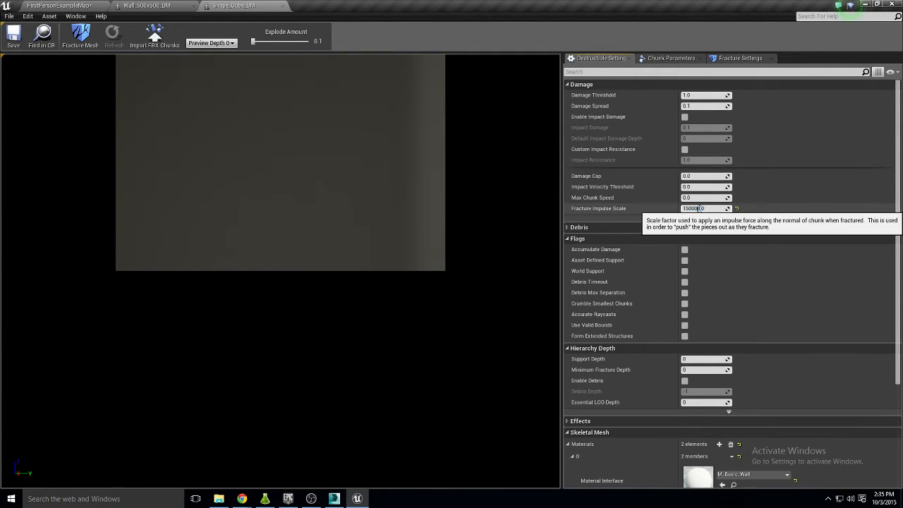
left_click(8, 44)
left_click(54, 6)
left_click(462, 38)
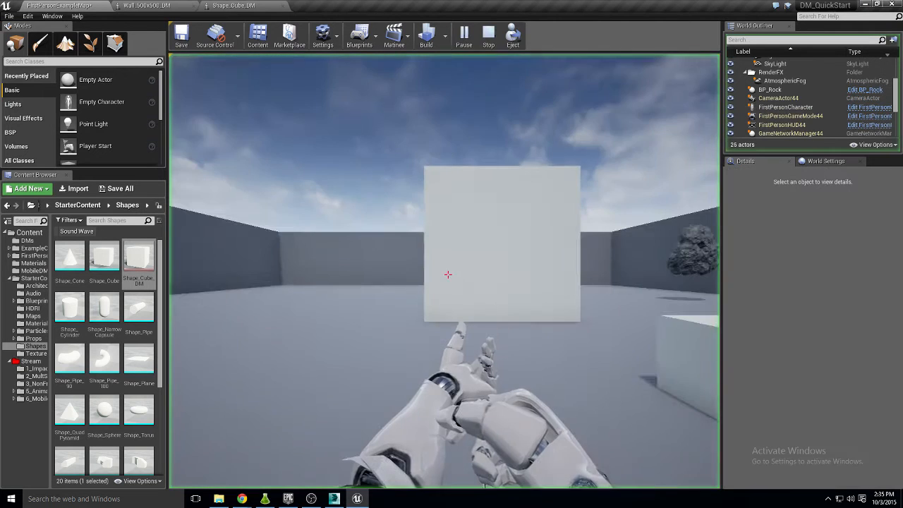
left_click(448, 264)
key("d")
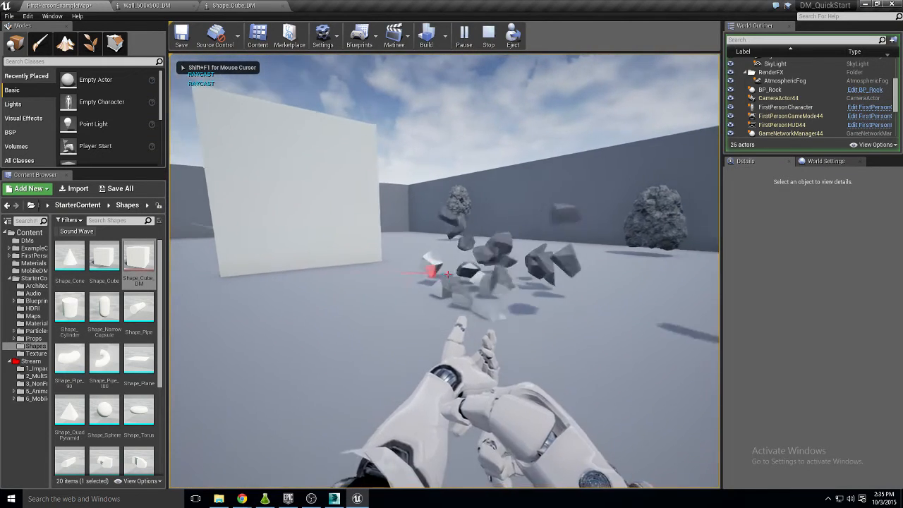
key("d")
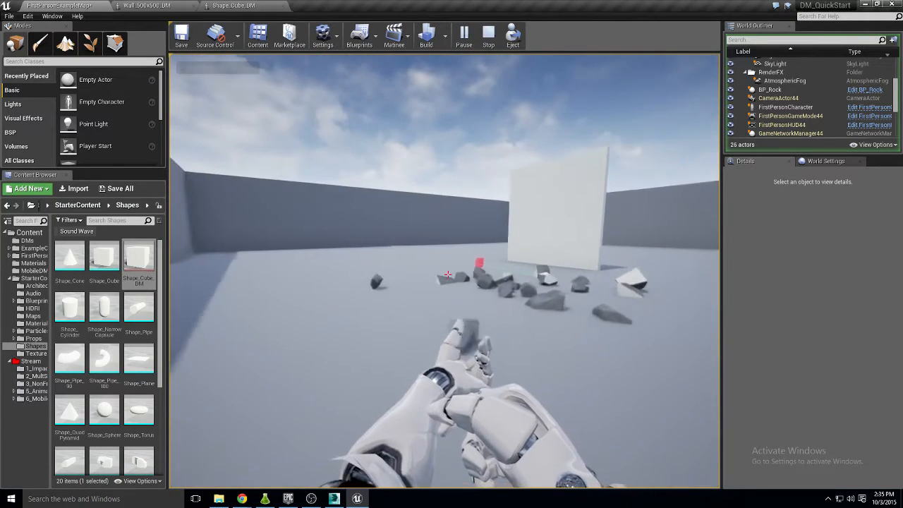
key("Escape")
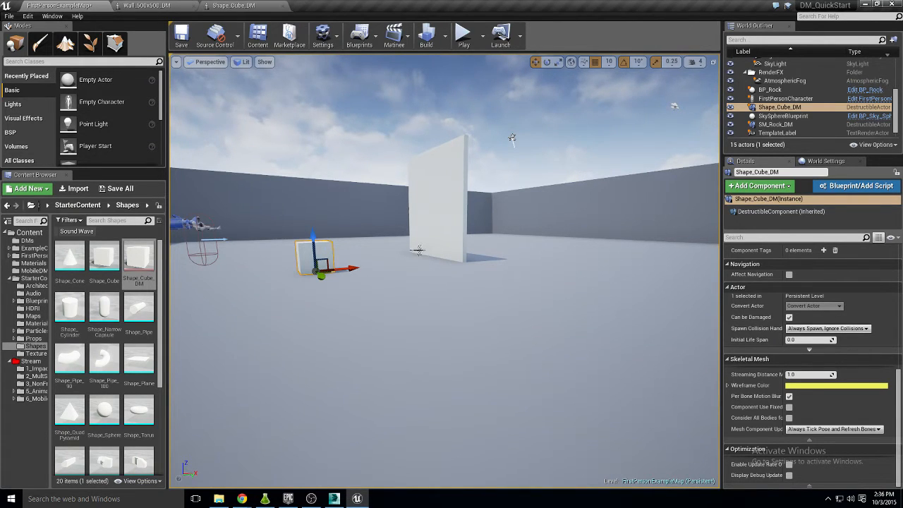
- Review the destructible settings of Wall_500x500_DM alongside the level's wall and cube
mouse_move(389, 261)
right_mouse_down()
mouse_move(311, 283)
mouse_move(307, 275)
mouse_move(388, 261)
right_mouse_up()
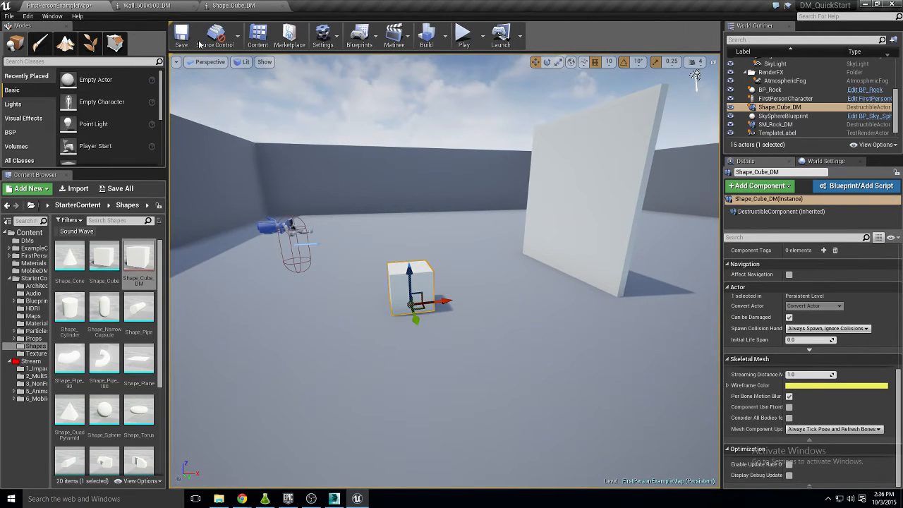
left_click(177, 9)
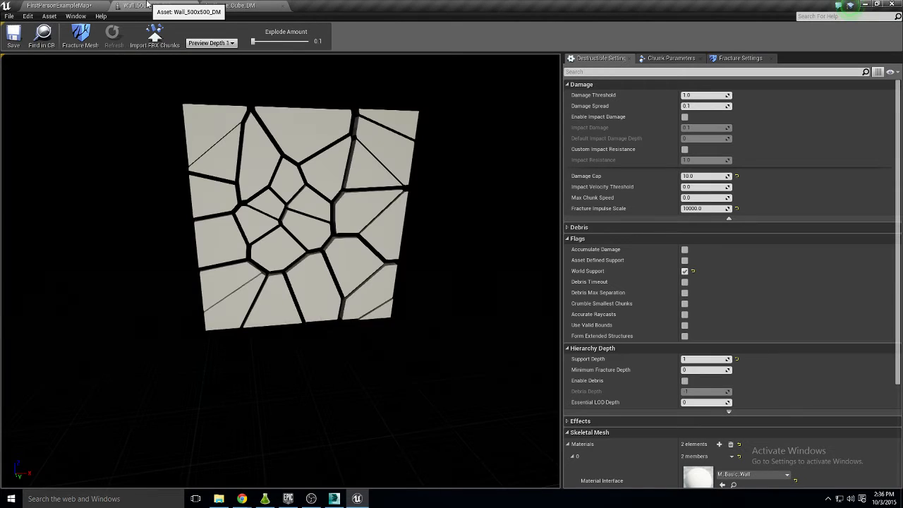
left_click(84, 5)
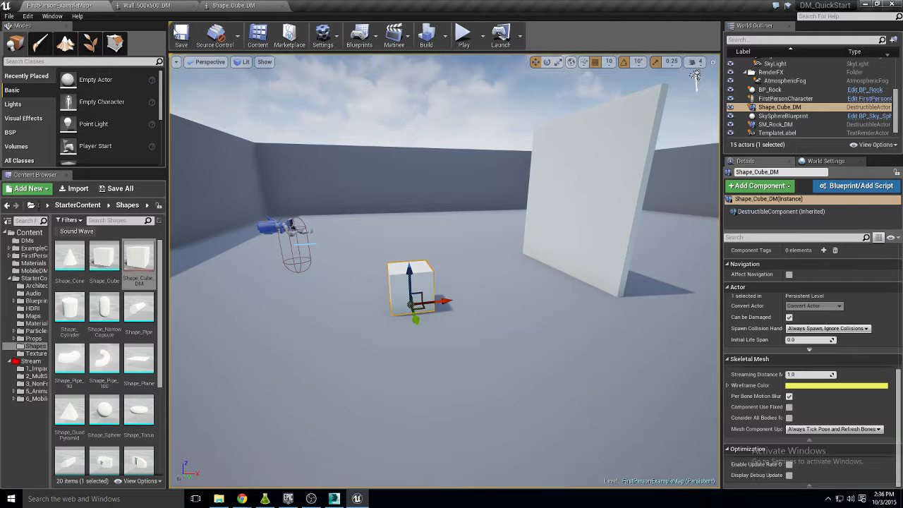
left_click(180, 7)
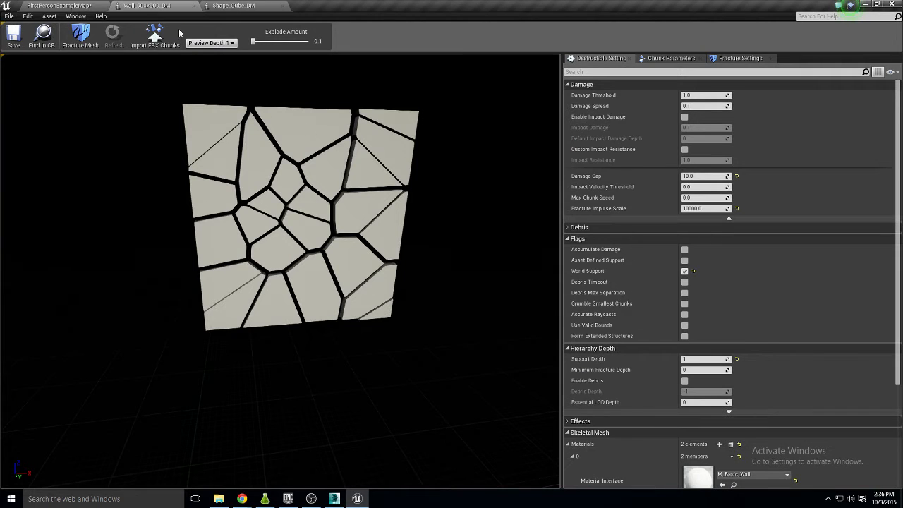
left_click(63, 5)
- Start a play test and shoot the wall with raycasts and ball projectiles to compare how each affects it
left_click(464, 32)
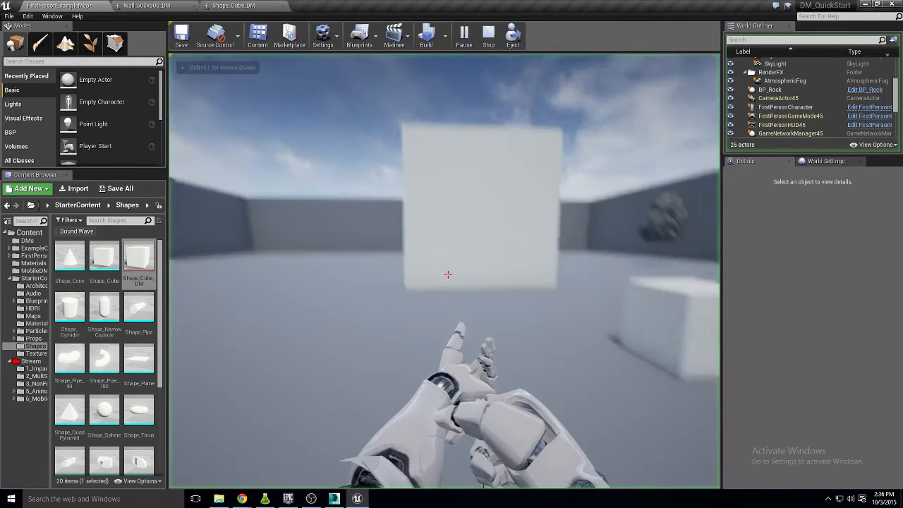
left_click(448, 275)
left_click(448, 275)
left_click(448, 275)
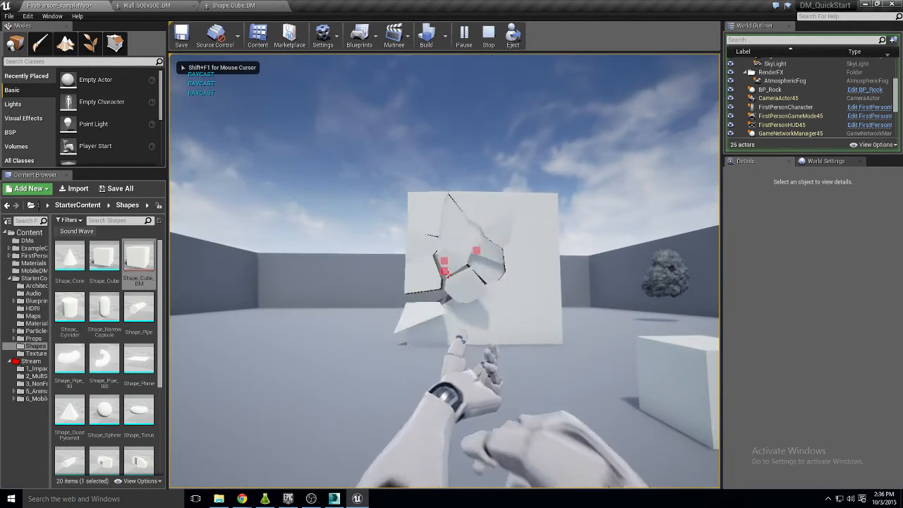
left_click(448, 275)
left_click(448, 274)
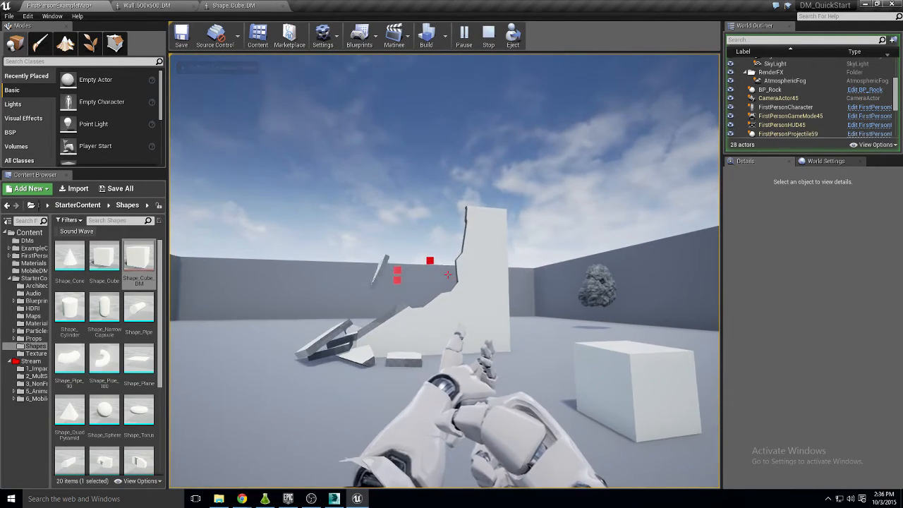
left_click(448, 275)
left_click(449, 275)
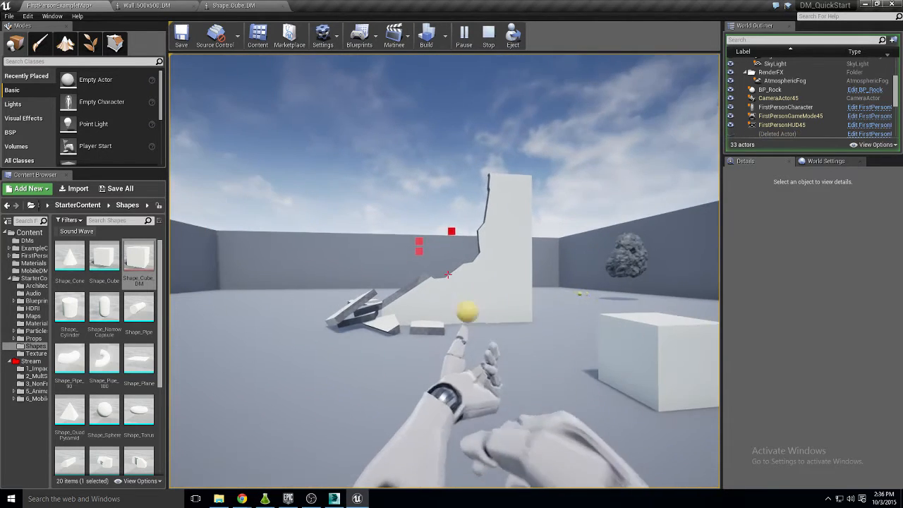
left_click(448, 274)
left_click(448, 274)
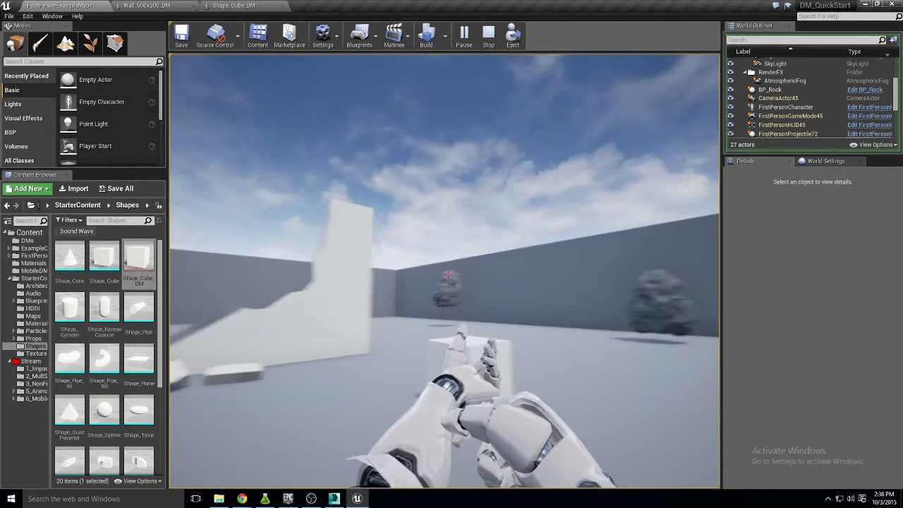
- Fire ball projectiles at the two rocks beyond the cube to examine how they break apart
left_click(448, 274)
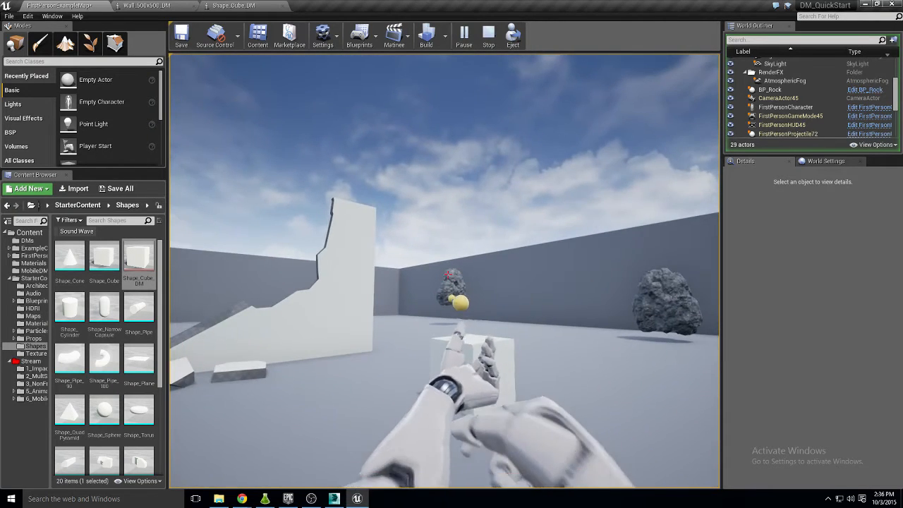
left_click(448, 275)
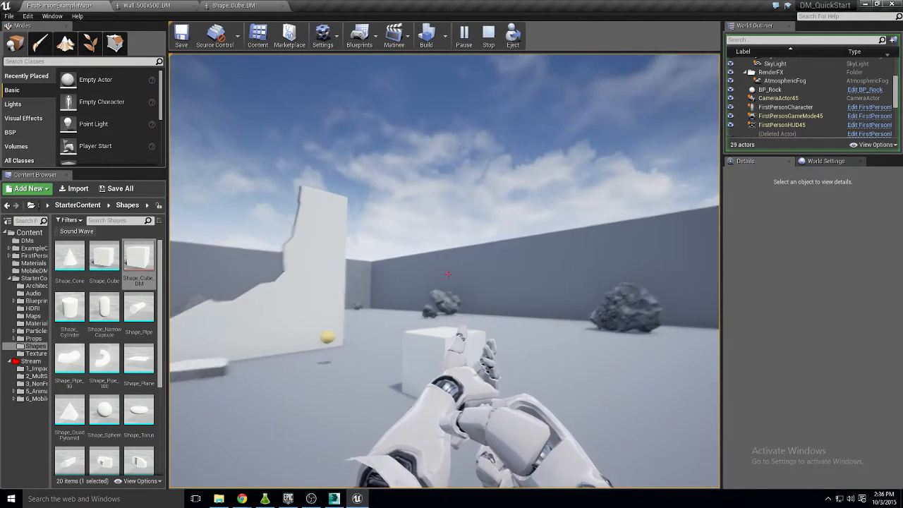
left_click(448, 274)
left_click(449, 274)
left_click(448, 274)
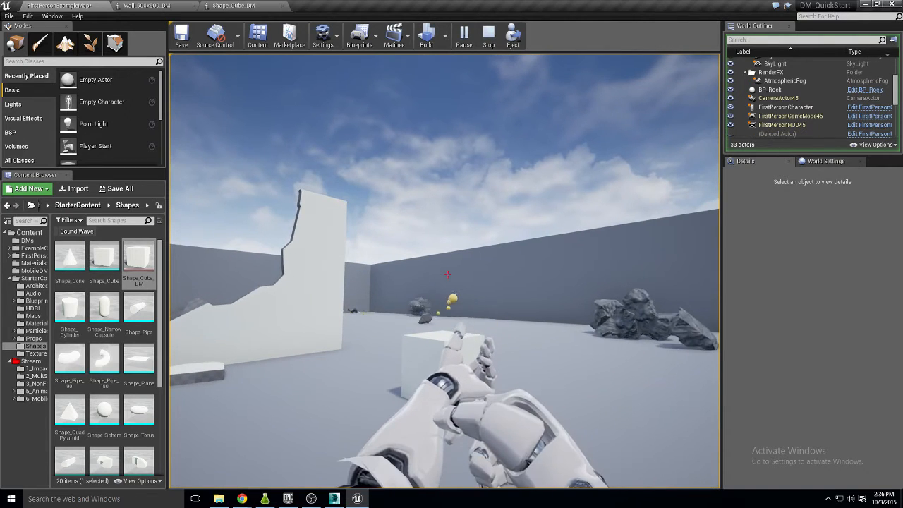
left_click(448, 274)
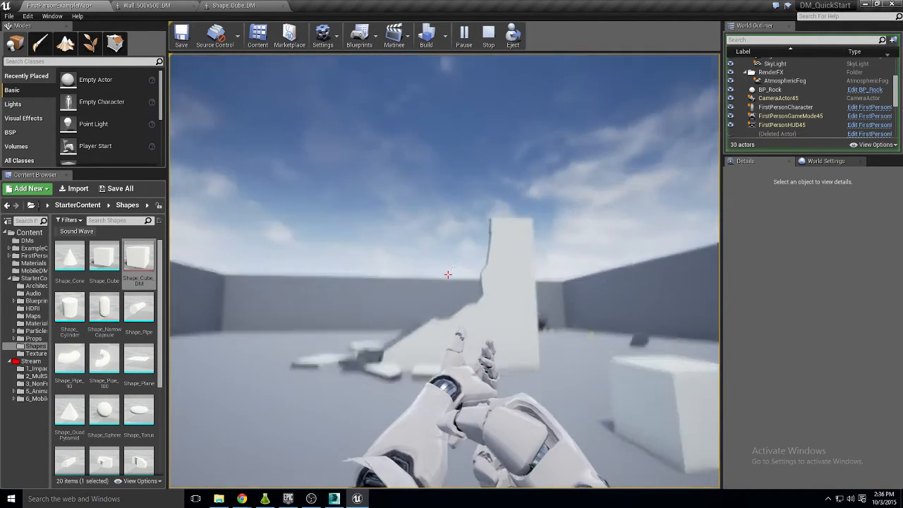
- Shoot down the wall's remaining standing section, move around the cube to inspect the debris, and end the session
left_click(448, 275)
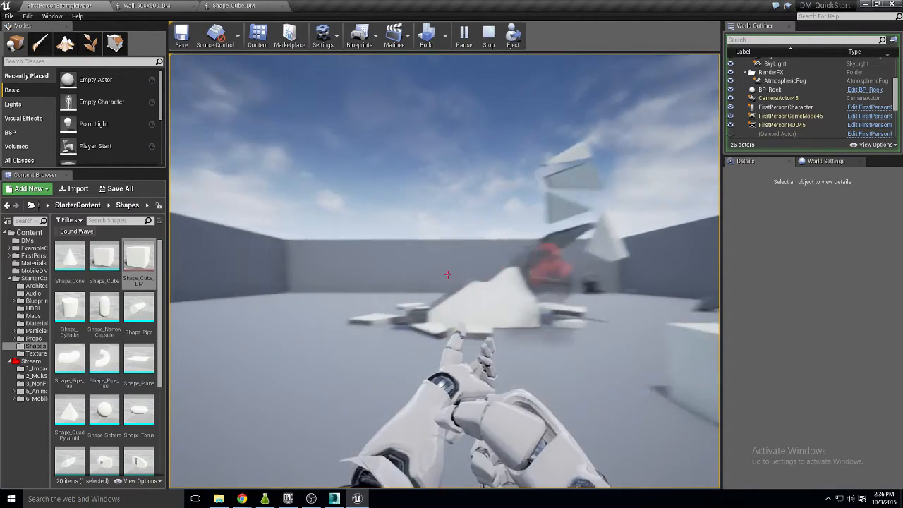
key("d")
key("s")
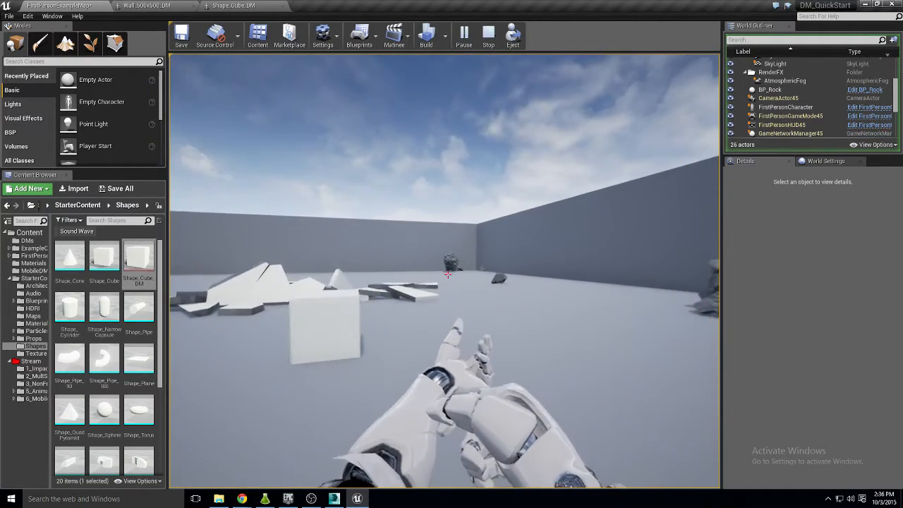
left_click(448, 274)
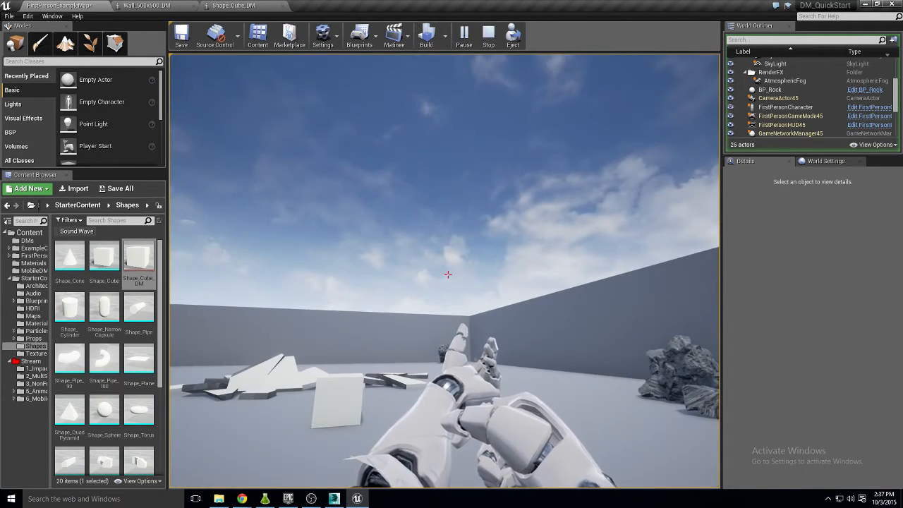
key("Escape")
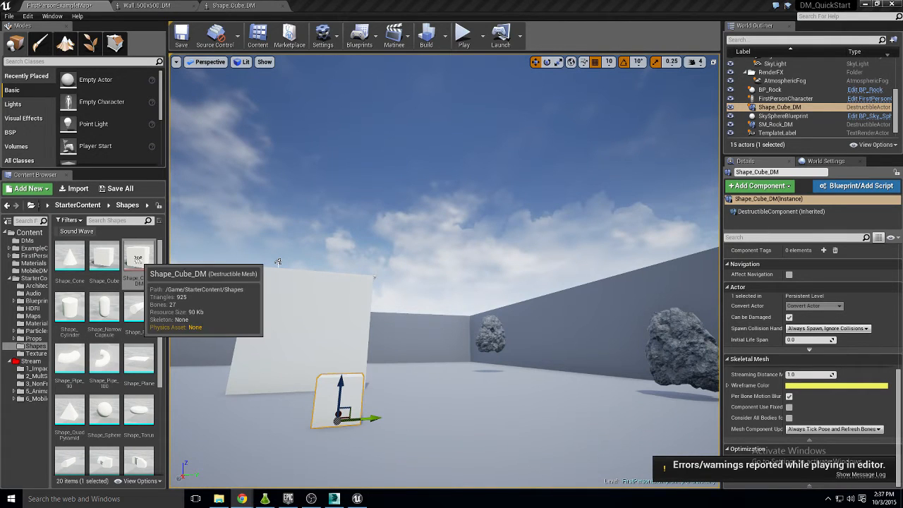
- Show the contents of the StarterContent folder and collapse its subfolders in the content tree
left_click(31, 278)
left_click(9, 278)
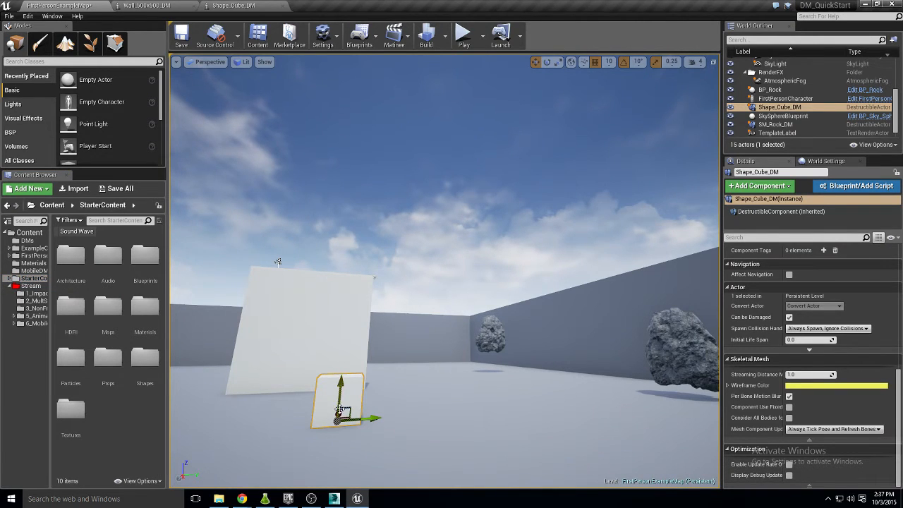
- Delete the cube and wall destructible meshes from the level
key("Delete")
left_click(331, 360)
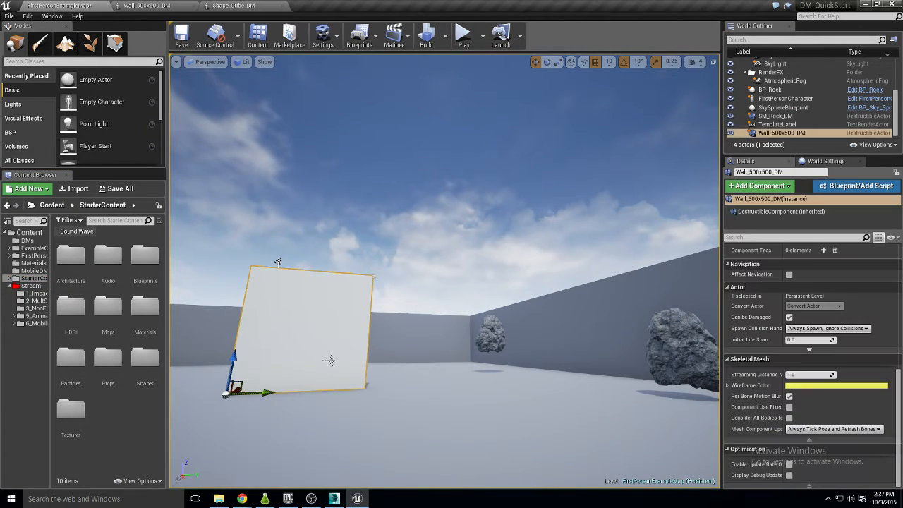
key("Delete")
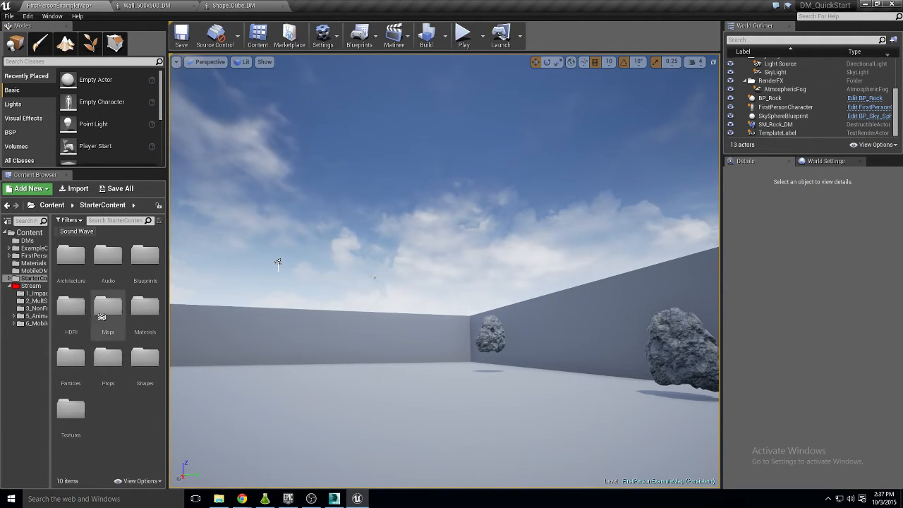
- Copy the Wall_500x500 static mesh from 2_MultSettings into the 3_NonFractureDM folder and show that folder's contents
left_click(37, 309)
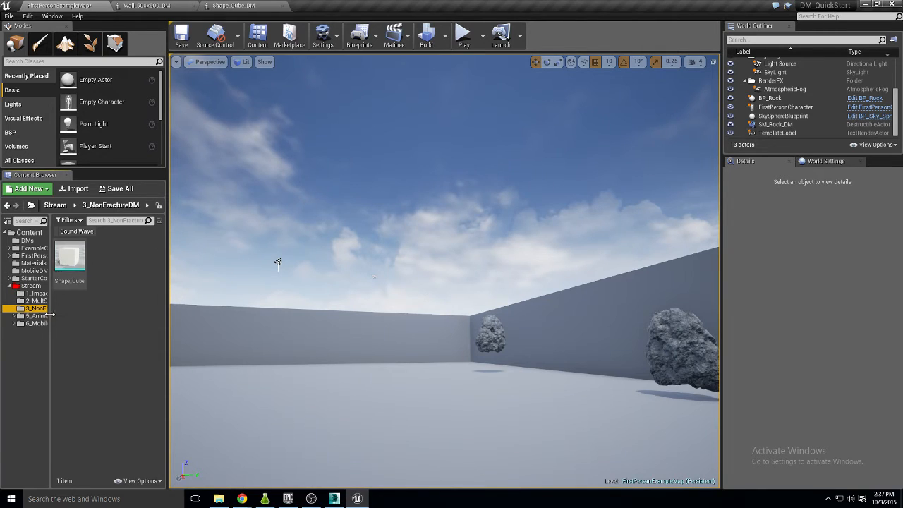
left_click(57, 262)
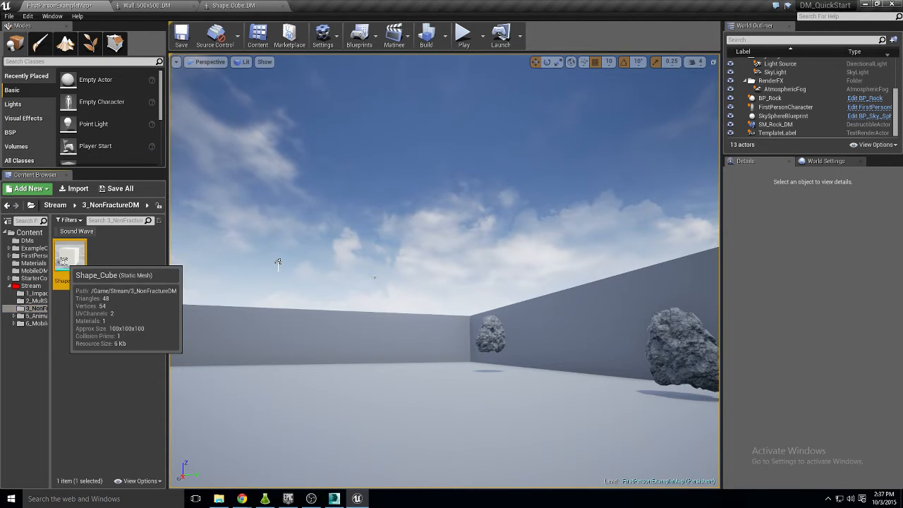
left_click(34, 294)
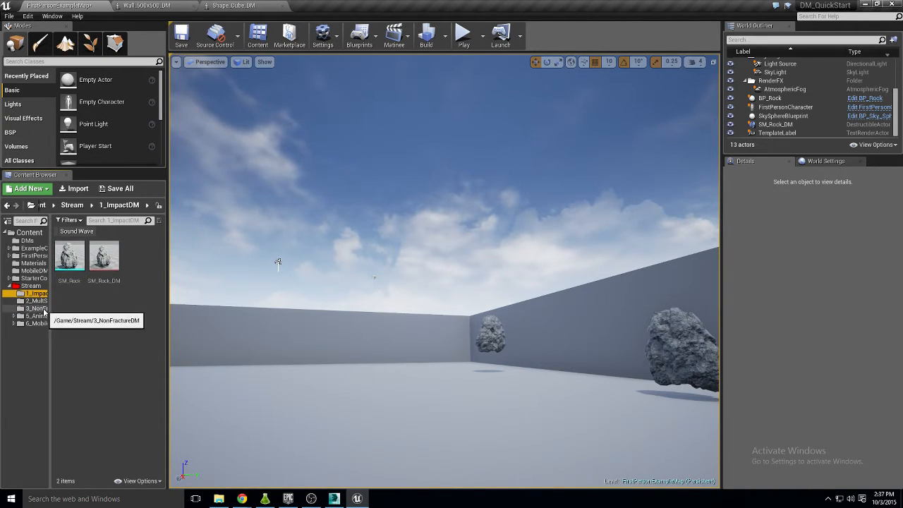
left_click(35, 300)
left_click_drag(144, 258, 36, 309)
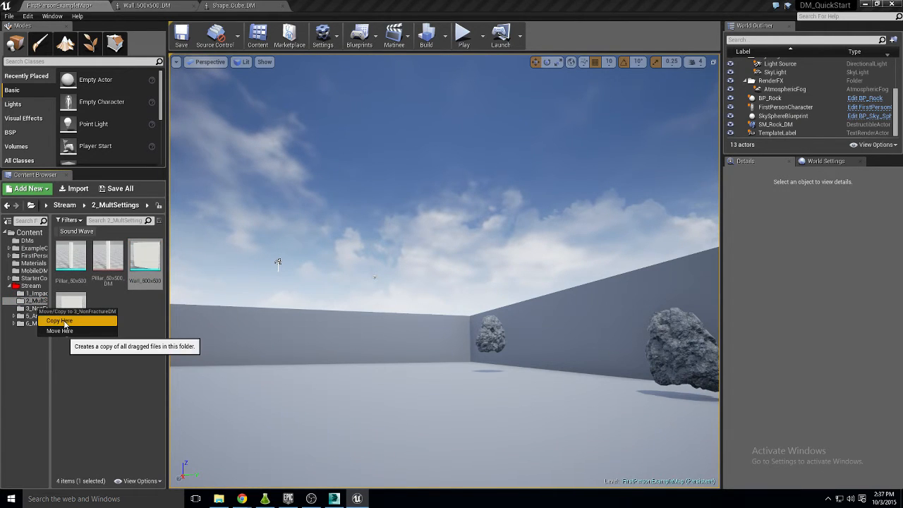
left_click(59, 320)
left_click(39, 309)
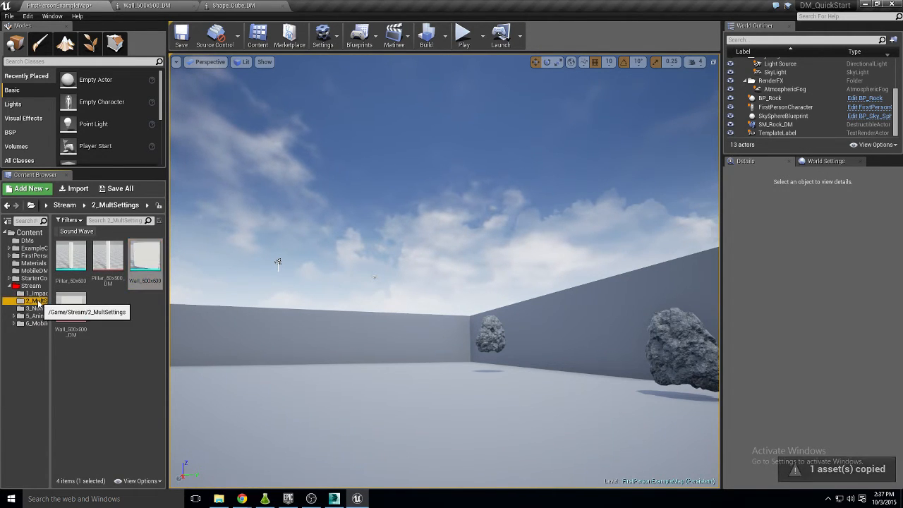
- Save the copied Wall_500x500 static mesh and create a destructible mesh from it
right_click(104, 259)
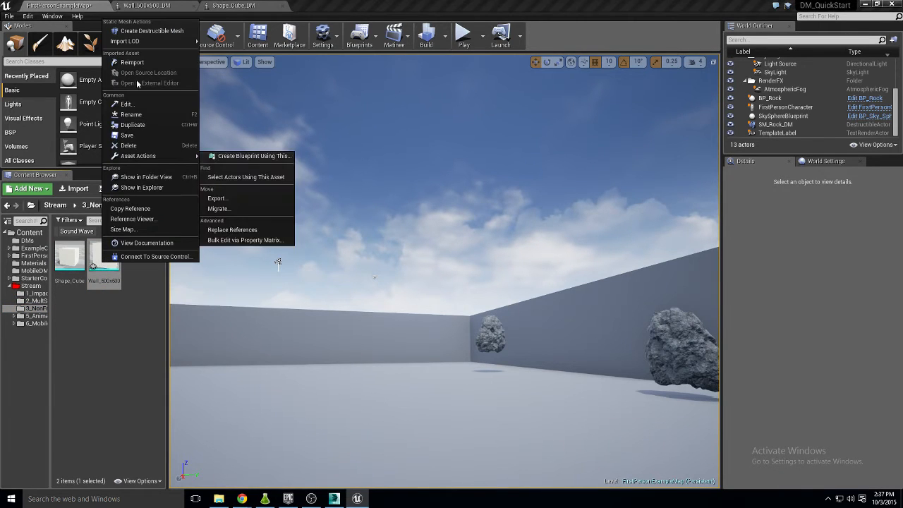
left_click(127, 137)
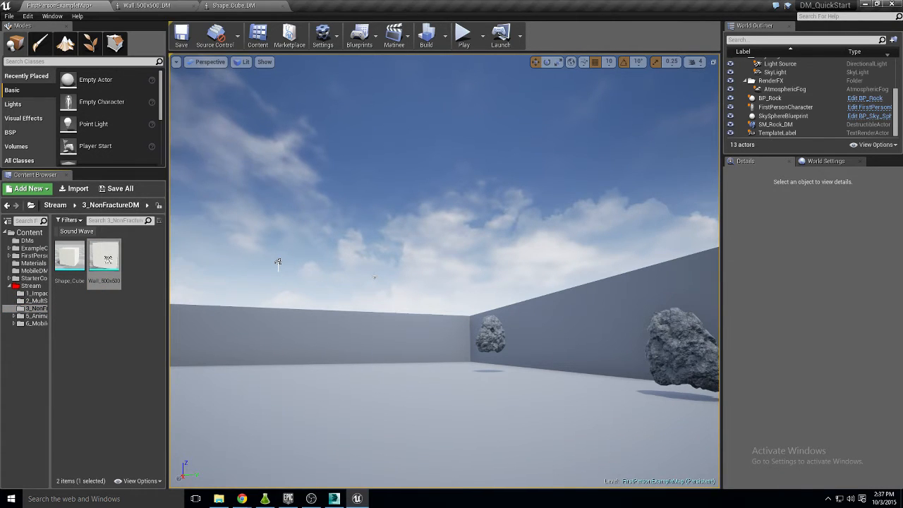
right_click(105, 259)
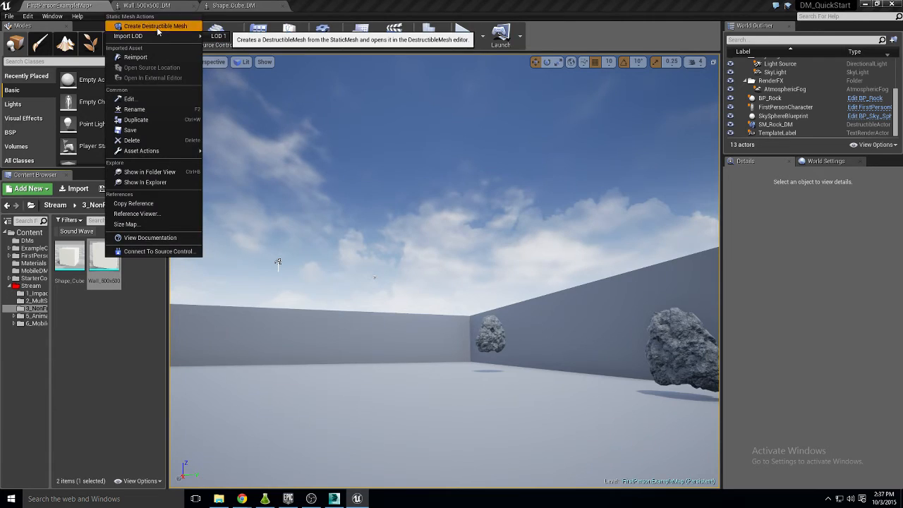
left_click(155, 25)
- Fracture the new wall mesh into chunks and select the chunk at its lower right corner
right_click_drag(280, 271, 340, 216)
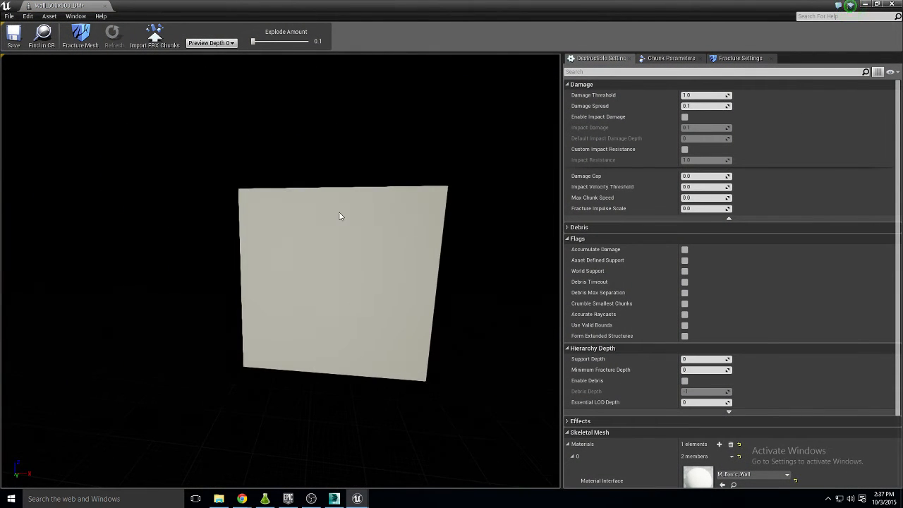
left_click(81, 34)
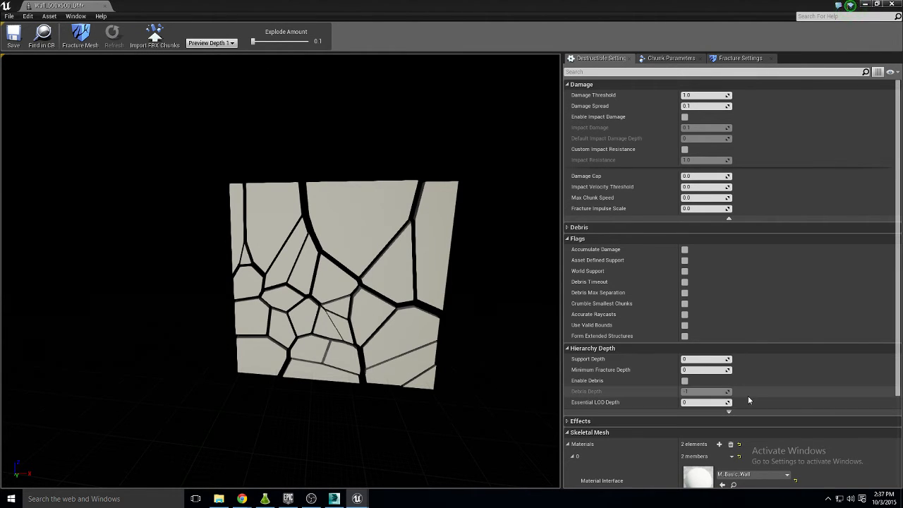
left_click(397, 264)
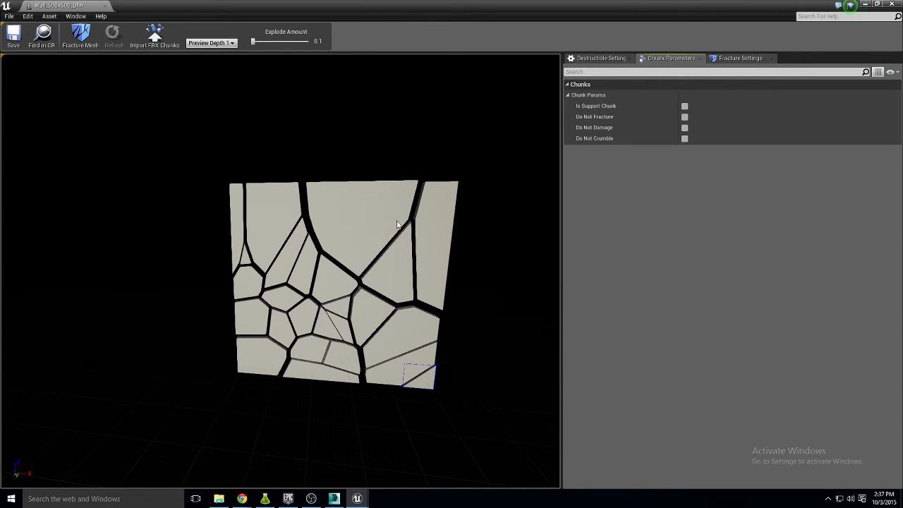
scroll(397, 225, "down", 3)
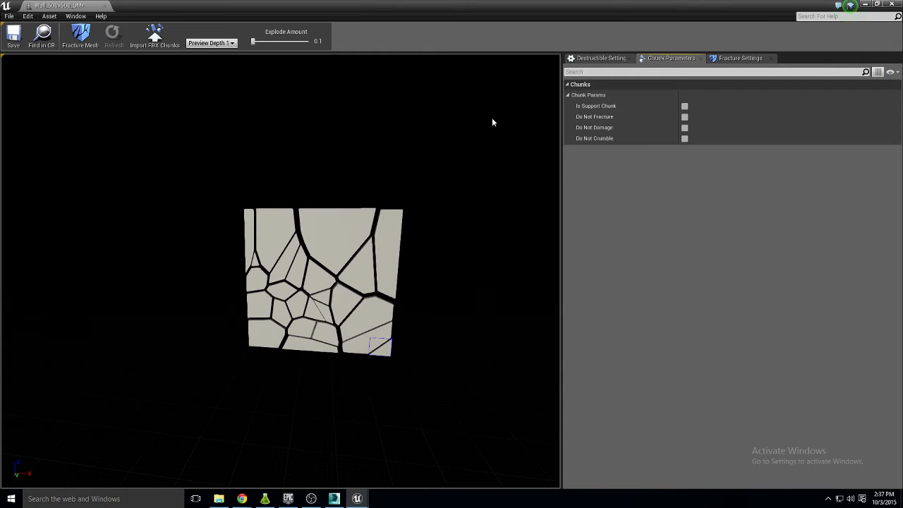
- Enable World Support for the wall's destructible mesh and set its Support Depth to 1
left_click(597, 58)
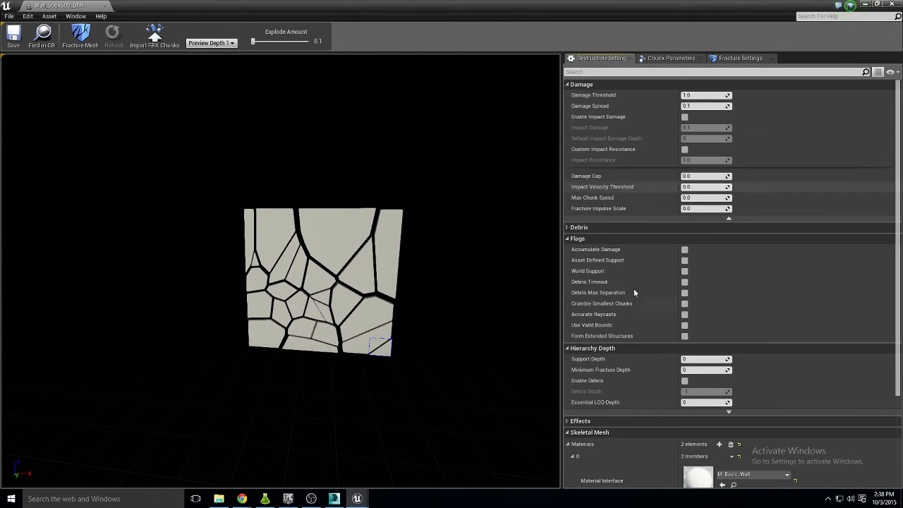
left_click(684, 271)
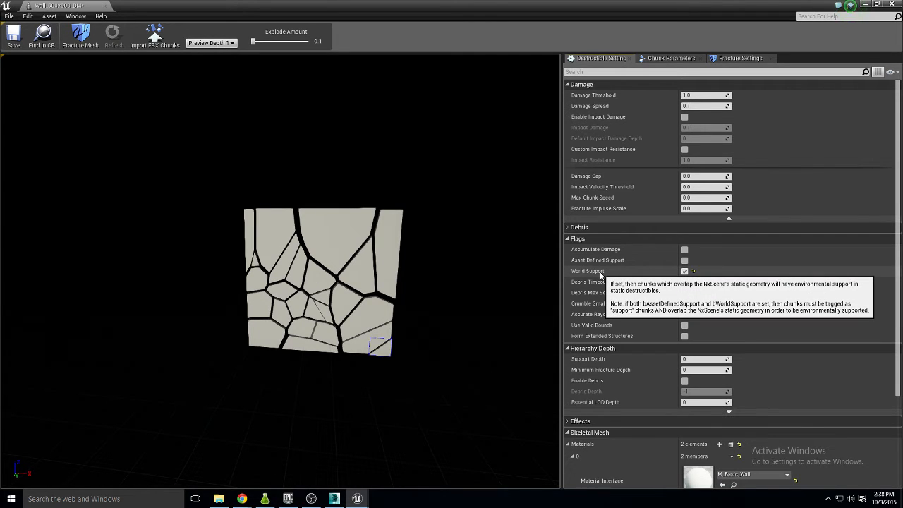
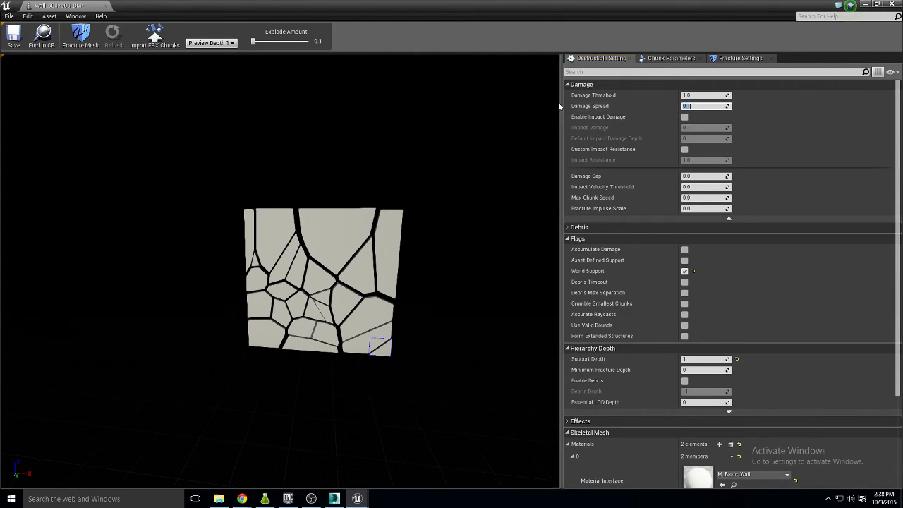
left_click(682, 176)
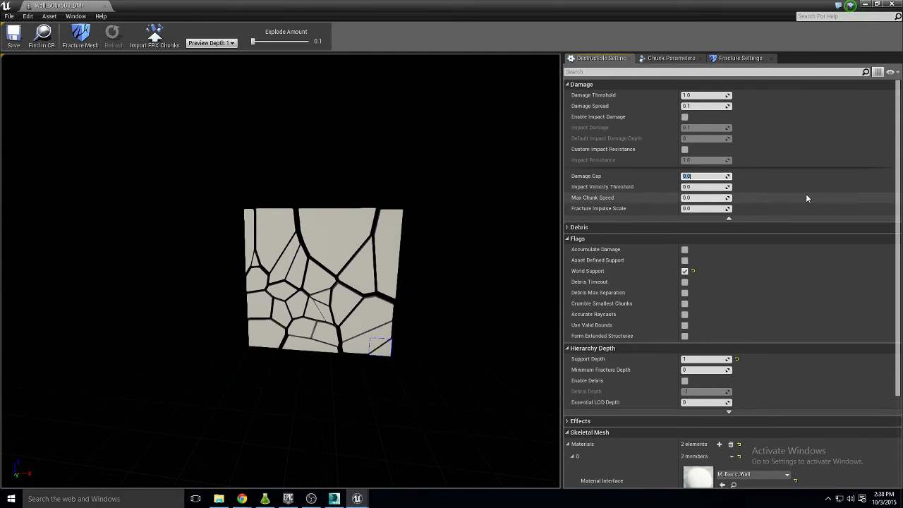
scroll(639, 356, "down", 1)
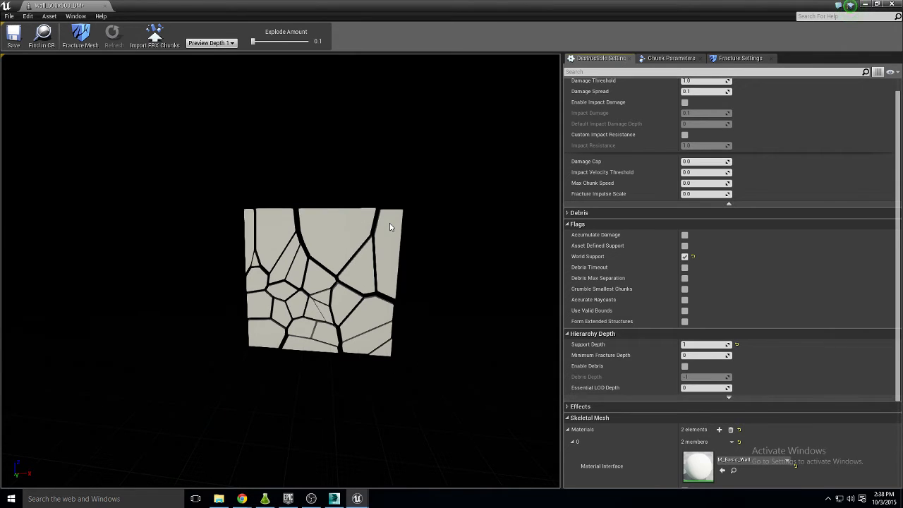
- Select the wall's chunks along its top and side edges with the preview exploded to 0.7, and enable Do Not Fracture on them
left_click(347, 220)
left_click(265, 218)
mouse_move(289, 248)
right_mouse_down()
mouse_move(232, 271)
mouse_move(289, 248)
right_mouse_up()
left_click(289, 249)
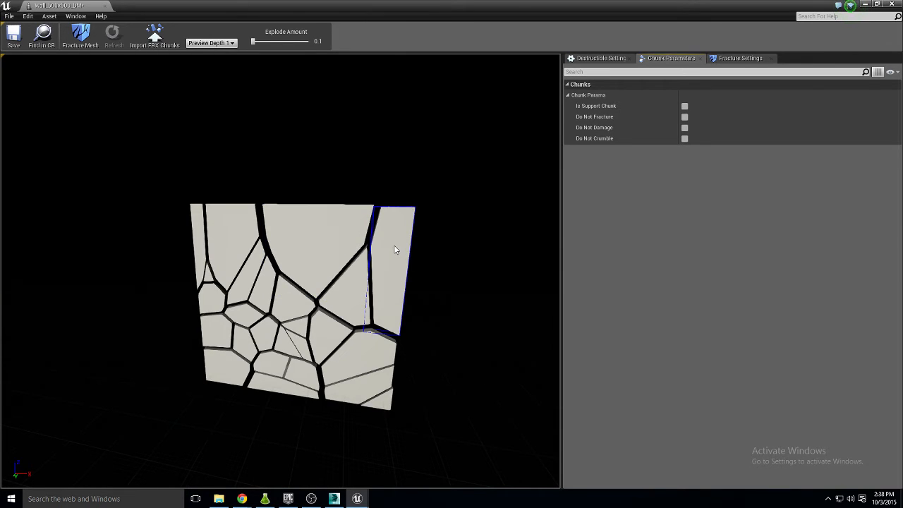
left_click_drag(259, 44, 261, 41)
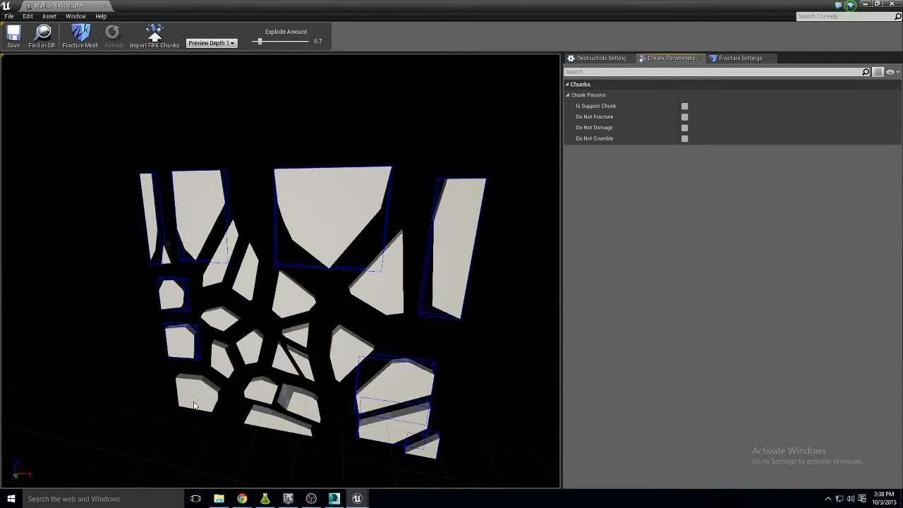
mouse_move(207, 428)
right_mouse_down()
mouse_move(296, 423)
mouse_move(212, 409)
mouse_move(207, 428)
right_mouse_up()
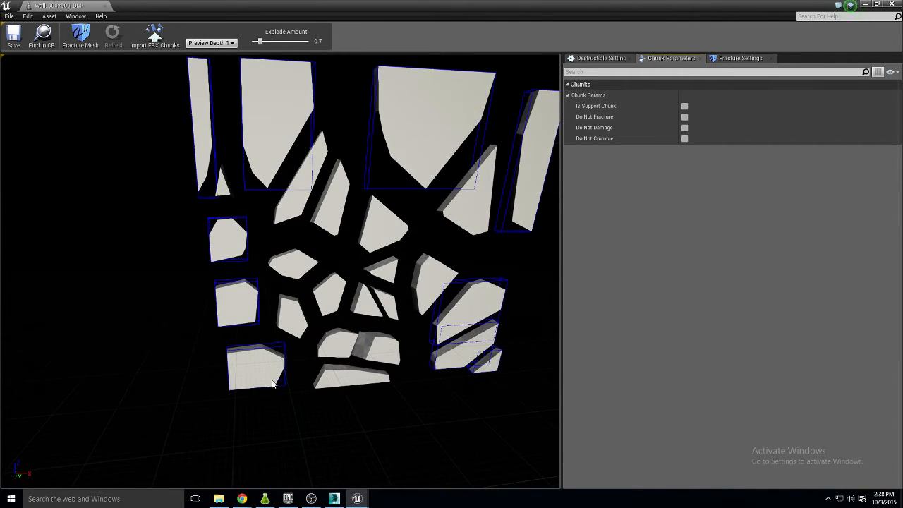
left_click(685, 116)
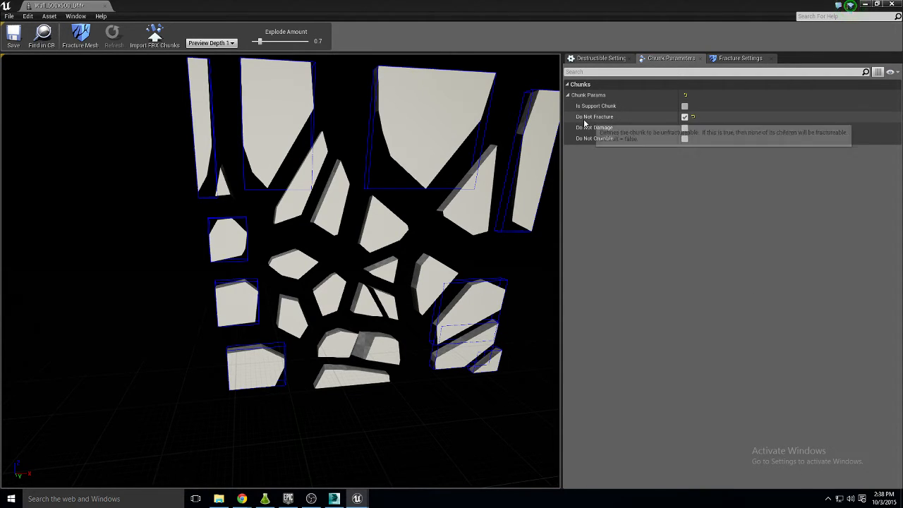
- Set the wall's Support Depth to 0 and save the destructible mesh
left_click(594, 58)
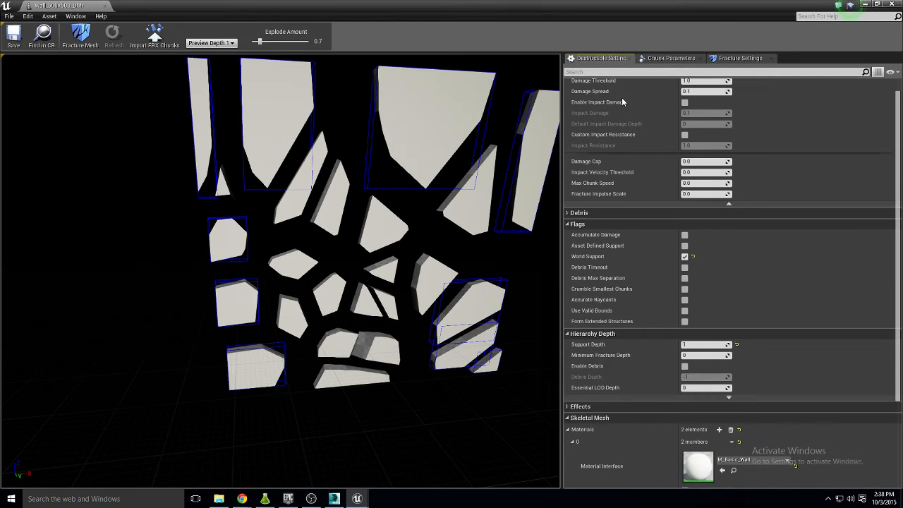
left_click(696, 345)
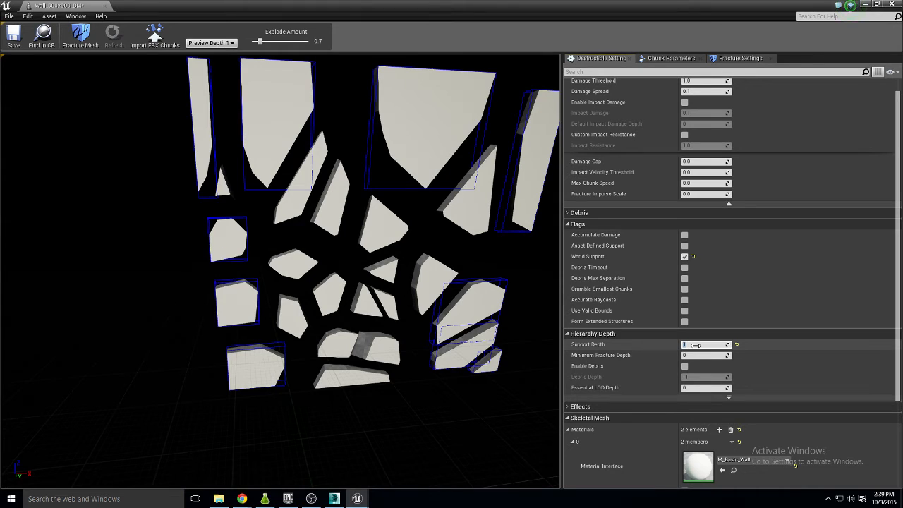
type("0")
key("Return")
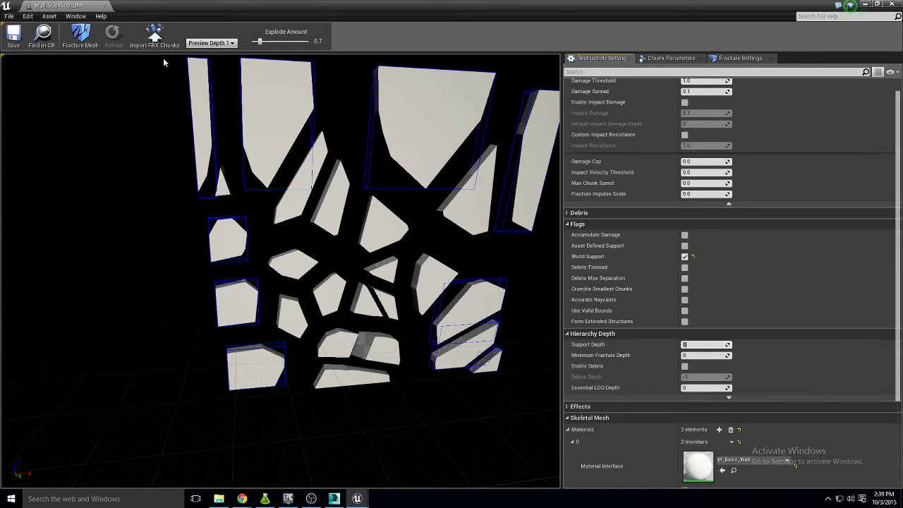
left_click(14, 36)
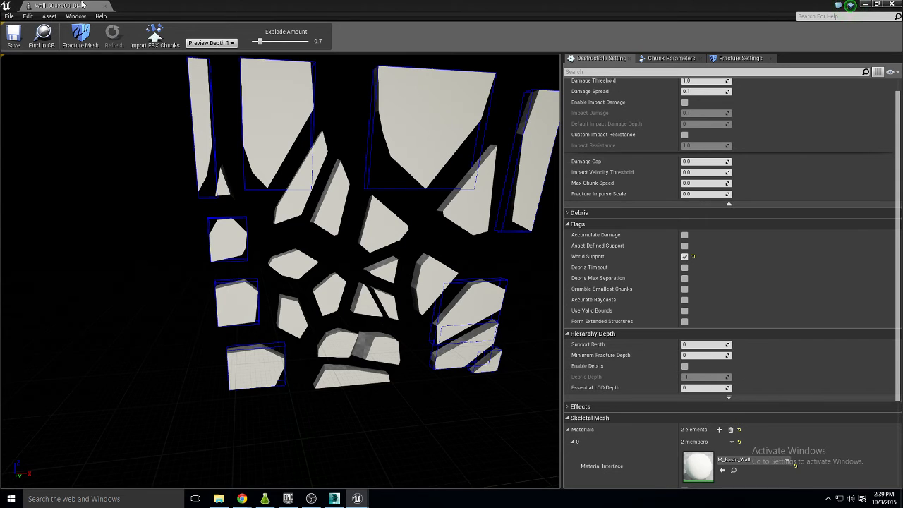
- Dock the new wall mesh editor in the main window and close the older wall and cube mesh editors
left_click_drag(83, 5, 372, 3)
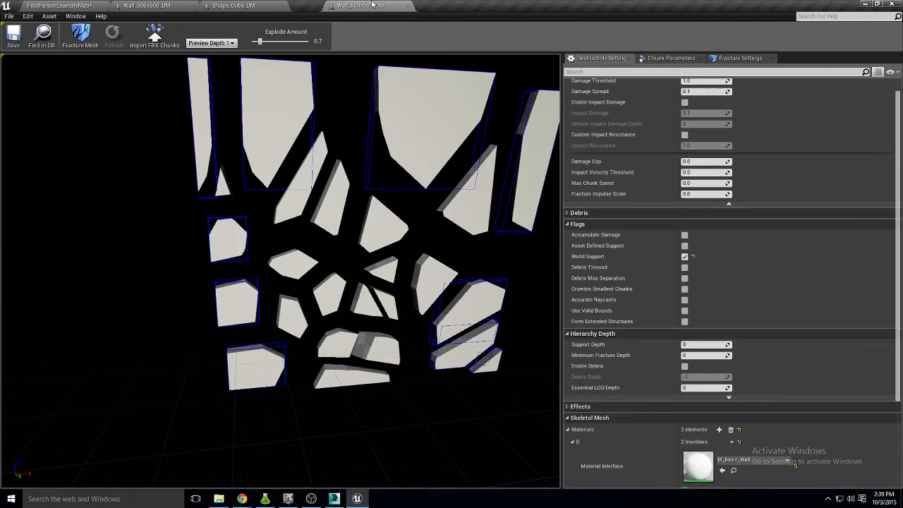
left_click(194, 7)
left_click(193, 6)
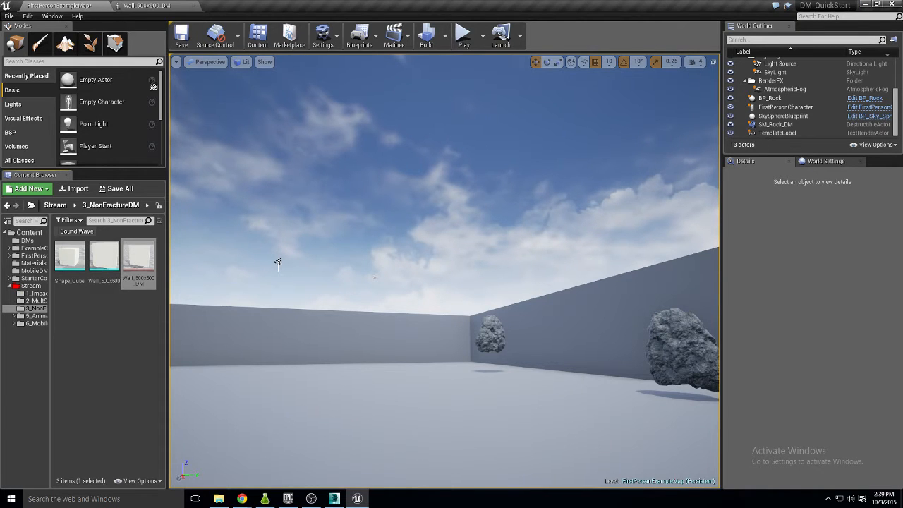
- Place the new Wall_500x500_DM in the level, rotate it 90 degrees on the ground plane, and start a play test
left_click_drag(141, 266, 413, 410)
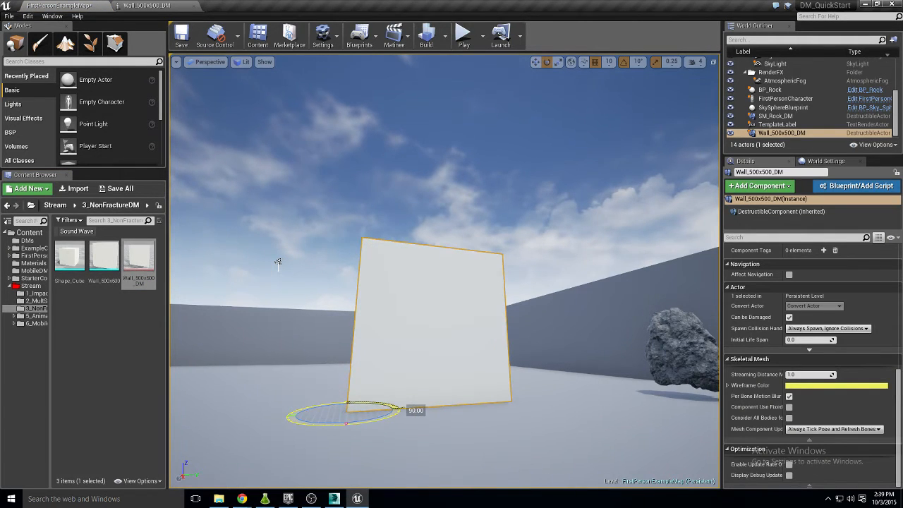
left_click(464, 33)
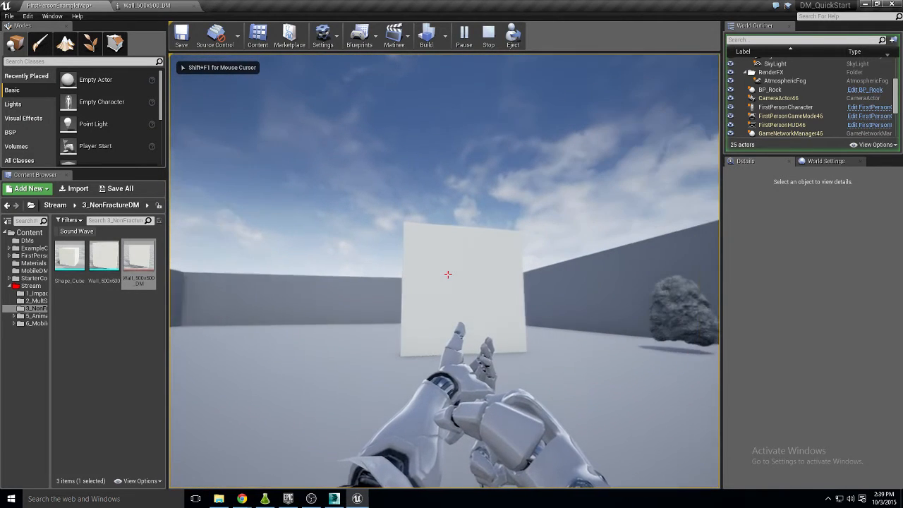
key("shift+F1")
type("11ddd")
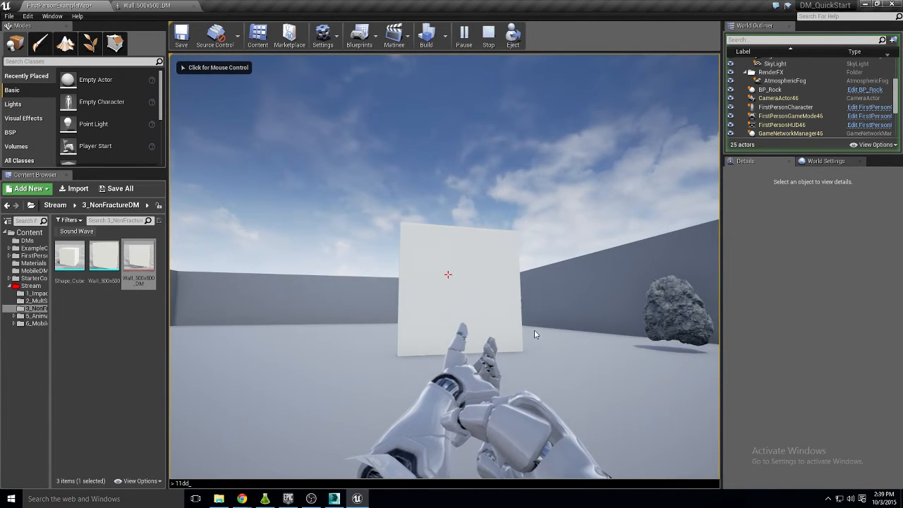
left_click(500, 312)
key("shift+F1")
key("grave")
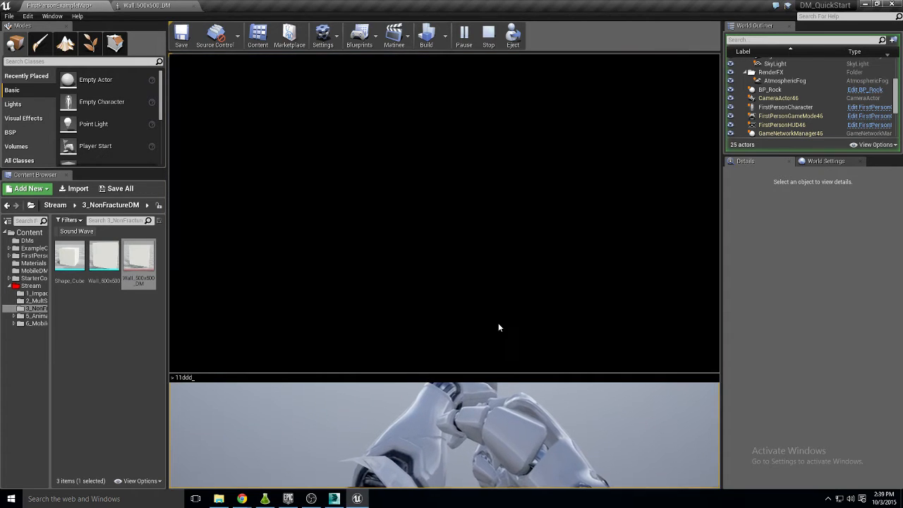
key("grave")
- Take control of the character again and shoot the middle of the wall to test how it fractures
left_click(498, 326)
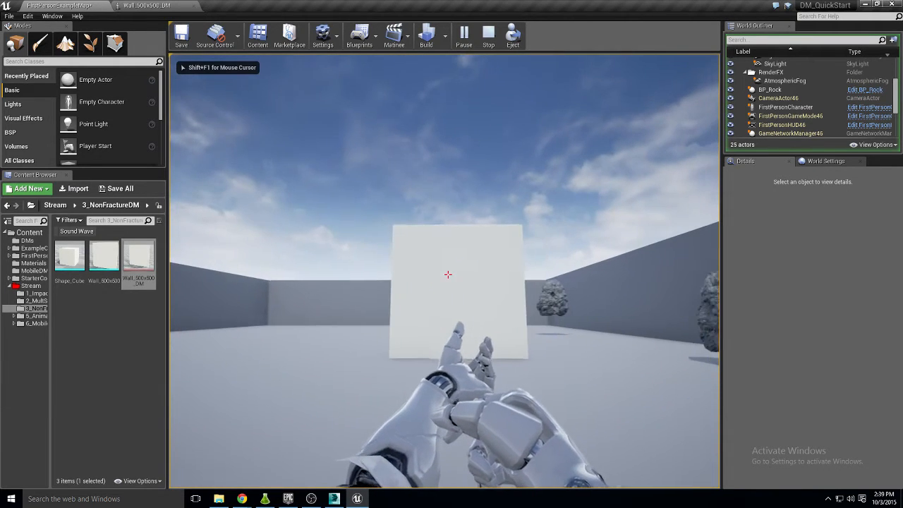
left_click(448, 275)
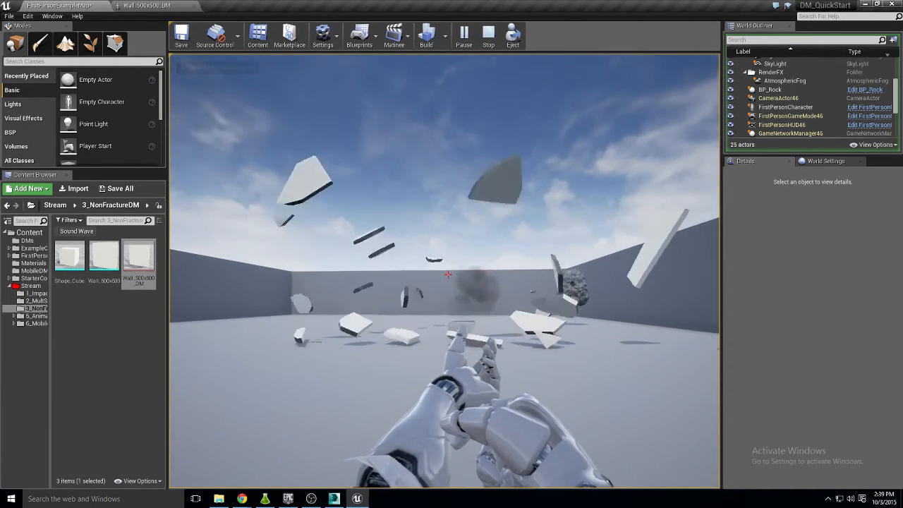
- Restart the play test, back away from the wall and shoot its middle chunks
key("Escape")
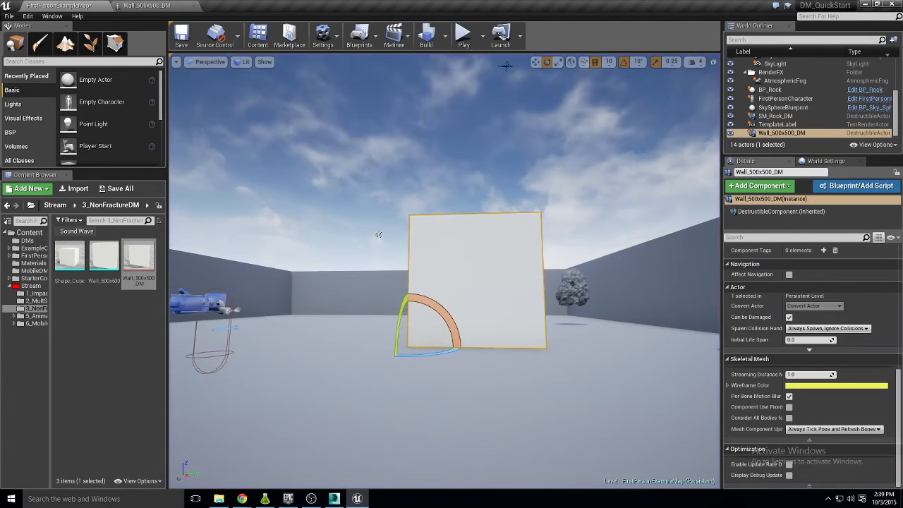
left_click(464, 36)
key("s")
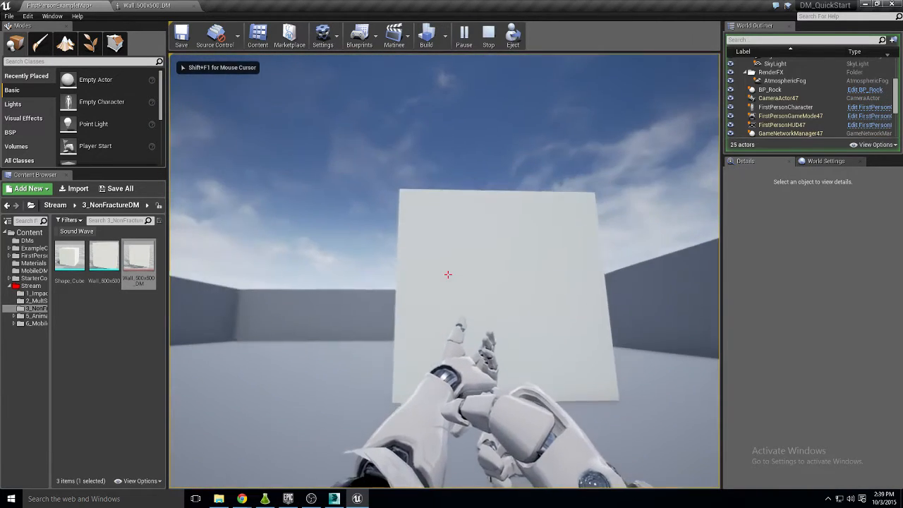
left_click(448, 274)
left_click(448, 275)
left_click(448, 274)
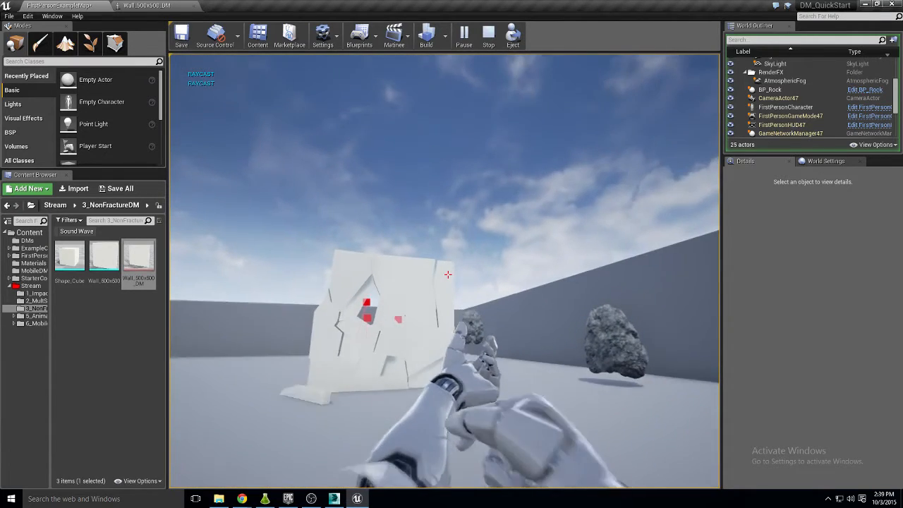
- Shoot the chunks along both side edges of the wall, and end the play test
left_click(448, 274)
left_click(448, 275)
left_click(448, 274)
left_click(448, 274)
left_click(448, 274)
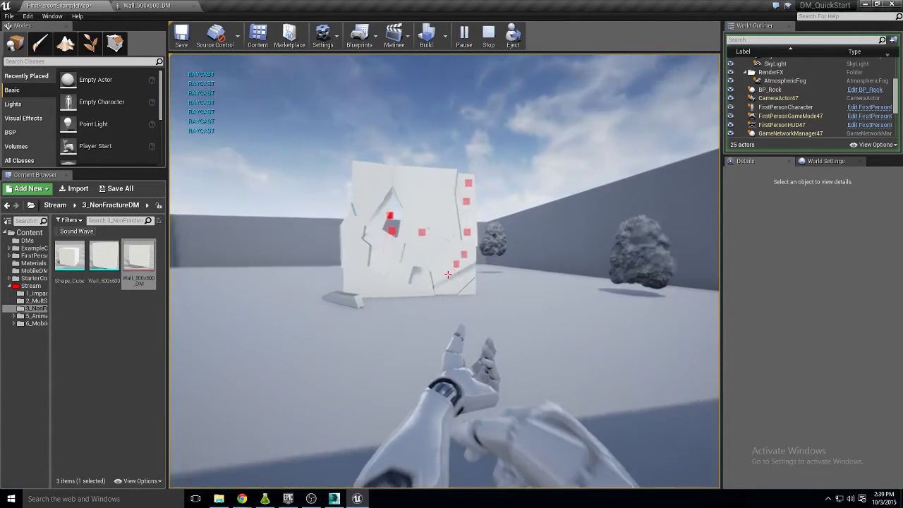
left_click(448, 274)
left_click(448, 275)
left_click(448, 274)
left_click(448, 275)
left_click(448, 274)
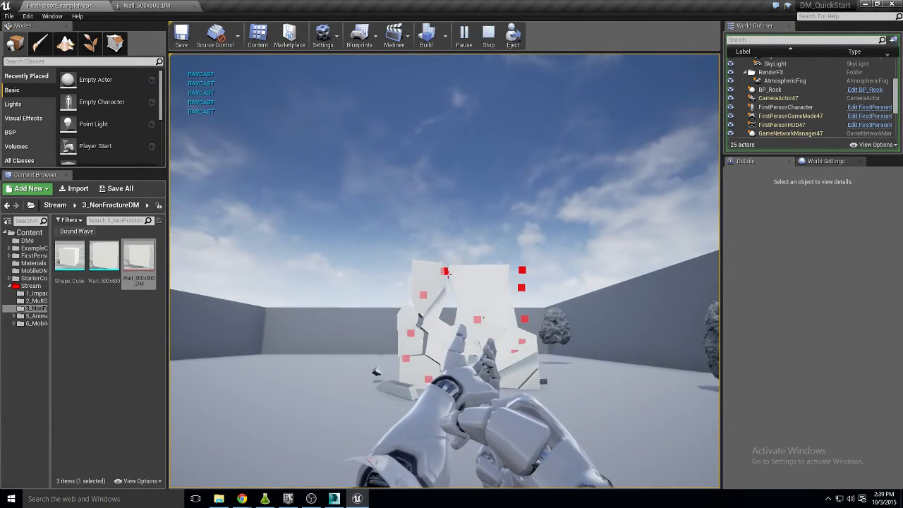
key("Escape")
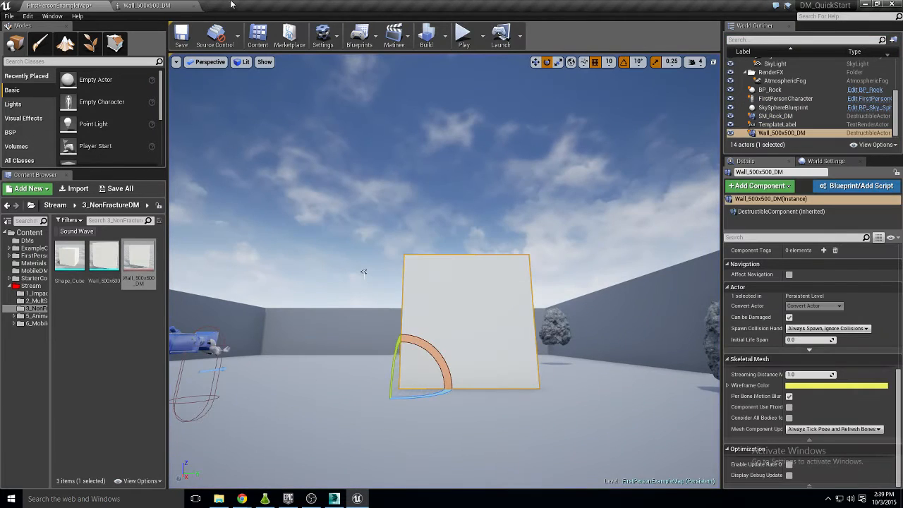
- Set the Support Depth of Wall_500x500_DM to 1, save the mesh and return to the level
left_click(149, 5)
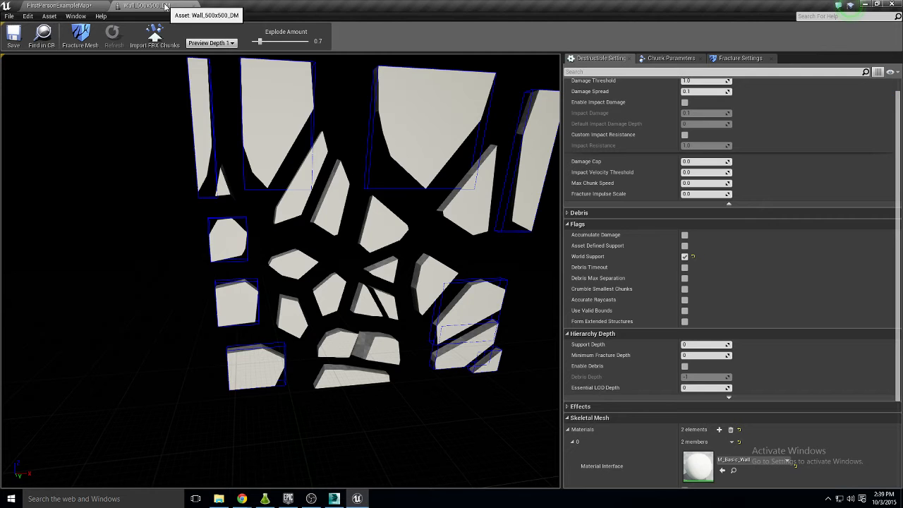
left_click(697, 344)
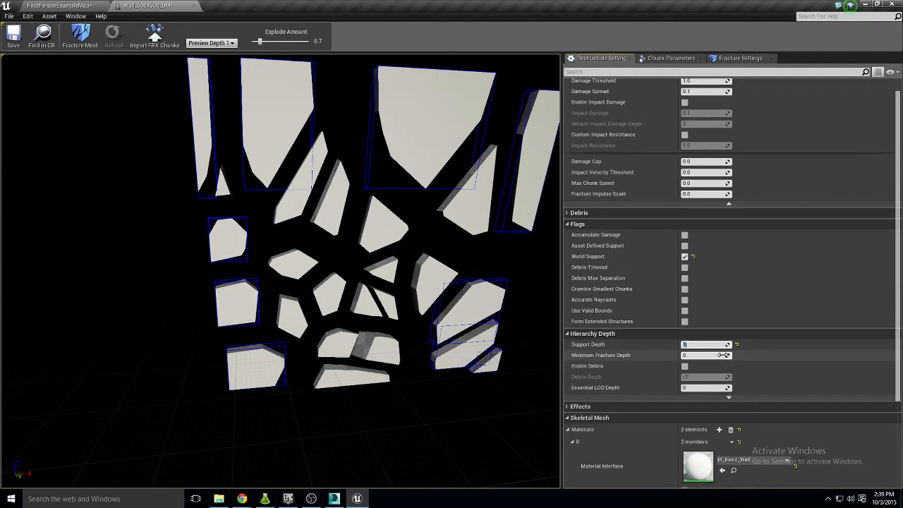
left_click(60, 5)
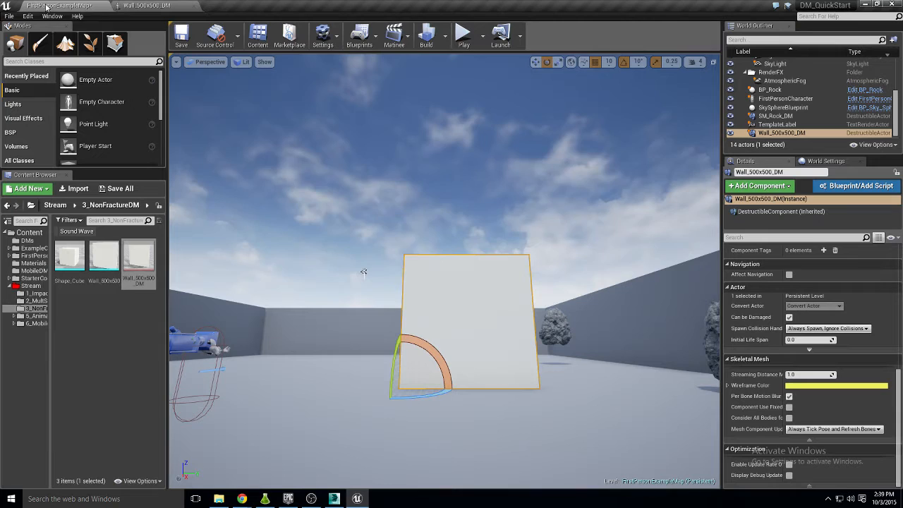
- Start a new play test and fire raycast shots spread across the wall to test the changed support depth
left_click(464, 34)
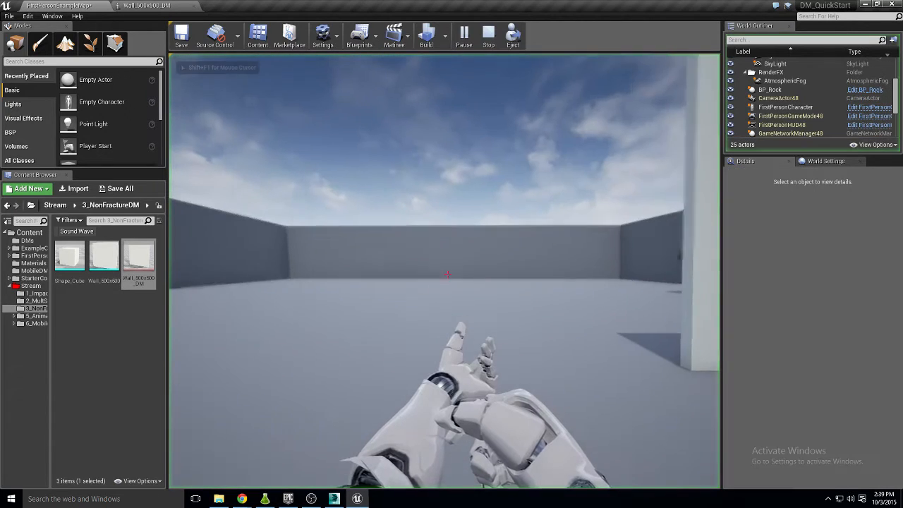
left_click(448, 275)
left_click(448, 274)
left_click(448, 275)
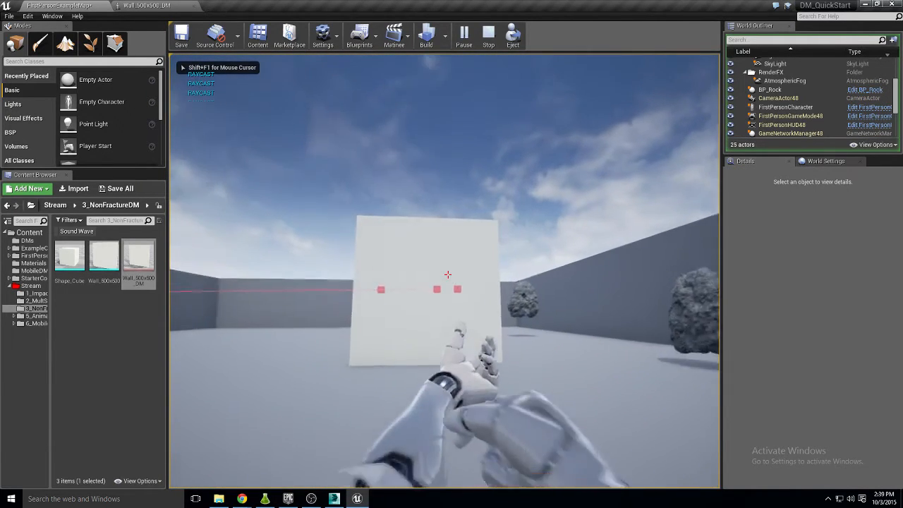
left_click(448, 274)
left_click(448, 274)
left_click(448, 275)
left_click(448, 274)
left_click(449, 274)
left_click(448, 274)
left_click(448, 274)
left_click(448, 274)
left_click(448, 274)
left_click(449, 274)
left_click(448, 274)
left_click(448, 274)
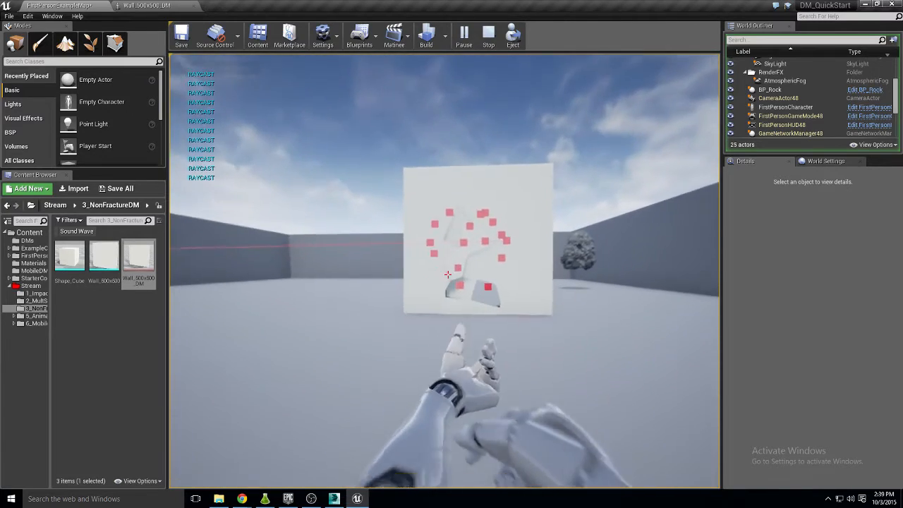
- Keep shooting the cracked middle chunks to break an opening through the wall
left_click(448, 274)
left_click(448, 275)
left_click(448, 274)
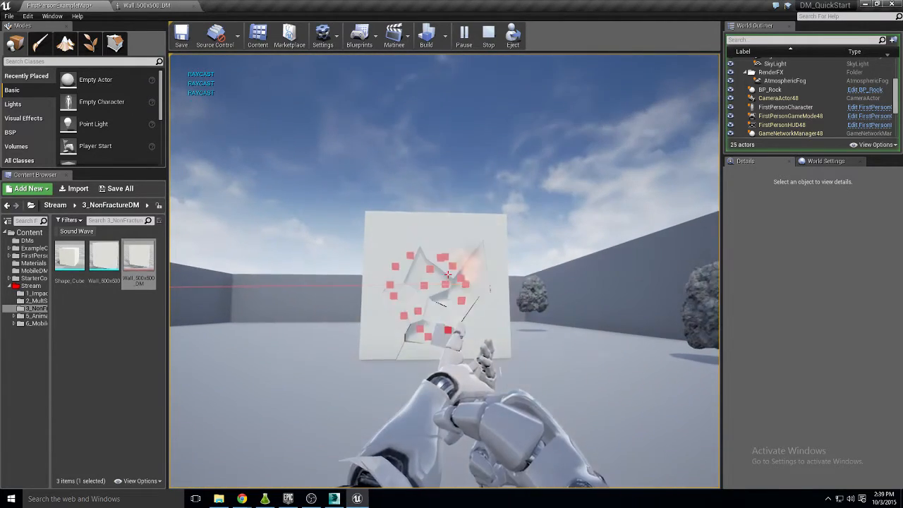
left_click(449, 274)
left_click(448, 274)
left_click(448, 274)
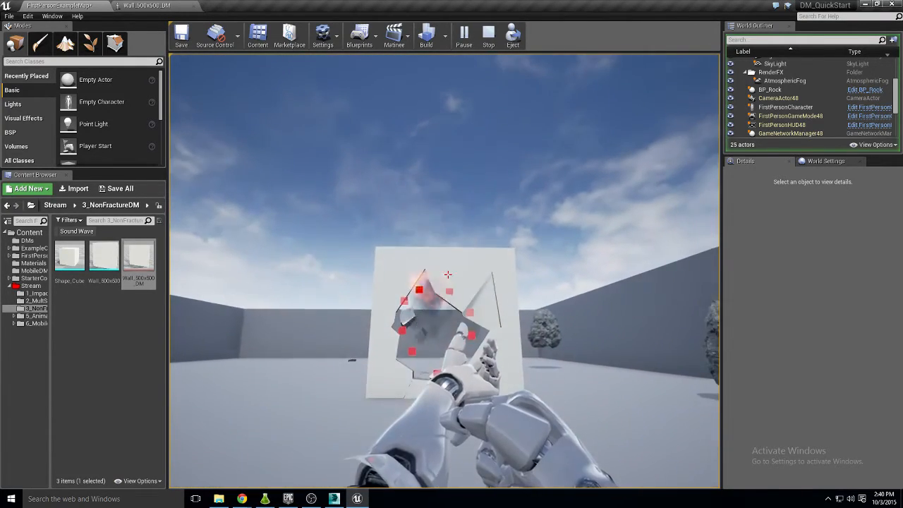
left_click(448, 274)
left_click(448, 274)
left_click(448, 274)
left_click(449, 274)
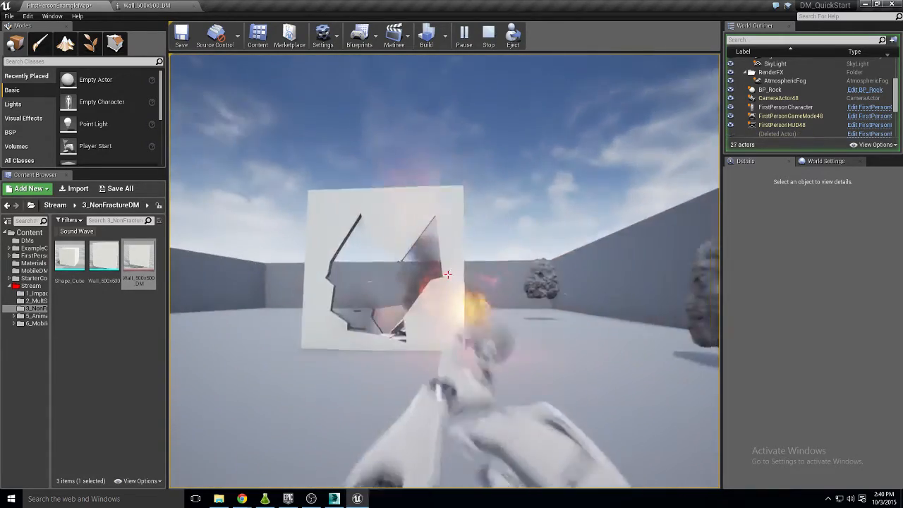
- Move up to the broken wall, fire explosive shots at the chunks bordering the opening, and back away
key("w")
left_click(448, 275)
left_click(448, 274)
left_click(448, 274)
left_click(448, 275)
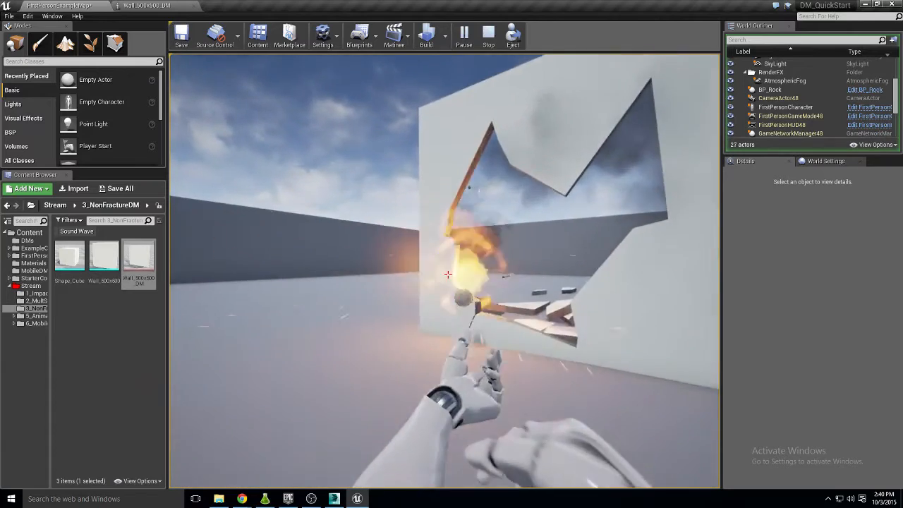
key("s")
key("space")
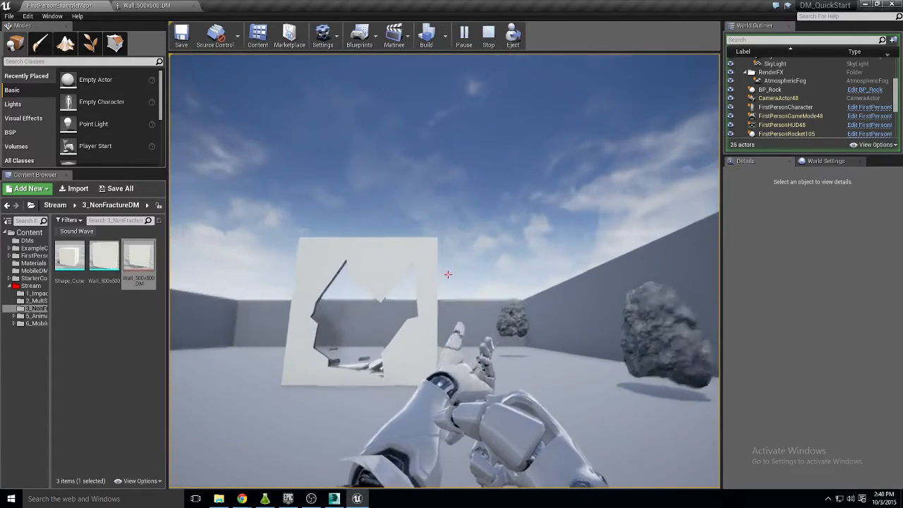
- Shoot the upper and right-hand edge chunks around the opening to test that they do not fracture
key("w")
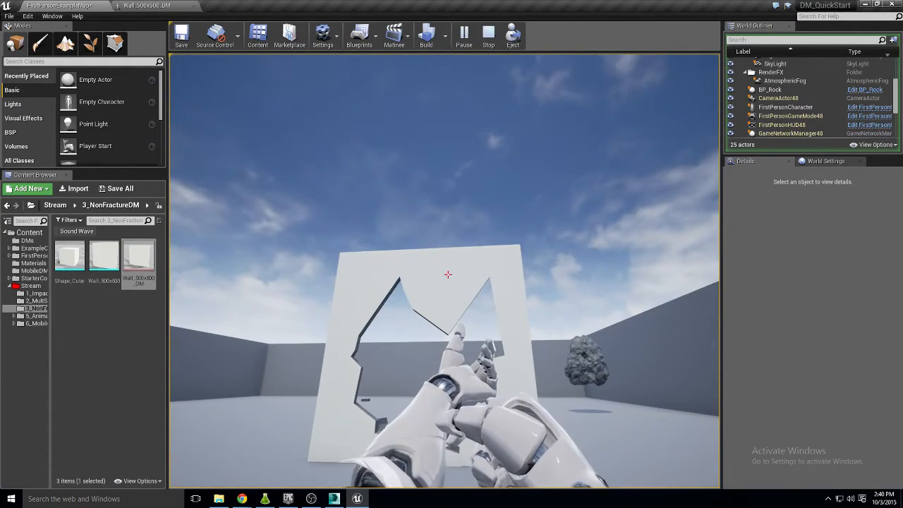
left_click(448, 274)
left_click(448, 275)
left_click(448, 275)
left_click(448, 274)
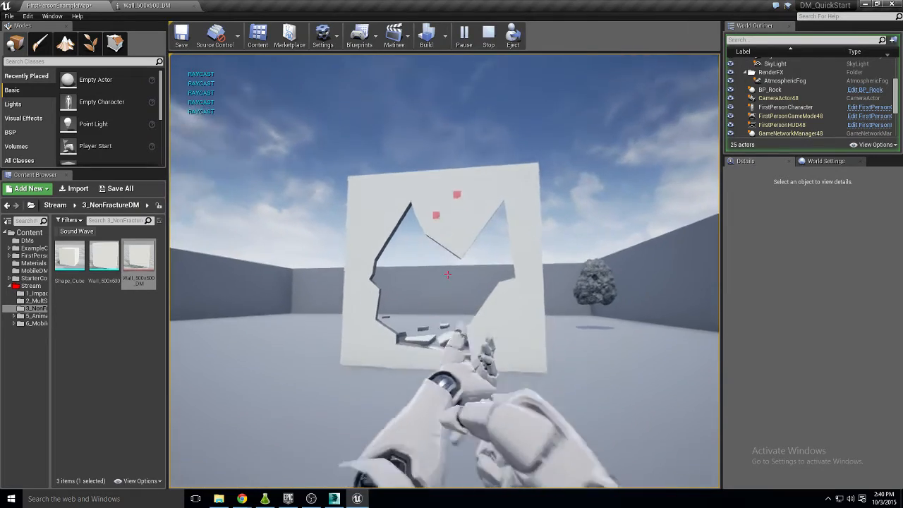
left_click(448, 275)
left_click(448, 275)
left_click(448, 275)
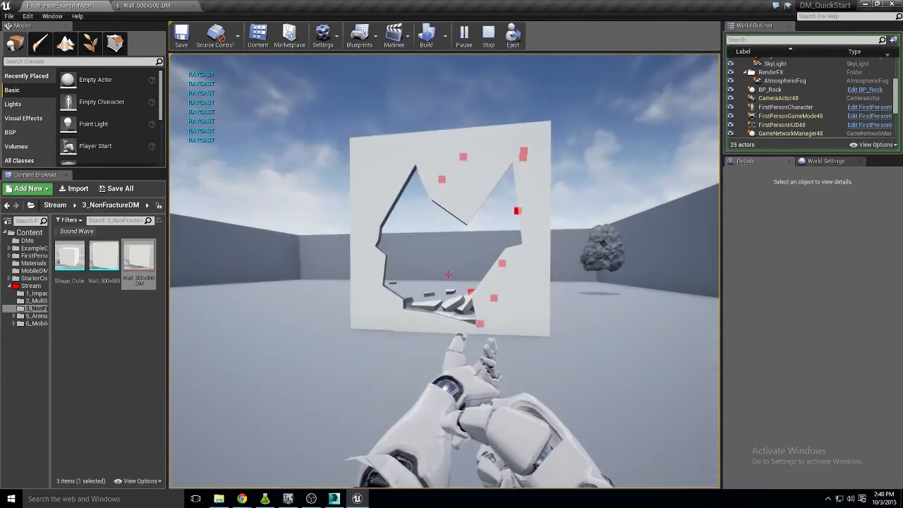
- Shoot the wall's bottom edge chunks from close up, inspect the pieces behind the opening, and end the play test
key("w")
left_click(448, 275)
left_click(448, 274)
left_click(448, 275)
left_click(448, 274)
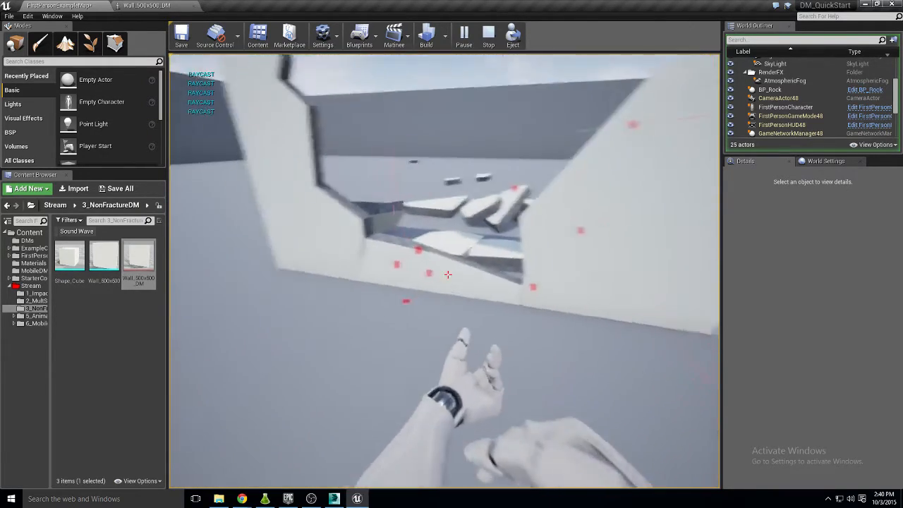
key("s")
left_click(449, 274)
left_click(448, 275)
key("w")
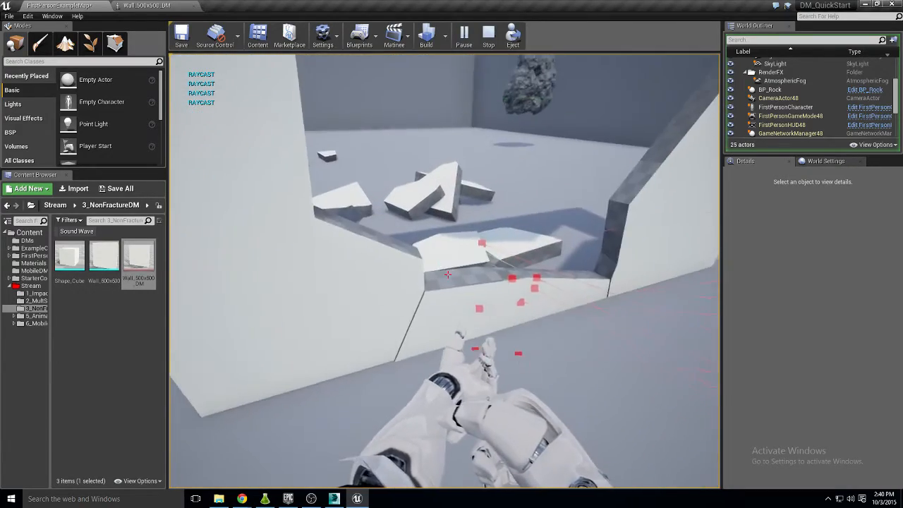
key("s")
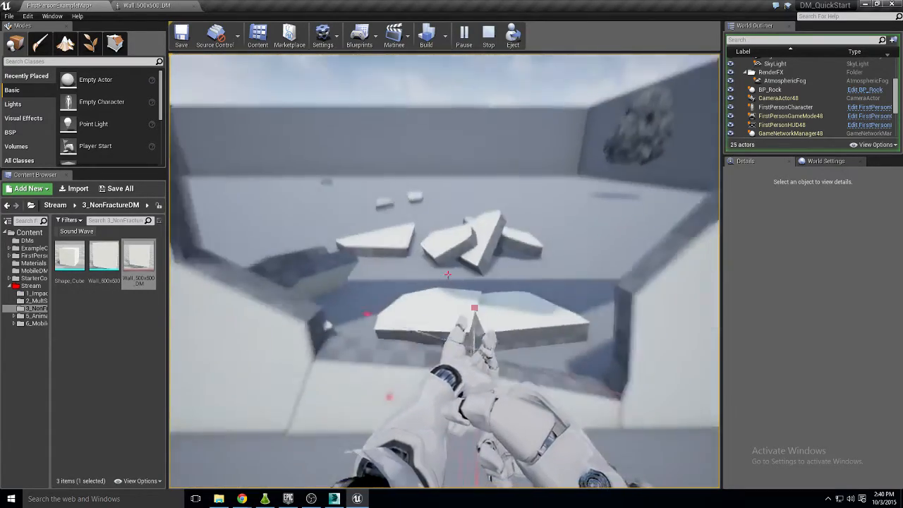
key("d")
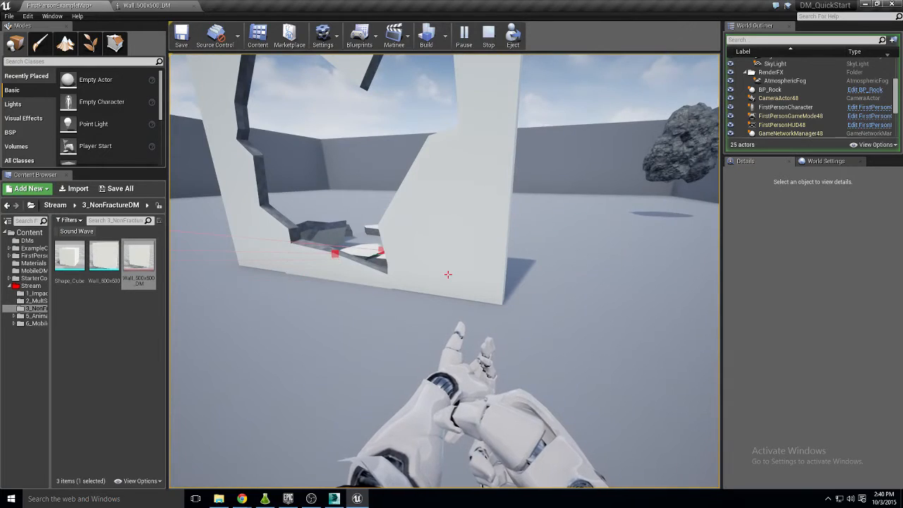
key("Escape")
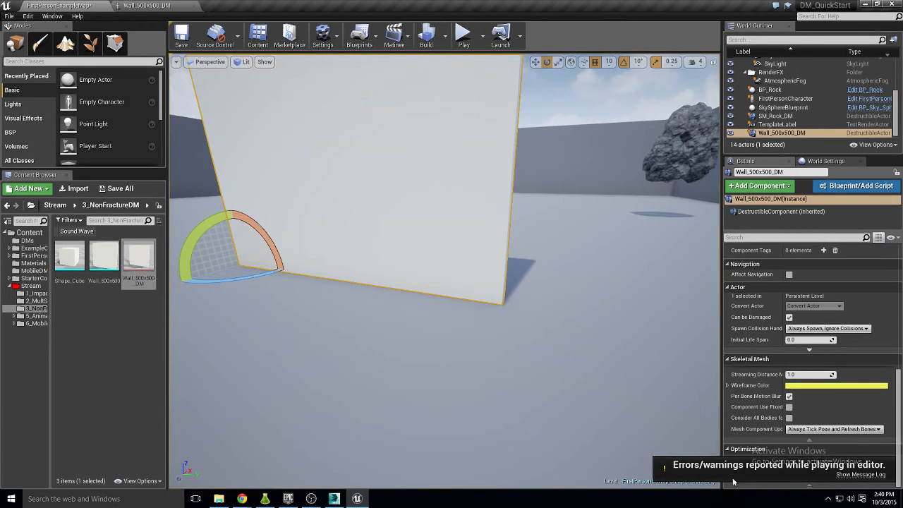
- View the message log for the play test and close it
left_click(854, 475)
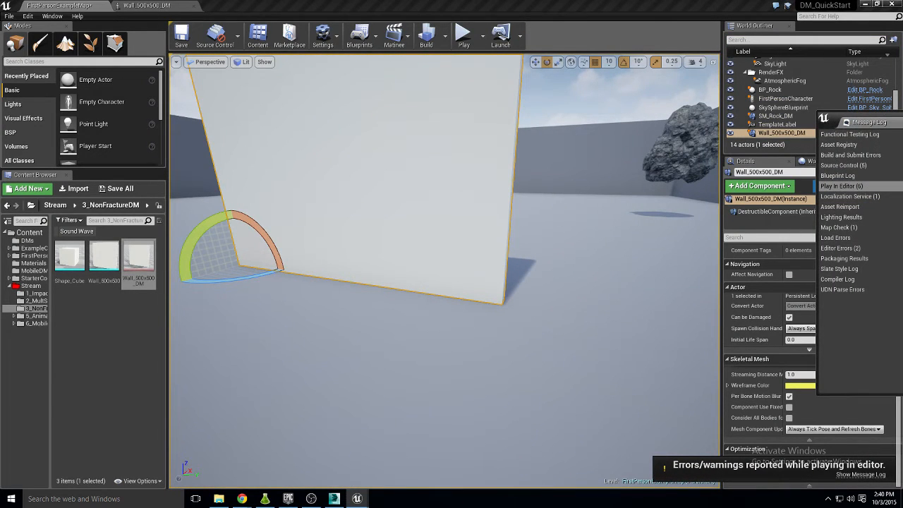
left_click(897, 122)
right_click_drag(452, 268, 494, 296)
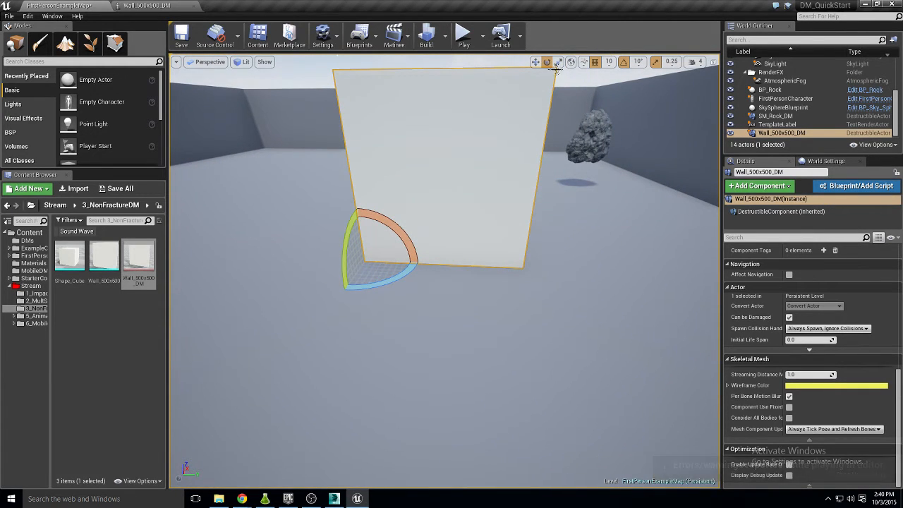
- Set the Fracture Impulse Scale of Wall_500x500_DM to 25000 and save the mesh
left_click(163, 5)
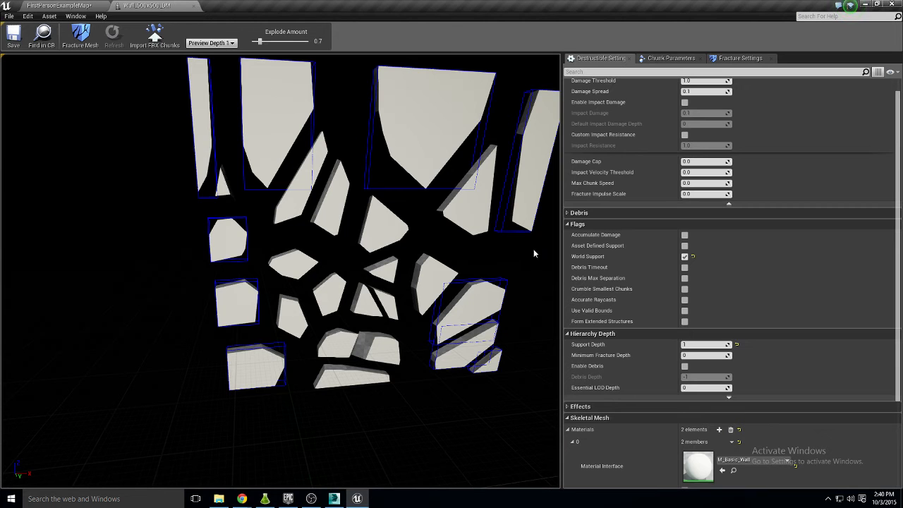
left_click(715, 195)
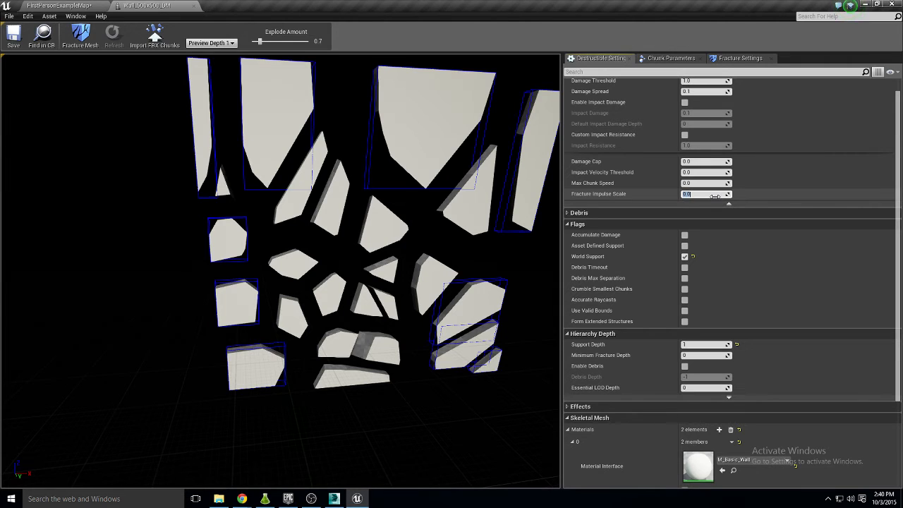
type("25000")
key("Return")
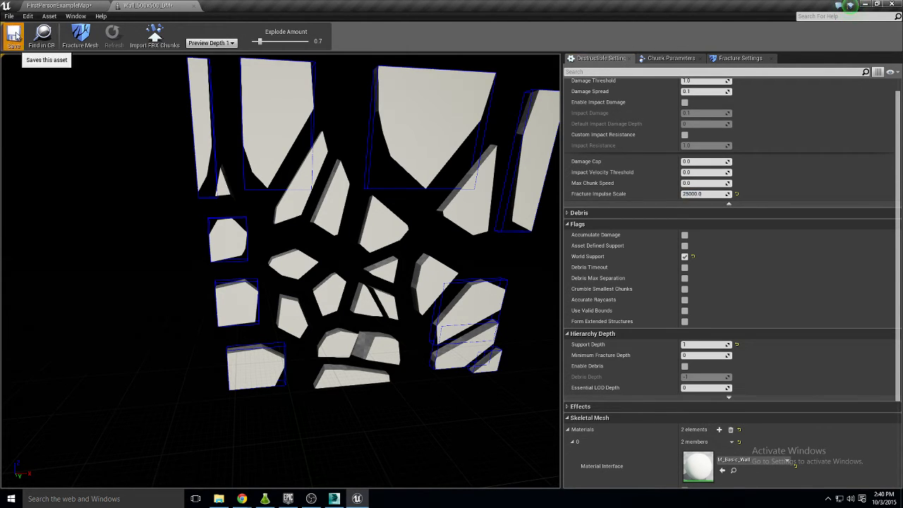
- Start a play test in the level and fire at the wall from a distance to test the new fracture impulse
left_click(62, 5)
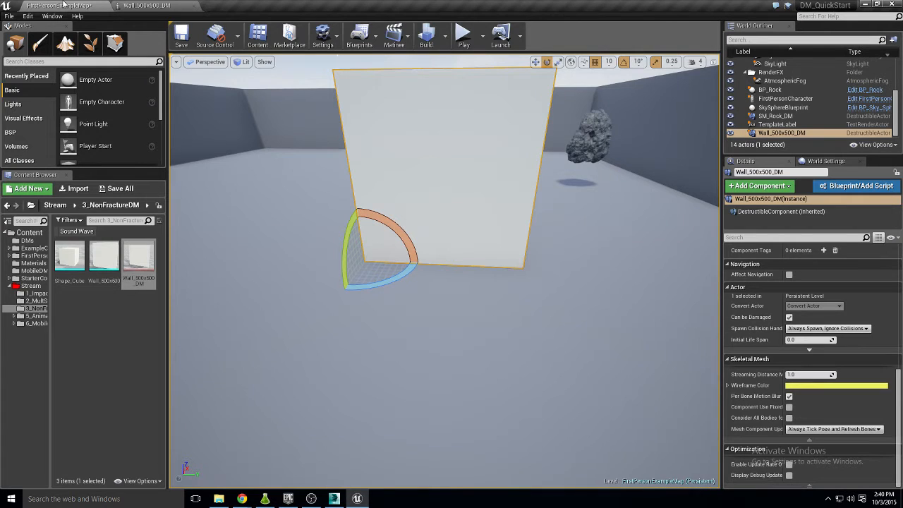
left_click(464, 35)
key("d")
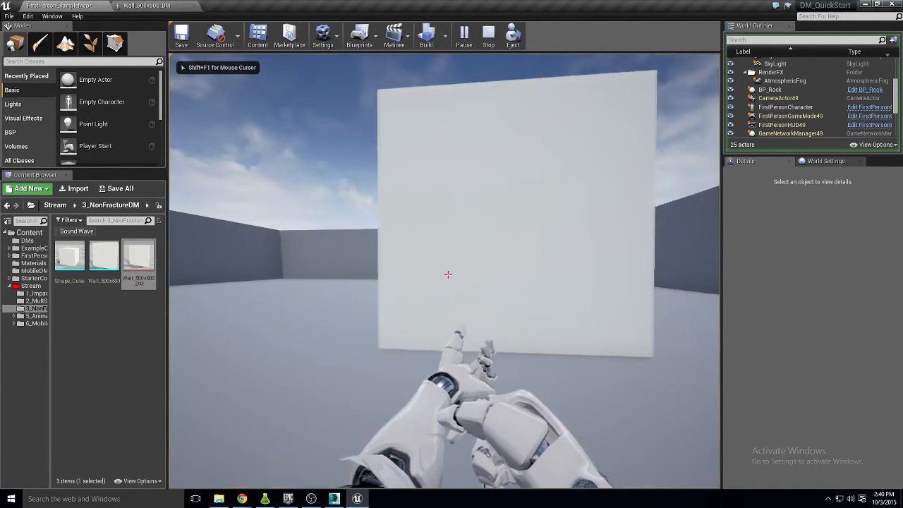
key("s")
left_click(448, 274)
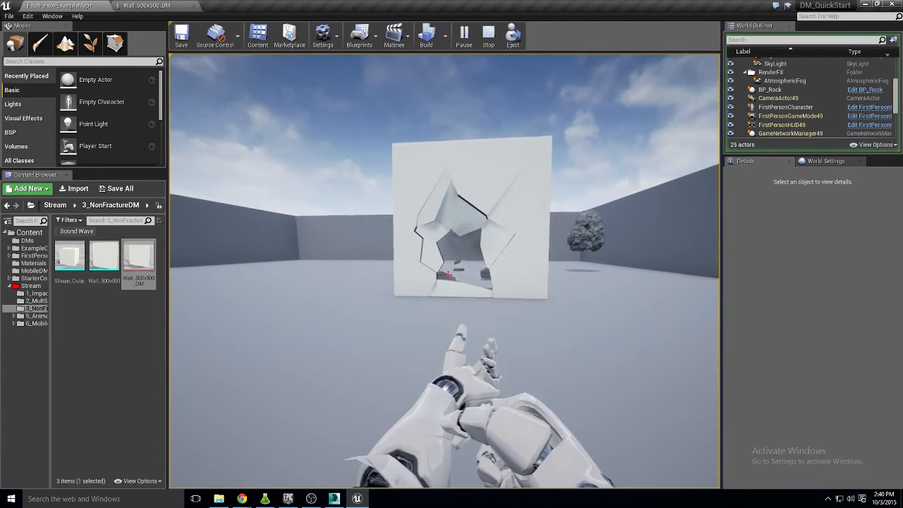
left_click(448, 274)
left_click(448, 274)
left_click(448, 274)
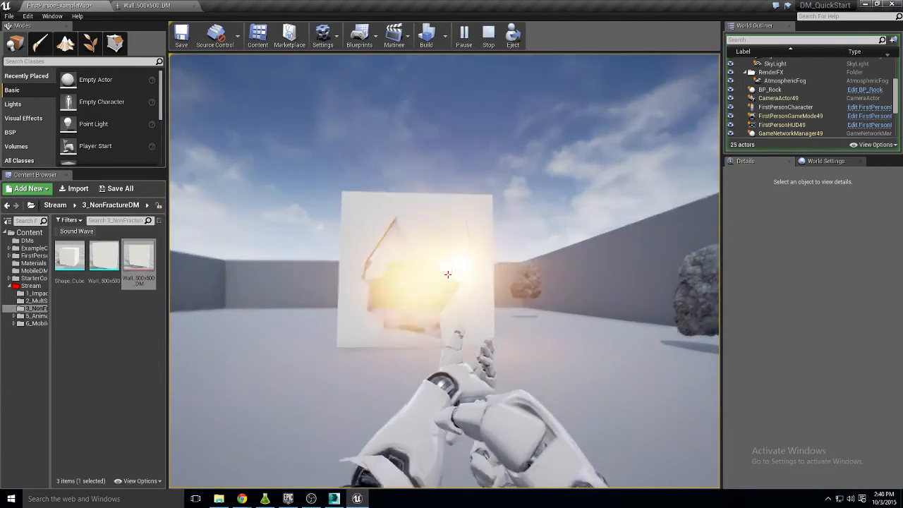
left_click(448, 275)
left_click(448, 274)
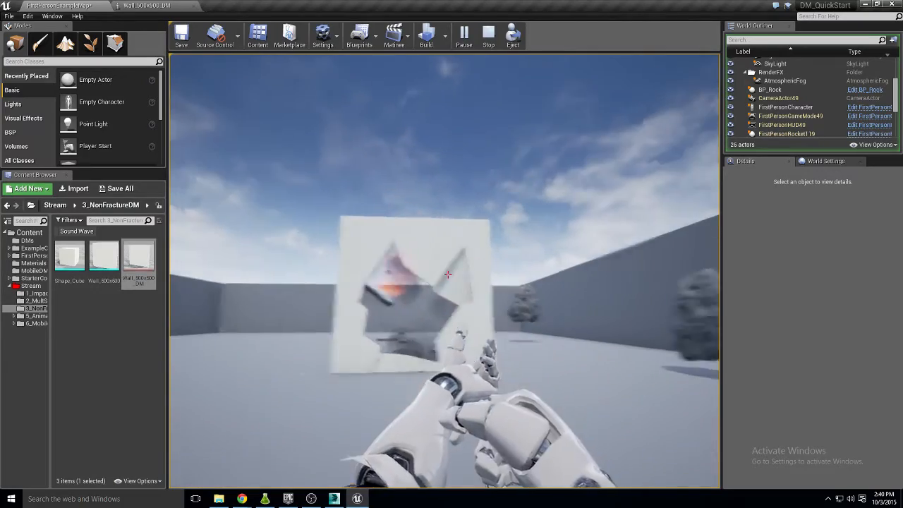
- Fire at the wall again, inspect the opening and scattered chunks from both sides, and end the play test
key("w")
left_click(448, 274)
key("w")
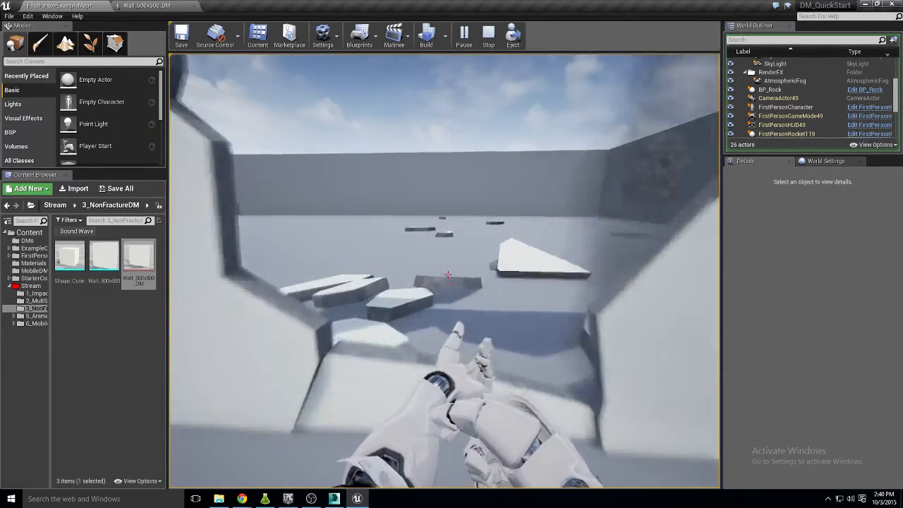
key("s")
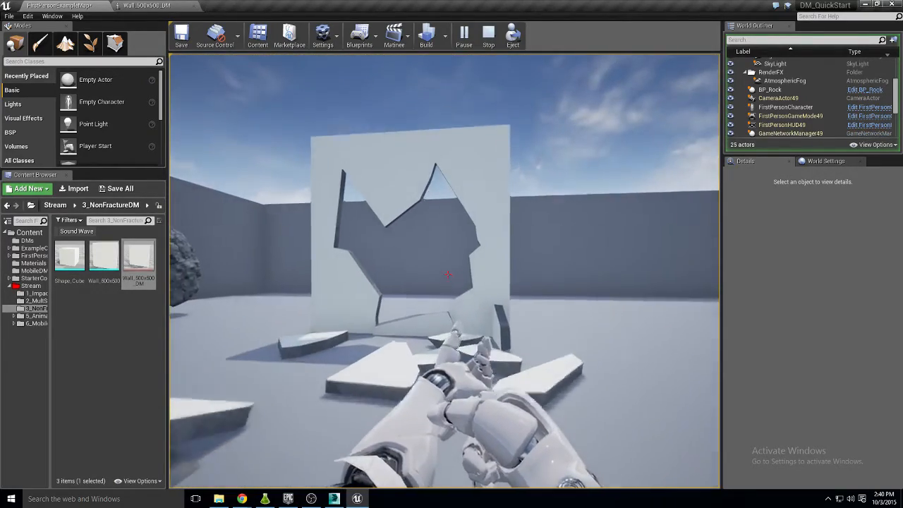
key("w")
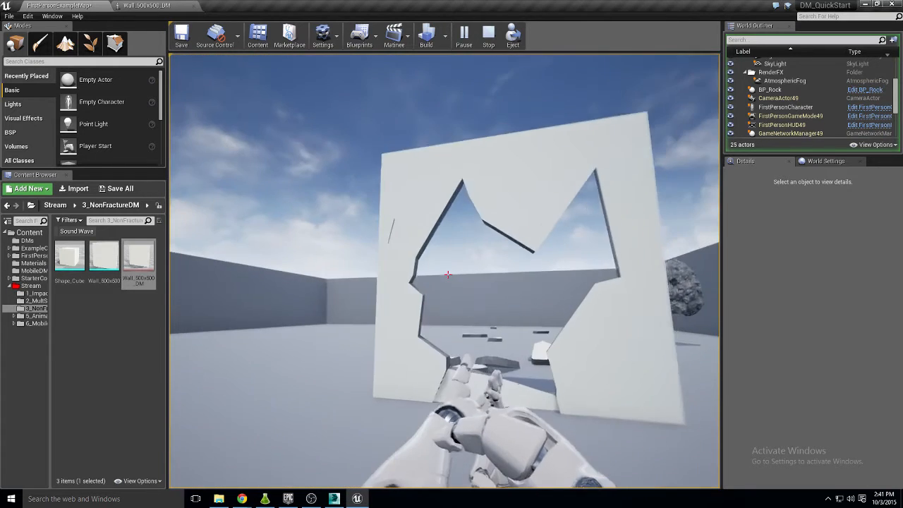
key("Escape")
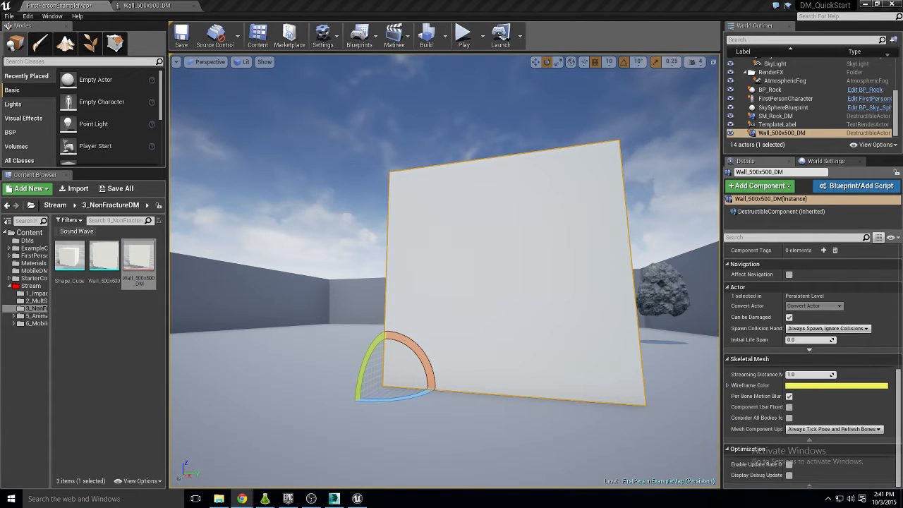
- Close the Wall_500x500_DM asset editor and delete the destructible wall from the level
left_click(145, 5)
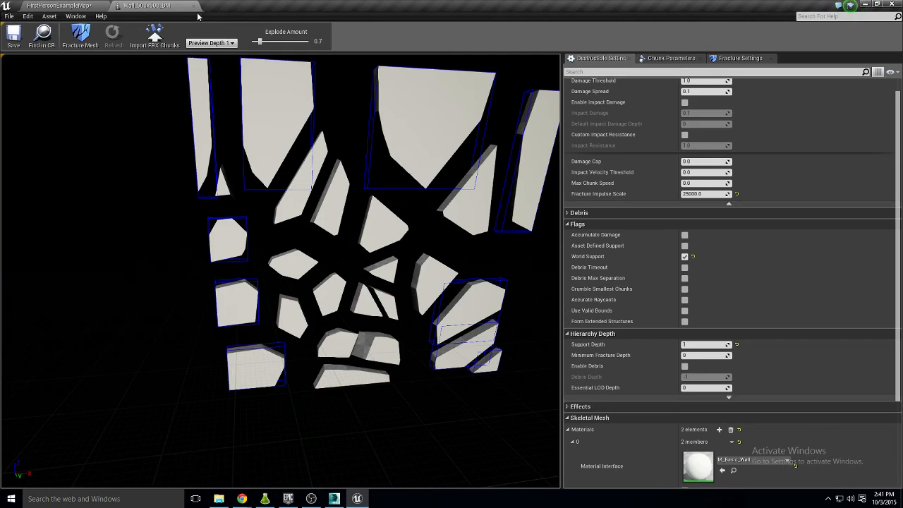
left_click(194, 6)
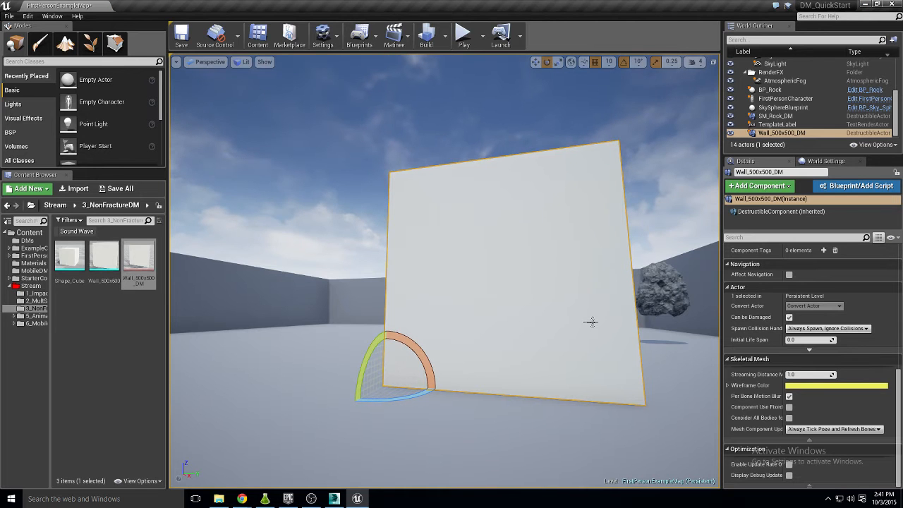
key("f")
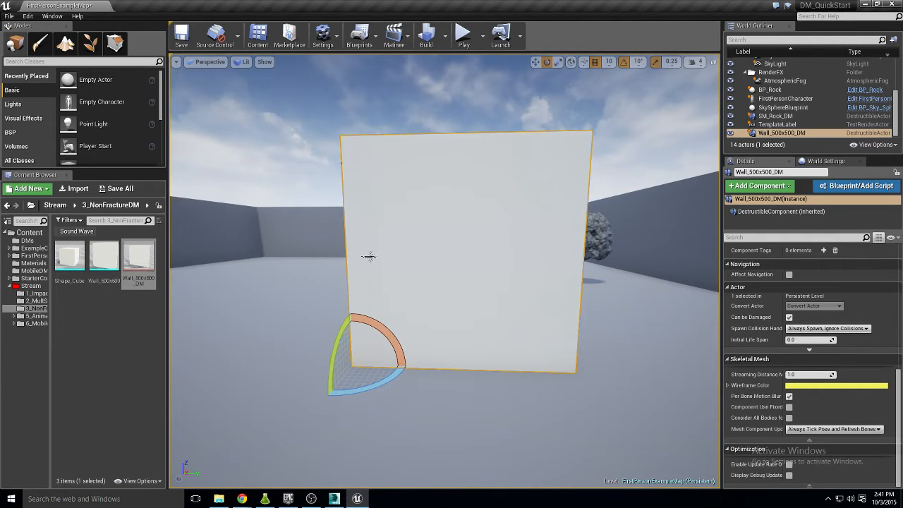
key("r")
key("w")
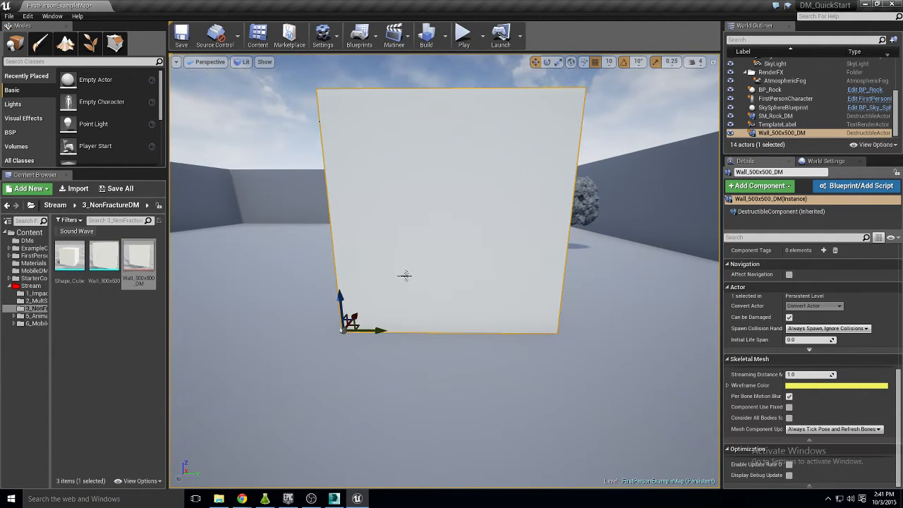
key("Delete")
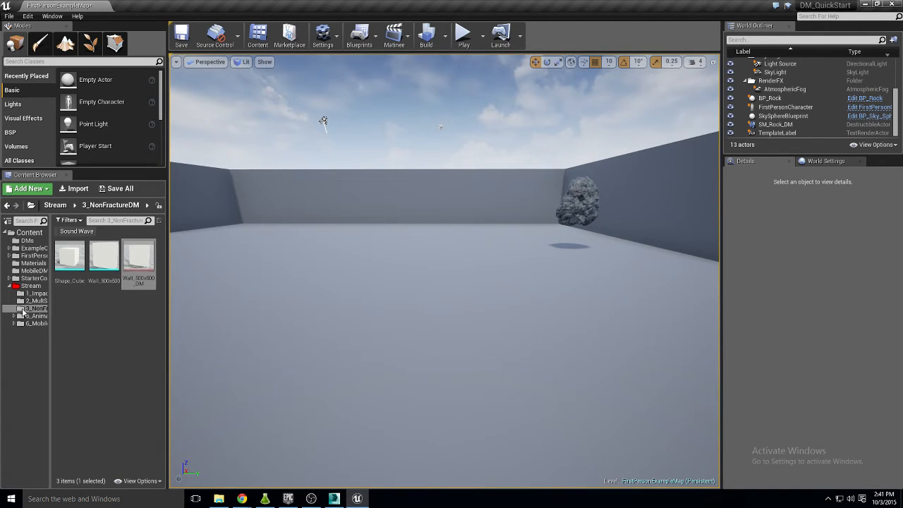
- Look through the Stream subfolders, including 5_AnimatedDM and 6_MobileDM, with the folder tree widened to show full names
left_click(35, 316)
left_click(31, 309)
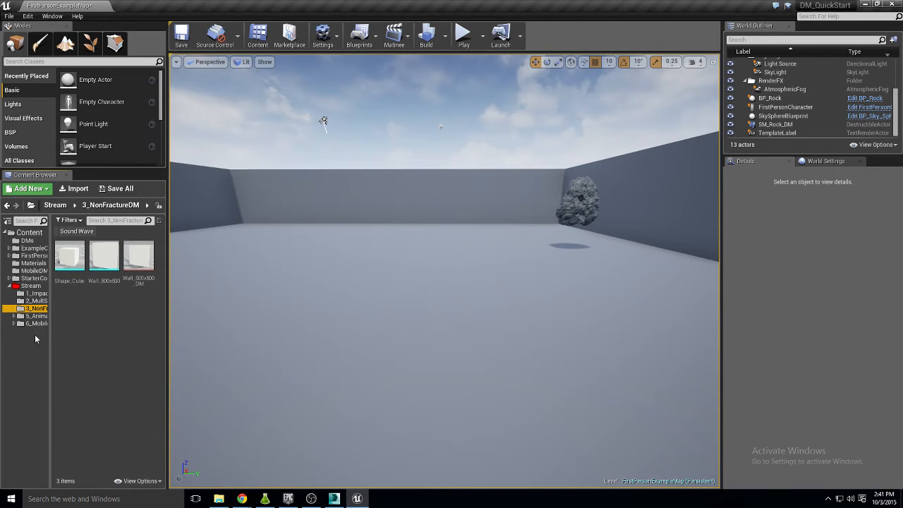
left_click(36, 293)
left_click(31, 286)
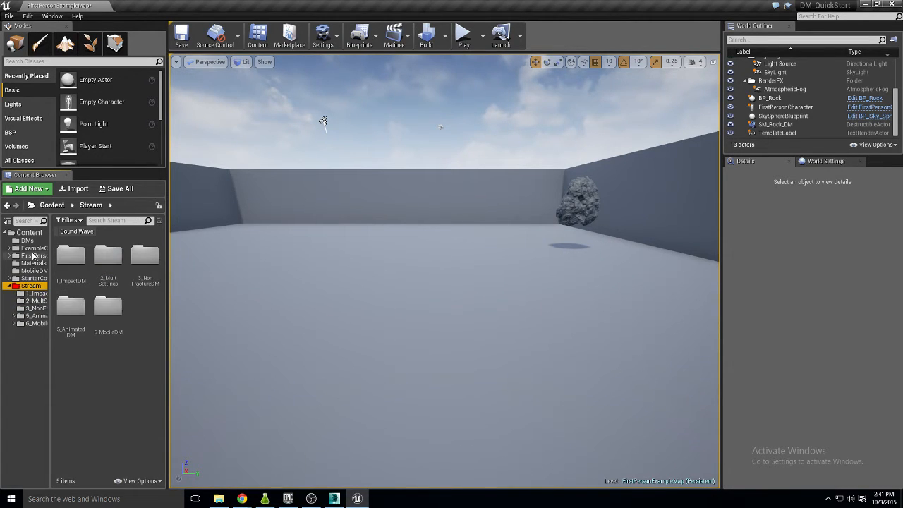
left_click_drag(51, 255, 105, 255)
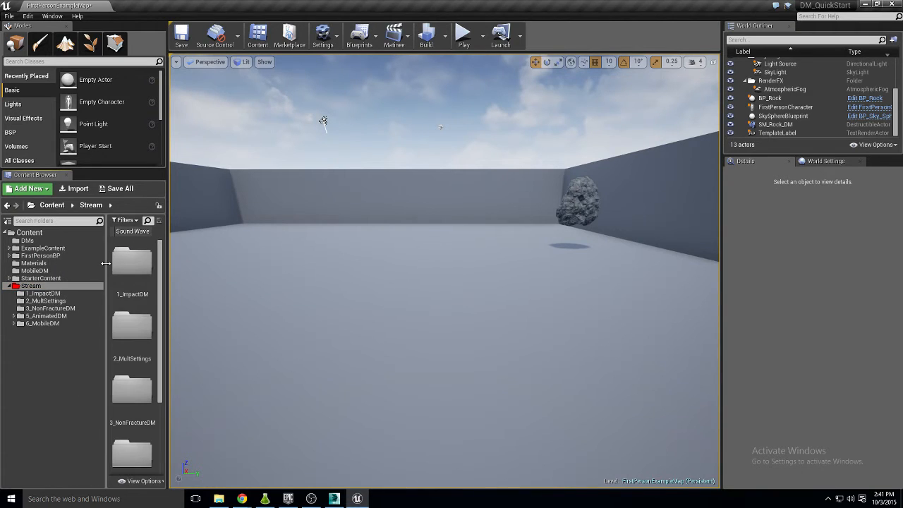
left_click(51, 310)
left_click(44, 317)
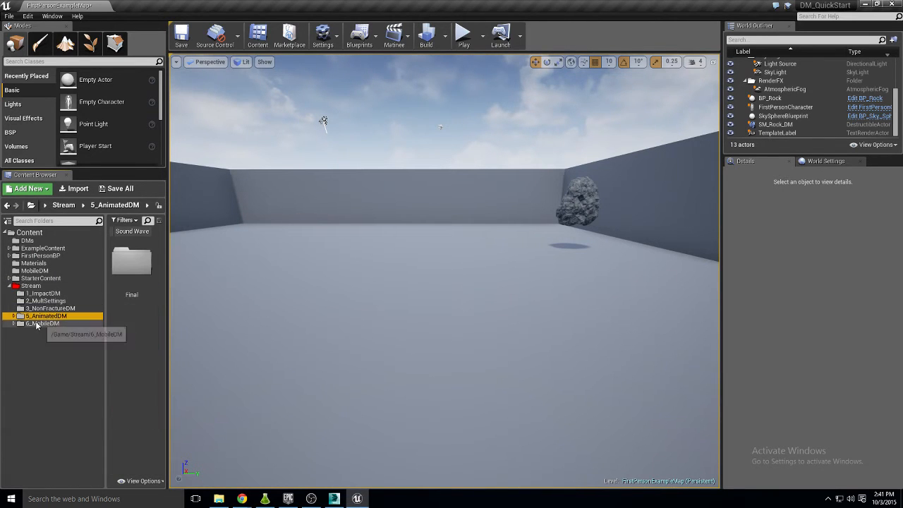
left_click(41, 323)
left_click(13, 316)
left_click(31, 285)
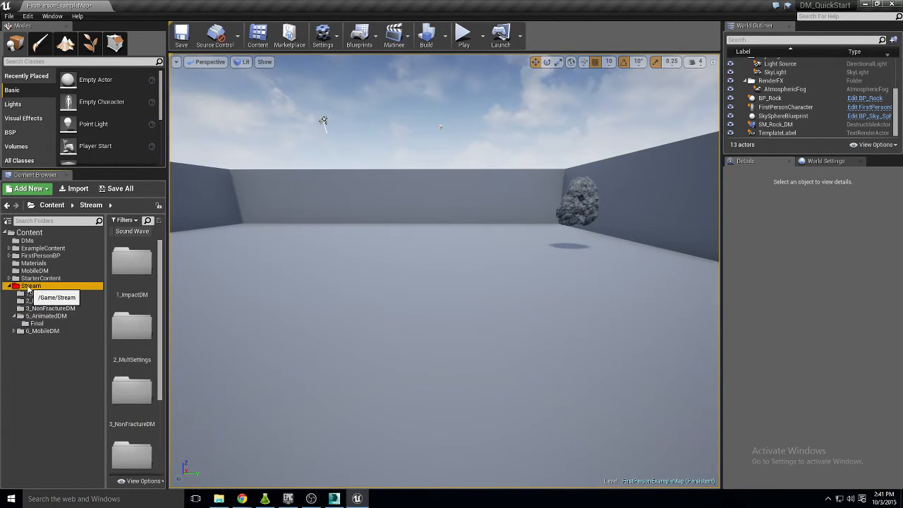
- Create a folder named FBXChunks inside the Stream folder and narrow the folder tree again
right_click(31, 286)
left_click(59, 302)
type("F")
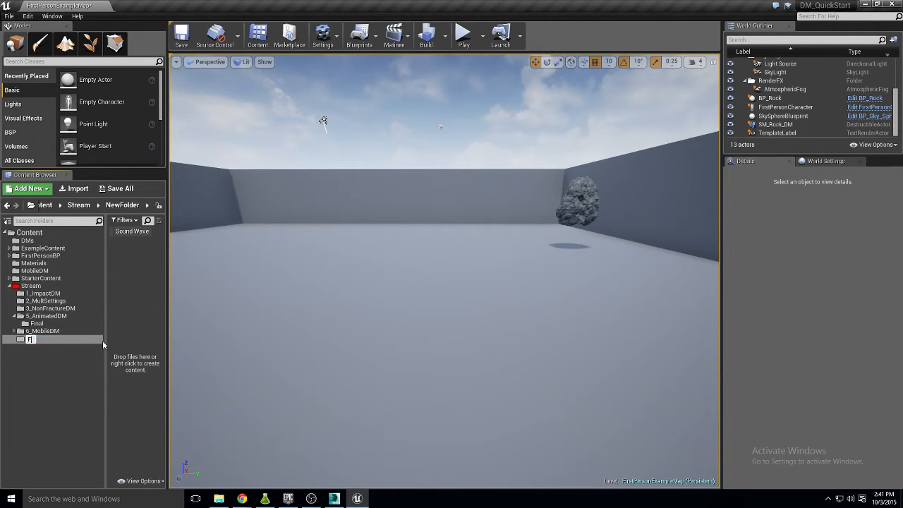
type("BX Clunks")
key("BackSpace")
key("BackSpace")
key("BackSpace")
key("BackSpace")
key("BackSpace")
key("BackSpace")
key("BackSpace")
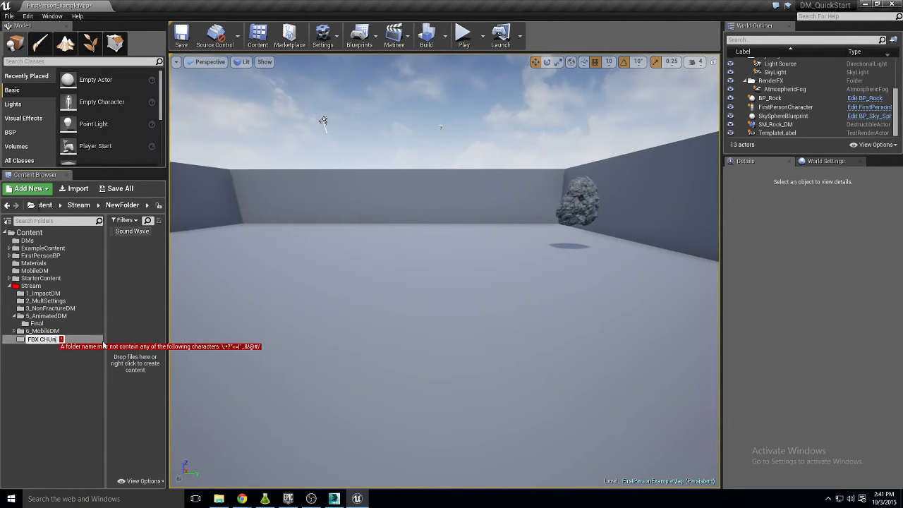
type("Chunks")
key("Return")
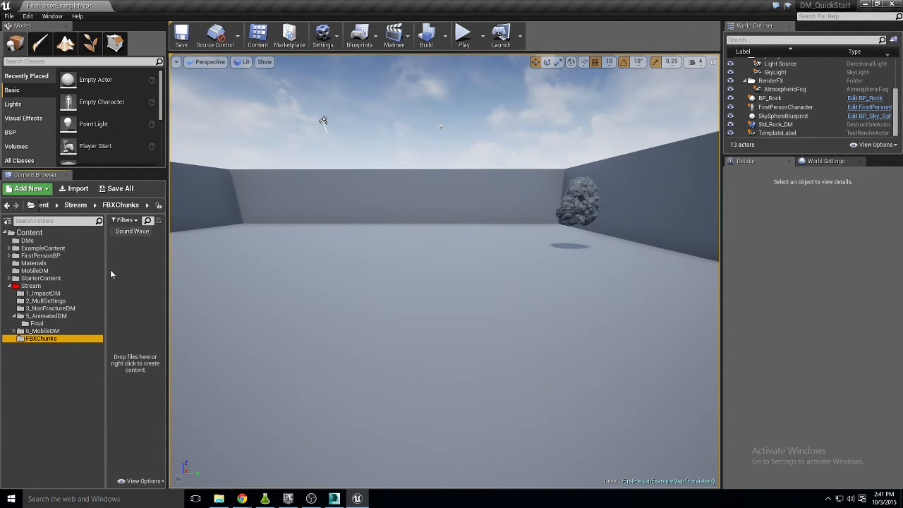
left_click_drag(106, 274, 44, 276)
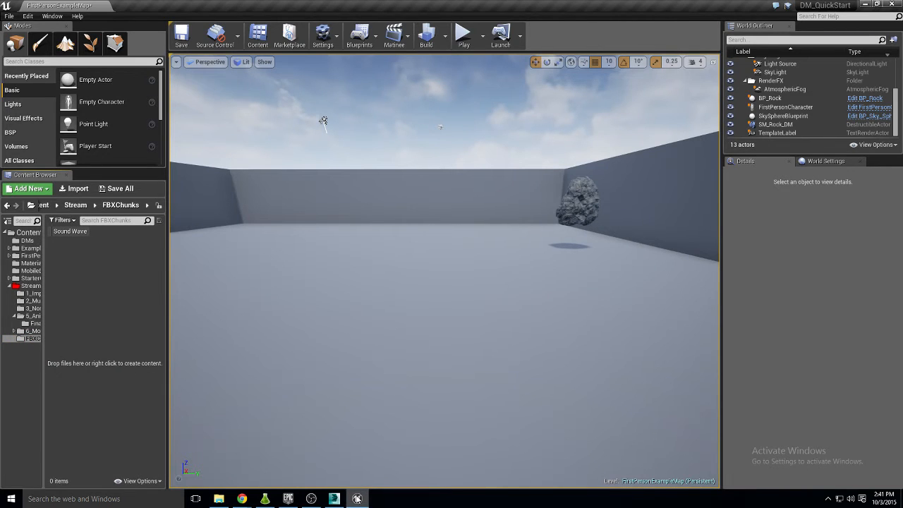
- Switch to 3ds Max and examine the intact parking meter model named Base in Box_Spheres_Max.max
left_click(357, 498)
right_click(393, 269)
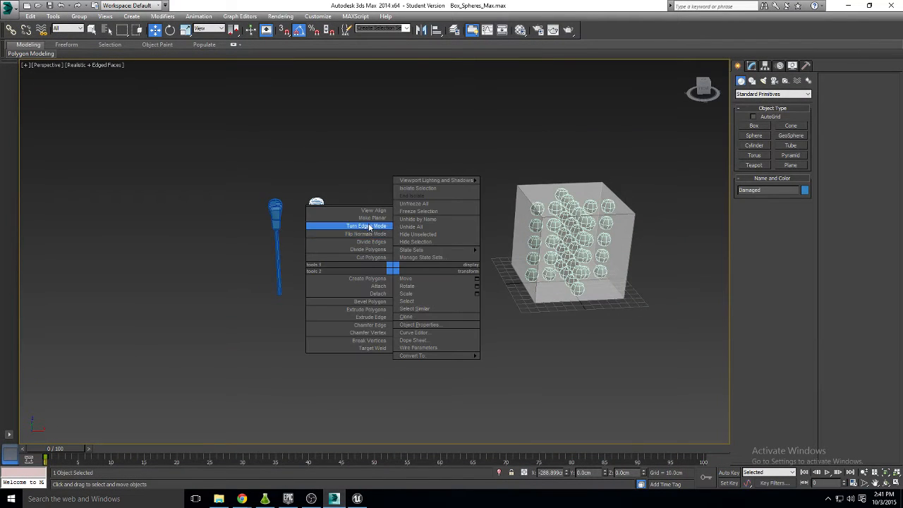
left_click(520, 213)
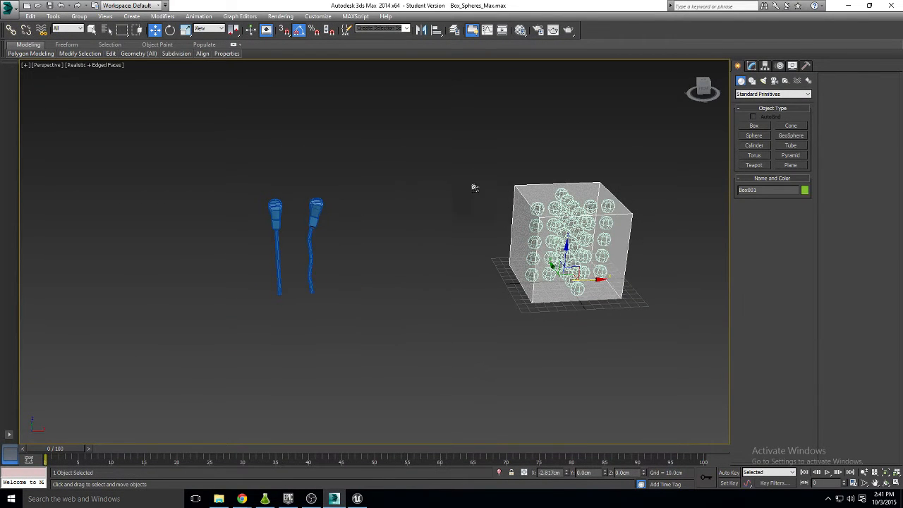
middle_click_drag(475, 188, 537, 232, "alt")
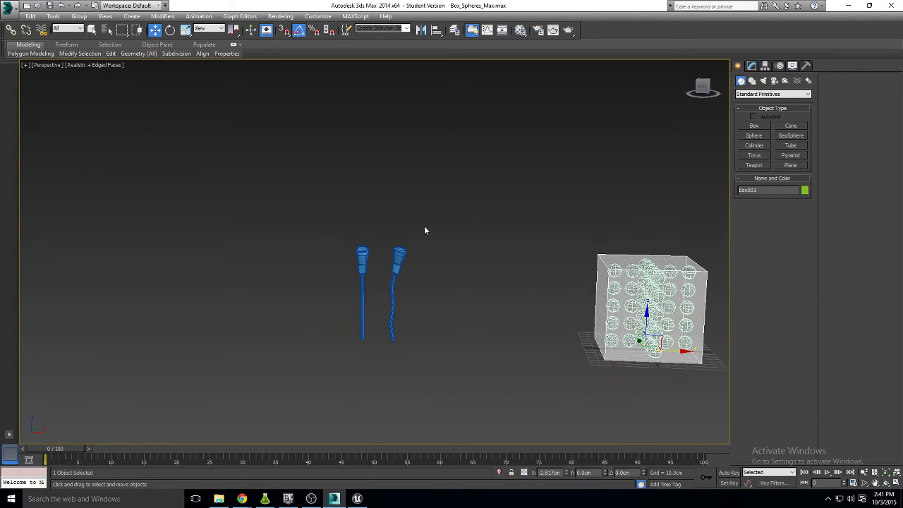
scroll(425, 231, "up", 3)
middle_click_drag(435, 281, 500, 214)
left_click(380, 210)
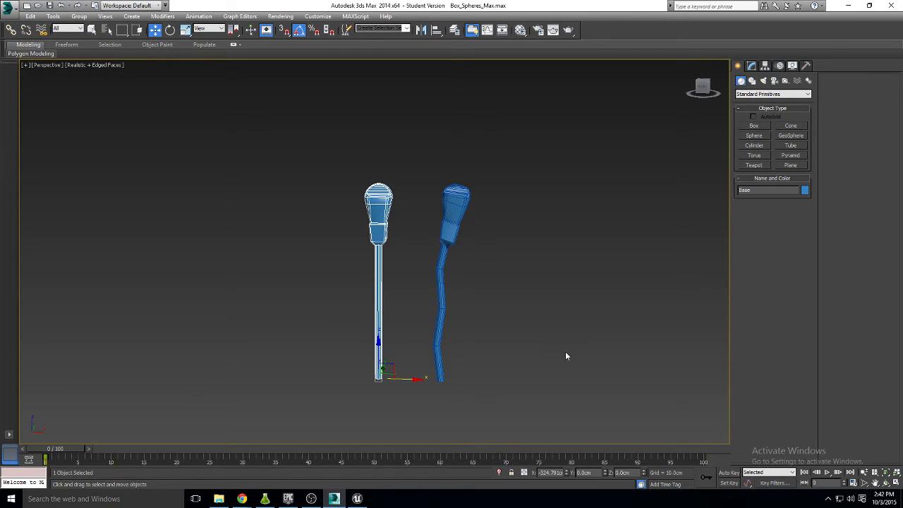
- Compare the Base and Damaged parking meter models with the box of spheres in the scene
middle_click_drag(566, 357, 453, 333)
scroll(357, 275, "down", 2)
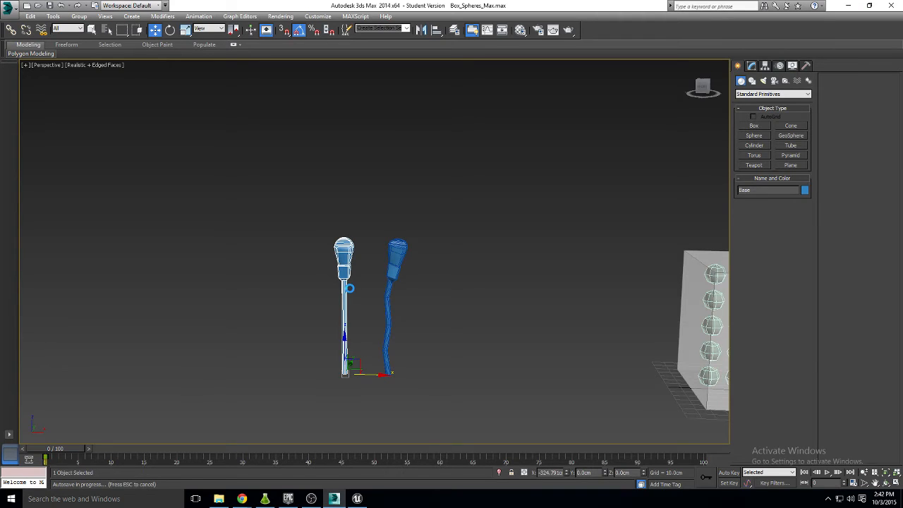
left_click(395, 262)
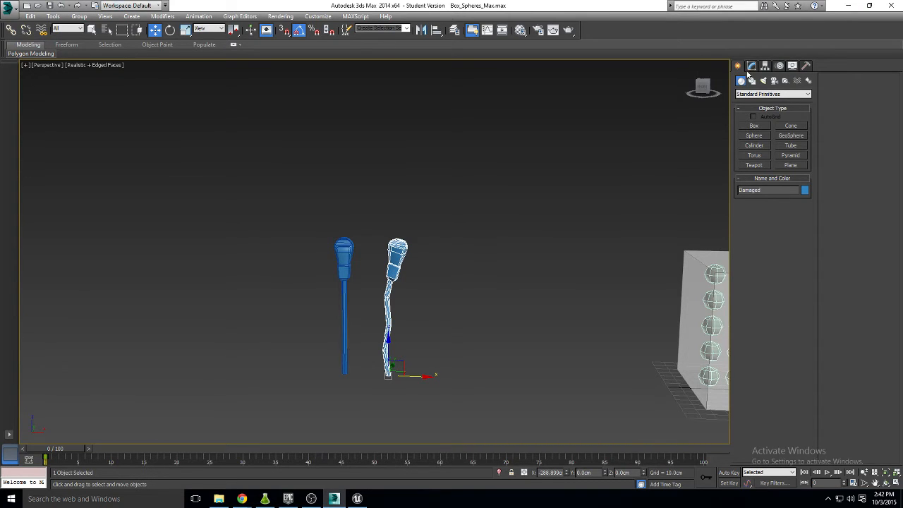
middle_click_drag(591, 249, 385, 247)
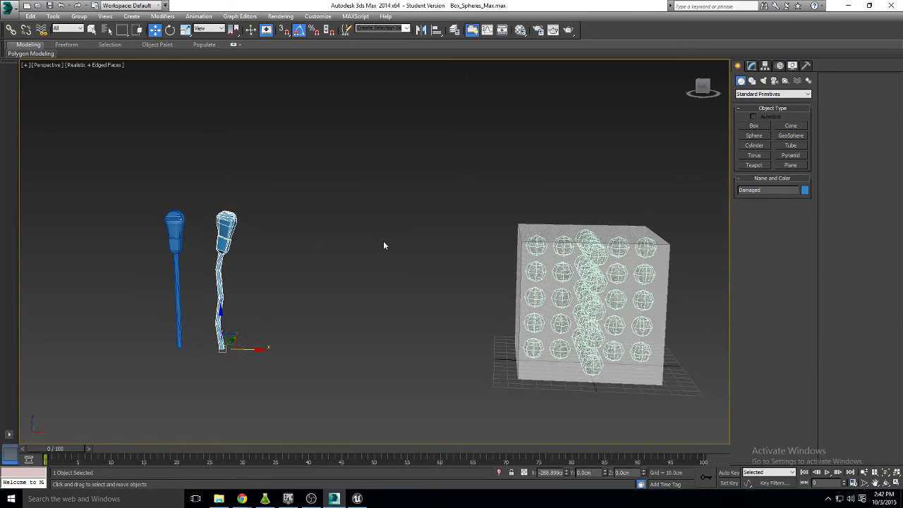
left_click(577, 257)
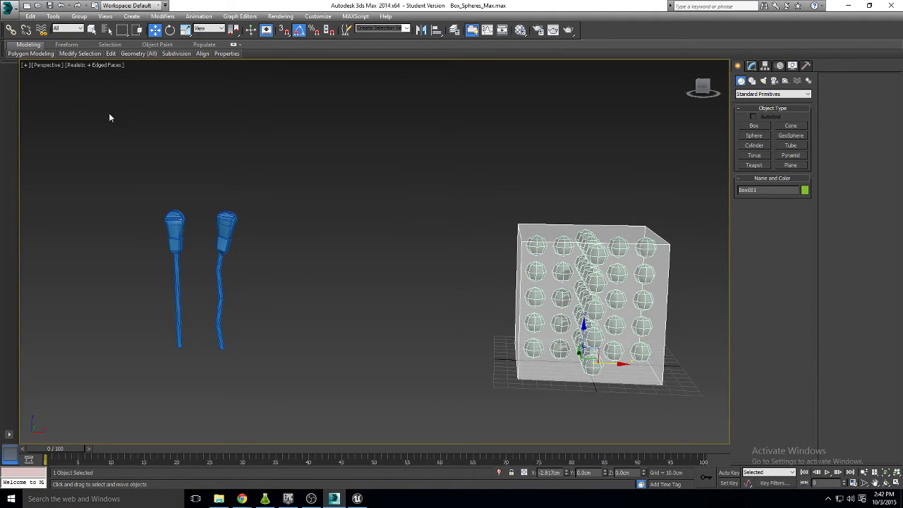
left_click(172, 222)
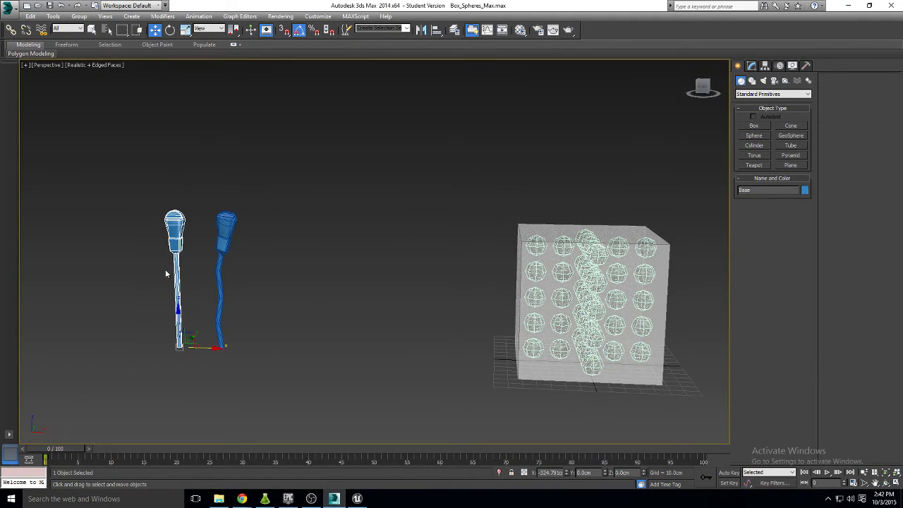
left_click(224, 228)
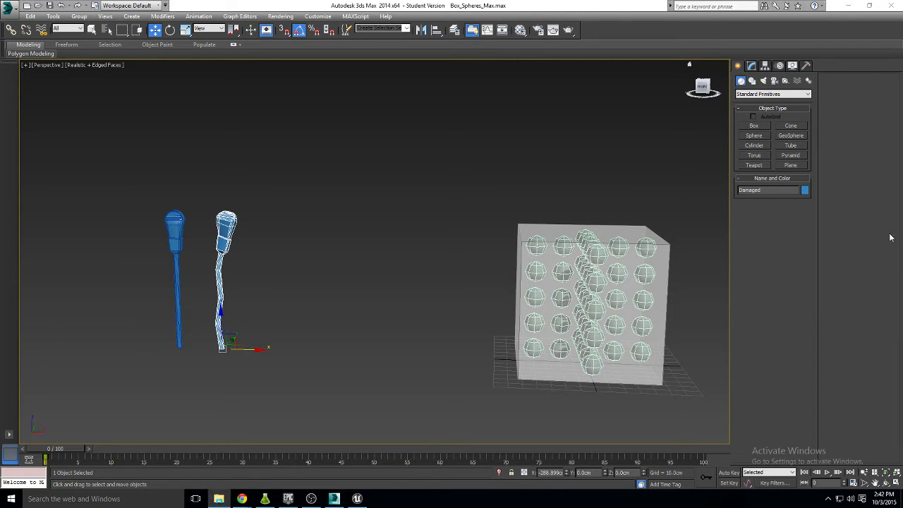
- Return to Unreal Editor and import SM_ParkingMeter into FBXChunks as a static mesh with auto-generated collision
left_click(849, 7)
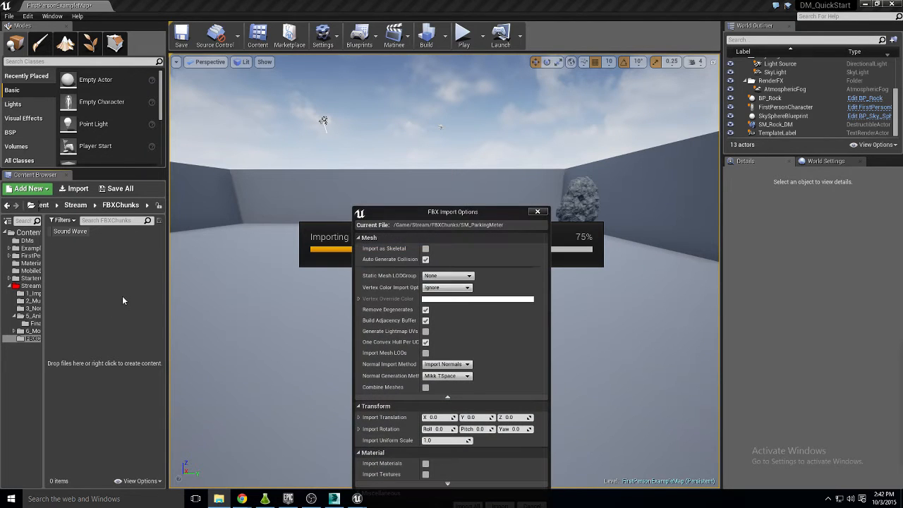
left_click_drag(478, 211, 435, 71)
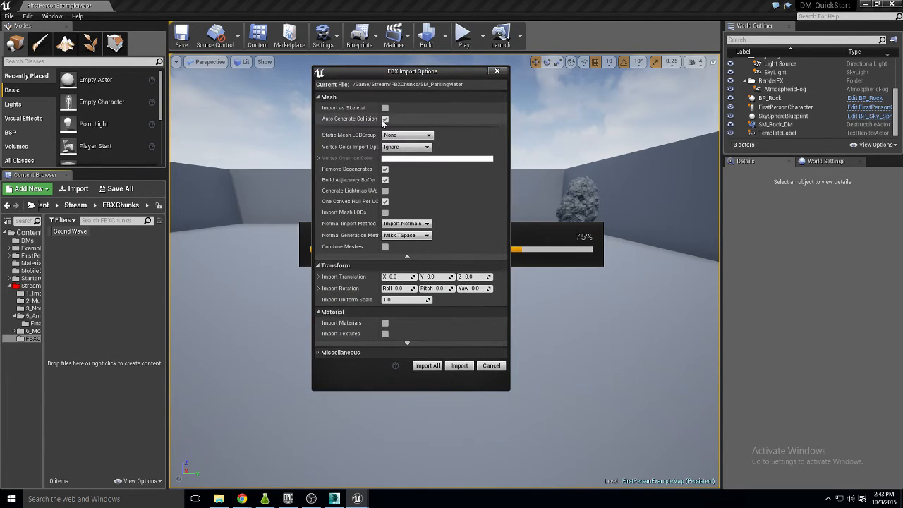
left_click(460, 365)
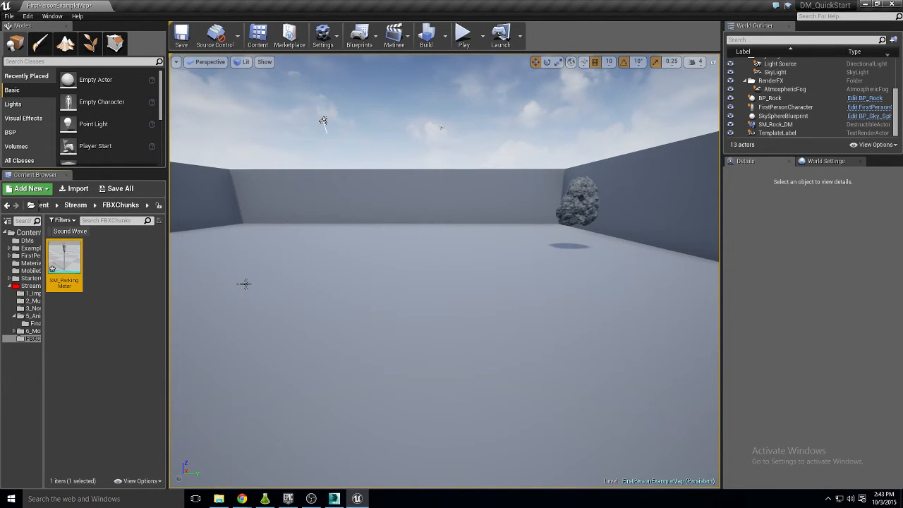
- Check the SM_ParkingMeter static mesh, create a destructible mesh from it, and bring the whole model into view
double_click(62, 258)
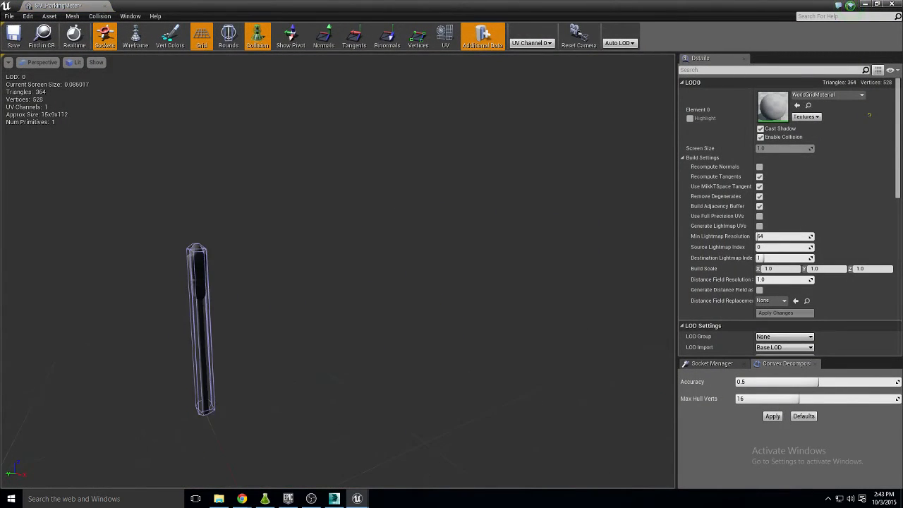
left_click(104, 6)
right_click(72, 263)
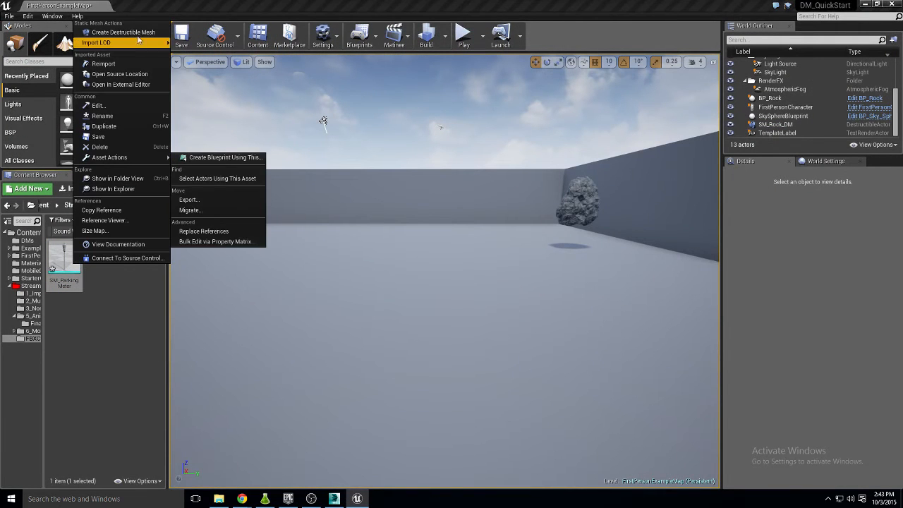
left_click(134, 32)
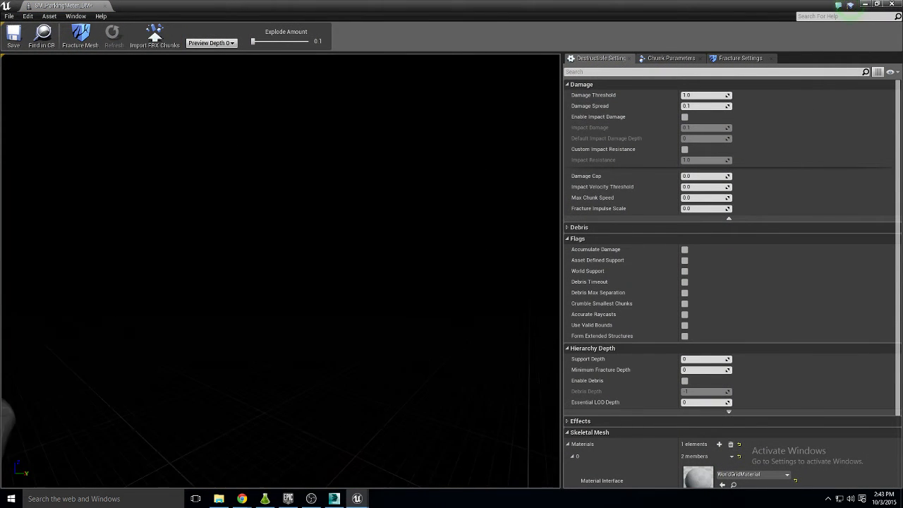
right_click_drag(280, 271, 281, 224)
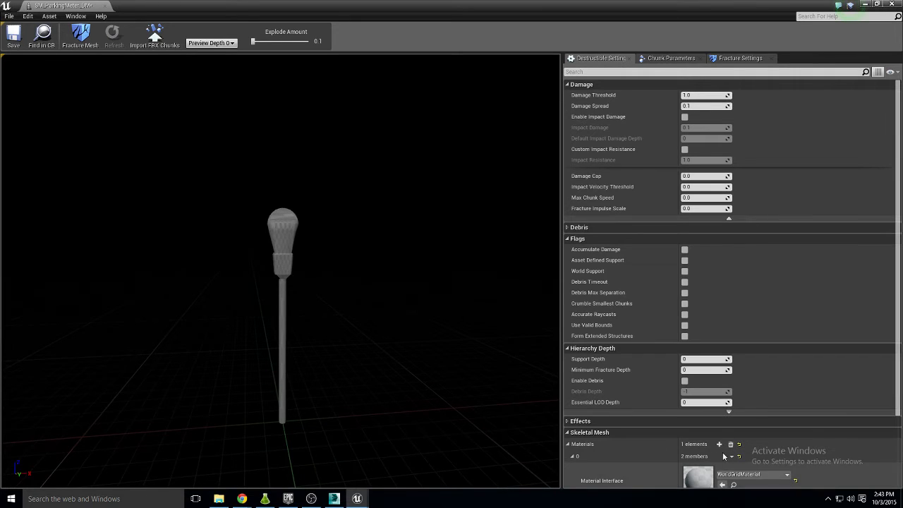
- Fracture the parking meter destructible mesh with the default settings and spread its chunks with an Explode Amount of 1.0
scroll(784, 381, "down", 3)
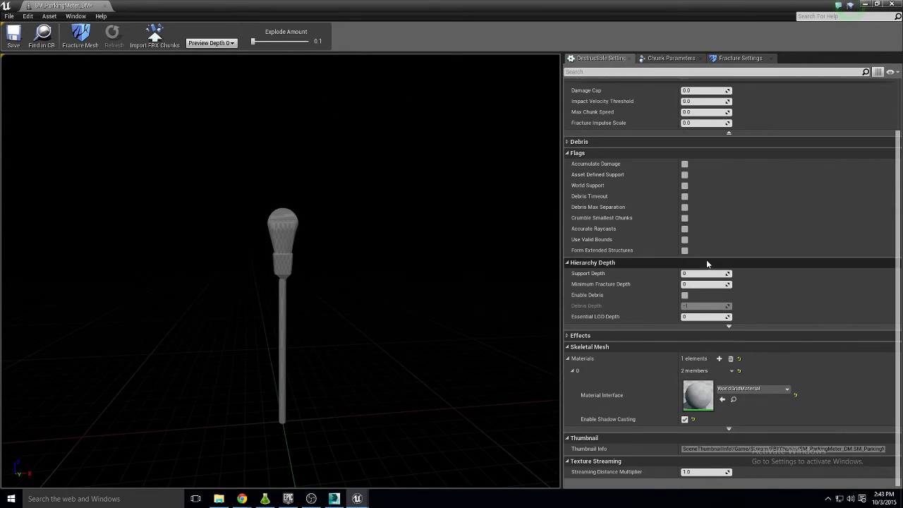
scroll(705, 263, "up", 3)
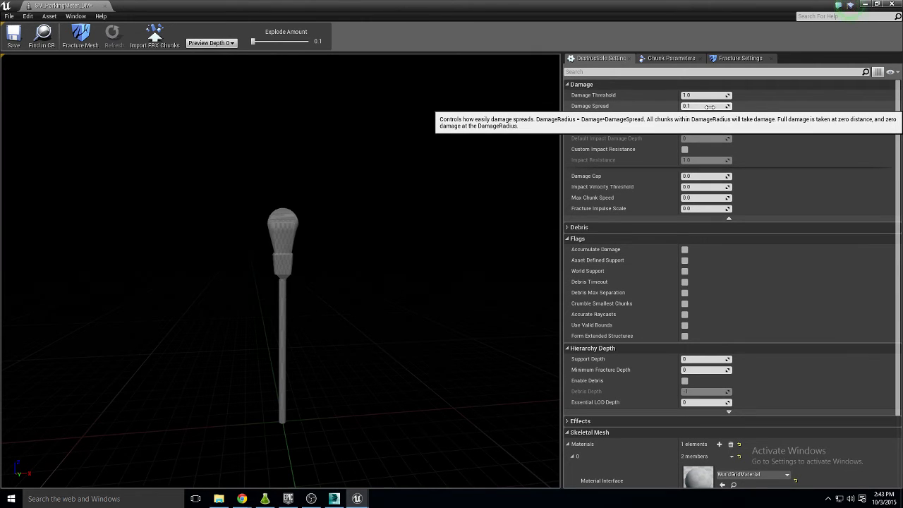
left_click(82, 36)
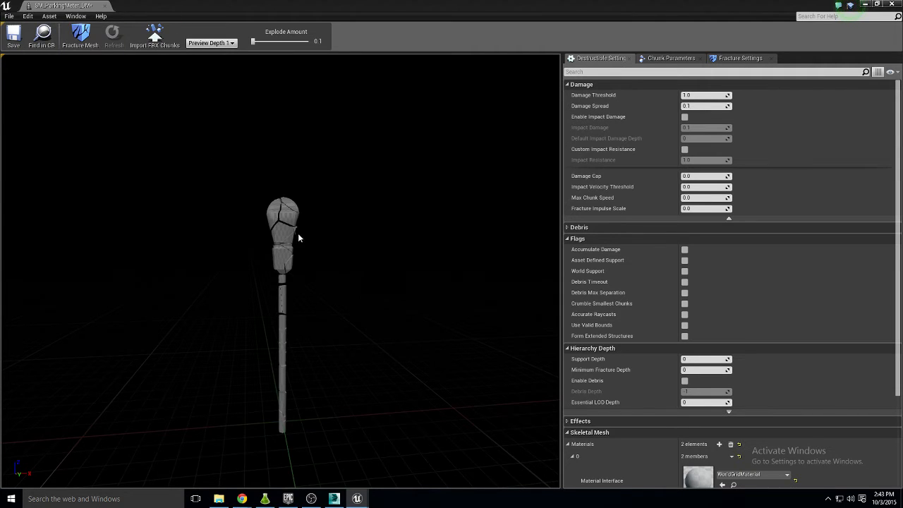
mouse_move(253, 42)
left_mouse_down()
mouse_move(273, 41)
mouse_move(264, 41)
left_mouse_up()
mouse_move(305, 168)
right_mouse_down()
mouse_move(402, 276)
mouse_move(315, 128)
mouse_move(304, 168)
right_mouse_up()
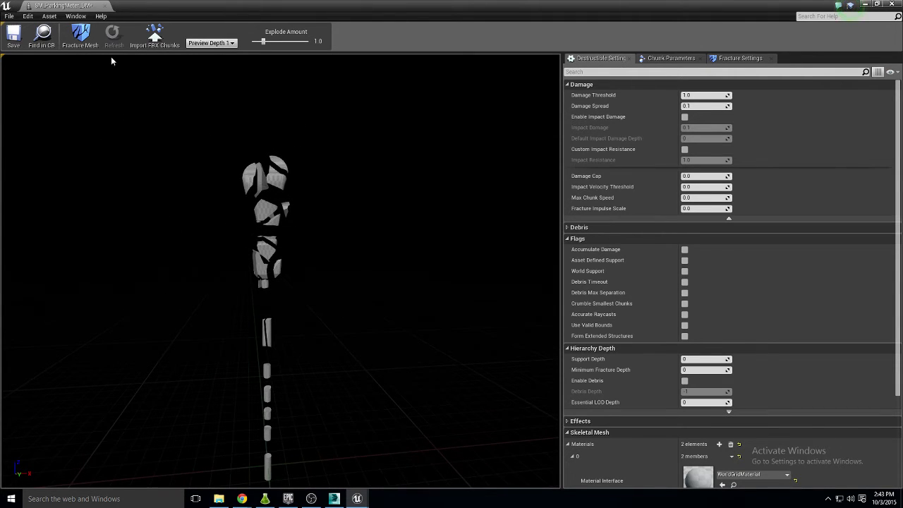
- Import ParkingMeter_DMG.FBX from Desktop > Stream > 1 FBX Chunks > 1 Parking Meter as the destructible mesh's level 1 chunks
left_click(154, 37)
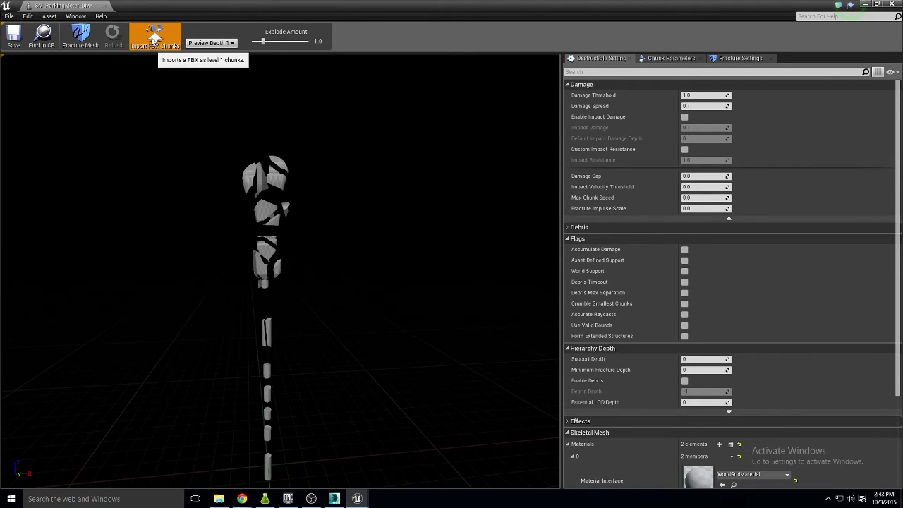
left_click(34, 69)
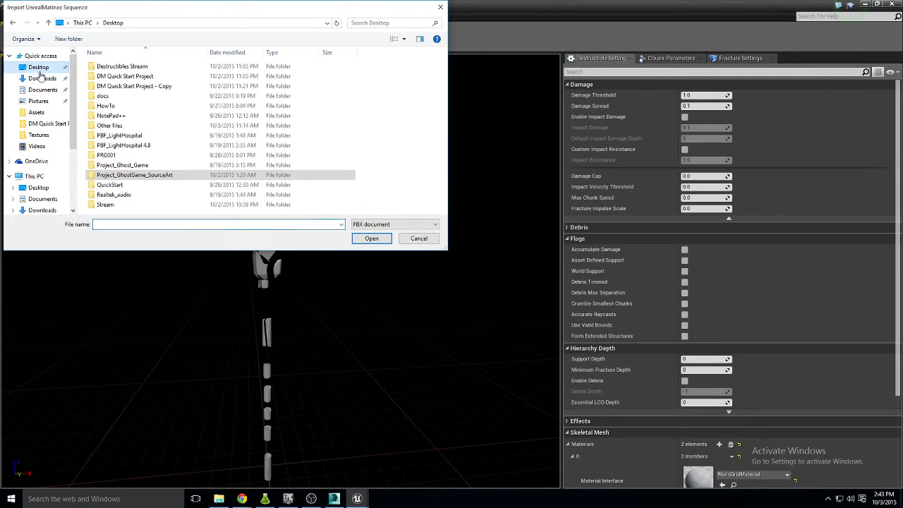
double_click(103, 204)
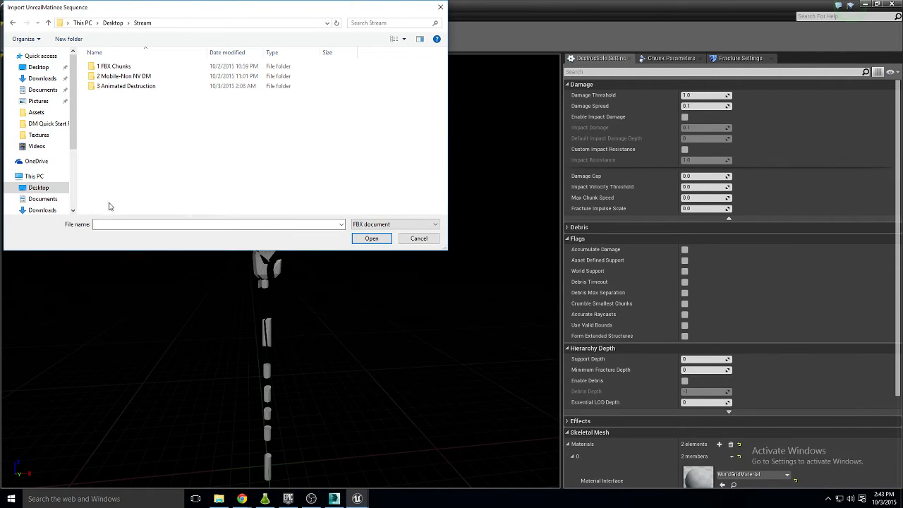
double_click(108, 66)
double_click(116, 66)
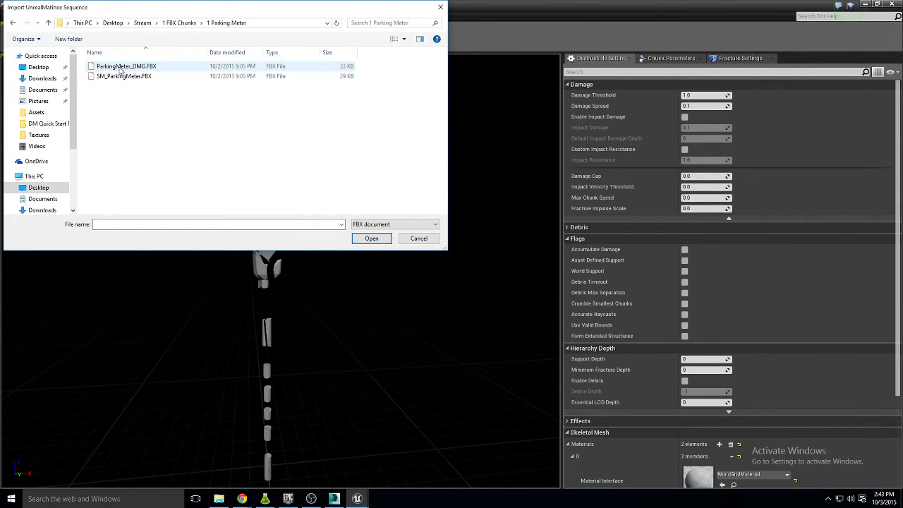
left_click(116, 77)
left_click(117, 66)
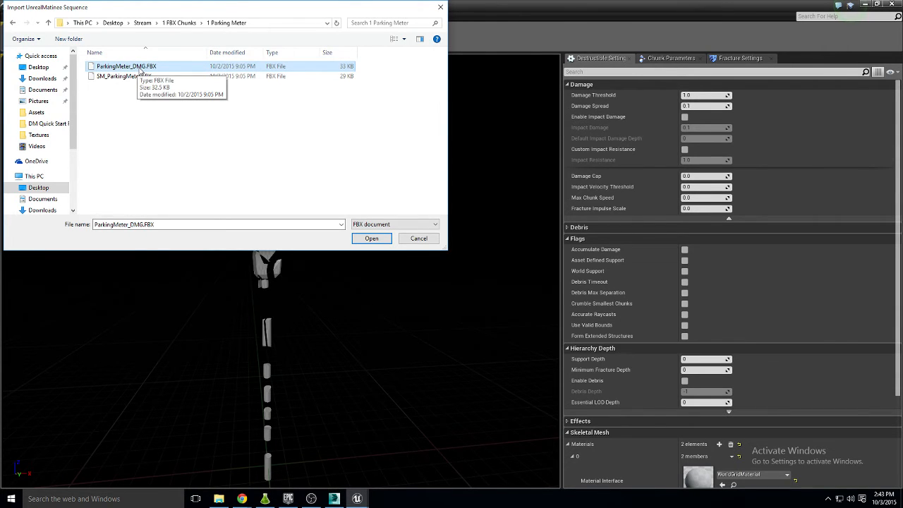
double_click(127, 66)
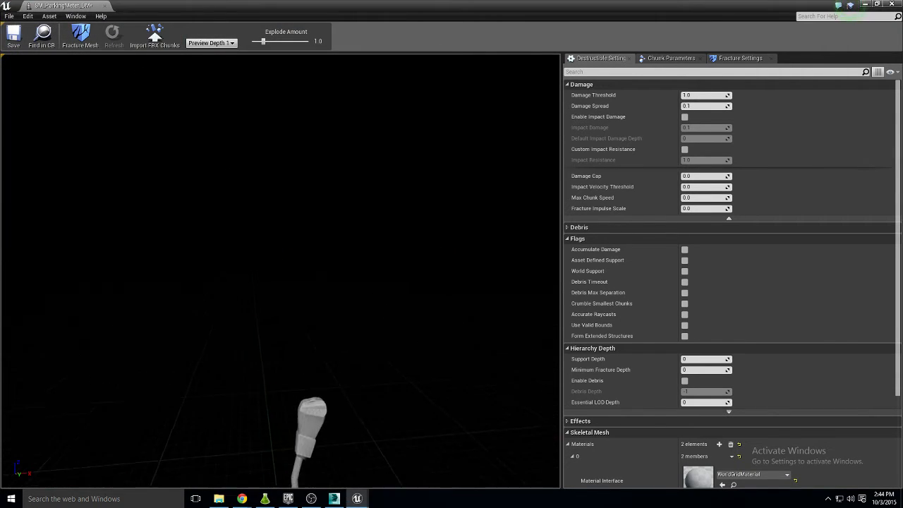
- Compare the intact model at Preview Depth 0 with the damaged model at Preview Depth 1 and examine the damaged one from several angles
left_click(228, 43)
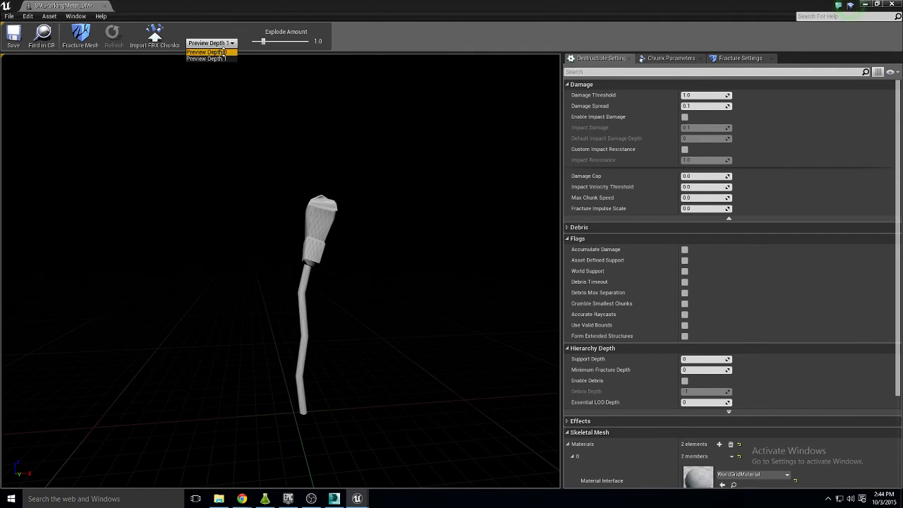
left_click(207, 52)
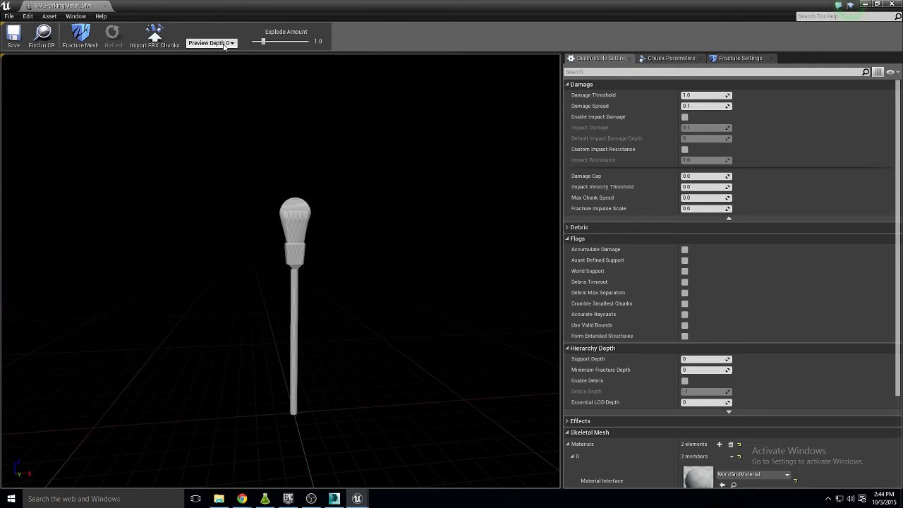
left_click(225, 44)
left_click(221, 60)
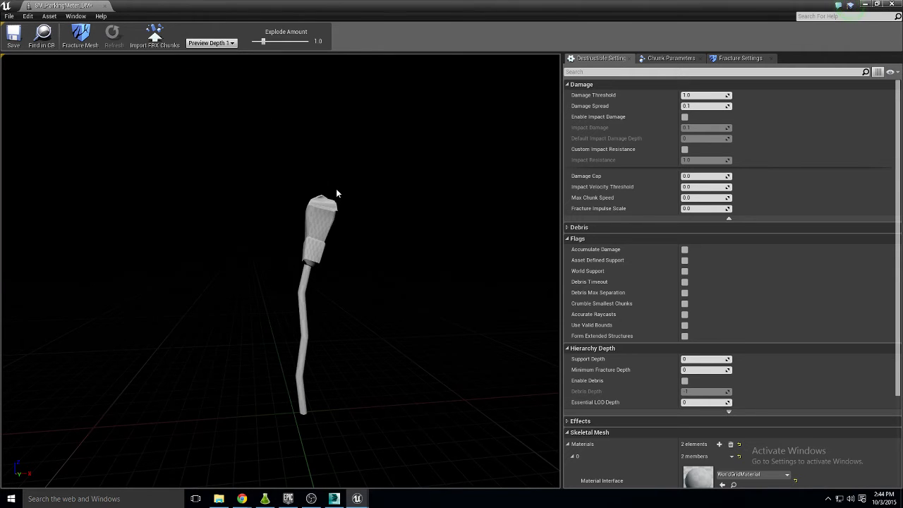
middle_click_drag(334, 195, 243, 215)
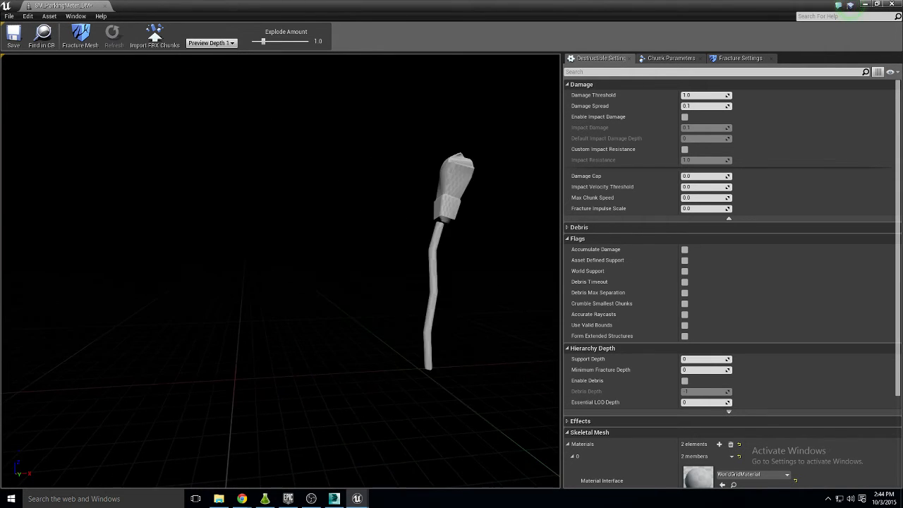
right_click_drag(325, 202, 258, 216)
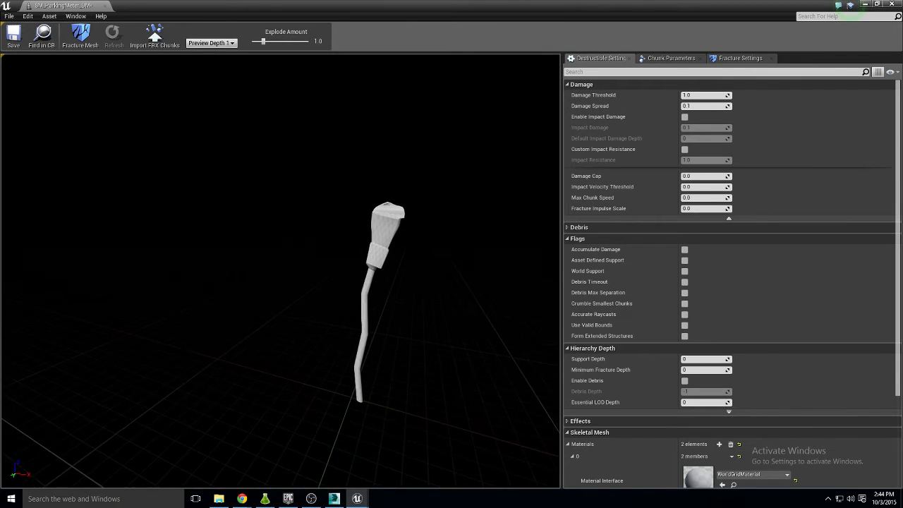
middle_click_drag(381, 261, 355, 452)
scroll(296, 240, "up", 3)
scroll(355, 452, "down", 2)
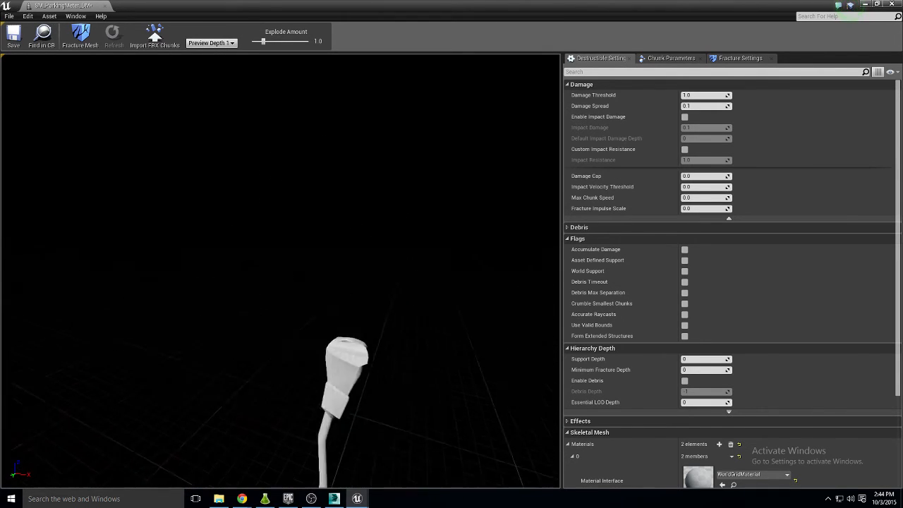
scroll(323, 202, "down", 3)
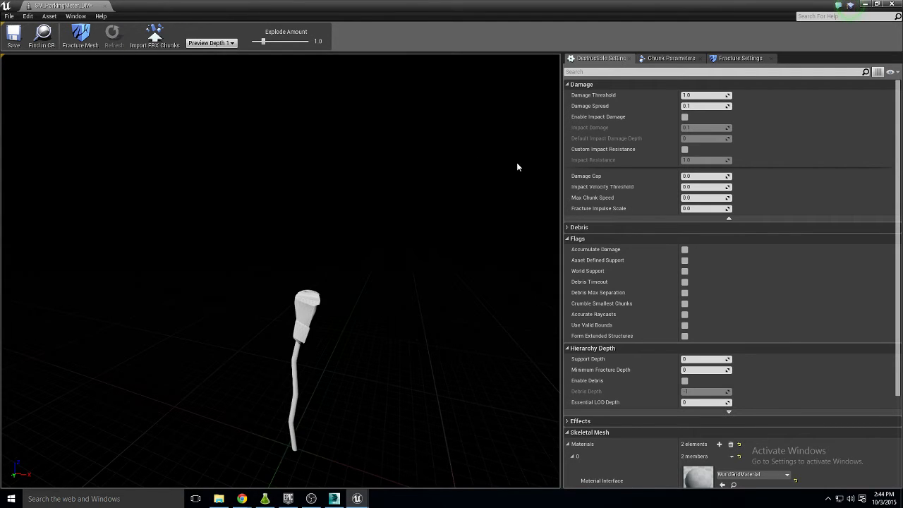
- Enable World Support for the parking meter destructible mesh, leaving Enable Impact Damage off, and save the asset
left_click(684, 116)
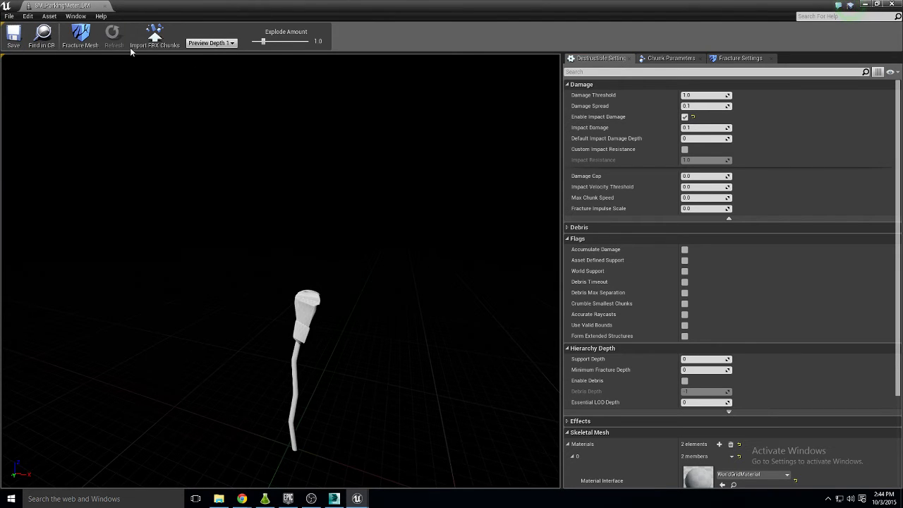
left_click(684, 117)
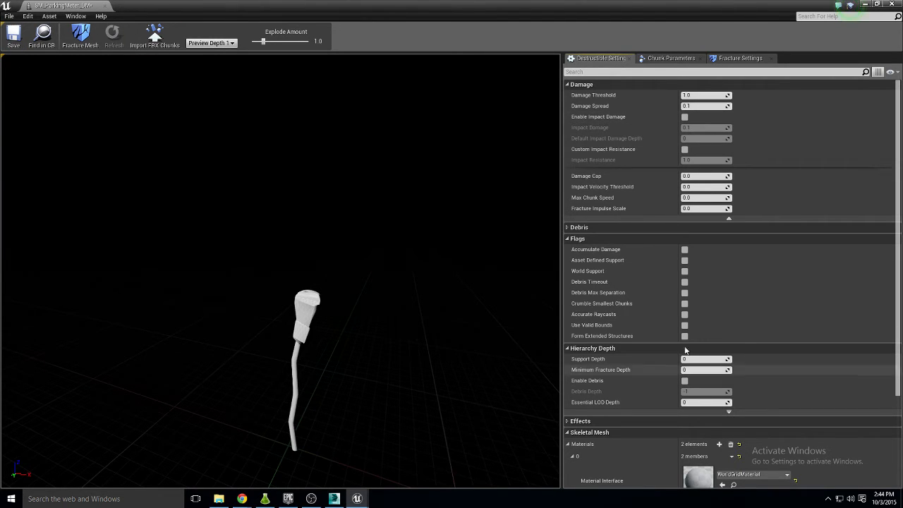
left_click(685, 271)
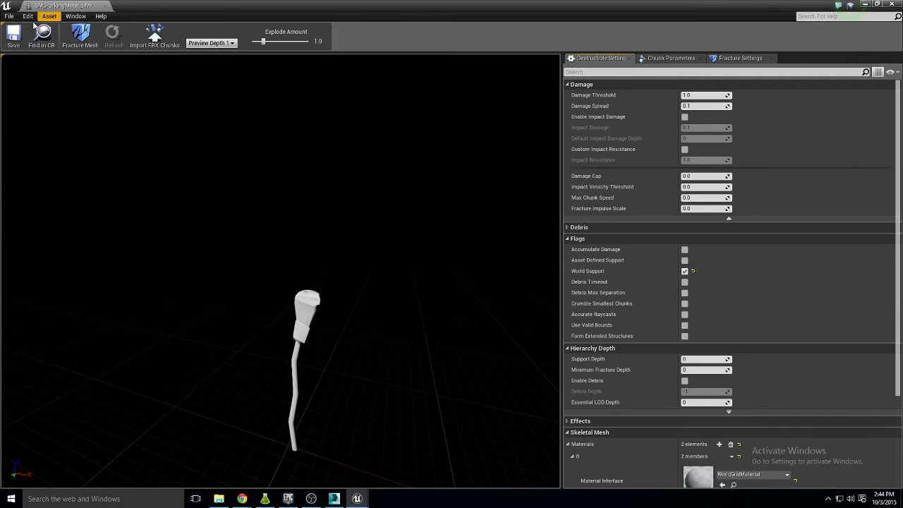
left_click(13, 36)
- Dock the SM_ParkingMeter_DM editor beside FirstPersonExampleMap and place SM_ParkingMeter_DM on the level floor
left_click_drag(52, 3, 282, 6)
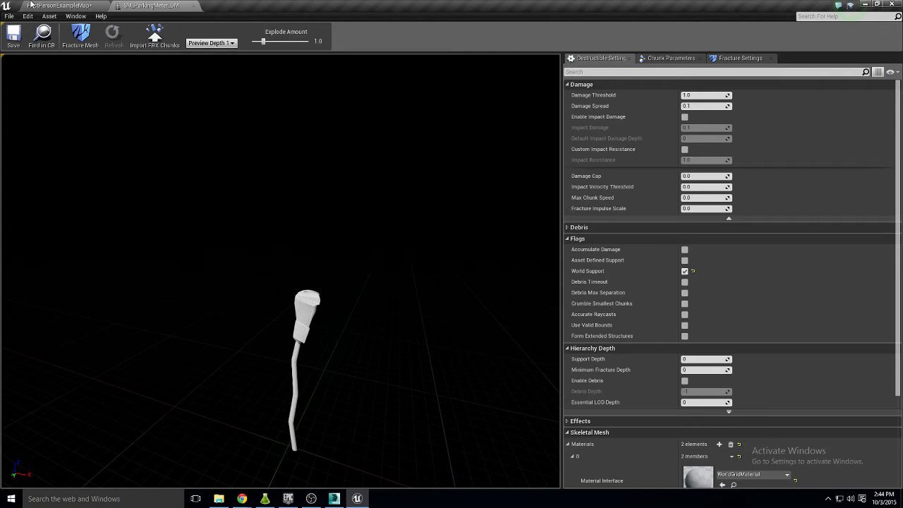
left_click(33, 5)
left_click_drag(102, 258, 423, 314)
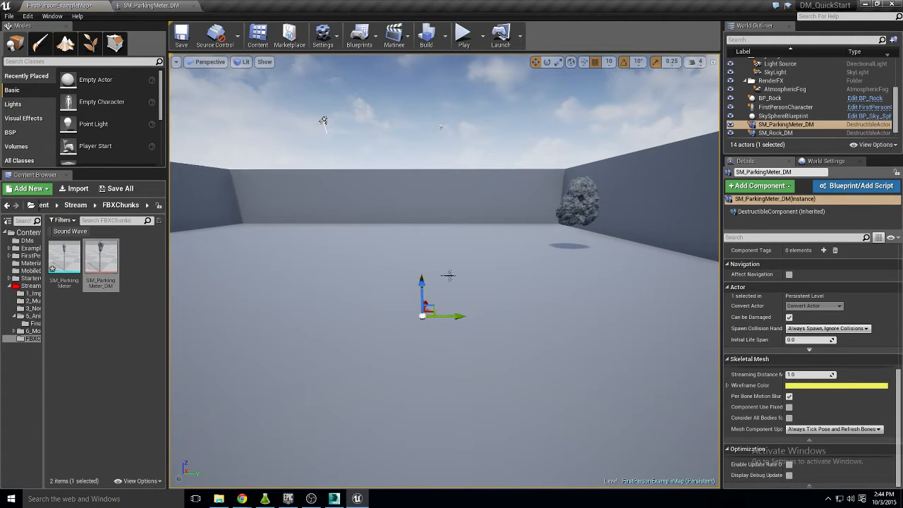
- Play the level, walk up to the parking meter and shoot its head to test the destruction, and end the play session
left_click(463, 35)
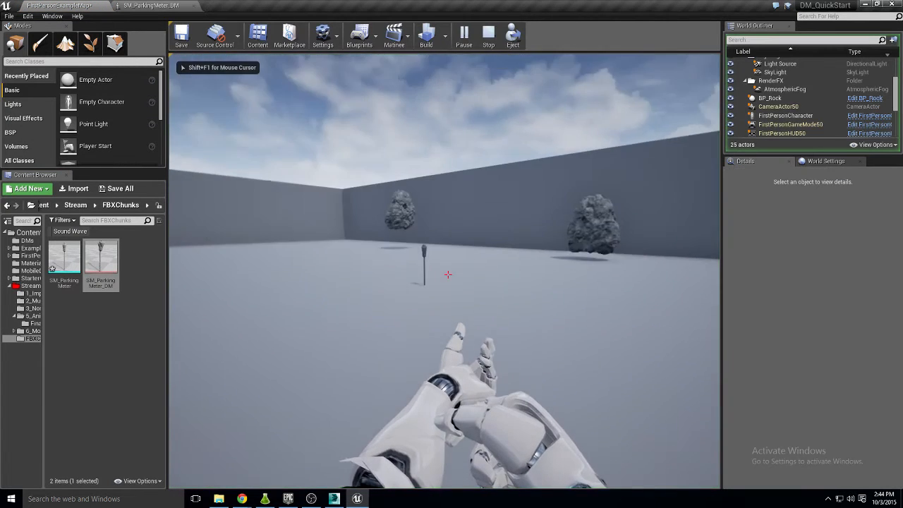
key("a")
key("w")
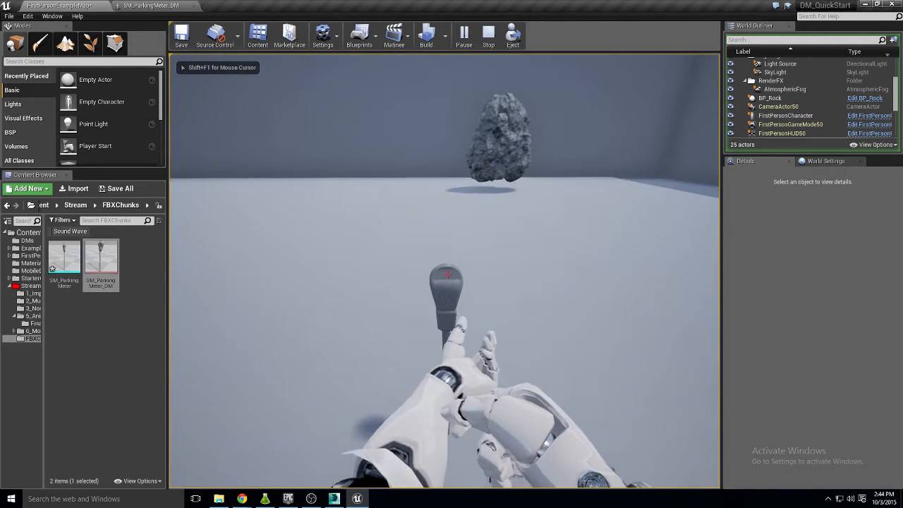
left_click(448, 274)
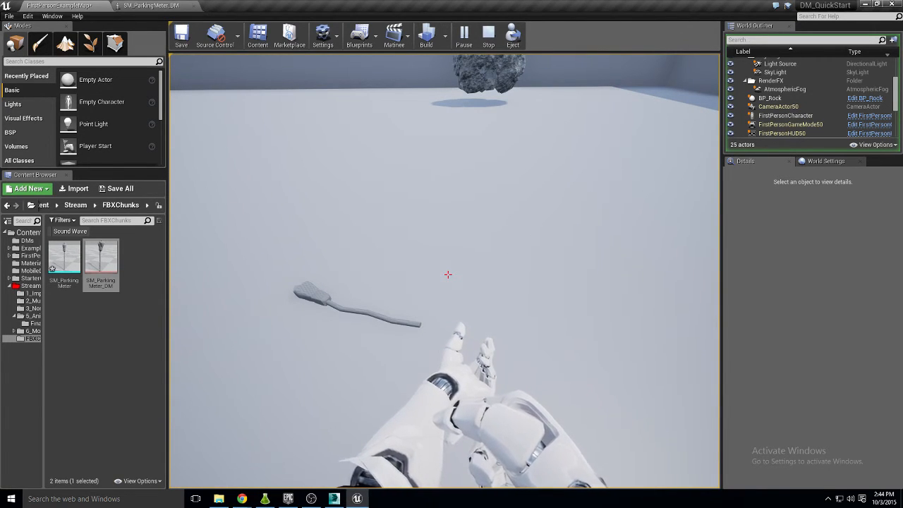
key("Escape")
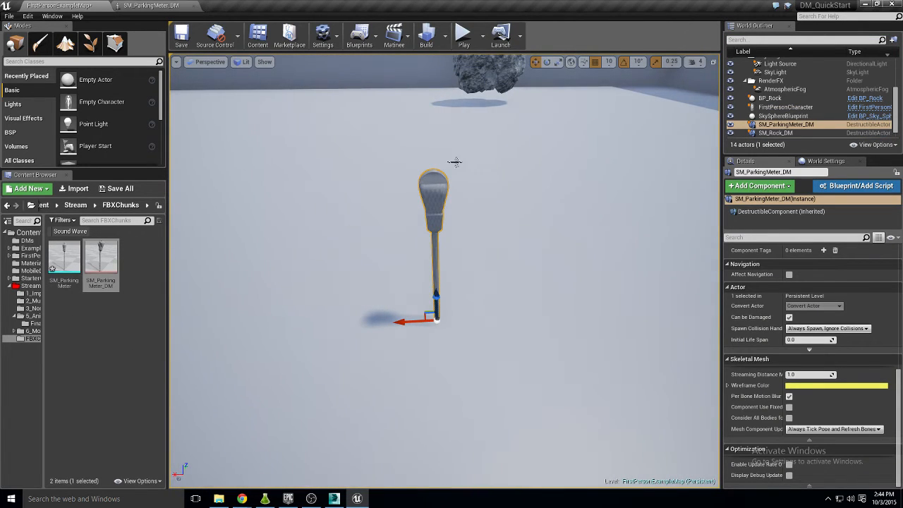
- Review the box of spheres in 3ds Max, and import SM_Box into FBXChunks in Unreal Editor as a static mesh with auto-generated collision
right_click_drag(503, 297, 493, 278)
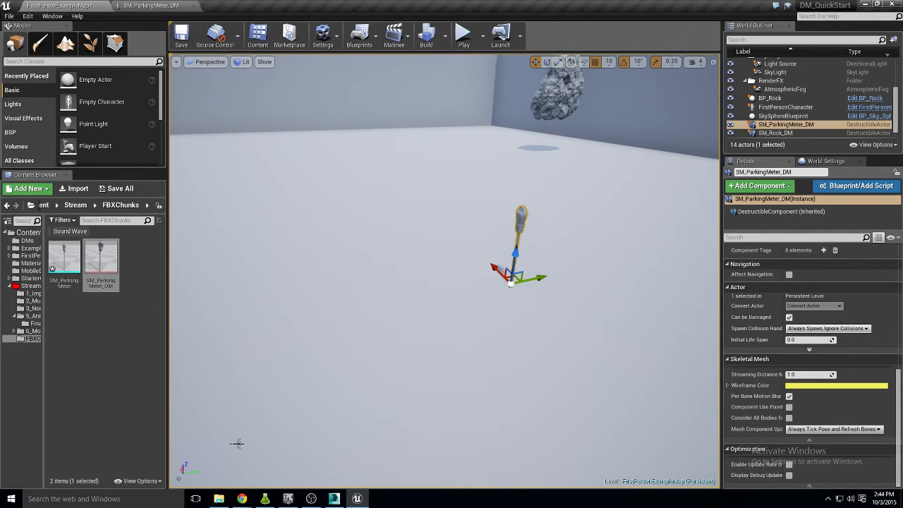
left_click(333, 498)
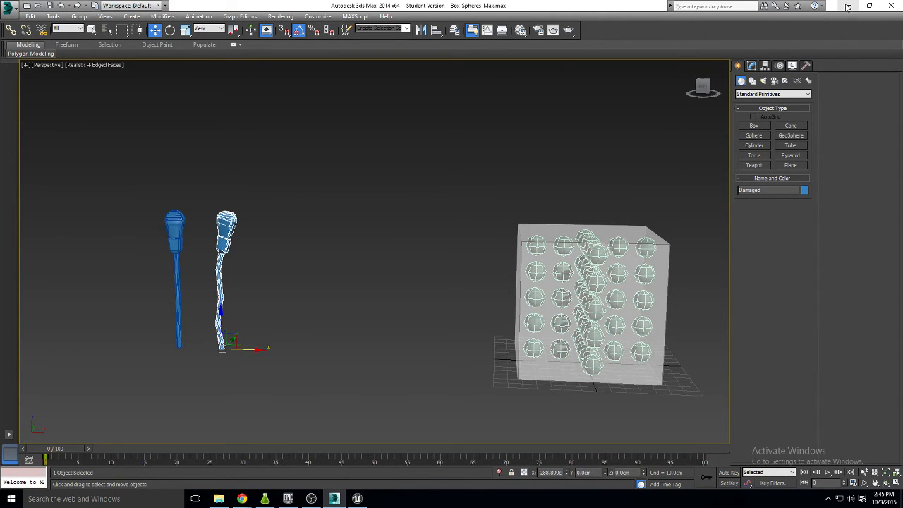
left_click(848, 5)
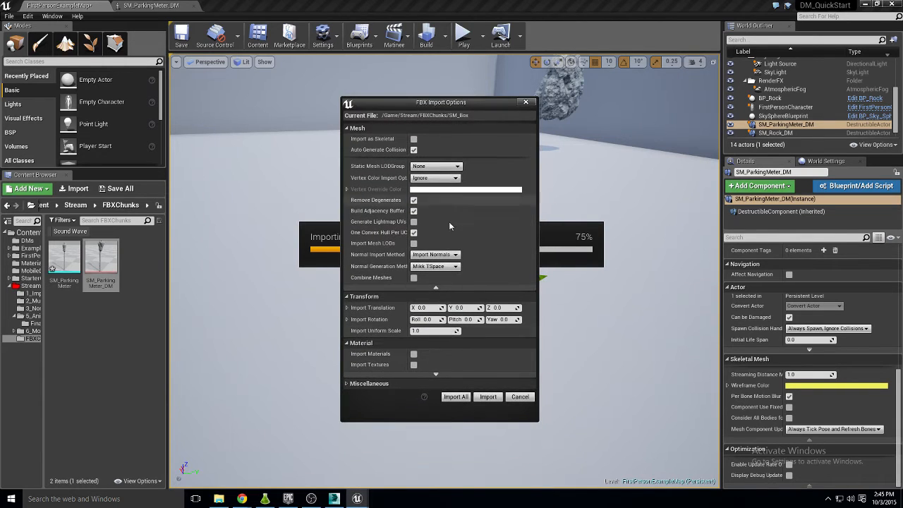
left_click(488, 397)
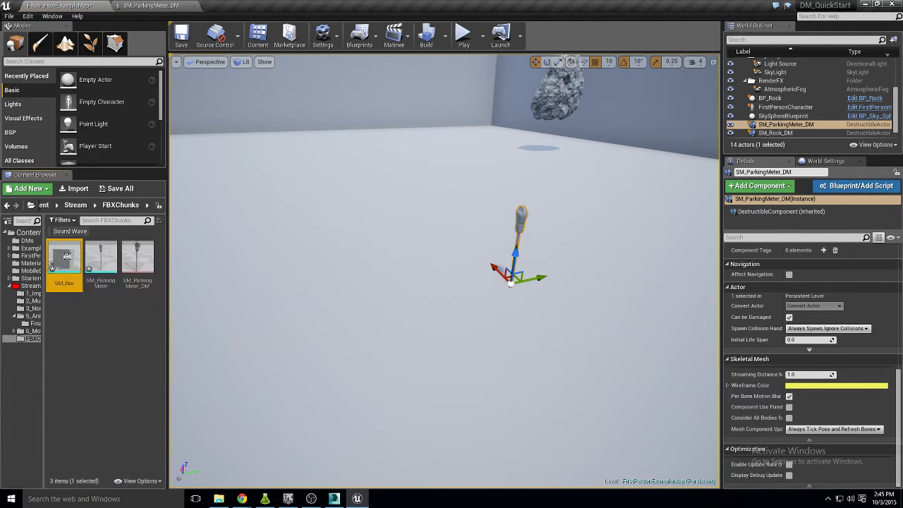
- Open the SM_Box static mesh, examine it in Wireframe view mode, and close its editor
double_click(67, 255)
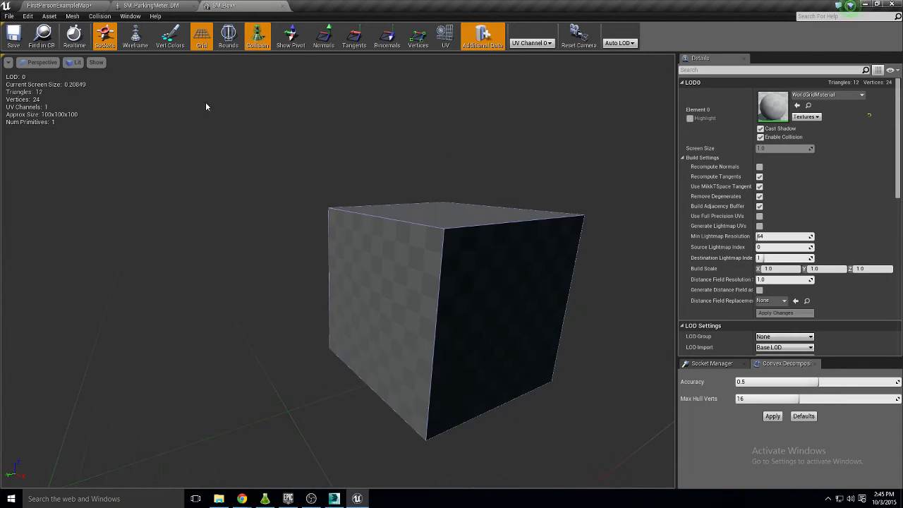
left_click(38, 63)
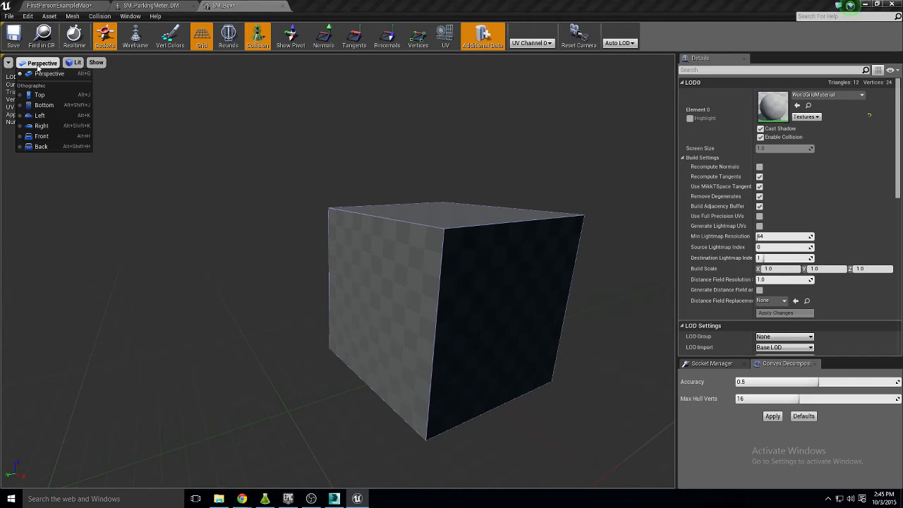
left_click(74, 63)
left_click(92, 94)
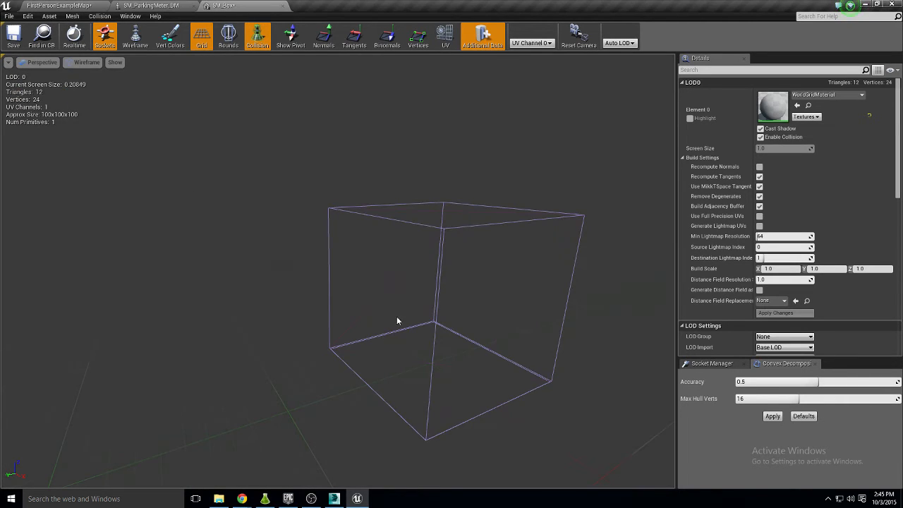
left_click_drag(396, 317, 143, 109)
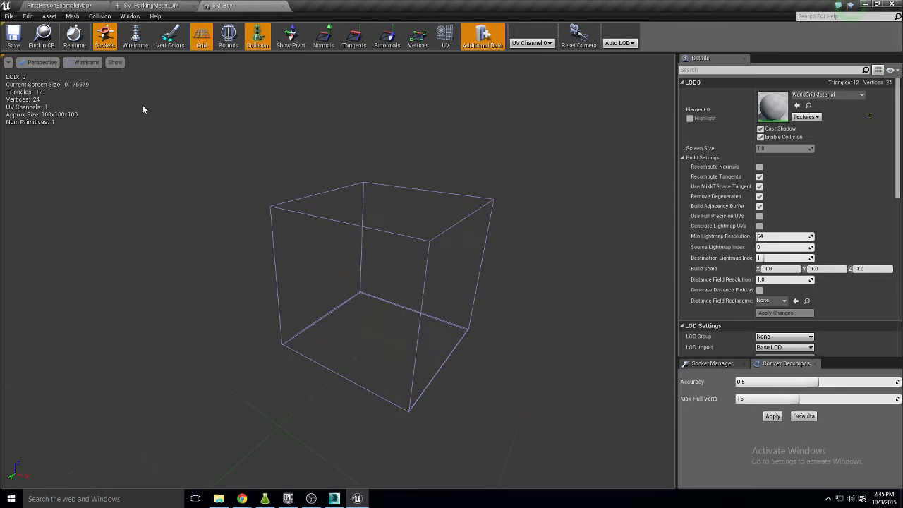
left_click(283, 6)
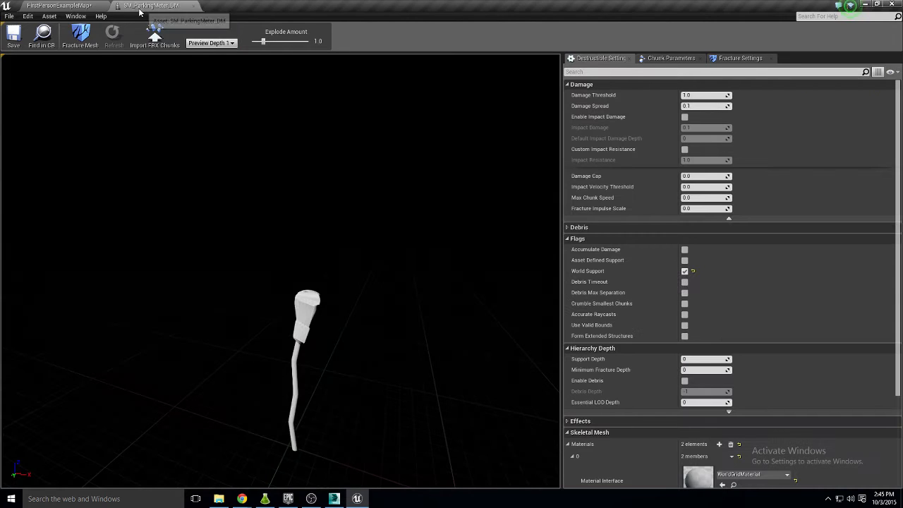
- Close the SM_ParkingMeter_DM editor and create a destructible mesh from the SM_Box static mesh in FBXChunks
left_click(80, 6)
left_click(191, 5)
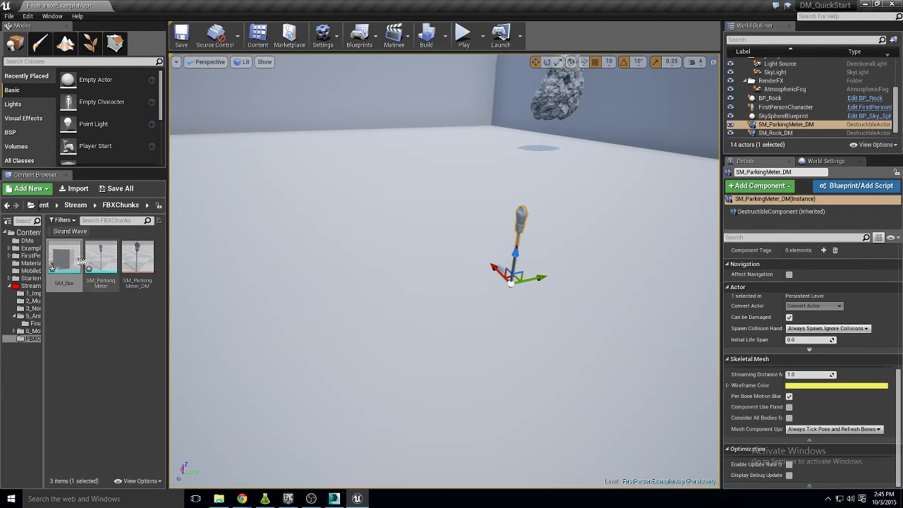
right_click(67, 256)
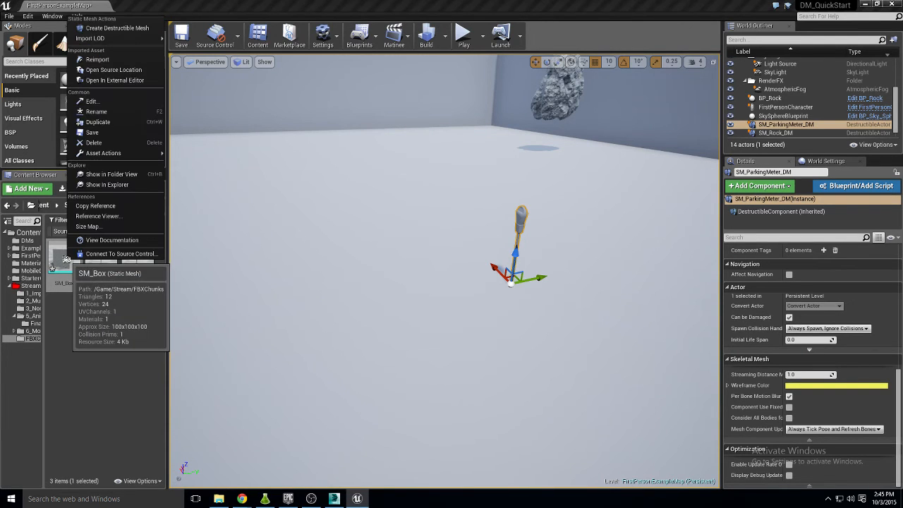
left_click(115, 28)
right_click_drag(331, 257, 262, 229)
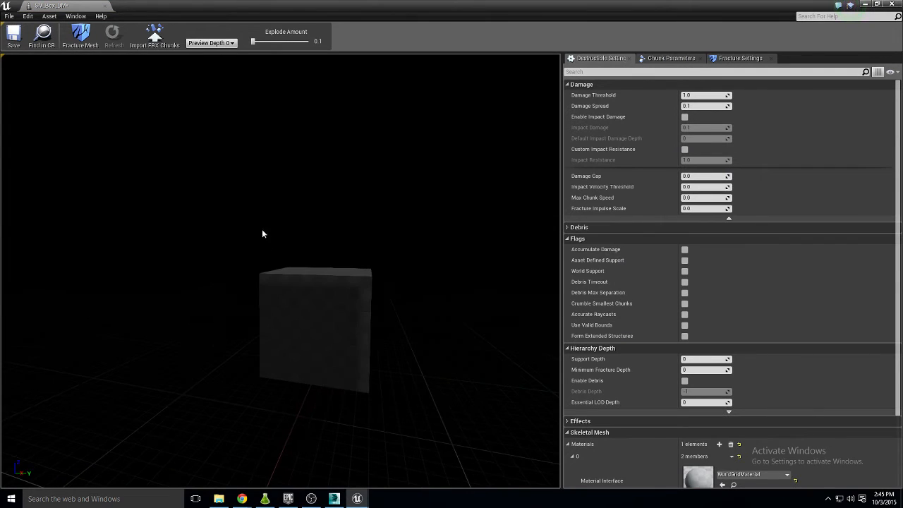
- Import SM_Spheres.FBX from the 2 Box and Sphere folder as FBX chunks and examine the sphere chunks in the preview
left_click(155, 33)
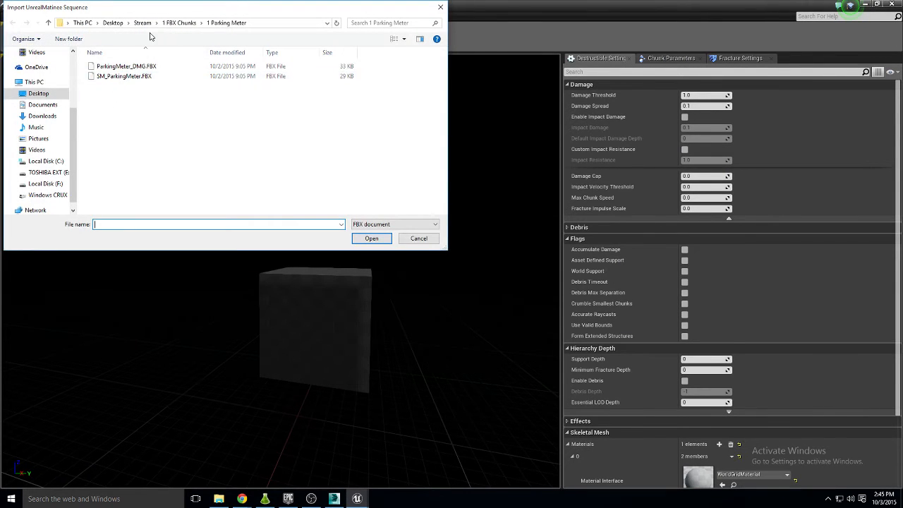
left_click(180, 22)
double_click(110, 75)
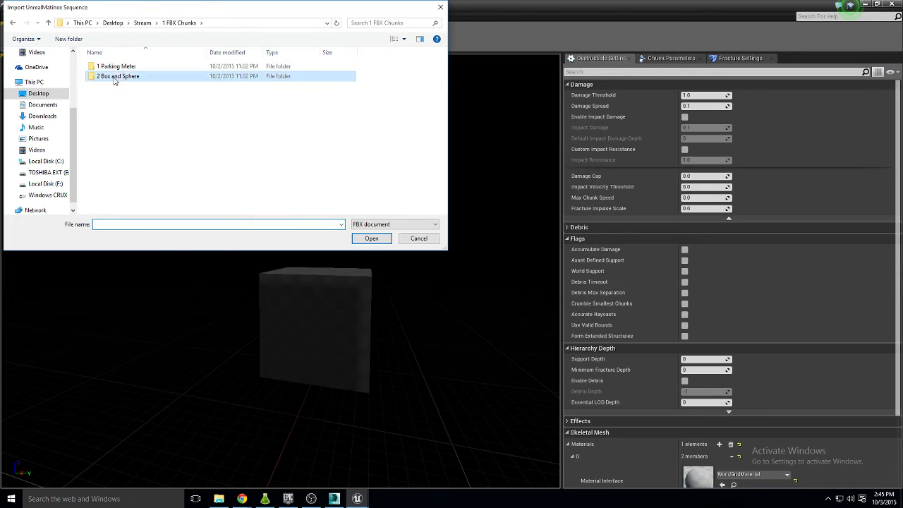
left_click(112, 76)
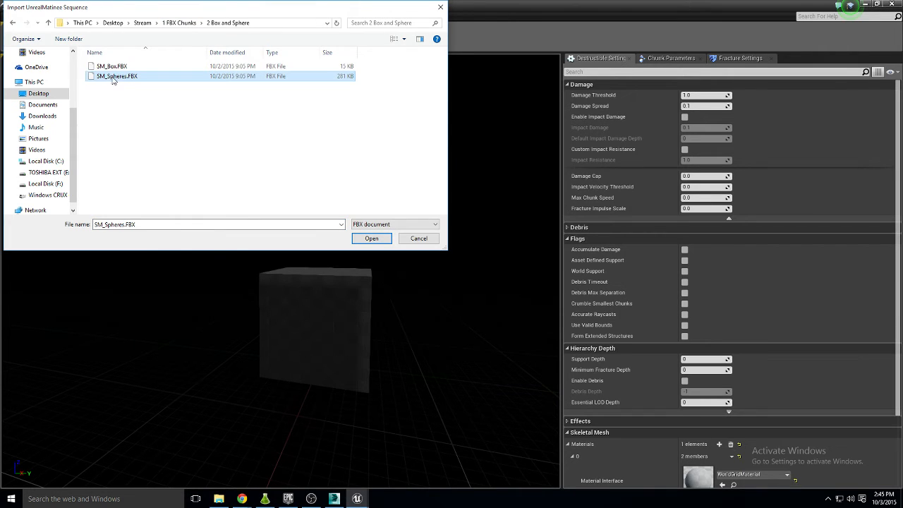
left_click(372, 239)
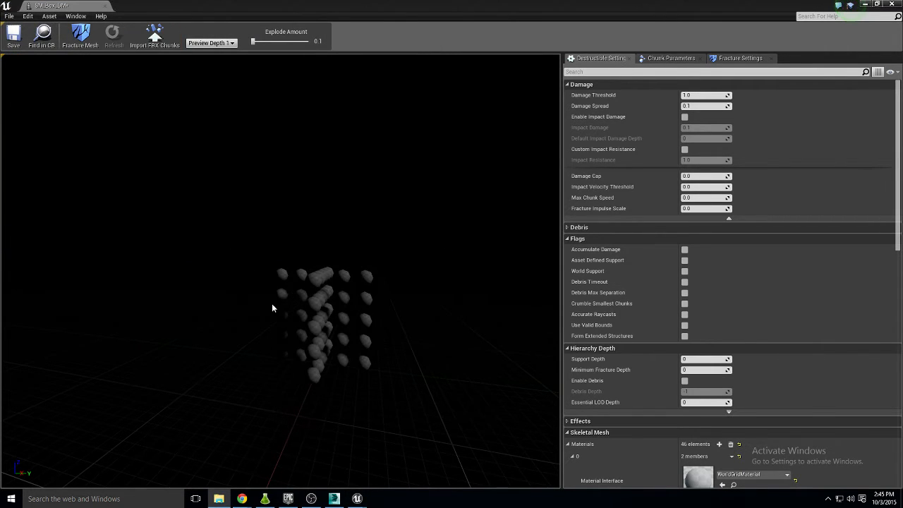
mouse_move(272, 304)
right_mouse_down()
mouse_move(212, 328)
mouse_move(282, 328)
mouse_move(272, 317)
mouse_move(353, 325)
mouse_move(257, 331)
mouse_move(311, 326)
mouse_move(283, 324)
mouse_move(272, 308)
right_mouse_up()
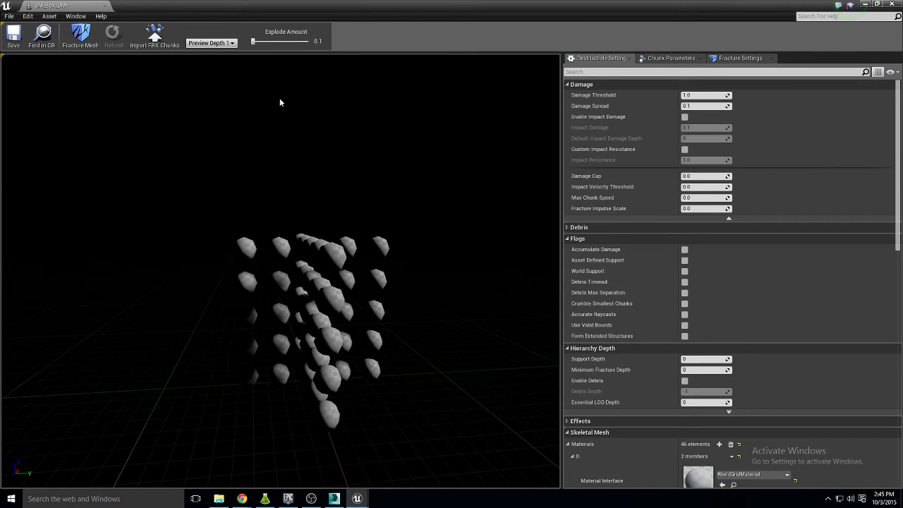
- Save SM_Box_DM, dock its editor beside FirstPersonExampleMap, and place SM_Box_DM on the level floor
left_click(685, 272)
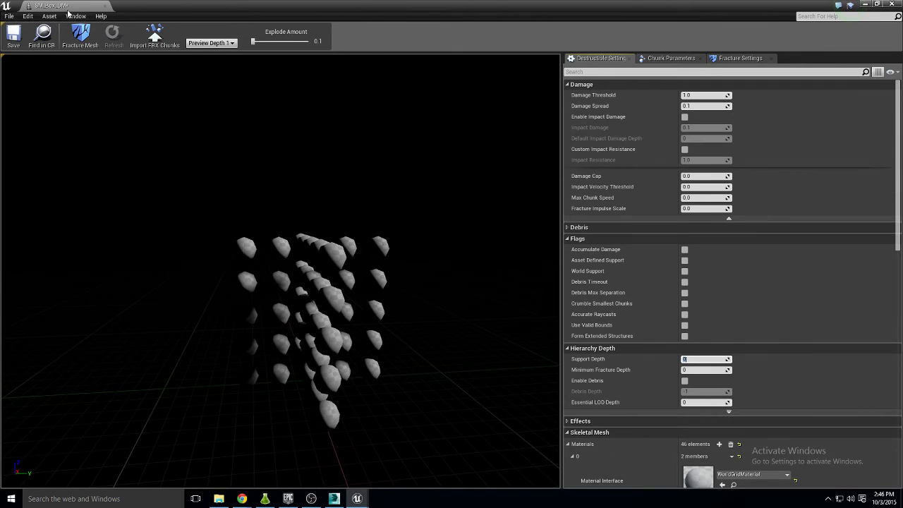
left_click(15, 35)
left_click_drag(53, 7, 240, 5)
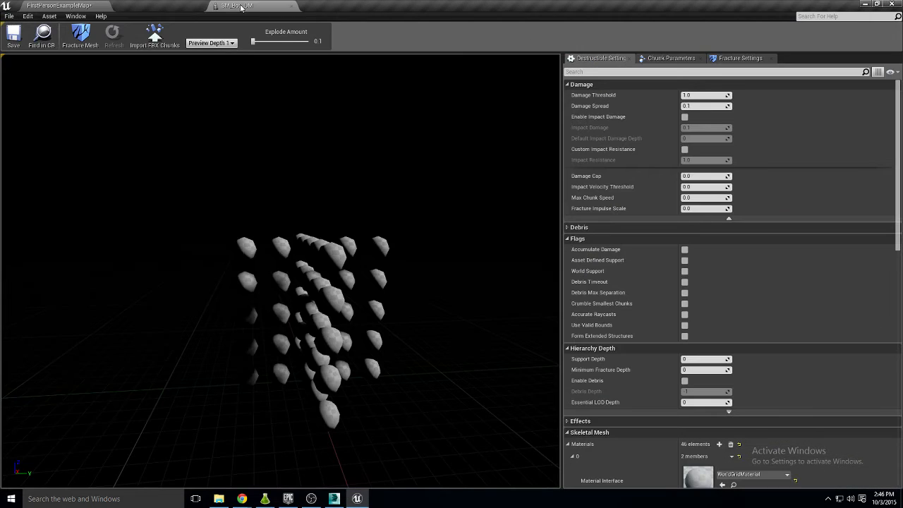
left_click(67, 6)
left_click_drag(103, 259, 348, 247)
- Play the level, shoot the box to break it into spheres, and walk up to the scattered chunks and back
left_click(464, 34)
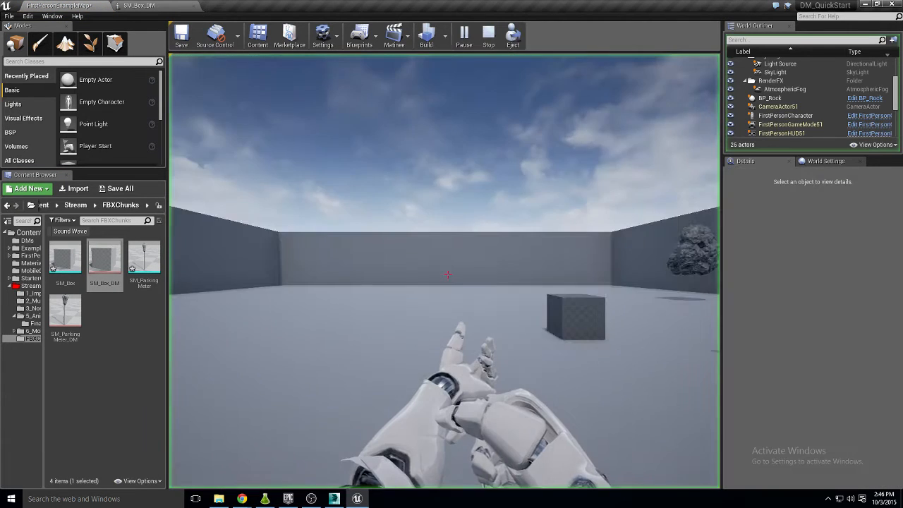
left_click(448, 275)
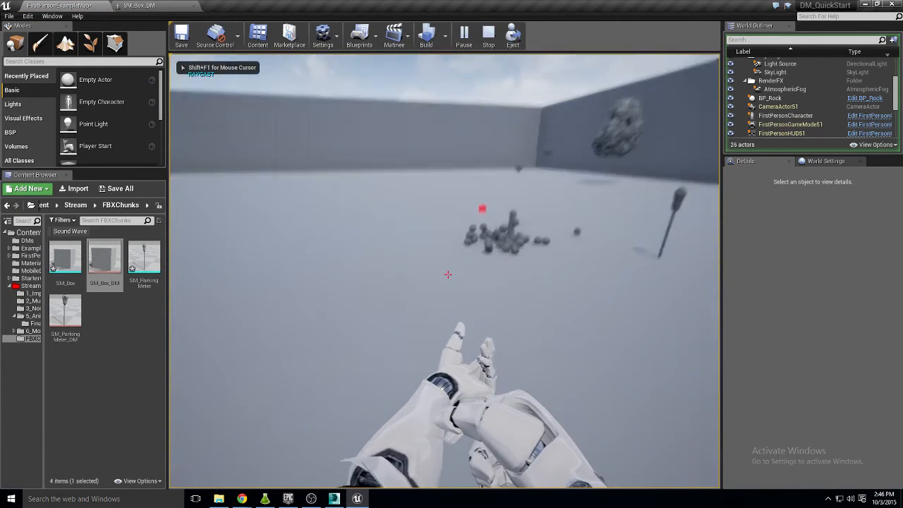
key("w")
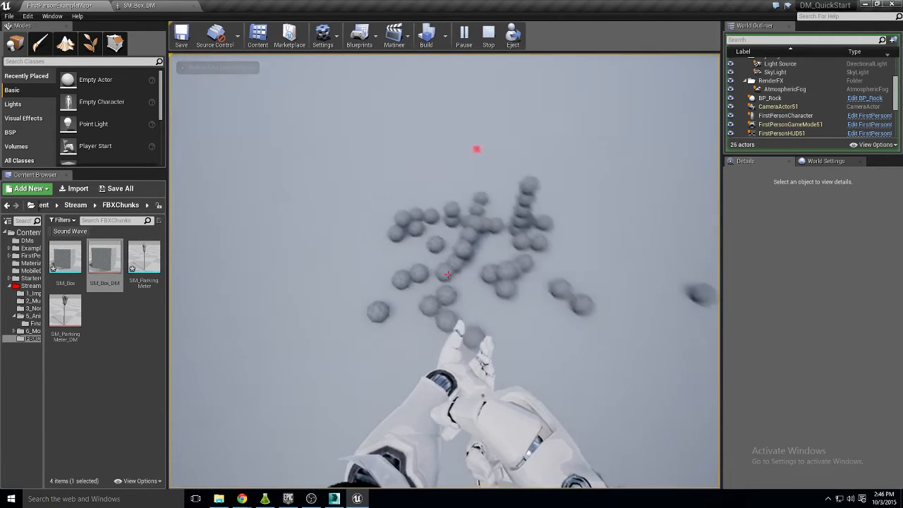
key("s")
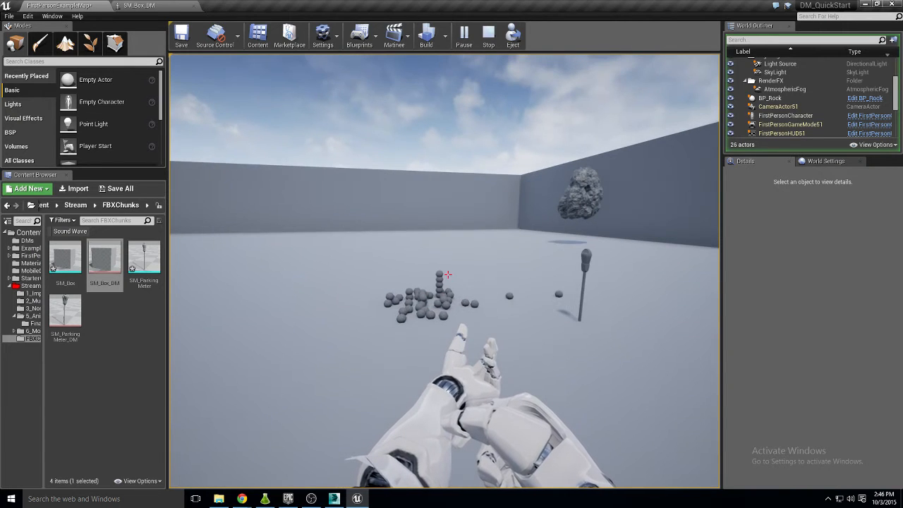
- Shoot the scattered sphere chunks repeatedly to test how they react, and end the play session
left_click(447, 273)
left_click(446, 273)
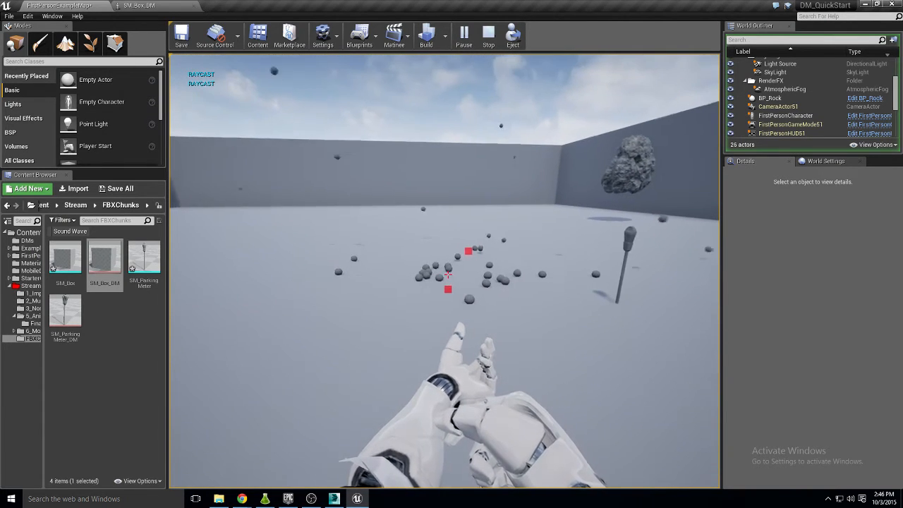
left_click(447, 273)
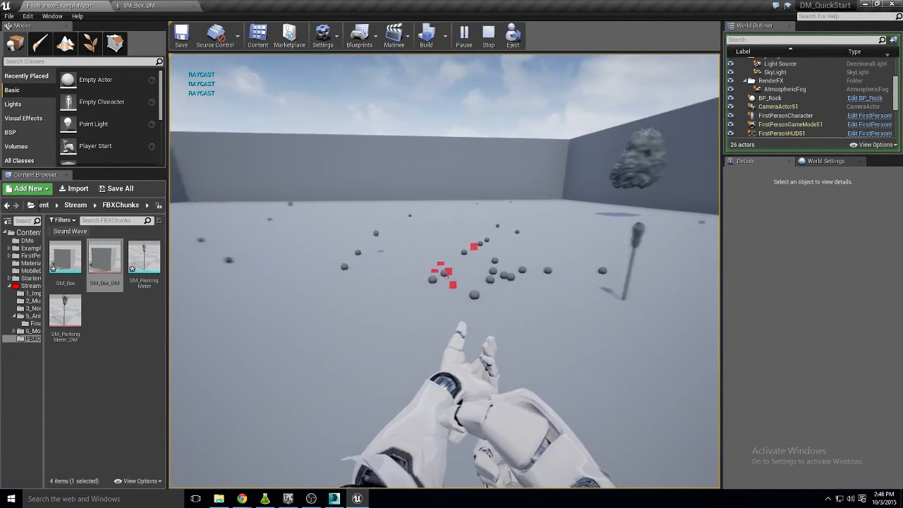
left_click(447, 274)
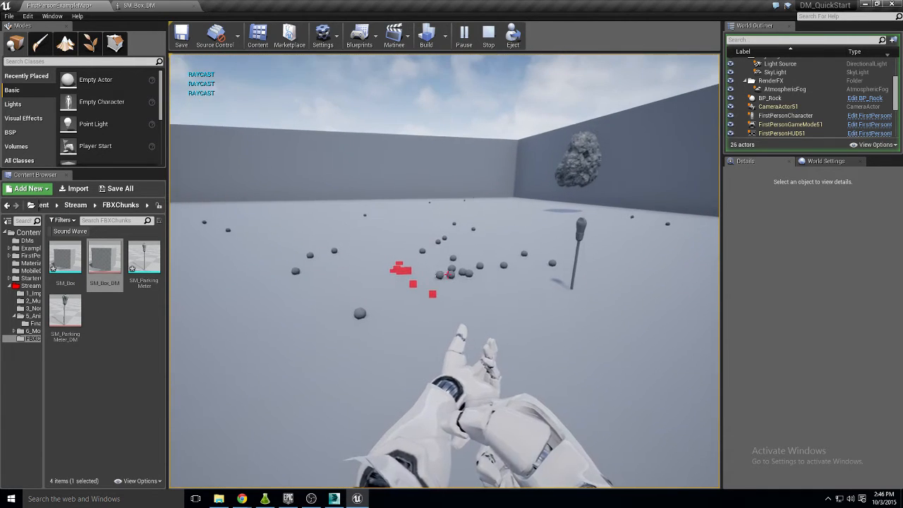
left_click(446, 273)
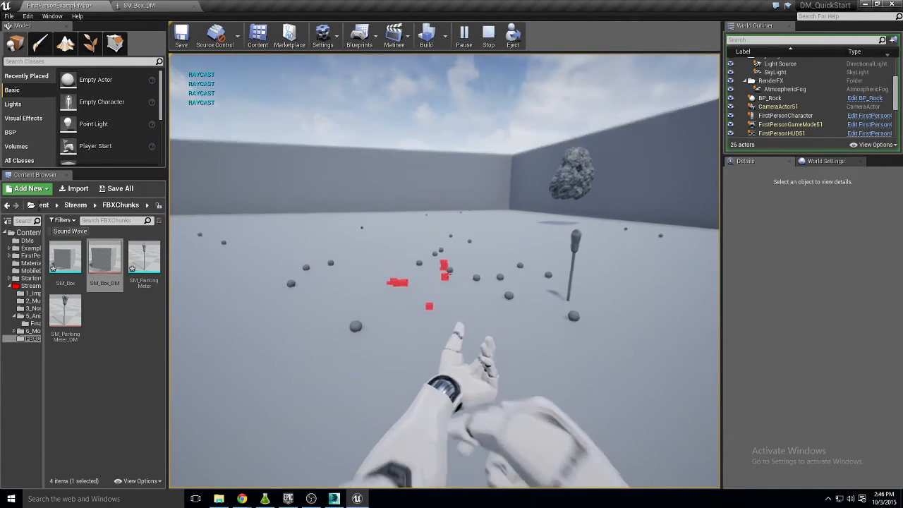
left_click(446, 273)
left_click(446, 274)
key("Escape")
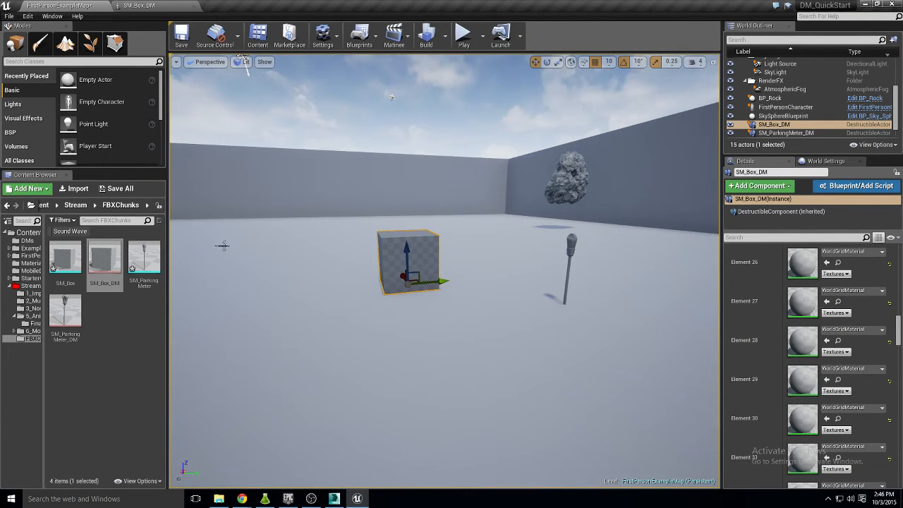
- Open SM_Box_DM and select one of its sphere chunks to view the chunk parameters
double_click(103, 258)
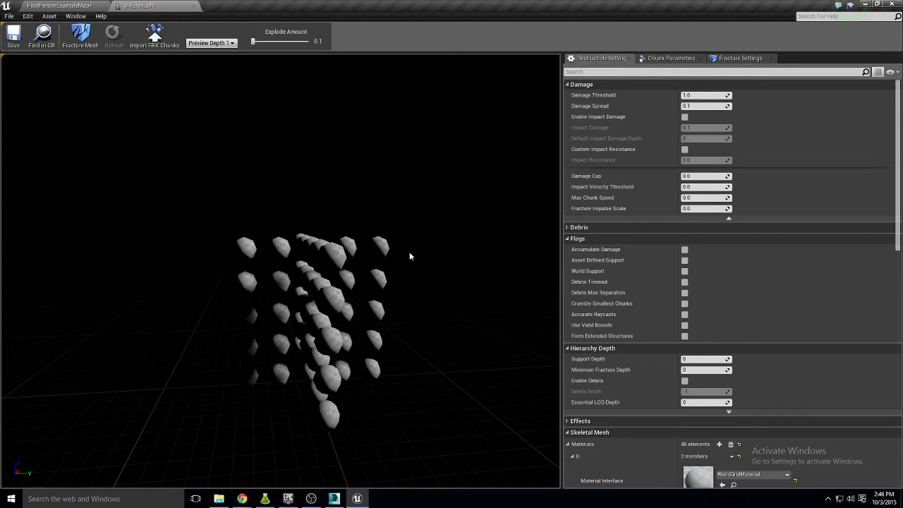
left_click(323, 255)
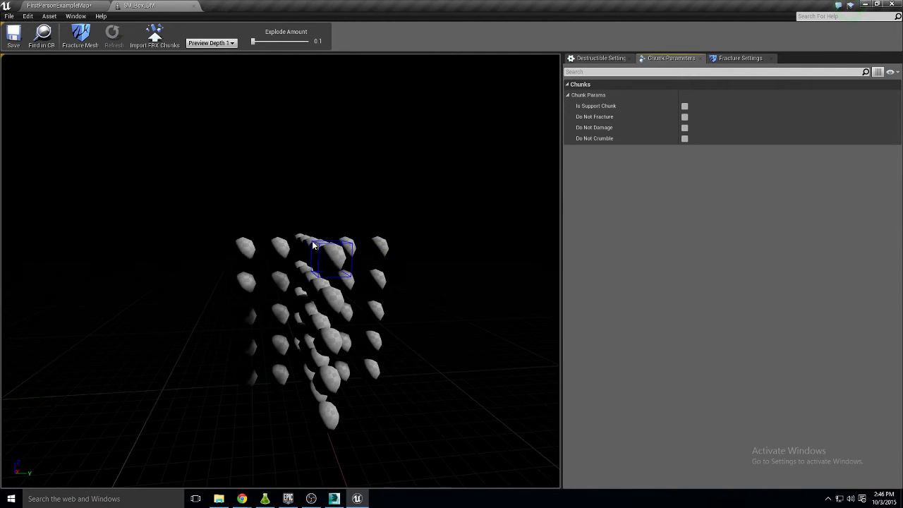
- Switch to 3ds Max and move Box001 off the spheres along X to about 147 cm
left_click(341, 497)
middle_click_drag(568, 302, 469, 266)
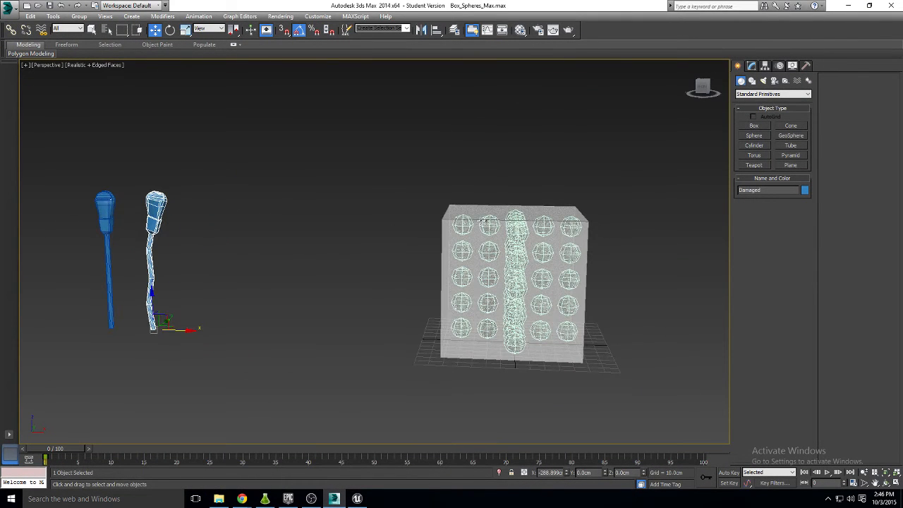
left_click(485, 217)
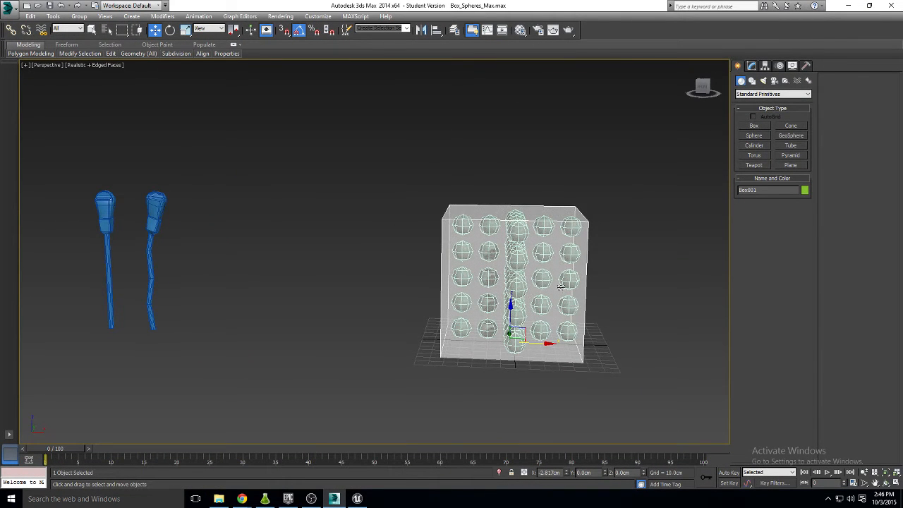
left_click_drag(532, 343, 737, 372)
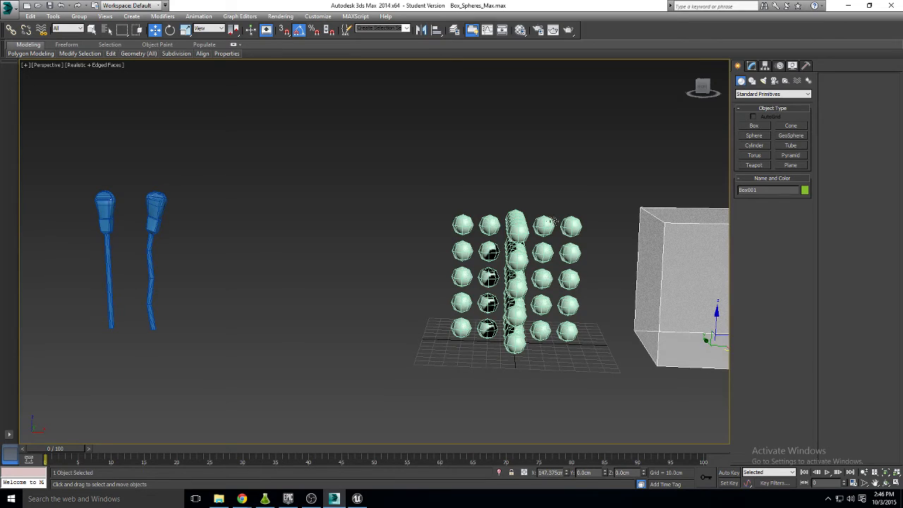
- Select a single sphere to show it is a separate object, clear the selection, and select the two sphere columns nearest the box
left_click(546, 226)
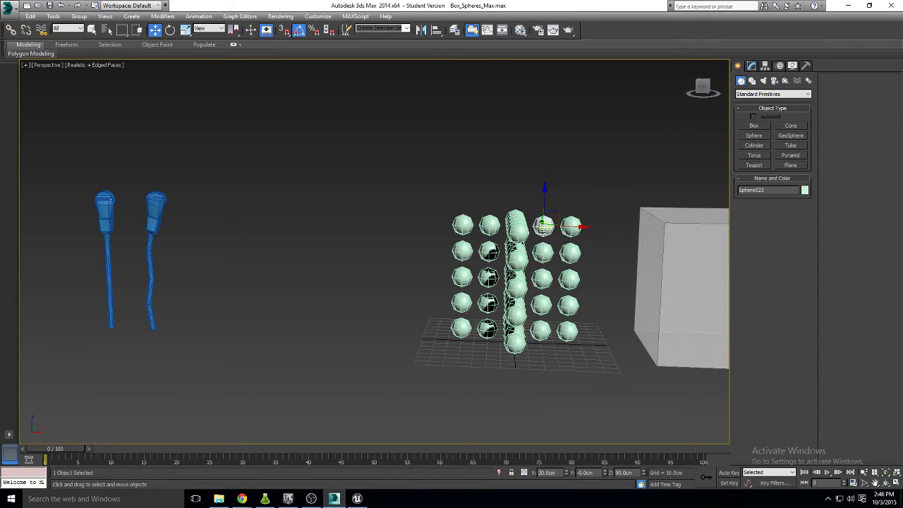
left_click(561, 282)
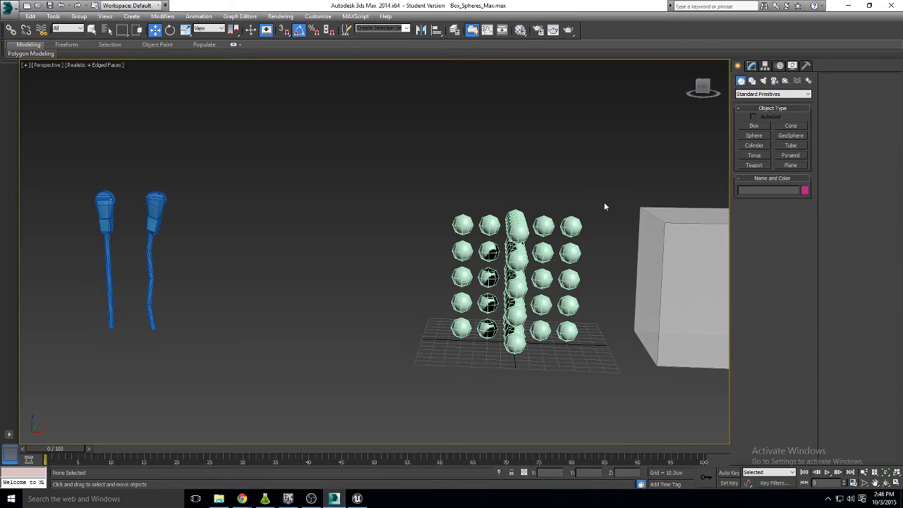
left_click_drag(604, 206, 535, 423)
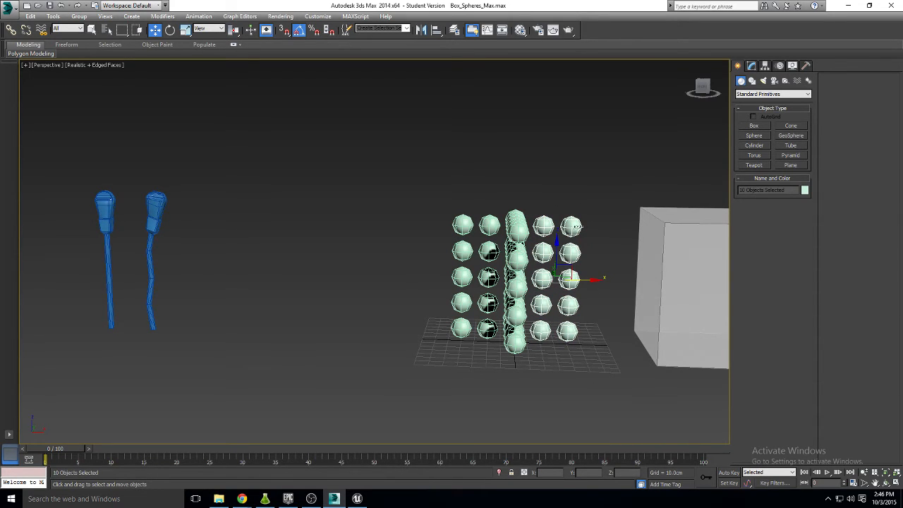
- Convert Sphere024, the top sphere of the column nearest the box, to an Editable Poly
left_click(575, 227)
right_click(573, 225)
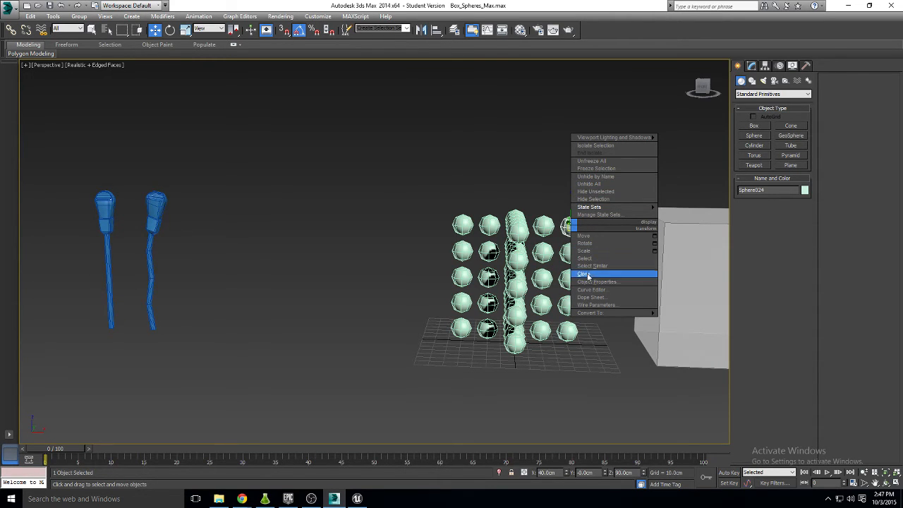
left_click(752, 66)
right_click(754, 106)
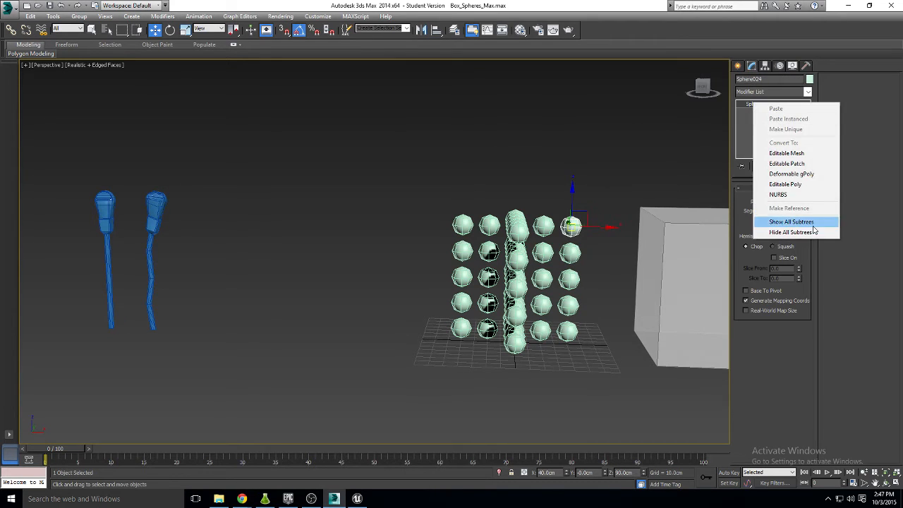
left_click(776, 176)
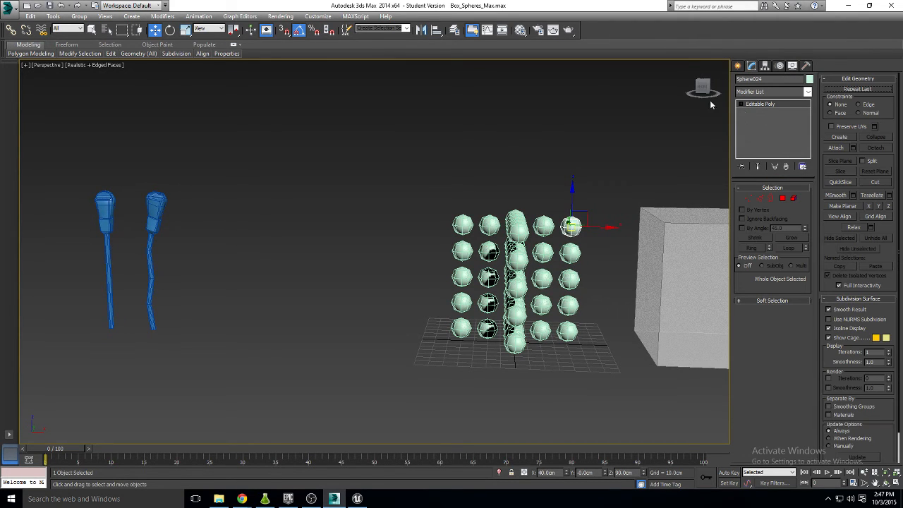
- Attach the other spheres of the two columns nearest the box to Sphere024 and raise the combined object to about 140 cm in Z
right_click(571, 224)
left_click(536, 143)
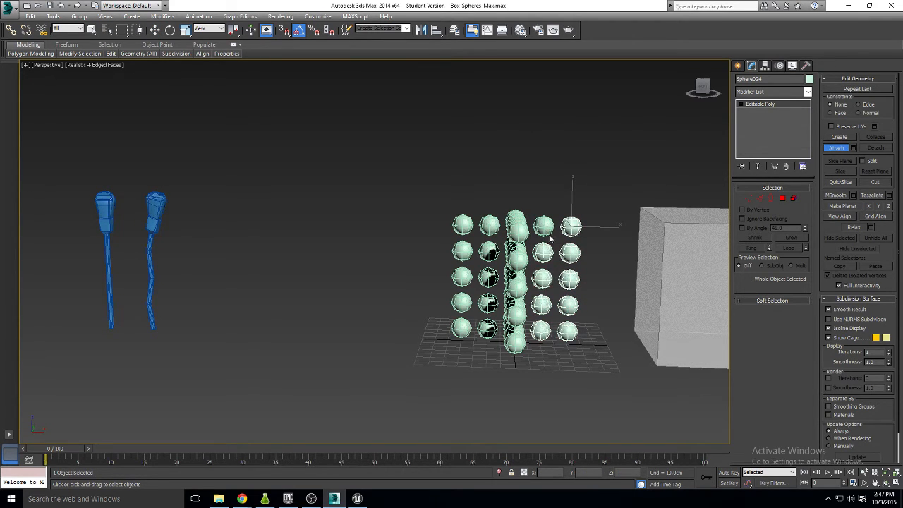
middle_click_drag(575, 221, 580, 235, "alt")
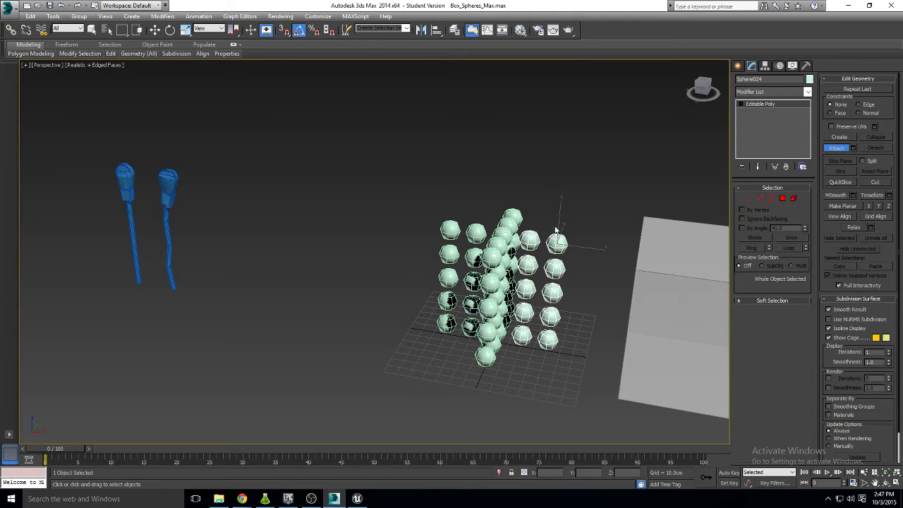
key("w")
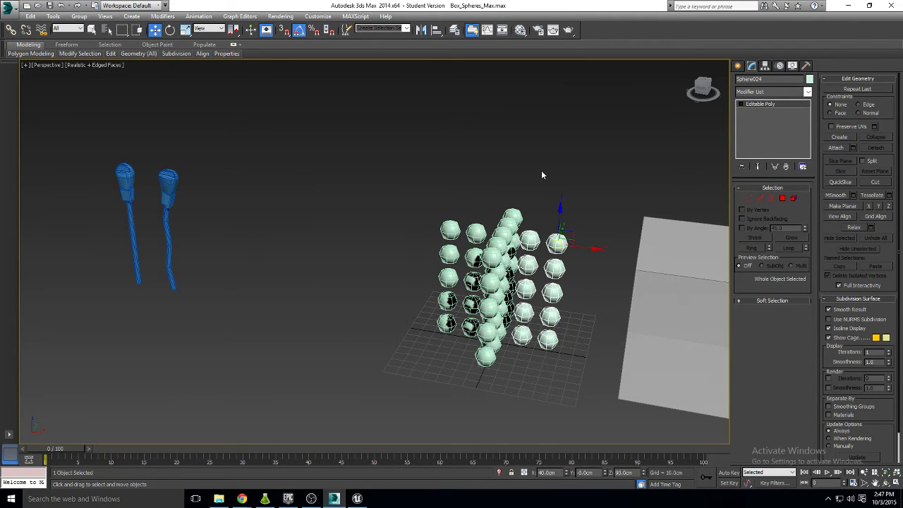
left_click_drag(564, 226, 555, 164)
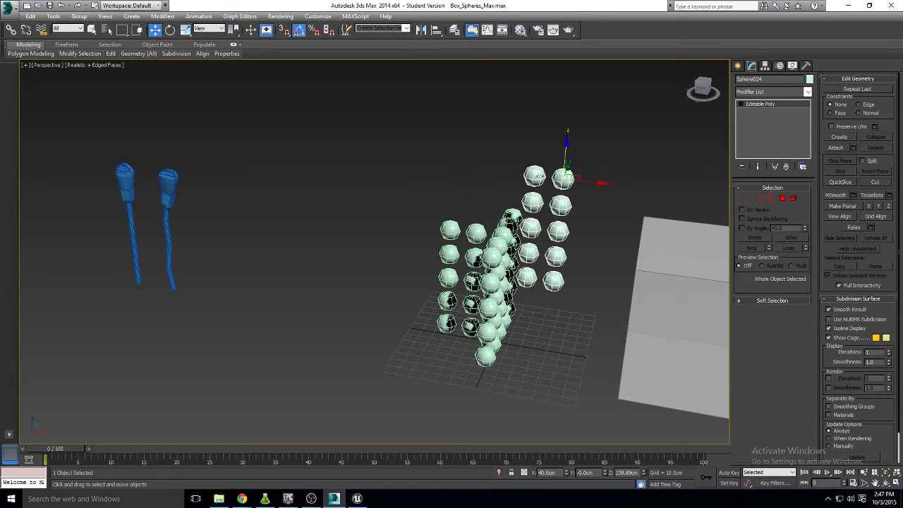
- Select several unattached spheres in the opposite columns one at a time to check that they are separate objects
left_click(491, 233)
left_click(458, 231)
left_click(448, 252)
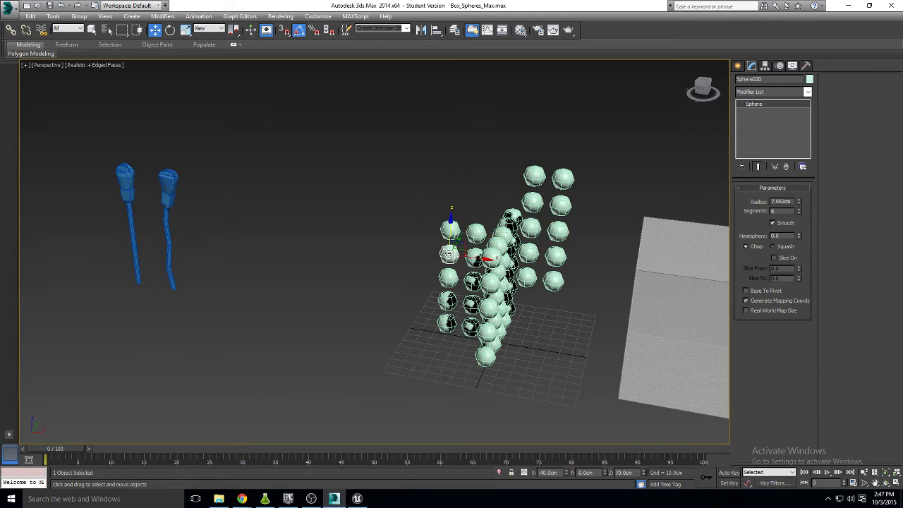
- Select one more separate sphere, Sphere040, and switch from 3ds Max to the FirstPersonExampleMap level in Unreal Editor
left_click(494, 252)
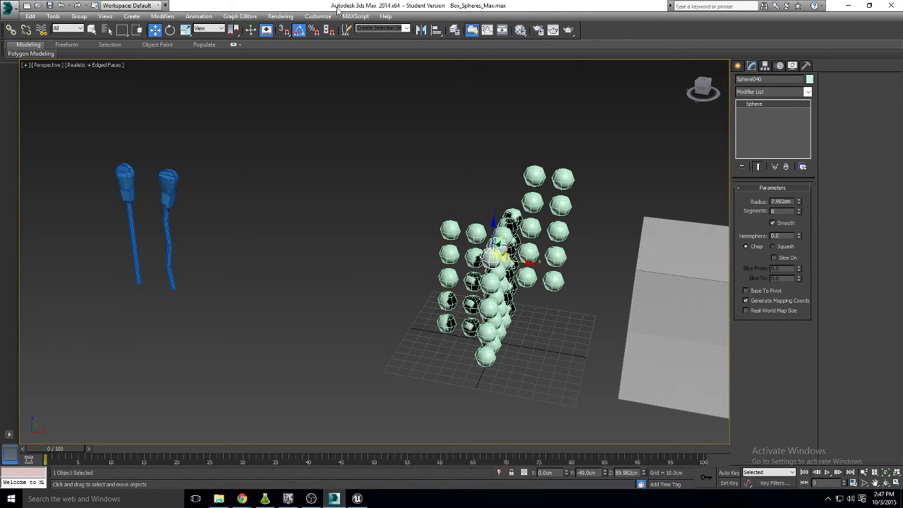
left_click(848, 5)
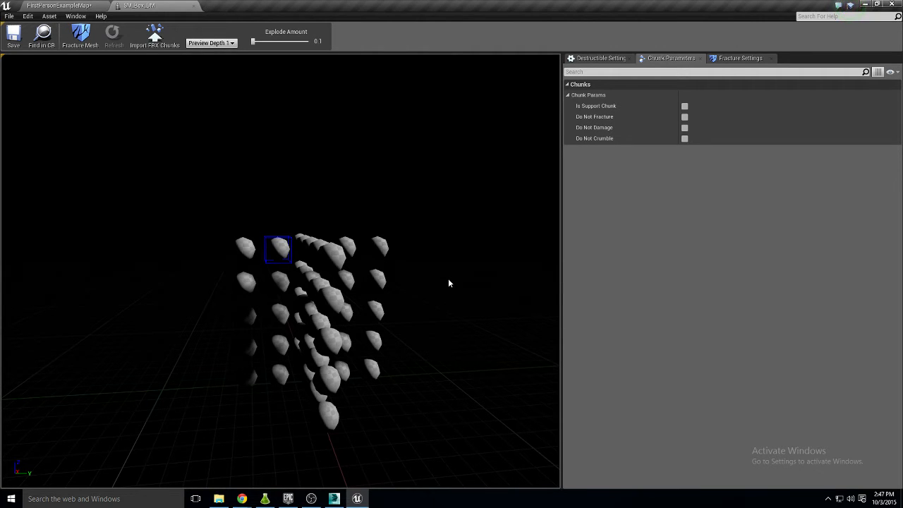
left_click(59, 6)
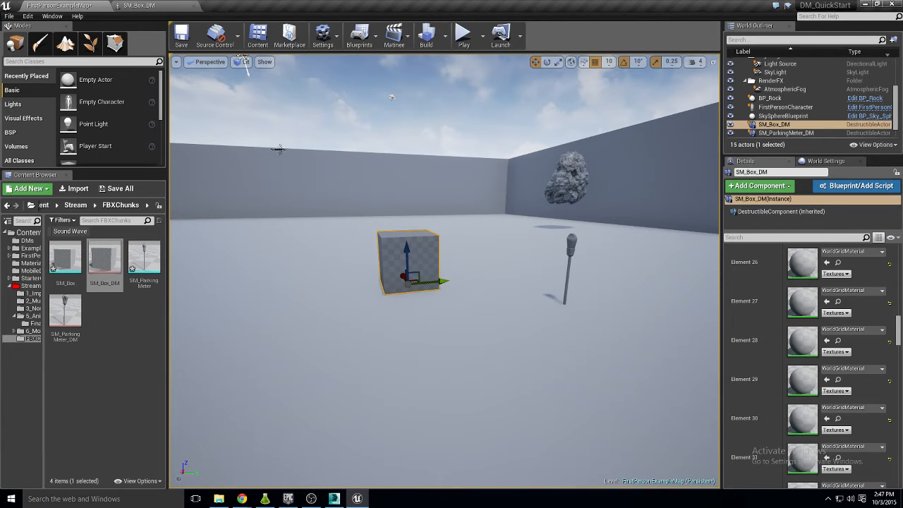
- Select the SM_Box_DM asset in the FBXChunks folder and look through the placed box's list of material elements
left_click(106, 260)
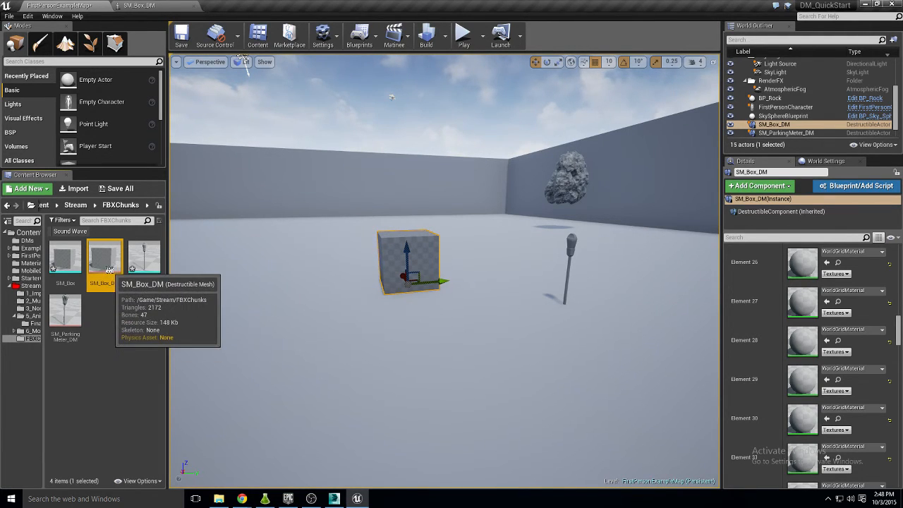
scroll(776, 268, "up", 10)
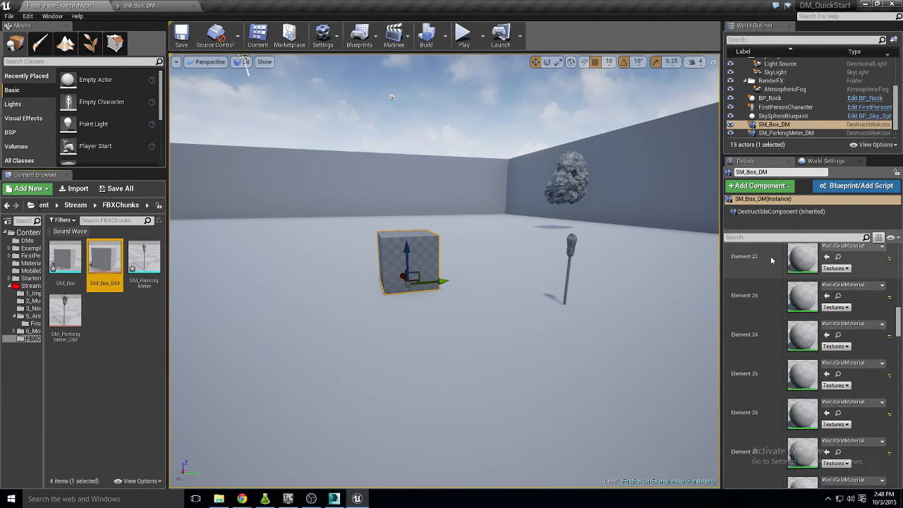
scroll(783, 286, "up", 12)
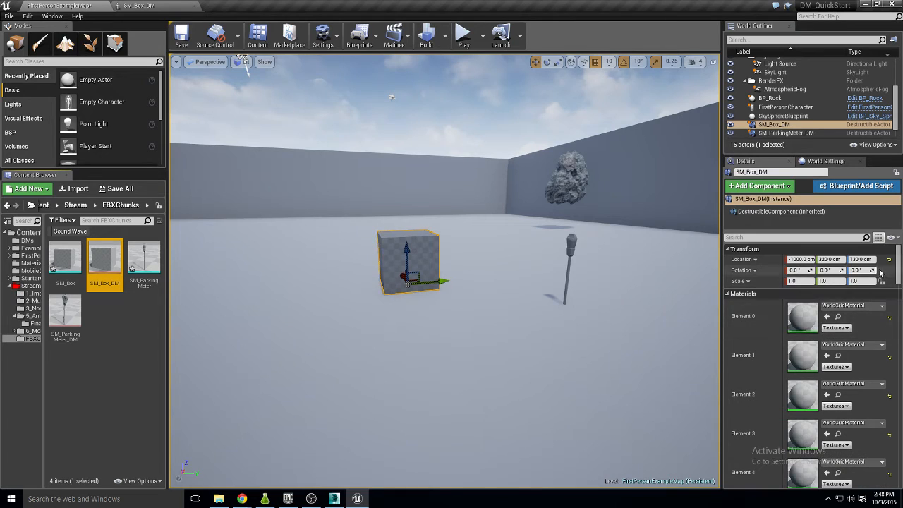
left_click_drag(900, 265, 900, 275)
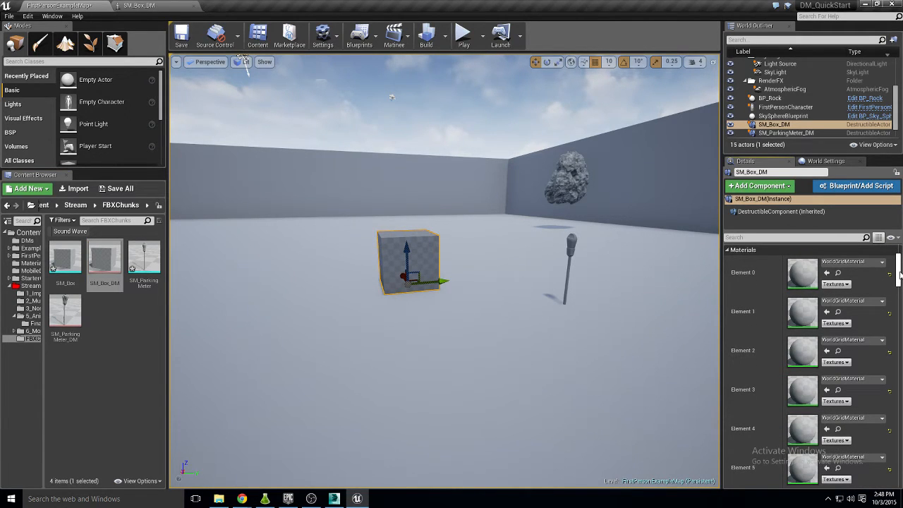
left_click_drag(900, 276, 899, 363)
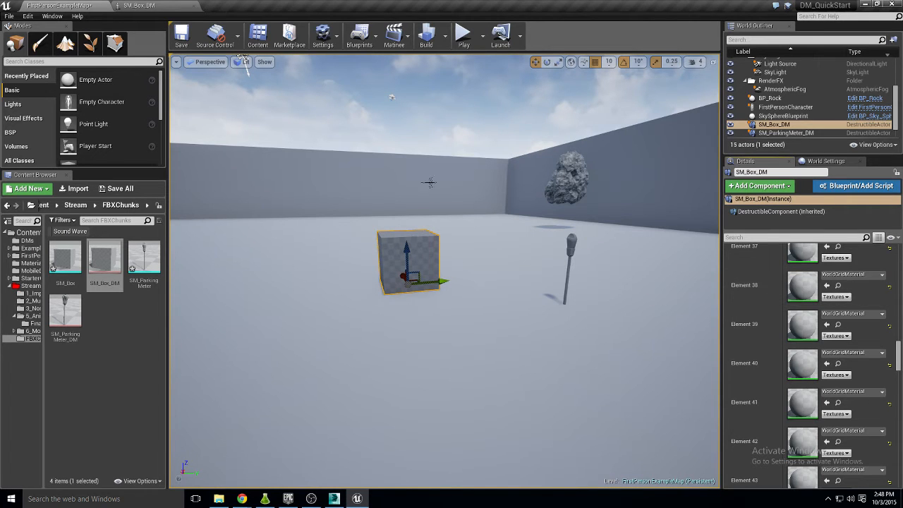
- Play the level, shoot the parking meter to test its destruction, and end the play session
left_click(460, 36)
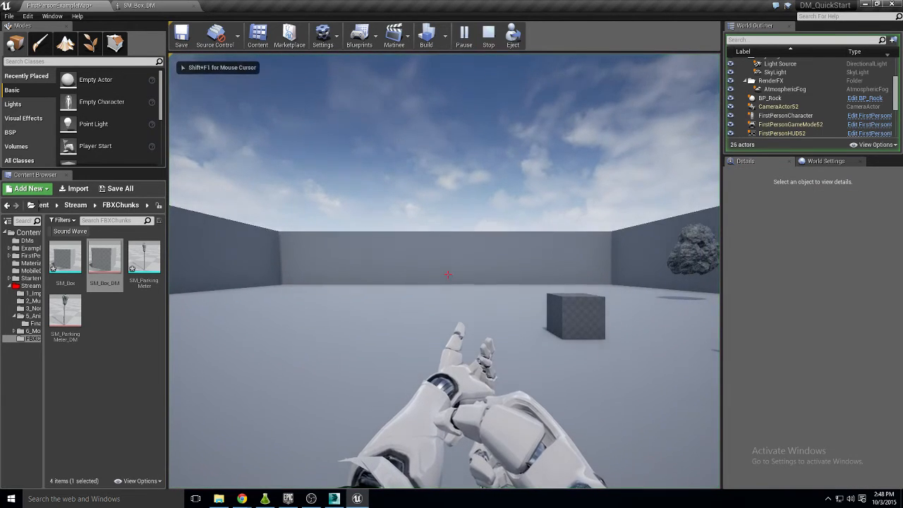
key("w")
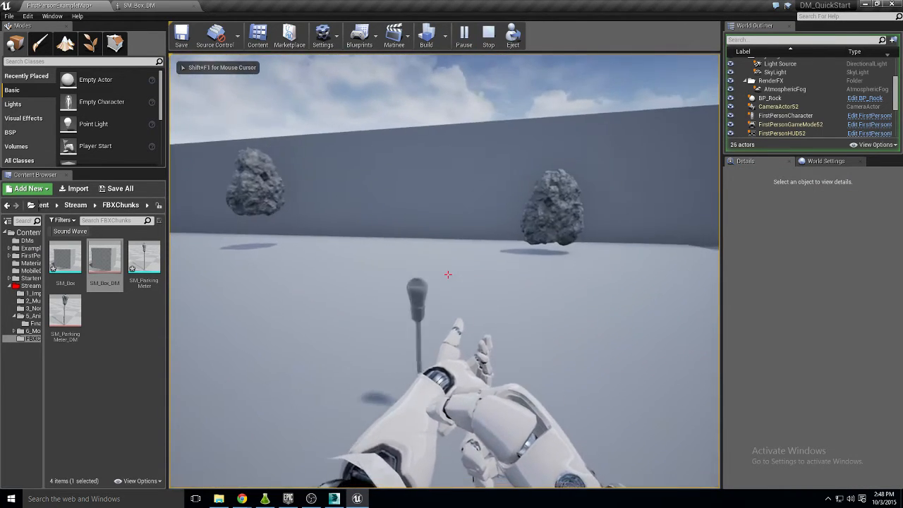
left_click(446, 274)
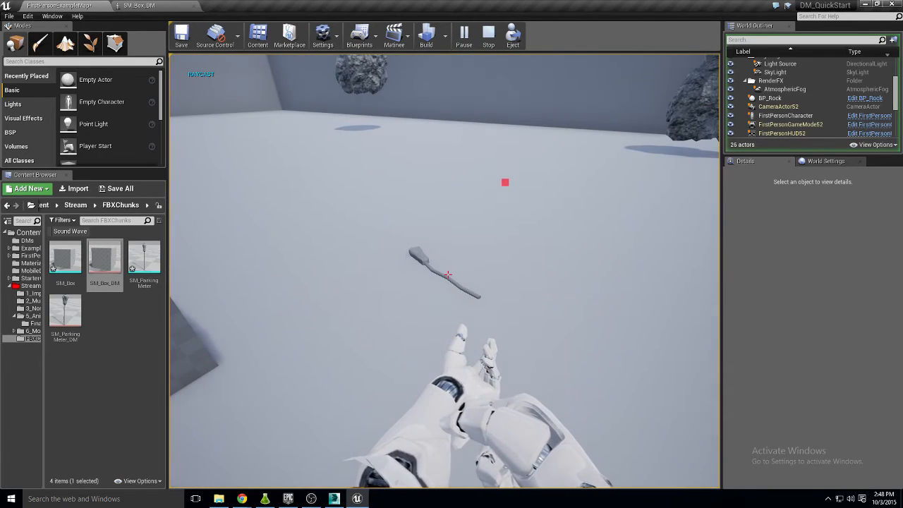
key("Escape")
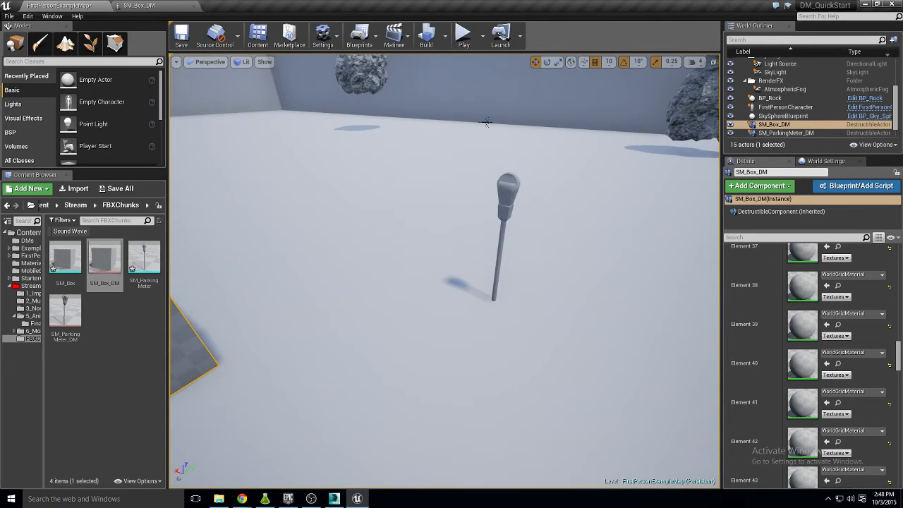
- Select the parking meter in the level and close the SM_Box_DM destructible mesh editor
left_click(505, 193)
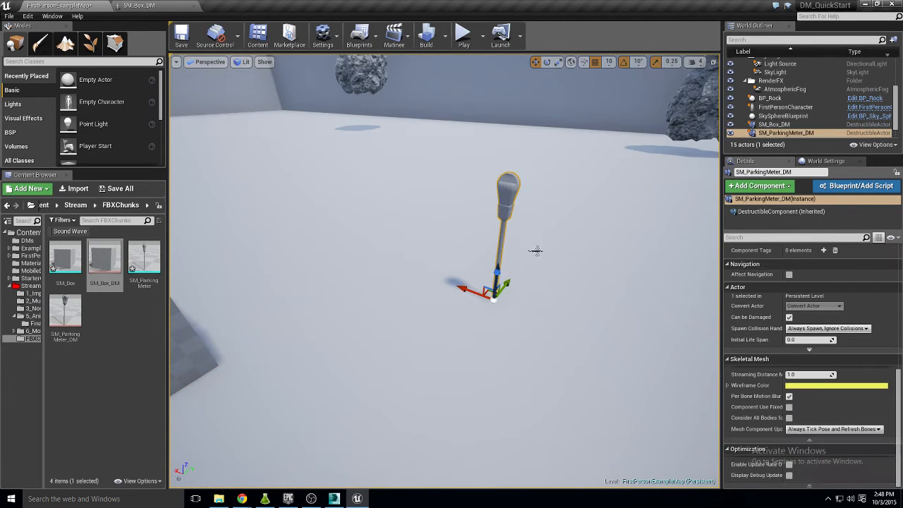
right_click_drag(535, 250, 416, 236)
left_click_drag(536, 251, 547, 317)
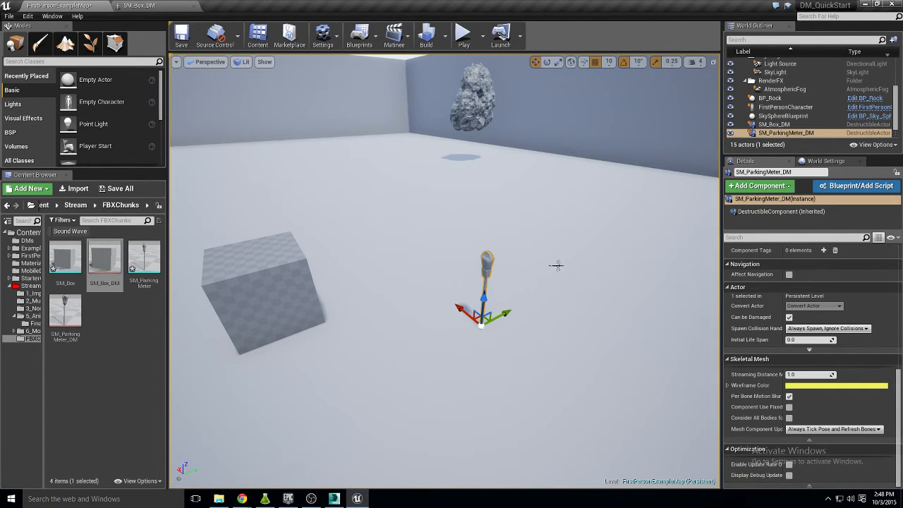
left_click(152, 5)
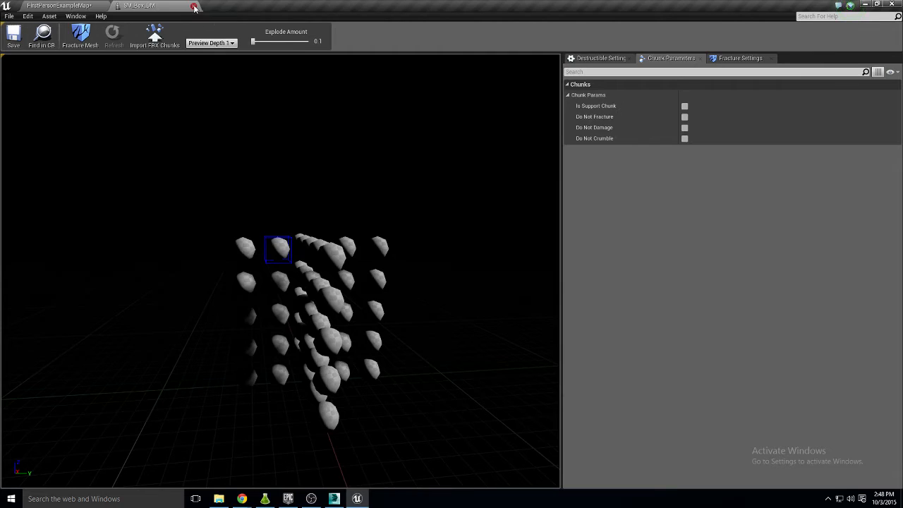
left_click(194, 6)
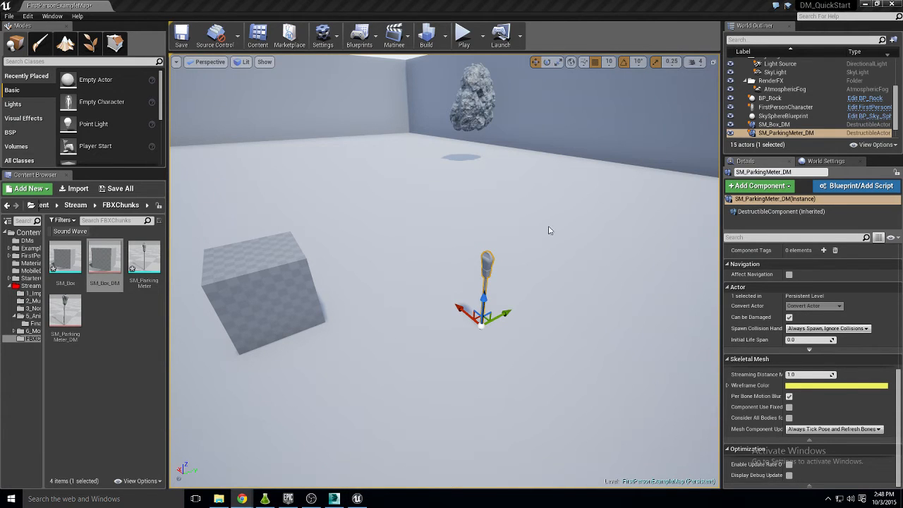
- Bring the distant SM_Rock_DM rock forward near the parking meter, and delete the SM_ParkingMeter_DM and SM_Box_DM actors
left_click(483, 103)
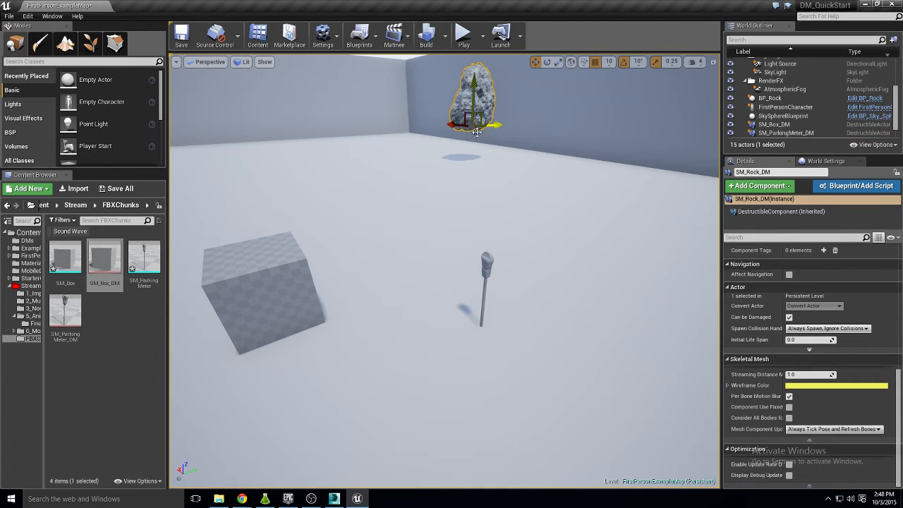
left_click_drag(499, 125, 404, 204)
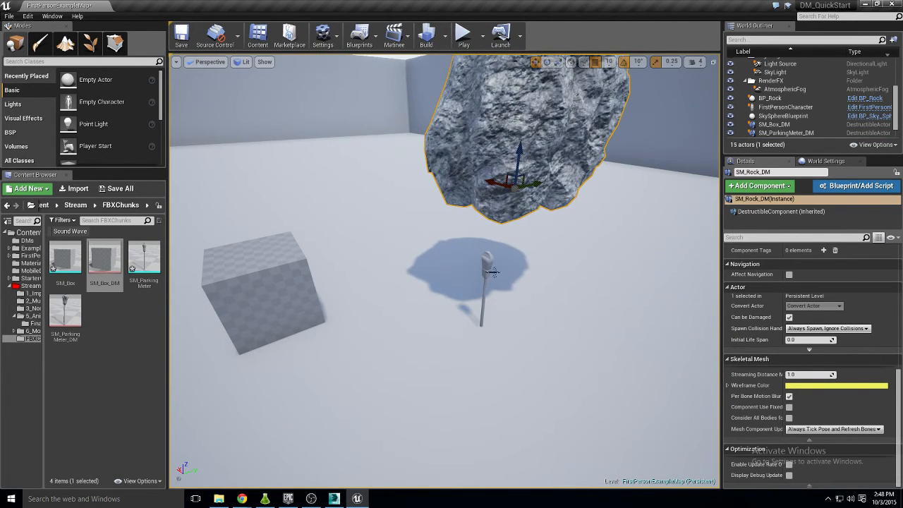
left_click(487, 265)
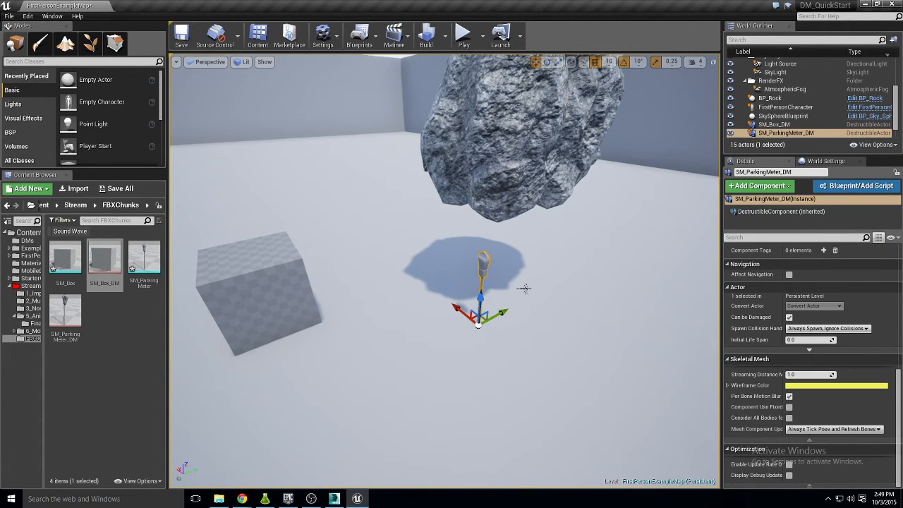
key("Delete")
left_click(266, 293)
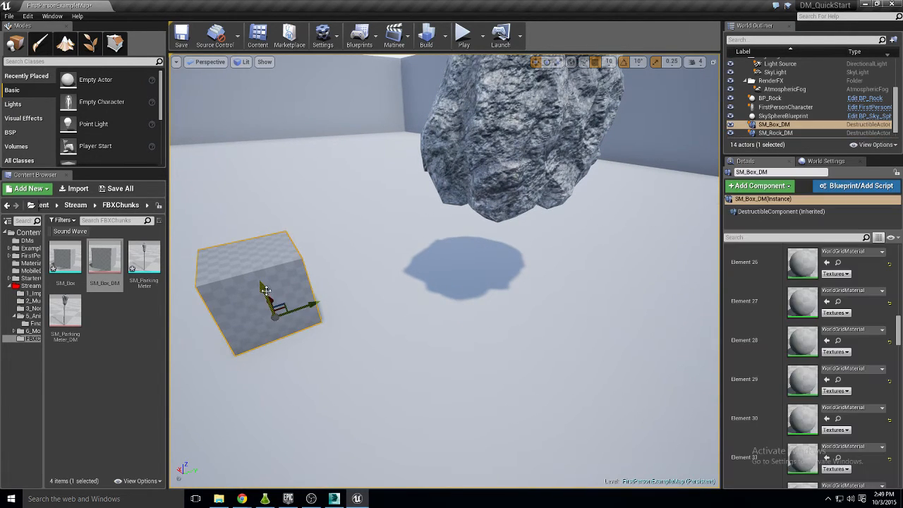
key("Delete")
- Shift the SM_Rock_DM rock along its Y axis toward the spot where the box stood
left_click(461, 186)
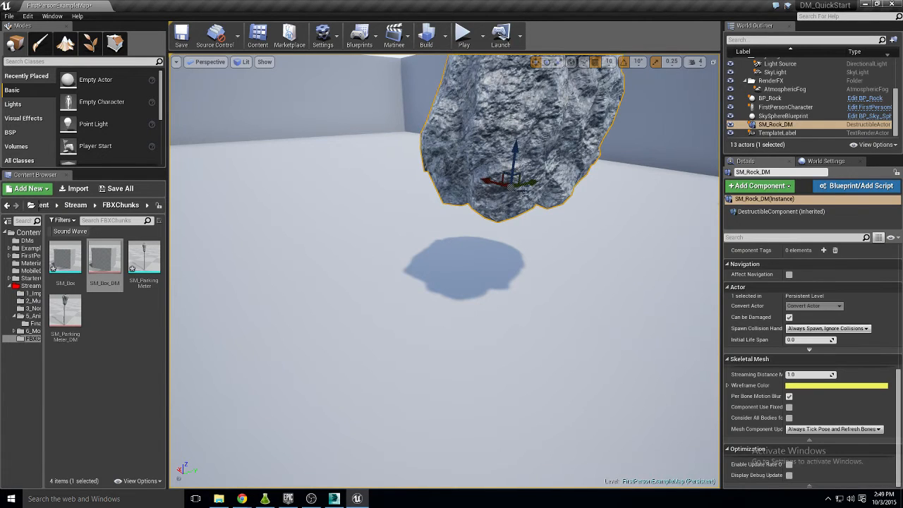
left_click_drag(525, 188, 413, 203)
right_click_drag(384, 253, 427, 274)
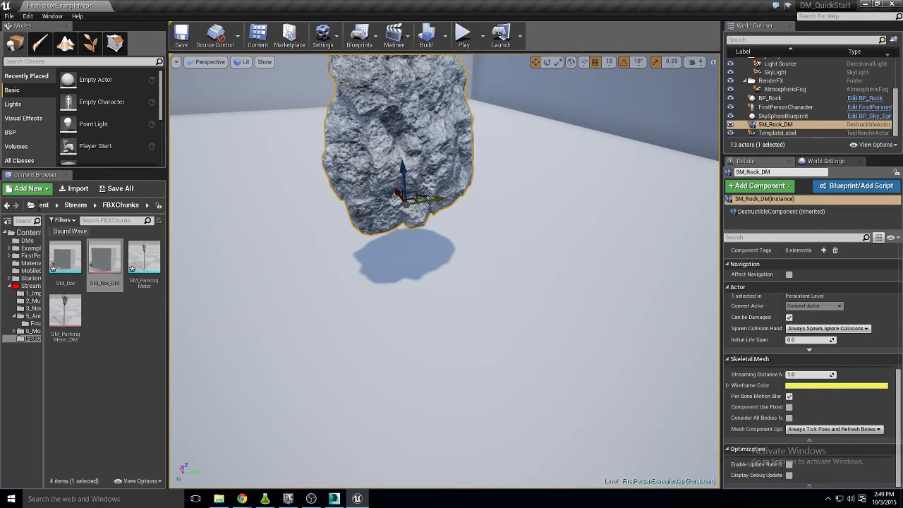
- Play the level and shoot the SM_Rock_DM rock repeatedly to shatter it, moving up to the fragments
left_click(463, 35)
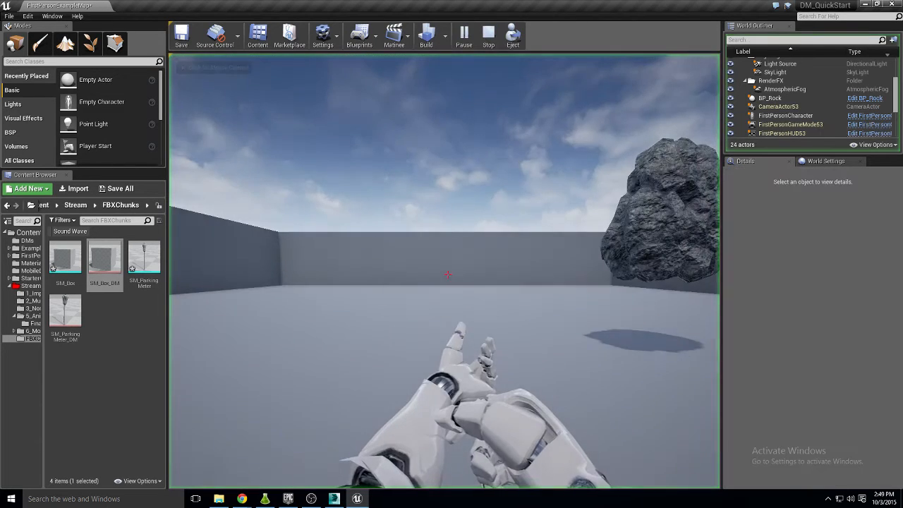
left_click(447, 274)
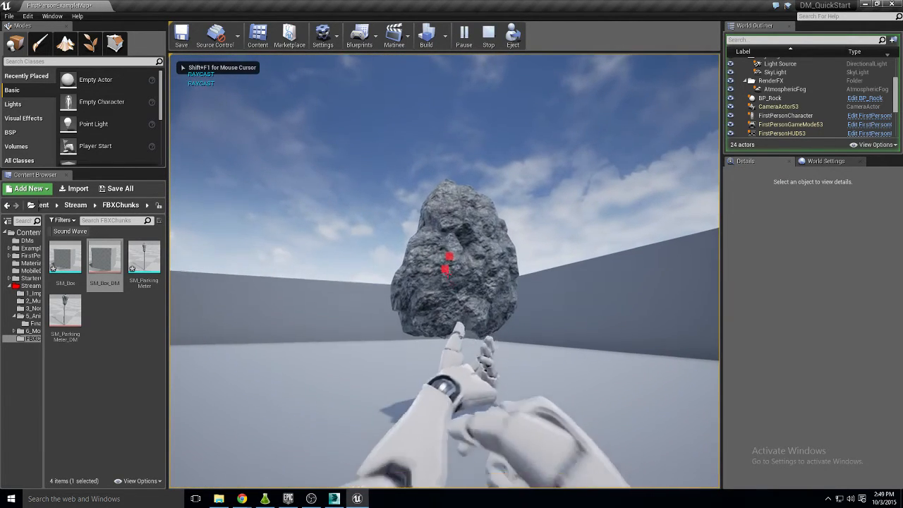
left_click(447, 274)
left_click(446, 274)
left_click(446, 274)
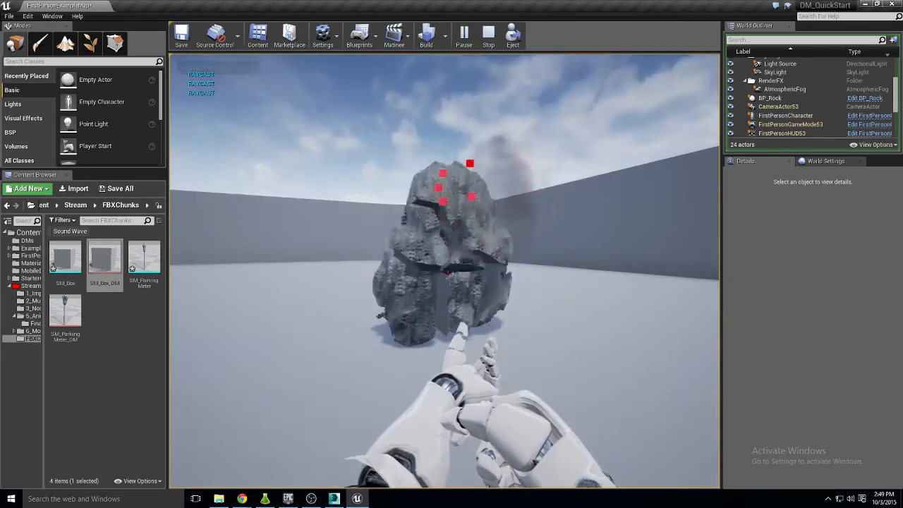
key("w")
key("s")
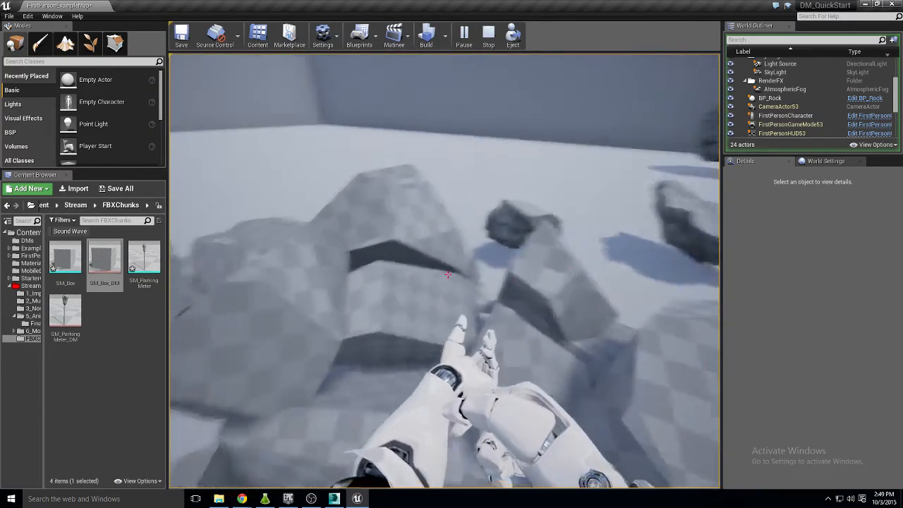
- Turn on the physics collision display with the console command pxvis collision
key("shift+F1")
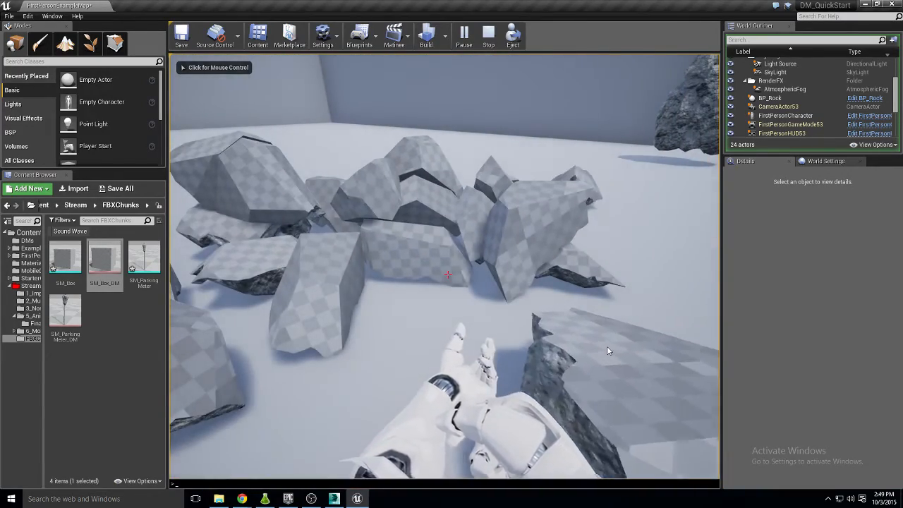
type("pxvis collision")
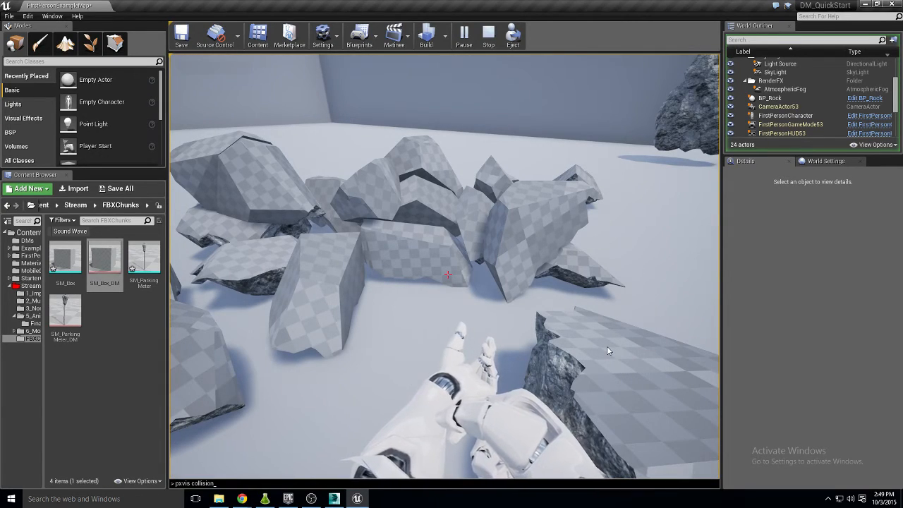
key("Return")
- Walk around and over the shattered rock fragments to examine how their collision outlines match the chunk shapes
key("w")
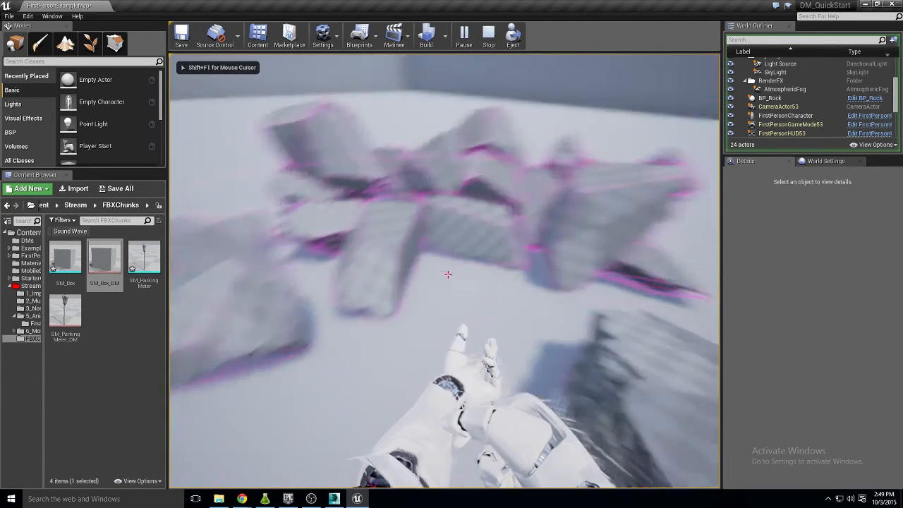
key("space")
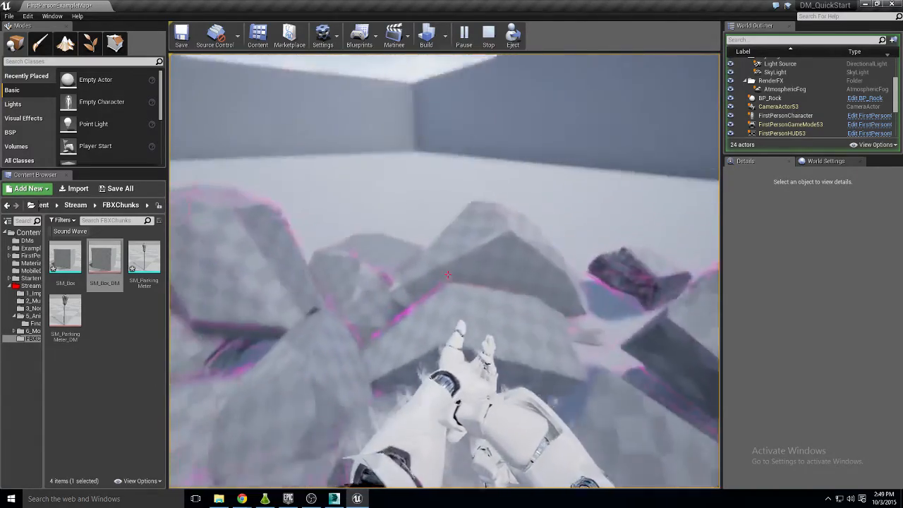
key("s")
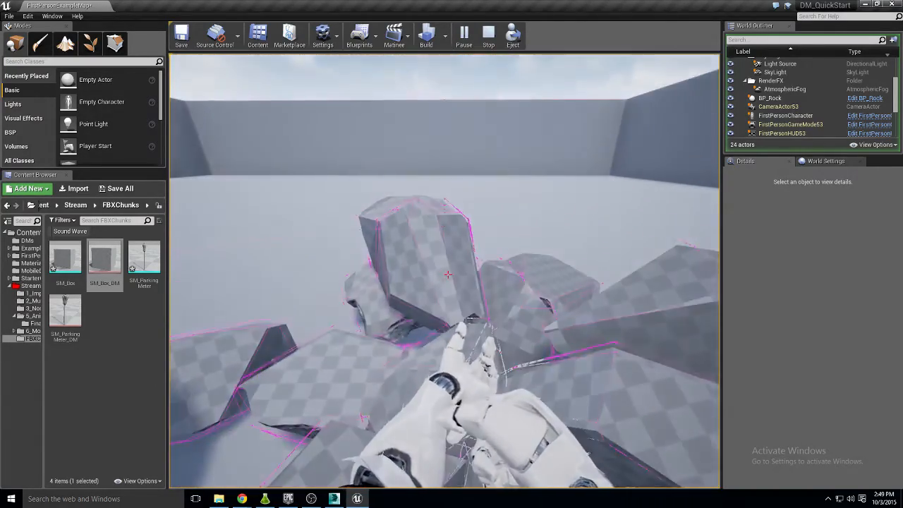
key("w")
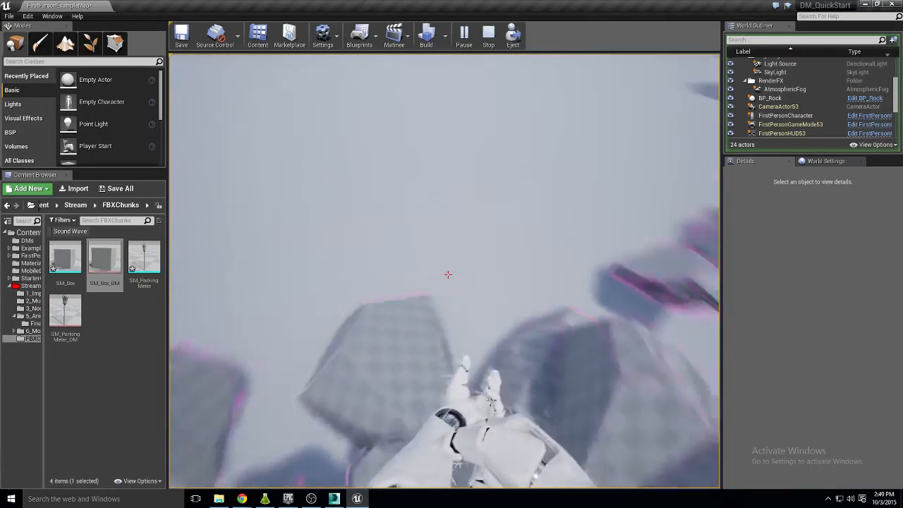
key("s")
key("w")
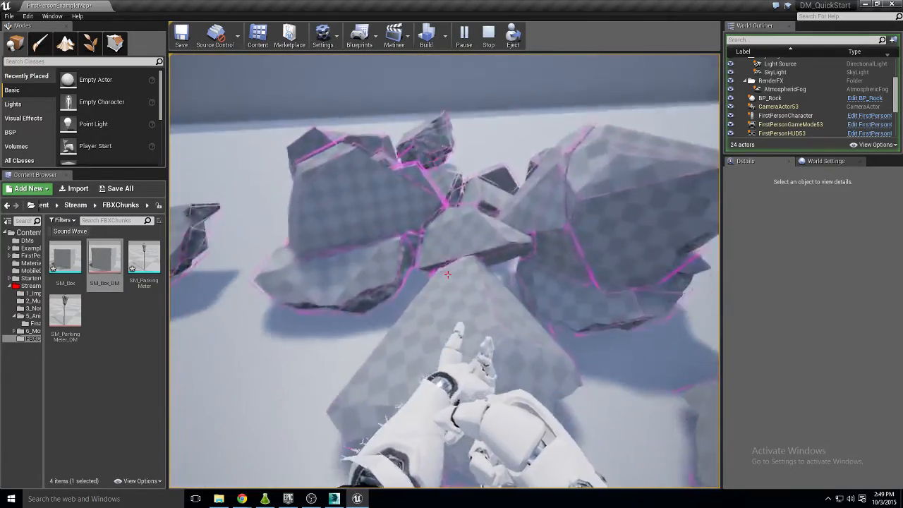
key("s")
key("d")
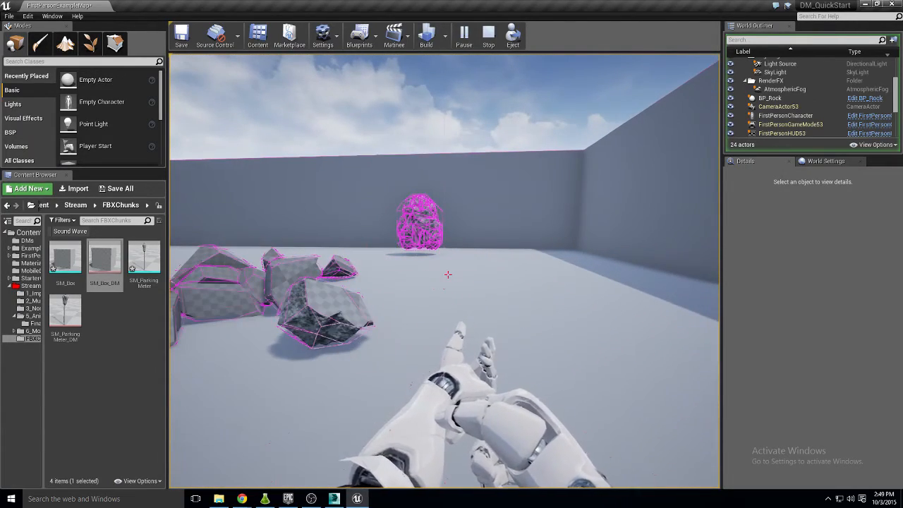
key("w")
key("d")
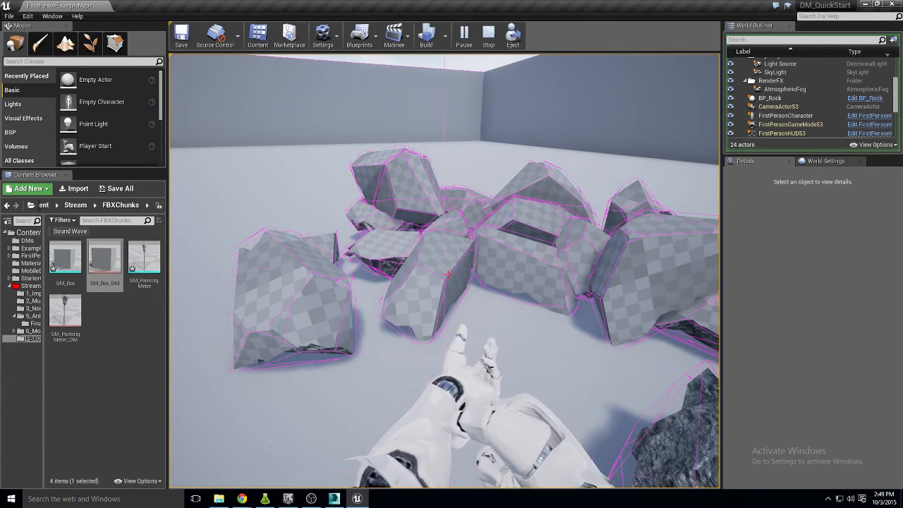
- End the play session and look through SM_Rock_DM's details, expanding the advanced Collision properties
key("Escape")
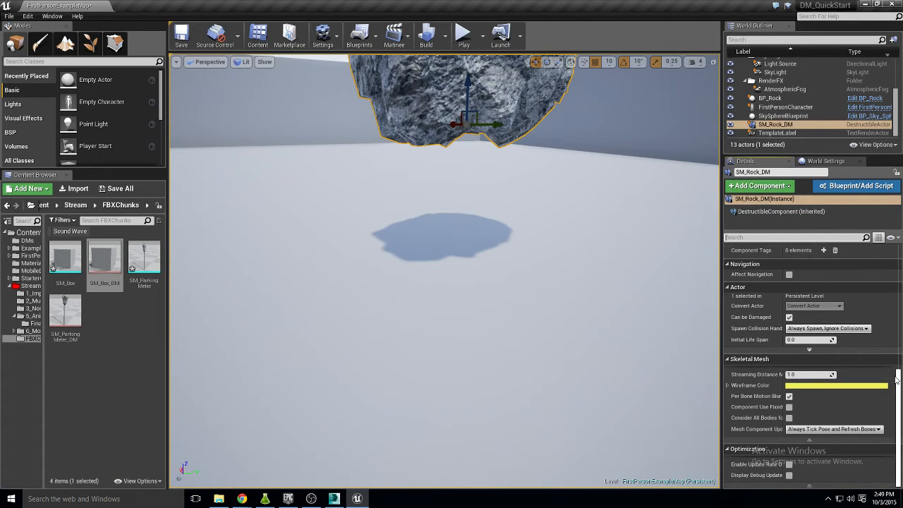
scroll(899, 361, "up", 2)
scroll(899, 361, "up", 5)
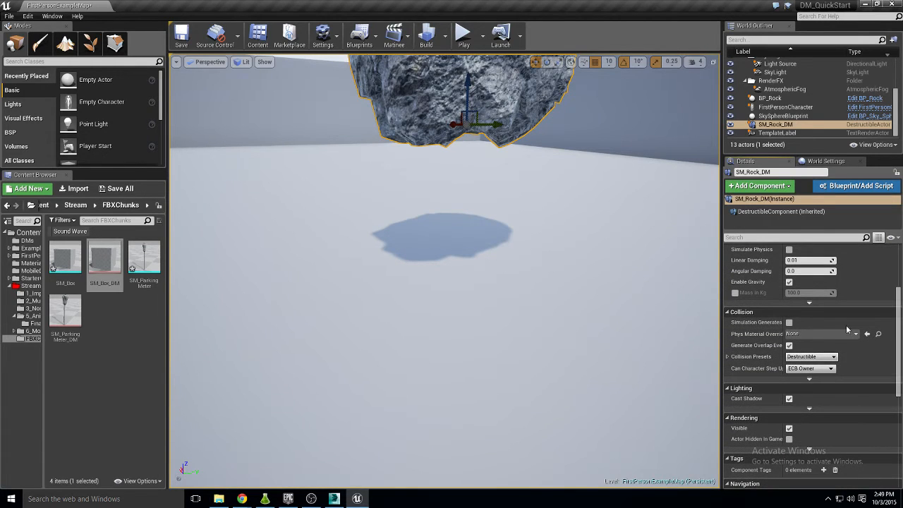
left_click(809, 379)
scroll(798, 416, "down", 4)
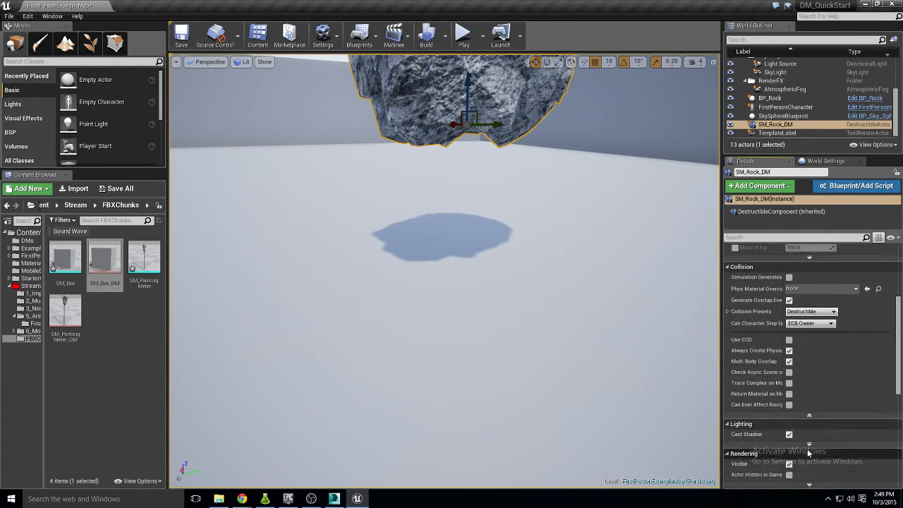
scroll(811, 400, "down", 5)
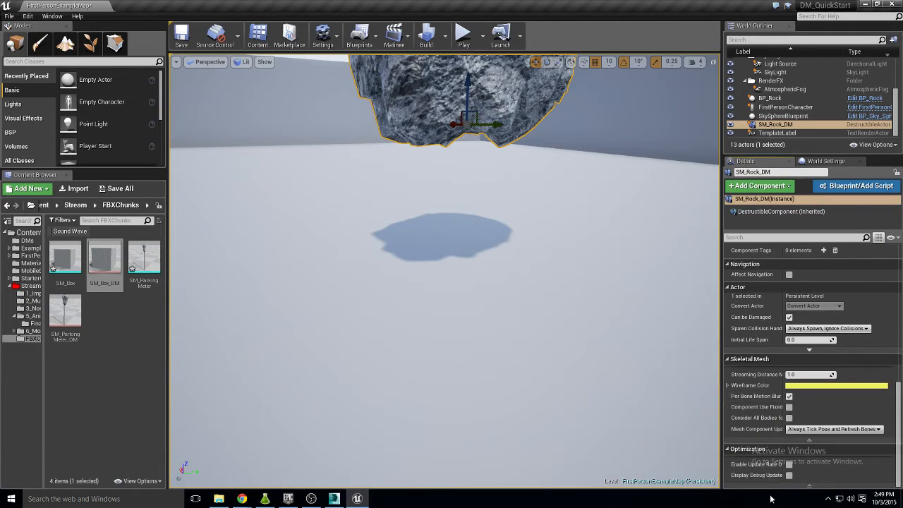
- Filter SM_Rock_DM's details by "large" and set its Large Chunk Threshold to 500
left_click(780, 237)
type("large")
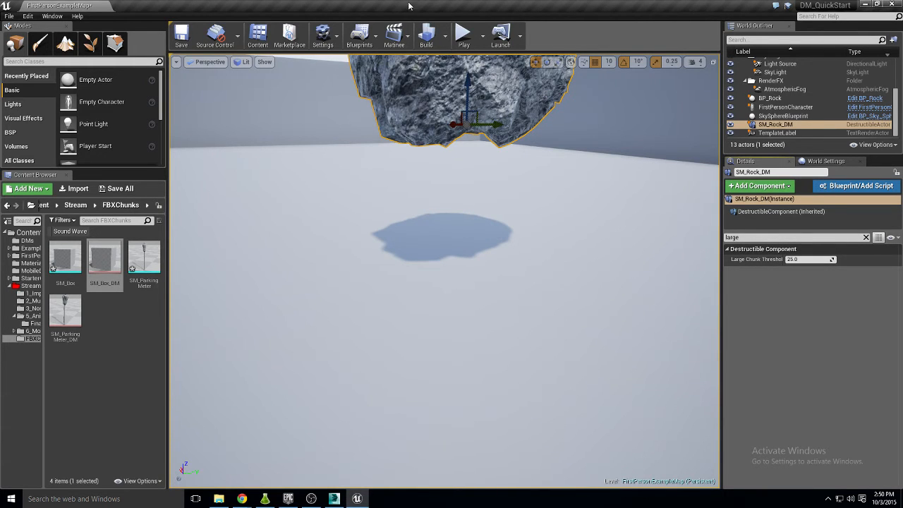
type("f")
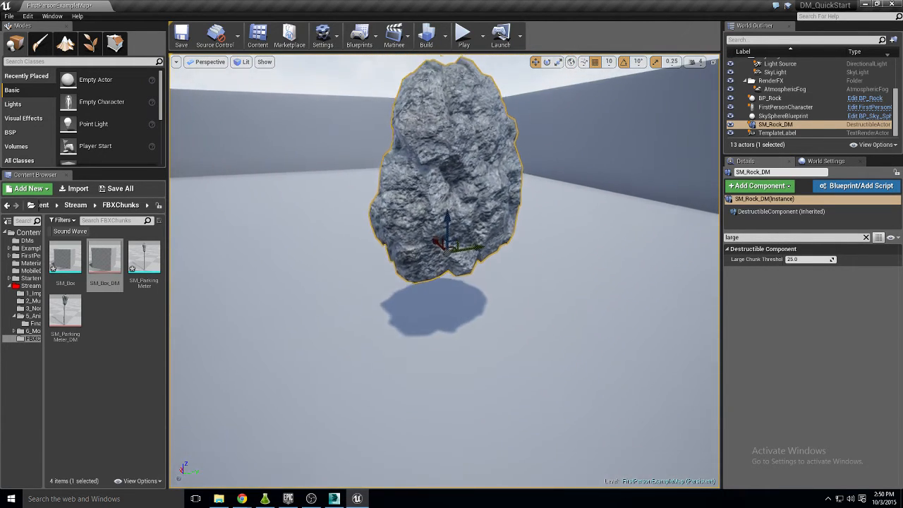
left_click(805, 259)
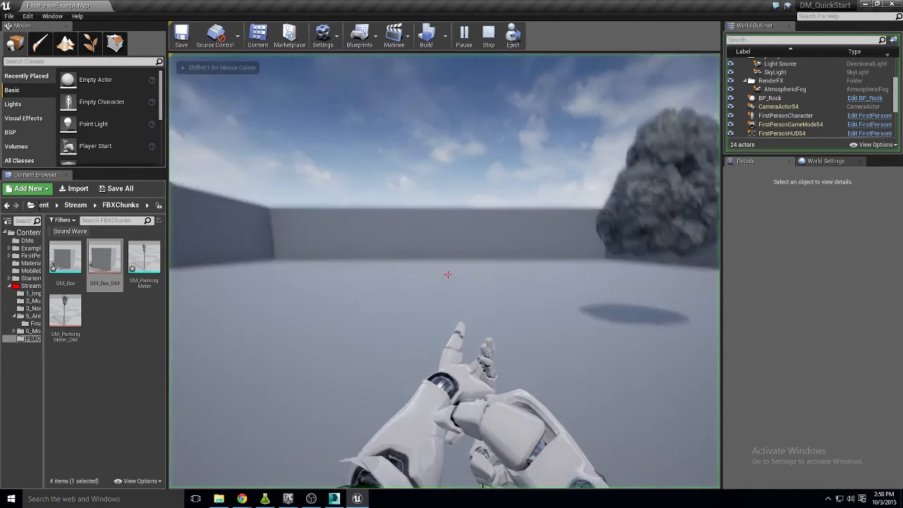
- Shoot the SM_Rock_DM rock several times in the running level to shatter it, closing in on the fragments
left_click(445, 271)
left_click(445, 271)
left_click(445, 270)
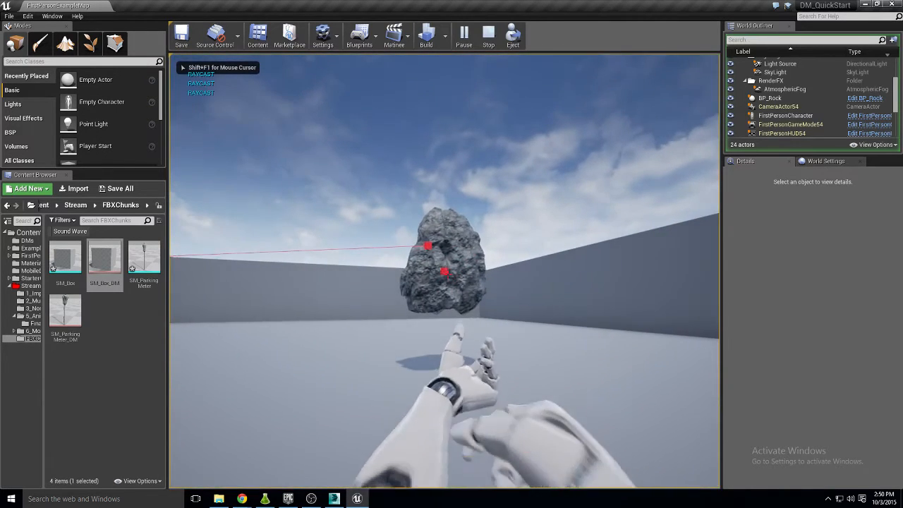
left_click(444, 271)
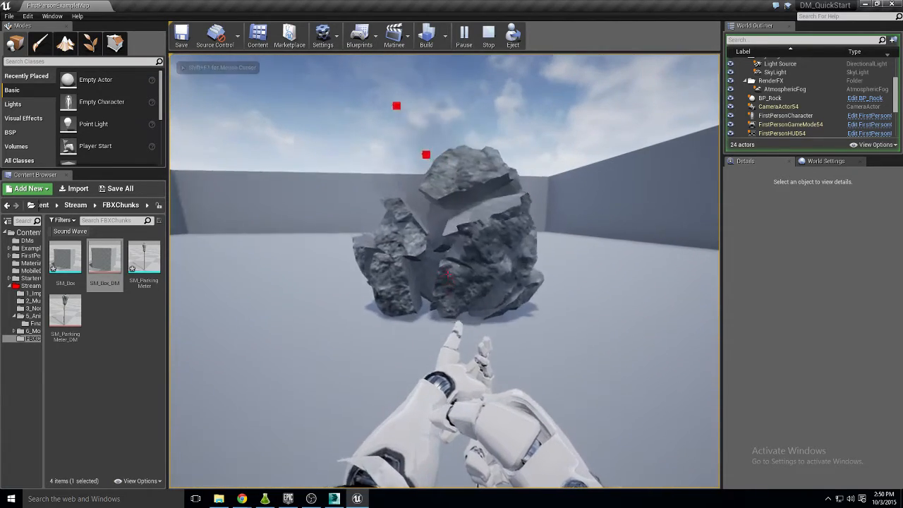
- Show the physics collision outlines of the shattered rock with the console command pxvis collision
key("shift+F1")
key("grave")
type("pxvis")
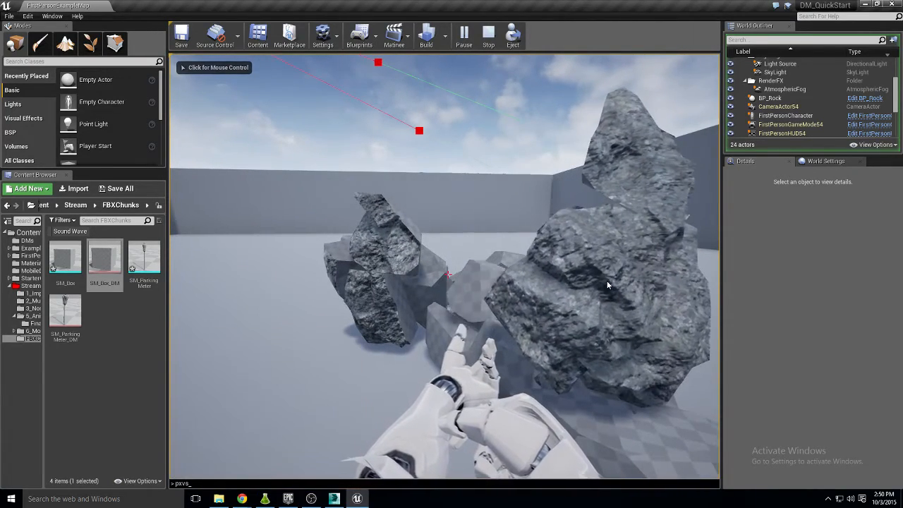
type(" co")
type("on")
key("Return")
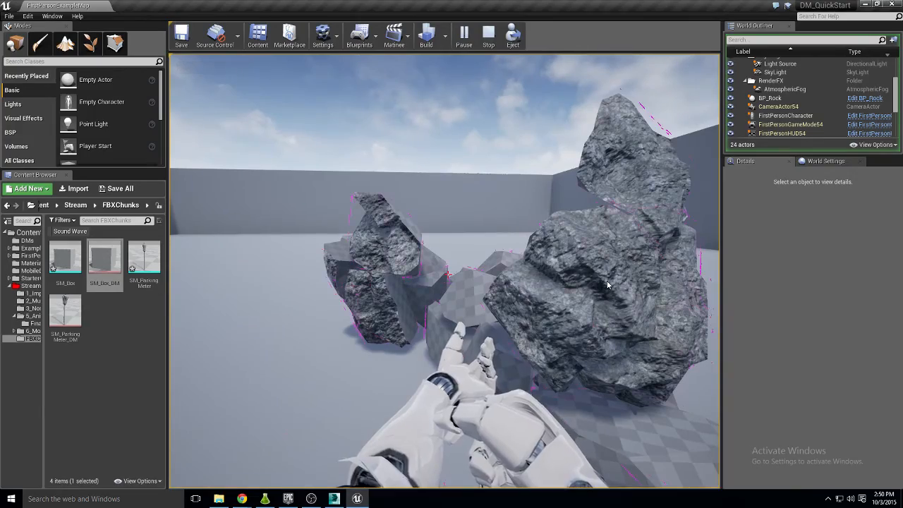
- Walk around the rock fragments to examine how their collision and stacking behave with the 500 chunk threshold
key("w")
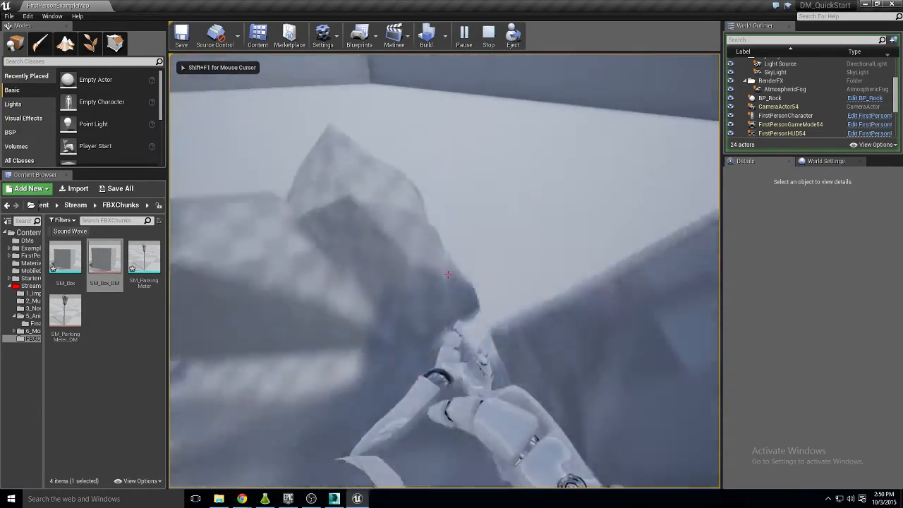
key("s")
key("w")
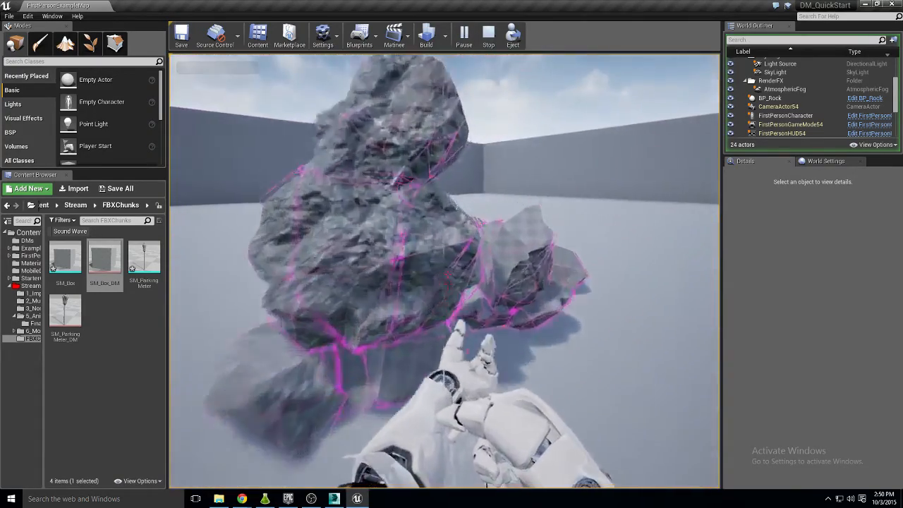
key("s")
key("w")
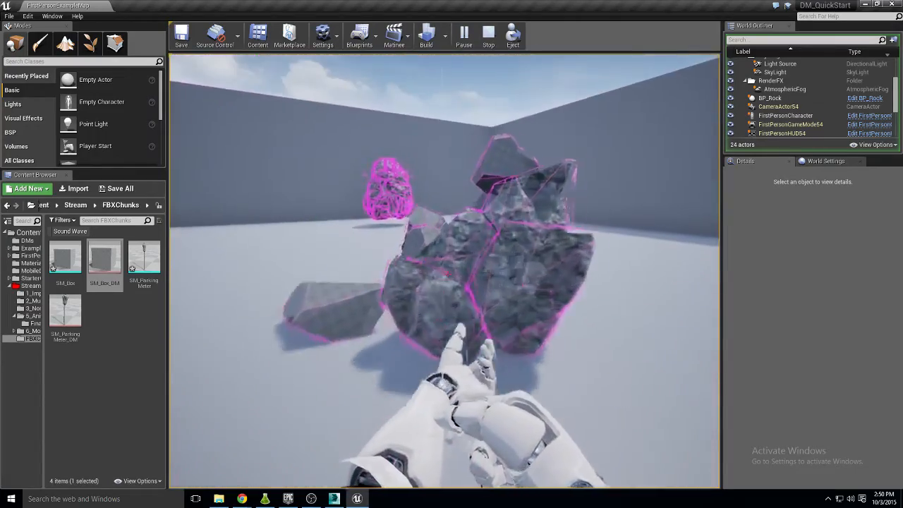
key("s")
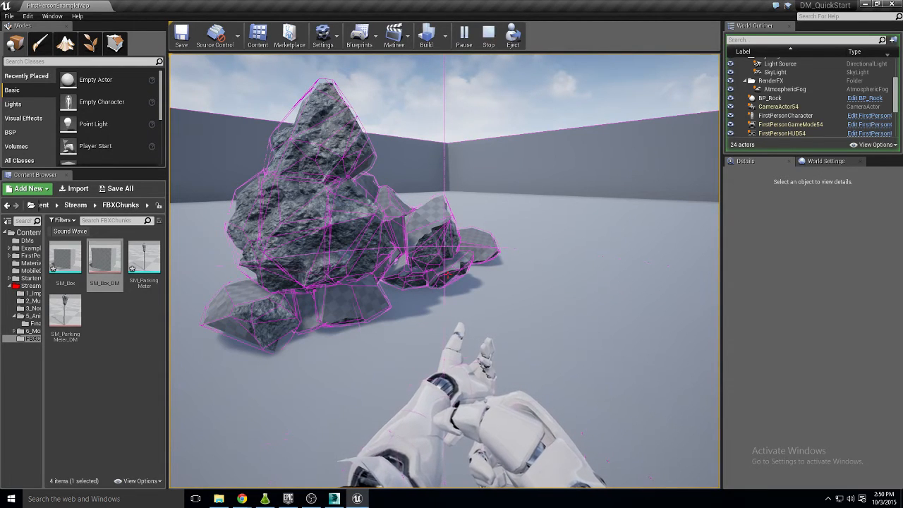
- End the play session, set SM_Rock_DM's Large Chunk Threshold to 75, and play the level
key("Escape")
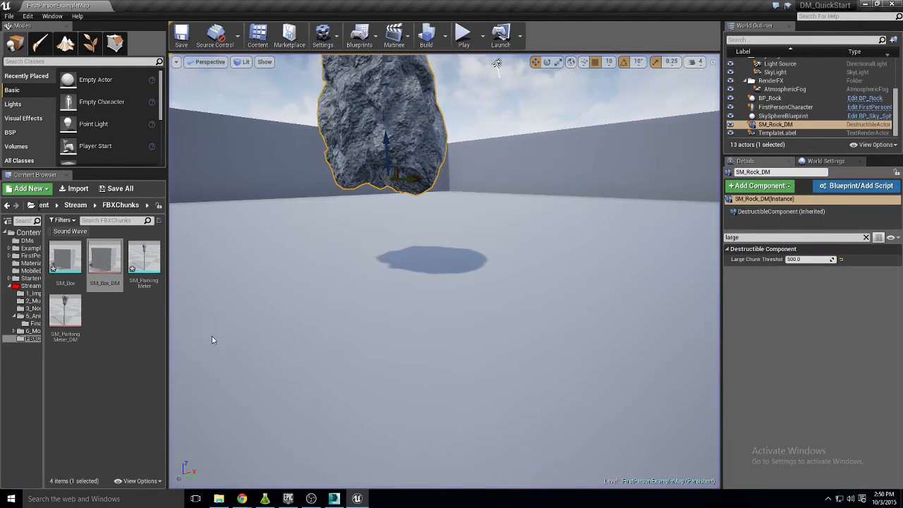
left_click(810, 260)
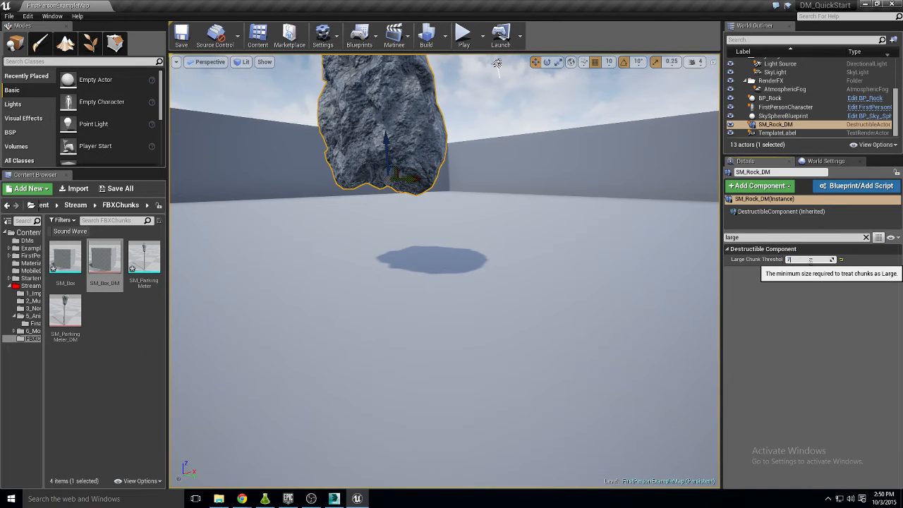
left_click(464, 34)
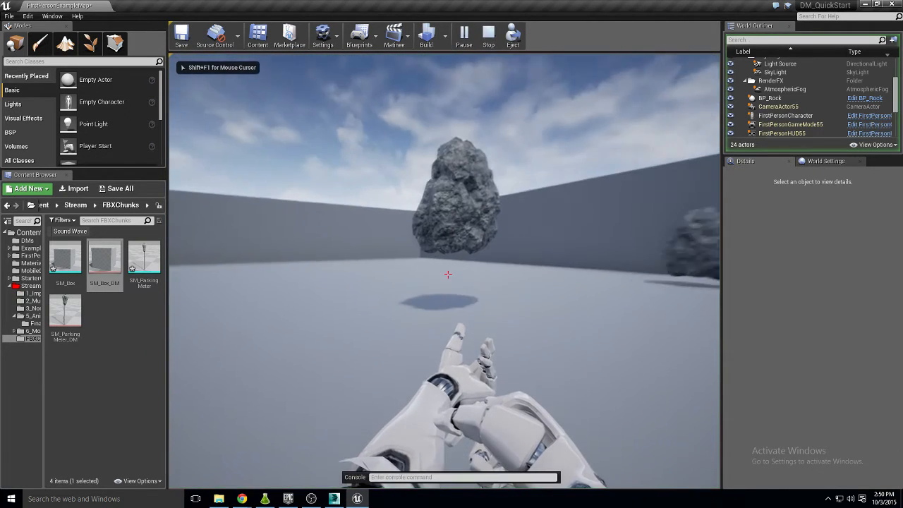
- Run pxvis collision in the console to display collision on the intact rock, then end the play session
key("shift+F1")
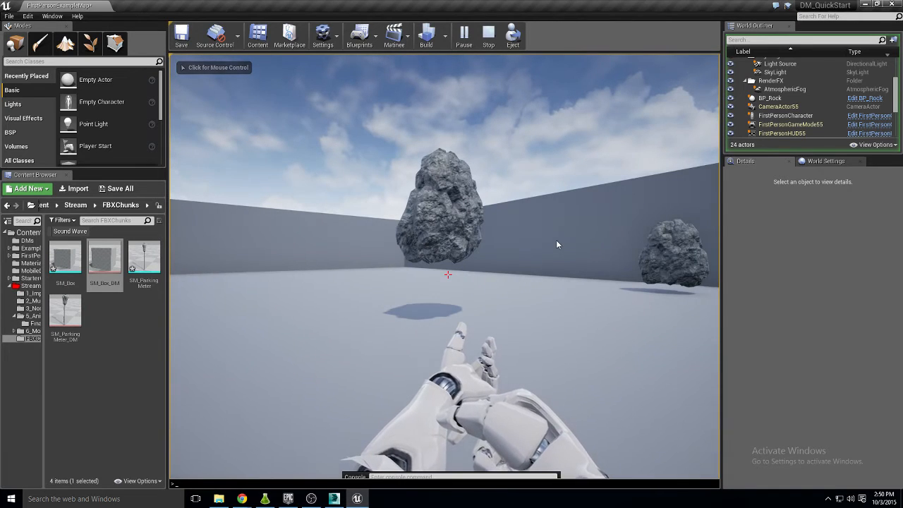
type("pxvis colli")
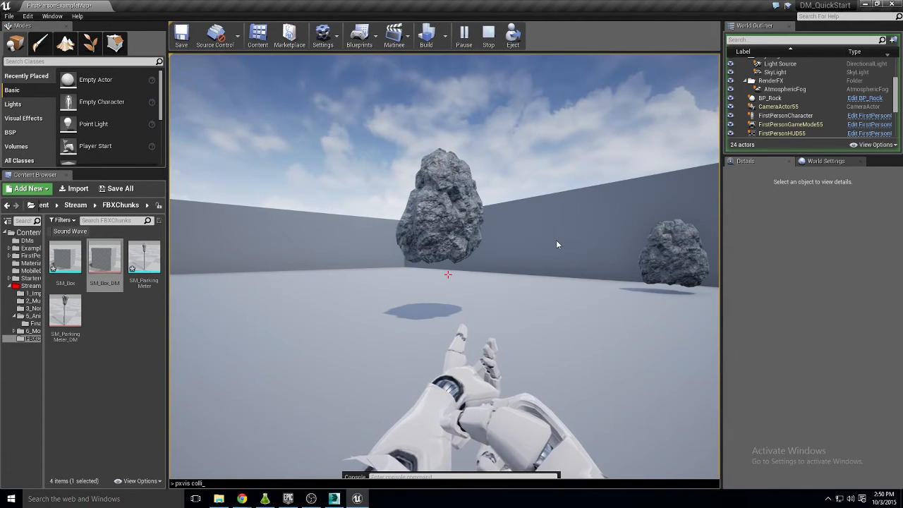
type("sion")
key("Return")
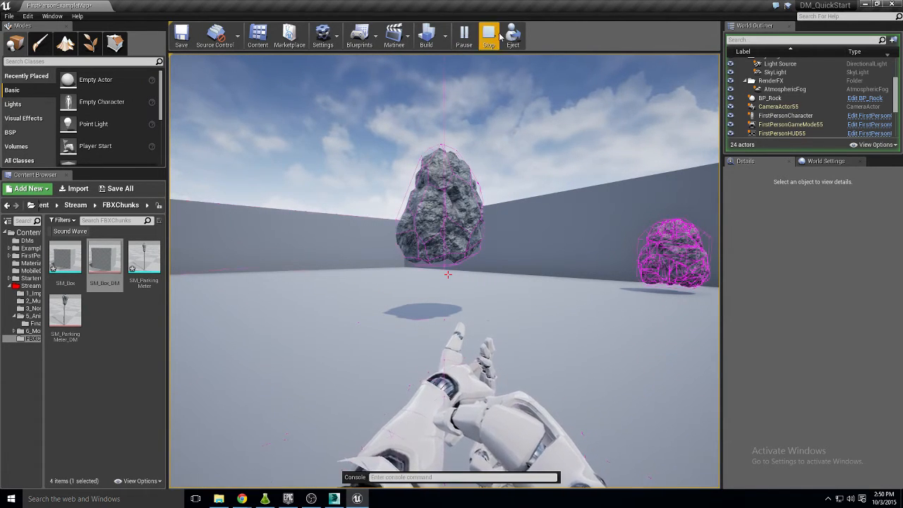
left_click(498, 36)
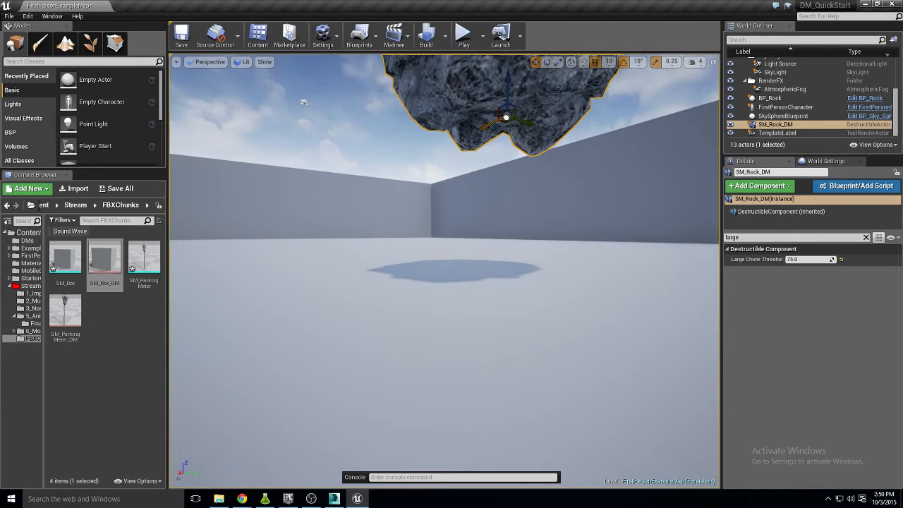
- Play the level again and enable the physics collision display with pxvis collision
left_click(463, 35)
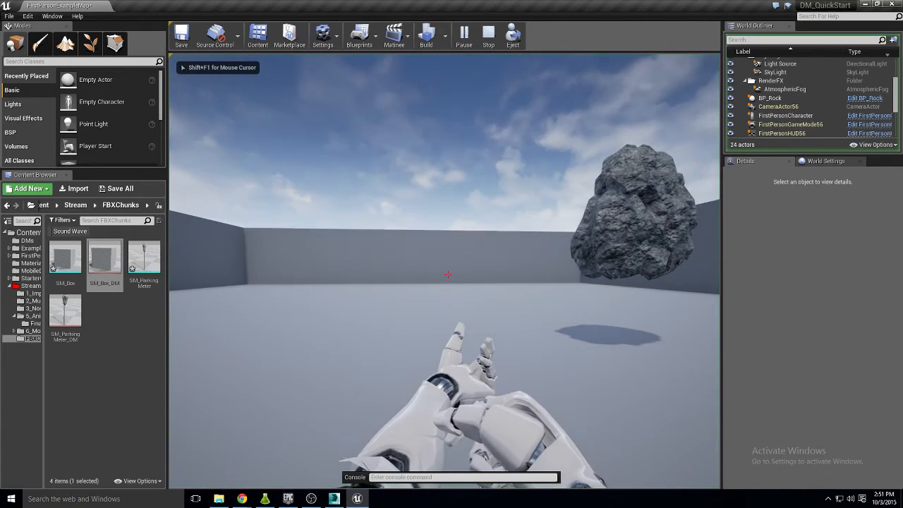
key("grave")
type("pxvis col")
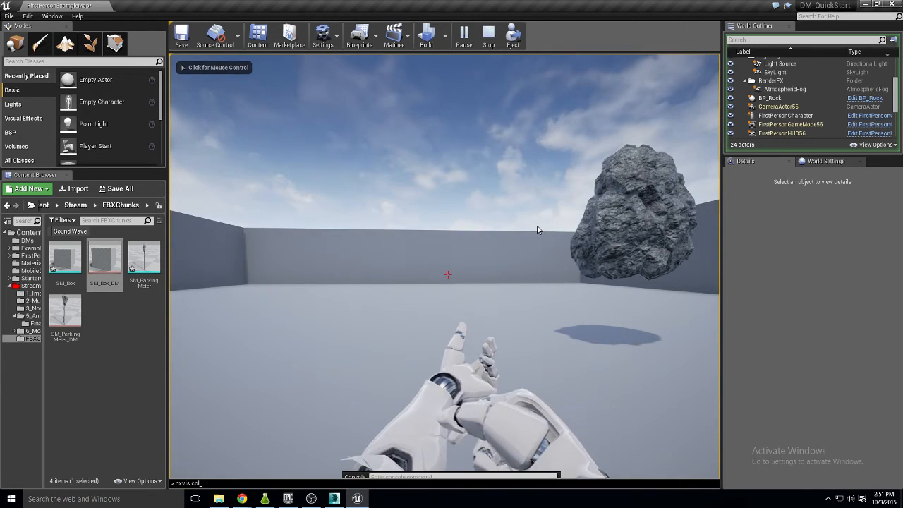
type("lision")
key("Return")
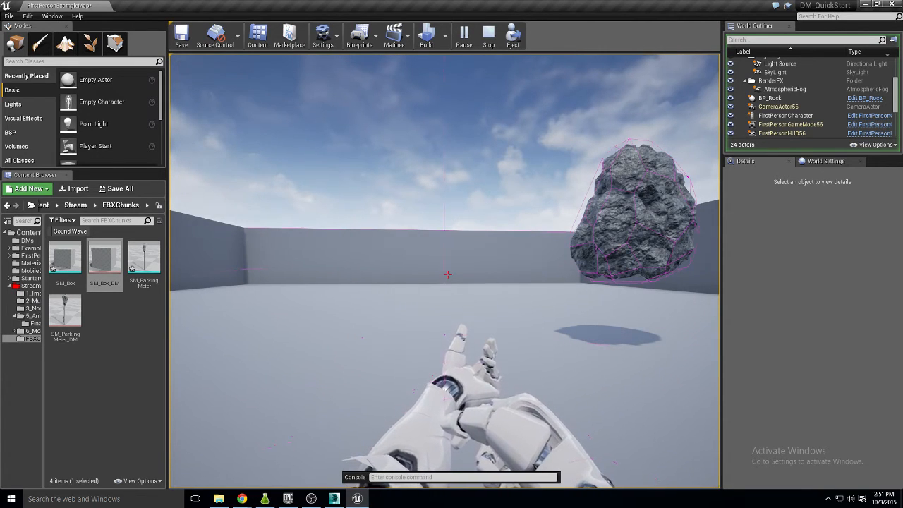
- Shoot the outlined SM_Rock_DM rock, check its fragments up close, and end the play session
left_click(445, 276)
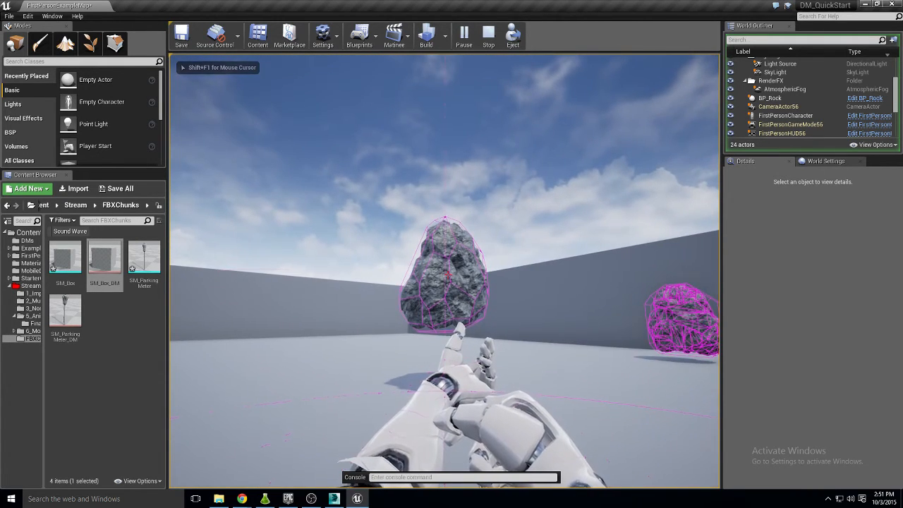
left_click(444, 271)
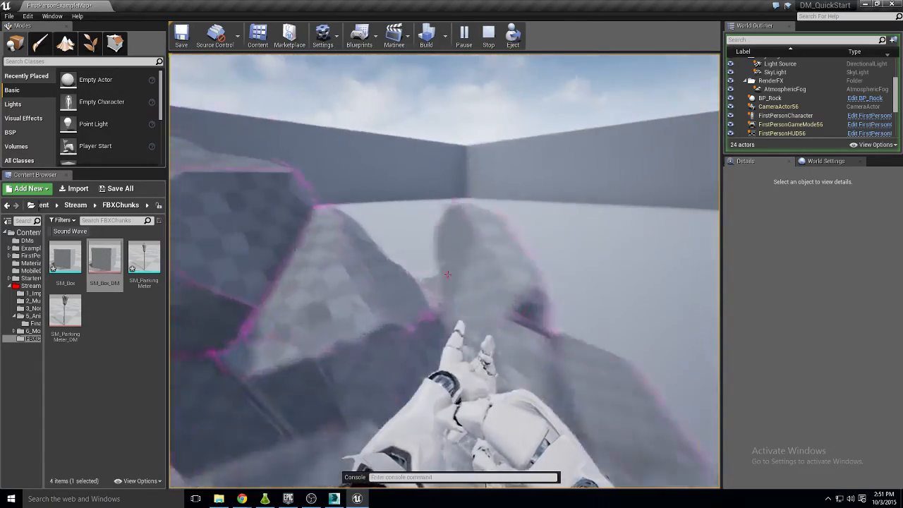
key("Escape")
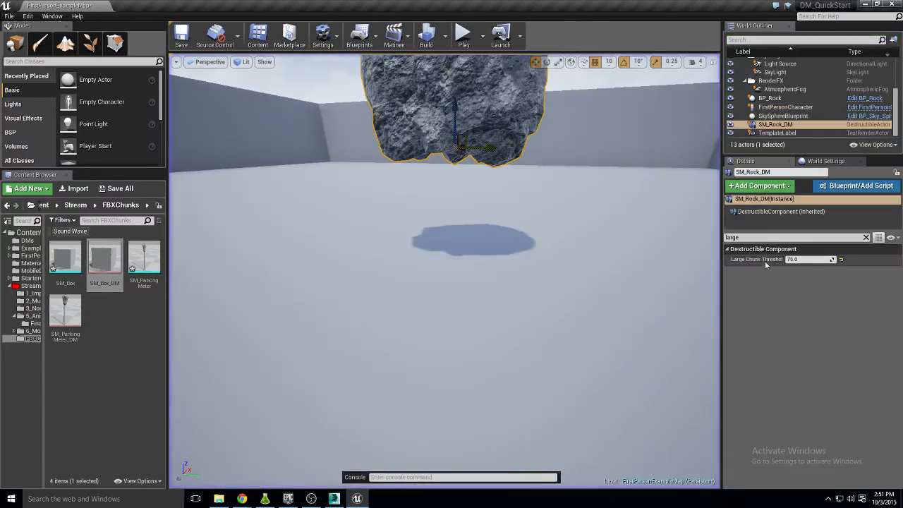
- Enter a new Large Chunk Threshold for SM_Rock_DM and restart play in the level
left_click(805, 260)
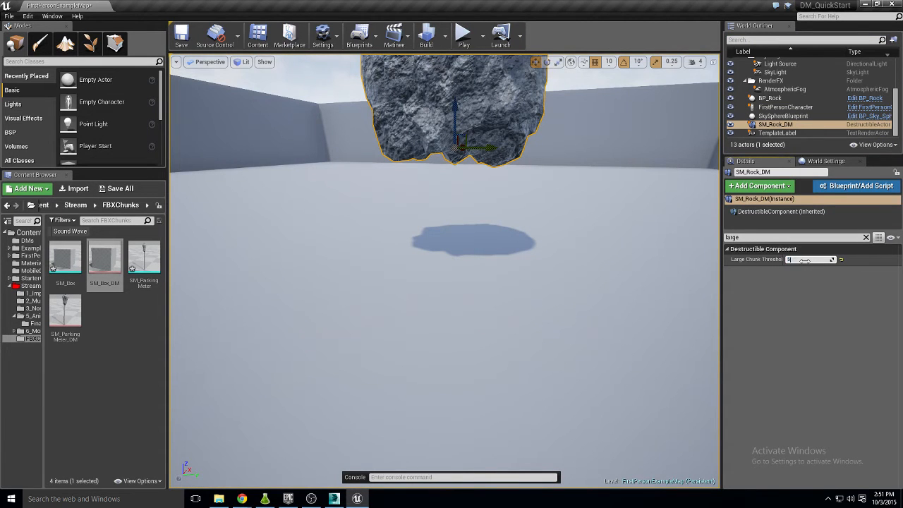
left_click(463, 35)
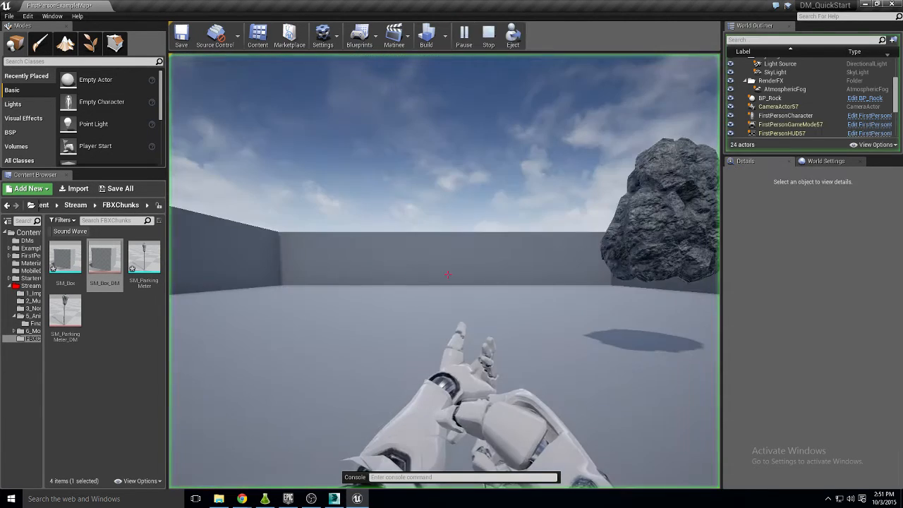
key("shift+F1")
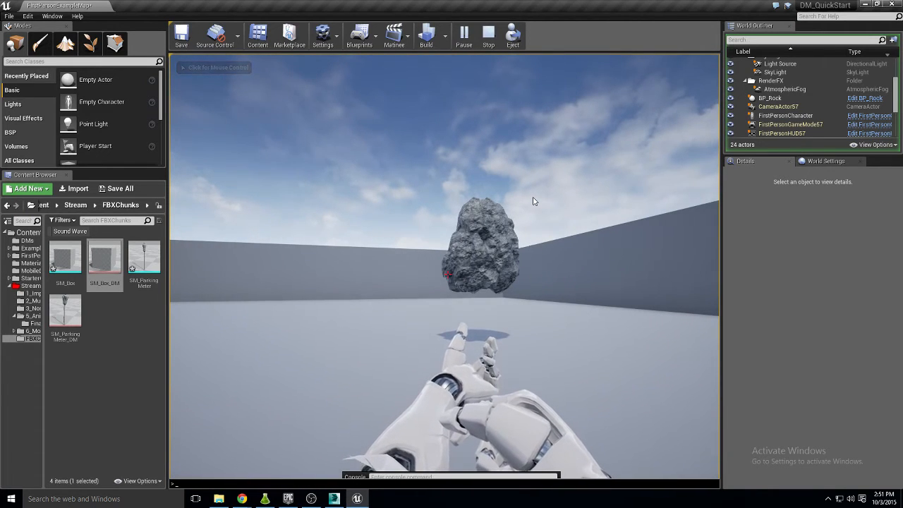
key("shift+F1")
- Shoot the rock to break it apart and walk in among the chunks to test how they block the player
left_click(565, 249)
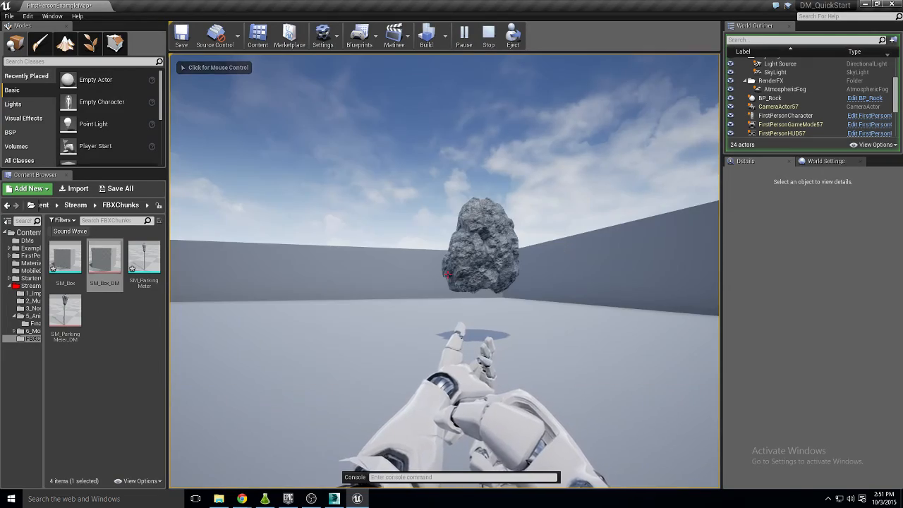
left_click(564, 249)
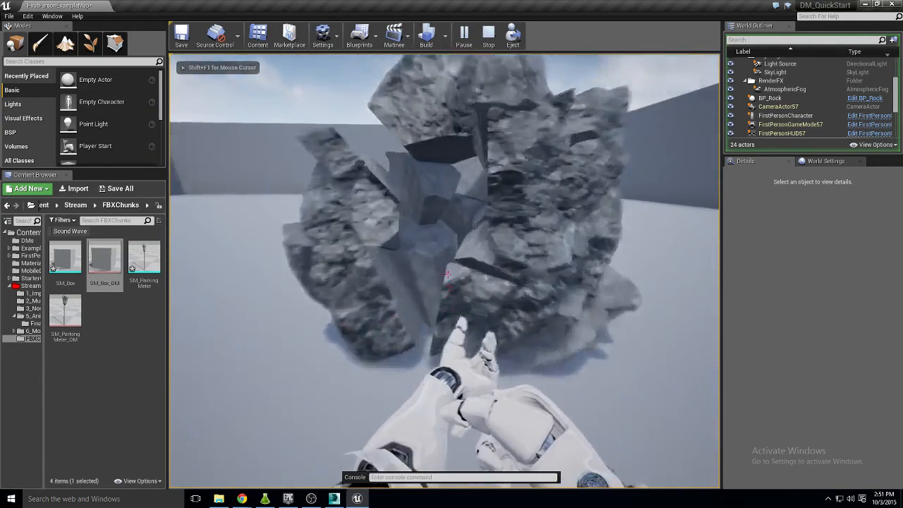
key("w")
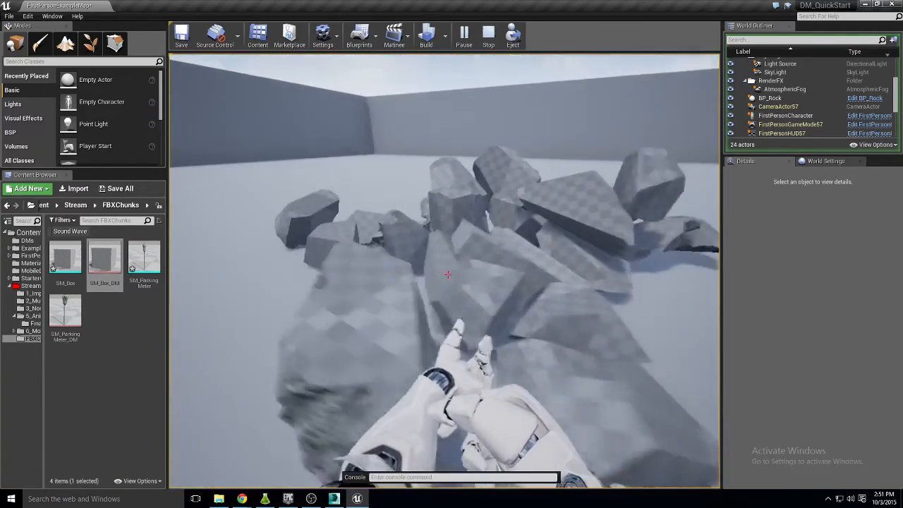
key("w")
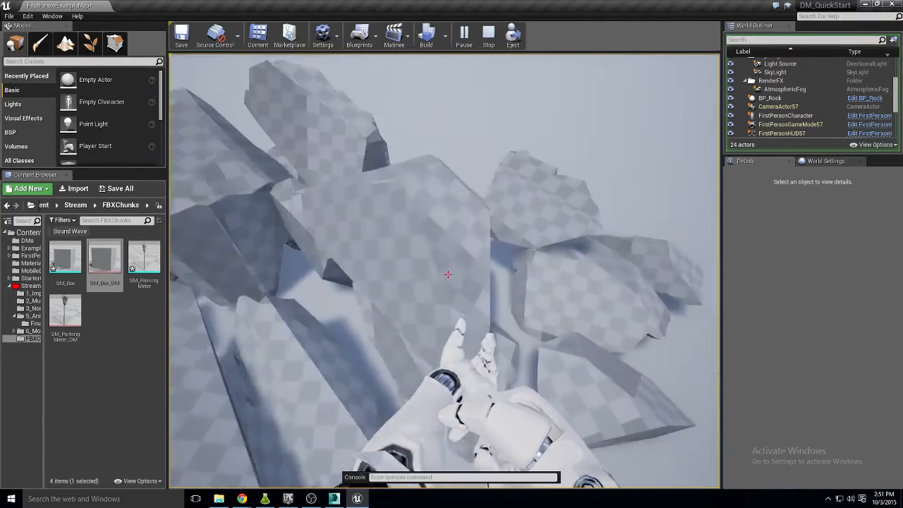
- Walk among the remaining rock chunks to test how they block the player, and end the play session
key("w")
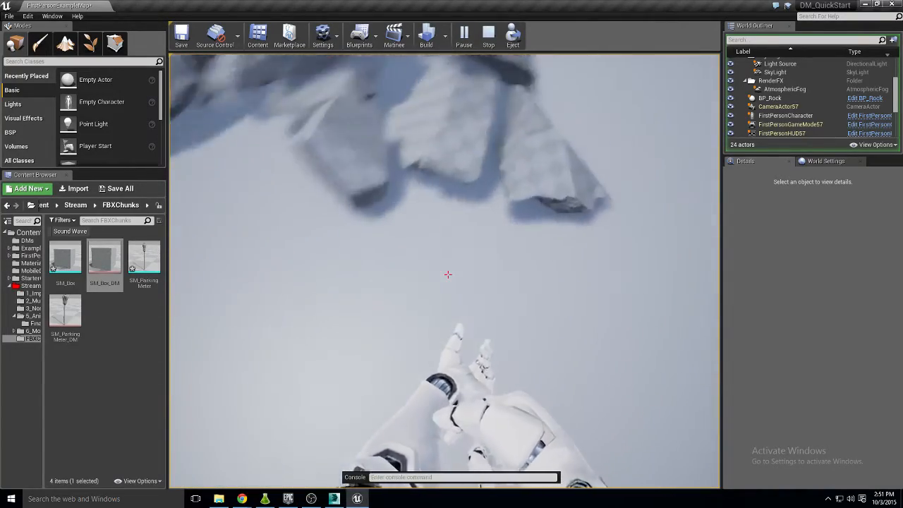
key("w")
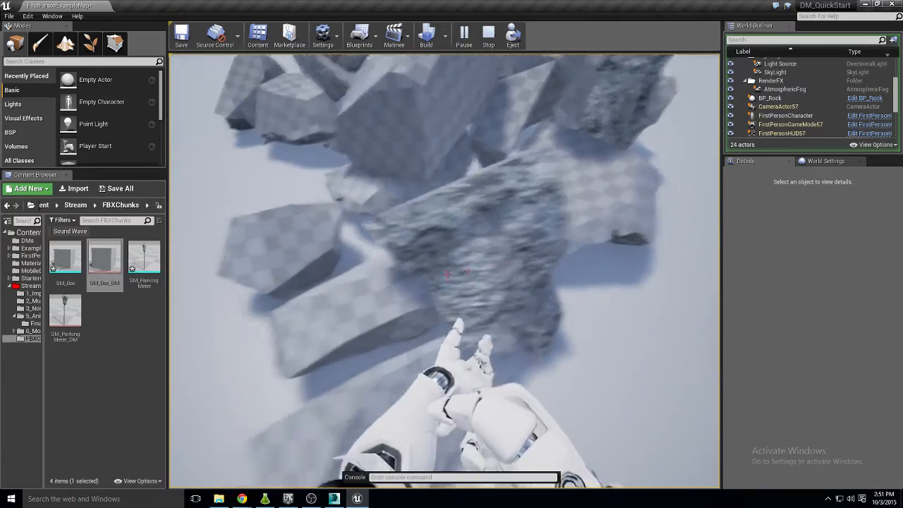
key("w")
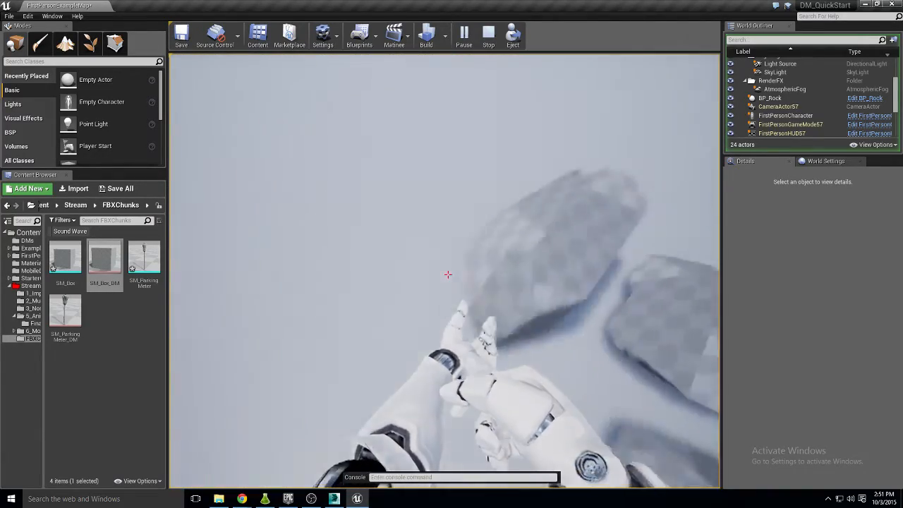
key("s")
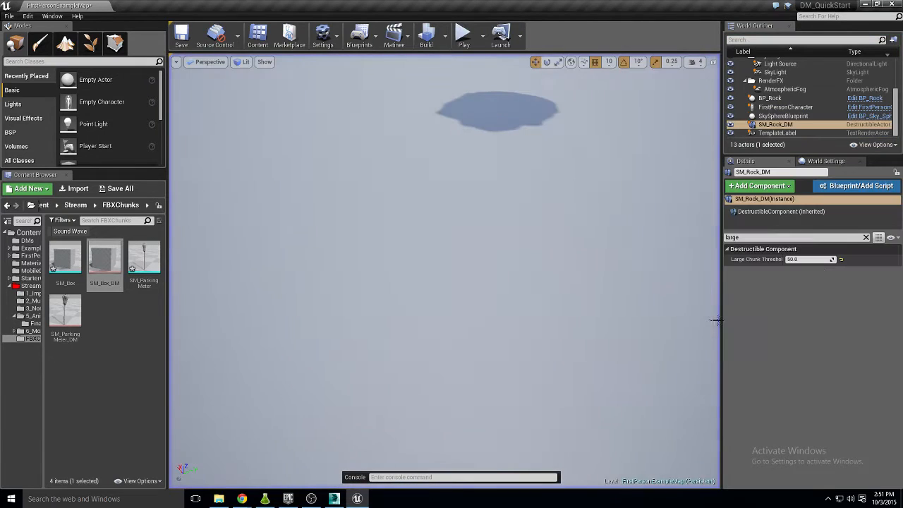
- Set SM_Rock_DM's Large Chunk Threshold to 65 and restart play in the level
left_click(829, 265)
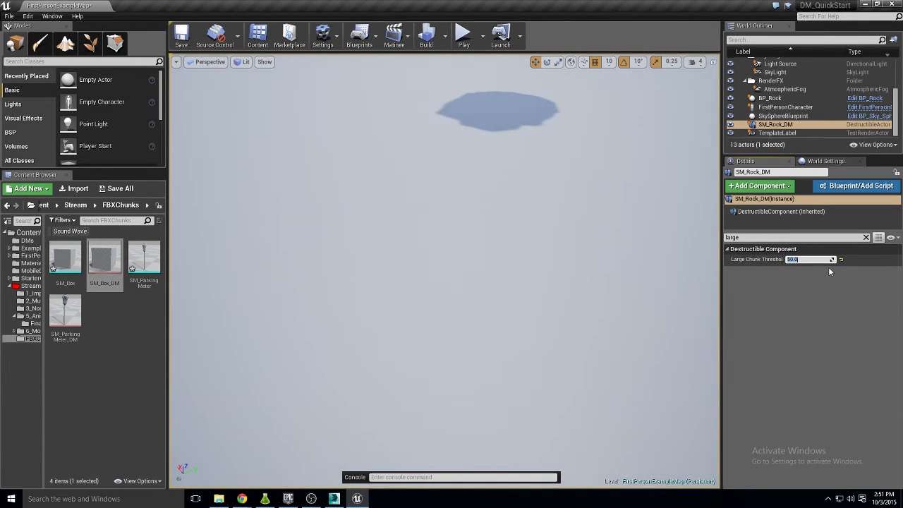
type("65")
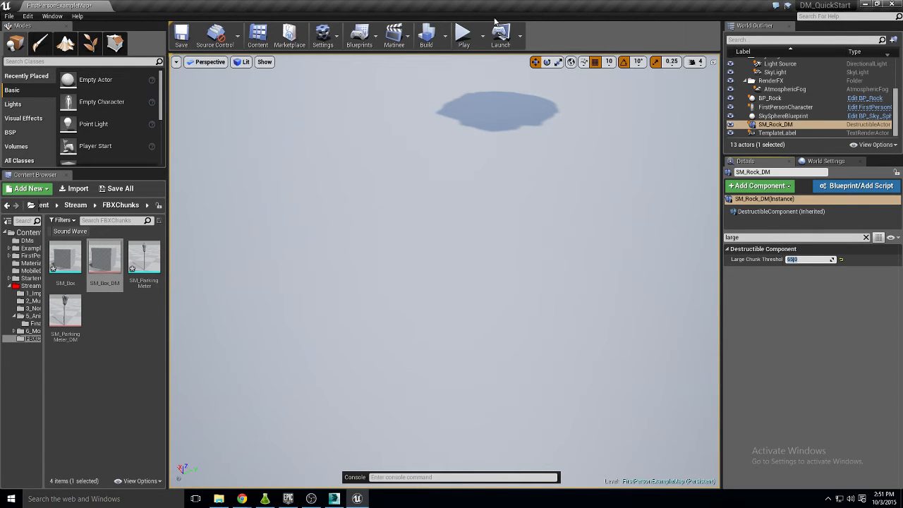
key("Return")
left_click(462, 40)
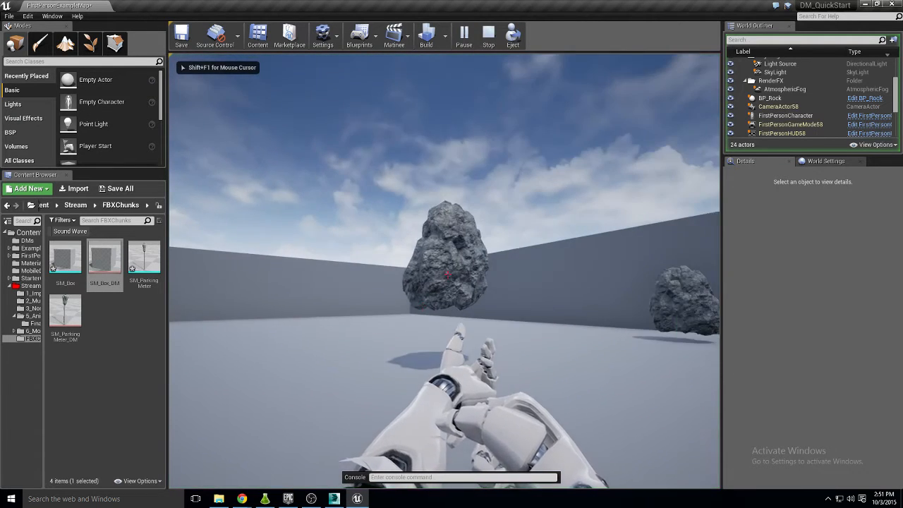
- Shoot the rock apart and display the physics collision outlines around its chunks
left_click(447, 274)
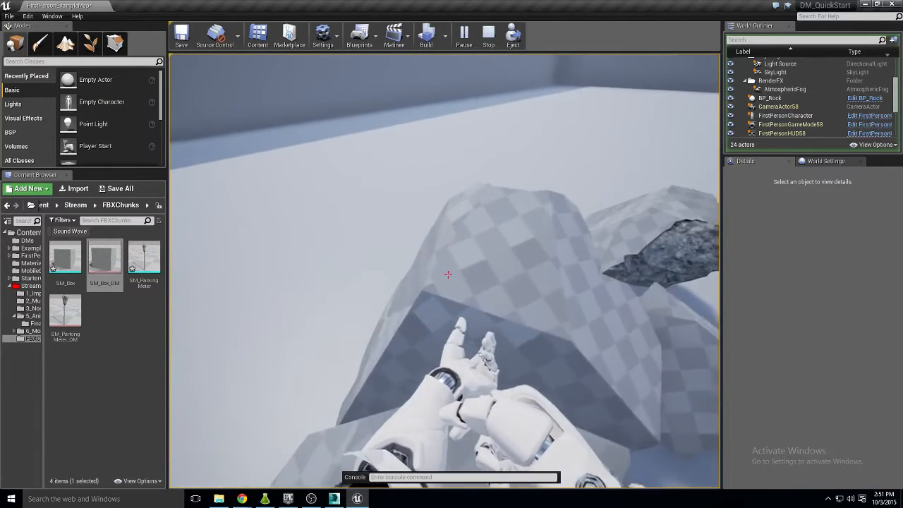
key("s")
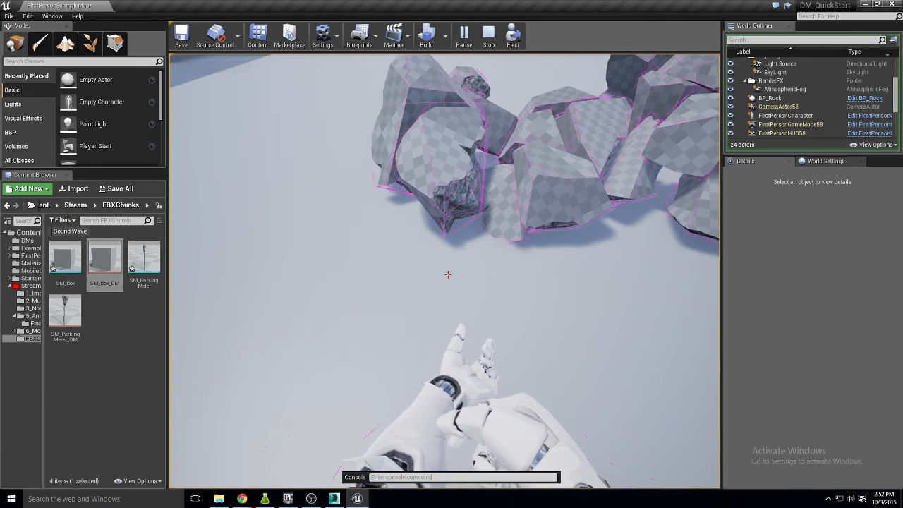
left_click(448, 274)
key("w")
key("s")
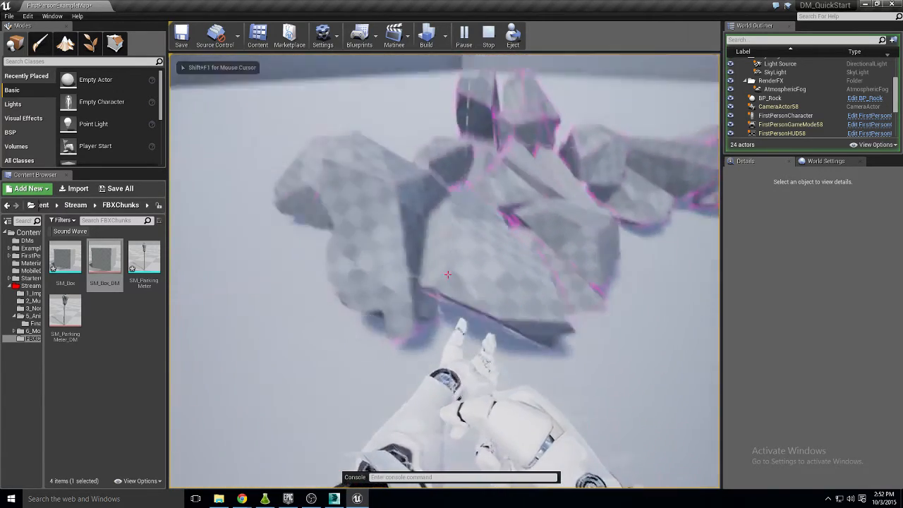
- Walk through the outlined and non-outlined chunks to compare their collision with the player, and end the play session
key("w")
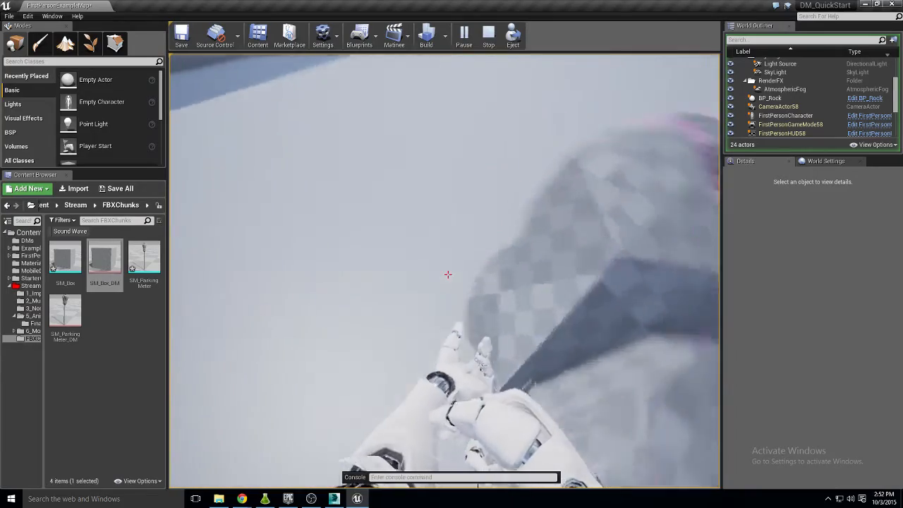
key("w")
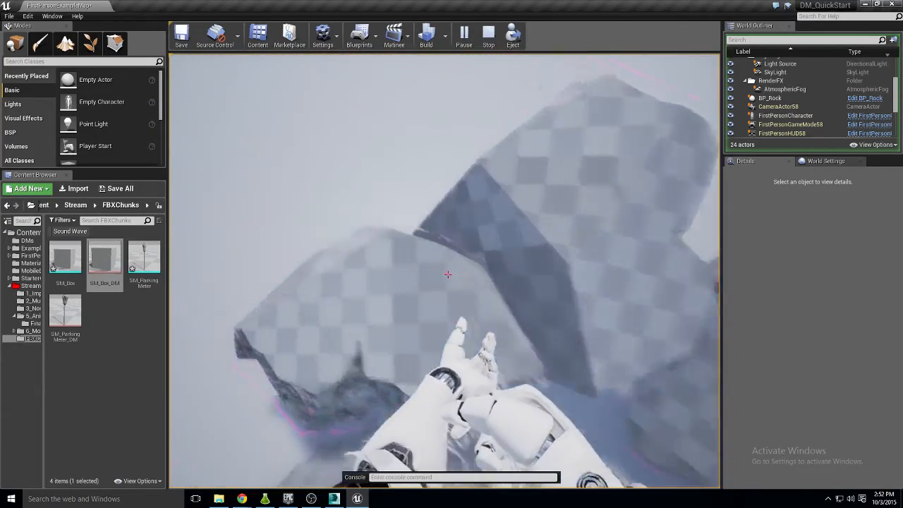
key("w")
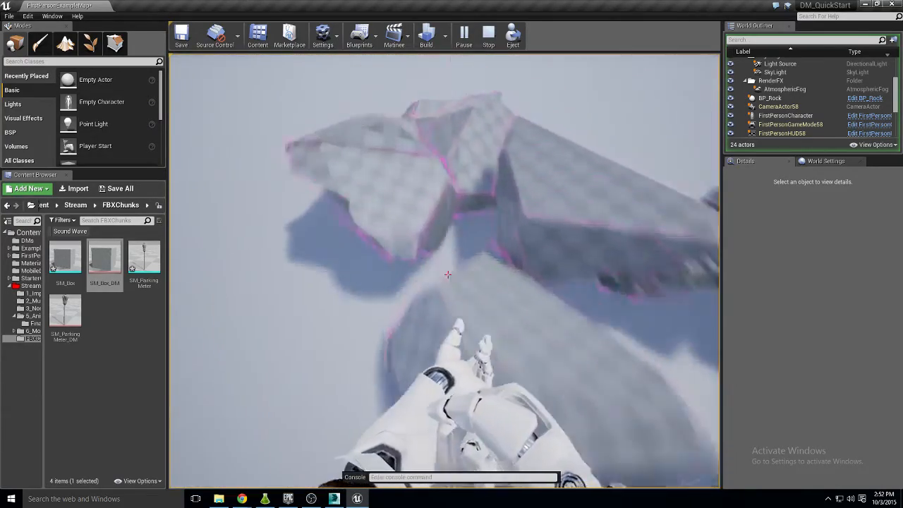
key("w")
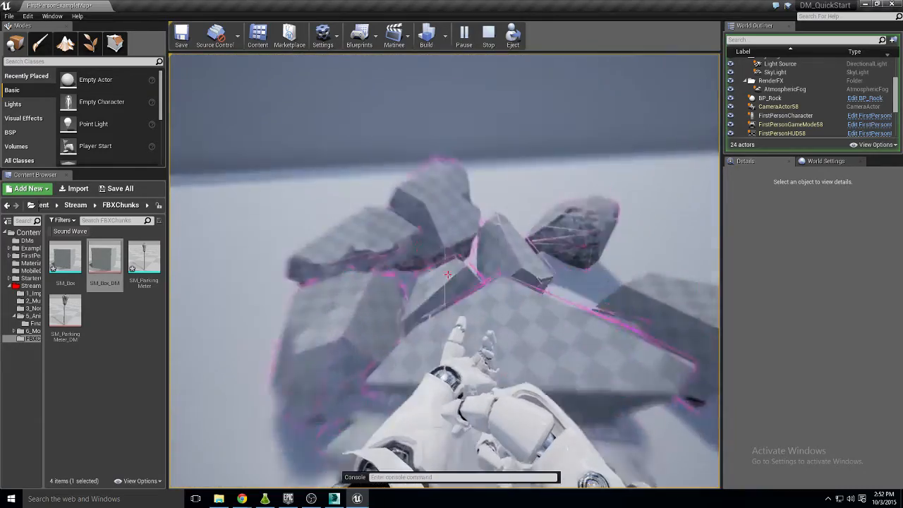
key("w")
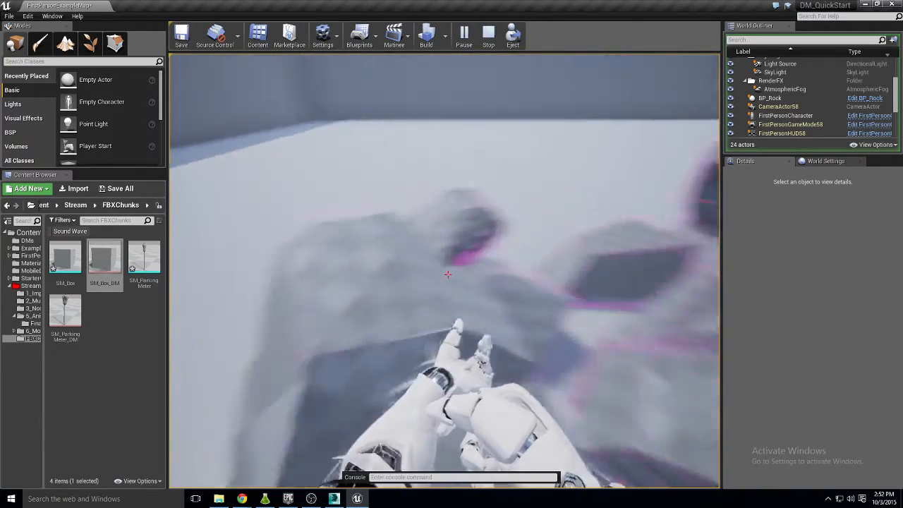
key("s")
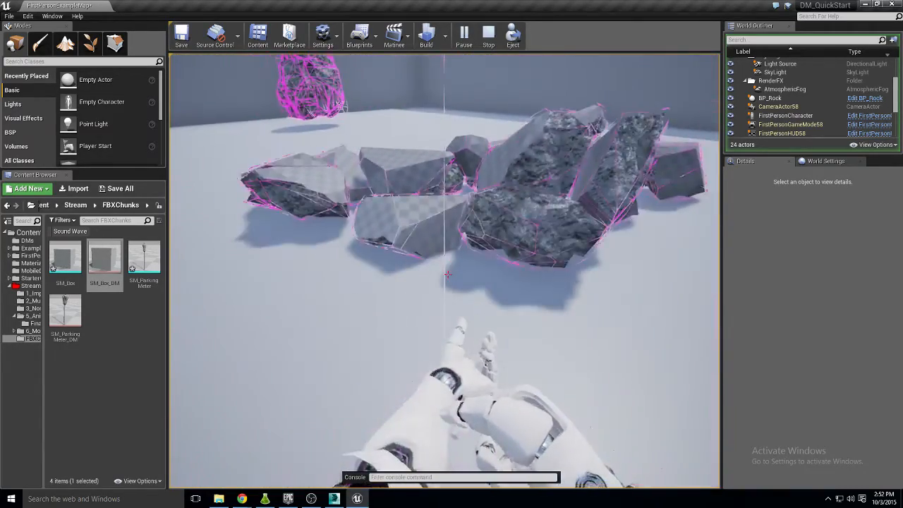
key("Escape")
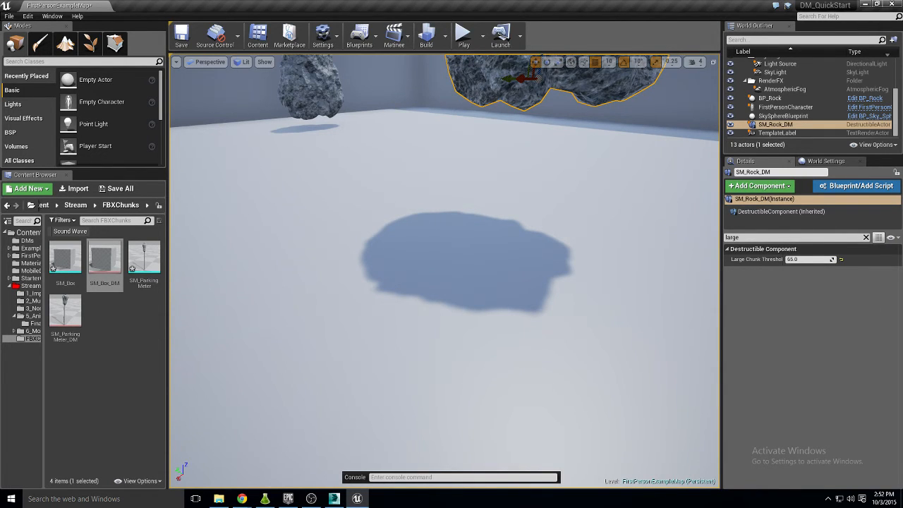
- Duplicate SM_Rock_DM beside the original and set the copy's Large Chunk Threshold to 50
key("s")
mouse_move(463, 234)
right_mouse_down()
mouse_move(477, 205)
mouse_move(463, 234)
right_mouse_up()
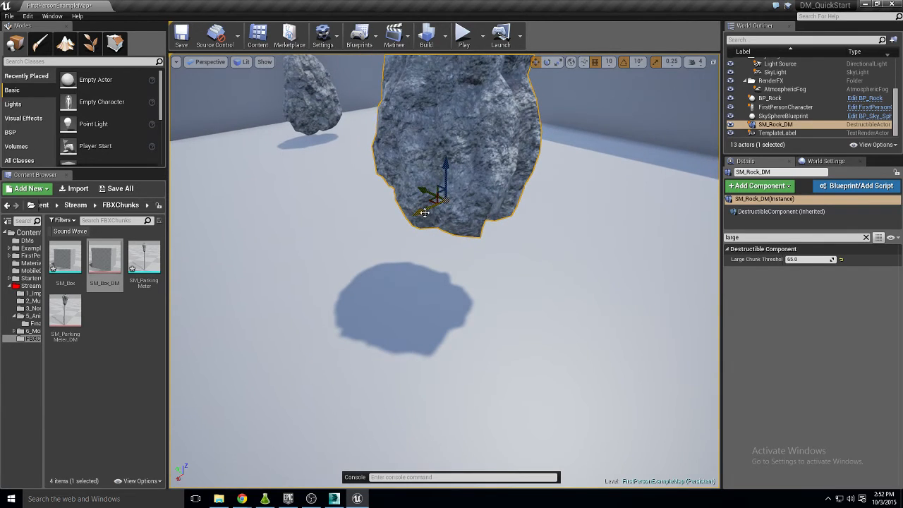
left_click_drag(424, 212, 187, 287, "alt")
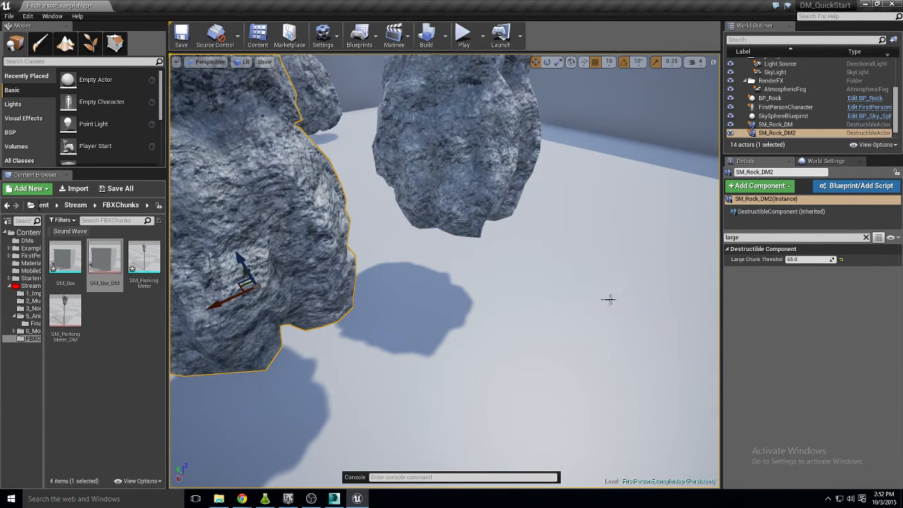
left_click(819, 259)
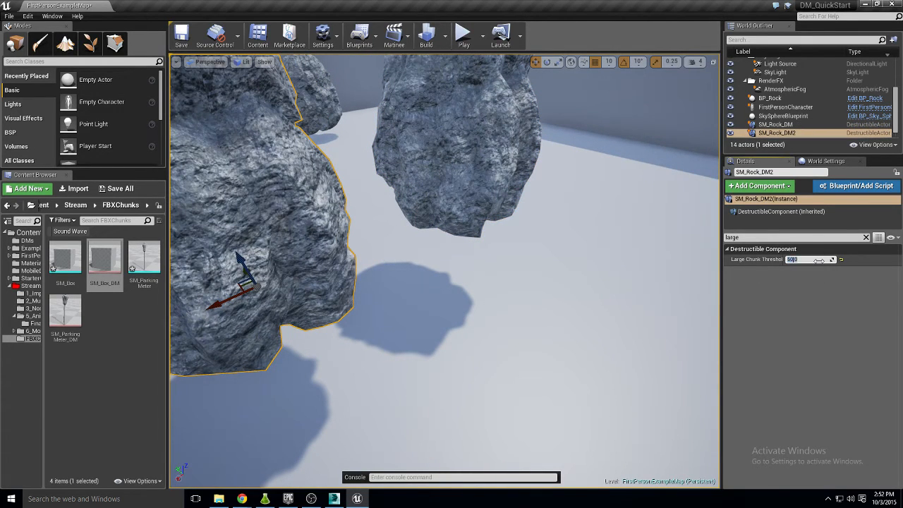
type("50")
key("Return")
- Find the gravity property of the original SM_Rock_DM and disable Enable Gravity
left_click(443, 159)
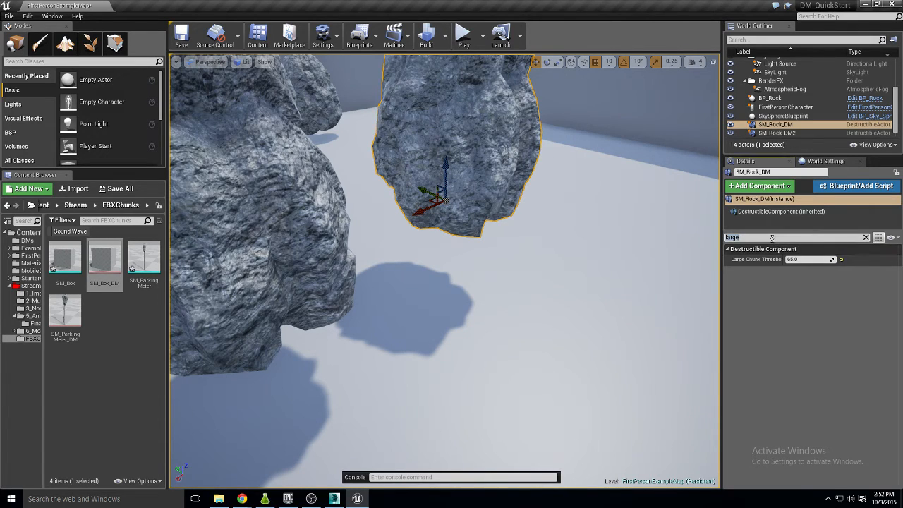
type("gracit")
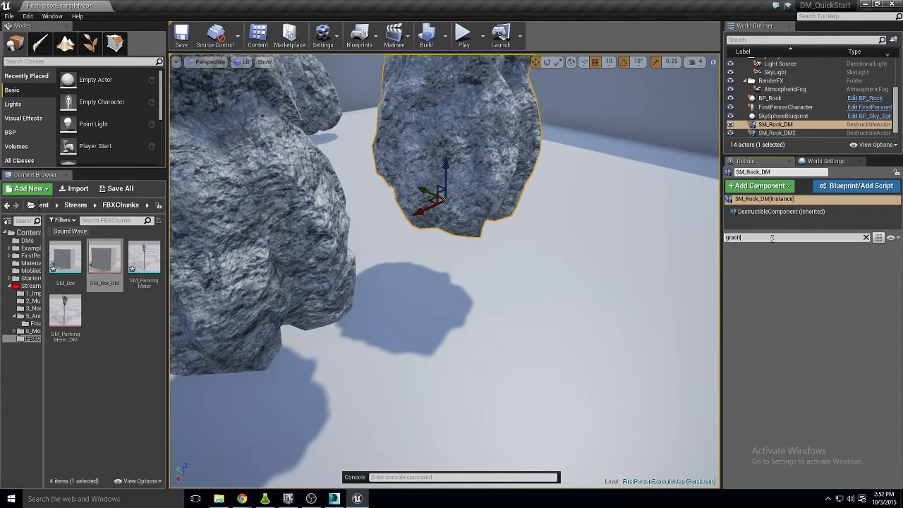
key("BackSpace")
key("BackSpace")
key("BackSpace")
type("vity")
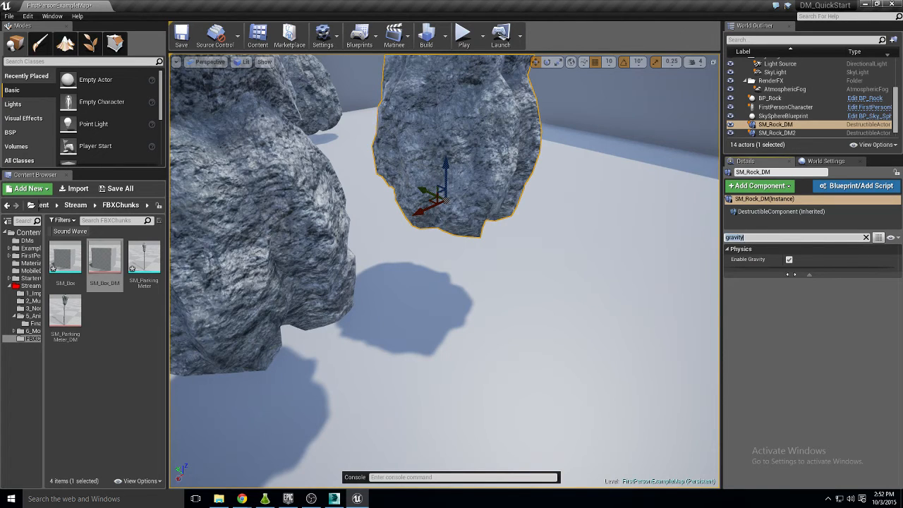
left_click(789, 259)
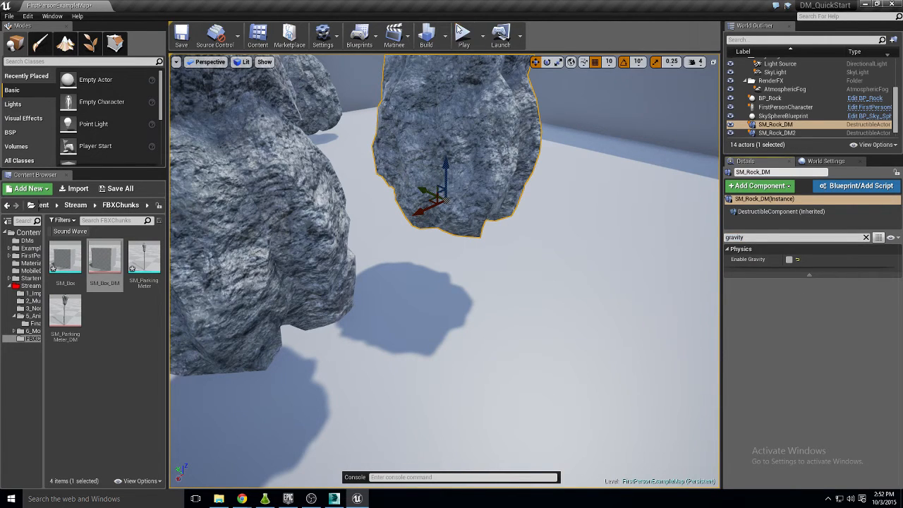
- Play the level, shoot the rocks to compare chunks with and without gravity, and end the play session
left_click(460, 34)
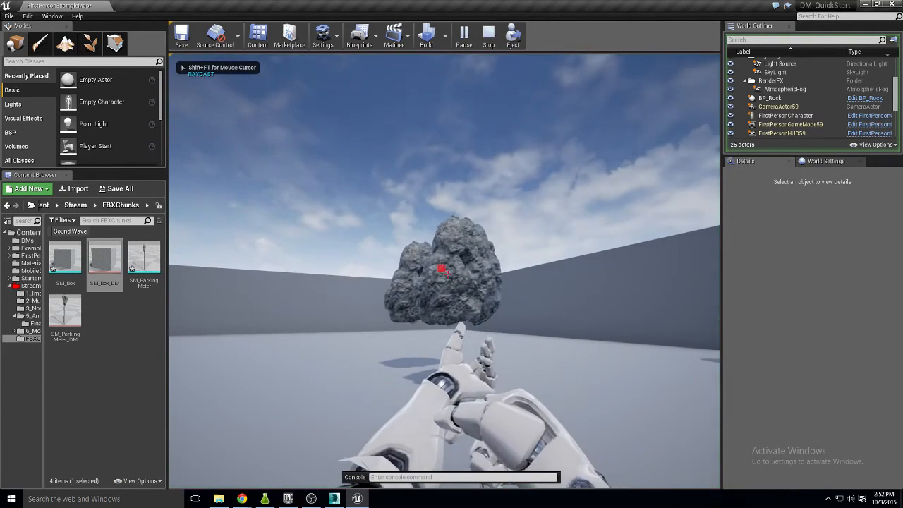
left_click(447, 273)
left_click(447, 273)
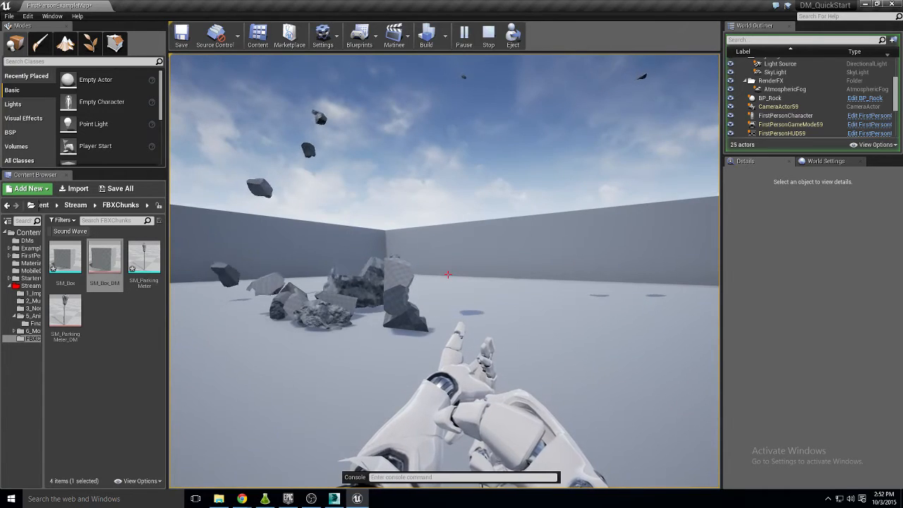
key("Escape")
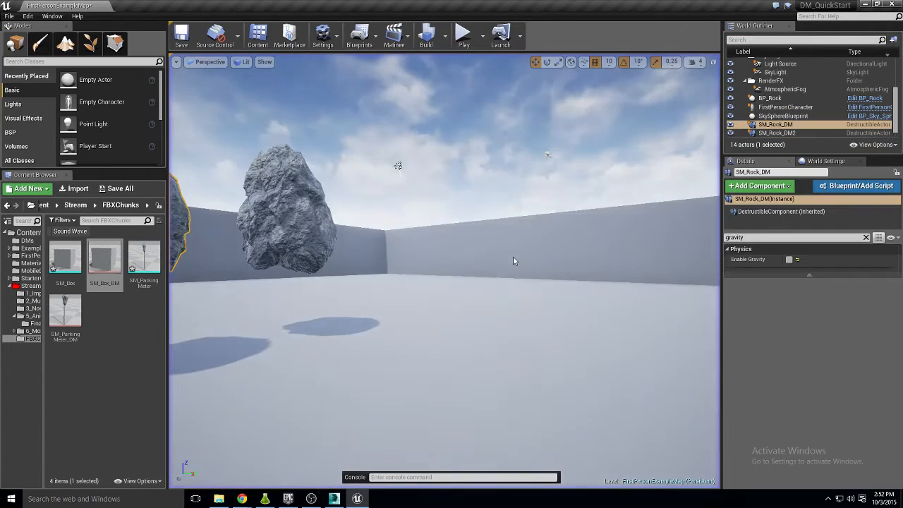
- Re-enable gravity on SM_Rock_DM and filter its properties by nav
left_click(789, 259)
left_click(772, 237)
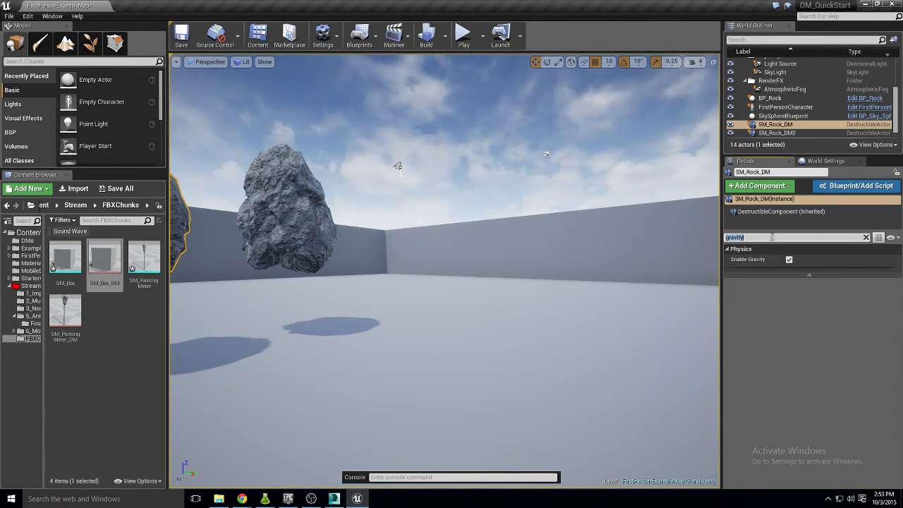
key("BackSpace")
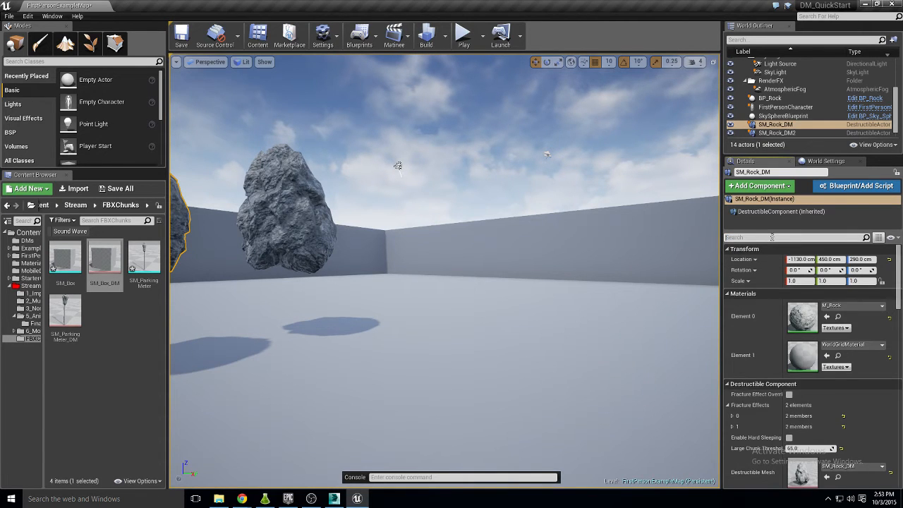
type("namesh")
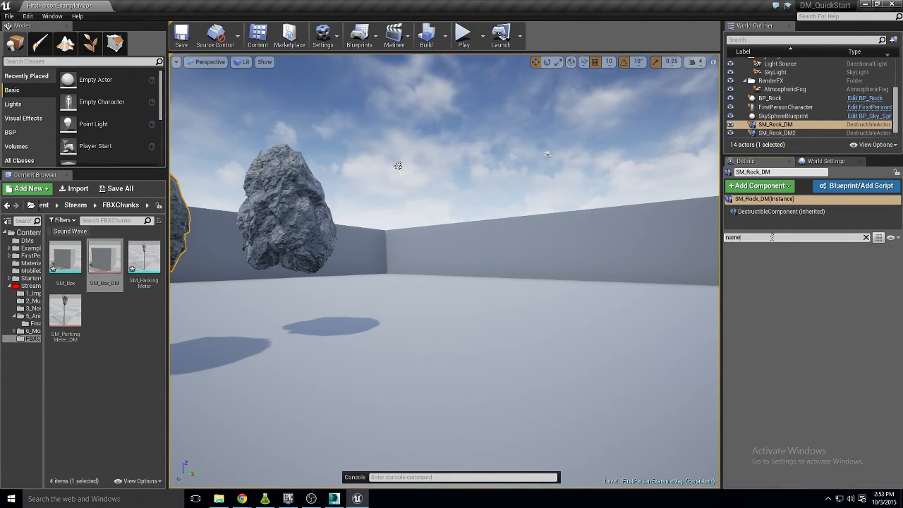
key("BackSpace")
key("BackSpace")
type("v")
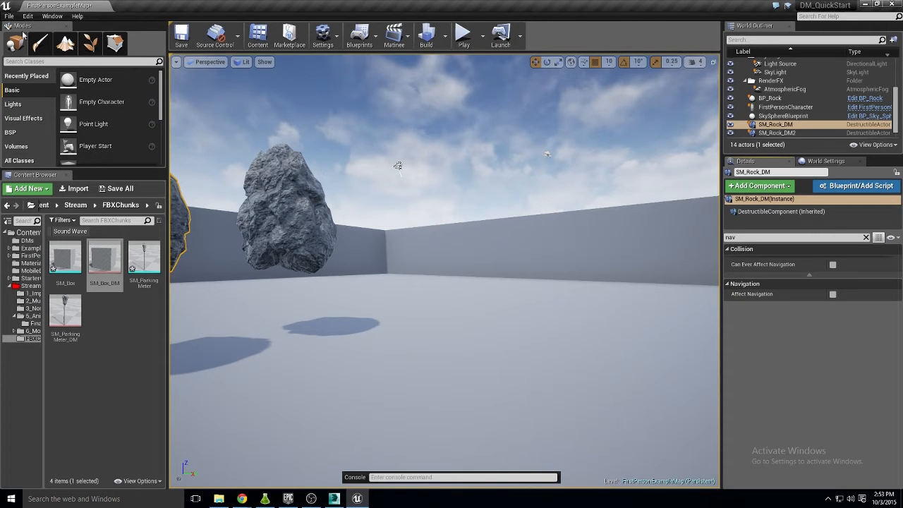
- Find the Nav Mesh Bounds Volume among the placeable actors and place one on the floor near the rocks
left_click(70, 61)
type("nv")
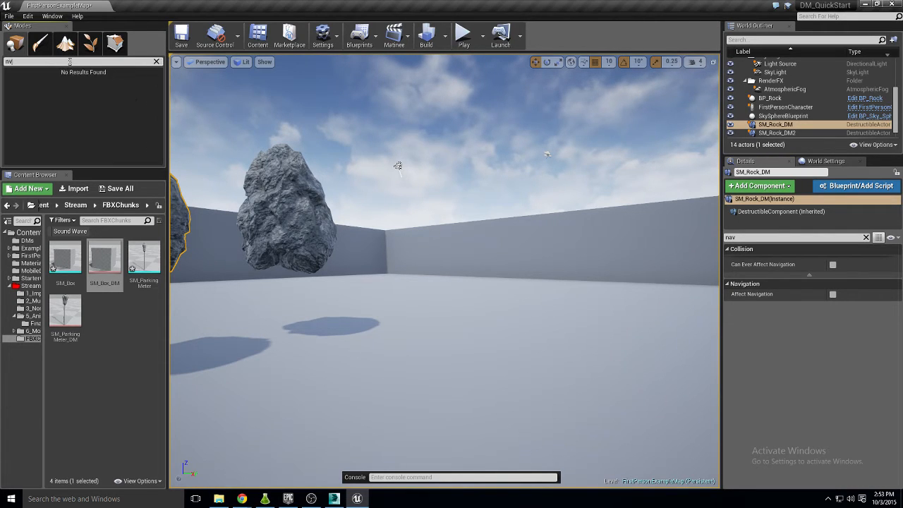
key("BackSpace")
type("av")
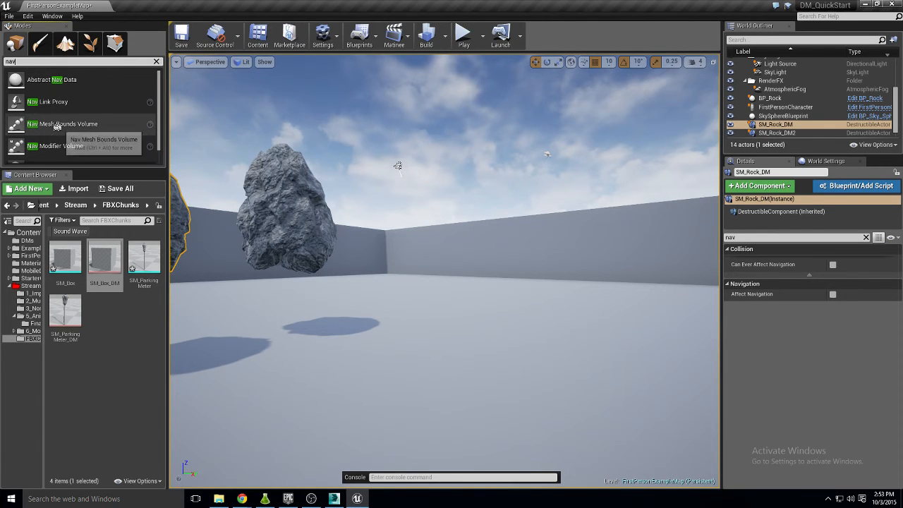
left_click_drag(57, 127, 534, 349)
- Scale up the Nav Mesh Bounds Volume uniformly so that it encloses both rocks and the surrounding floor
key("f")
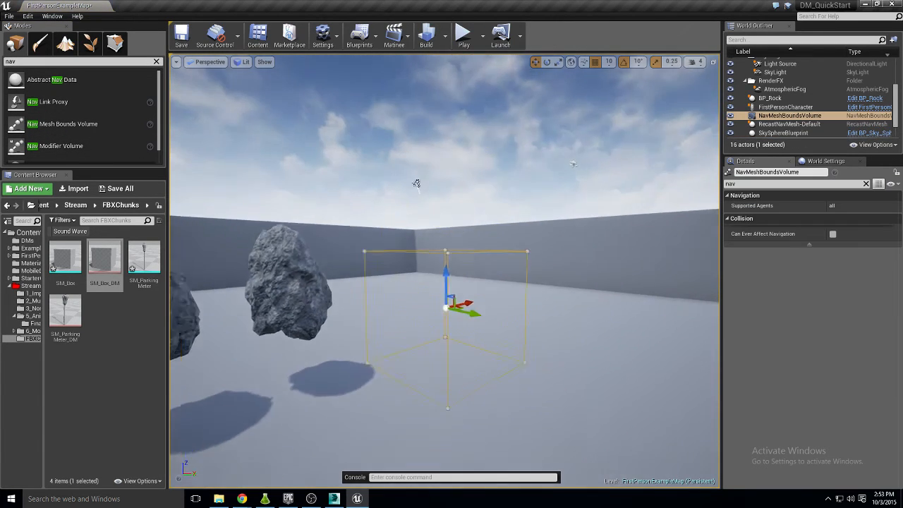
key("e")
key("r")
left_click_drag(482, 283, 536, 254)
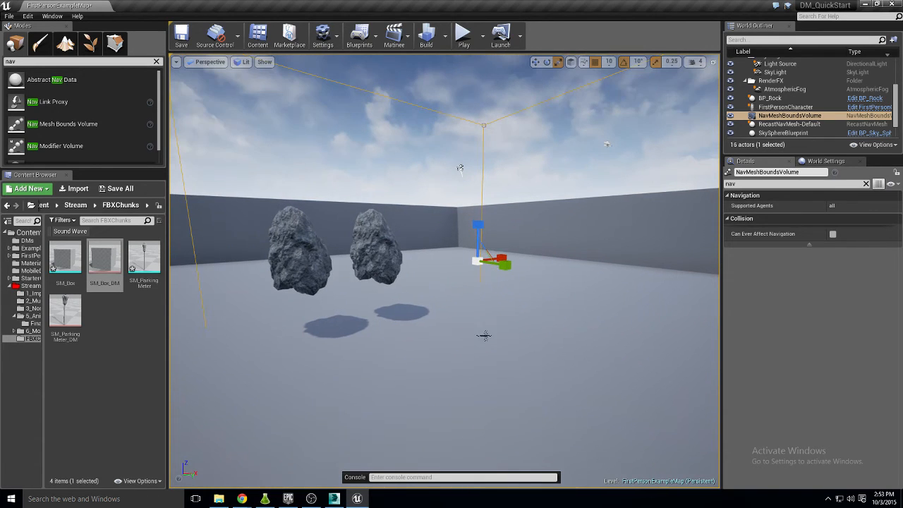
- Switch Can Ever Affect Navigation on and off for the SM_Rock_DM2 actor
right_click(454, 342)
left_click(361, 271)
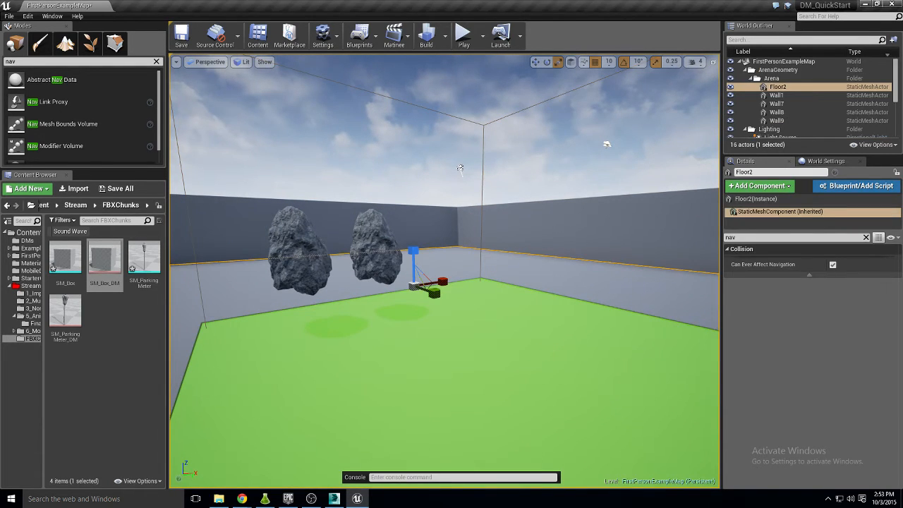
left_click(833, 265)
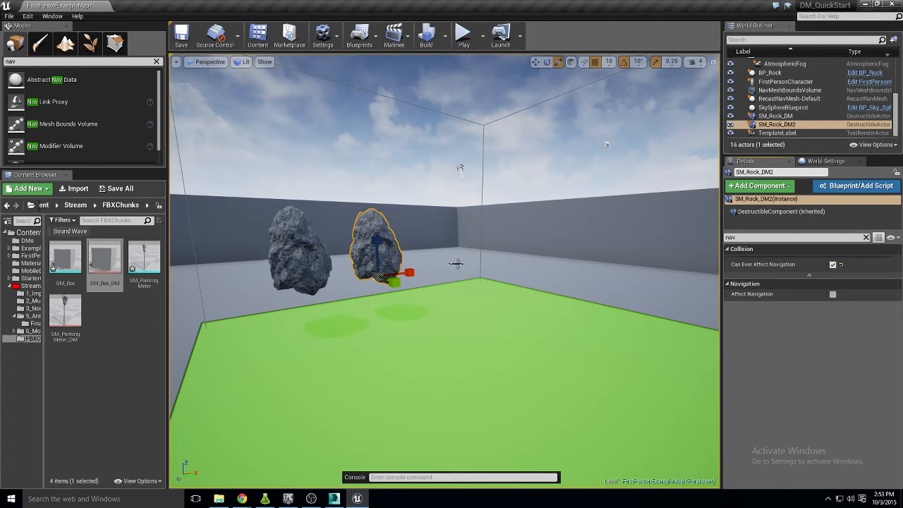
- Lower the SM_Rock_DM2 rock to the floor and briefly play-test the level
left_click_drag(376, 240, 380, 283)
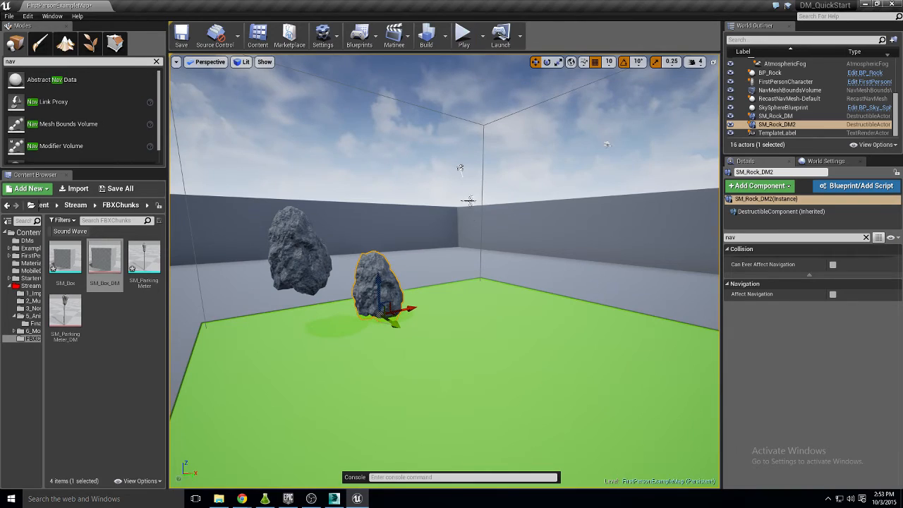
left_click(464, 35)
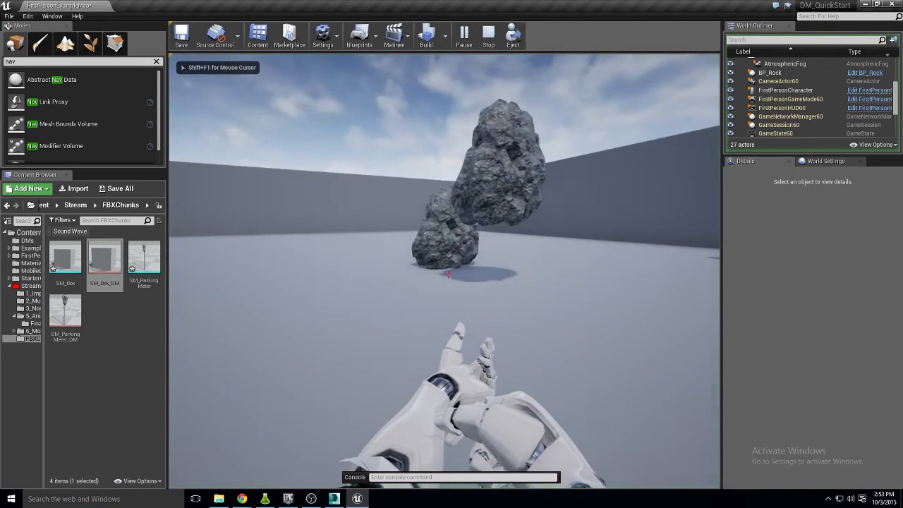
key("Escape")
- Enable Can Ever Affect Navigation and Affect Navigation on SM_Rock_DM2 and raise the rock slightly above the floor
right_click_drag(645, 239, 600, 244)
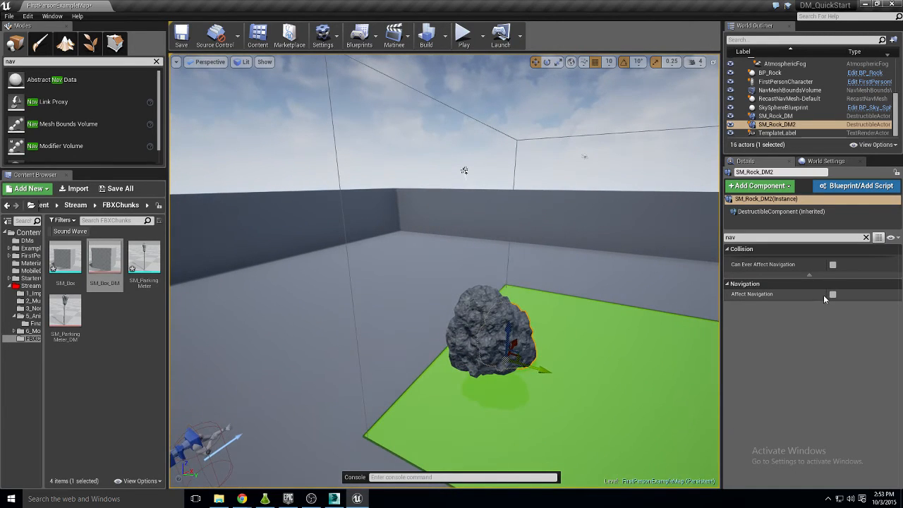
left_click(833, 264)
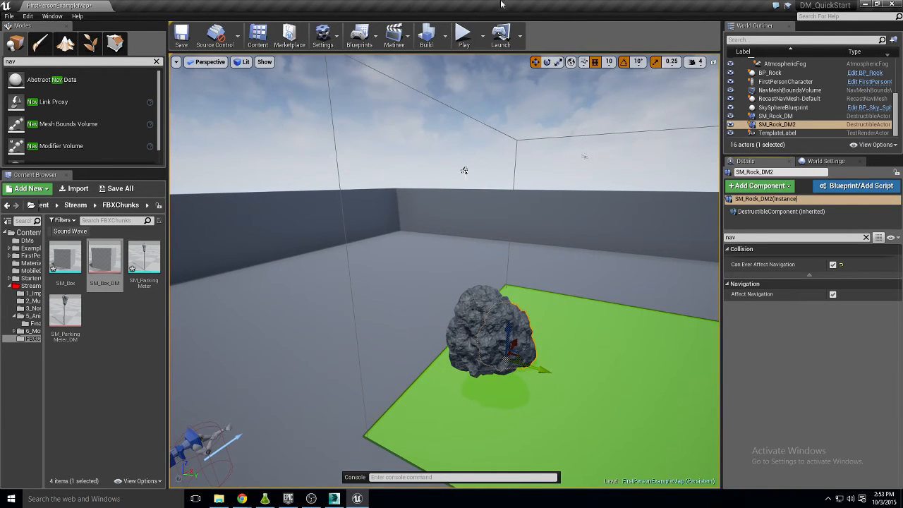
right_click_drag(479, 99, 514, 134)
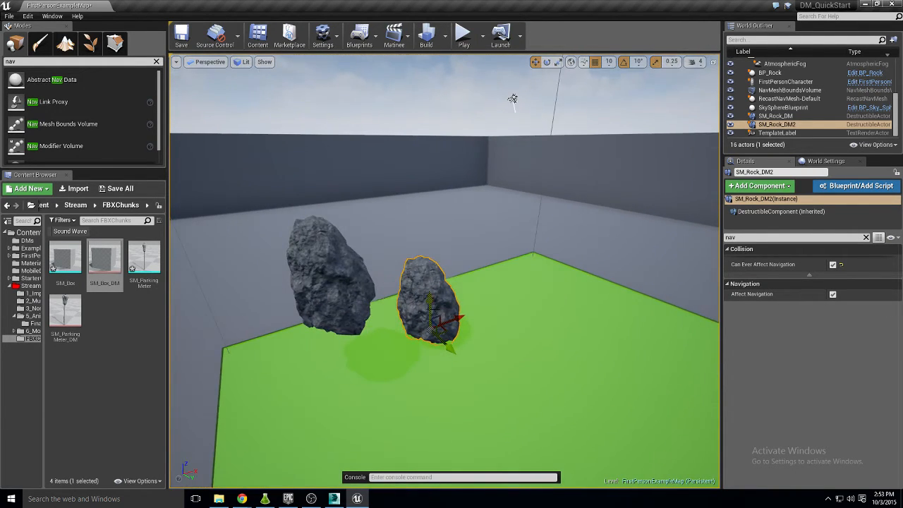
left_click_drag(441, 303, 443, 287)
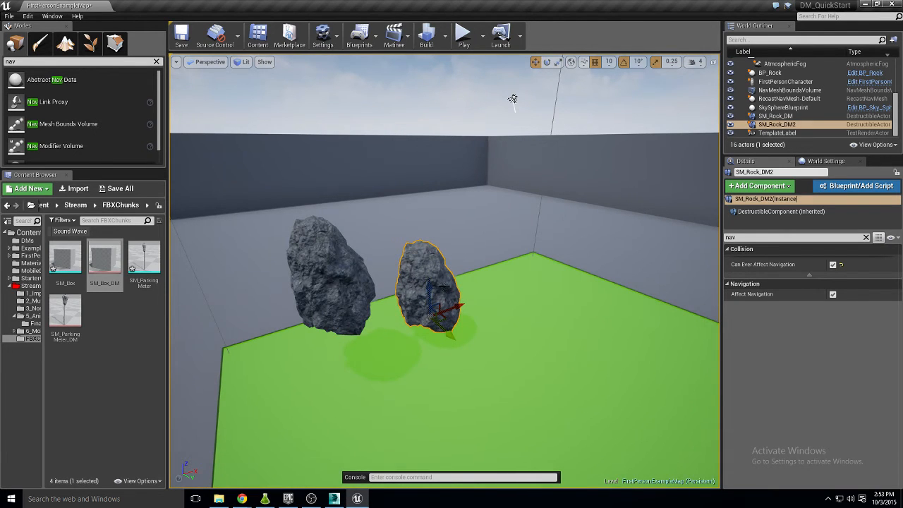
- Toggle the navigation mesh display off and on, and play-test the level with the raised rock
key("p")
key("p")
left_click(462, 33)
left_click(448, 275)
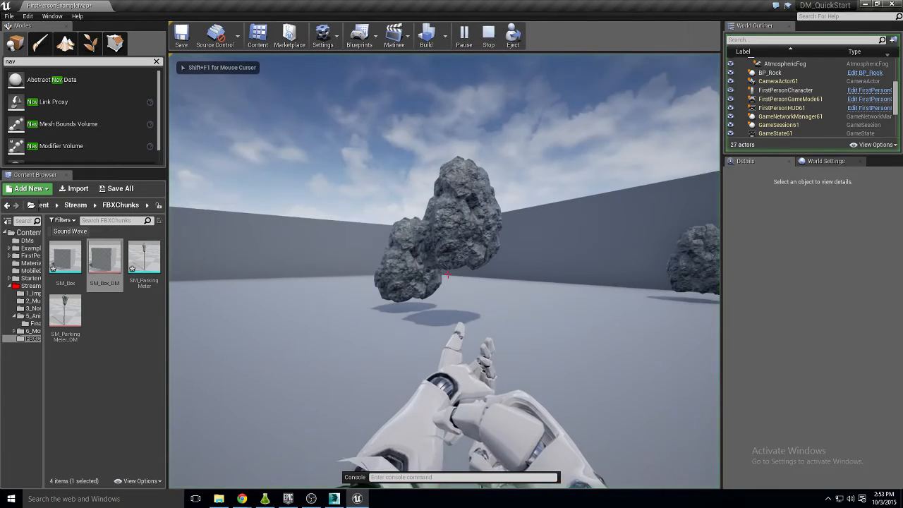
key("Escape")
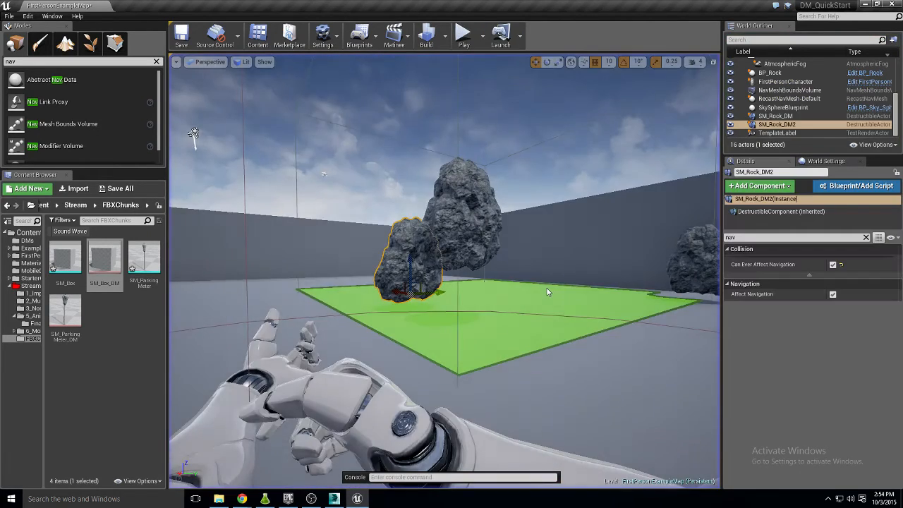
- Lower the SM_Rock_DM rock closer to the floor inside the navigation volume
right_click_drag(499, 321, 536, 324)
key("w")
right_click_drag(618, 350, 660, 350)
left_click(210, 216)
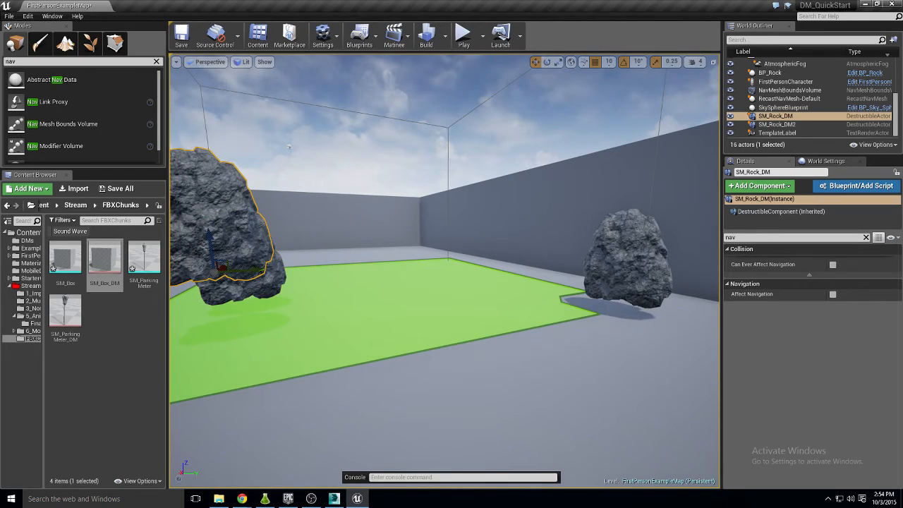
left_click_drag(211, 247, 214, 269)
right_click_drag(455, 374, 383, 398)
key("e")
left_click(533, 257)
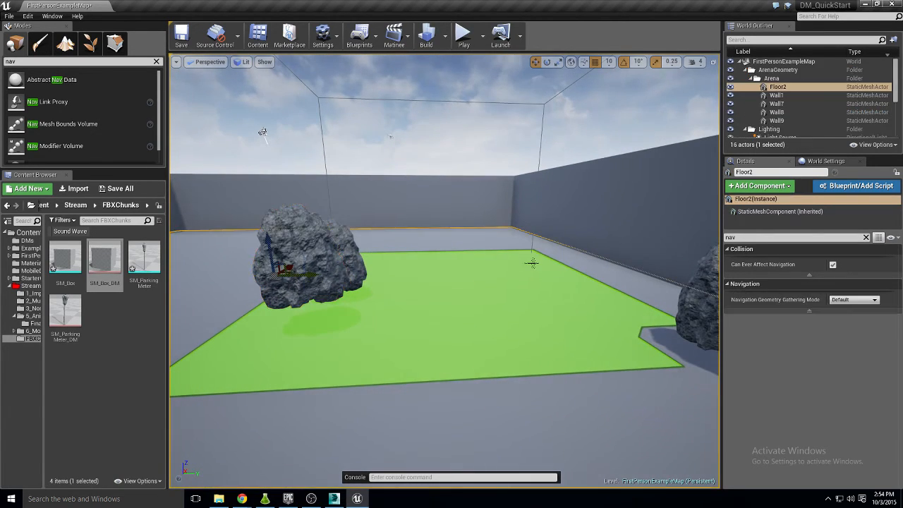
key("Delete")
key("ctrl+z")
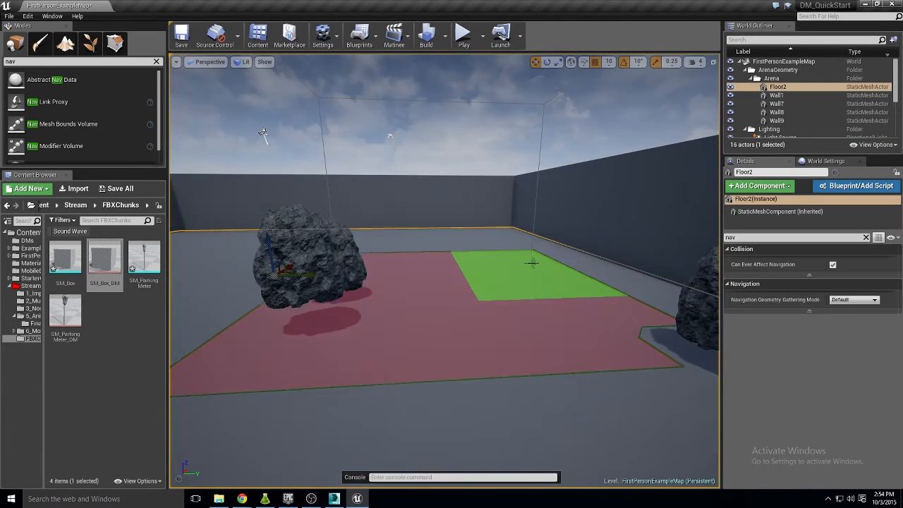
- Delete the navigation mesh bounds volume from the level
left_click(538, 166)
key("Delete")
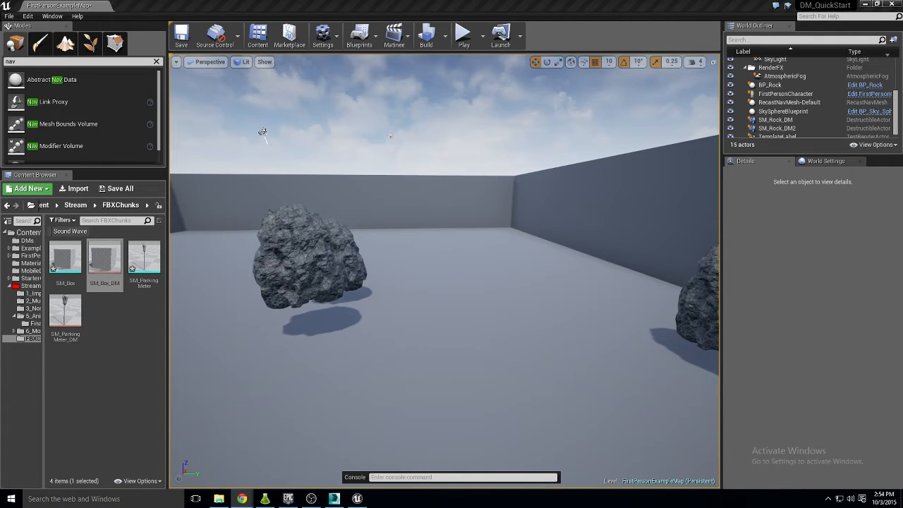
- Switch to PhysX Lab, look through its fracture modes, and close it without saving the project
left_click(266, 499)
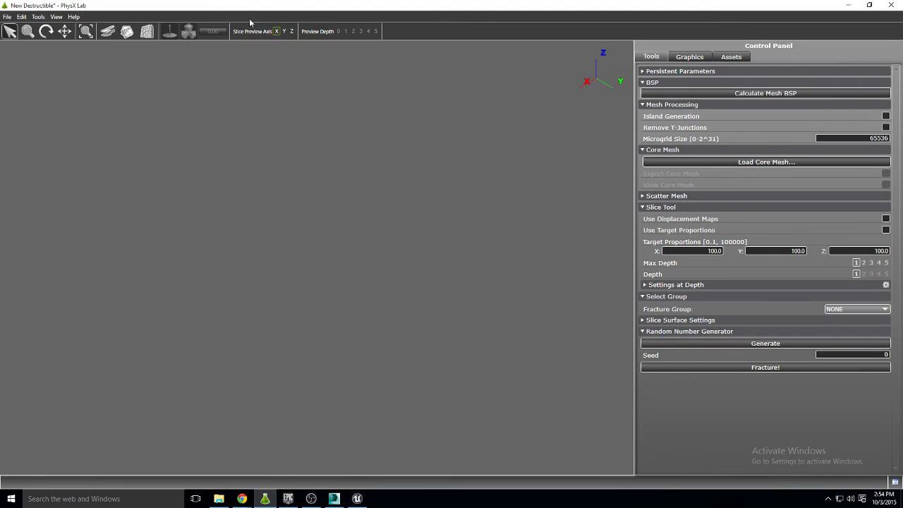
left_click(127, 32)
left_click(108, 32)
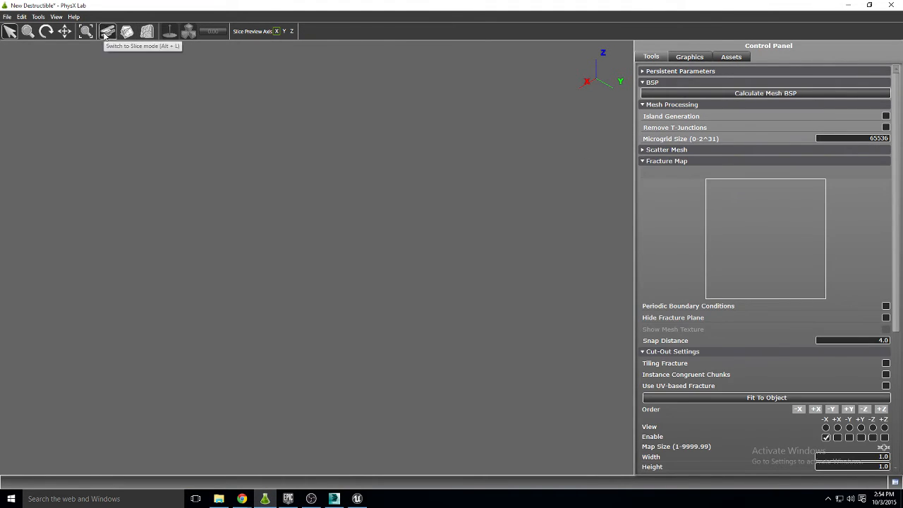
left_click(106, 33)
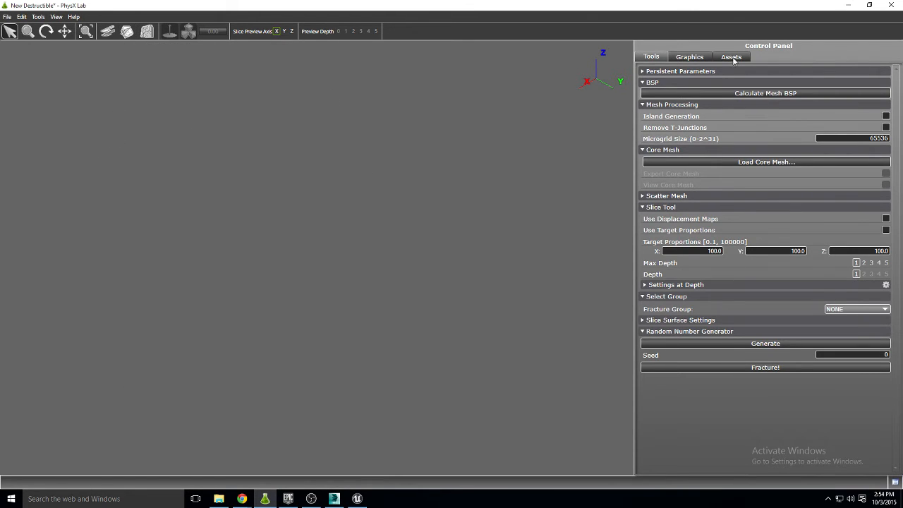
left_click(891, 5)
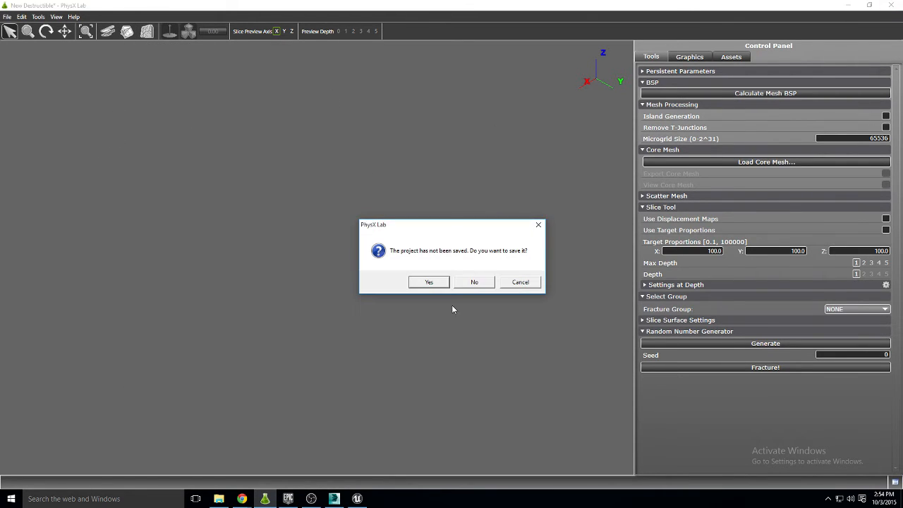
left_click(477, 281)
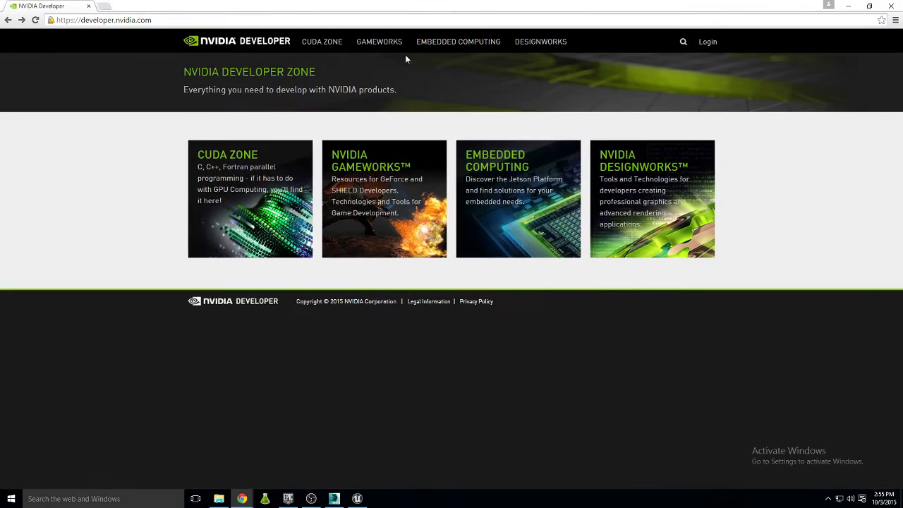
- In Chrome, open the PhysX SDK page of the NVIDIA GameWorks site and look over its download options
left_click(394, 41)
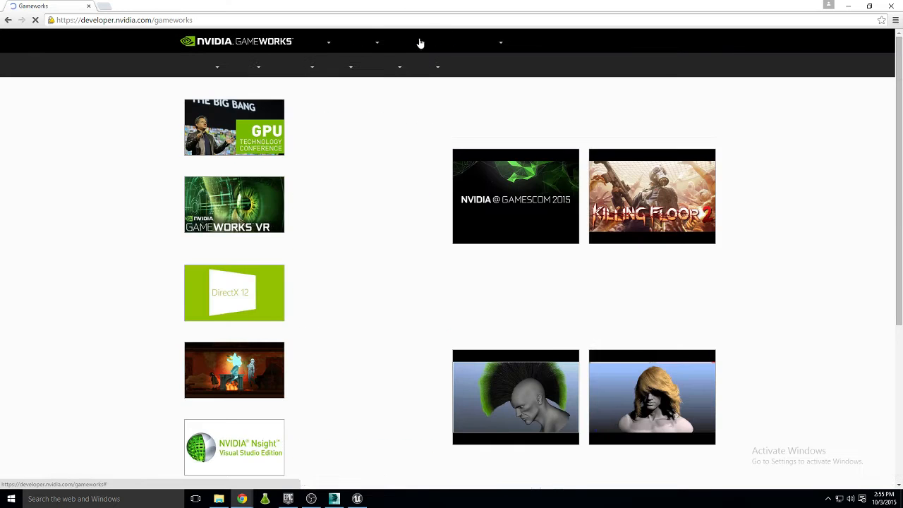
scroll(310, 250, "down", 3)
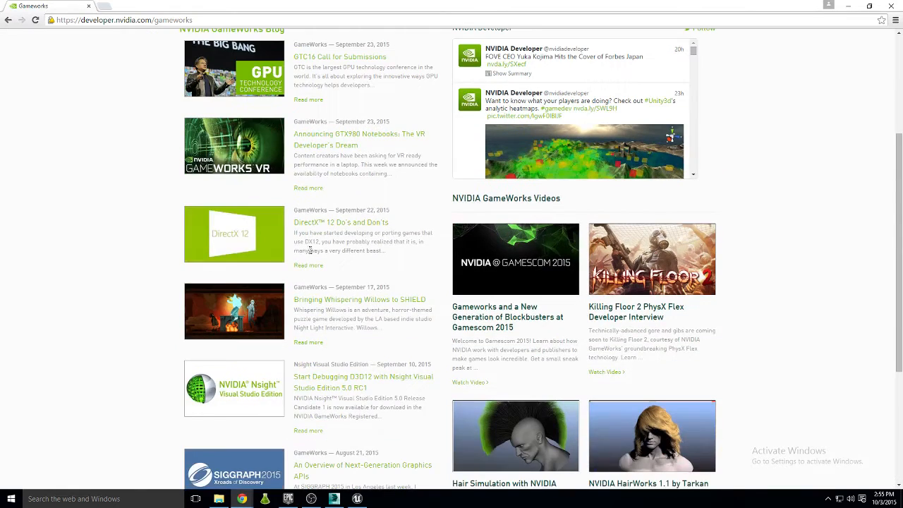
scroll(321, 89, "up", 3)
left_click(254, 66)
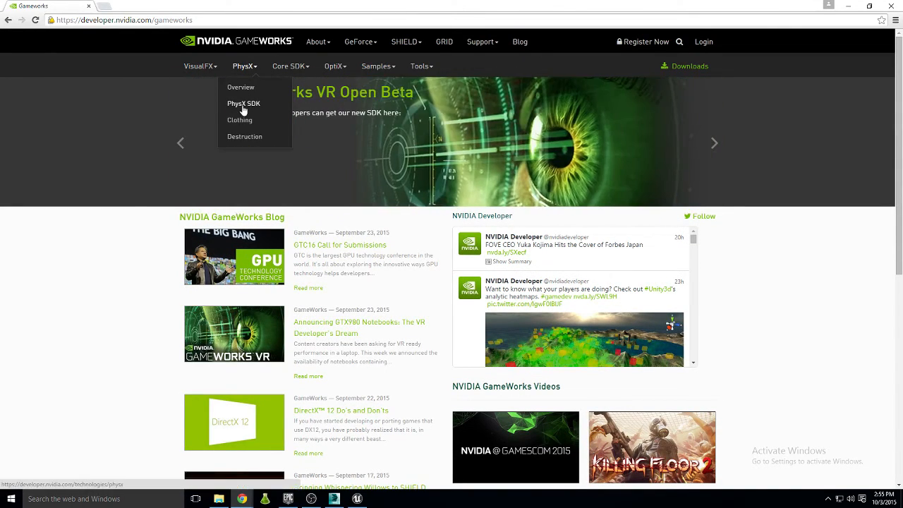
left_click(242, 106)
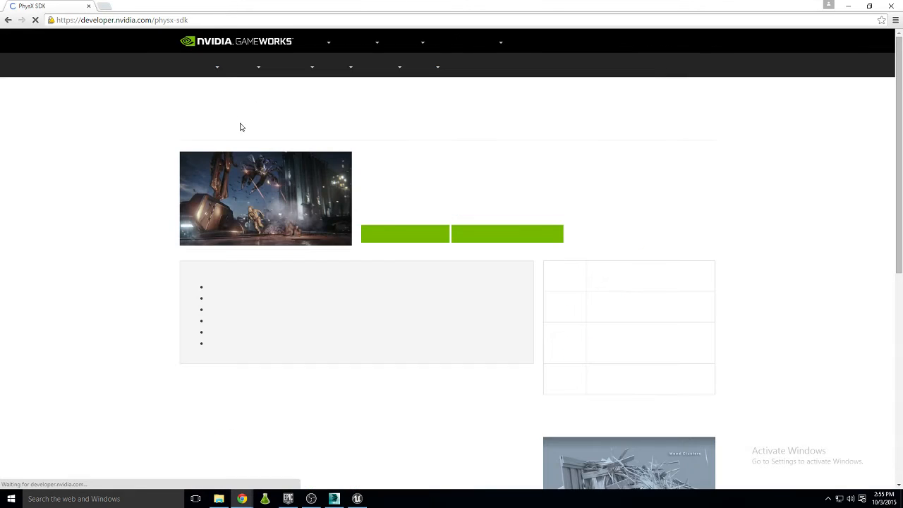
scroll(369, 188, "down", 1)
scroll(363, 198, "up", 1)
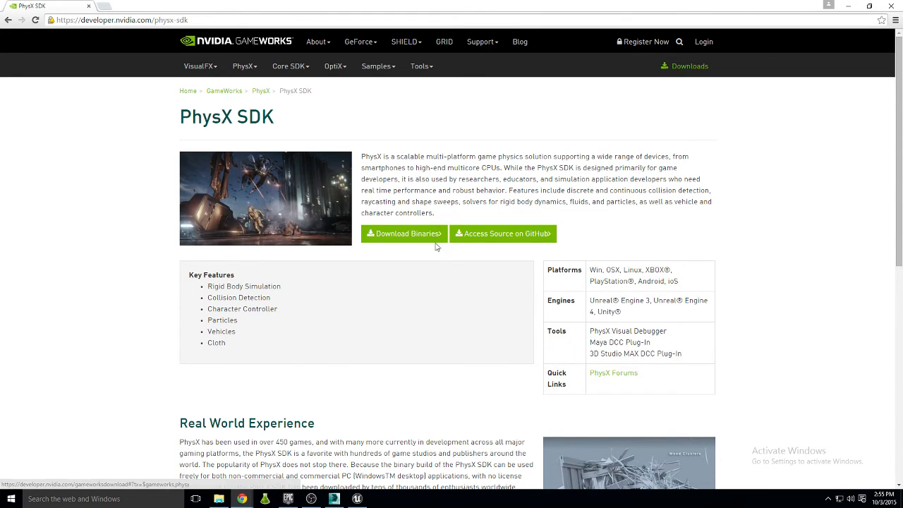
scroll(437, 244, "down", 4)
scroll(490, 212, "up", 4)
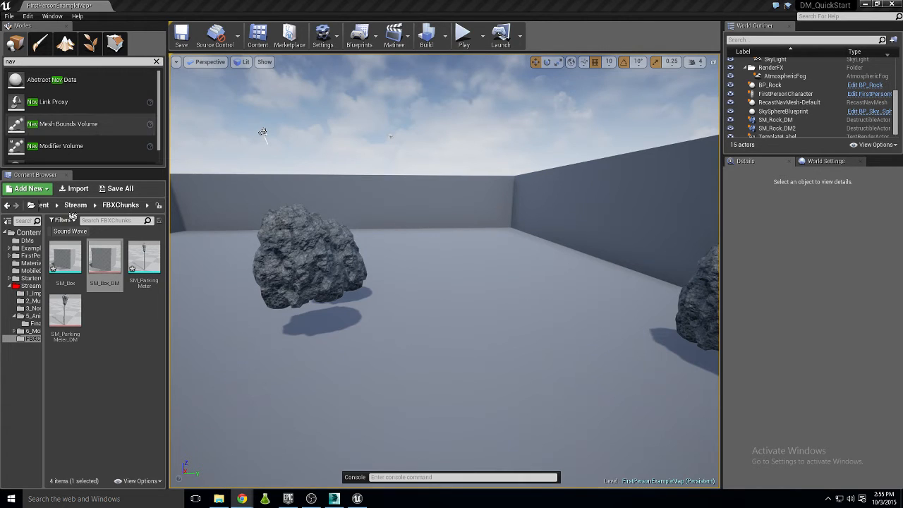
- Open the SM_Box_DM destructible mesh in Unreal Editor, preview its chunks at Preview Depth 1, and show its destructible settings
left_click(103, 258)
double_click(103, 258)
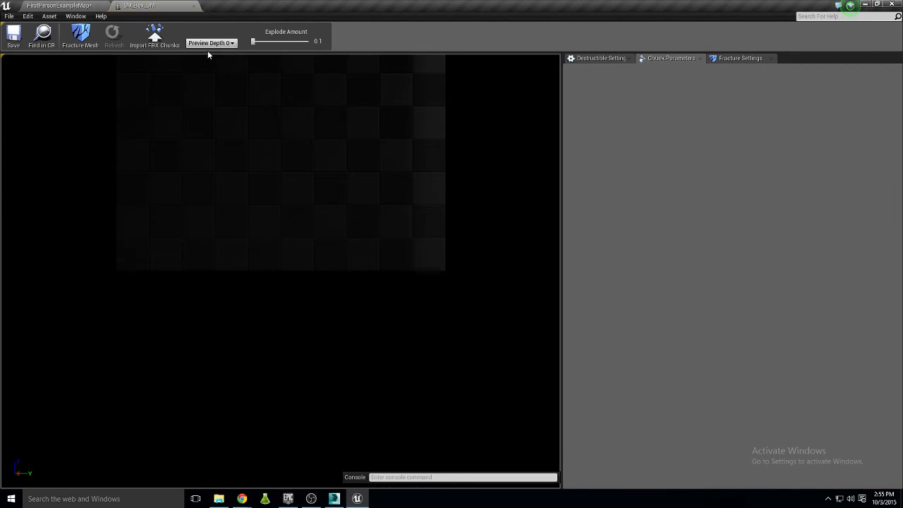
left_click(209, 43)
left_click(208, 60)
right_click_drag(212, 106, 247, 73)
left_click(212, 43)
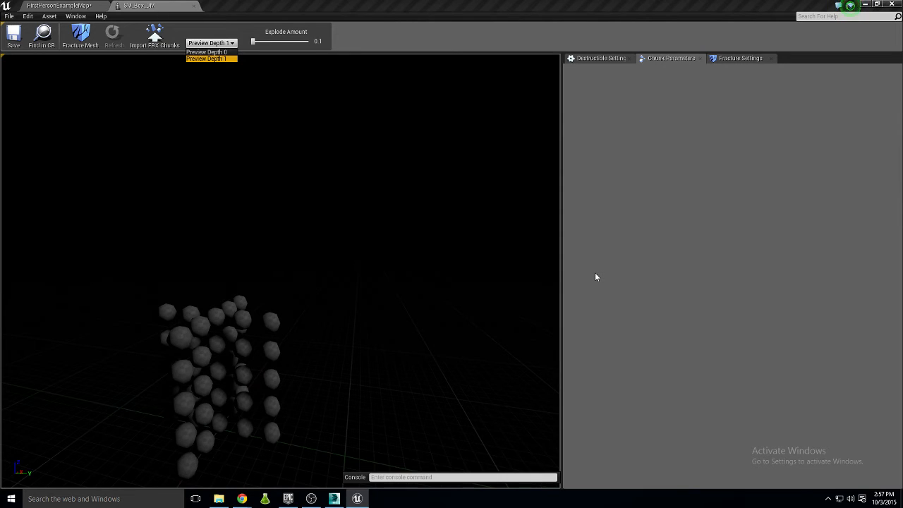
left_click(582, 57)
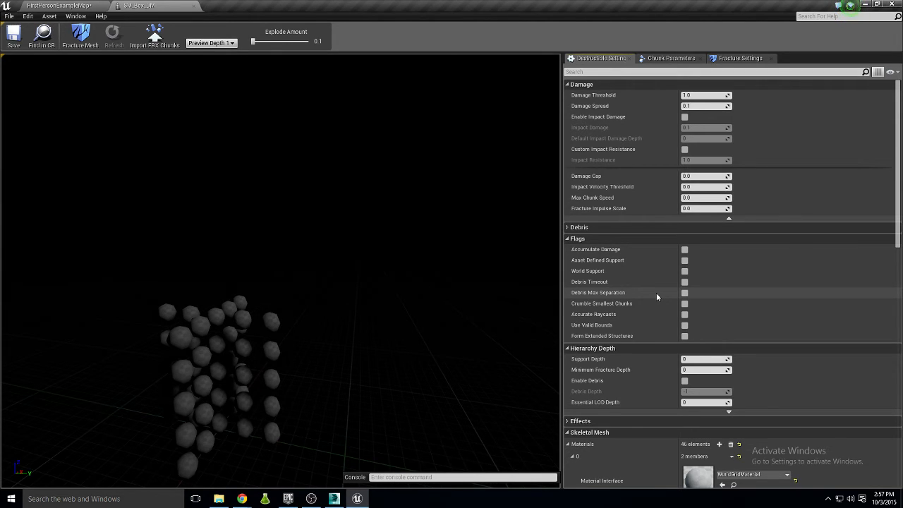
- Return to the level map and stretch the SM_Rock_DM rock non-uniformly to make it much wider
left_click(34, 6)
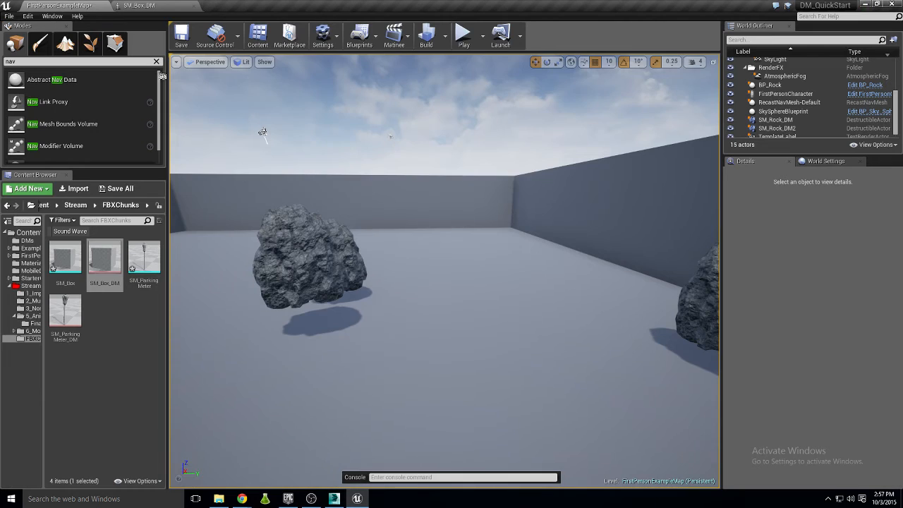
right_click_drag(385, 281, 315, 319)
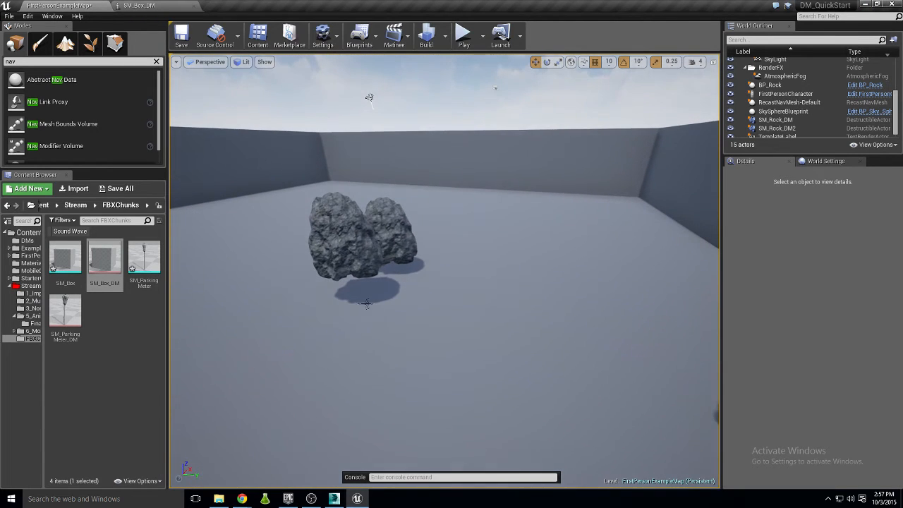
left_click(367, 261)
key("e")
key("r")
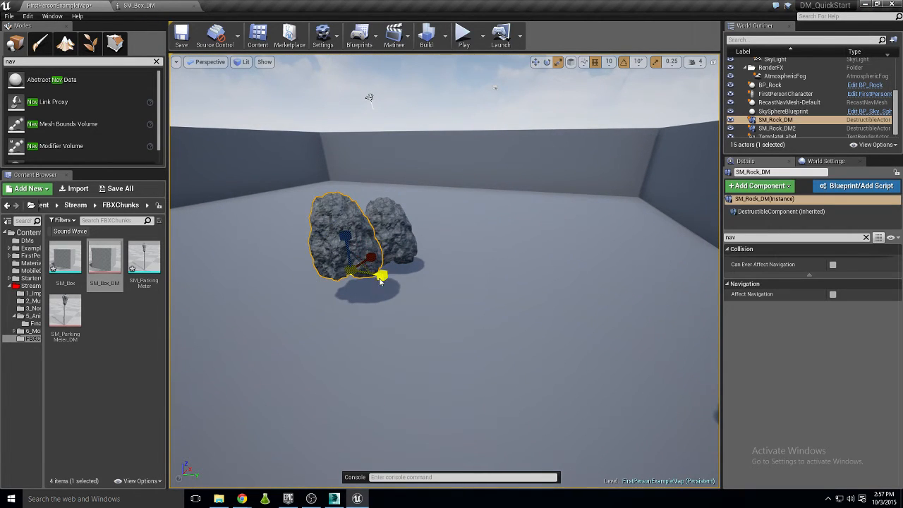
left_click_drag(381, 279, 451, 296)
key("ctrl+z")
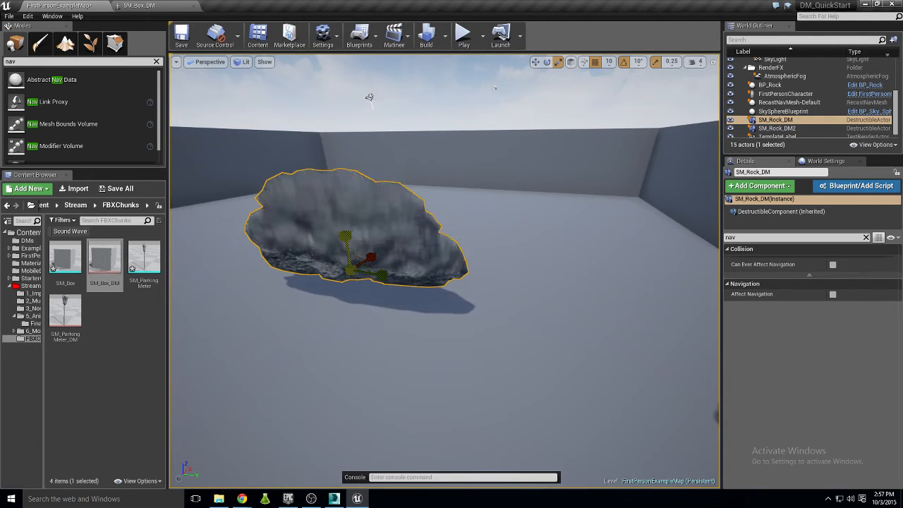
- Play the level and run the console command "pxvis collision" to visualize the collision shapes
left_click(463, 36)
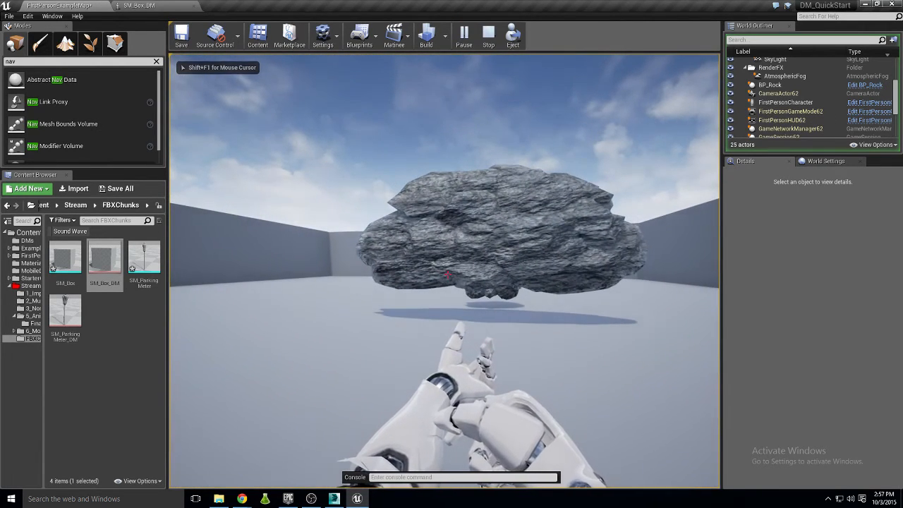
key("shift+F1")
type("pxvis collision")
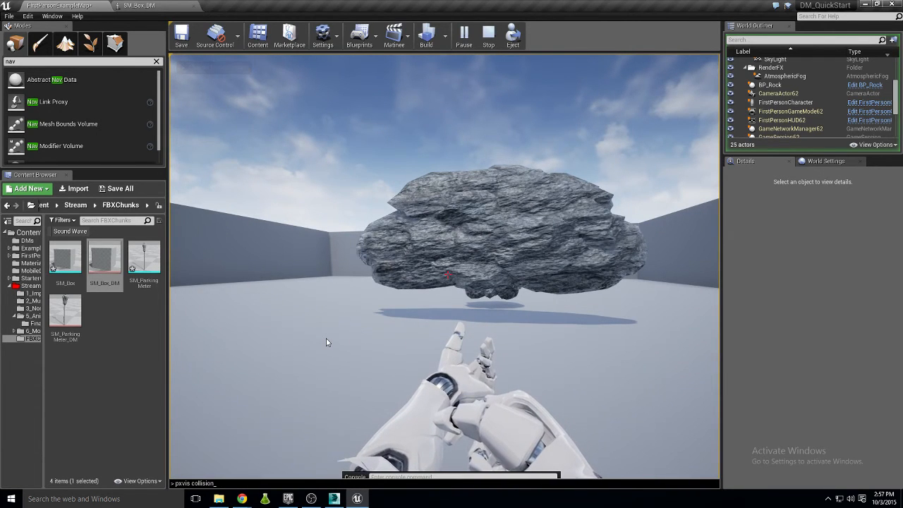
key("Return")
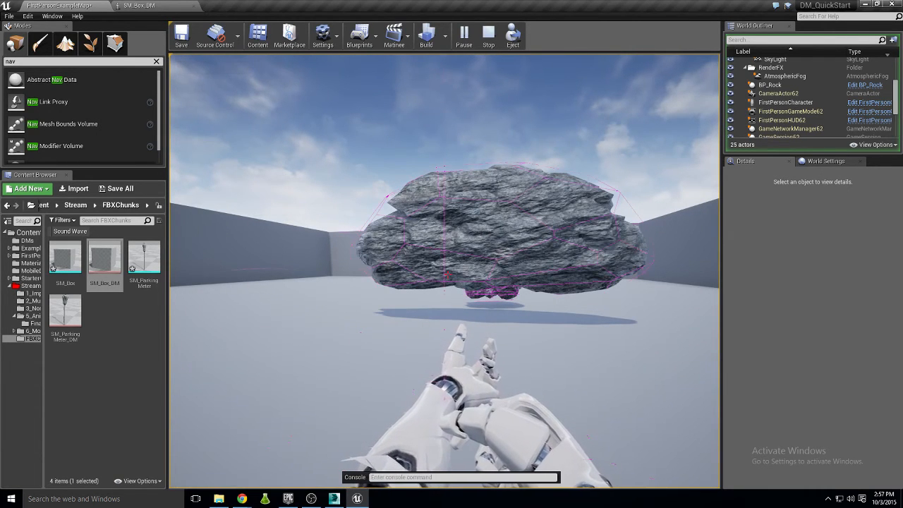
- Shoot the stretched rock to fracture it and walk around the pieces to examine their collision outlines
left_click(445, 271)
key("w")
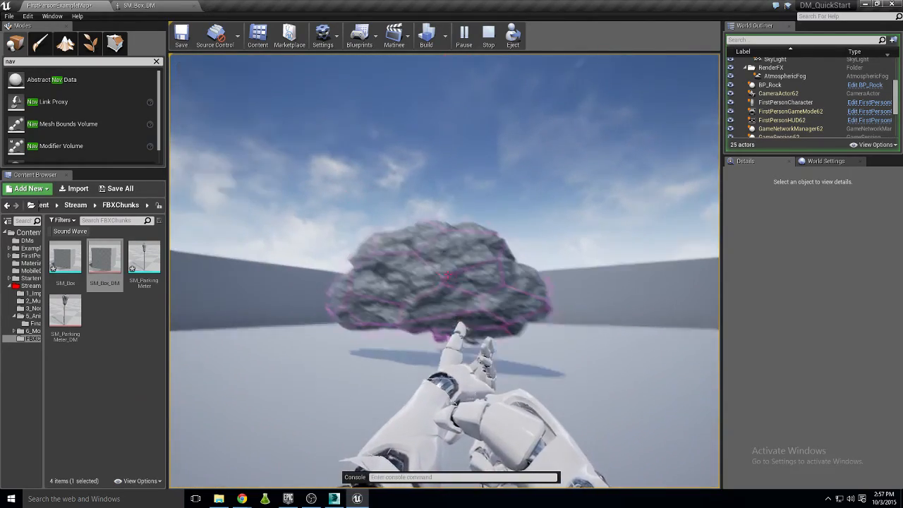
left_click(447, 274)
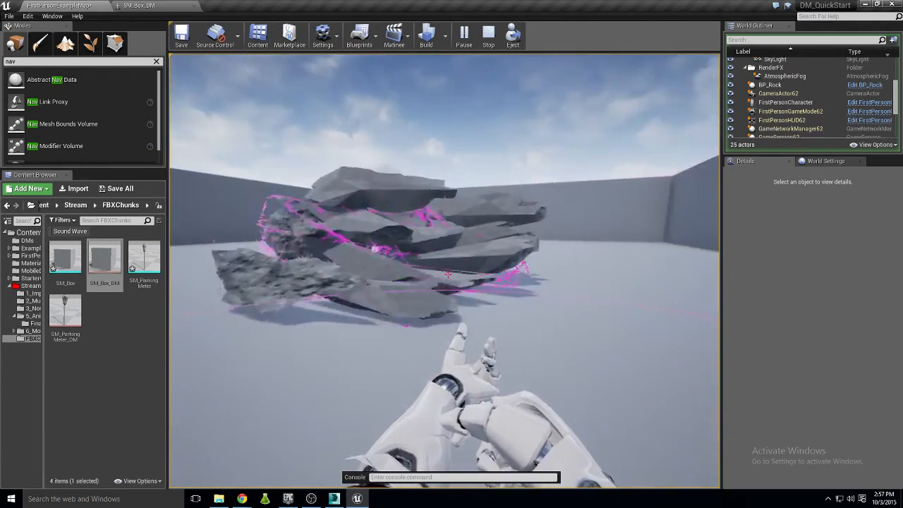
key("d")
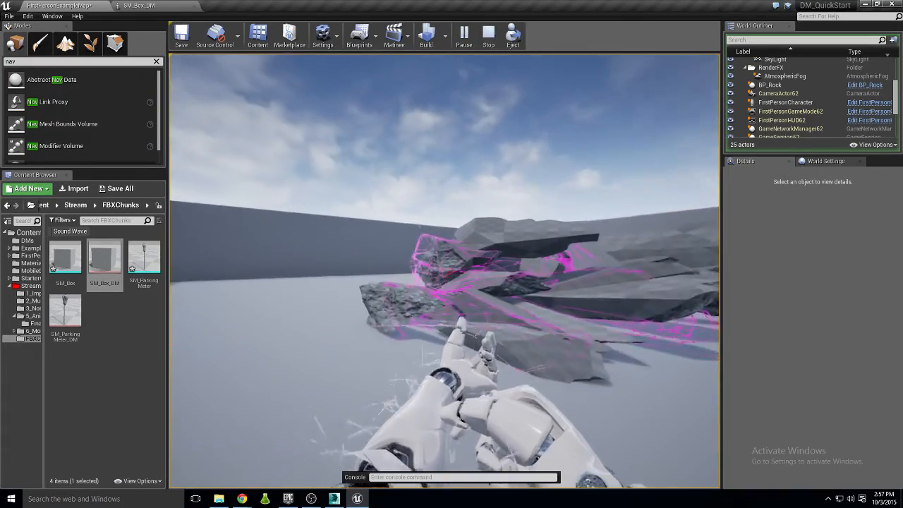
key("w")
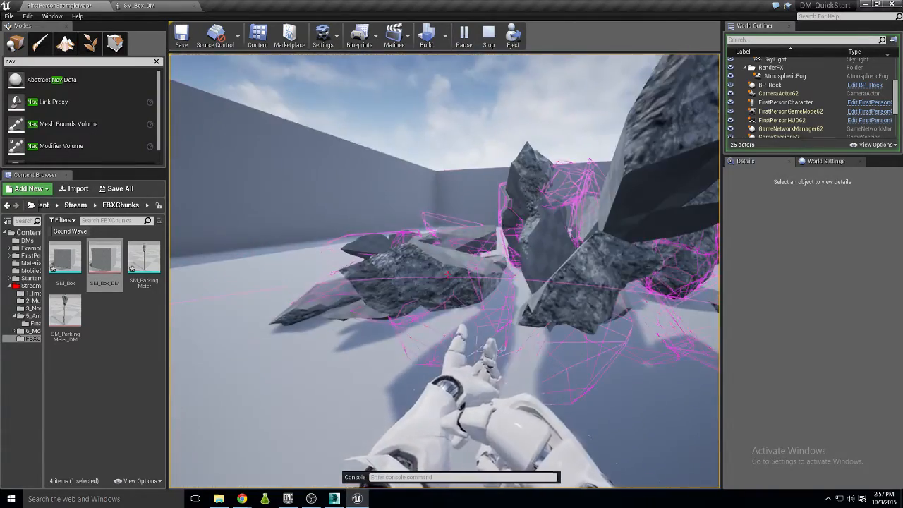
key("s")
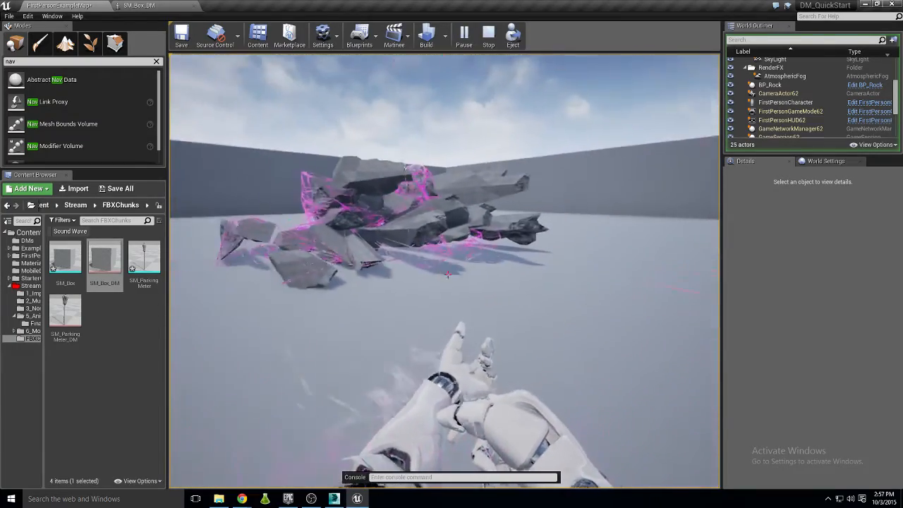
key("w")
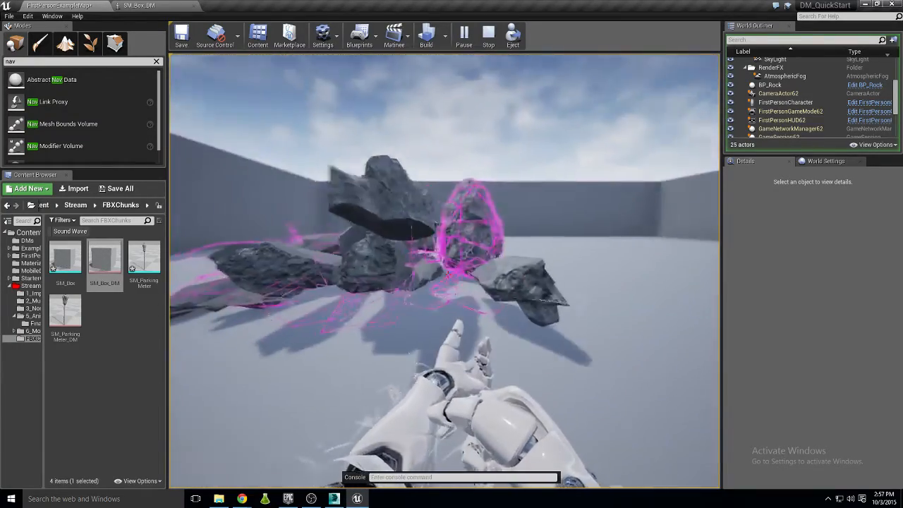
key("w")
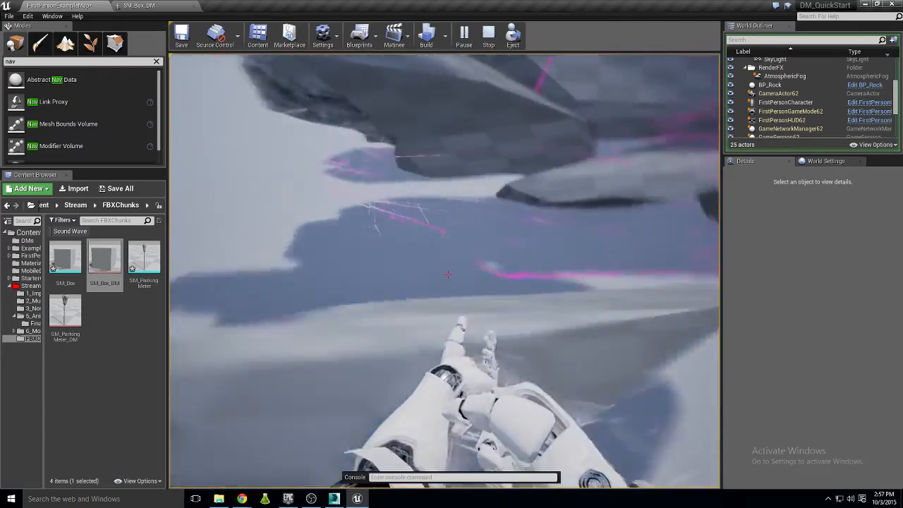
key("s")
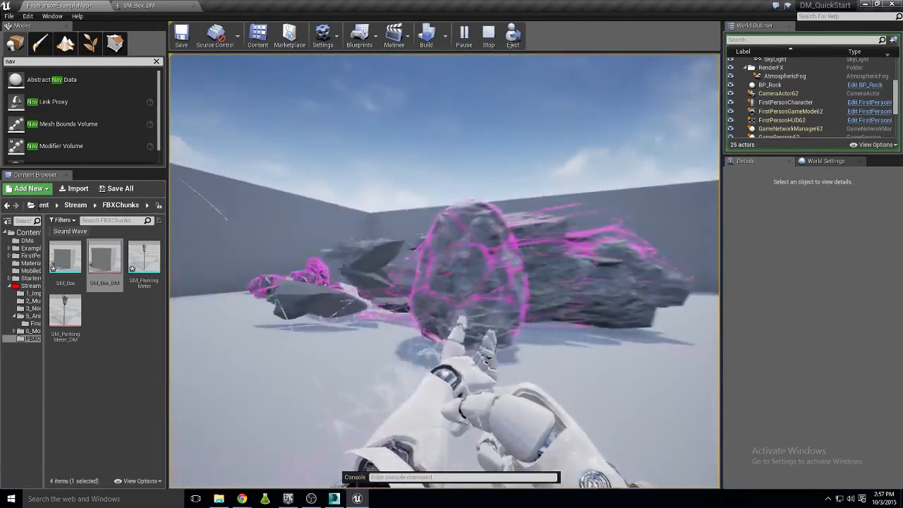
- Break the remaining large rock pieces, compare the chunks' collision shapes with their meshes, and stop the play session
left_click(447, 275)
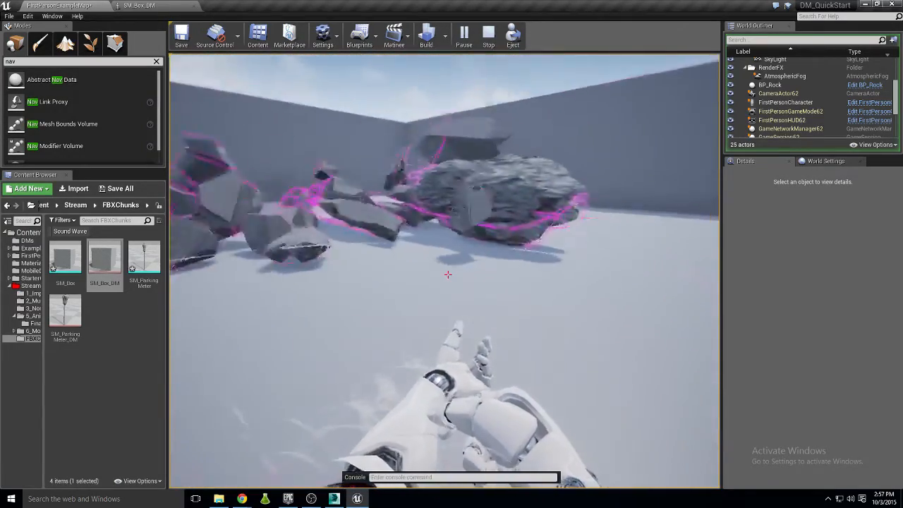
key("w")
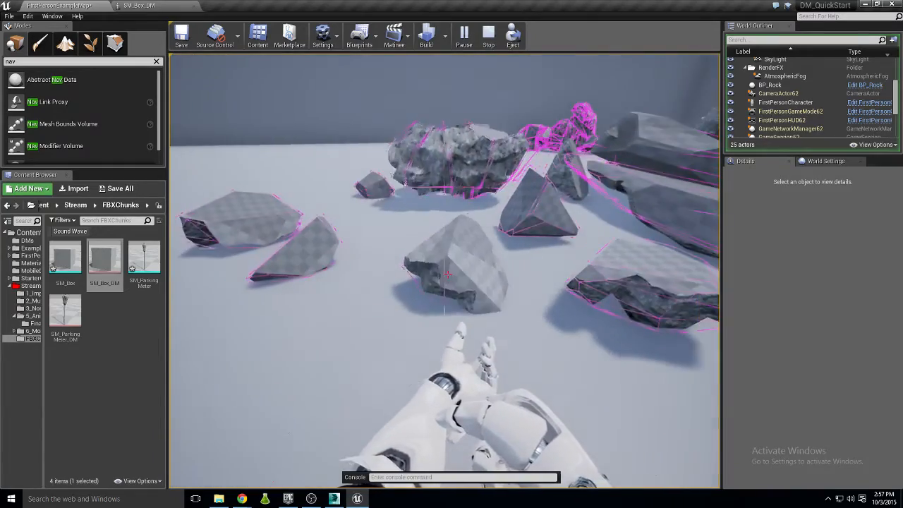
key("s")
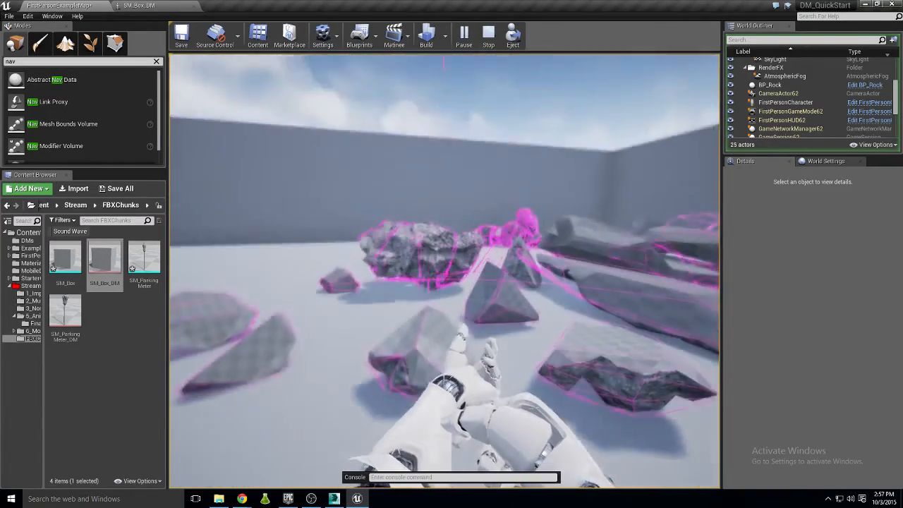
key("w")
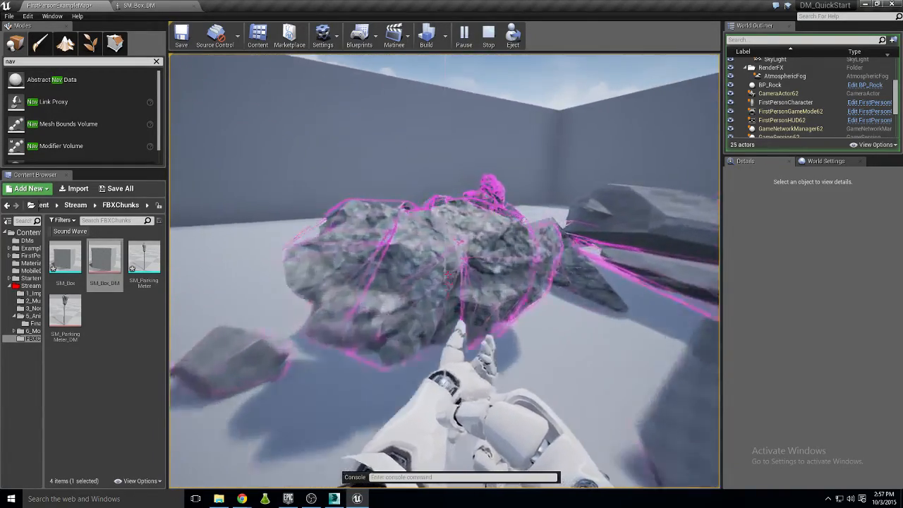
left_click(447, 274)
key("s")
key("d")
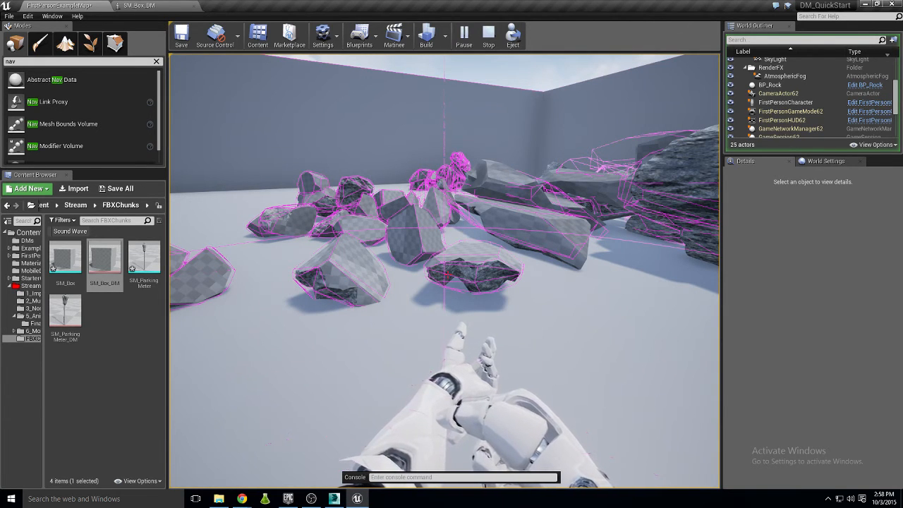
key("Escape")
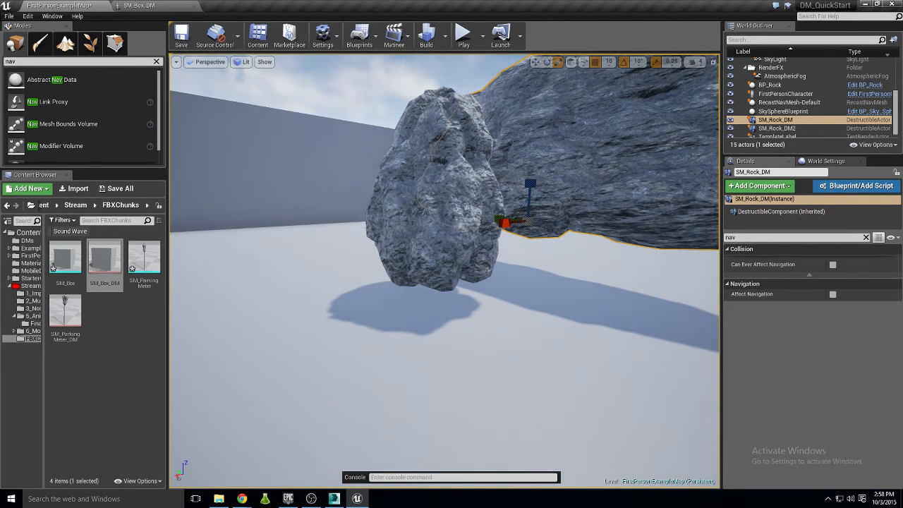
- Delete the SM_Rock_DM and SM_Rock_DM2 rocks from the level and select the DM_Anim_Test asset in the 5_AnimatedDM/Final folder
right_click_drag(581, 326, 561, 346)
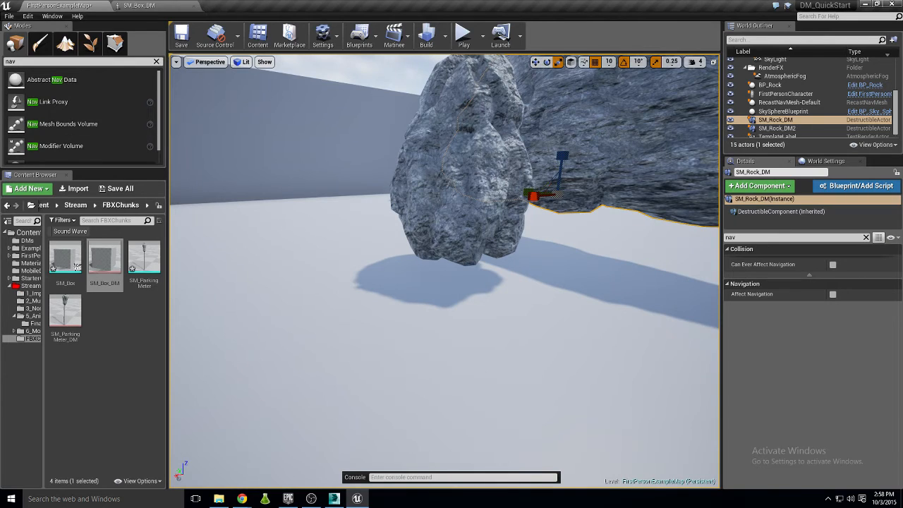
left_click(29, 318)
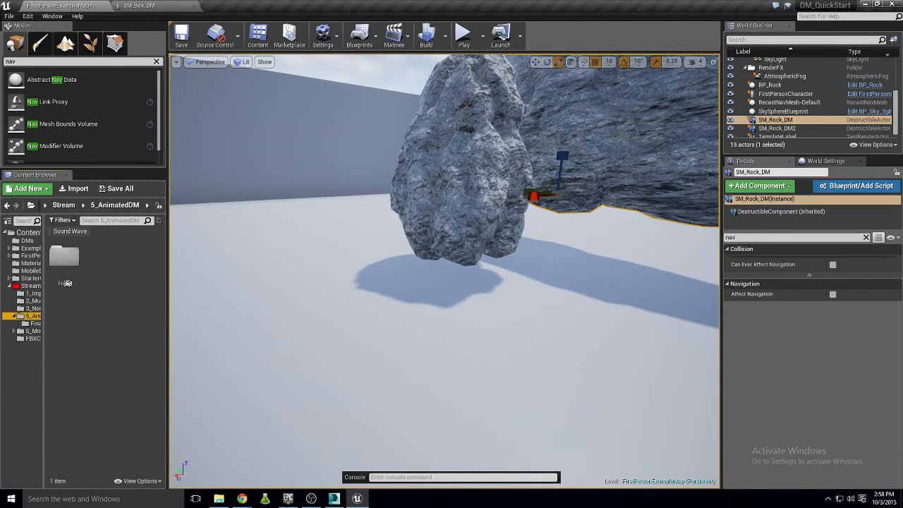
left_click(70, 249)
left_click(444, 240)
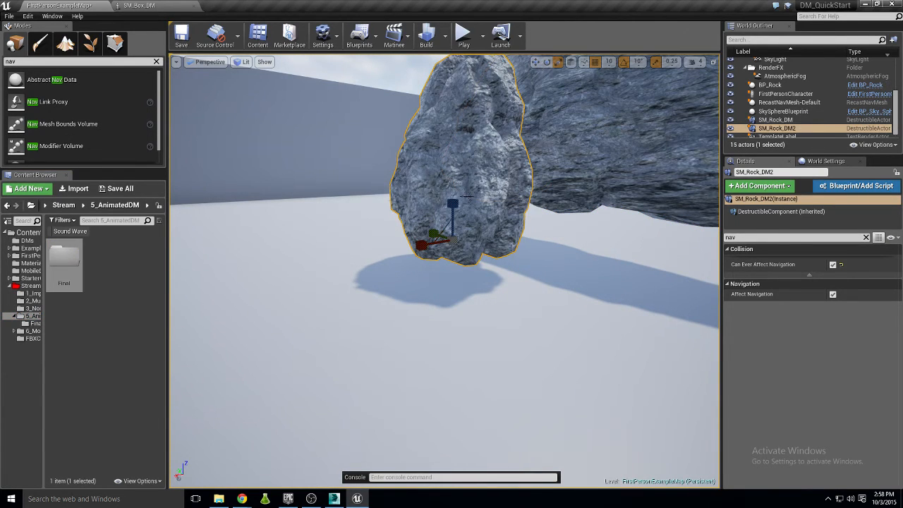
key("Delete")
left_click(527, 196)
key("Delete")
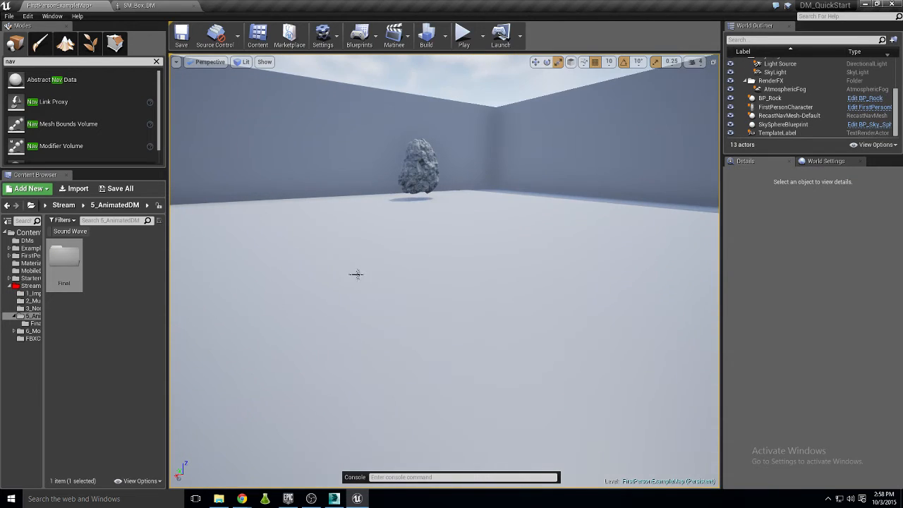
double_click(69, 250)
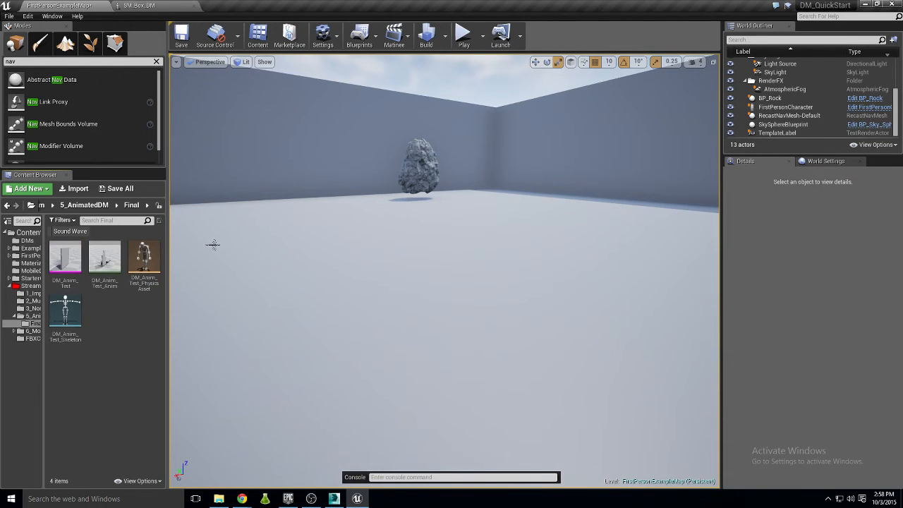
left_click(73, 252)
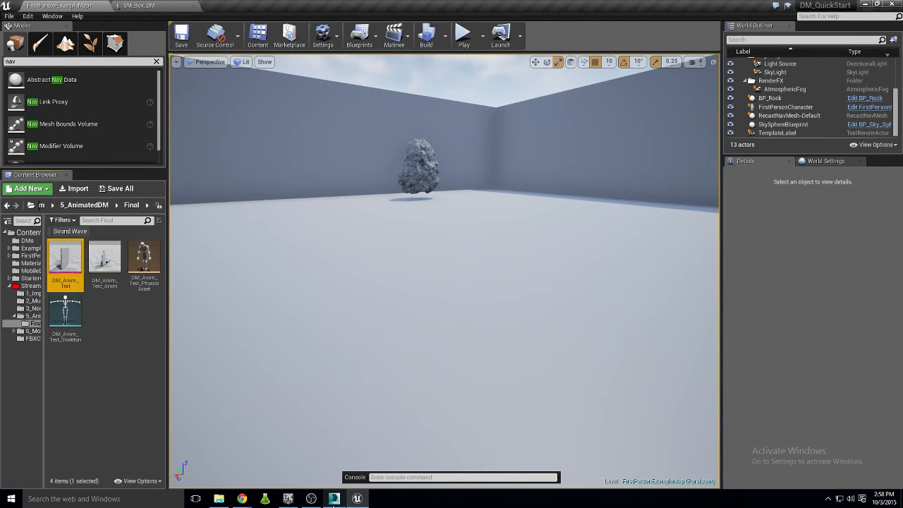
- Switch to 3ds Max and open the DM_Animation.max scene, discarding the changes to the current one
left_click(335, 498)
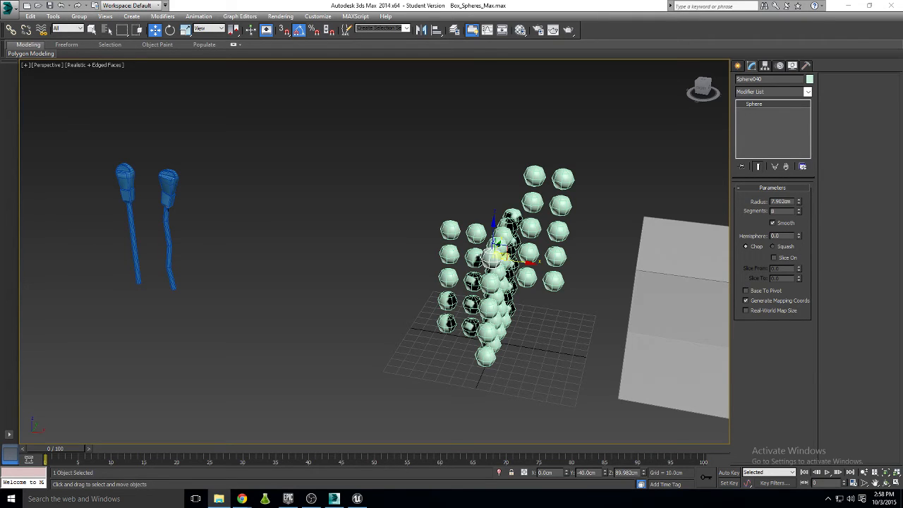
left_click_drag(429, 238, 387, 236)
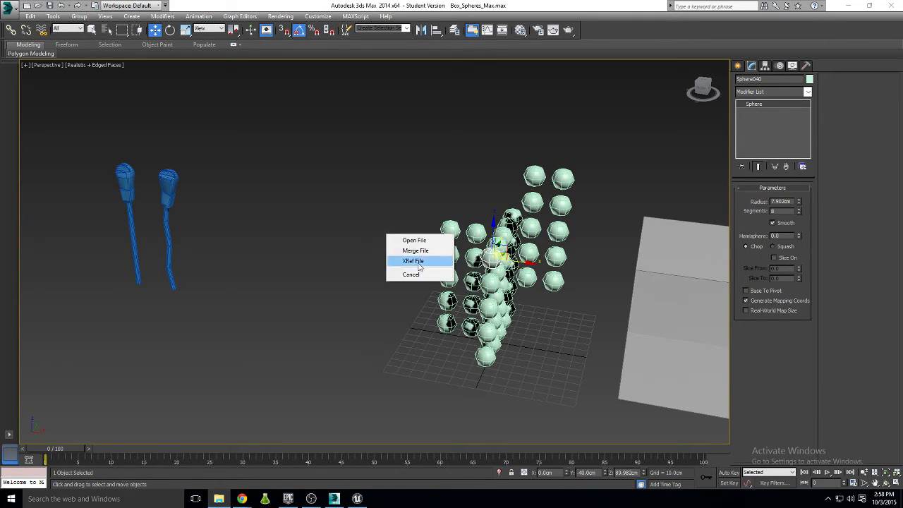
left_click(416, 241)
left_click(455, 268)
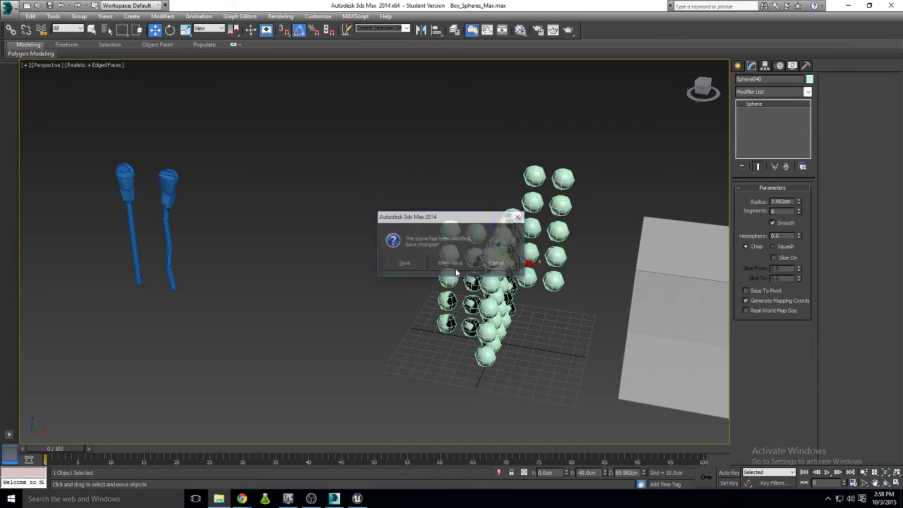
mouse_move(482, 264)
middle_mouse_down()
mouse_move(478, 294)
mouse_move(488, 250)
middle_mouse_up()
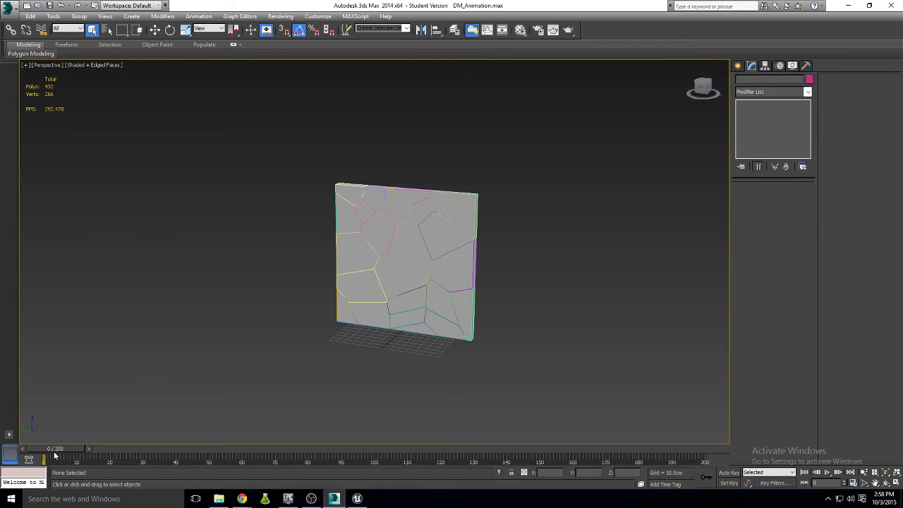
- Scrub the wall's fracture animation from frame 0 to frame 200 and back to frame 0
left_click_drag(55, 456, 701, 484)
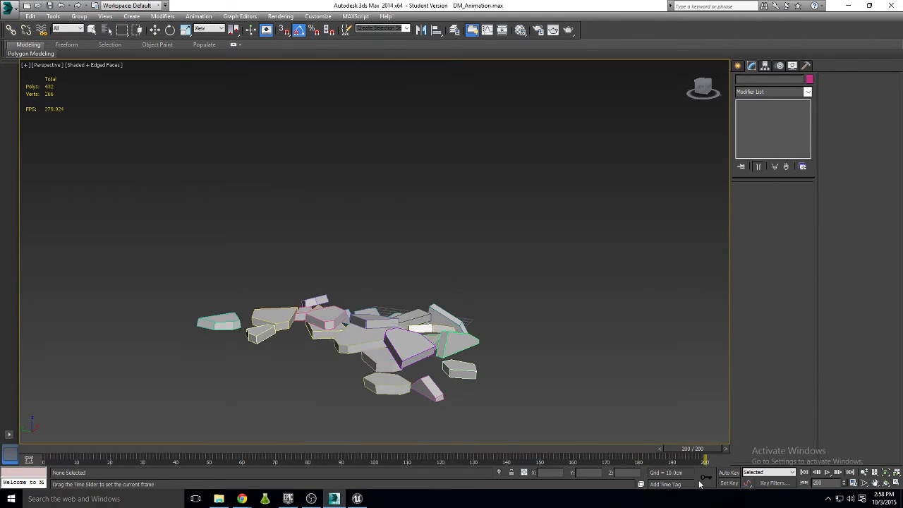
left_click_drag(710, 452, 28, 385)
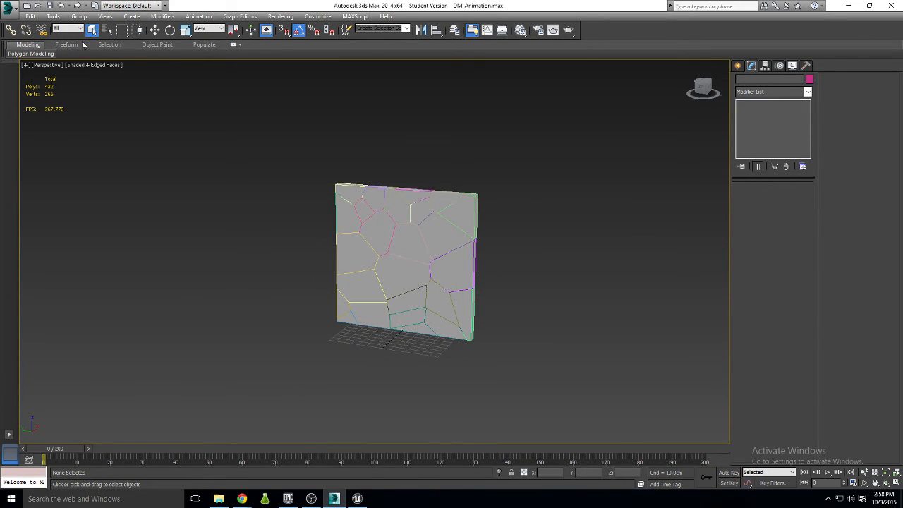
left_click(8, 6)
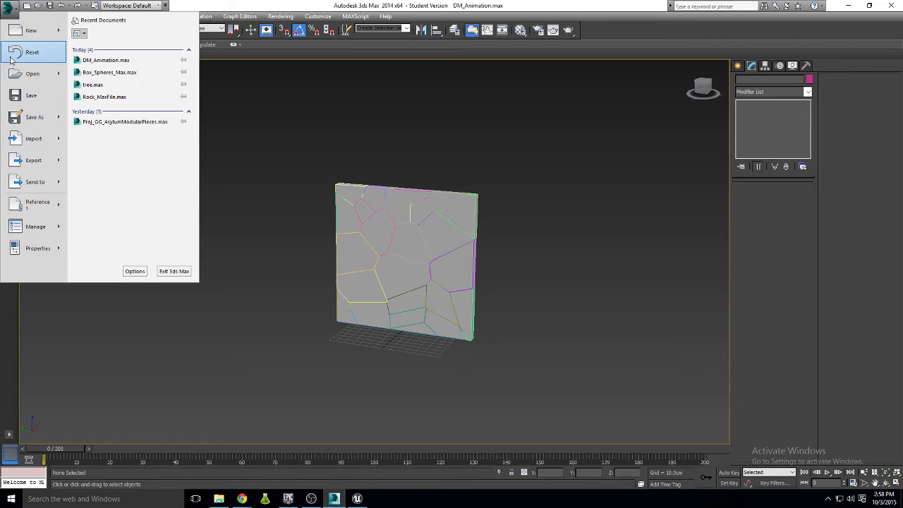
left_click(541, 204)
- Select the whole fractured wall and group it, keeping the suggested group name
left_click_drag(525, 160, 302, 385)
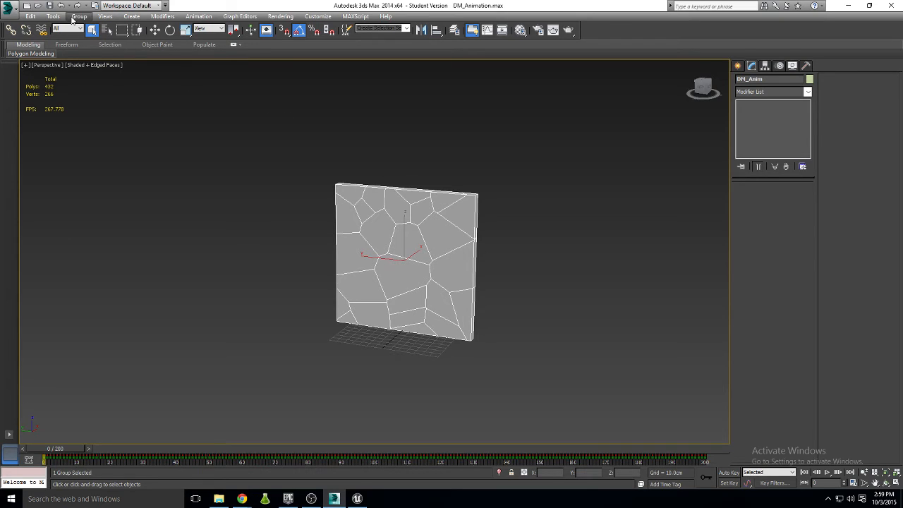
left_click(74, 17)
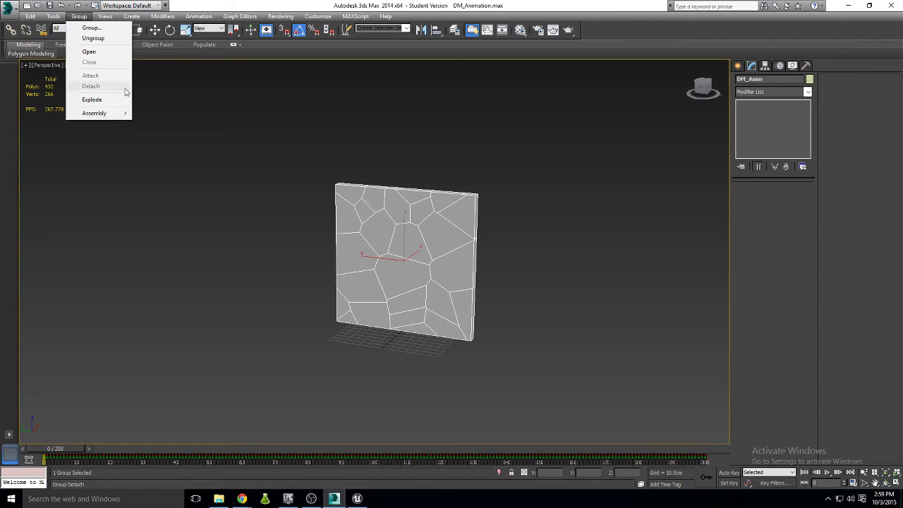
left_click(91, 29)
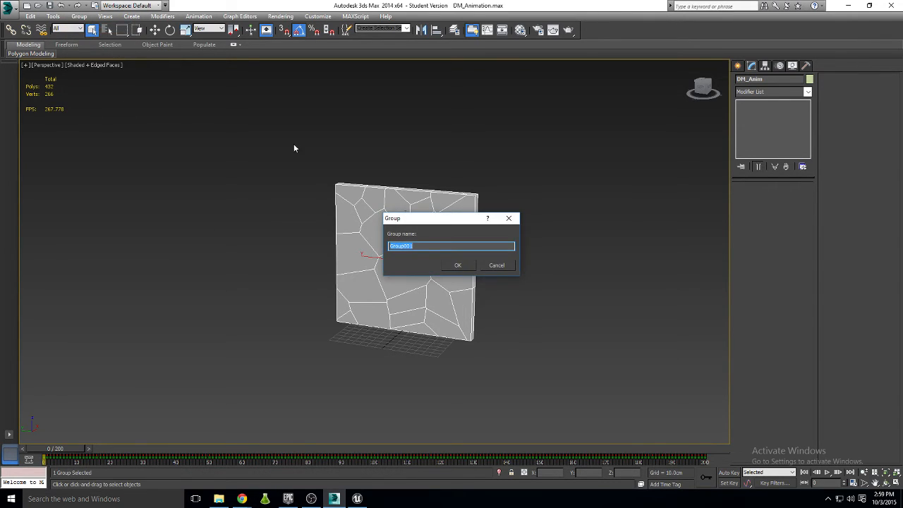
left_click(455, 265)
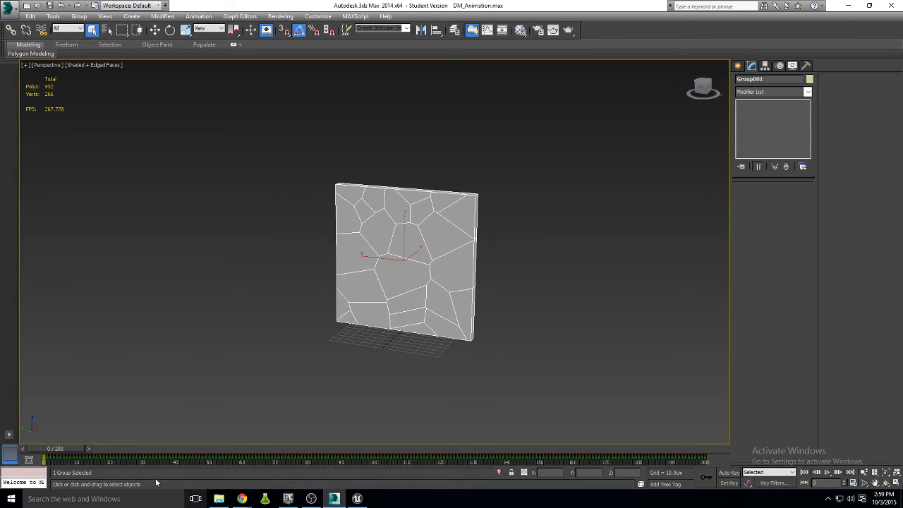
left_click_drag(69, 452, 62, 428)
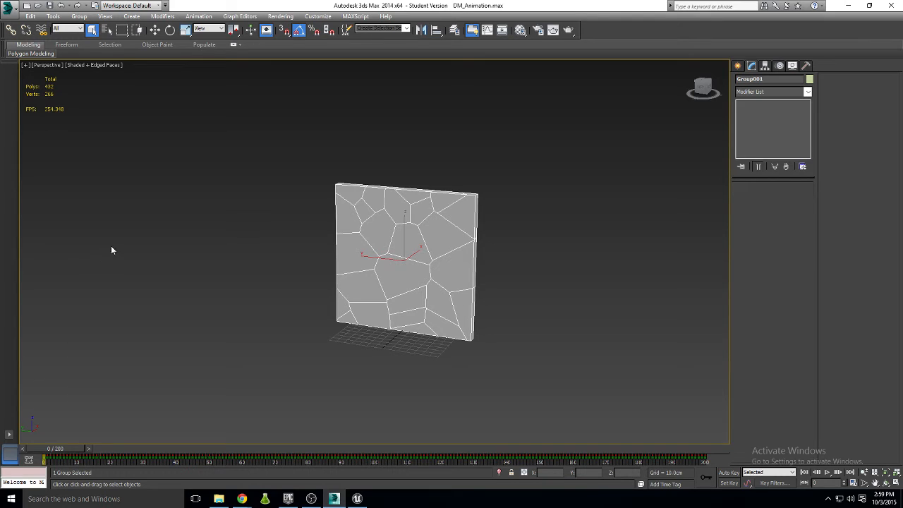
- Start an FBX export of the grouped wall with the file name test
left_click(8, 7)
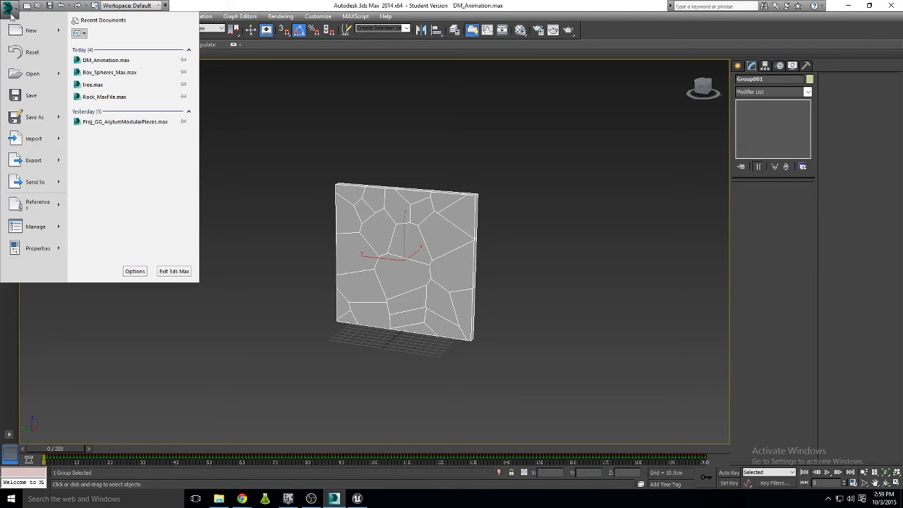
mouse_move(37, 158)
left_click(96, 81)
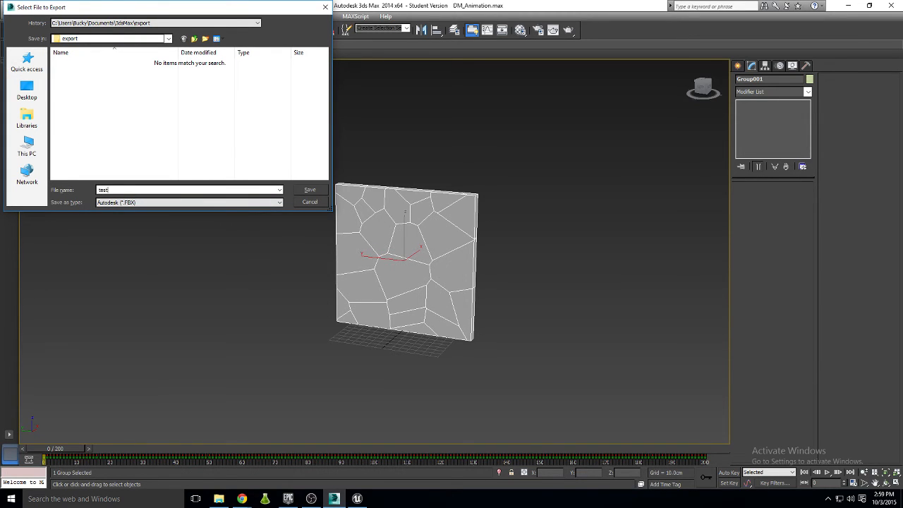
left_click(307, 191)
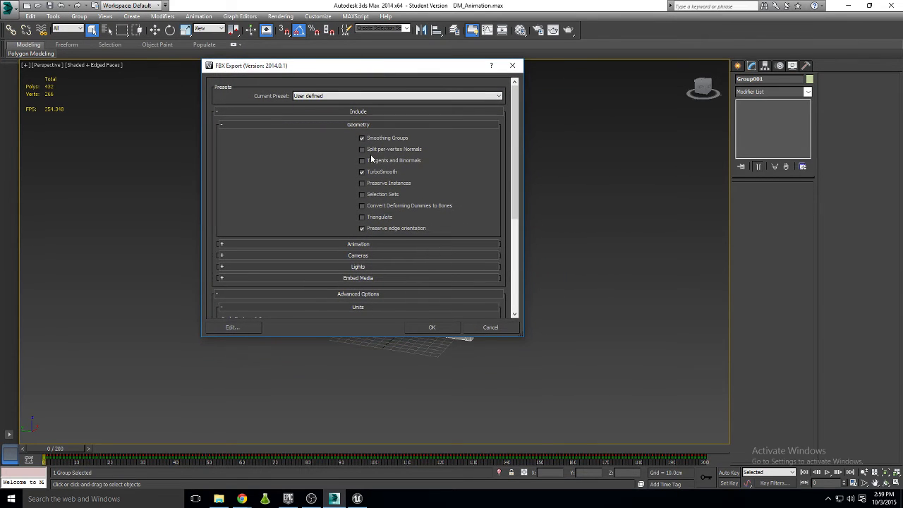
- Examine the Animation, Bake Animation and Units settings of the FBX export, and cancel the export
left_click(371, 245)
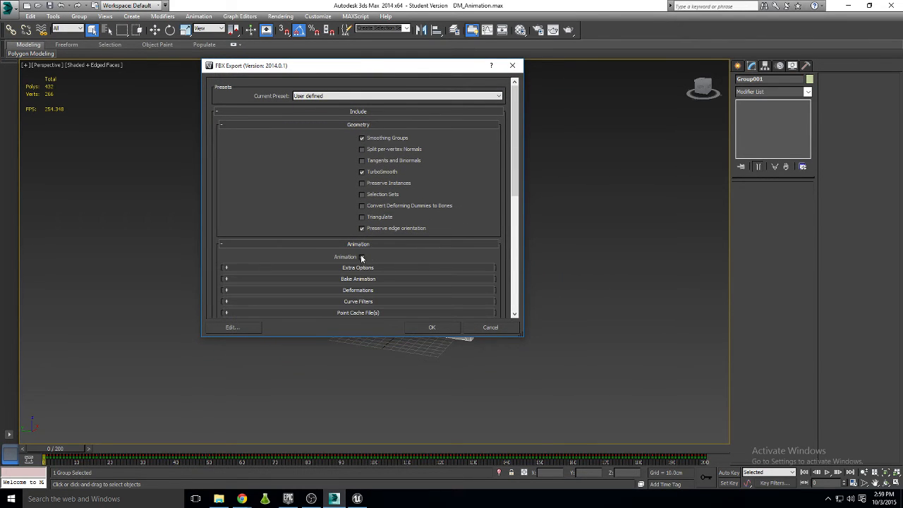
left_click(376, 270)
left_click(390, 269)
scroll(393, 273, "down", 3)
left_click(373, 186)
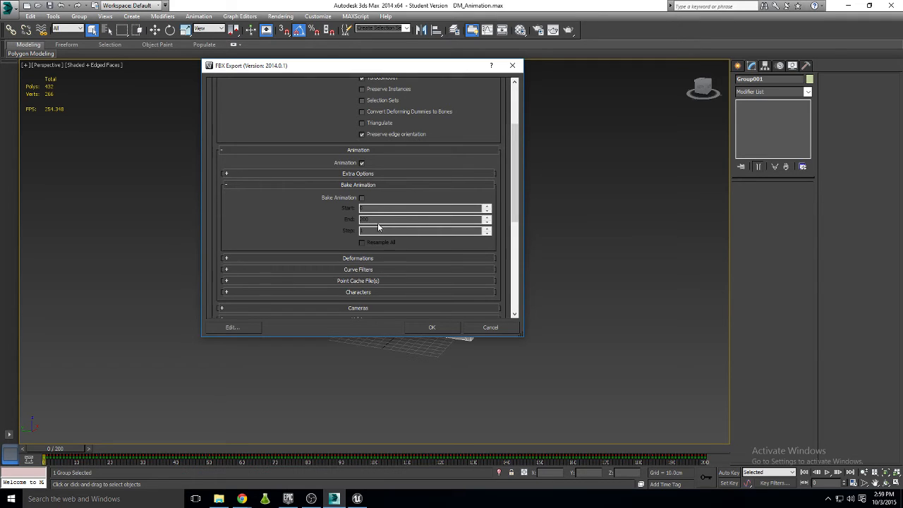
scroll(381, 253, "down", 3)
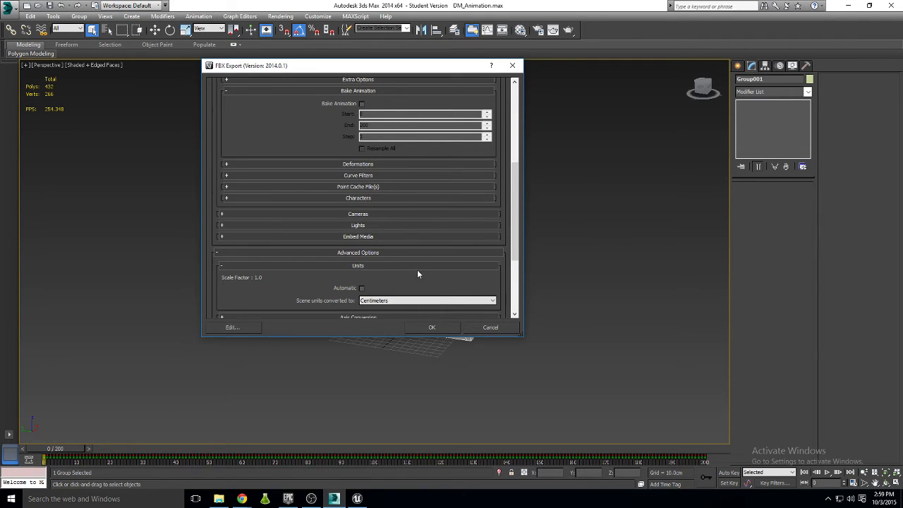
scroll(409, 272, "down", 4)
scroll(416, 267, "up", 2)
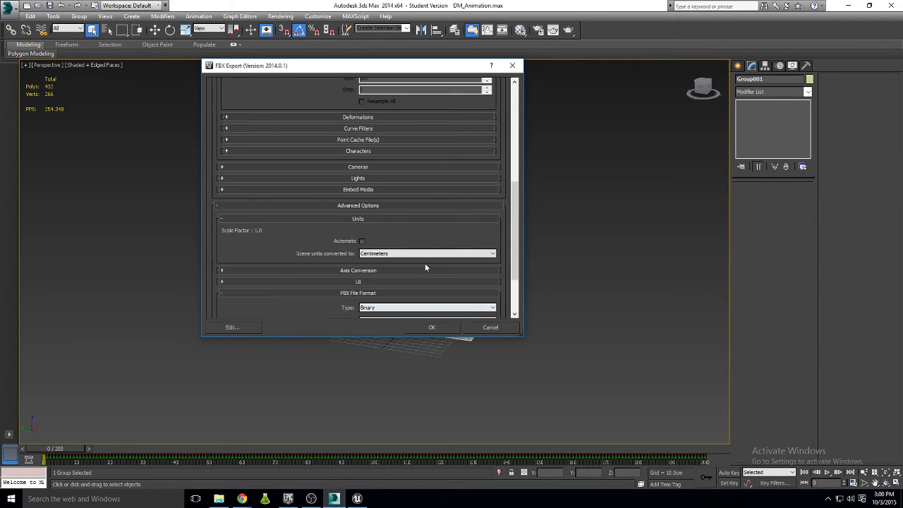
left_click(477, 329)
- Switch to Unreal Editor and open the 5_AnimatedDM folder among the project's content
left_click(849, 6)
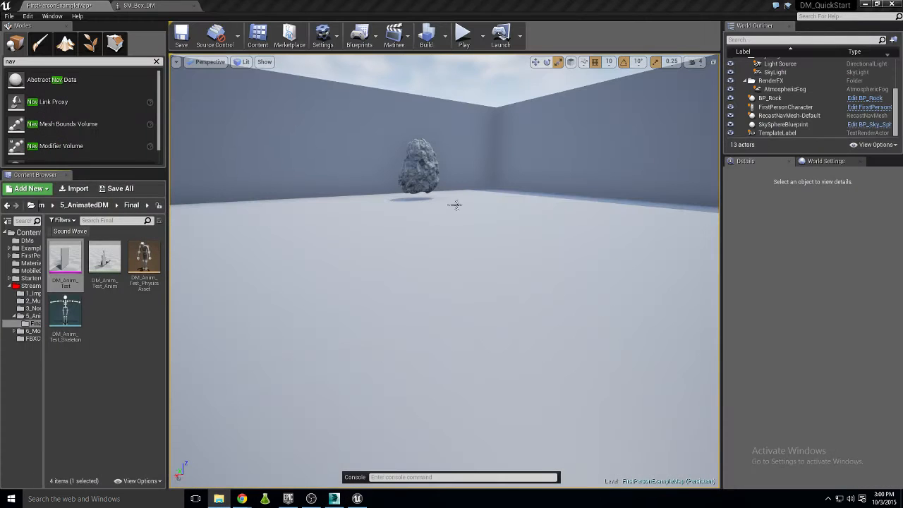
left_click(65, 314)
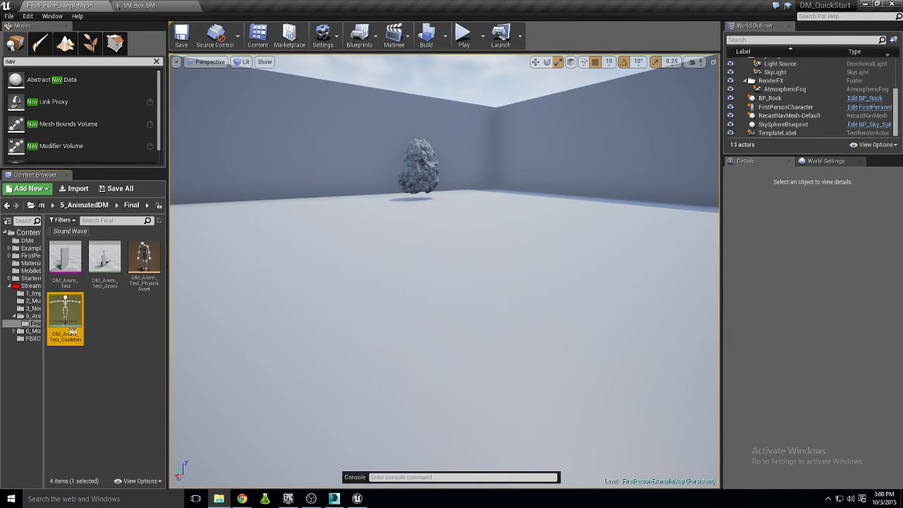
left_click(68, 265)
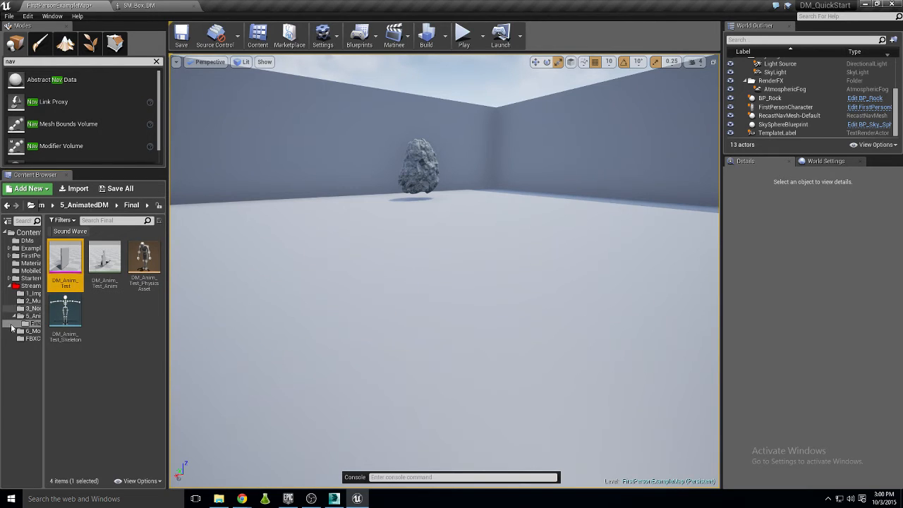
left_click(29, 315)
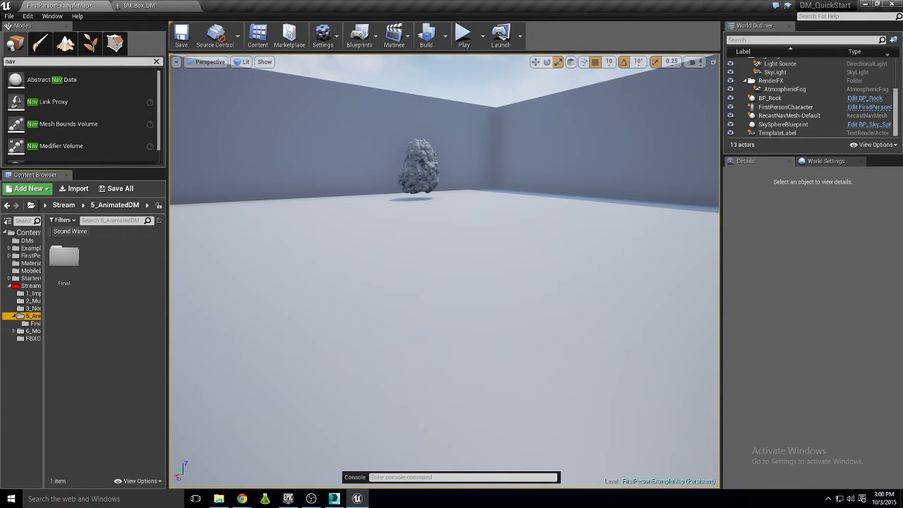
- Import the DM_Anim_Test FBX into the 5_AnimatedDM folder as a skeletal mesh, with Import Mesh and Import Animations enabled
left_click_drag(640, 324, 95, 335)
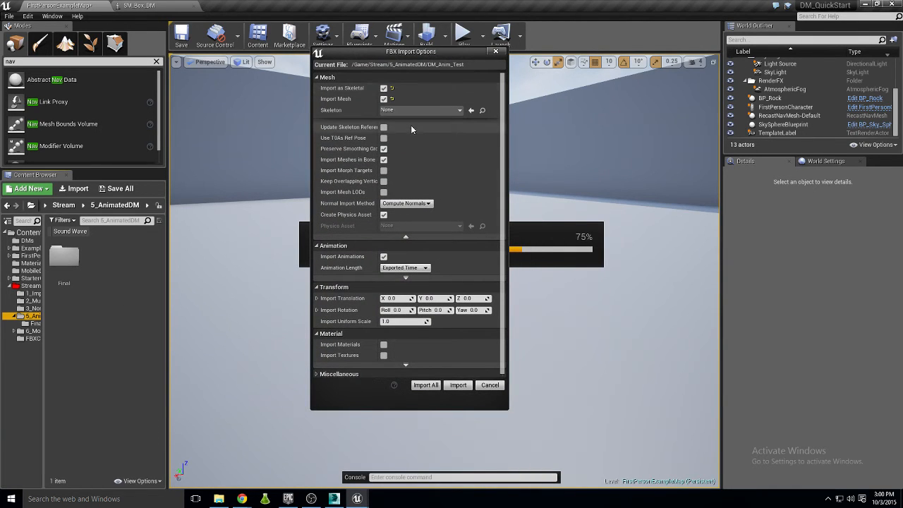
left_click(383, 99)
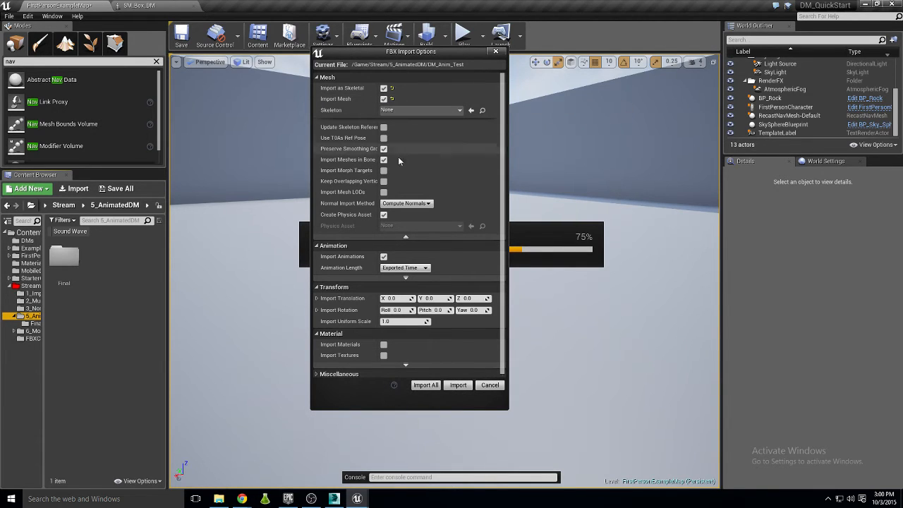
left_click(384, 257)
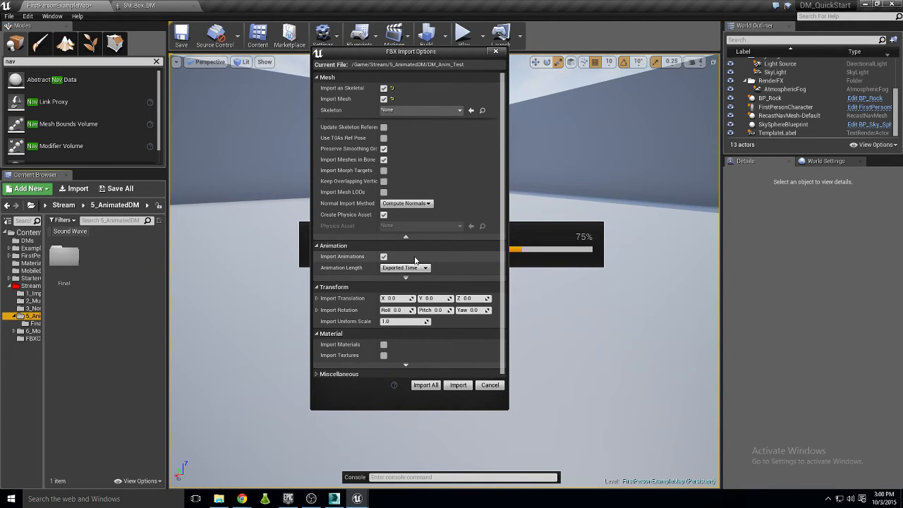
left_click(426, 385)
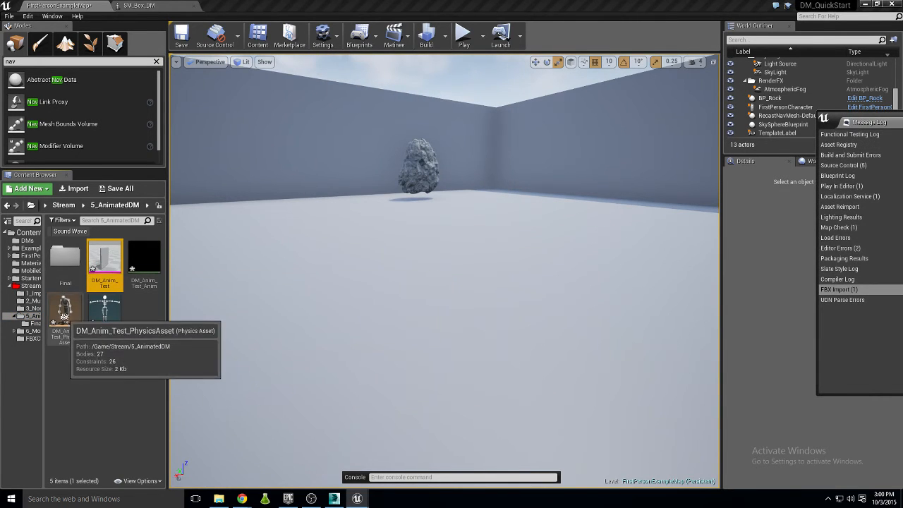
- Inspect the physics bodies of two wall pieces in DM_Anim_Test_PhysicsAsset and close the asset
left_click(62, 318)
double_click(61, 319)
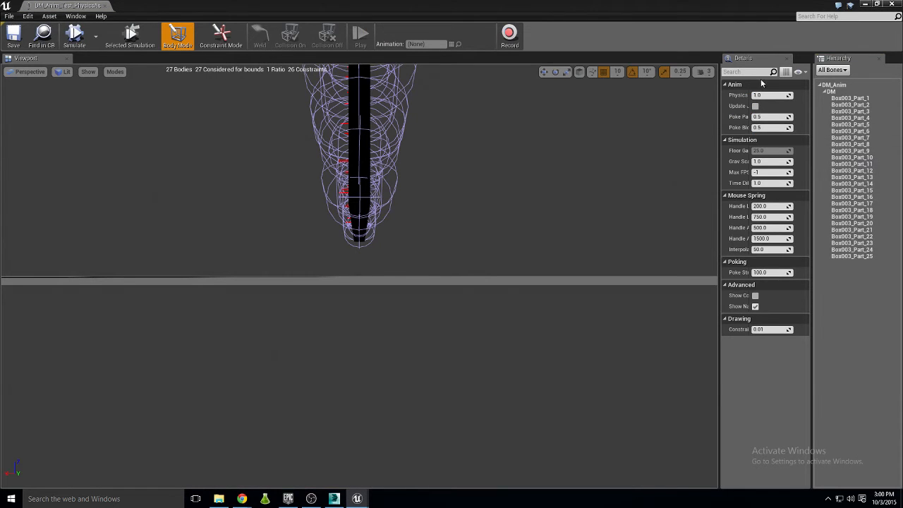
mouse_move(566, 145)
right_mouse_down()
mouse_move(494, 176)
mouse_move(536, 176)
mouse_move(522, 191)
mouse_move(555, 158)
right_mouse_up()
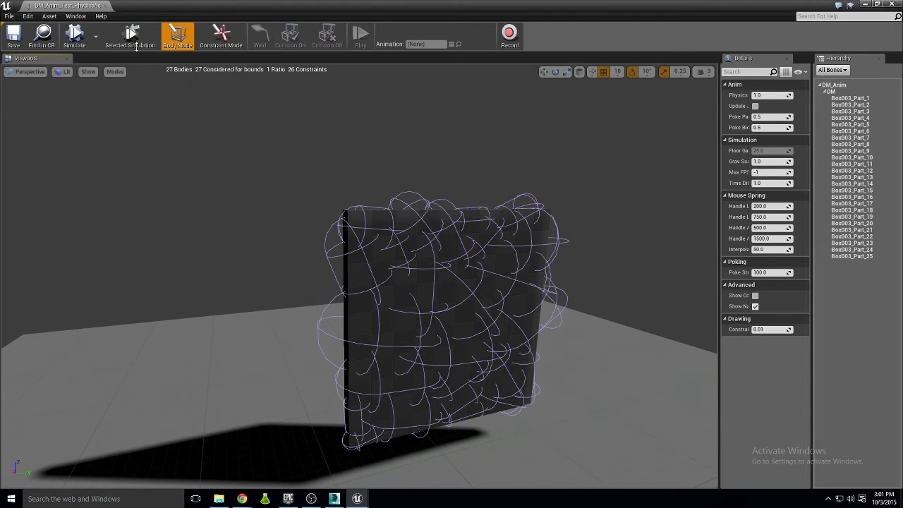
left_click(367, 266)
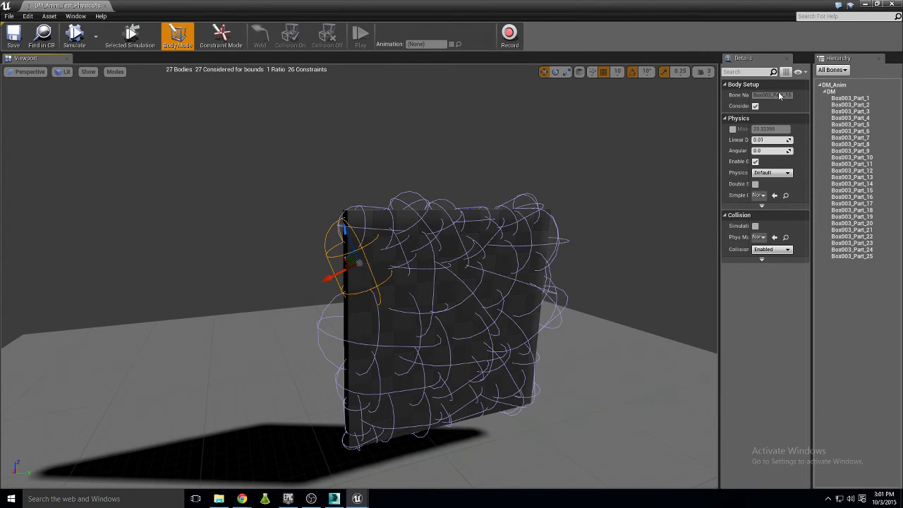
left_click(442, 242)
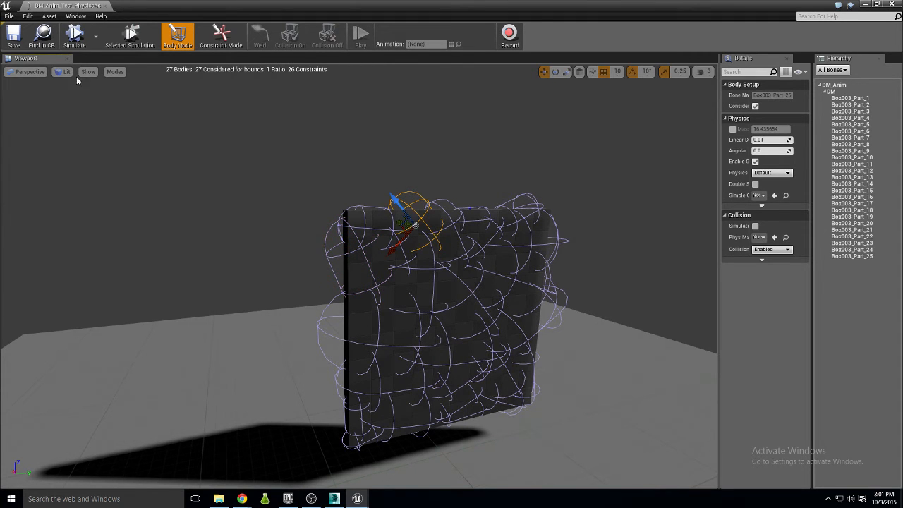
left_click(105, 6)
- Preview the DM_Anim_Test_Anim animation on the DM_Anim_Test_Skeleton asset and close its editor
left_click(105, 314)
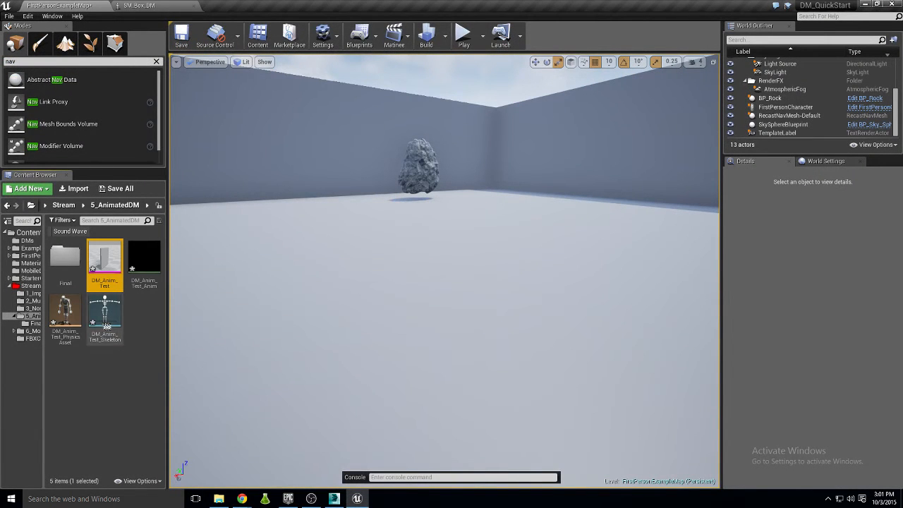
double_click(105, 317)
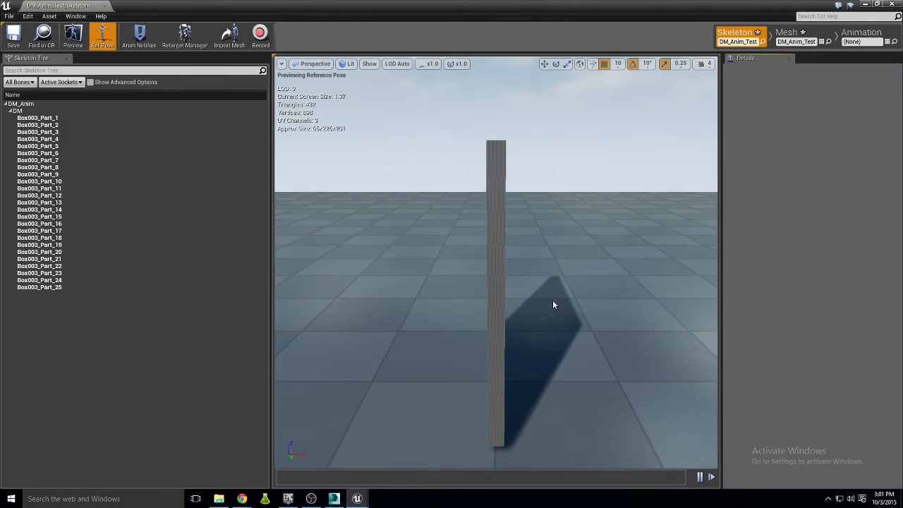
mouse_move(552, 300)
right_mouse_down()
mouse_move(480, 339)
mouse_move(395, 324)
mouse_move(553, 286)
right_mouse_up()
left_click(863, 36)
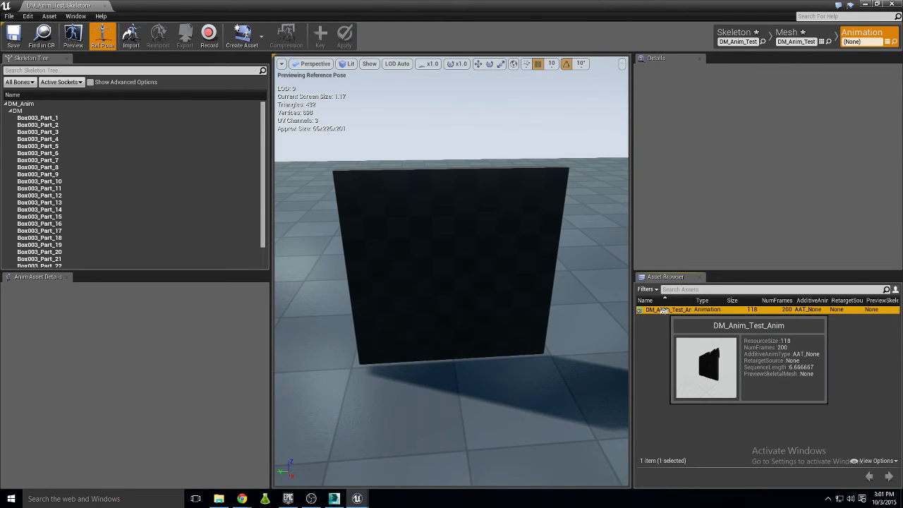
double_click(739, 310)
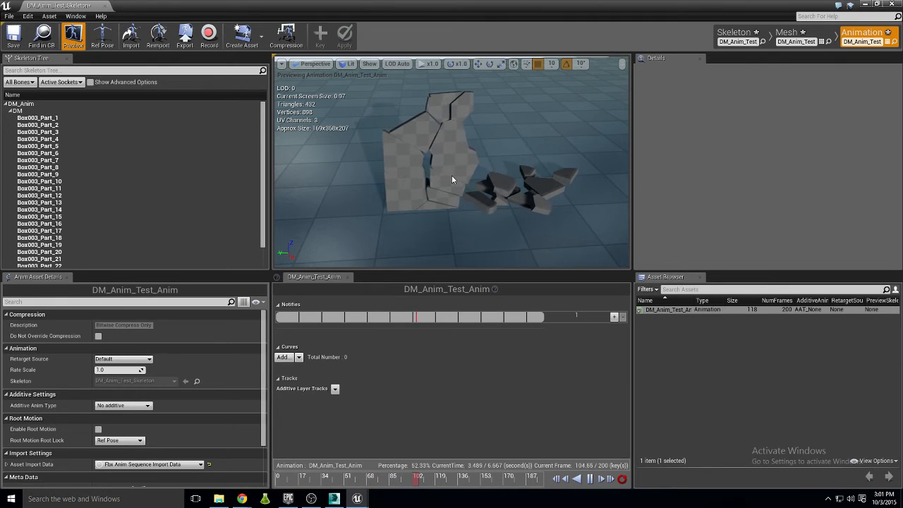
left_click(104, 6)
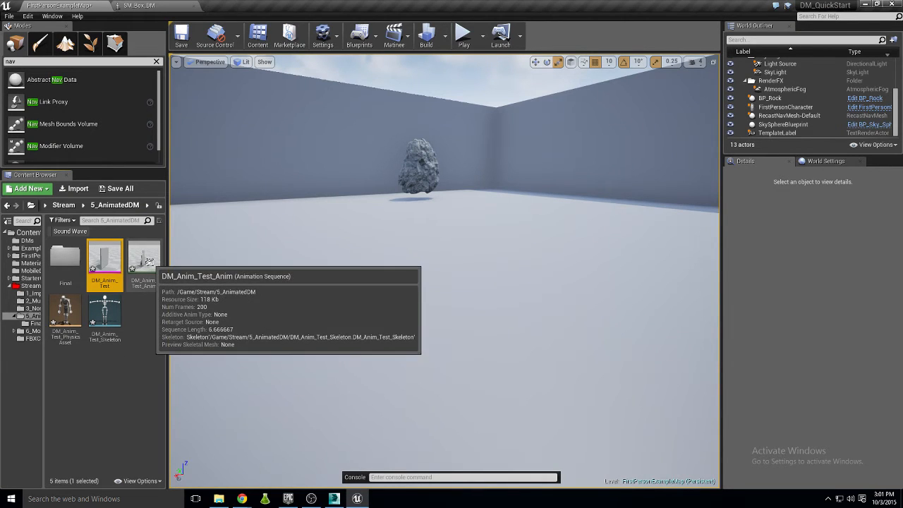
- Place the DM_Anim_Test_Anim animation from the 5_AnimatedDM folder on the level floor
mouse_move(104, 258)
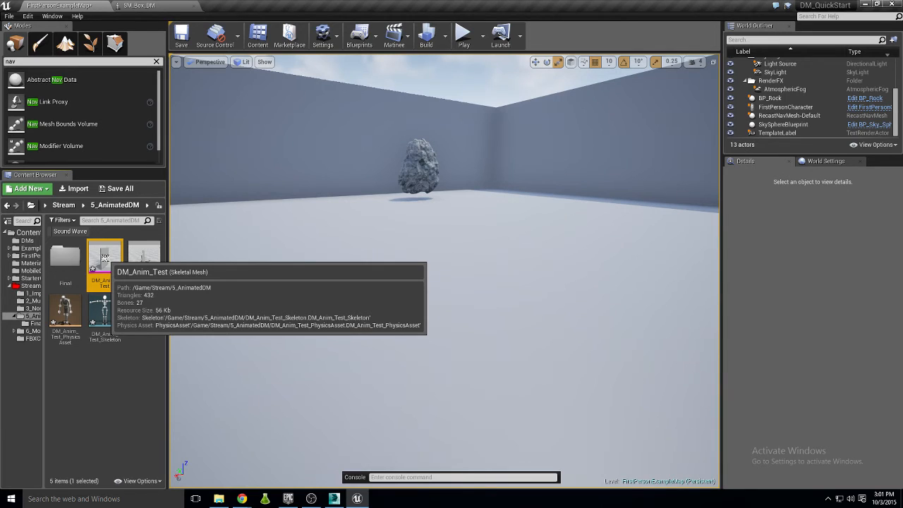
mouse_move(146, 258)
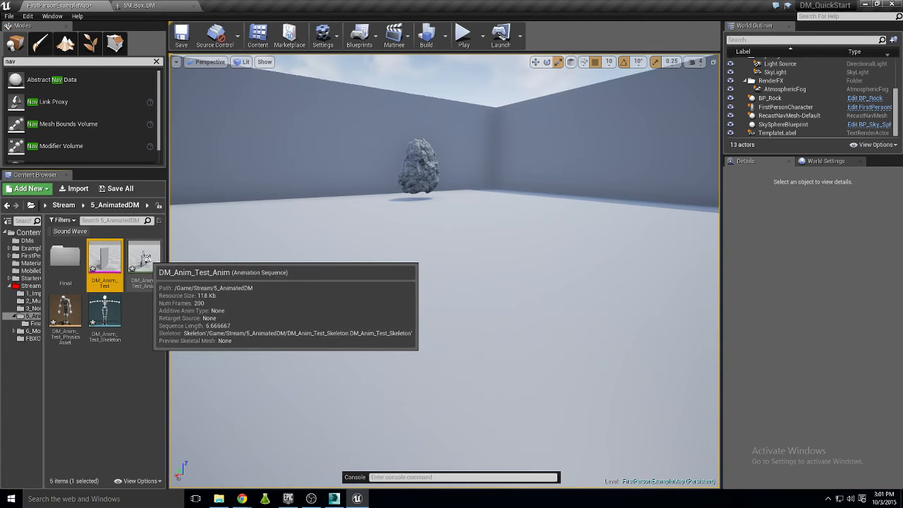
left_click_drag(146, 258, 358, 306)
- Play the level, walk up to the collapsing animated wall to examine it, and stop the play session
left_click(463, 34)
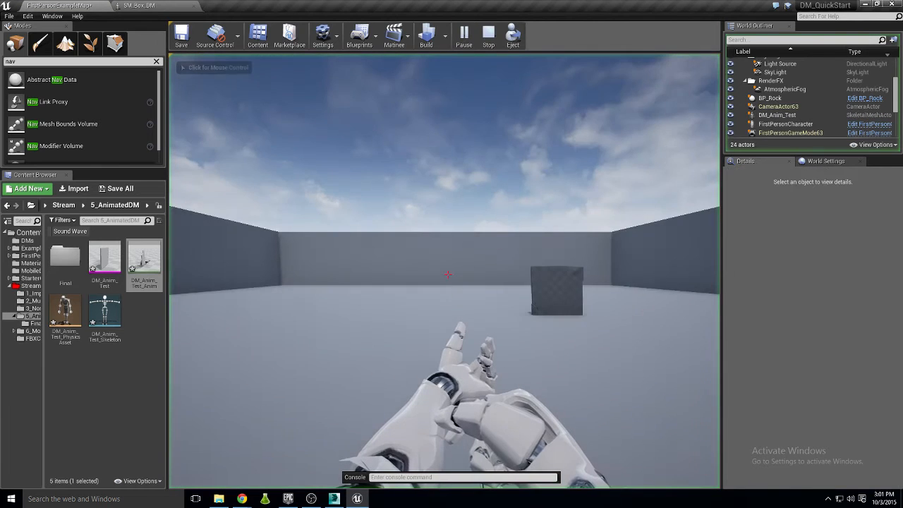
left_click(448, 274)
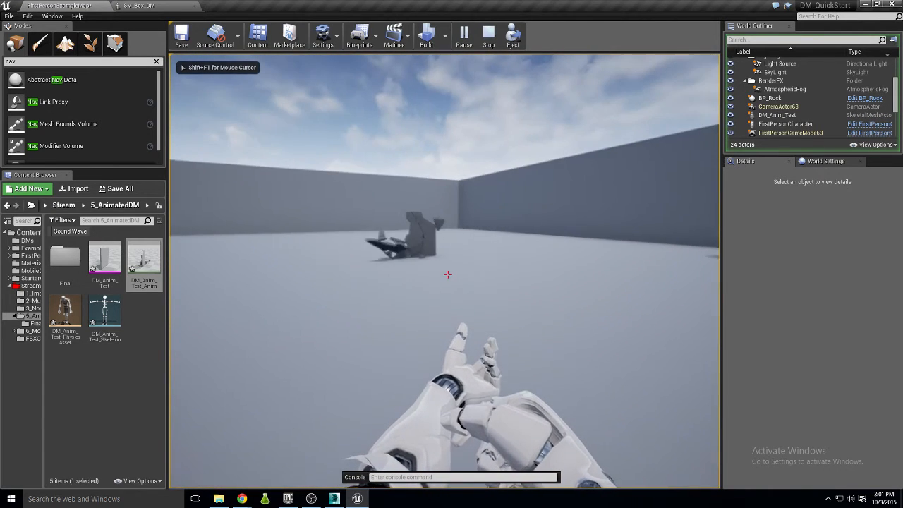
key("shift+F1")
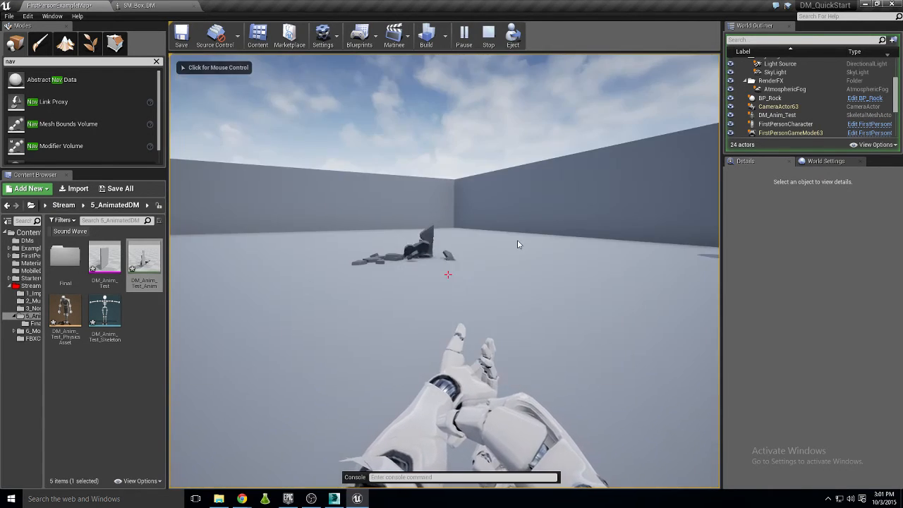
left_click(517, 244)
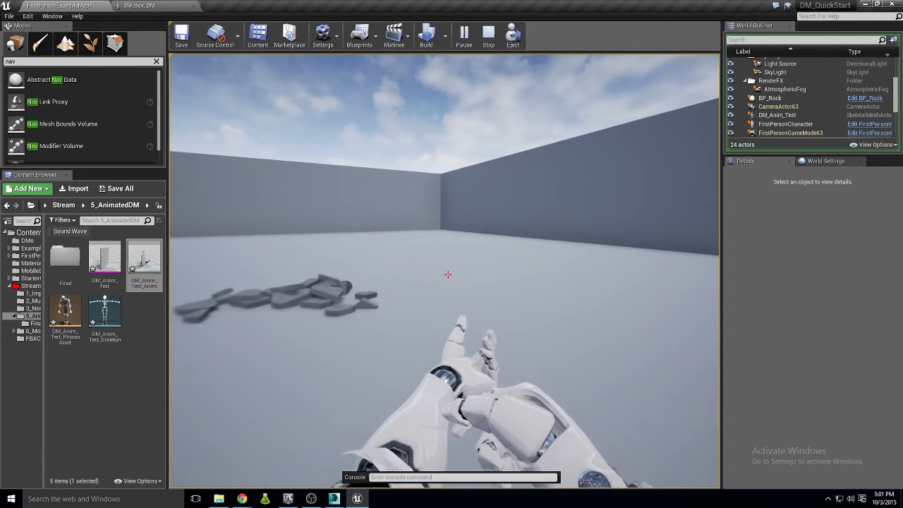
key("w")
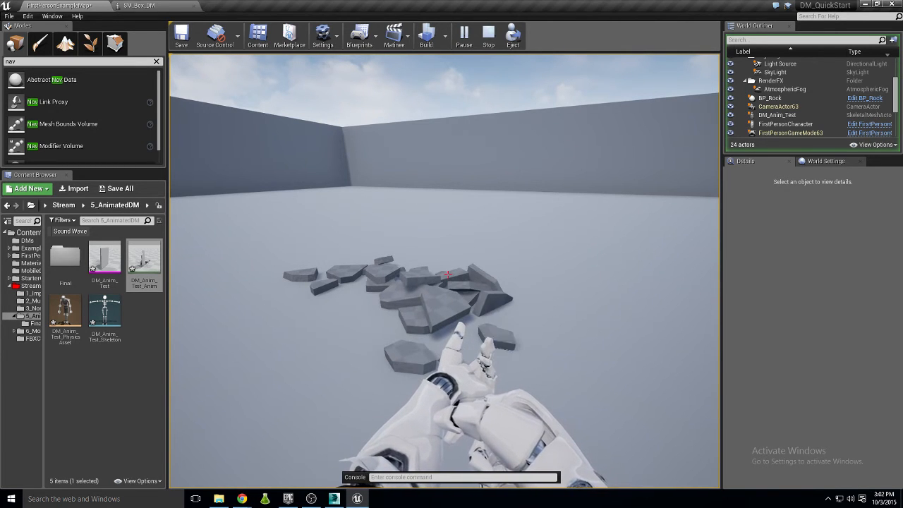
key("Escape")
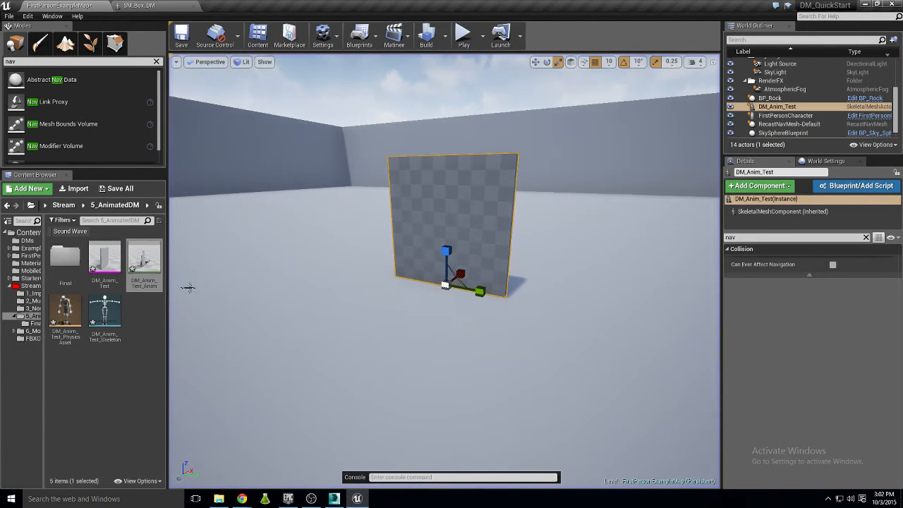
- Delete the DM_Anim_Test wall from the level
mouse_move(352, 284)
right_mouse_down()
mouse_move(438, 332)
mouse_move(395, 318)
mouse_move(381, 328)
mouse_move(366, 287)
right_mouse_up()
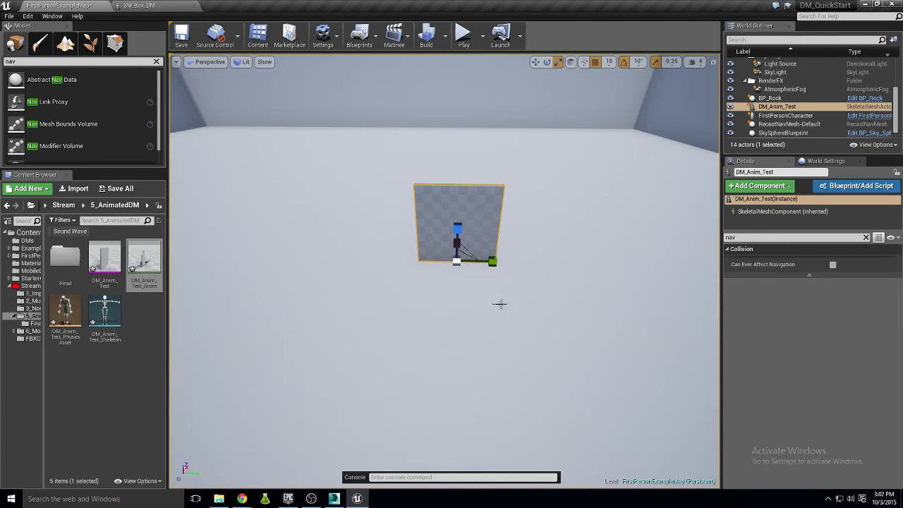
key("grave")
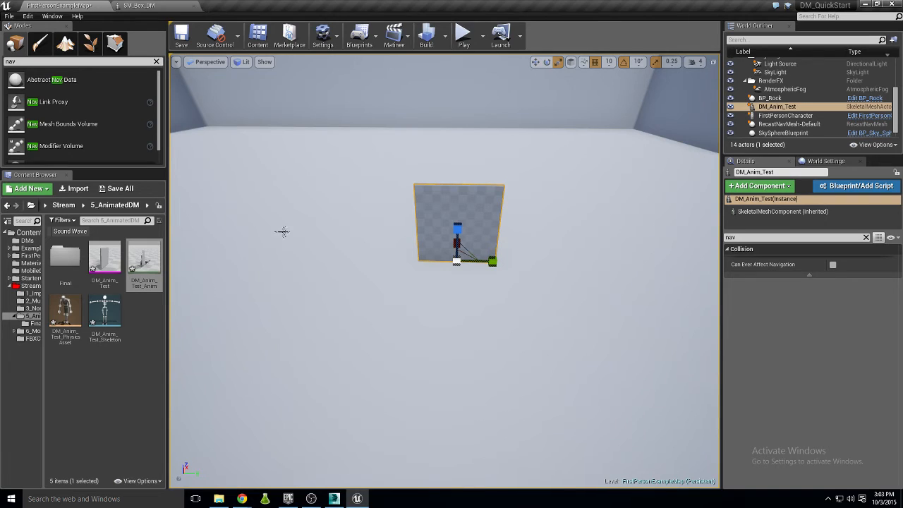
key("Delete")
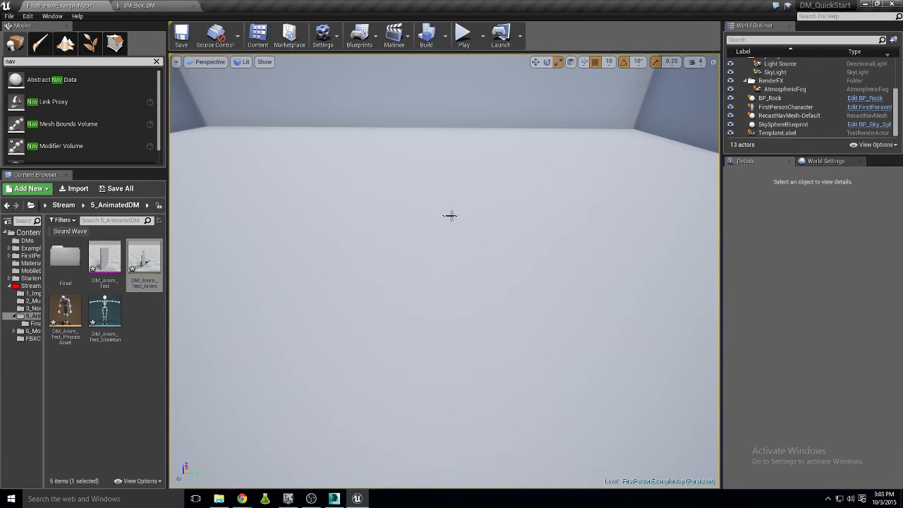
- Open the Rock subfolder of the 6_MobileDM folder in the project content
left_click(27, 331)
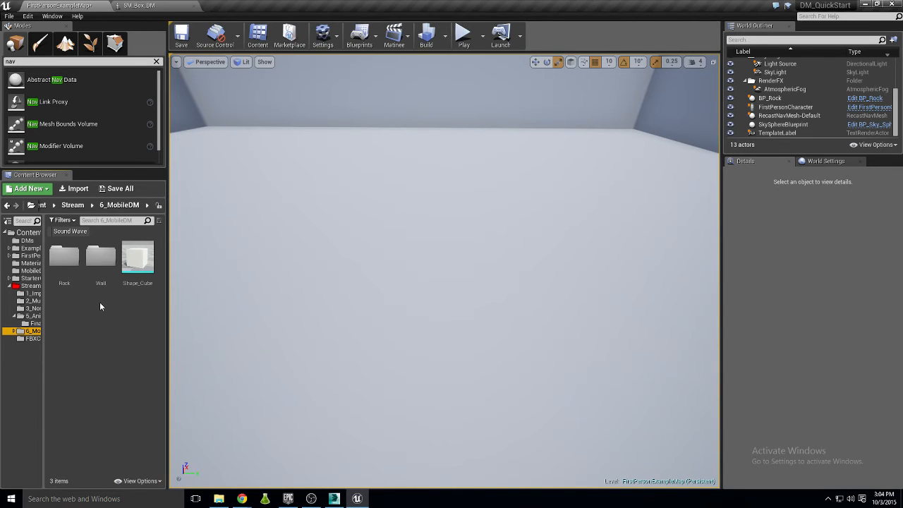
left_click(37, 323)
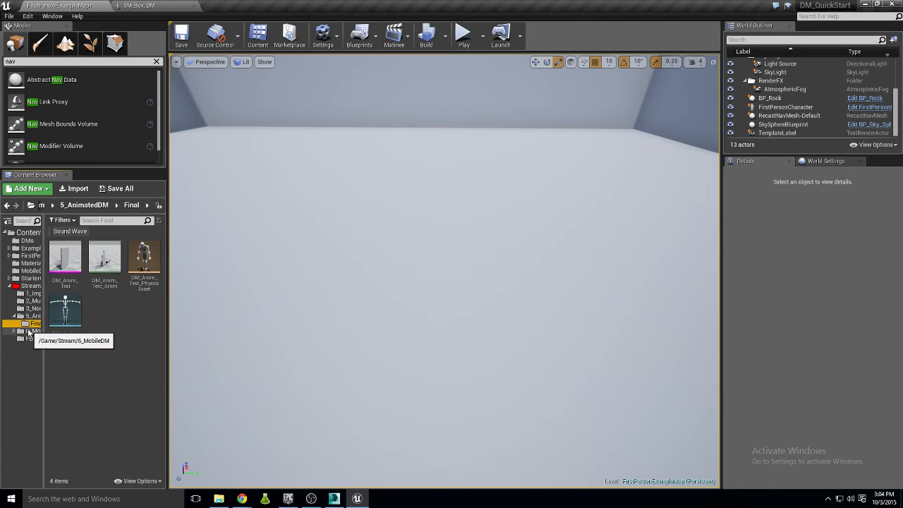
left_click(30, 332)
left_click(13, 331)
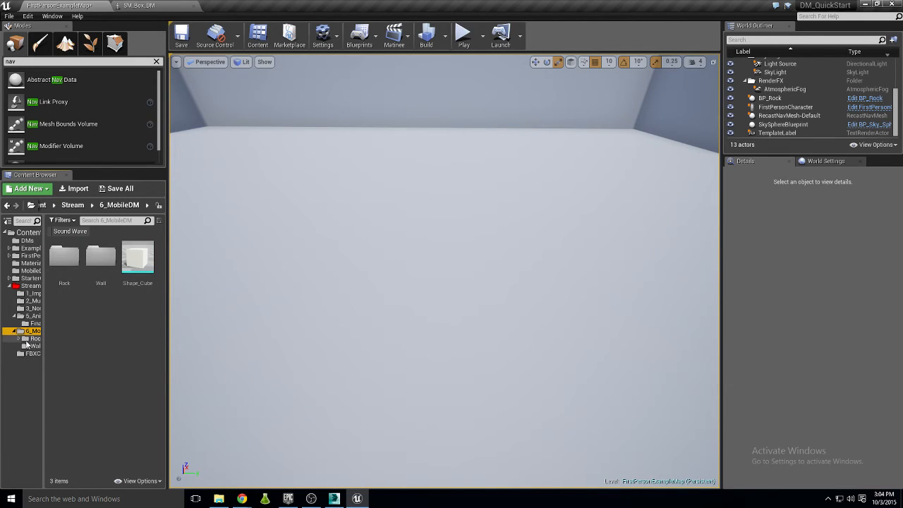
left_click(34, 340)
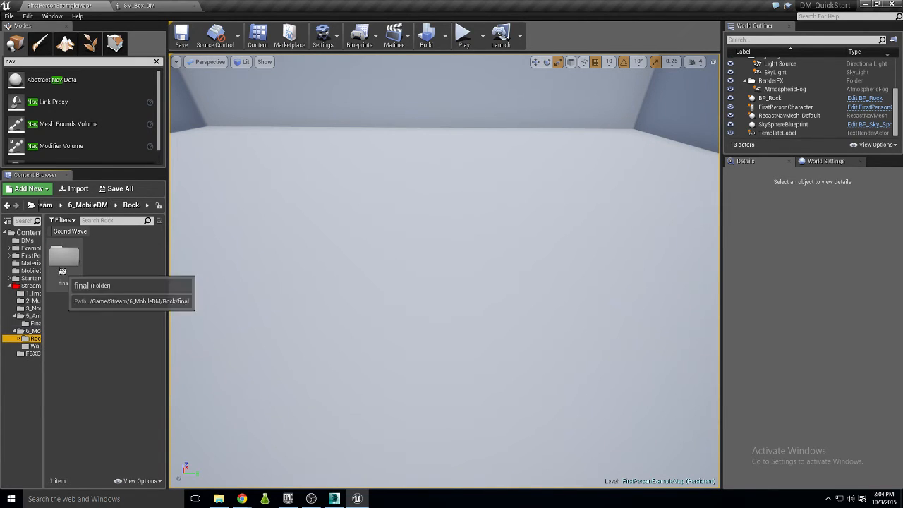
- Move the BP_Rock actor across the level floor, away from the back wall
right_click_drag(358, 239, 607, 204)
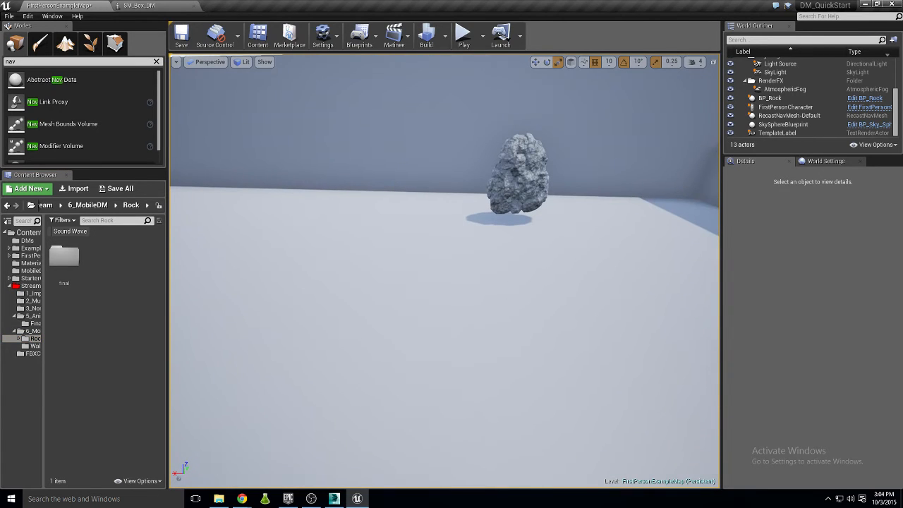
left_click(565, 183)
left_click(518, 187)
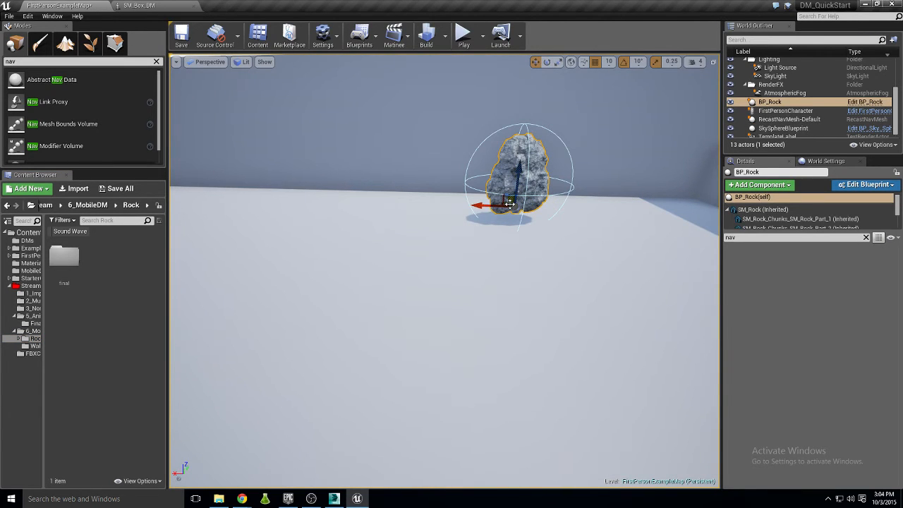
left_click_drag(507, 204, 220, 342)
right_click_drag(257, 319, 194, 300)
- Play the level, approach and shoot the rock to break it into chunks, and stop the play session
left_click(463, 35)
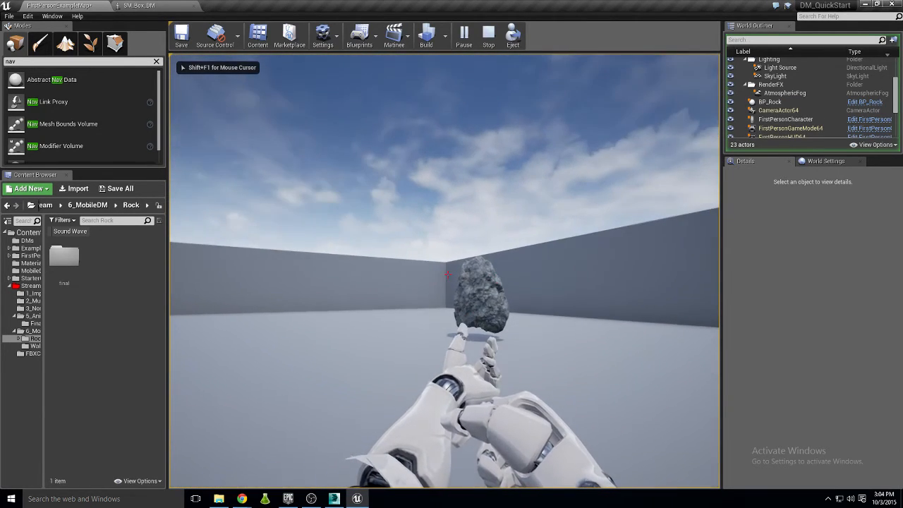
left_click(447, 274)
key("w")
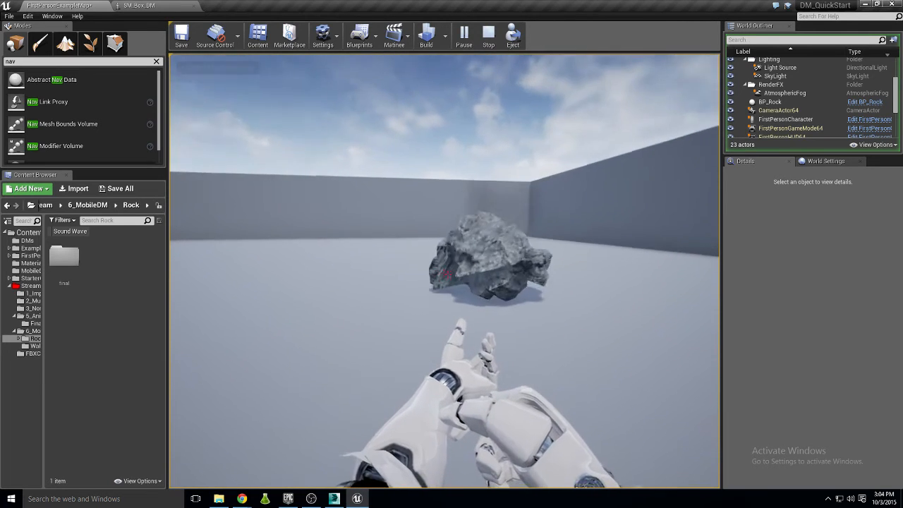
left_click(447, 275)
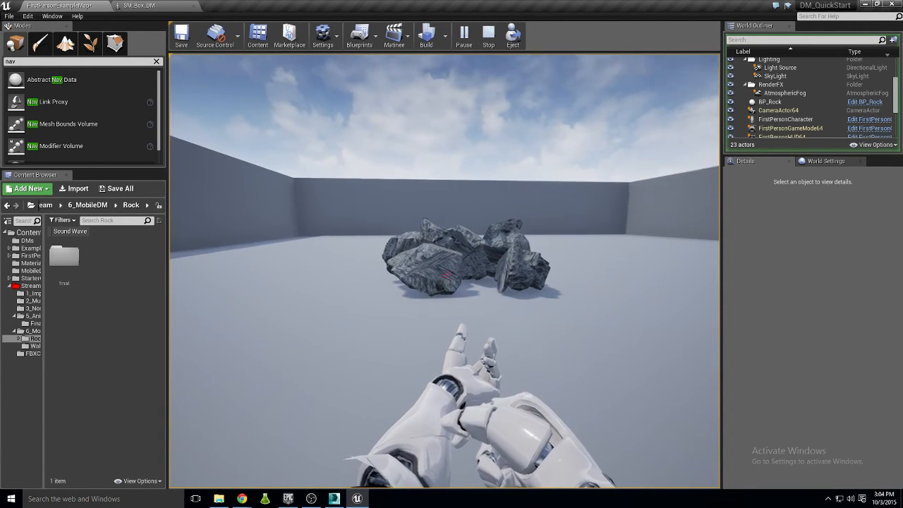
key("Escape")
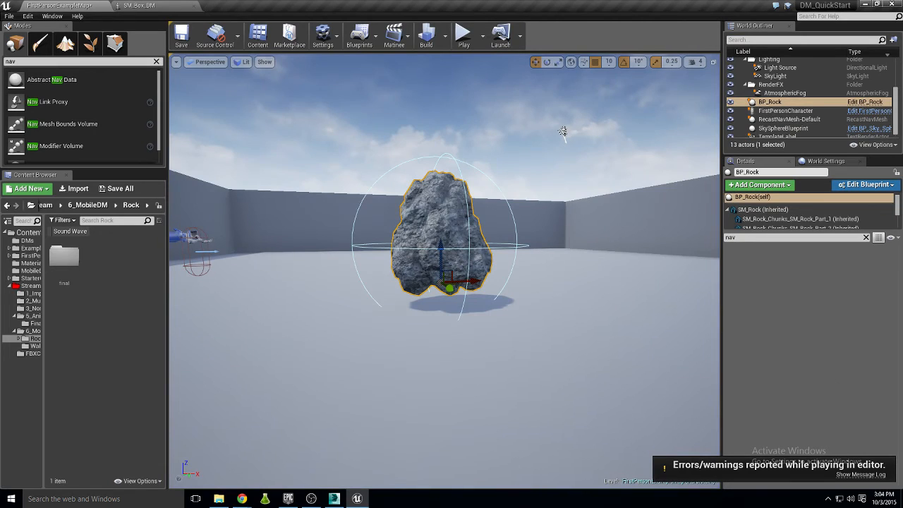
- Switch to 3ds Max and open Rock_MaxFile.max without saving the changes to the current scene
key("alt+Tab")
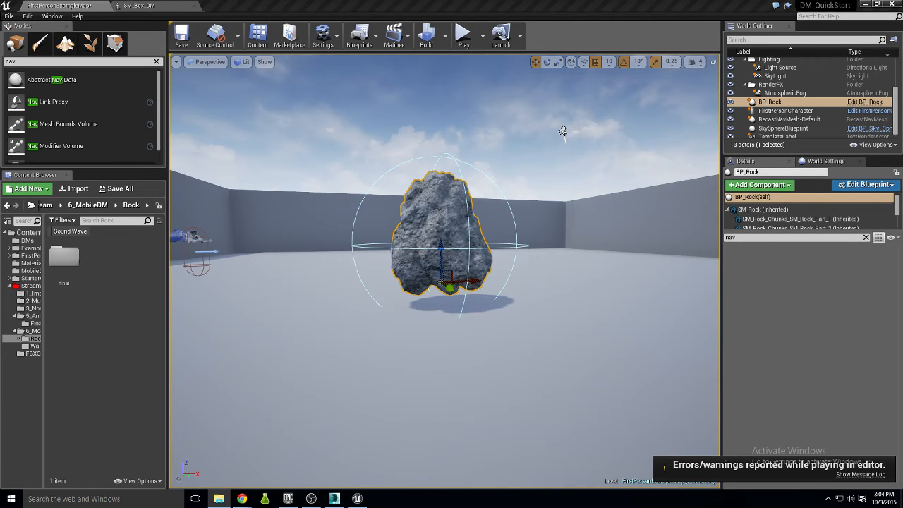
left_click(335, 499)
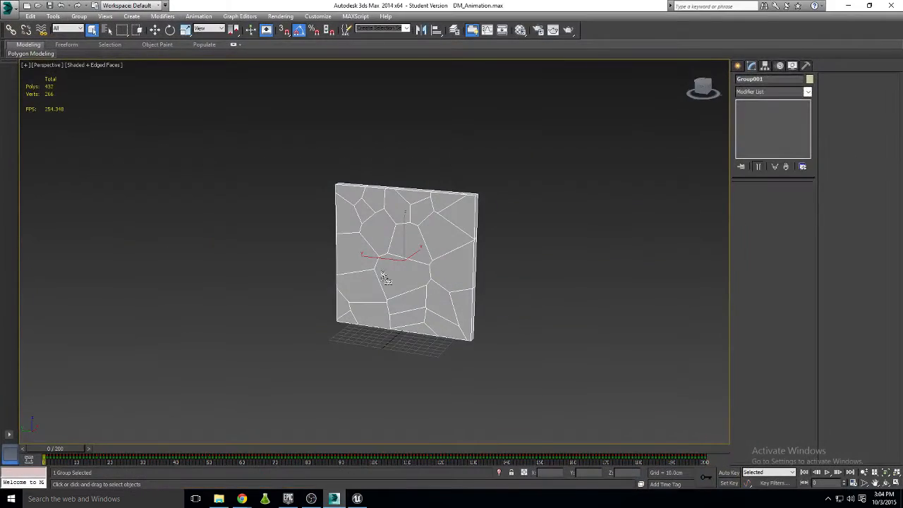
left_click_drag(540, 230, 538, 229)
left_click(557, 231)
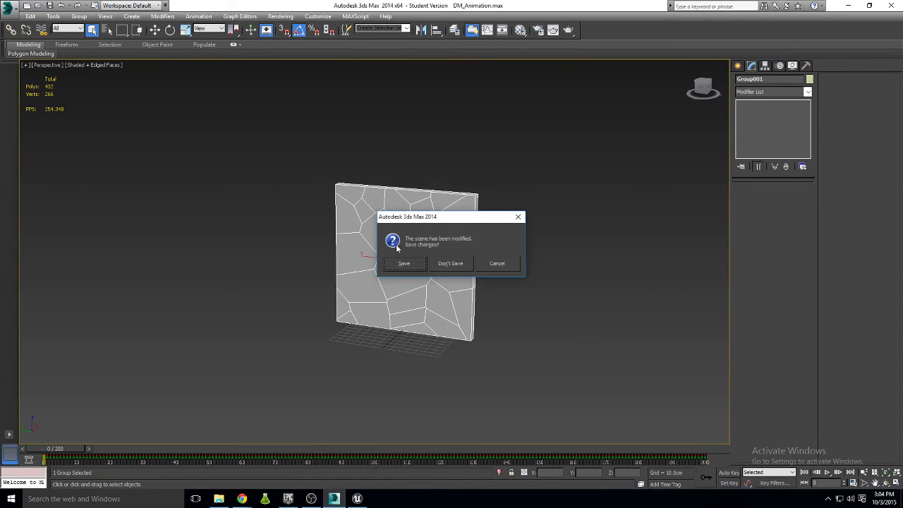
left_click(439, 266)
middle_click_drag(644, 217, 601, 217)
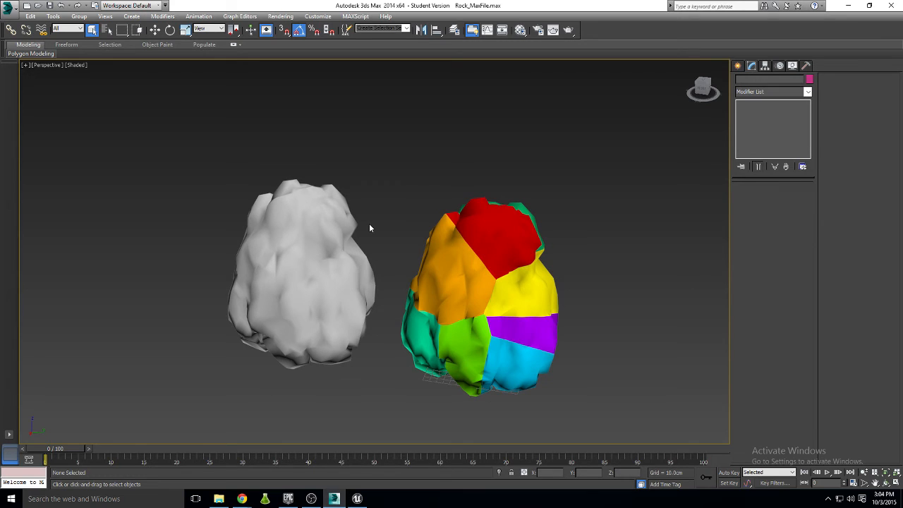
- Examine the intact SM_Rock001 mesh and the multicoloured fractured rock beside it from several angles
left_click(312, 279)
middle_click_drag(283, 263, 337, 288)
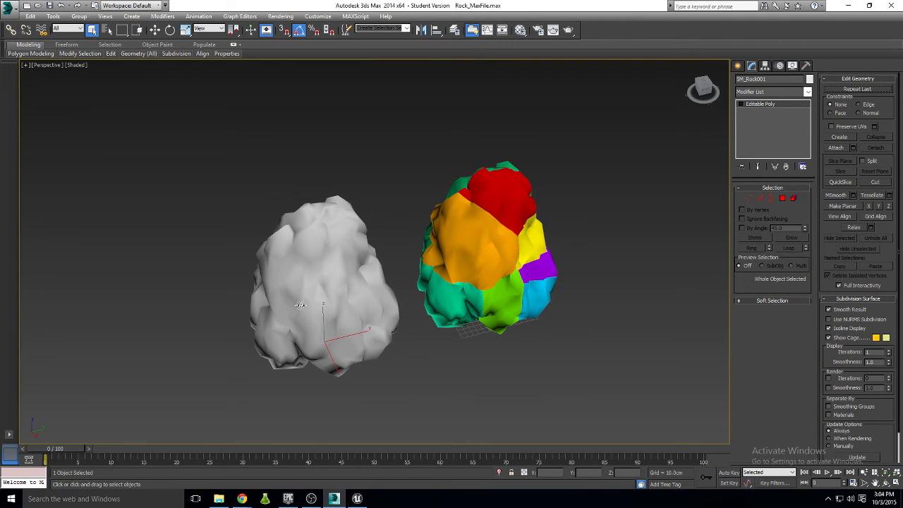
middle_click_drag(305, 293, 305, 268, "alt")
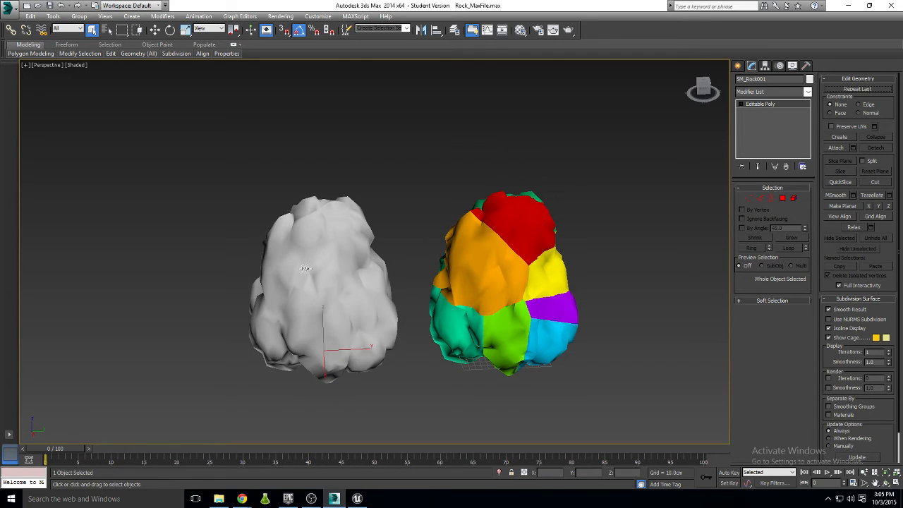
left_click(492, 289)
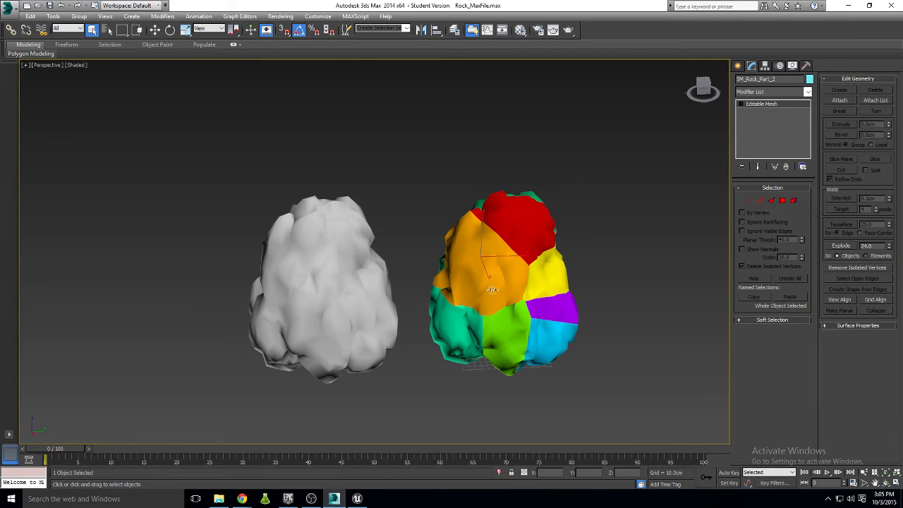
middle_click_drag(547, 226, 553, 259, "alt")
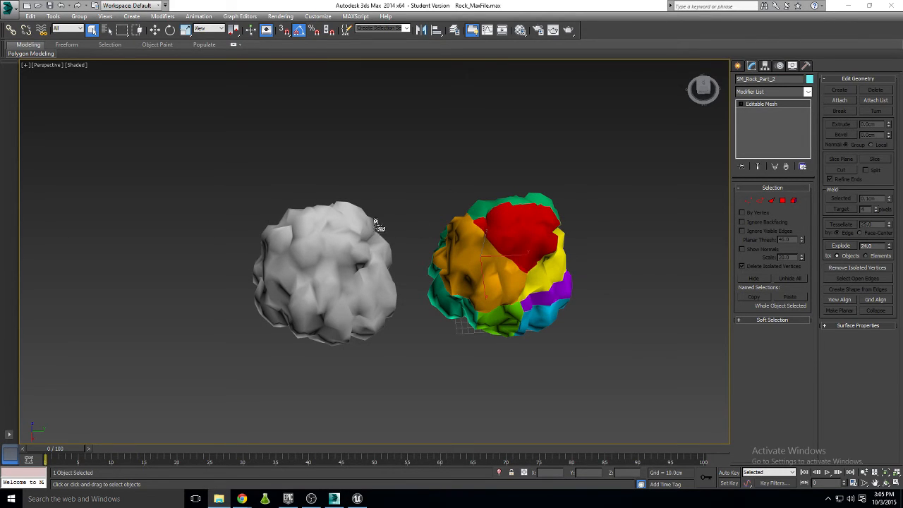
- Load the fracture script and clone the intact SM_Rock001 beside it as a copy named SM_Rock003
left_click_drag(376, 219, 92, 117)
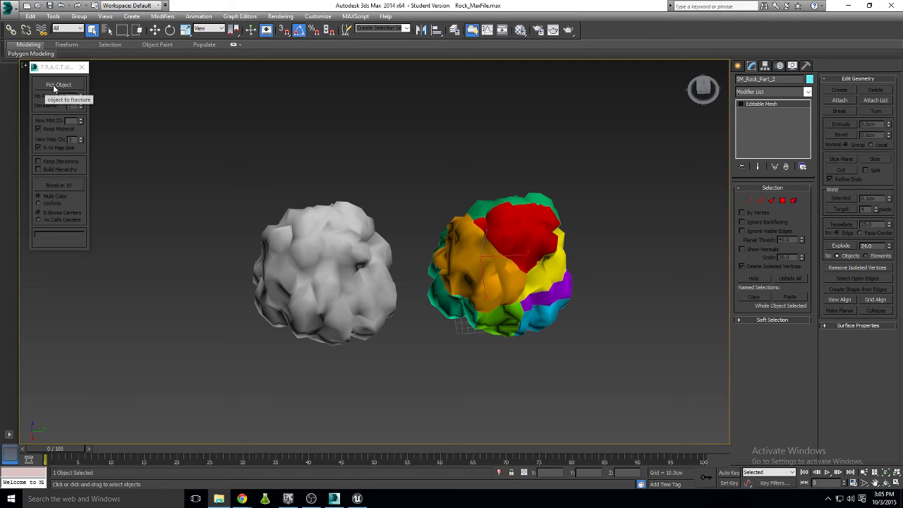
left_click(336, 307)
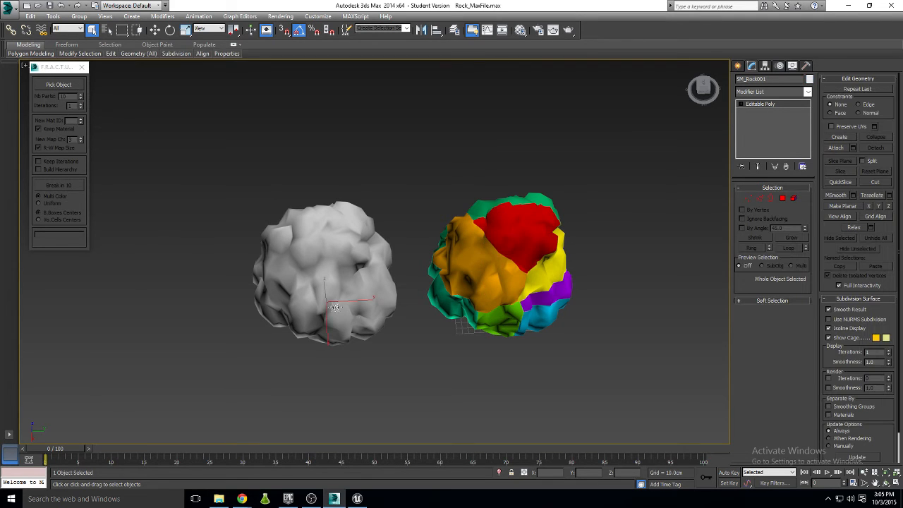
left_click(155, 29)
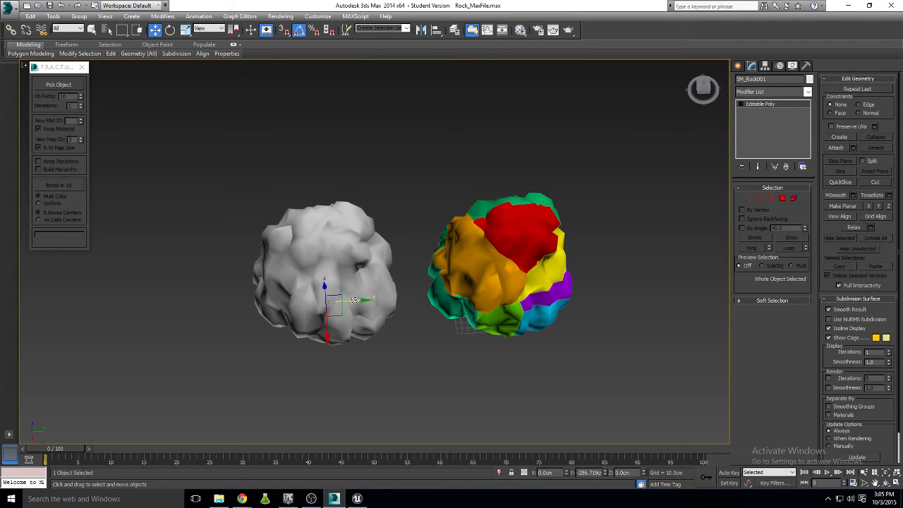
left_click_drag(337, 299, 175, 308, "shift")
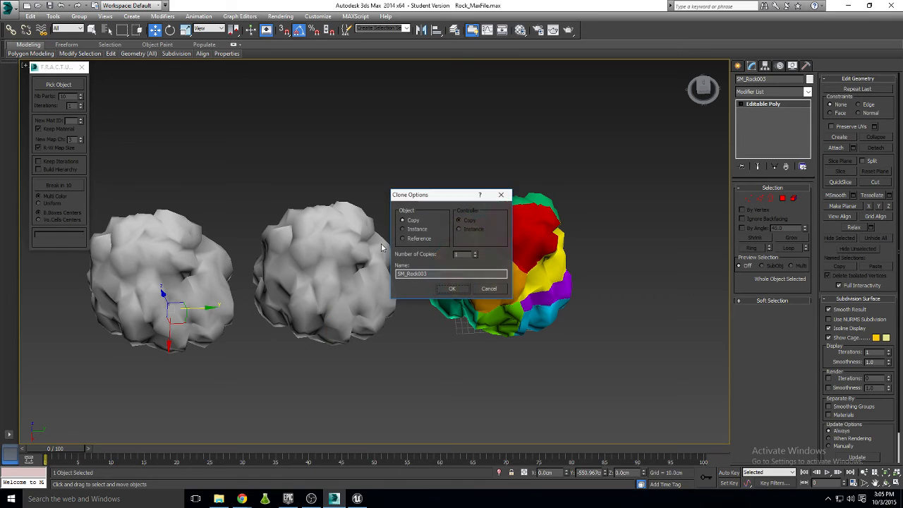
left_click(452, 288)
mouse_move(202, 54)
mouse_move(228, 173)
middle_mouse_down()
mouse_move(378, 144)
mouse_move(356, 143)
middle_mouse_up()
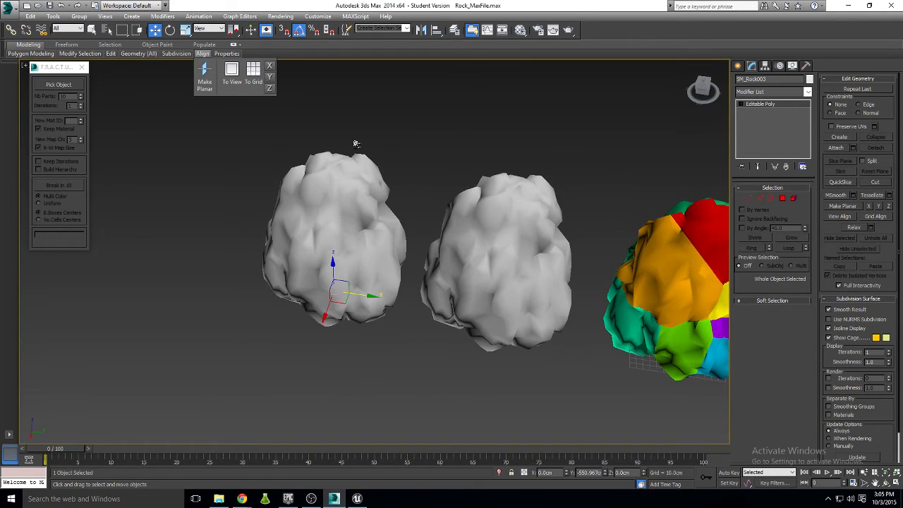
- Fracture the SM_Rock003 copy into 10 parts with the fracture script
left_click(59, 84)
left_click(372, 256)
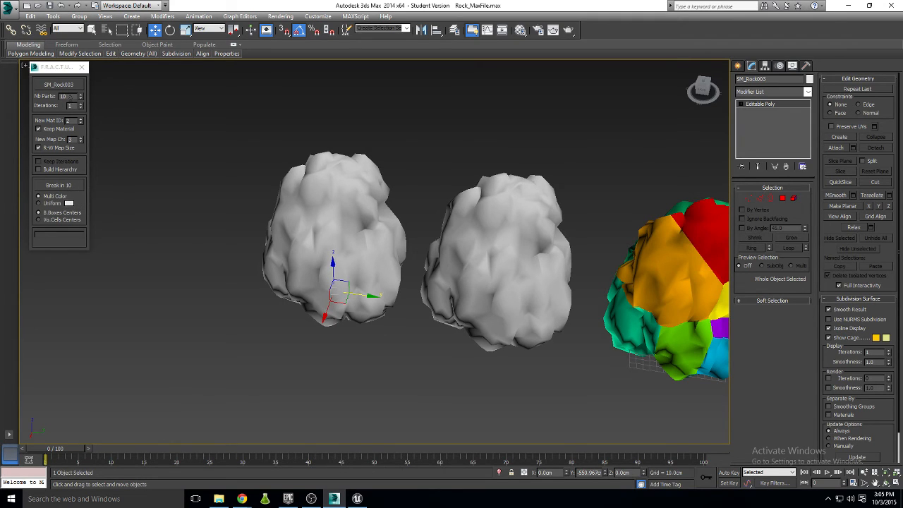
left_click(67, 96)
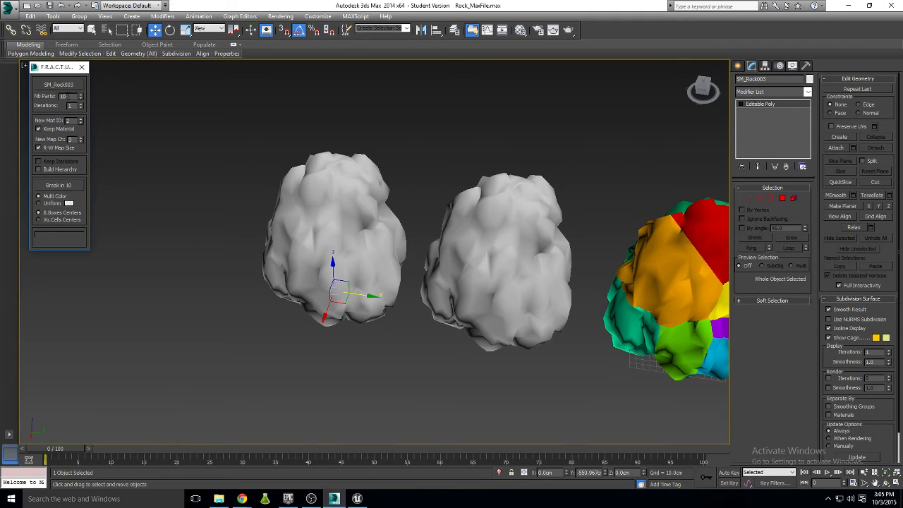
left_click(75, 186)
left_click(338, 223)
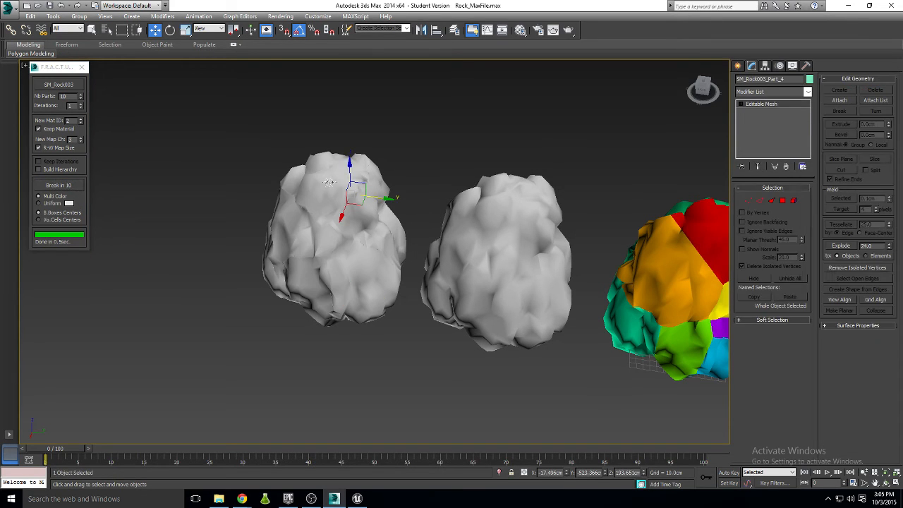
- Move the fracture script window off the viewport labels and turn on Edged Faces shading
left_click_drag(62, 72, 61, 89)
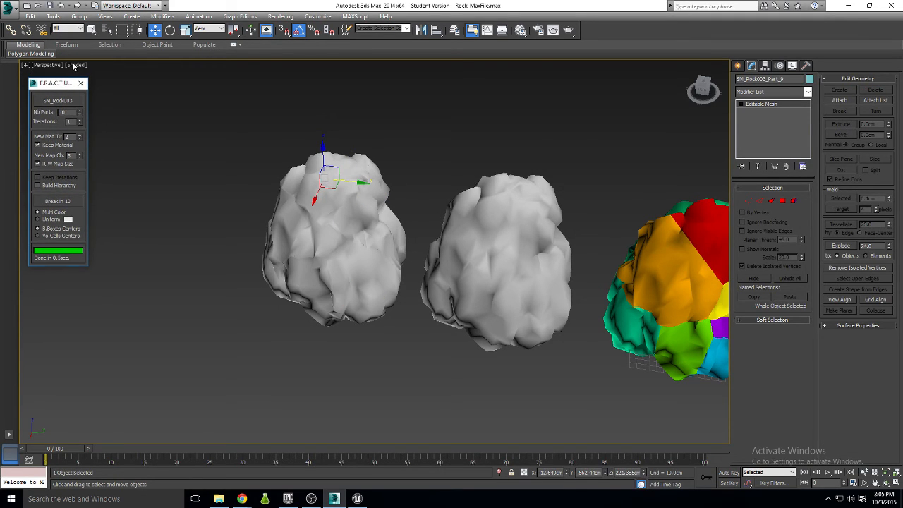
left_click(83, 69)
left_click(79, 66)
left_click(99, 106)
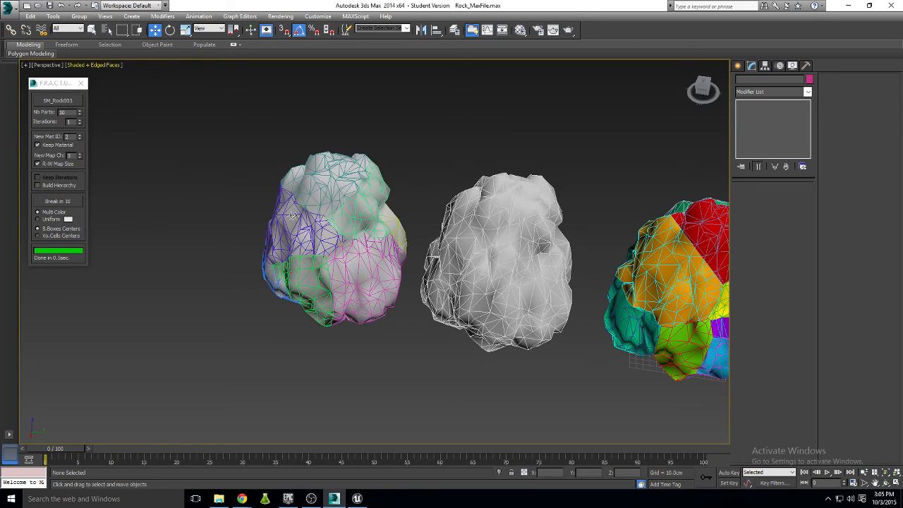
- Examine individual pieces of the newly fractured copy and compare them with the multicoloured fractured rock
left_click(329, 196)
left_click(366, 272)
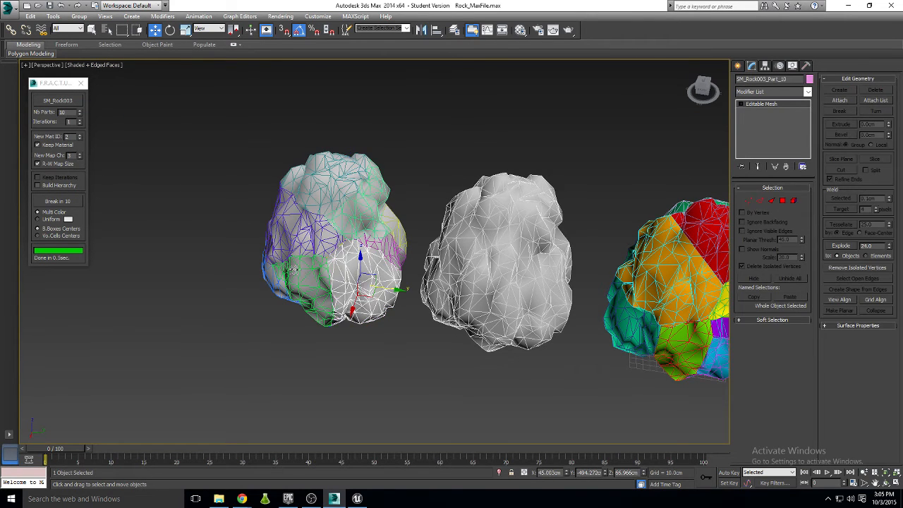
left_click(305, 284)
left_click(273, 274)
left_click(293, 235)
middle_click_drag(356, 215, 276, 198, "alt")
left_click(522, 263)
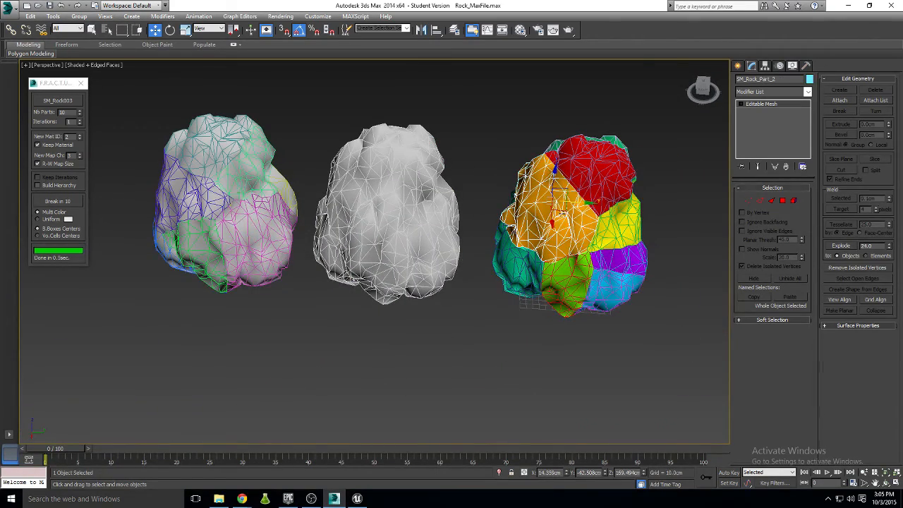
left_click(575, 181)
left_click(214, 151)
left_click(214, 149)
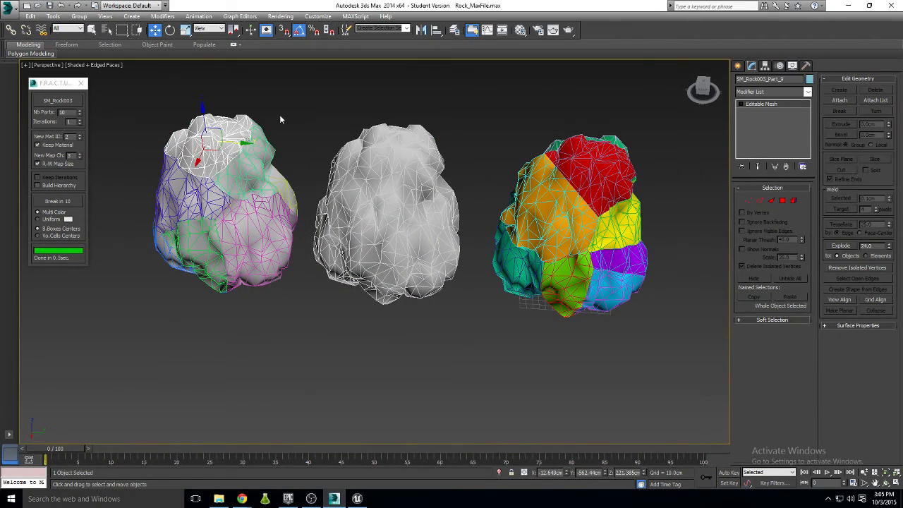
- Delete all pieces of the fractured SM_Rock003 copy
left_click_drag(145, 342, 145, 342)
key("Delete")
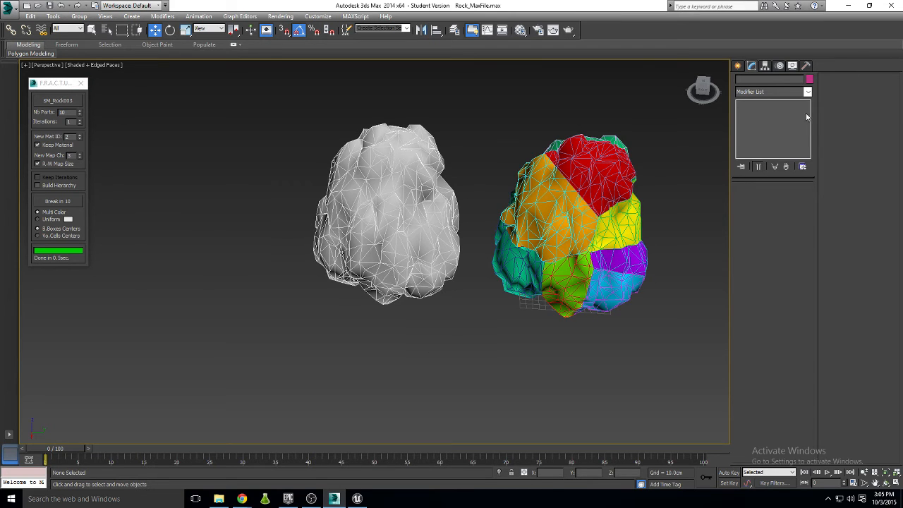
- Return to Unreal Engine, open the Rock folder's final subfolder and select the SM_Rock static mesh
left_click(849, 5)
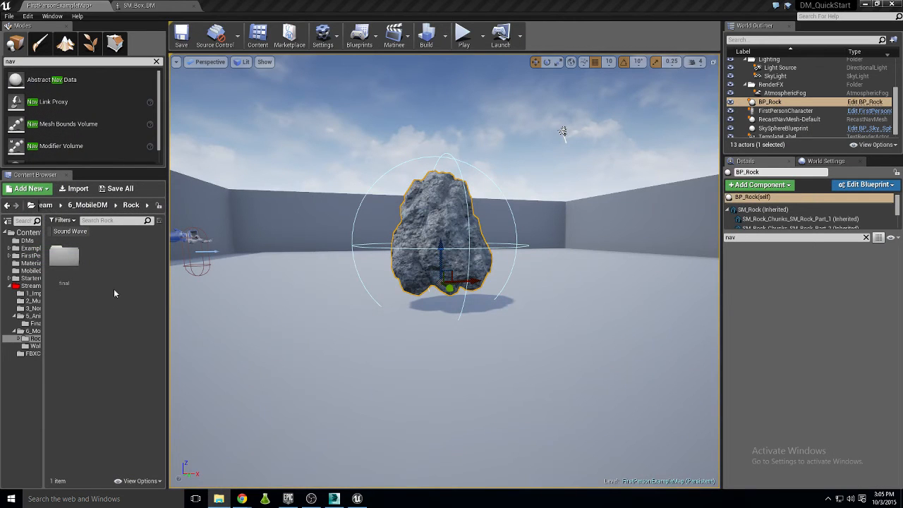
double_click(64, 256)
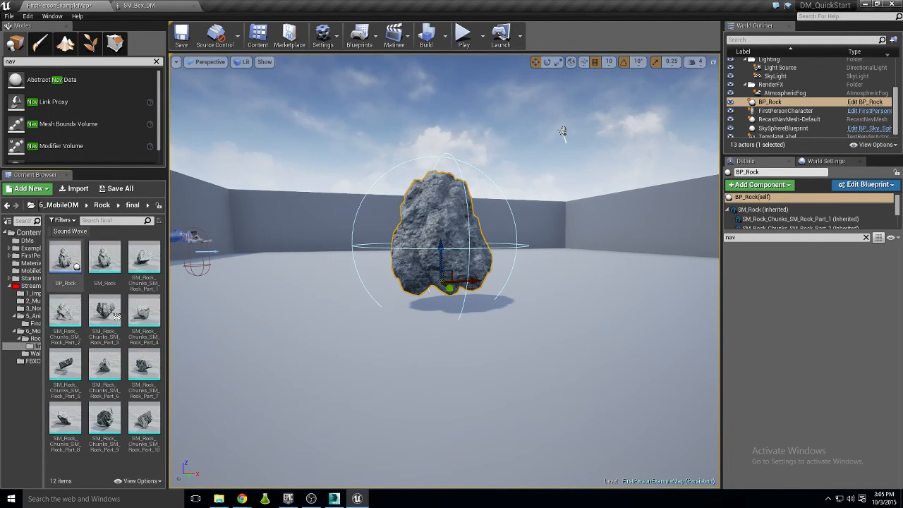
left_click(112, 274)
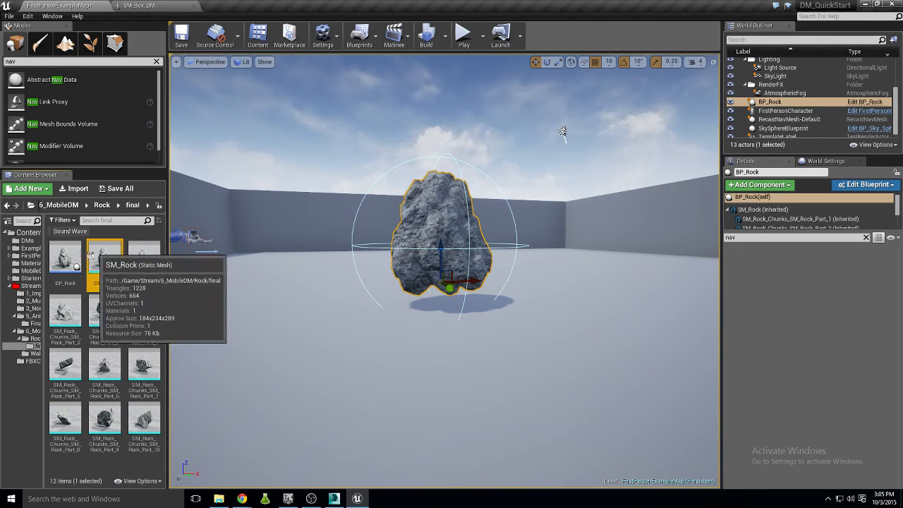
- Open the SM_Rock_Chunks_SM_Rock_Part_4 static mesh and examine its collision hulls from several angles
left_click(143, 263)
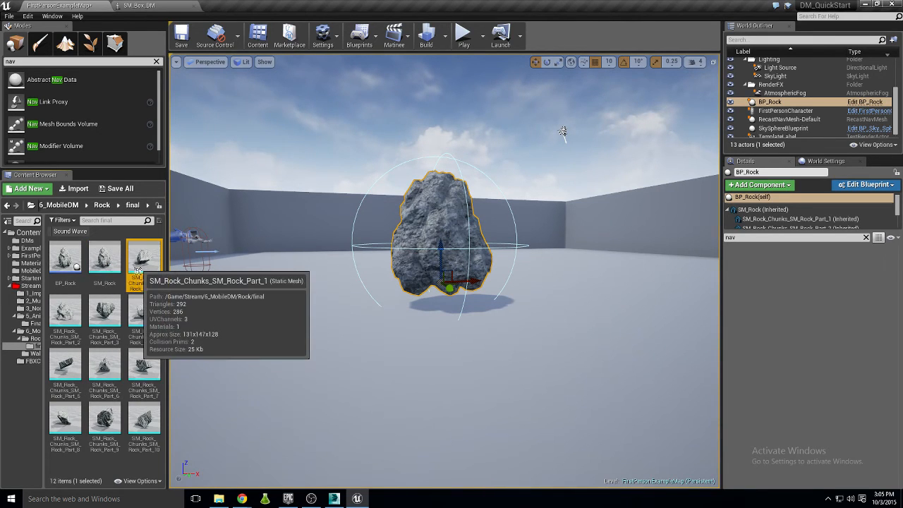
left_click(128, 431, "shift")
double_click(140, 326)
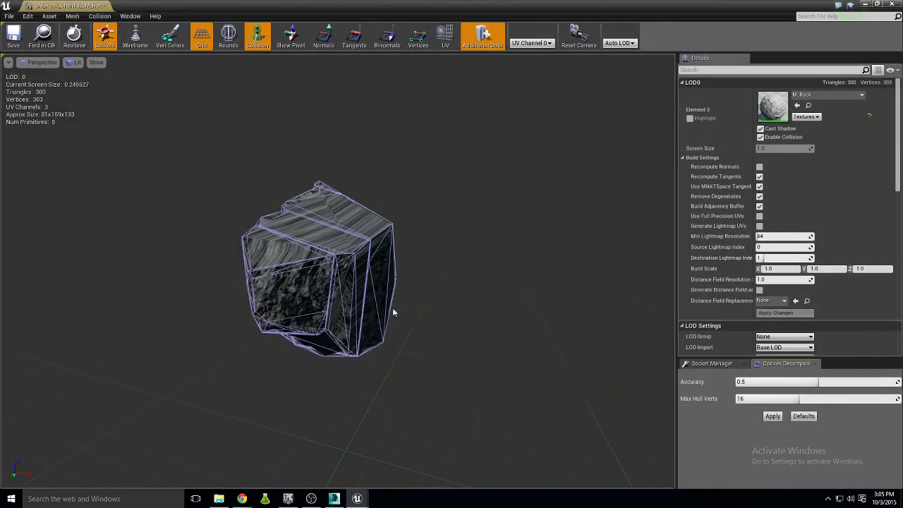
left_click_drag(392, 308, 426, 284)
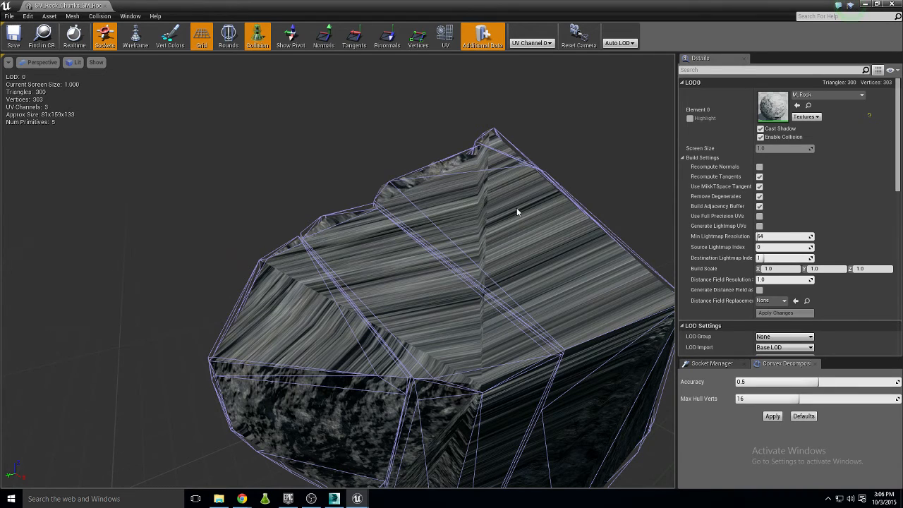
mouse_move(501, 292)
middle_mouse_down()
mouse_move(500, 218)
mouse_move(500, 292)
middle_mouse_up()
scroll(501, 292, "down", 3)
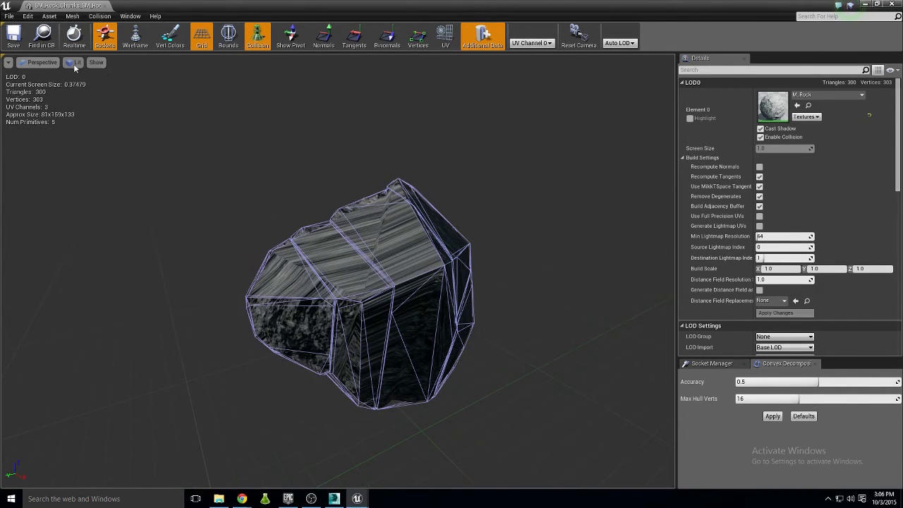
- Select all collision hulls around the SM_Rock_Part_4 chunk and delete them
left_click(428, 221)
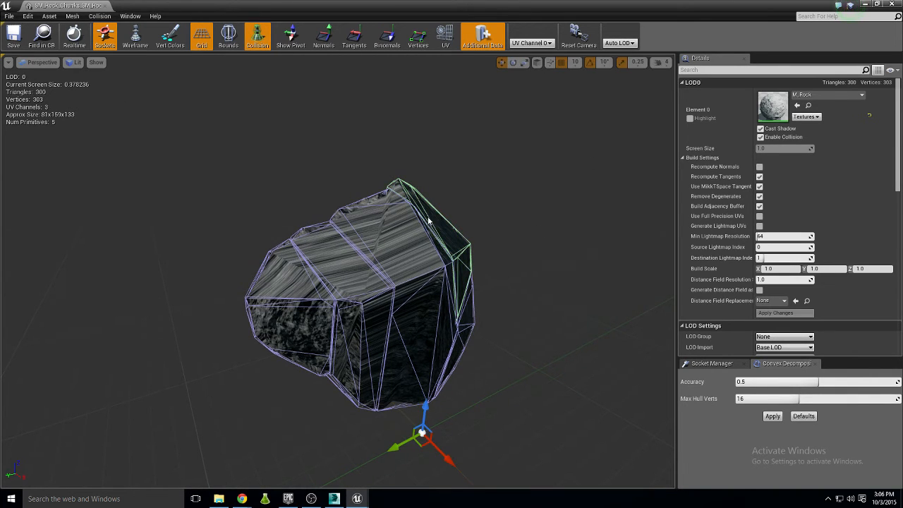
left_click(417, 216, "ctrl")
left_click(348, 253)
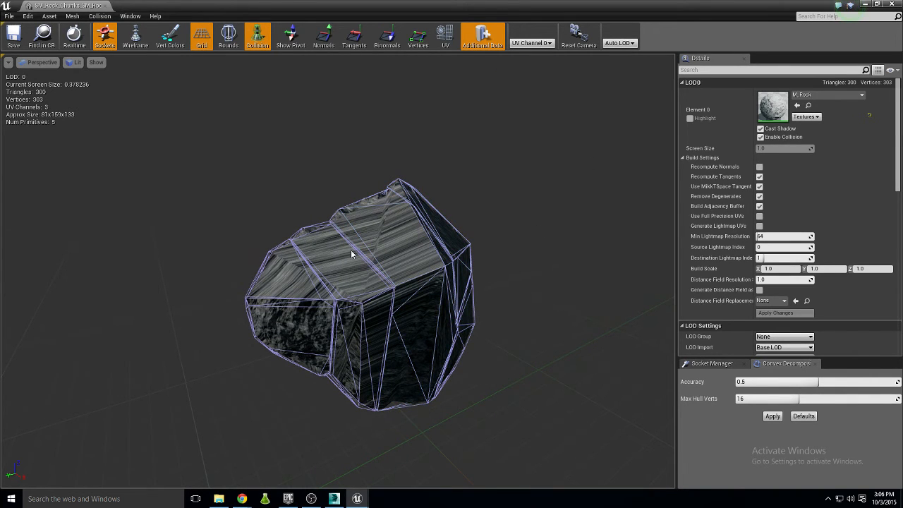
left_click(358, 251)
left_click(365, 245, "ctrl")
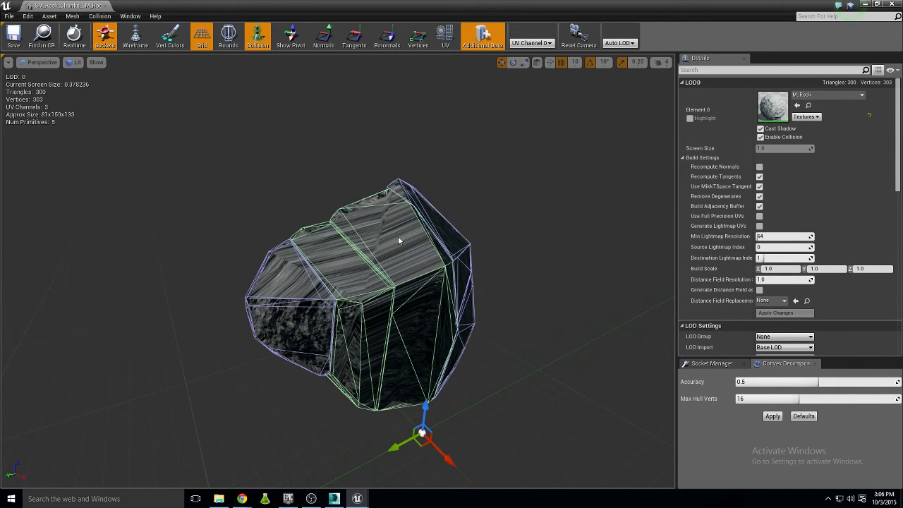
left_click(306, 279, "ctrl")
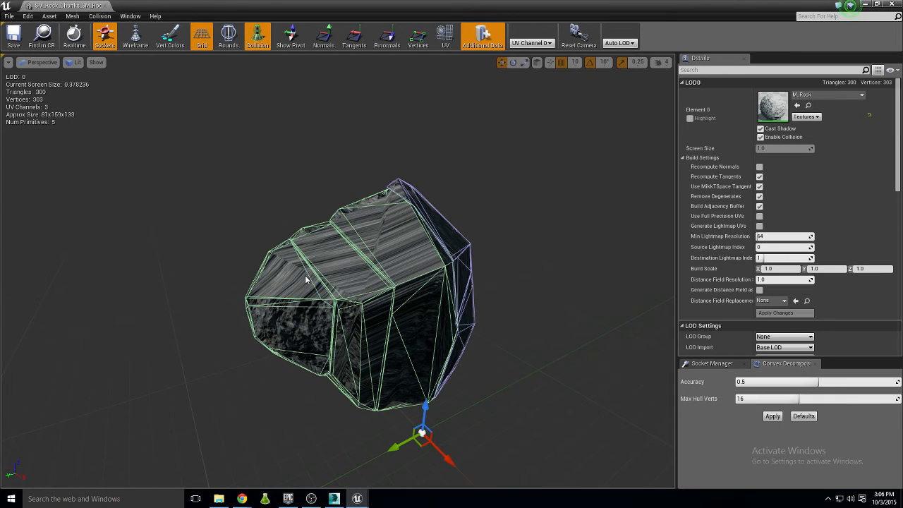
left_click(455, 261, "ctrl")
left_click(465, 341, "ctrl")
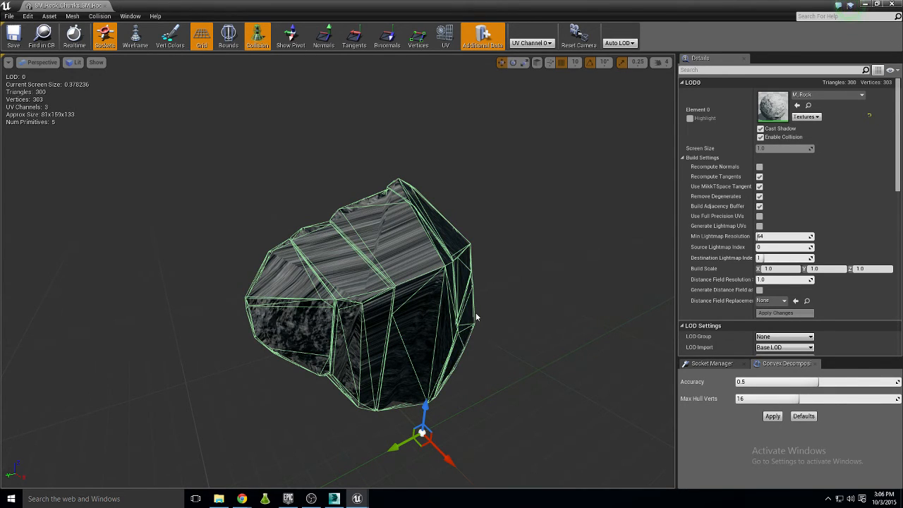
key("Delete")
left_click_drag(476, 317, 423, 305)
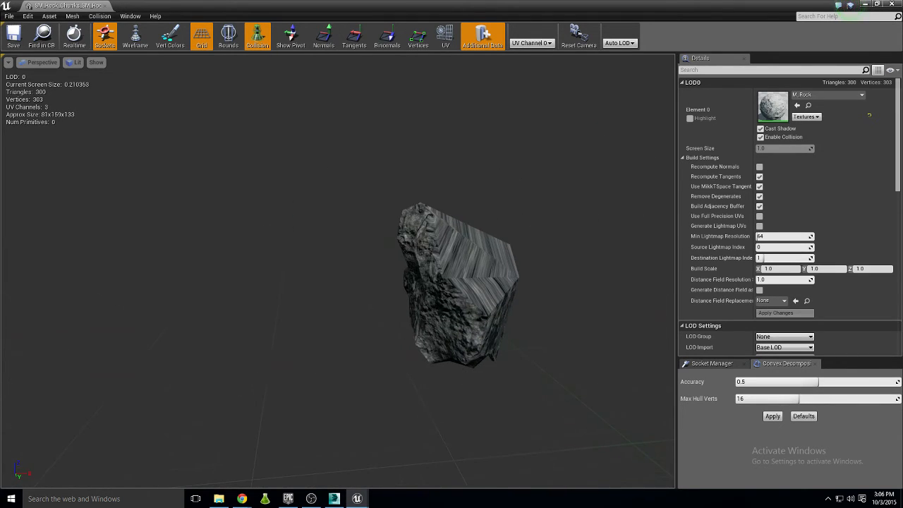
- Generate auto convex collision for the chunk with accuracy 0.5 and a maximum of 16 hull vertices
left_click(100, 15)
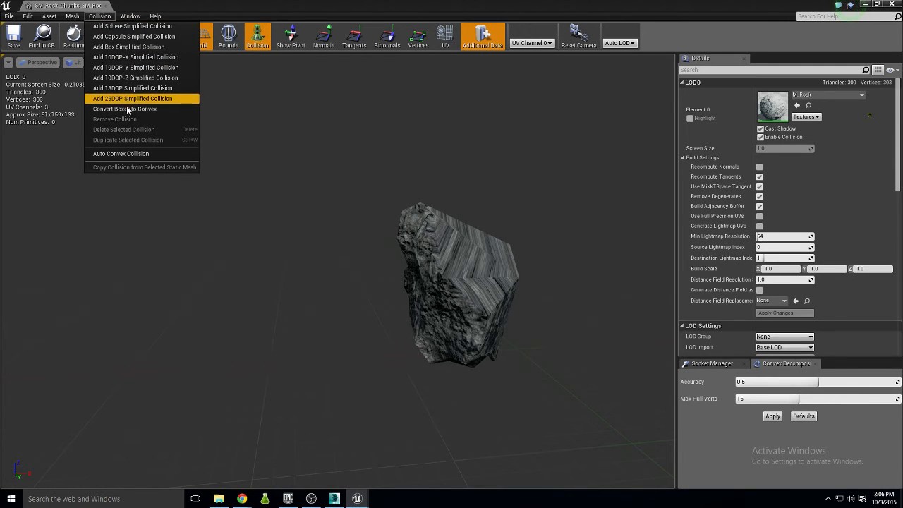
left_click(123, 154)
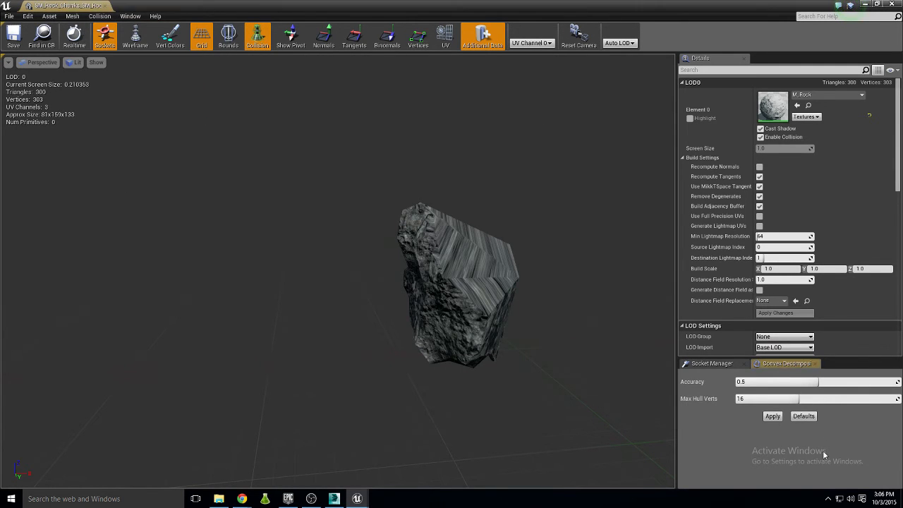
left_click(773, 416)
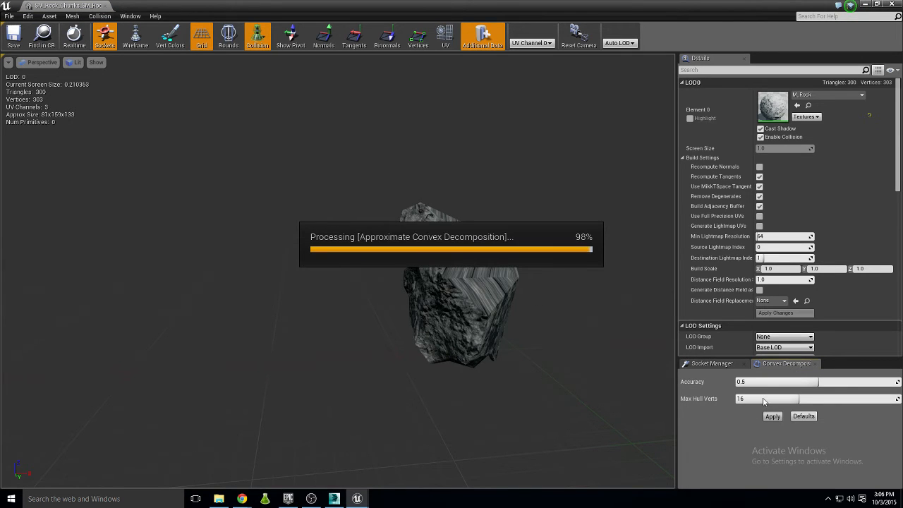
left_click_drag(575, 304, 511, 243)
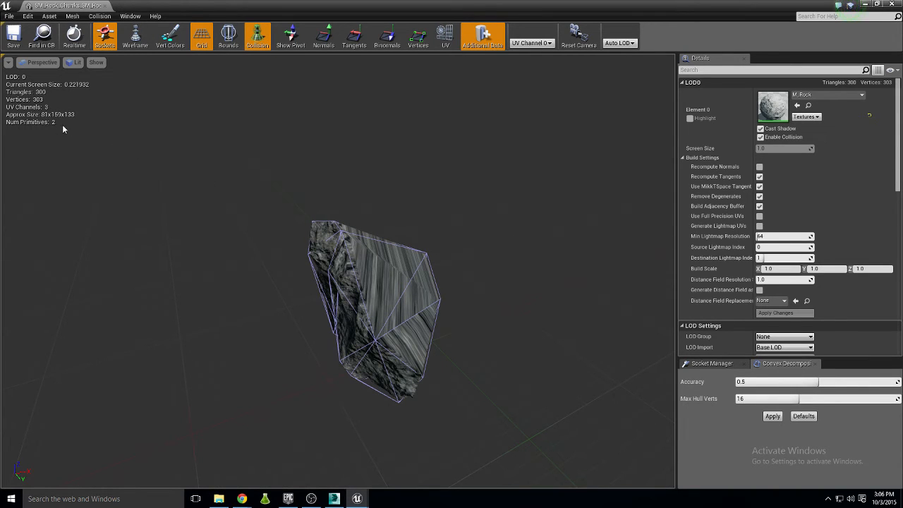
left_click_drag(390, 289, 396, 288)
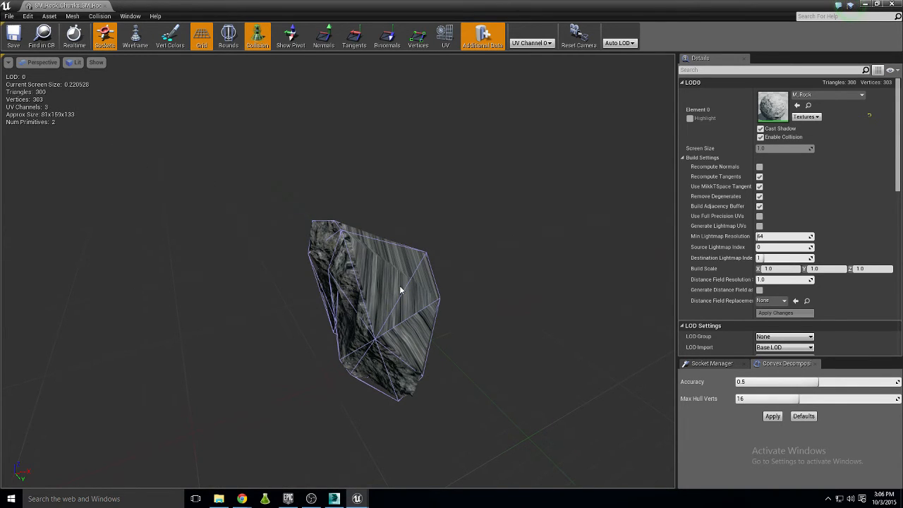
- Delete both generated convex collision hulls from the chunk
left_click(360, 272)
key("Delete")
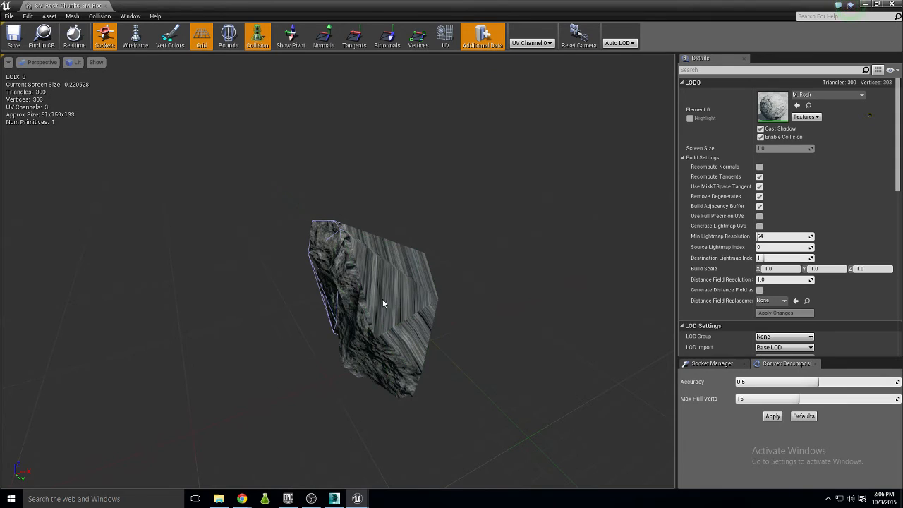
left_click(329, 230)
key("Delete")
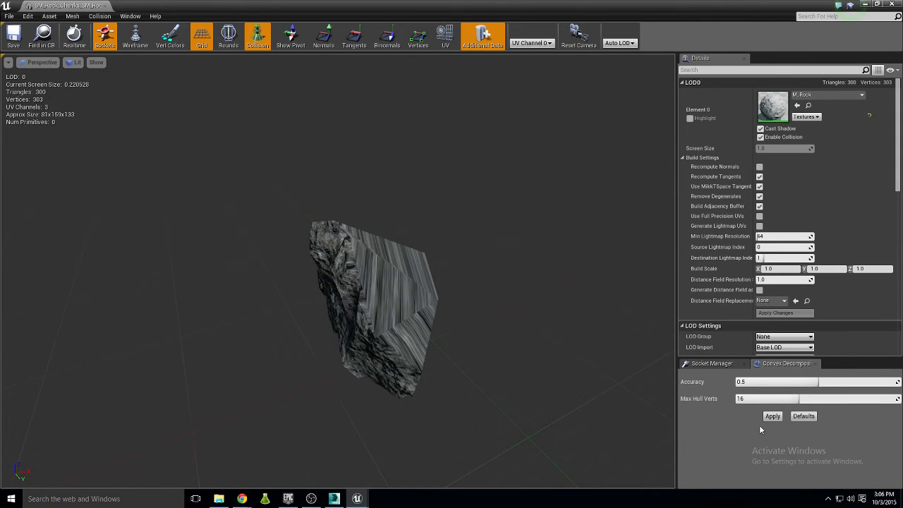
- Generate convex collision for the chunk with accuracy 1.0 and a maximum of 32 hull vertices
left_click_drag(789, 399, 898, 400)
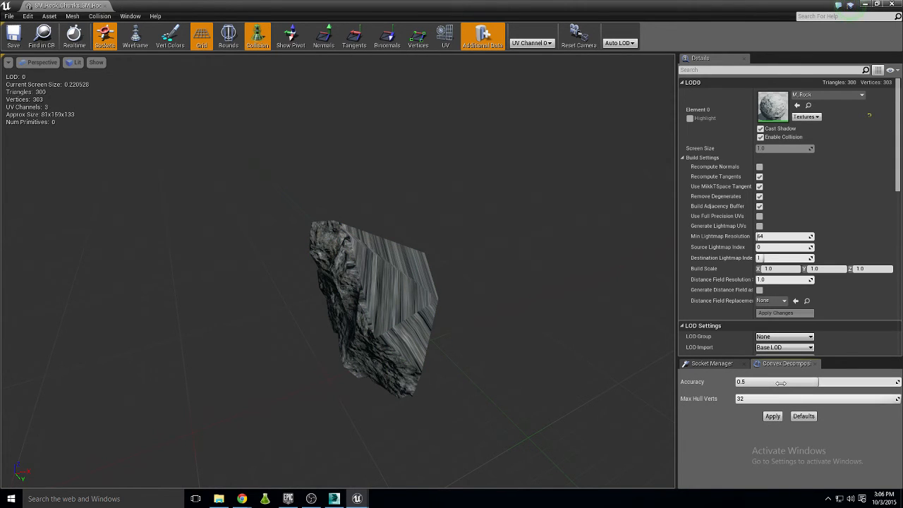
left_click_drag(780, 382, 898, 383)
left_click(773, 417)
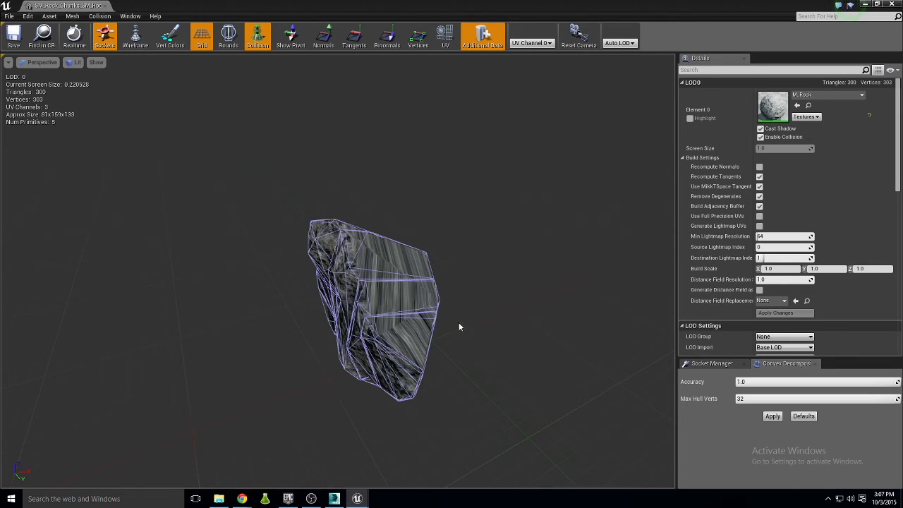
- Examine the chunk's individual collision hulls and its primitive count from several angles
left_click_drag(458, 326, 436, 271)
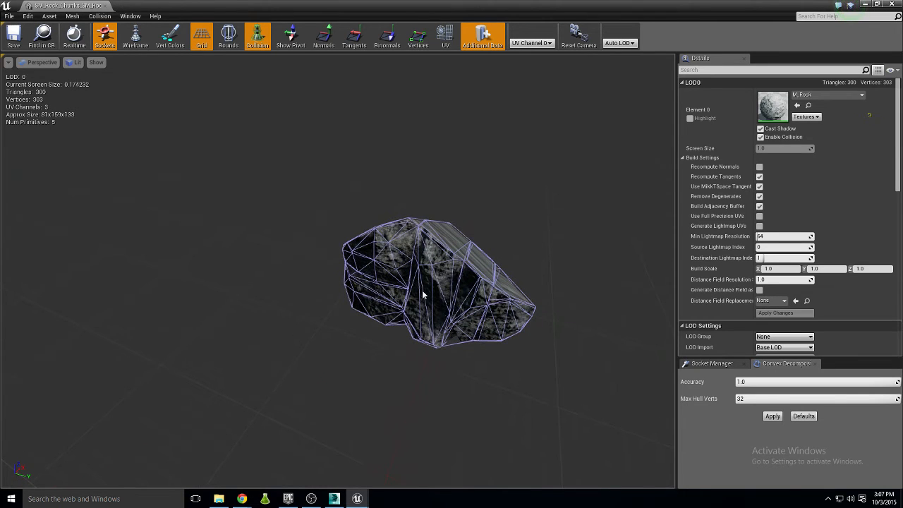
left_click(393, 242)
left_click(381, 291)
left_click_drag(380, 291, 315, 220)
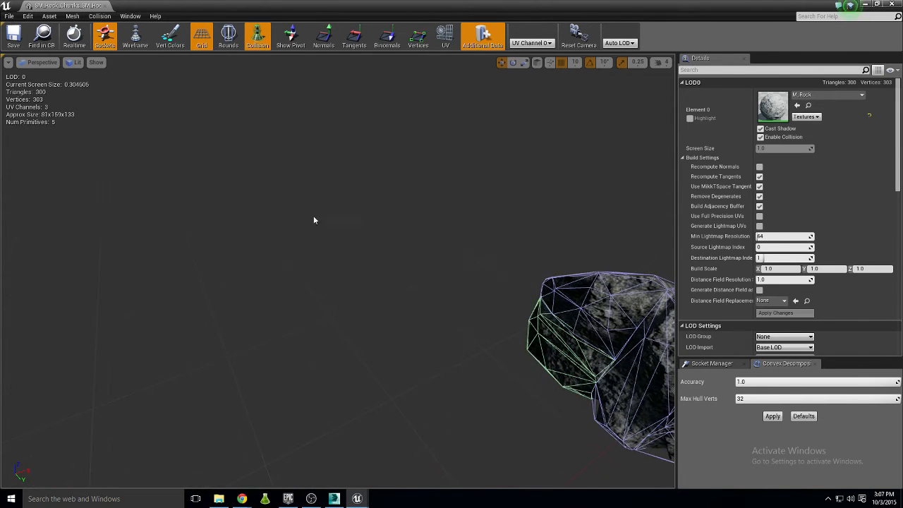
left_click(46, 123)
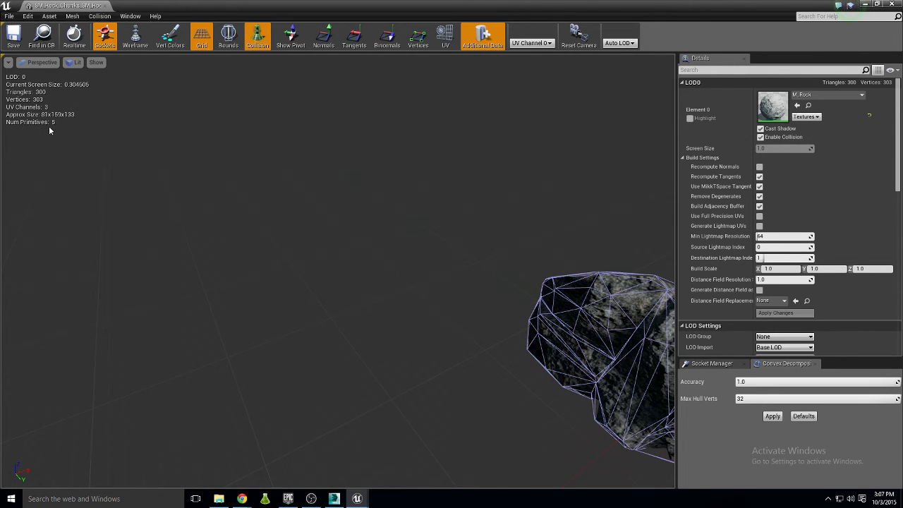
mouse_move(499, 296)
right_mouse_down()
mouse_move(459, 296)
mouse_move(500, 296)
right_mouse_up()
left_click(424, 281)
left_click(432, 289)
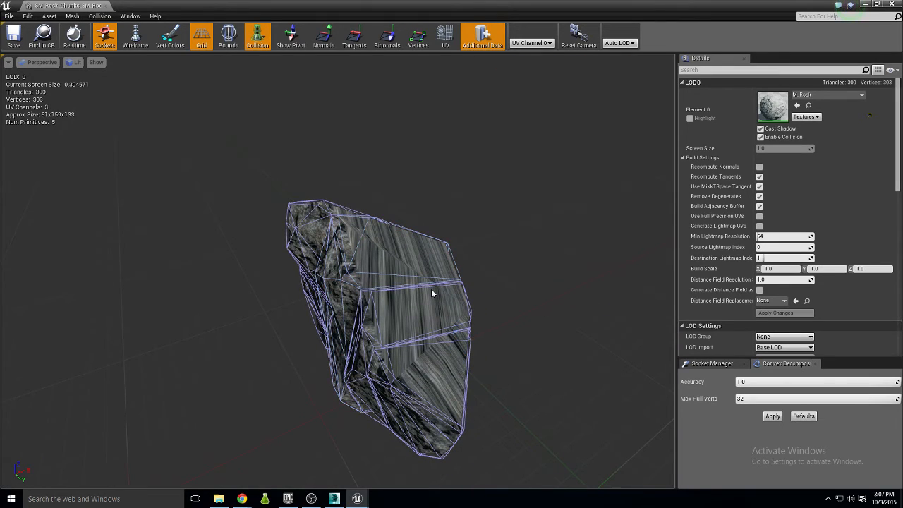
- Close the chunk's mesh editor, open the BP_Rock Blueprint and view the rock in its component viewport
left_click(107, 5)
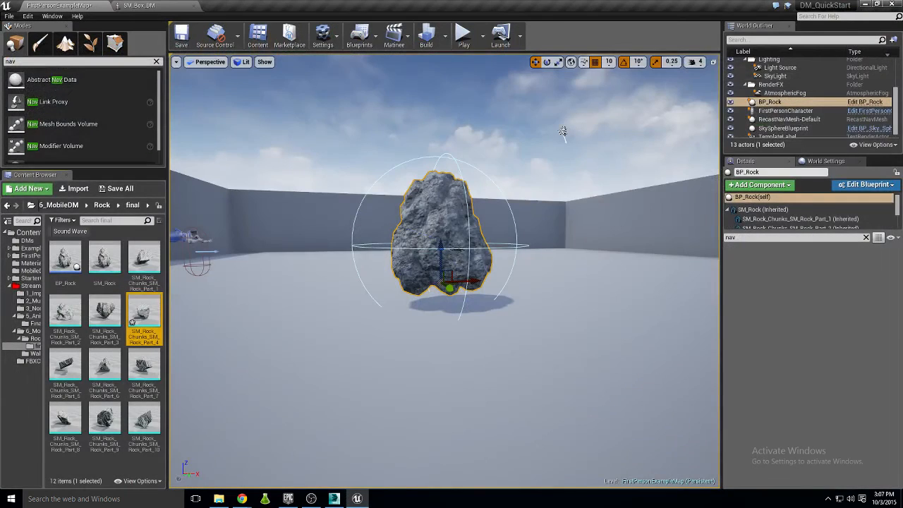
double_click(64, 260)
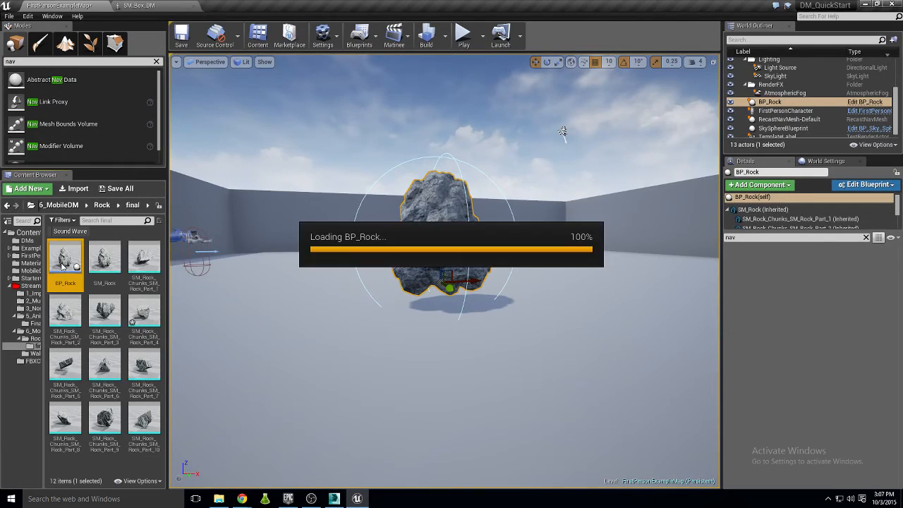
right_click_drag(395, 379, 514, 377)
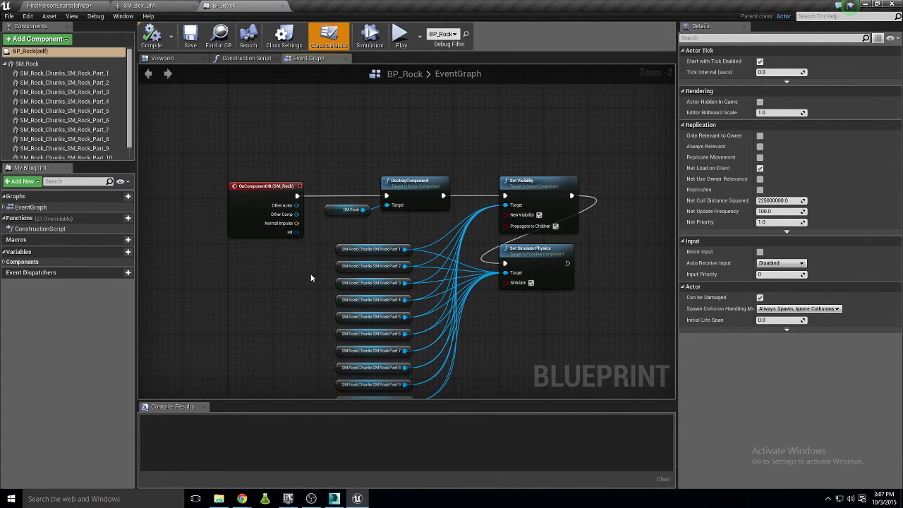
left_click(161, 58)
left_click(381, 172)
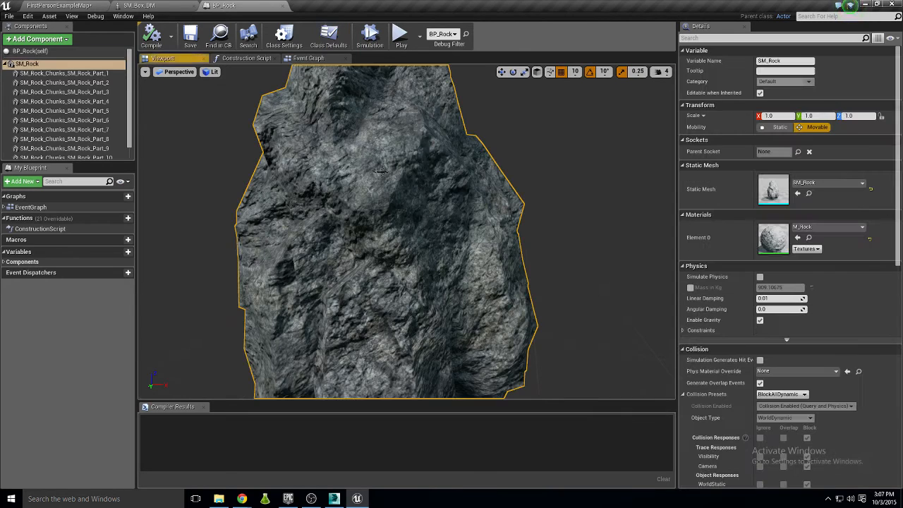
- Delete the RadialForce component from the BP_Rock Blueprint
left_click(55, 67)
scroll(76, 97, "down", 1)
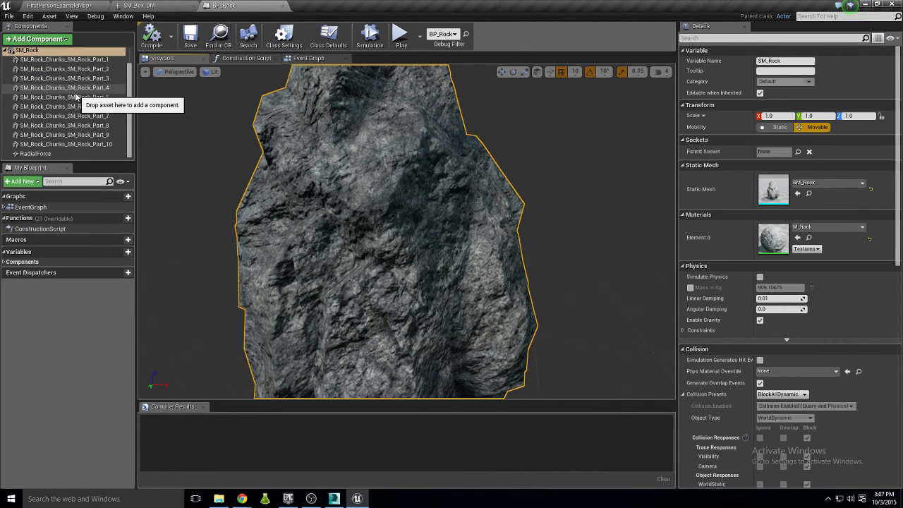
left_click(49, 60)
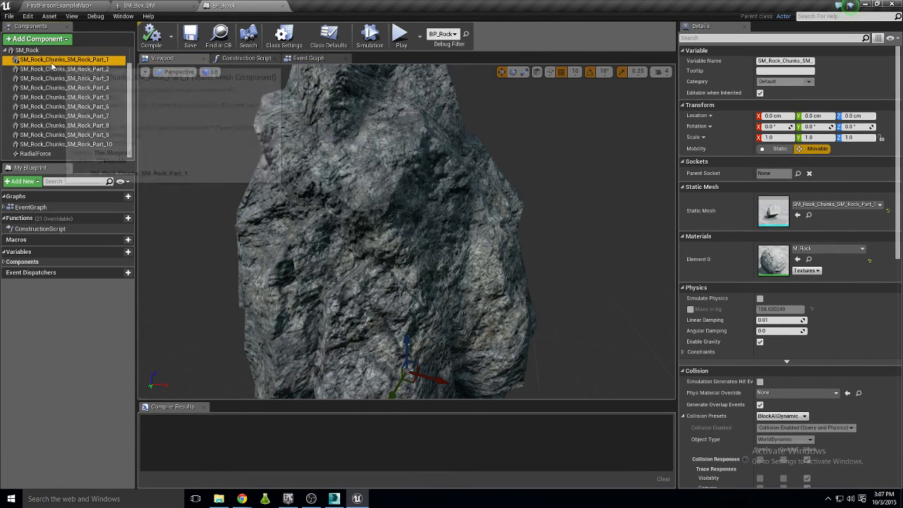
left_click(37, 154)
key("Delete")
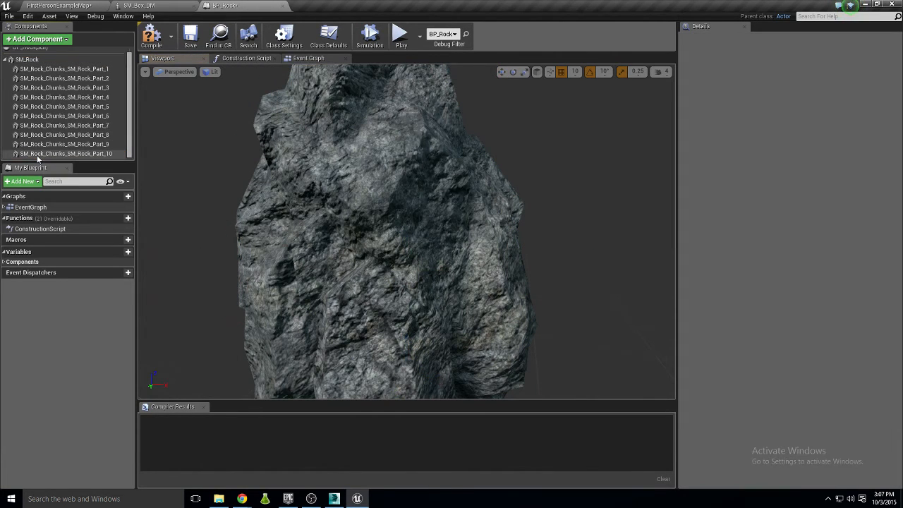
- Select all chunk components from Part_1 through Part_10 and view the whole rock
left_click(57, 70)
left_click(79, 154, "shift")
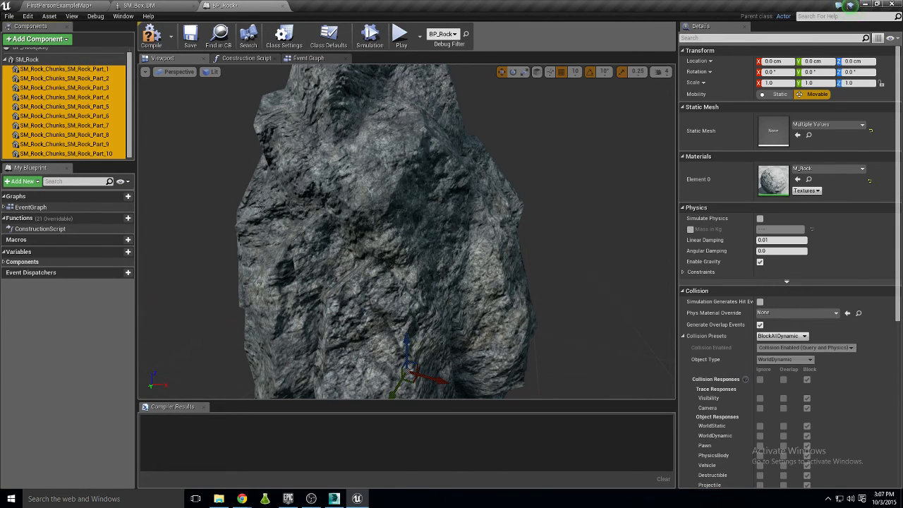
left_click_drag(259, 206, 309, 245)
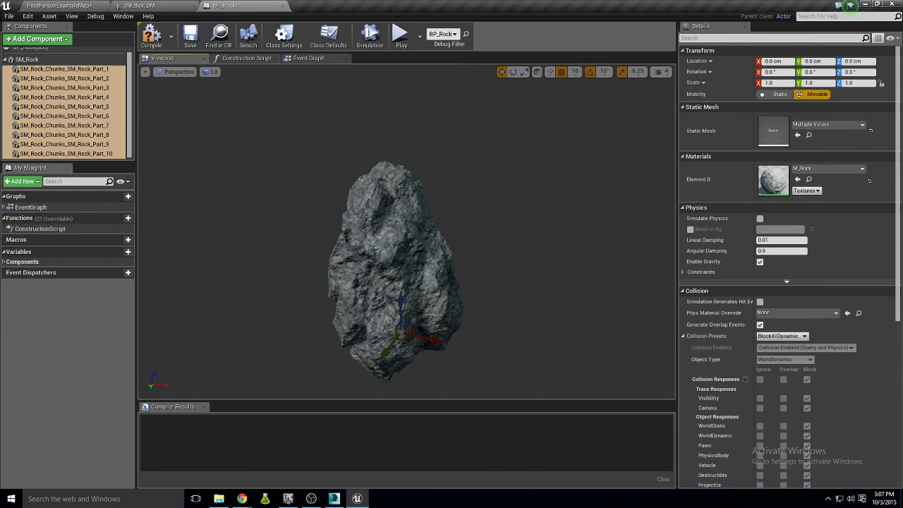
- Move the Part_4 and Part_8 chunk components together to 180 cm on the X axis, then select Part_4 alone
left_click(85, 97)
left_click(81, 134, "ctrl")
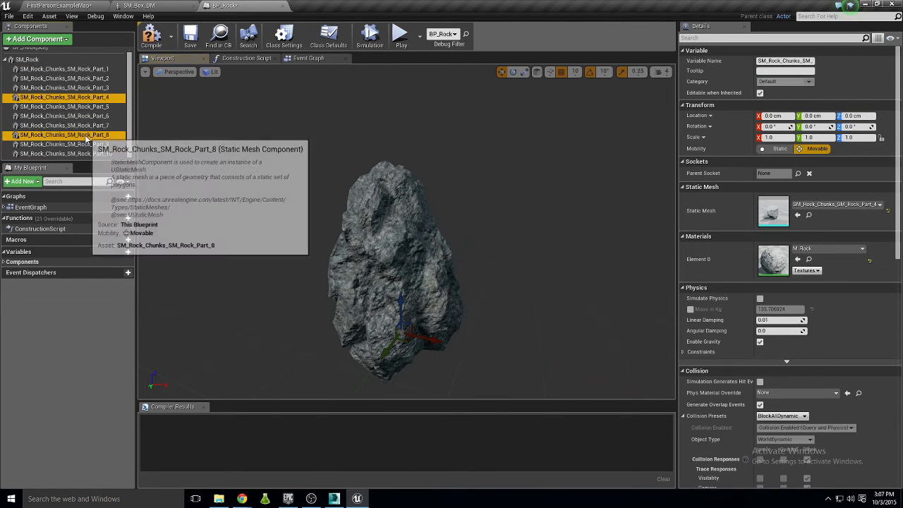
left_click_drag(428, 340, 564, 394)
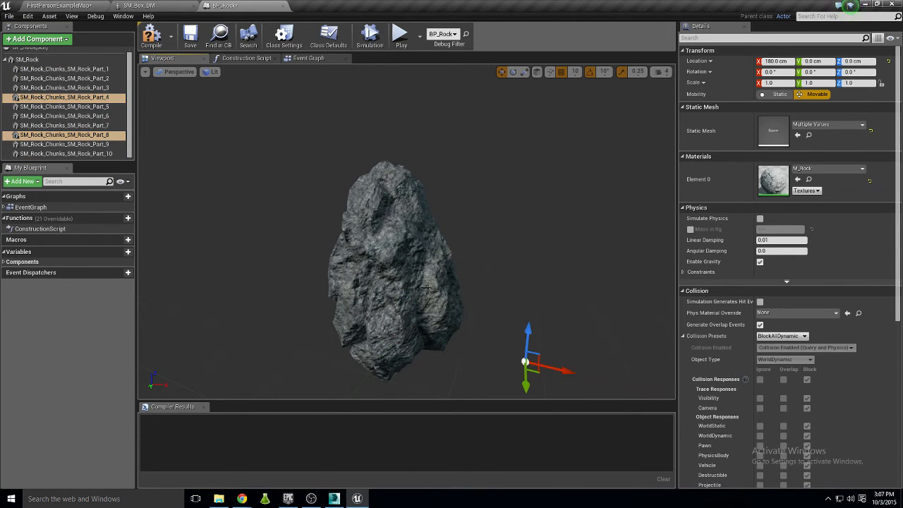
left_click(77, 97)
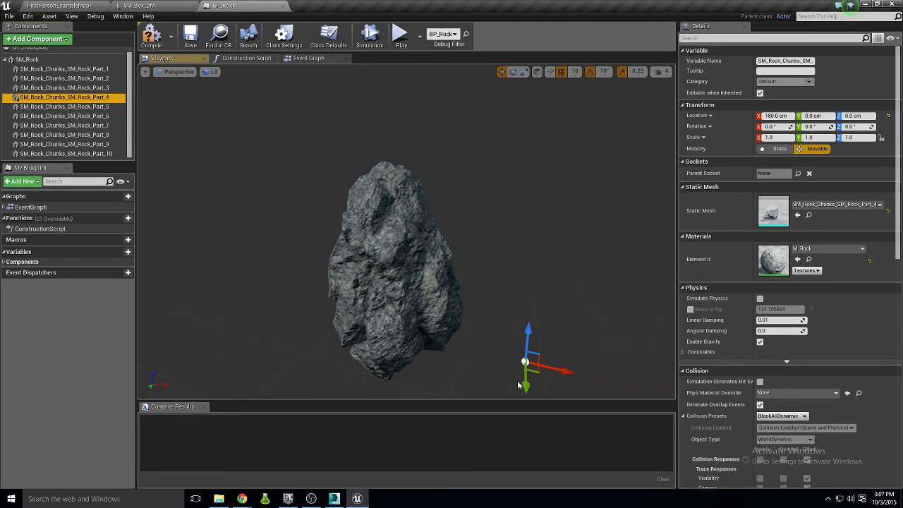
- Move the Part_4 chunk component to 110 cm on the X axis and view the rock from another side
left_click_drag(601, 386, 487, 353)
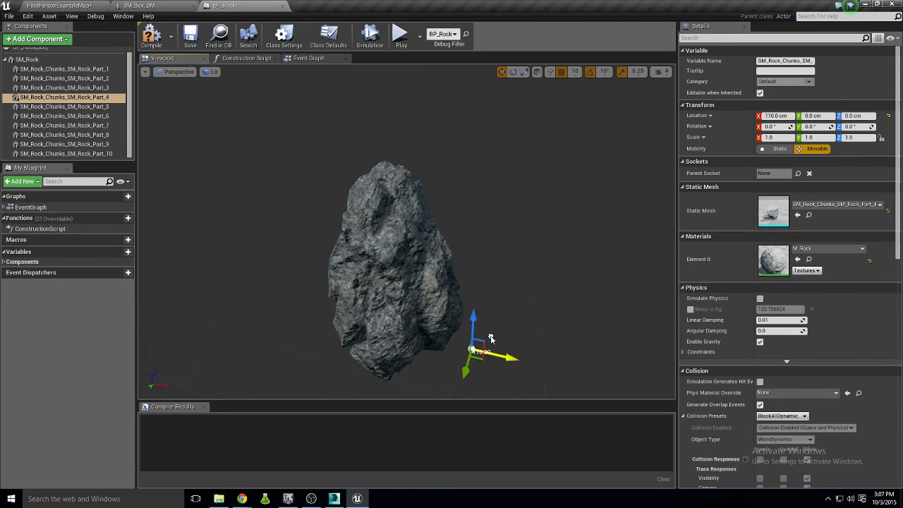
right_click_drag(489, 339, 519, 332)
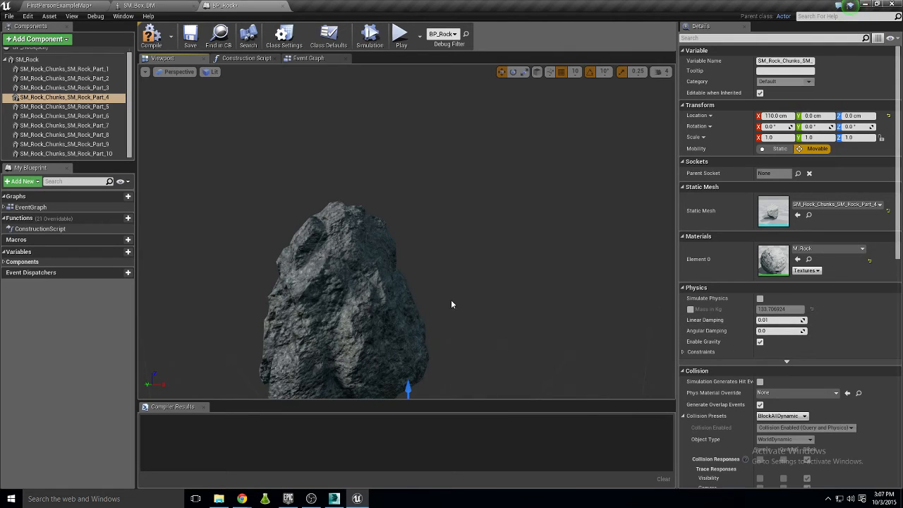
right_click_drag(459, 304, 501, 388)
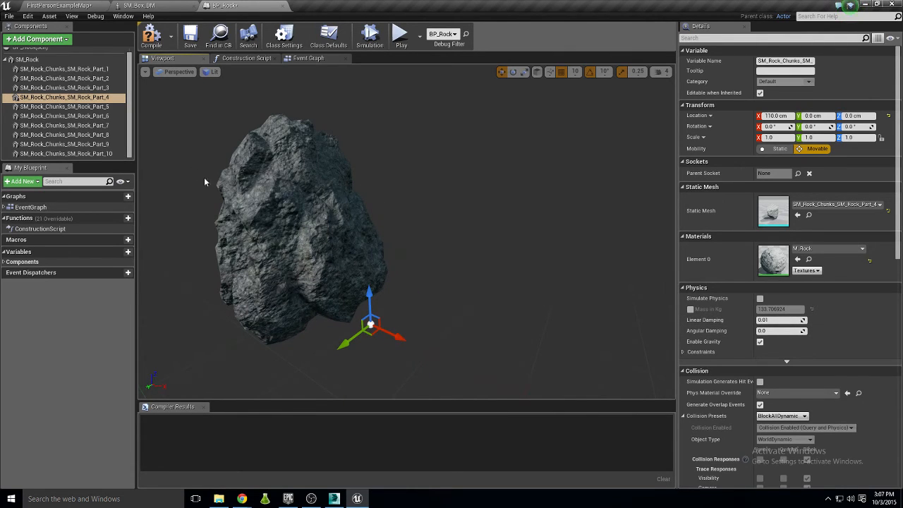
- Undo the chunk component moves and compile the BP_Rock Blueprint
key("ctrl+z")
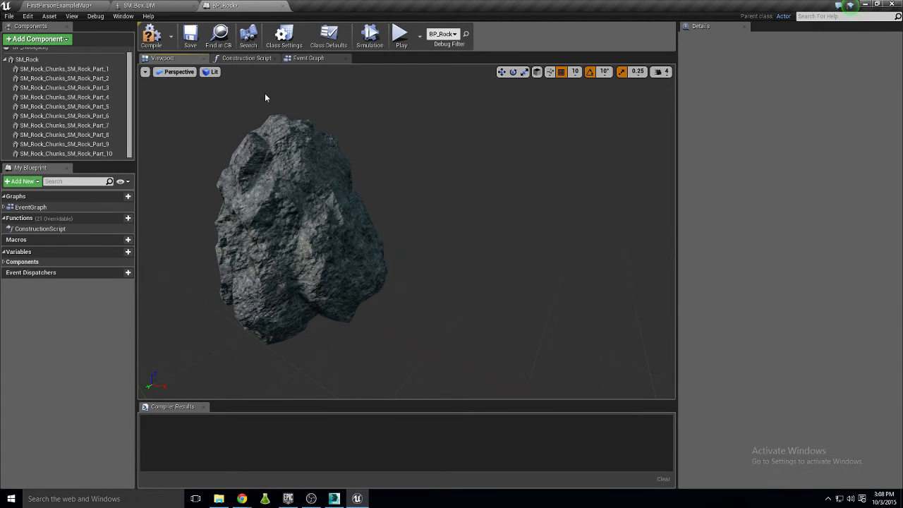
left_click(151, 35)
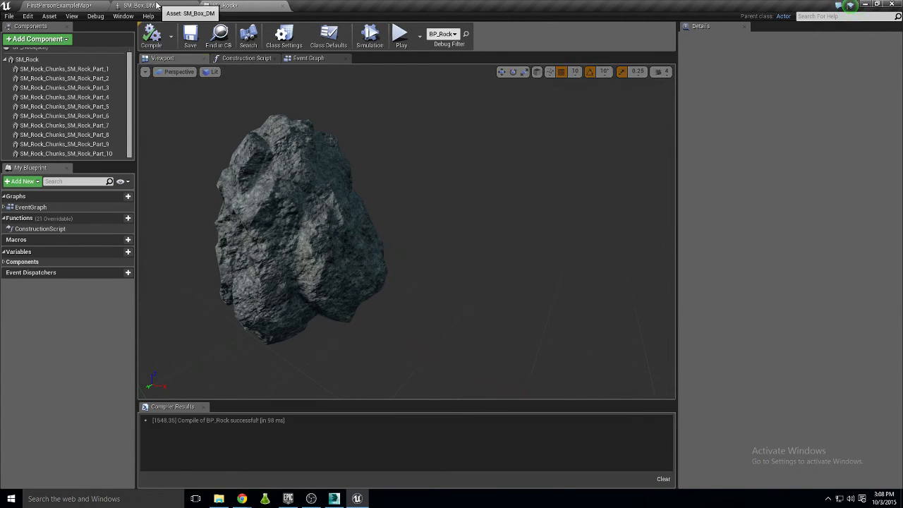
- Close the SM_Box_DM editor and return to the FirstPersonExampleMap level
left_click(141, 5)
left_click(67, 5)
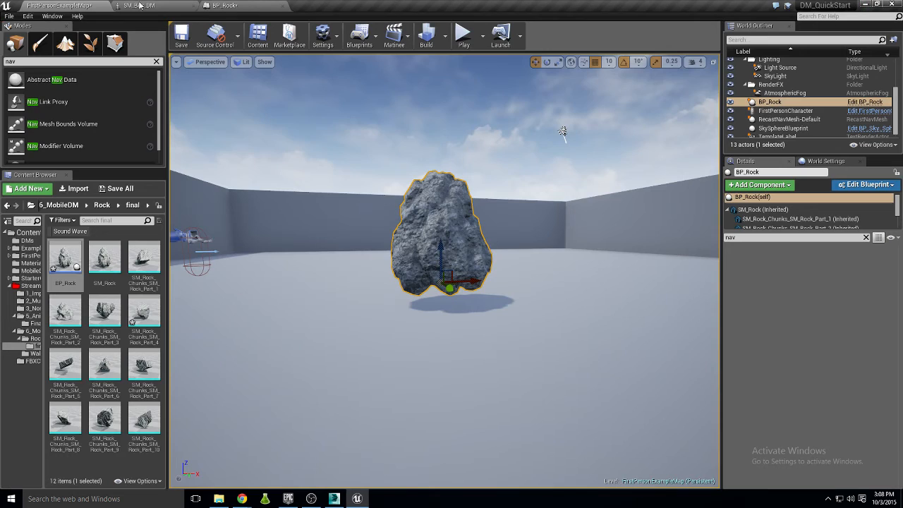
left_click(193, 6)
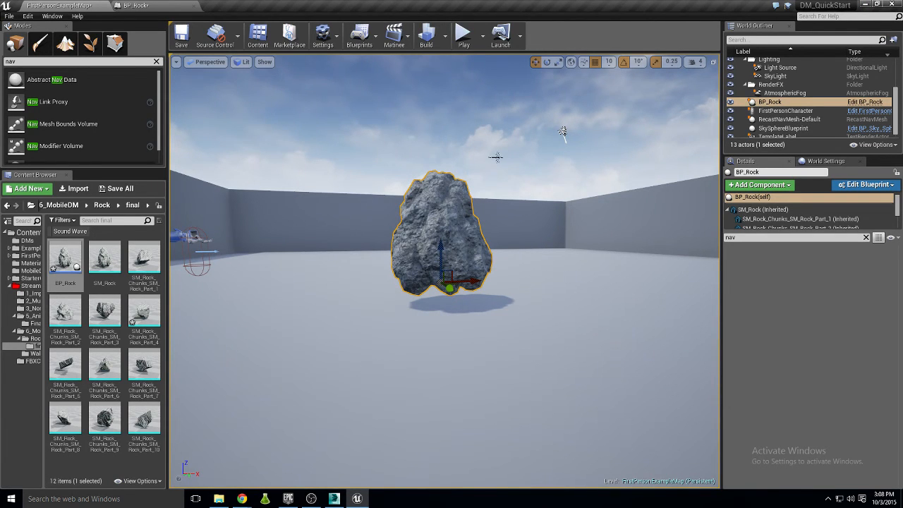
- Play the level, shoot the rock, walk into its chunks to push them around, and stop the play session
left_click(463, 35)
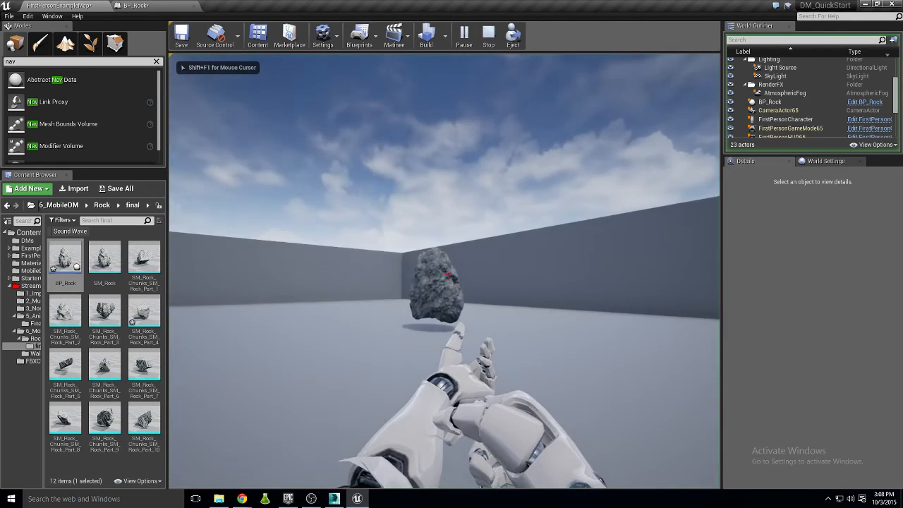
key("w")
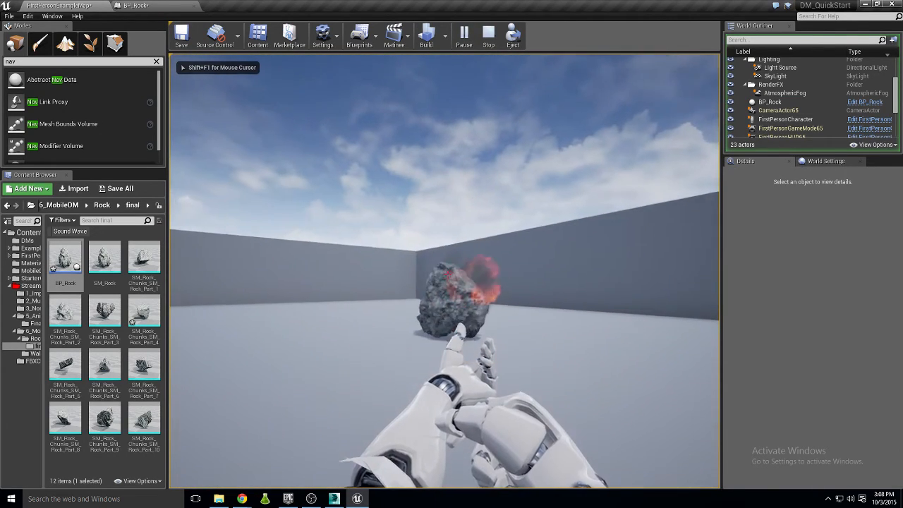
key("d")
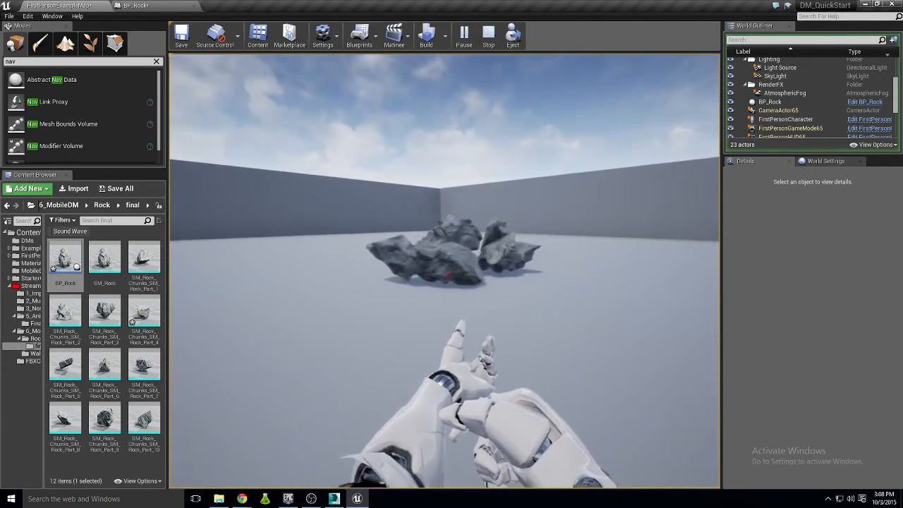
key("w")
key("w")
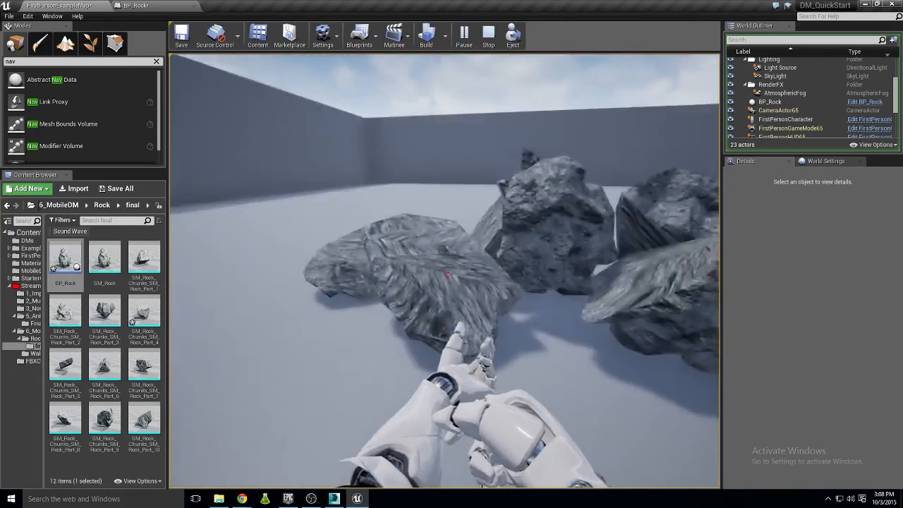
key("w")
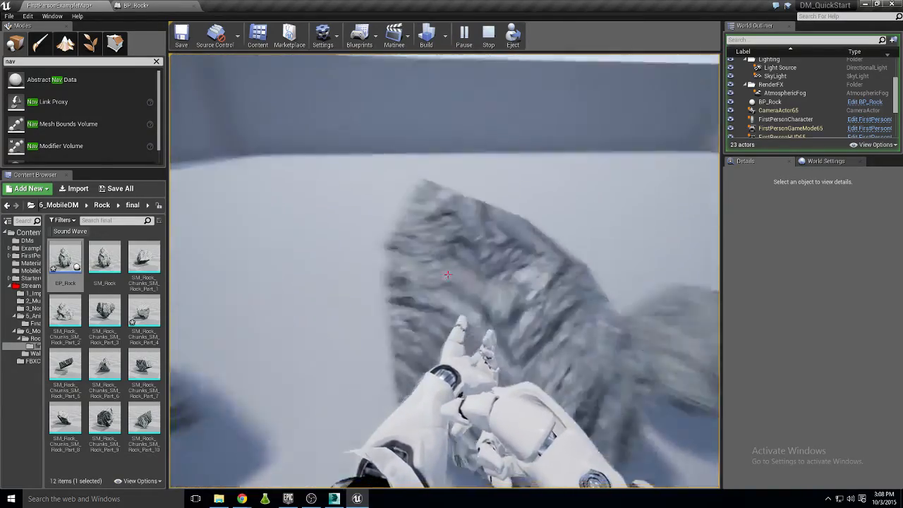
key("w")
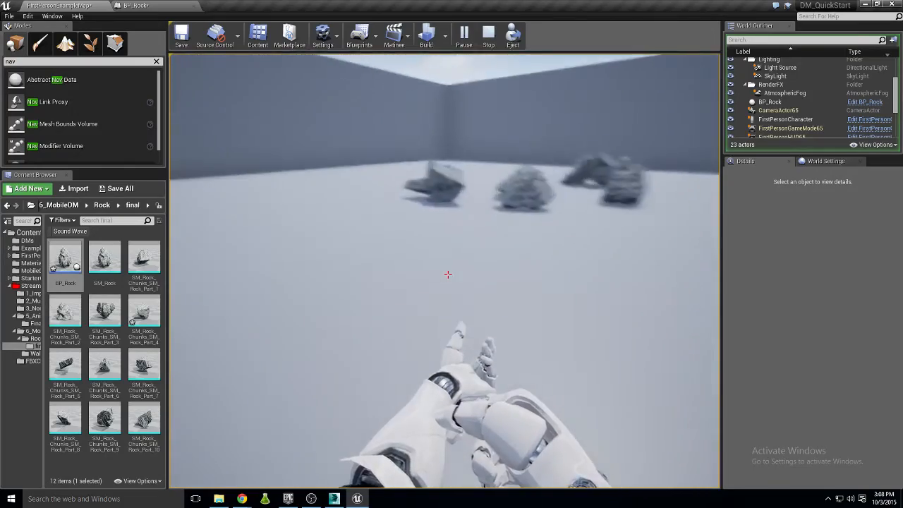
key("w")
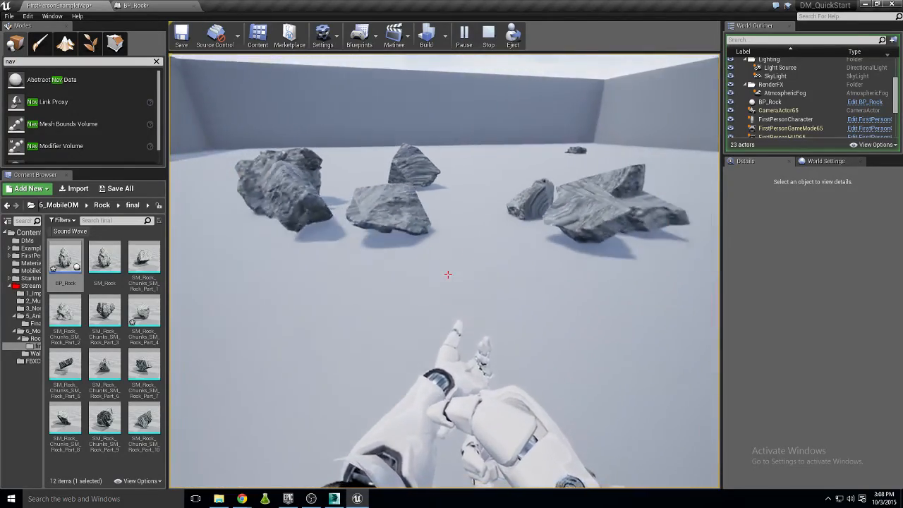
key("Escape")
right_click_drag(444, 271, 506, 213)
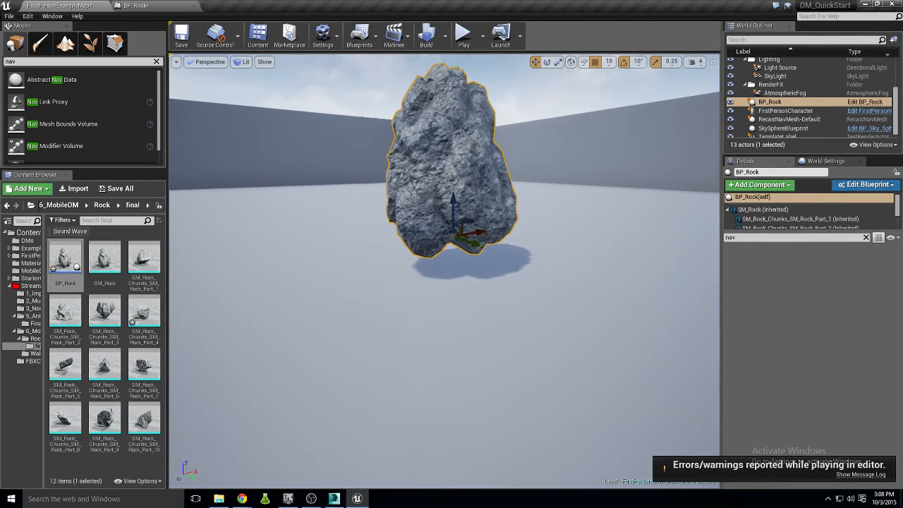
- In BP_Rock, set the Mass Scale of chunk components Part_1 through Part_10 to 25.0 and compile
left_click(104, 259)
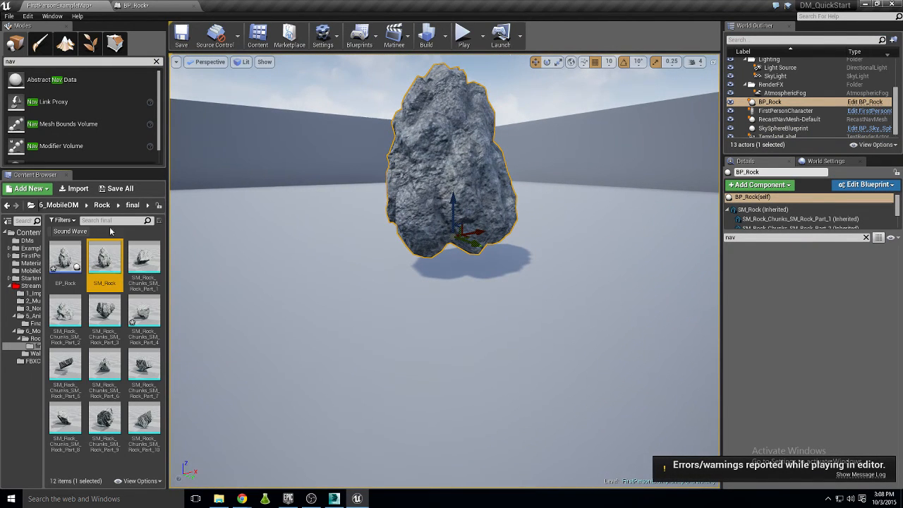
left_click(128, 4)
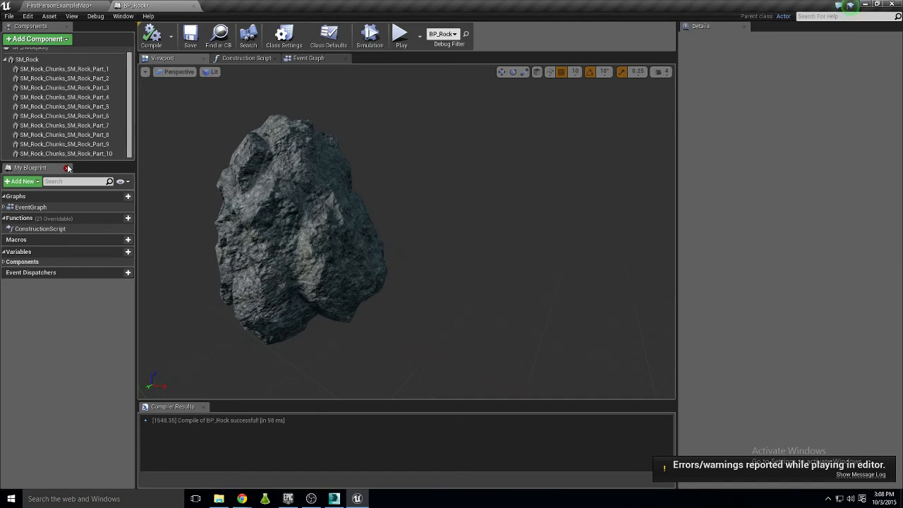
left_click(67, 69)
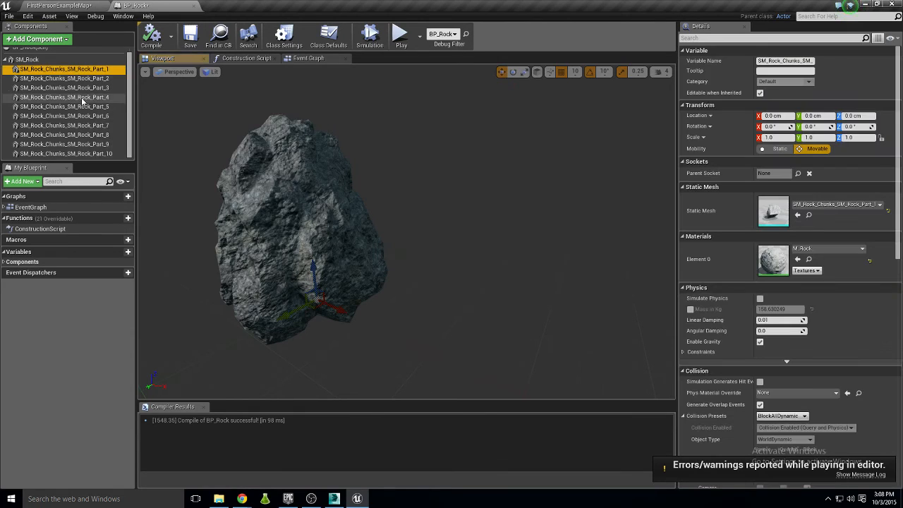
left_click(67, 154, "shift")
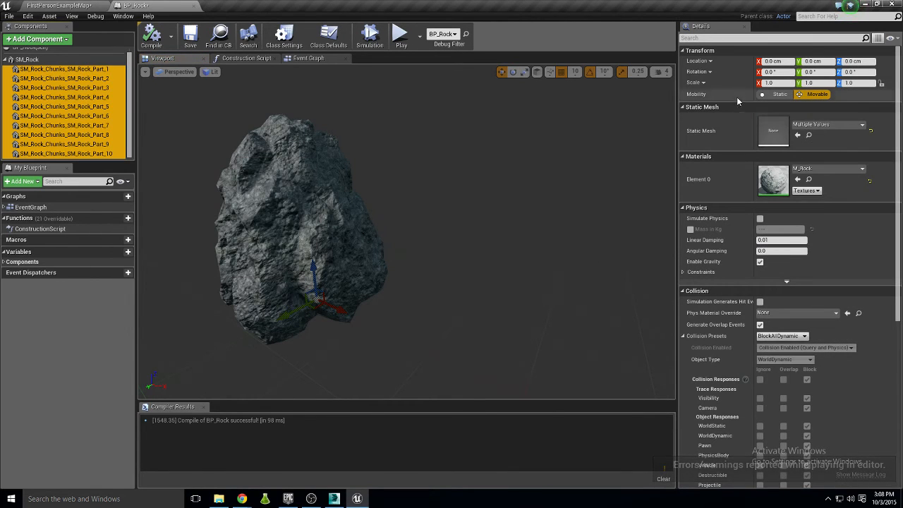
left_click(738, 50)
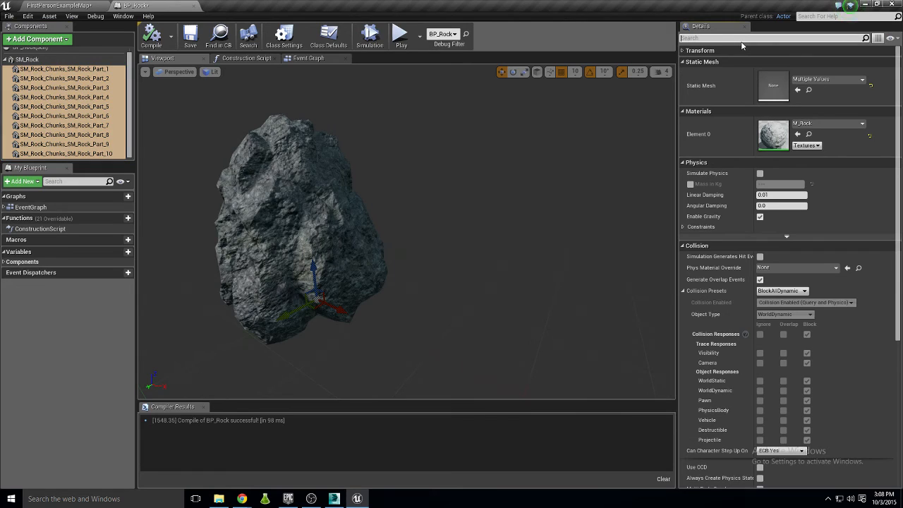
type("mass")
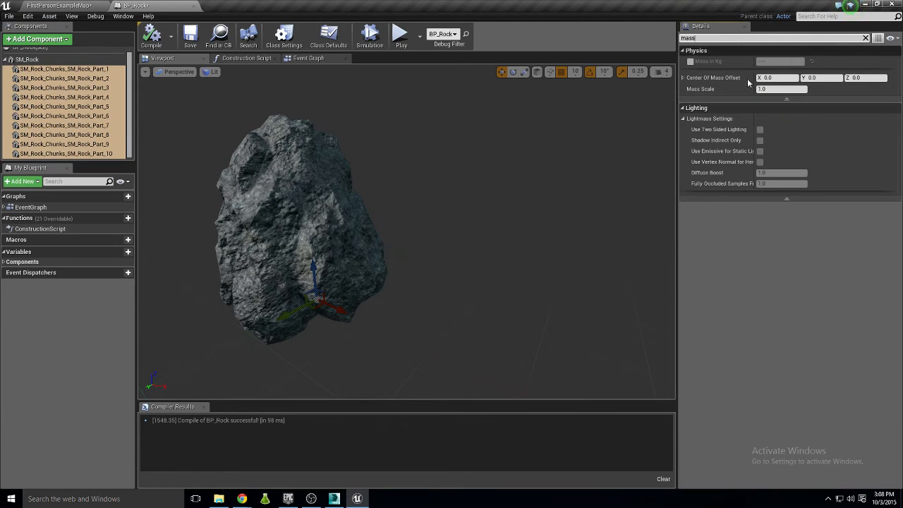
left_click(790, 89)
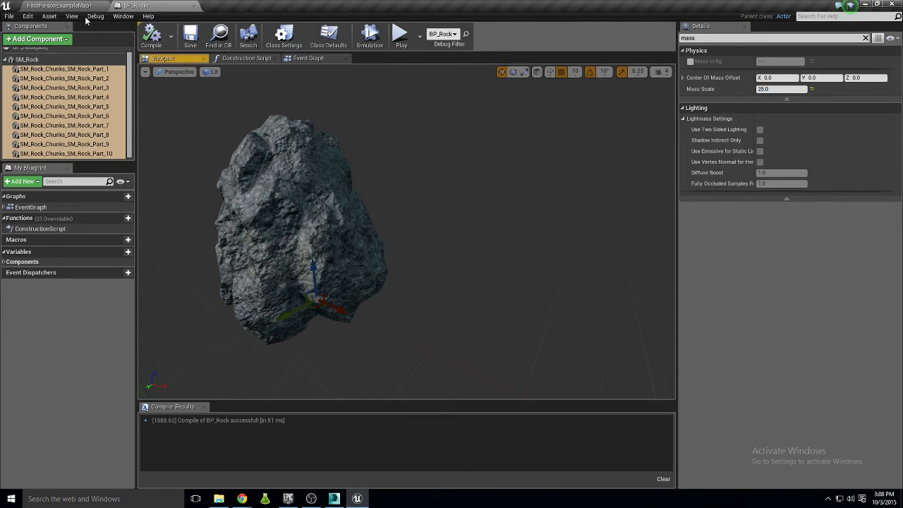
- Play the level again to test pushing the heavier rock chunks, stop, and focus the view on BP_Rock
left_click(60, 5)
left_click(462, 36)
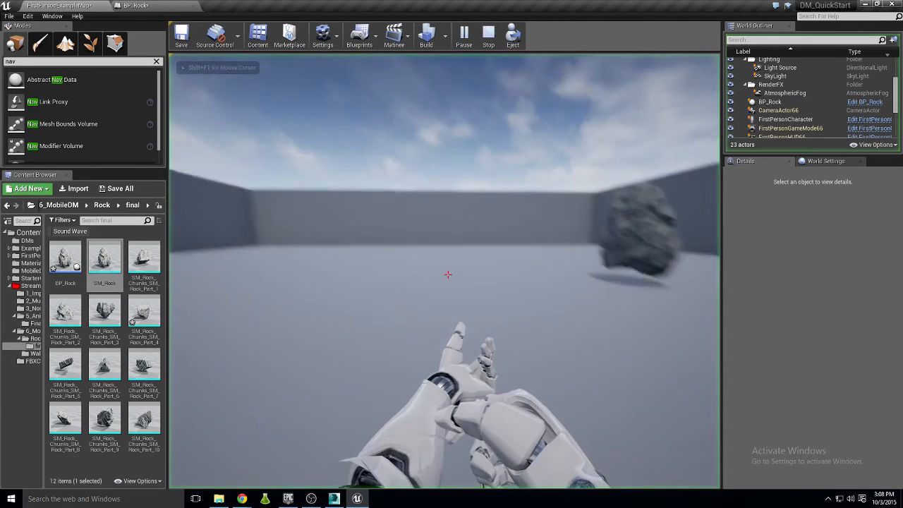
key("w")
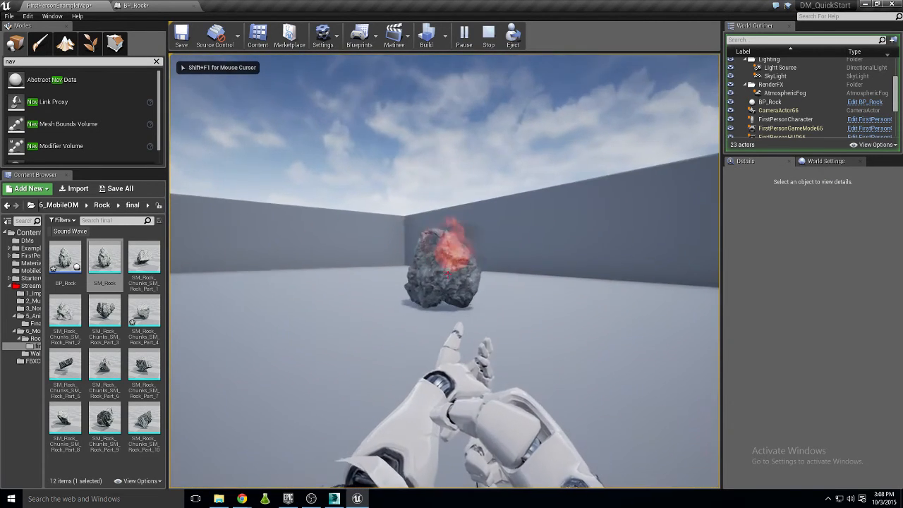
key("w")
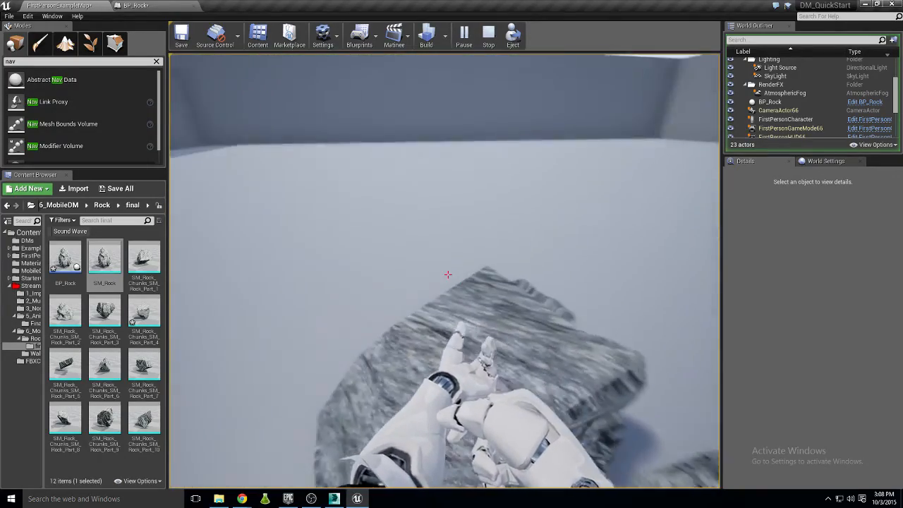
key("Escape")
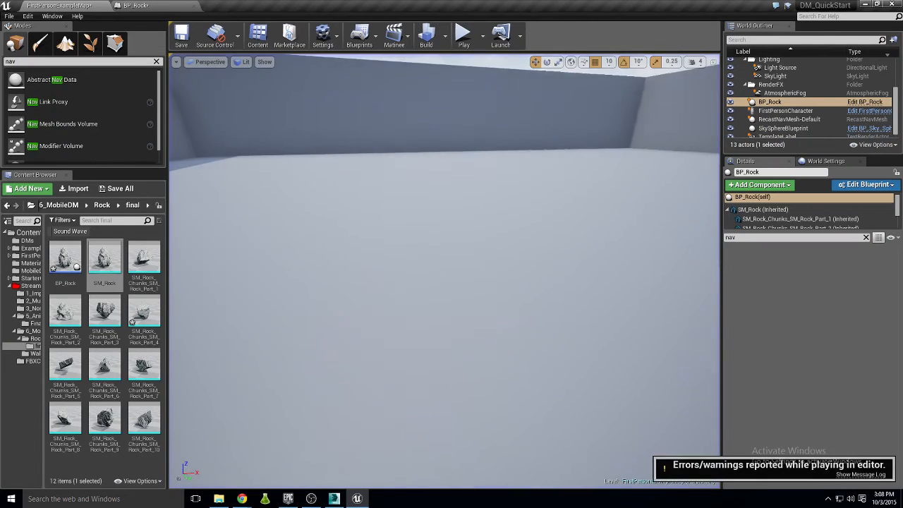
key("f")
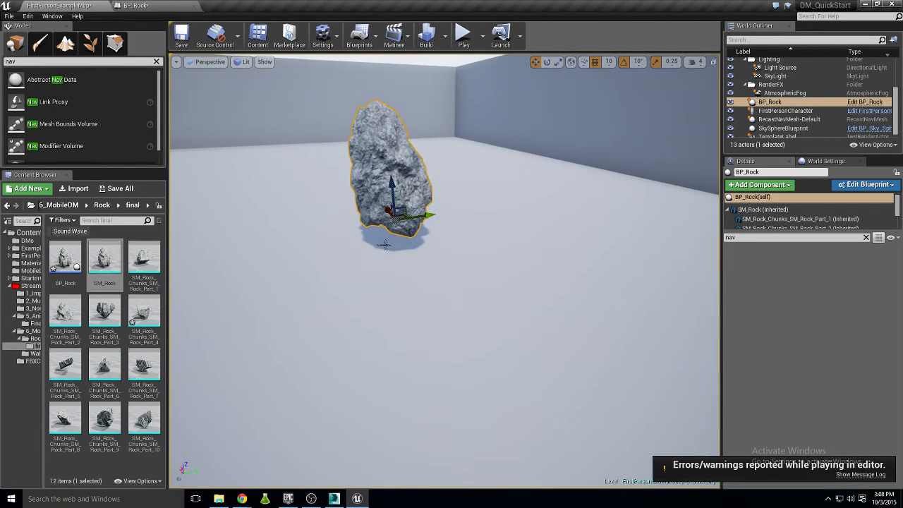
- Examine BP_Rock's event graph from OnComponentHit through Set Simulate Physics, and select the SM_Rock component
left_click(156, 6)
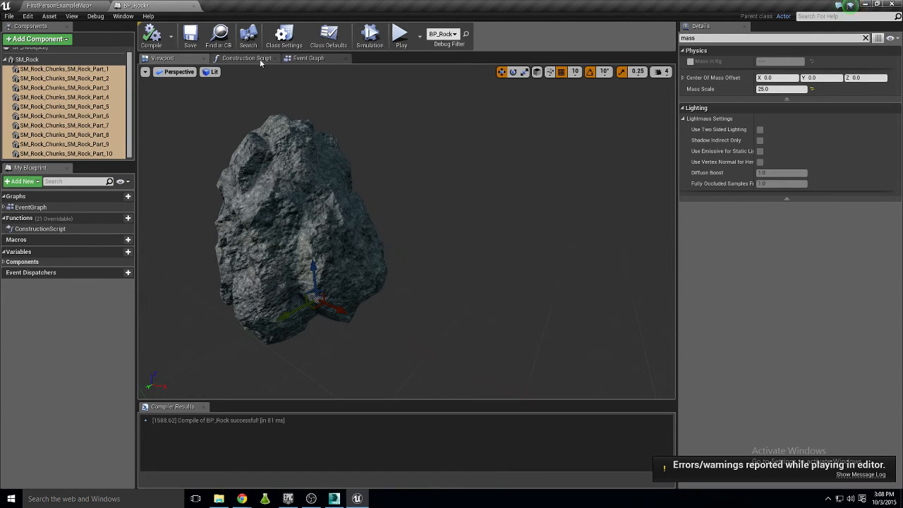
left_click(306, 60)
right_click_drag(468, 248, 464, 221)
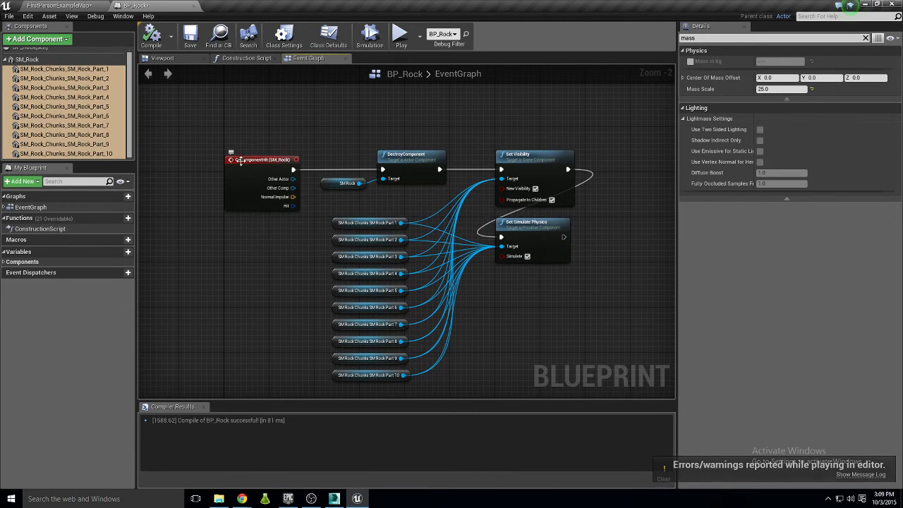
left_click(27, 59)
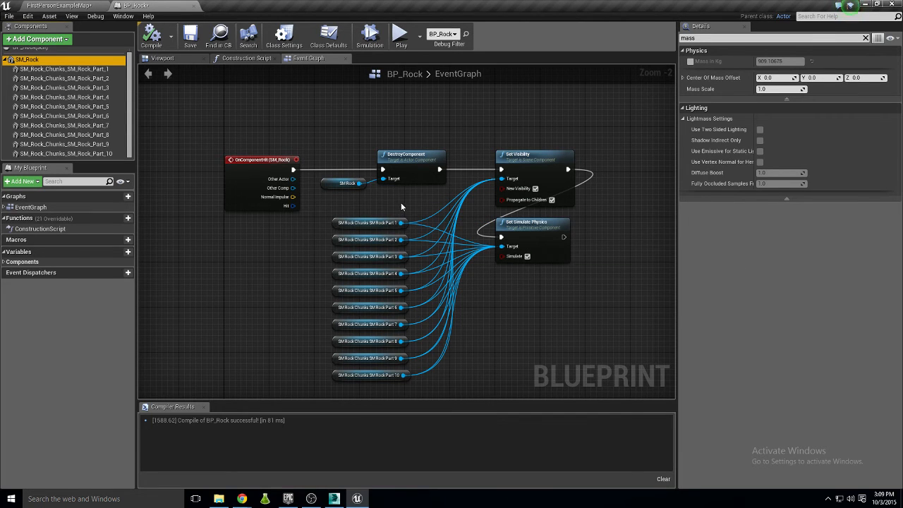
- Place the BP_Wall Blueprint from the 6_MobileDM Wall folder in the level beside the rock
left_click(60, 5)
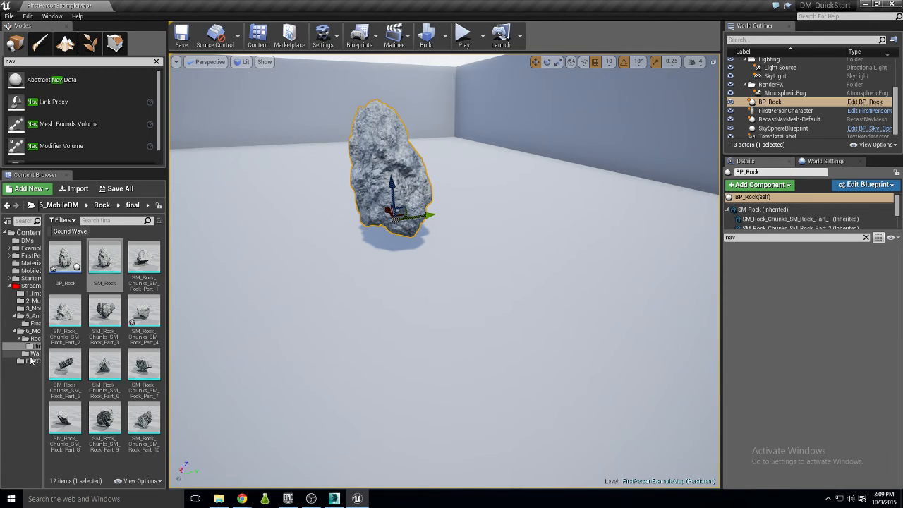
left_click(34, 354)
left_click(72, 267)
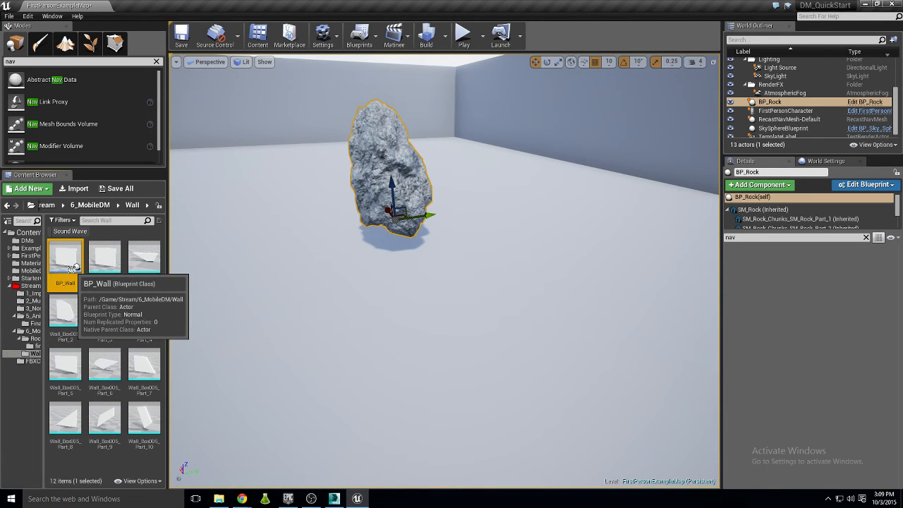
left_click_drag(73, 267, 625, 270)
mouse_move(476, 320)
right_mouse_down()
mouse_move(565, 320)
mouse_move(529, 307)
mouse_move(477, 320)
right_mouse_up()
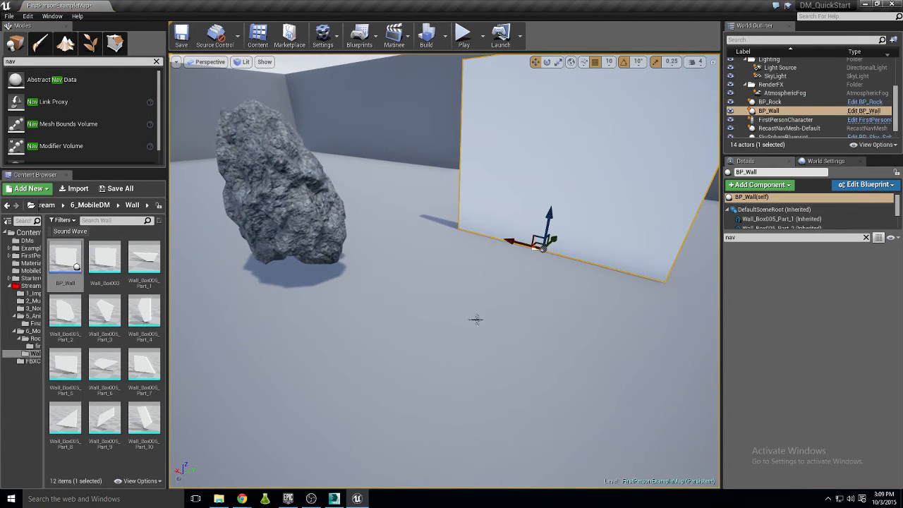
- Play the level and shoot the wall to break chunks out of it
left_click(463, 36)
key("w")
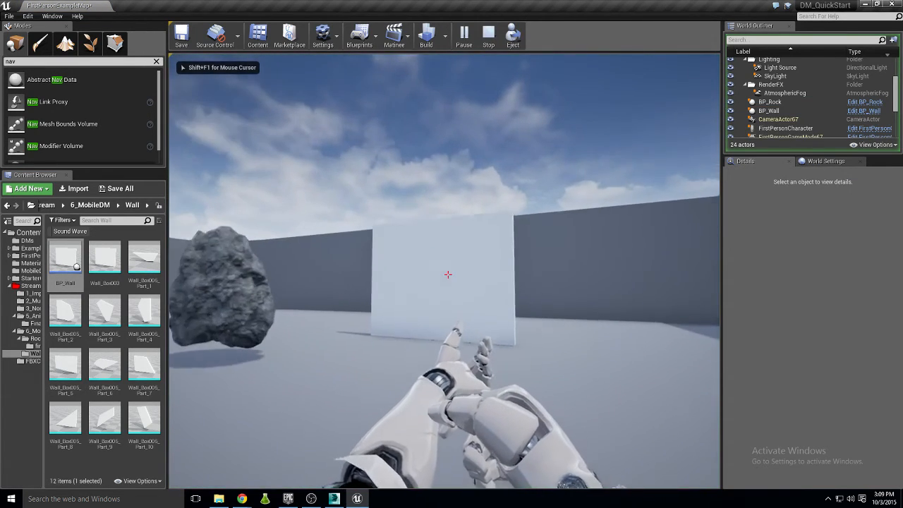
left_click(448, 275)
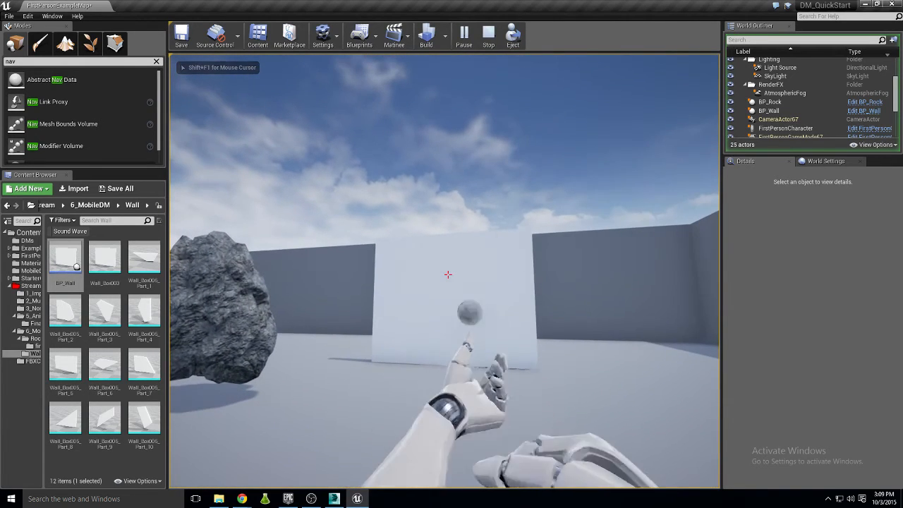
left_click(448, 275)
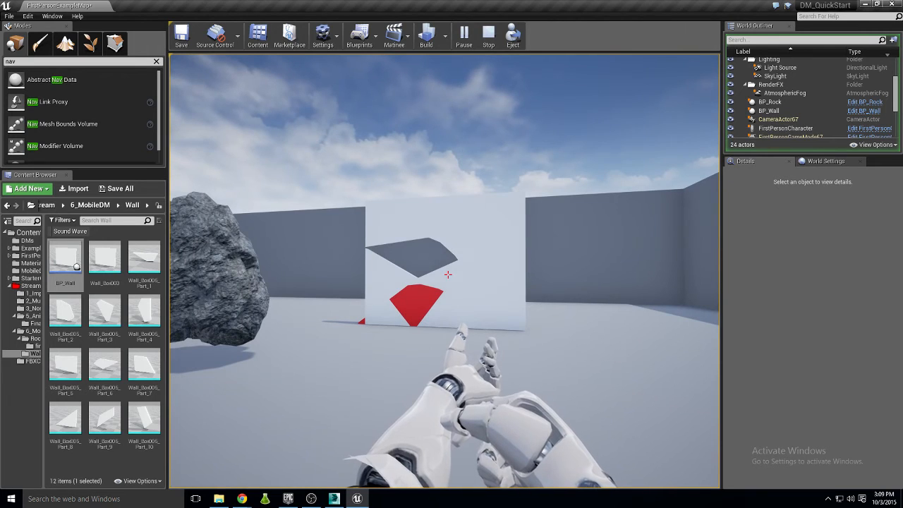
key("w")
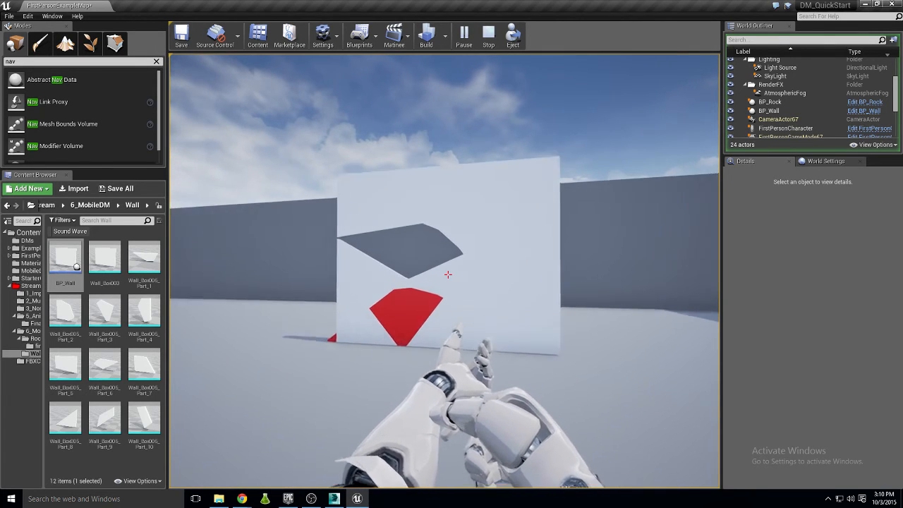
left_click(448, 275)
key("s")
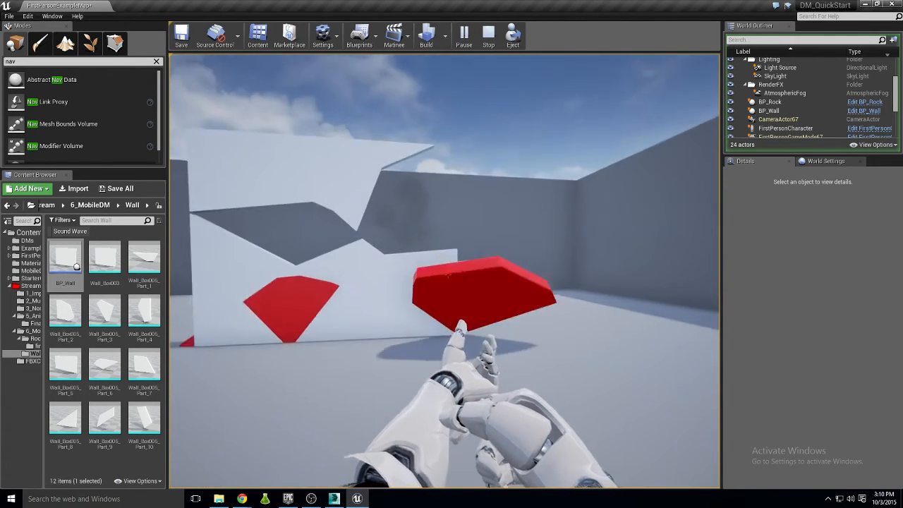
- Shoot the damaged wall from several sides to knock out its remaining upper chunks
key("w")
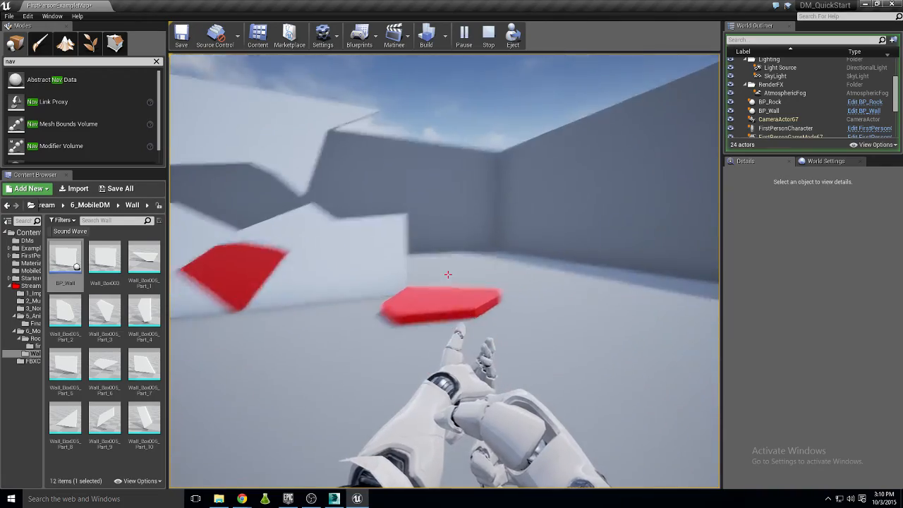
left_click(448, 275)
key("s")
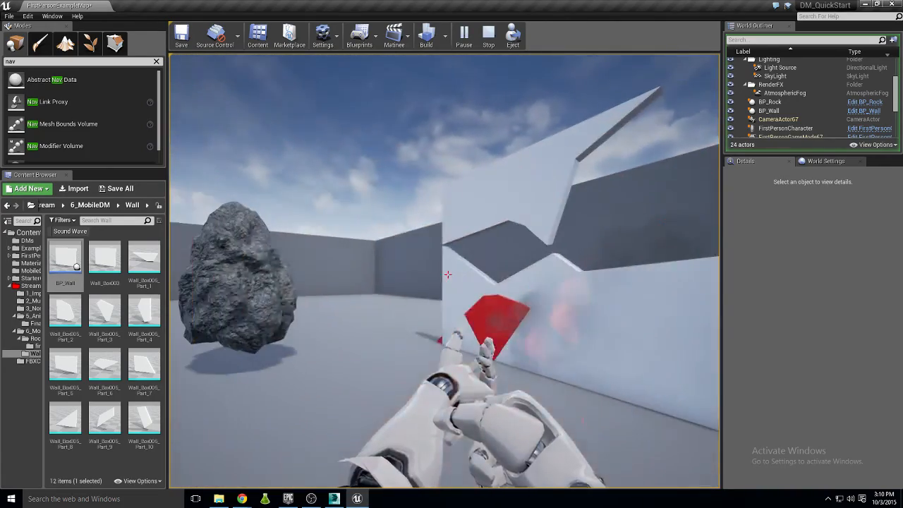
left_click(448, 274)
key("s")
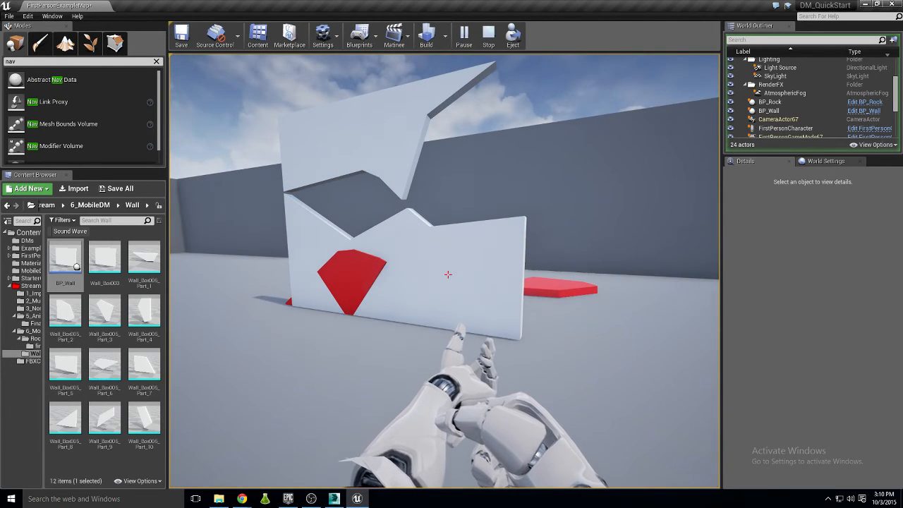
key("w")
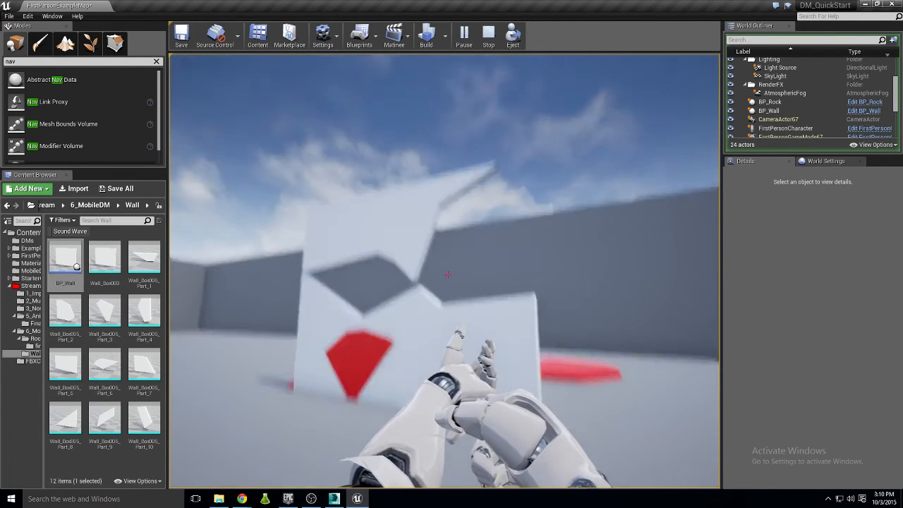
left_click(448, 274)
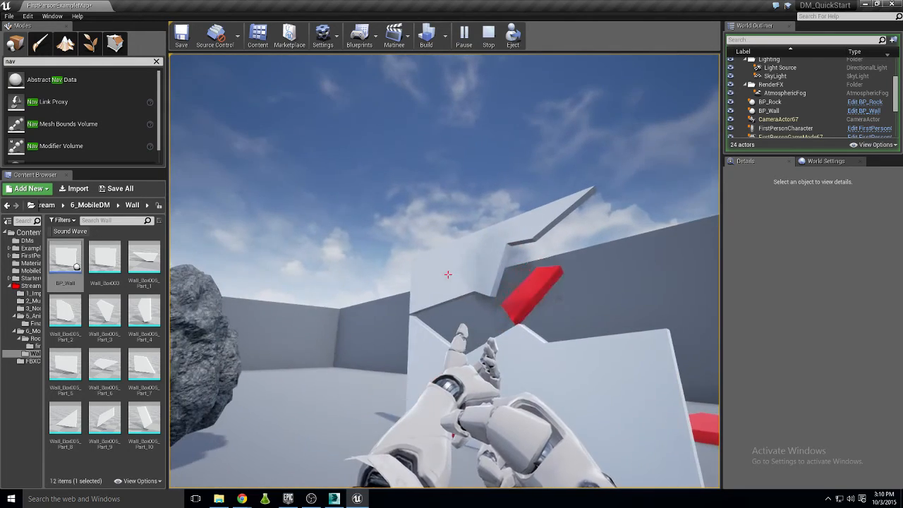
left_click(448, 274)
left_click(448, 275)
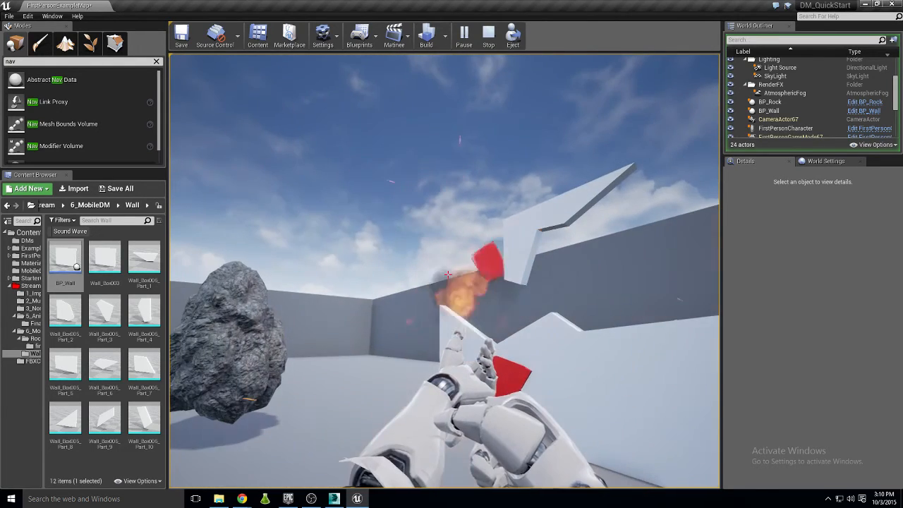
key("s")
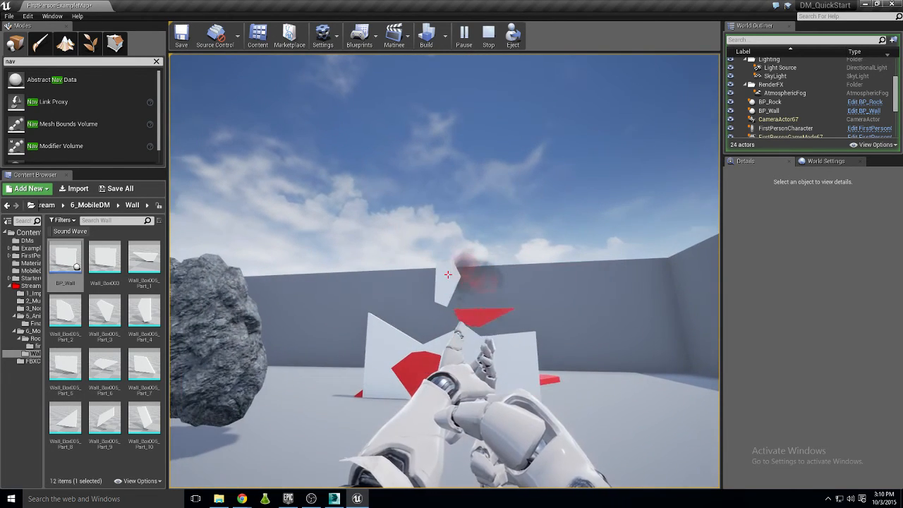
left_click(448, 275)
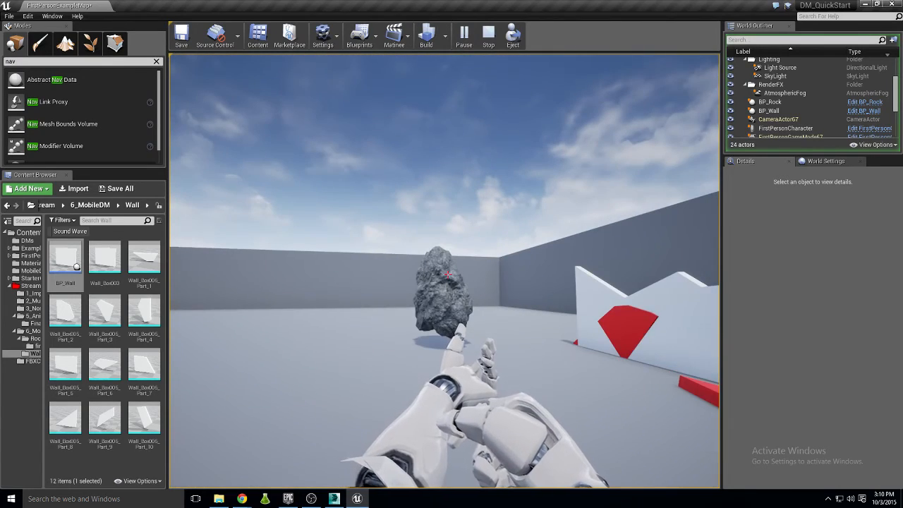
- Shatter the rock and walk around its chunks, fire at the wall remnants again, and stop the play session
left_click(448, 274)
key("w")
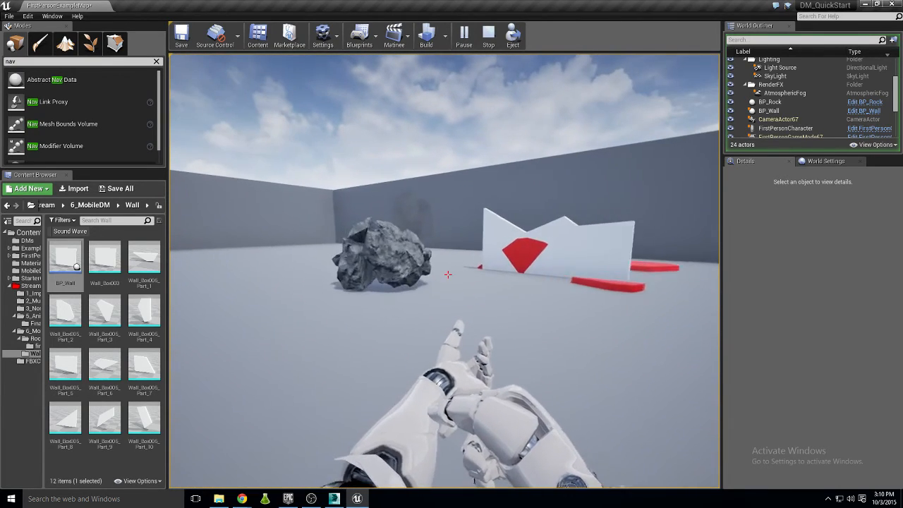
key("d")
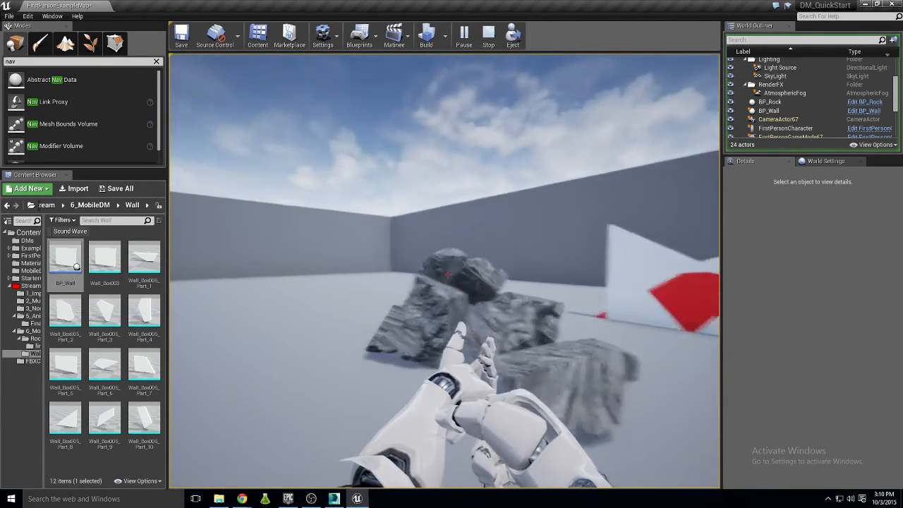
key("s")
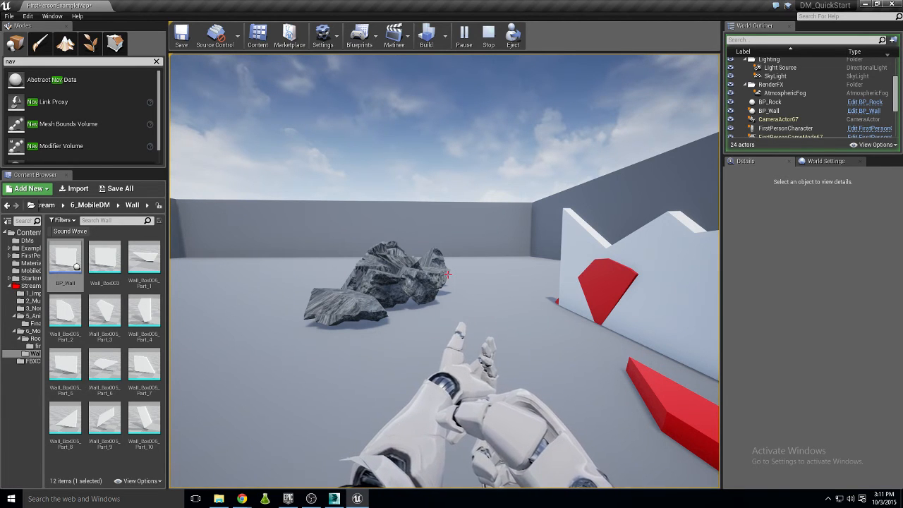
left_click(448, 274)
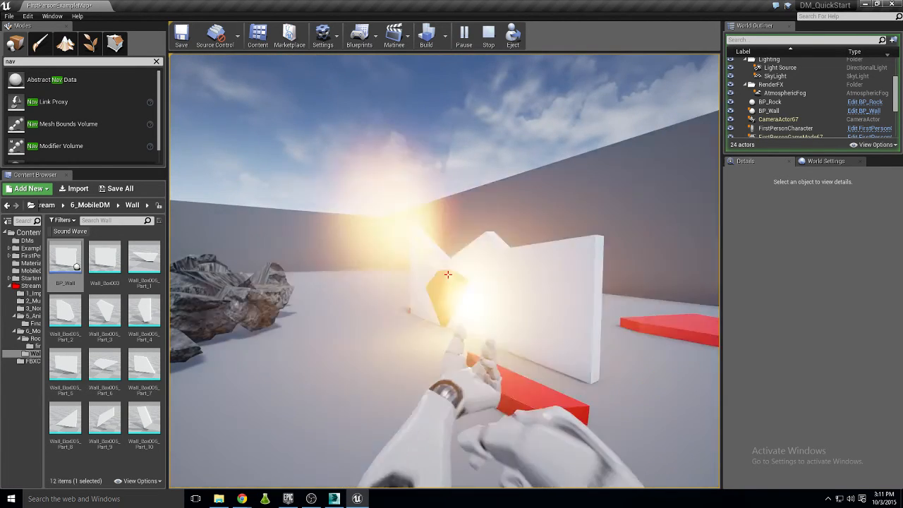
left_click(448, 274)
key("Escape")
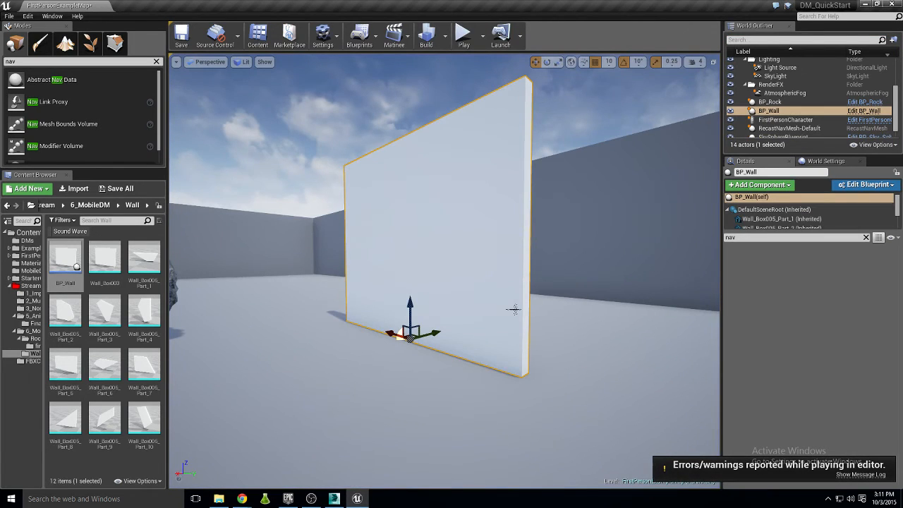
- Move BP_Rock farther from the wall, raise it above the ground, and snap it down to the floor
right_click_drag(451, 329, 486, 358)
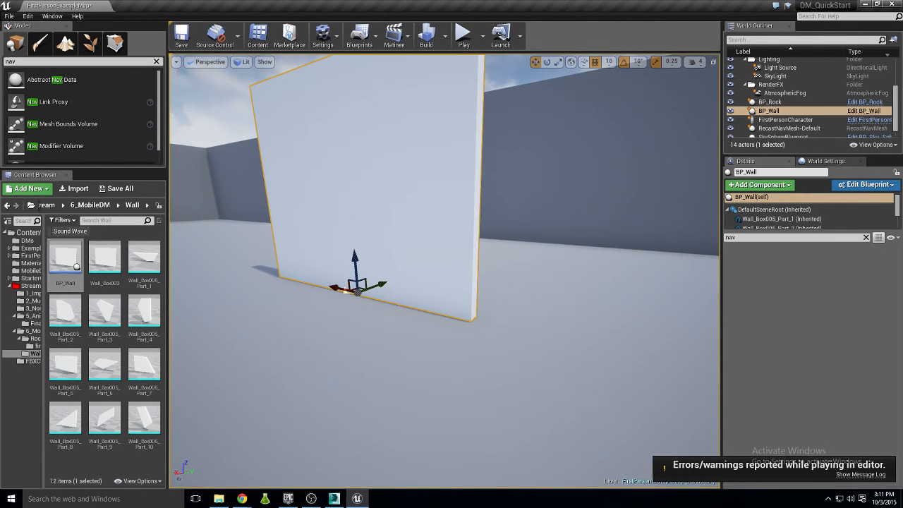
key("alt+Tab")
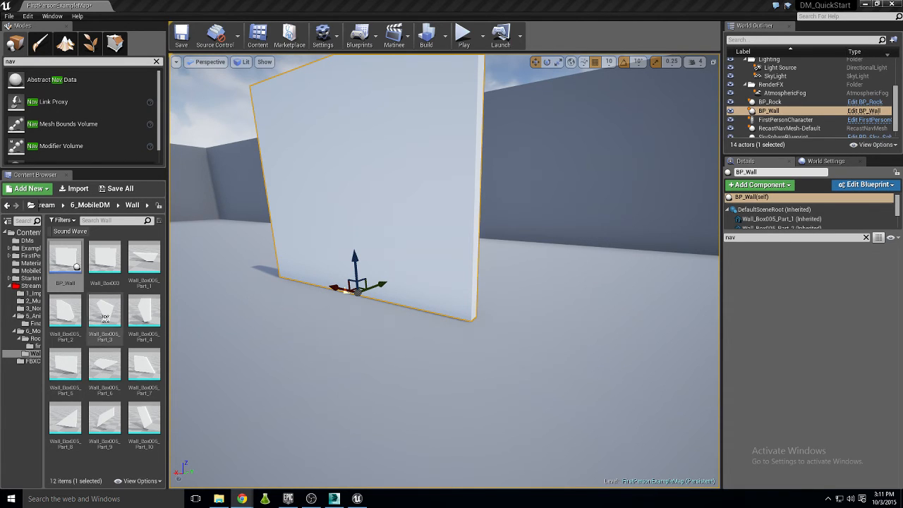
right_click_drag(265, 311, 212, 296)
right_click_drag(445, 295, 381, 311)
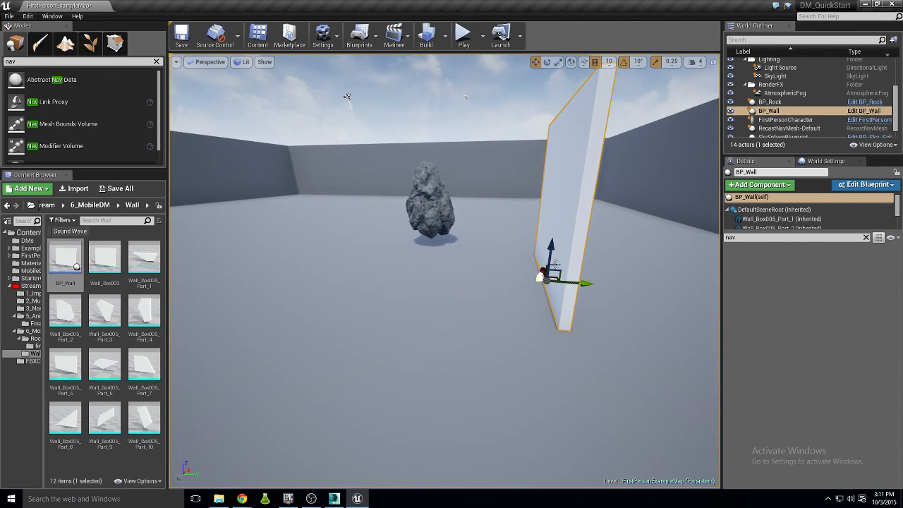
left_click(444, 225)
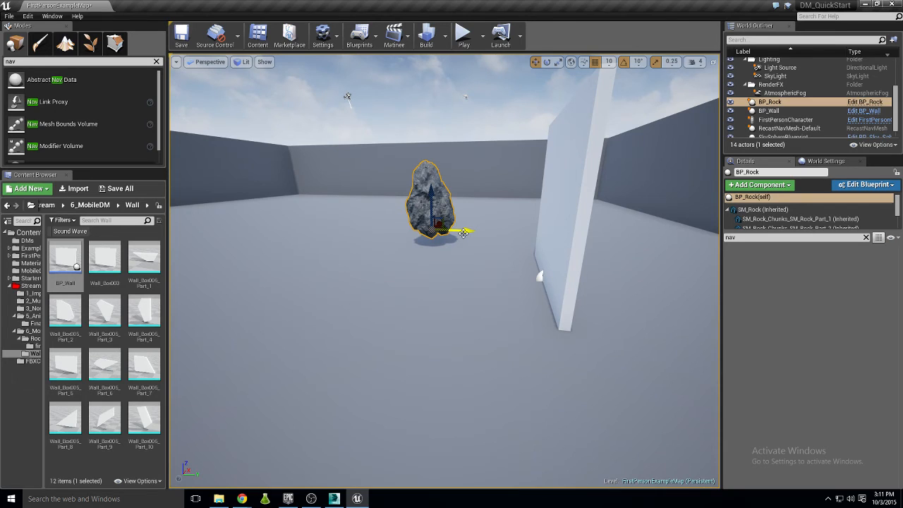
left_click_drag(463, 233, 401, 246)
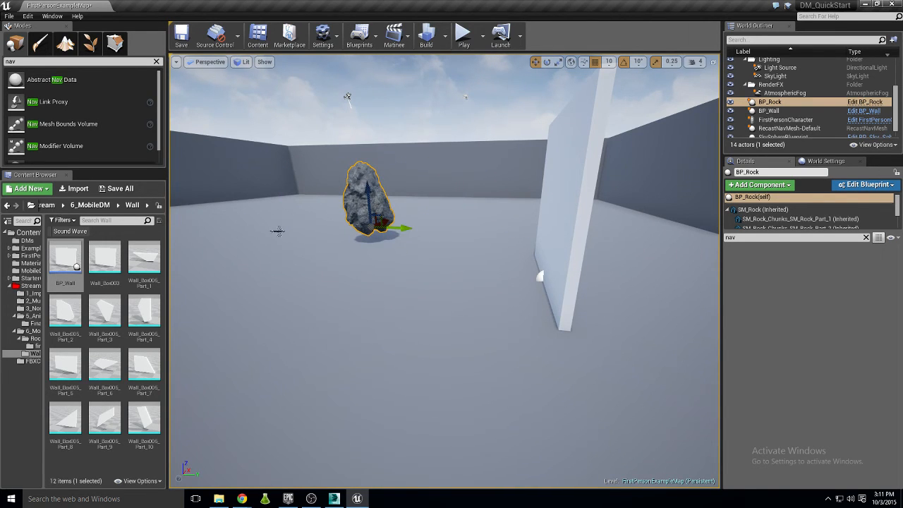
left_click_drag(398, 228, 351, 259)
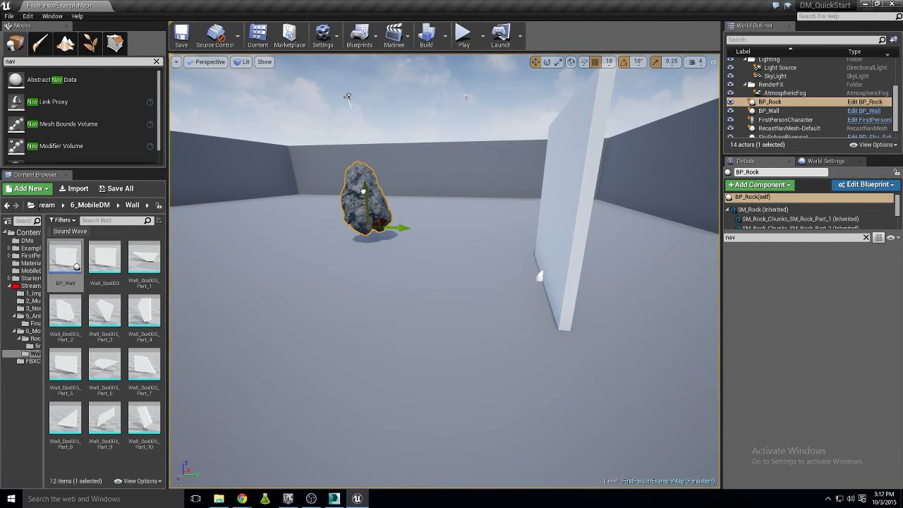
left_click_drag(363, 192, 363, 170)
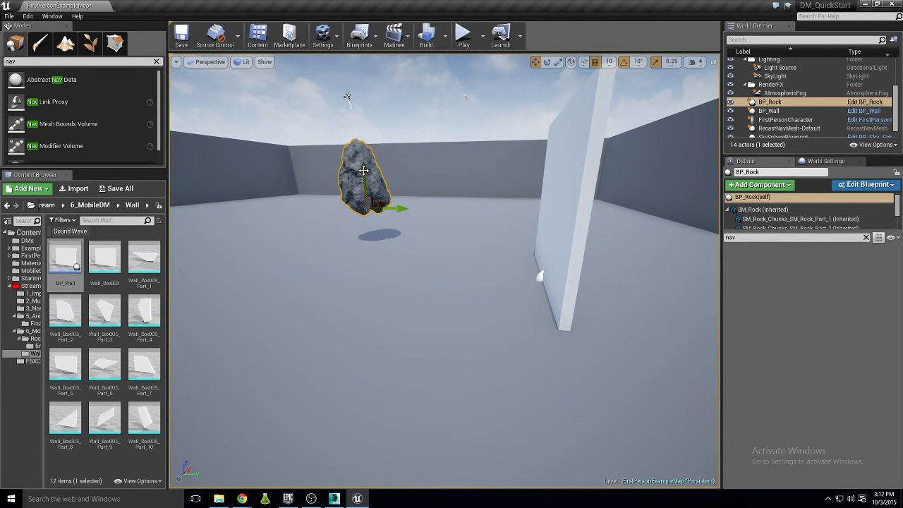
key("End")
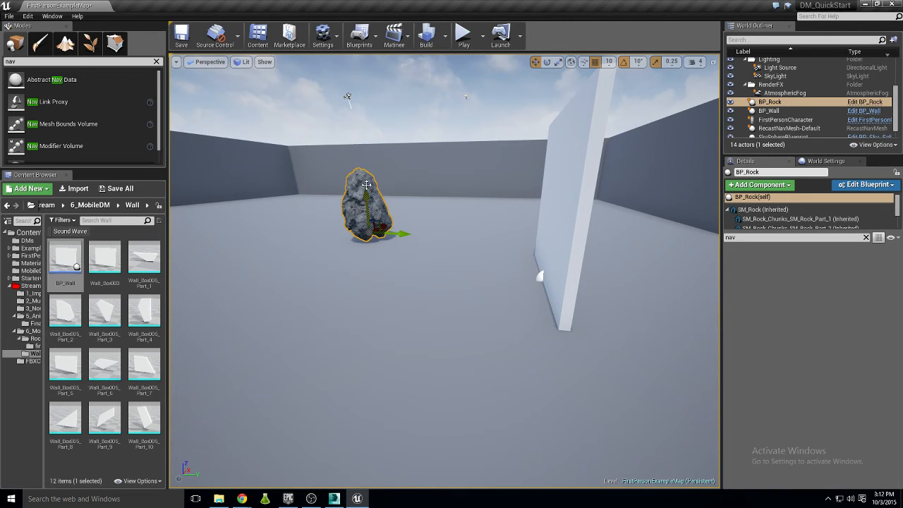
- Delete BP_Rock and BP_Wall from the level
key("Delete")
right_click_drag(367, 185, 599, 197)
left_click(343, 227)
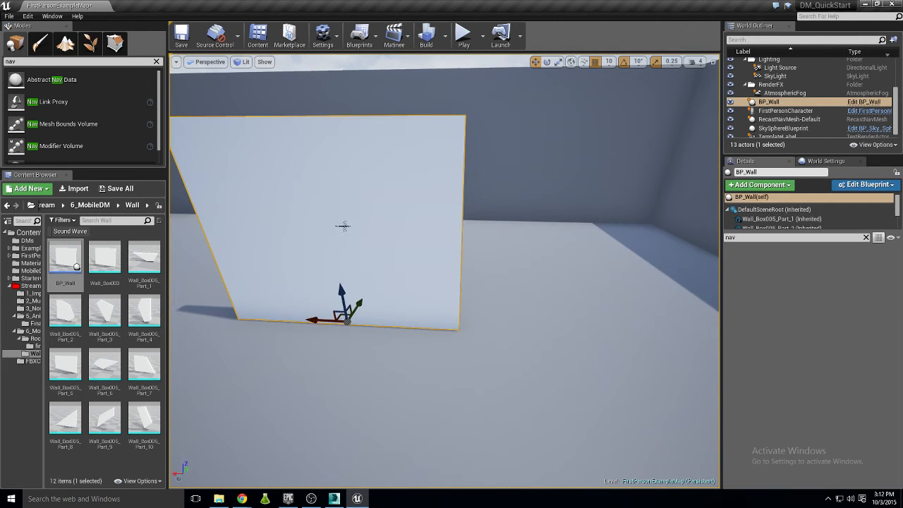
key("Delete")
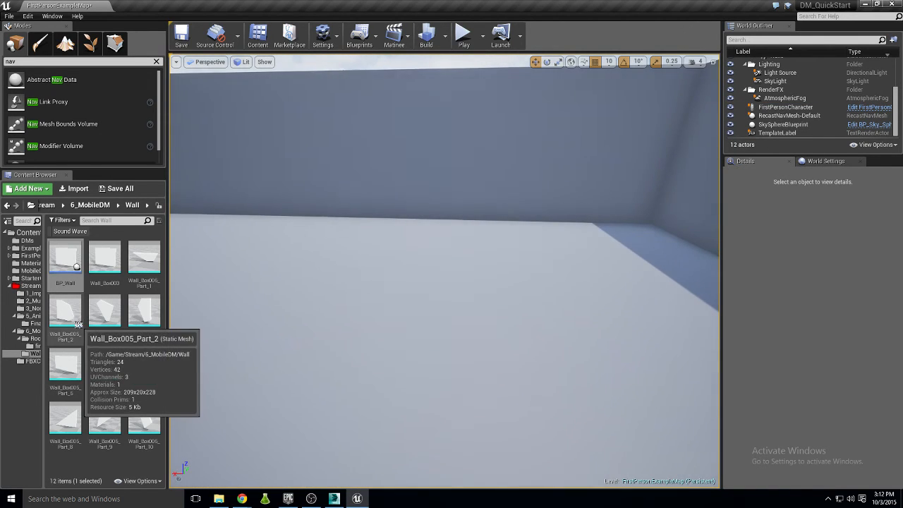
- Create and fracture a destructible mesh from the whole-wall static mesh, and preview its chunks at an Explode Amount of 0.5
right_click(100, 259)
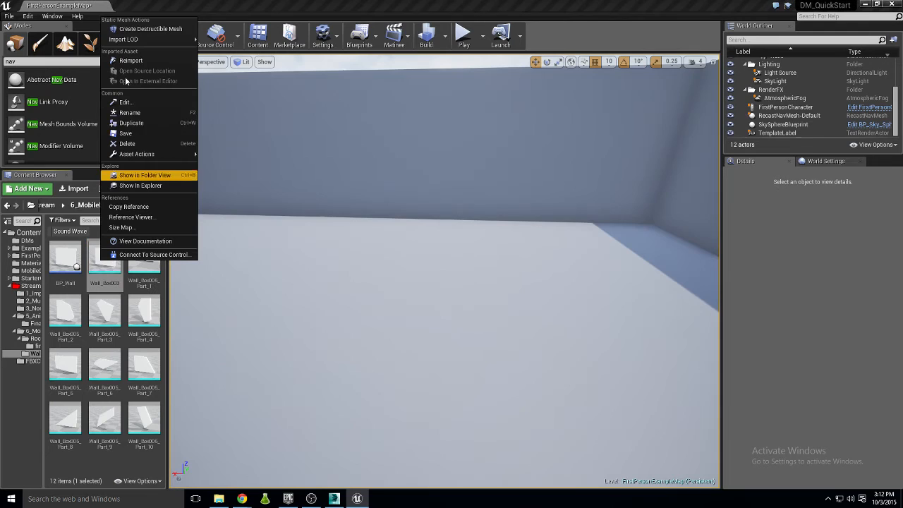
left_click(131, 29)
right_click_drag(180, 162, 180, 162)
left_click(78, 44)
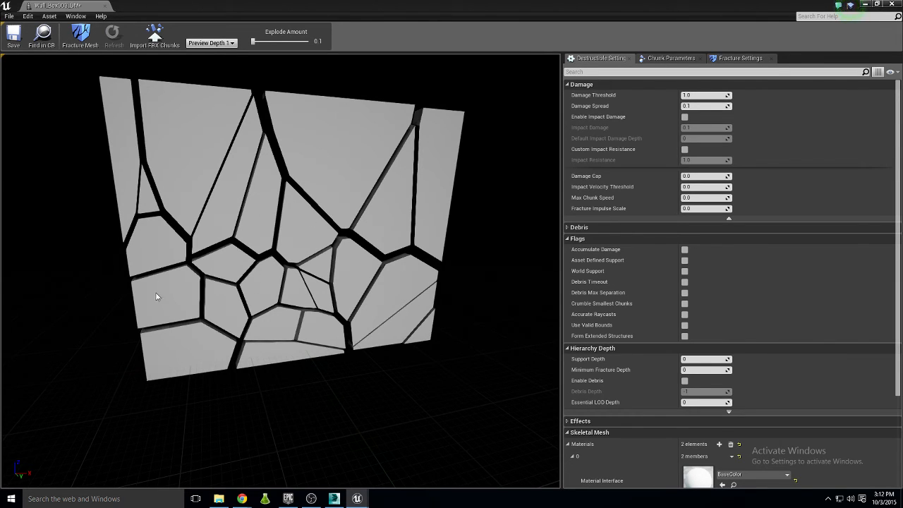
left_click(157, 247)
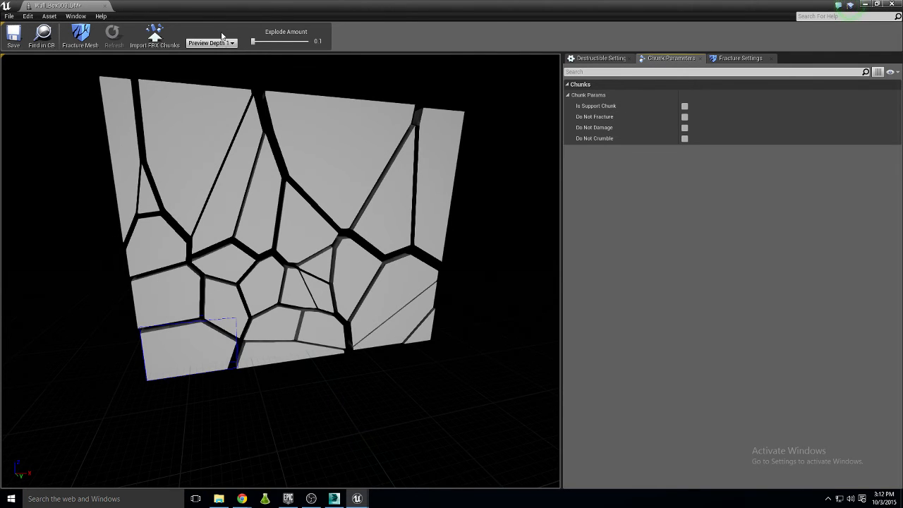
left_click_drag(263, 39, 257, 41)
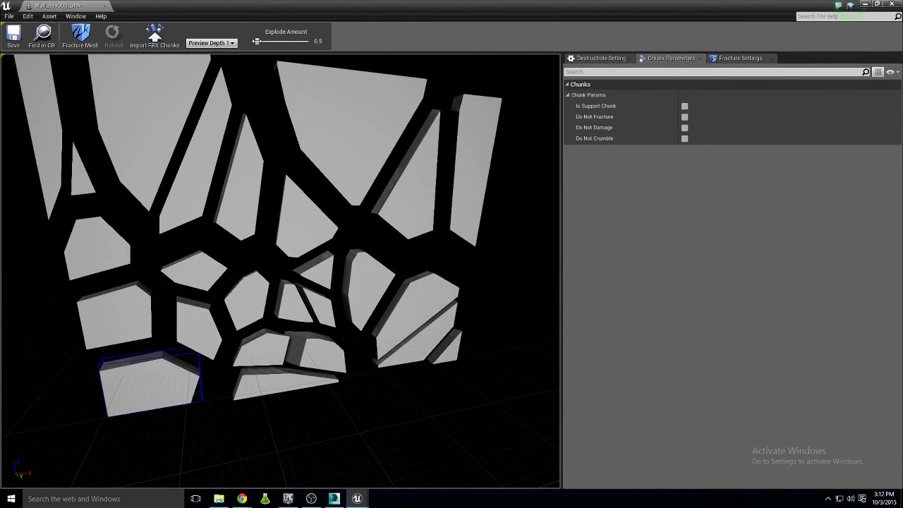
- Set the destructible wall's Support Depth to 1 and enable its World Support flag
left_click(600, 58)
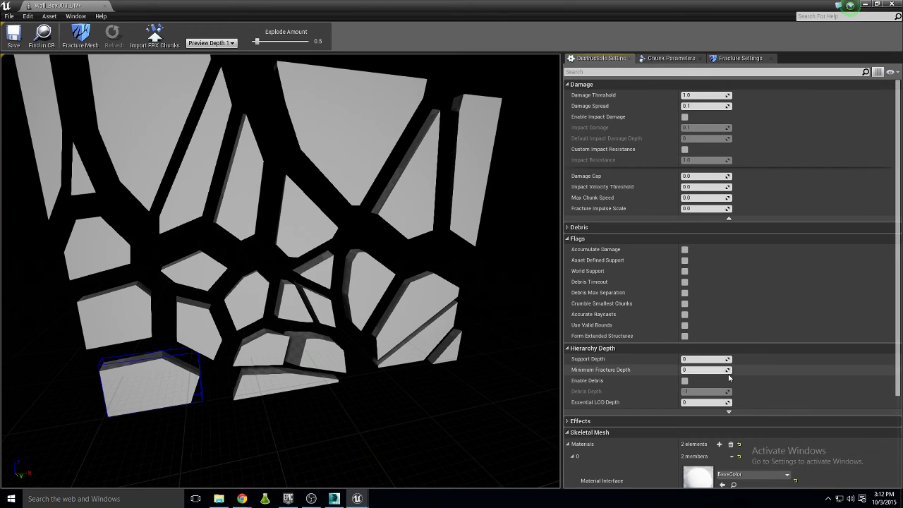
left_click(701, 106)
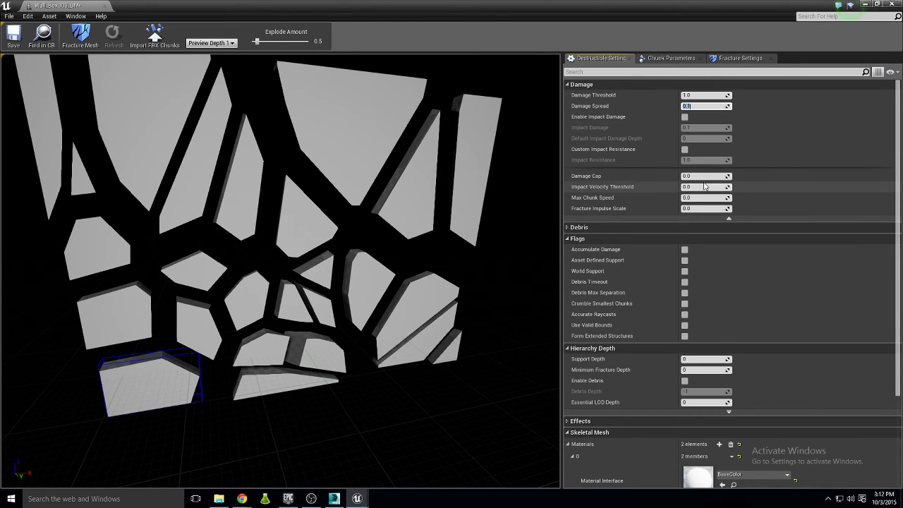
left_click(691, 359)
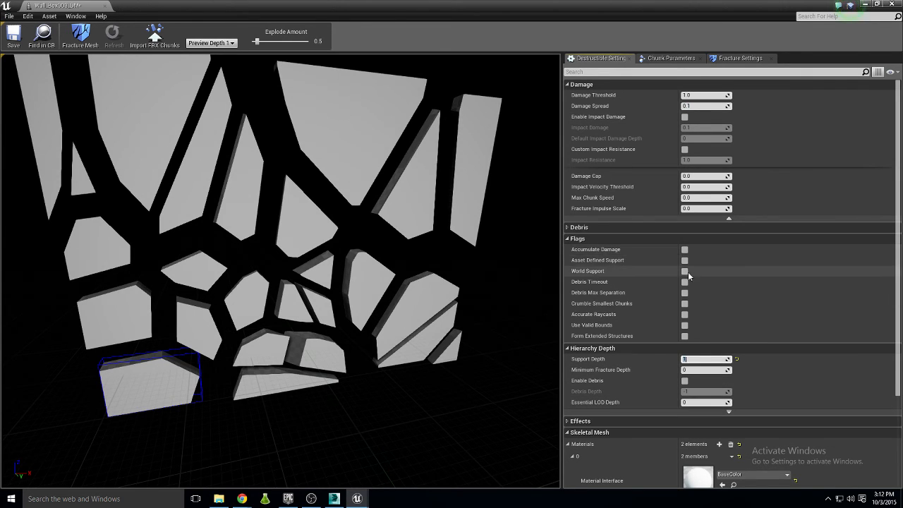
left_click(684, 271)
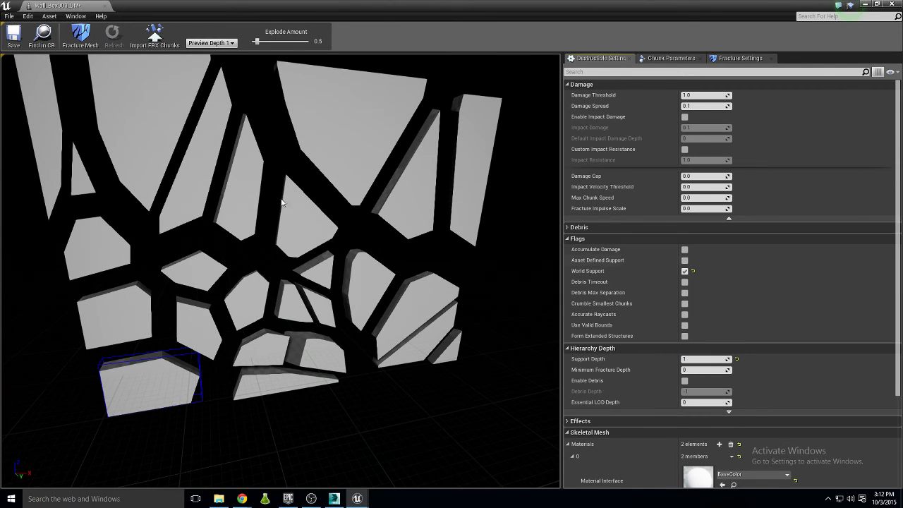
- Select the outer chunks along the wall's left, upper and right edges and enable Do Not Damage for them
left_click(124, 340)
left_click(115, 314)
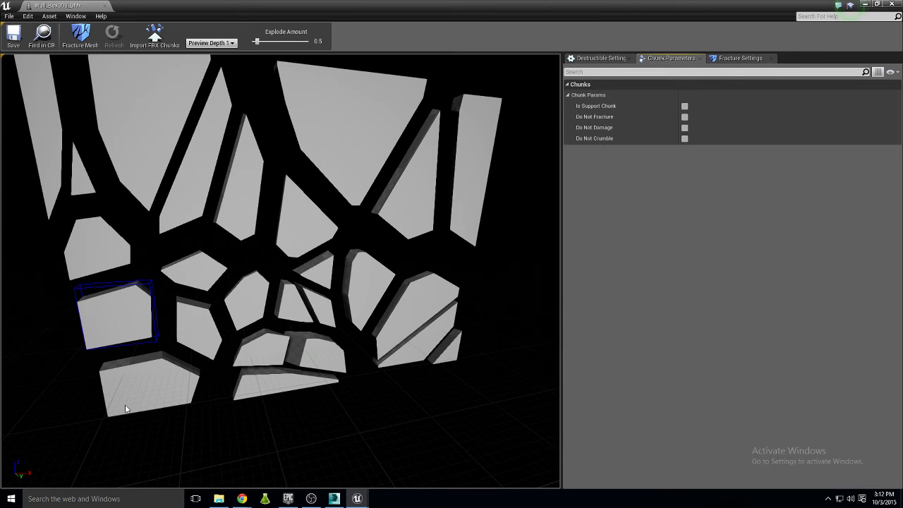
left_click(125, 406, "ctrl")
left_click(94, 248, "ctrl")
left_click(78, 182, "ctrl")
left_click(48, 153, "ctrl")
left_click(183, 103, "ctrl")
left_click(104, 77, "ctrl")
mouse_move(227, 194)
right_mouse_down()
mouse_move(227, 233)
mouse_move(227, 194)
right_mouse_up()
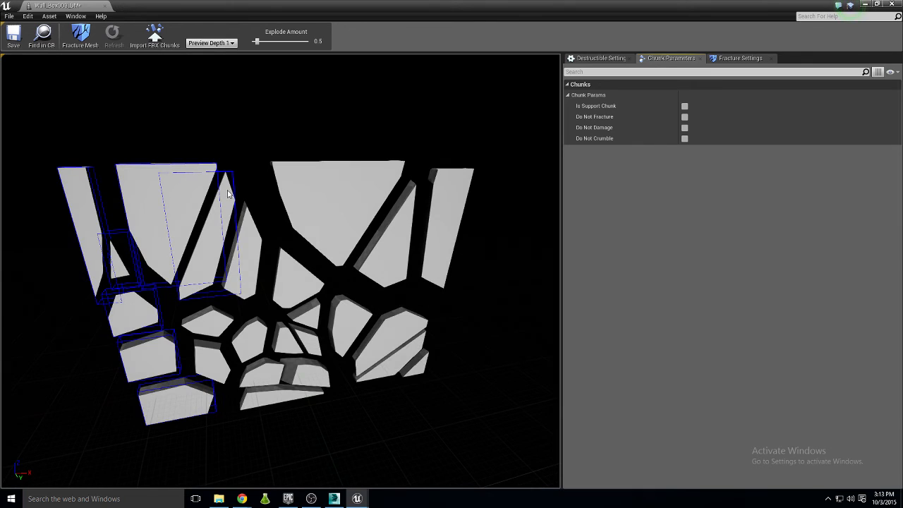
left_click(313, 178, "ctrl")
left_click(468, 189, "ctrl")
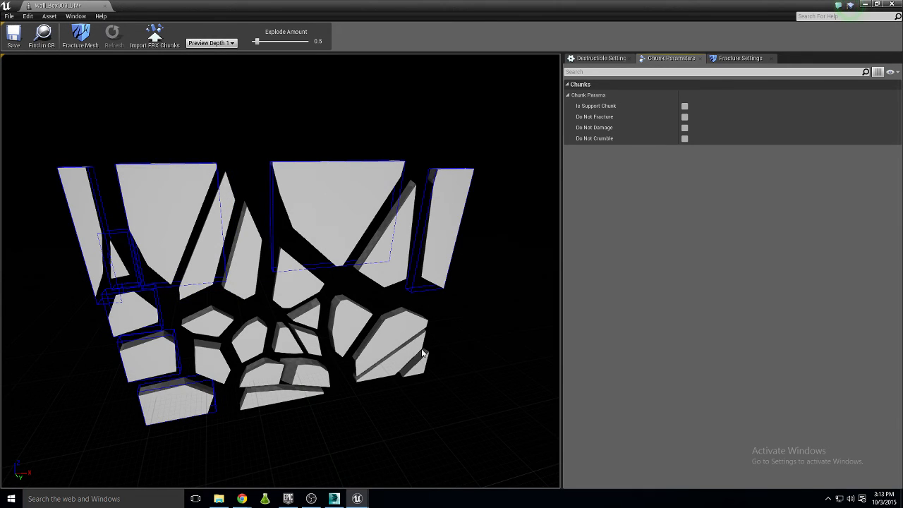
left_click(414, 345, "ctrl")
left_click(410, 320, "ctrl")
left_click(383, 374, "ctrl")
left_click(397, 323, "ctrl")
right_click_drag(441, 313, 441, 331)
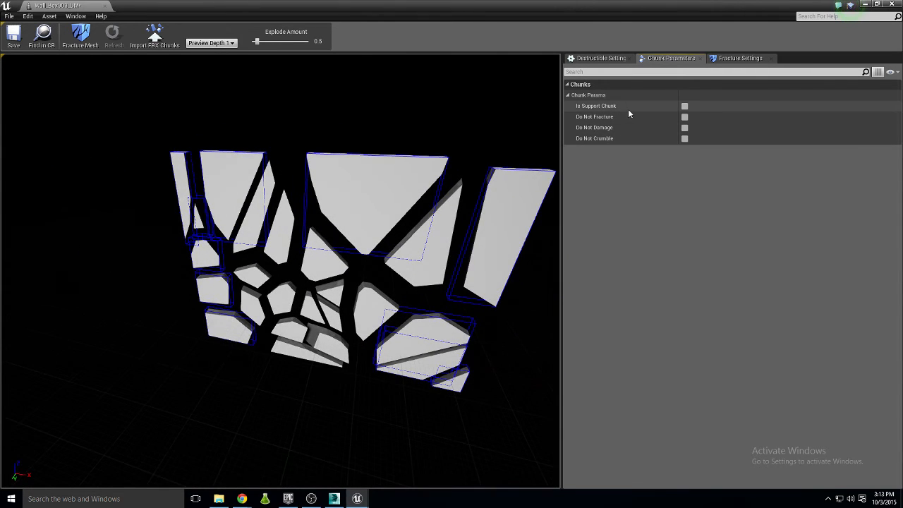
left_click(685, 128)
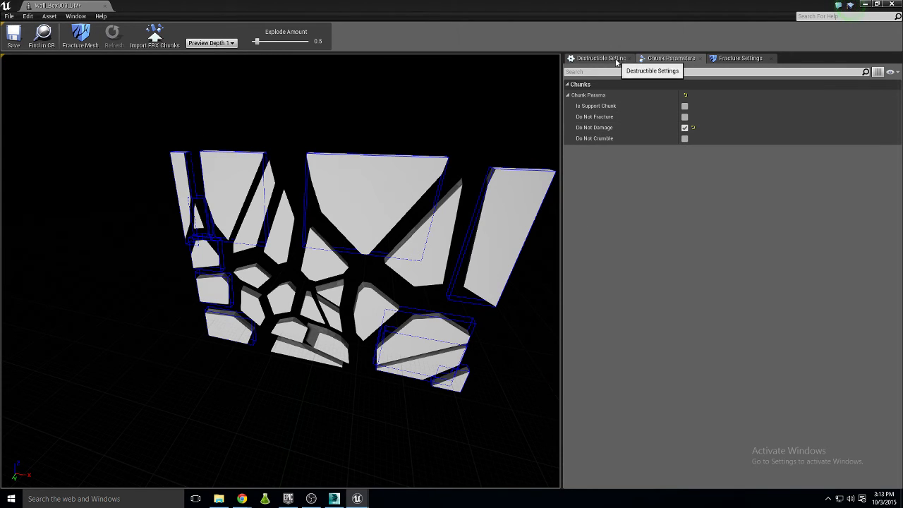
- Review the destructible settings and dock the Wall_Box003_DM editor beside the level in the main window
left_click(616, 61)
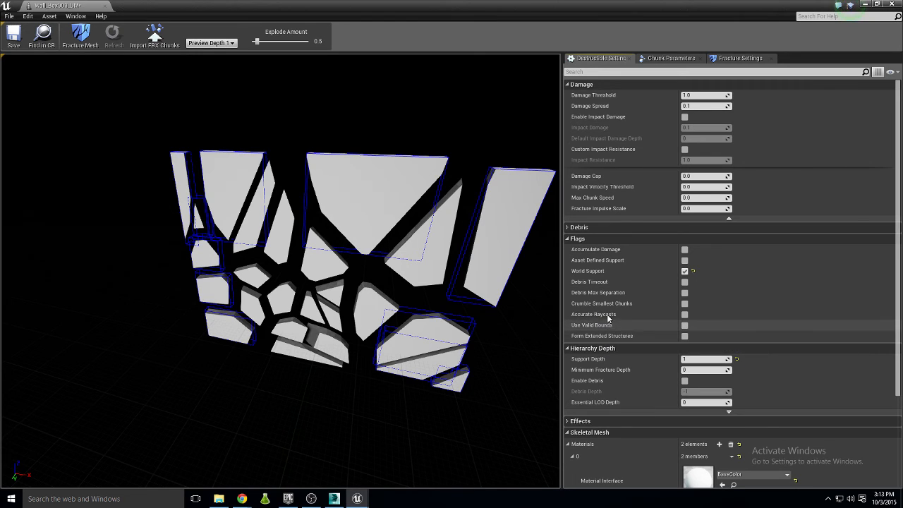
mouse_move(616, 251)
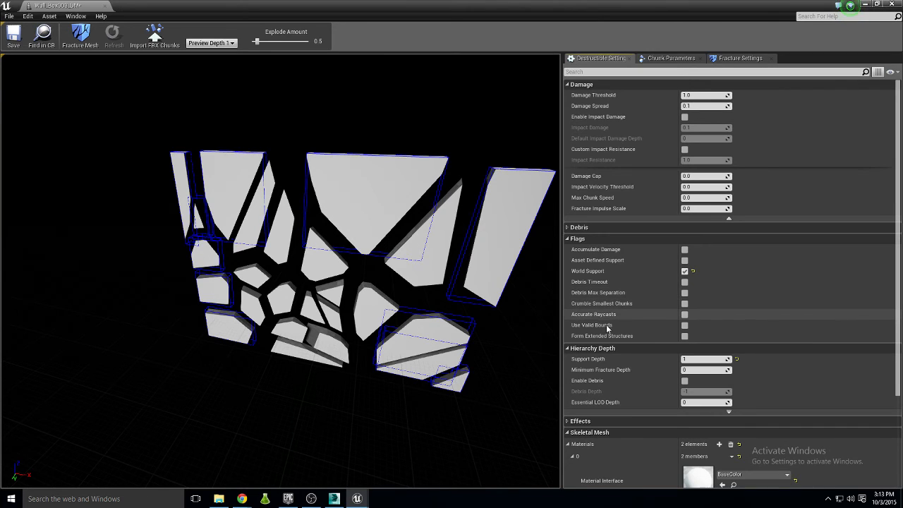
mouse_move(609, 332)
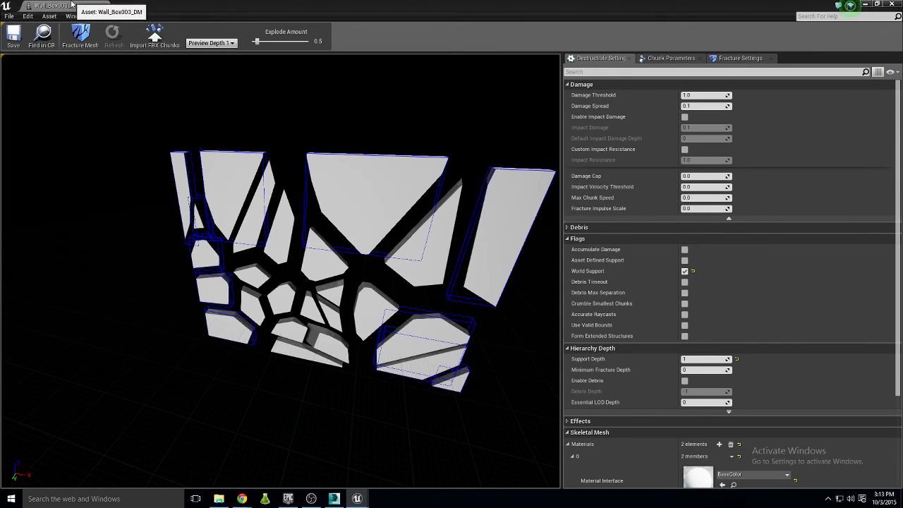
left_click_drag(72, 4, 301, 64)
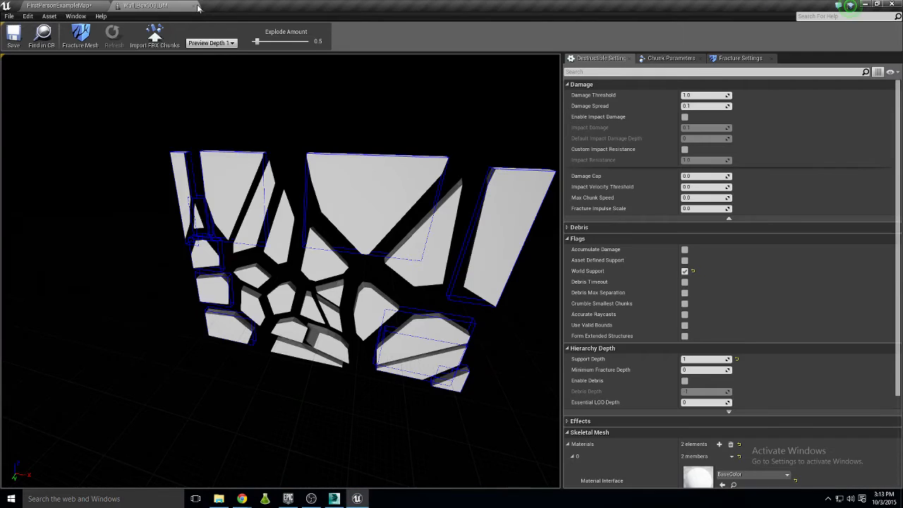
- Place the Wall_Box003_DM destructible mesh on the floor of the level and switch to the rotate gizmo
left_click(60, 5)
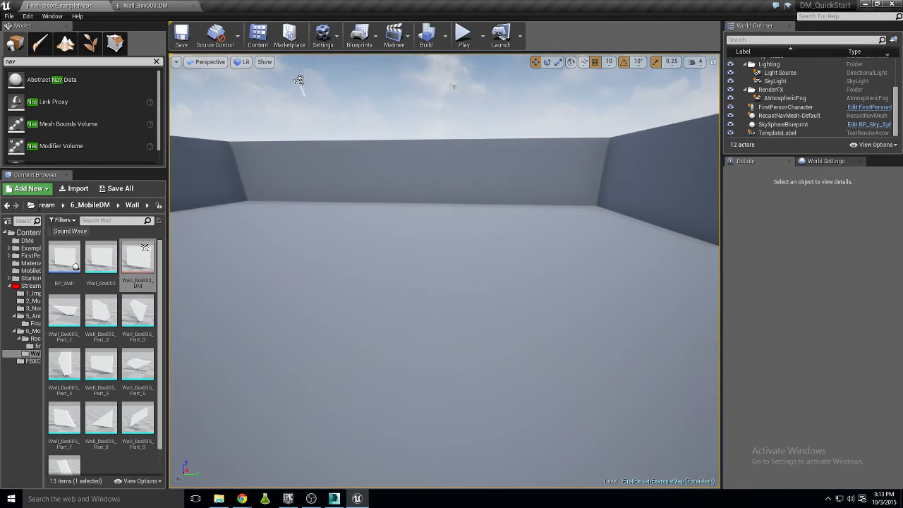
left_click_drag(137, 259, 413, 271)
key("e")
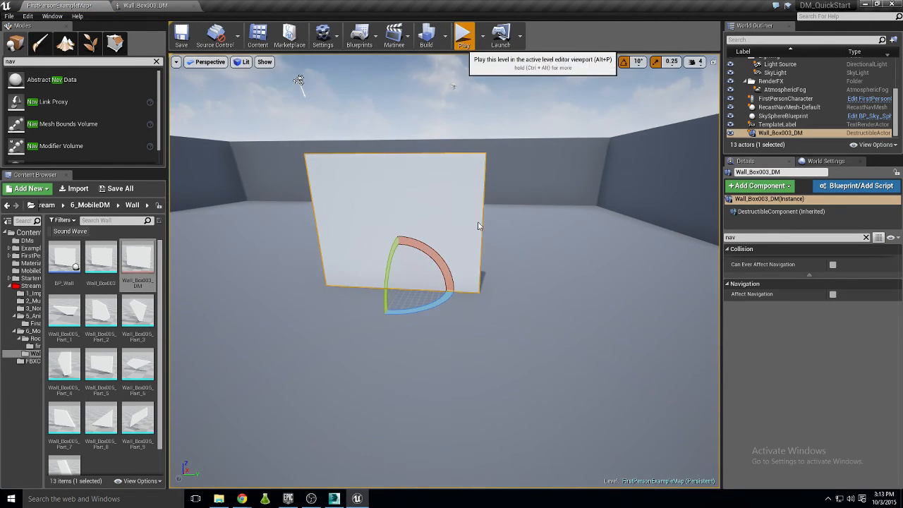
- Start a play session and fire down the left edge of the wall to test its protected chunks
left_click(464, 35)
left_click(448, 274)
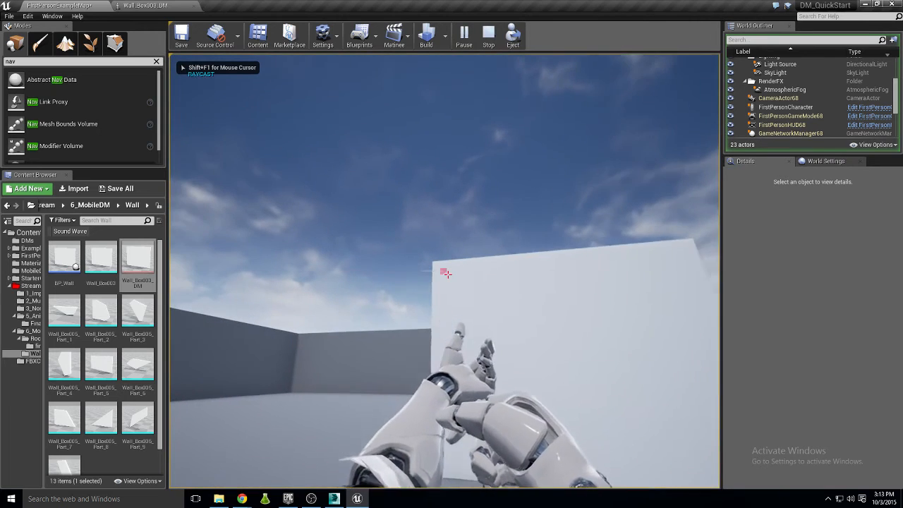
left_click(448, 274)
left_click(447, 274)
left_click(448, 274)
left_click(448, 274)
left_click(447, 274)
left_click(447, 274)
left_click(447, 274)
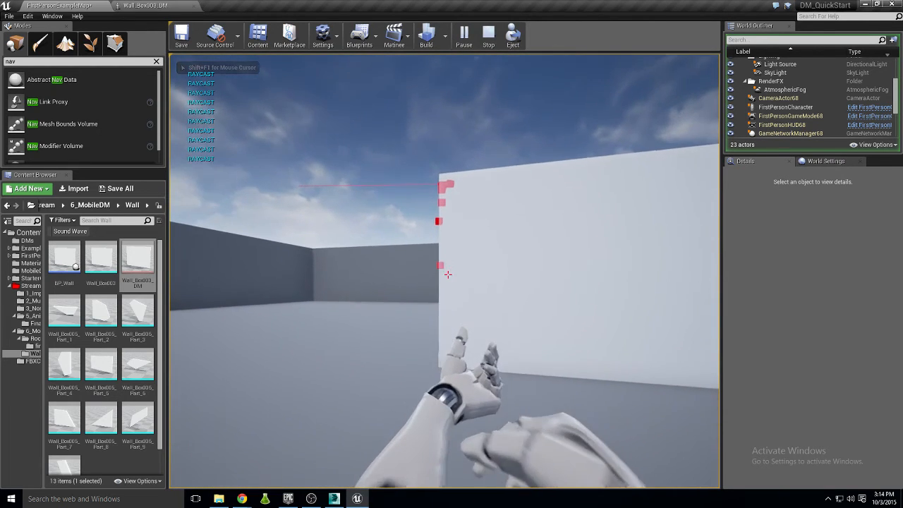
left_click(447, 274)
left_click(448, 273)
left_click(447, 274)
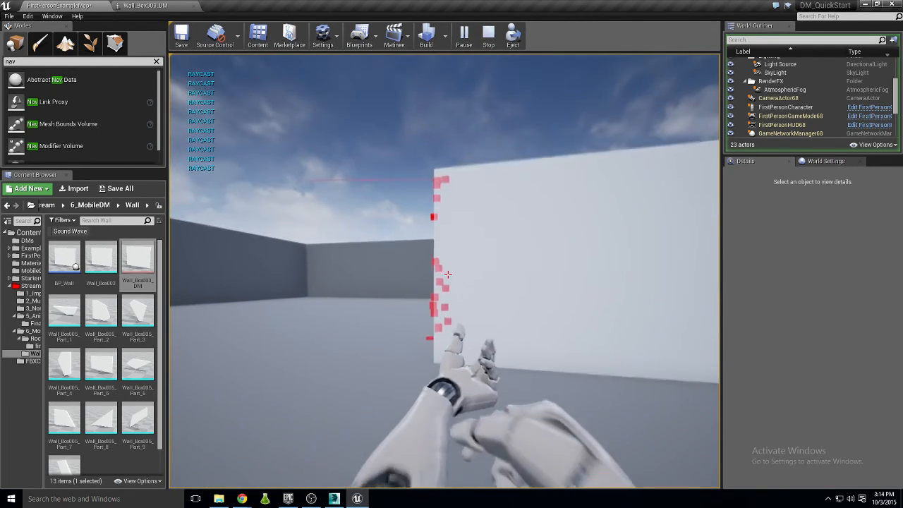
left_click(447, 273)
left_click(448, 274)
left_click(448, 275)
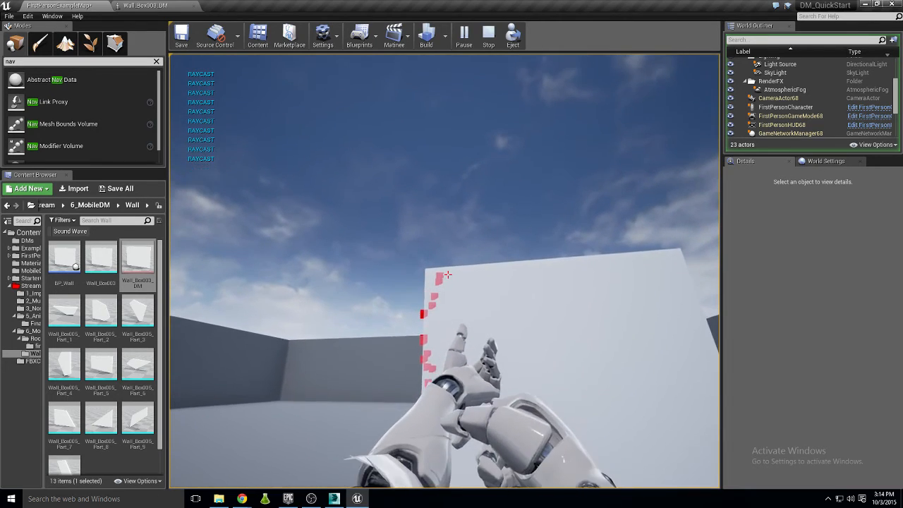
- Fire along the top edge of the wall from its left corner toward its right corner
left_click(448, 274)
left_click(448, 274)
left_click(448, 274)
left_click(448, 275)
left_click(449, 275)
left_click(448, 274)
left_click(448, 274)
left_click(448, 274)
left_click(449, 274)
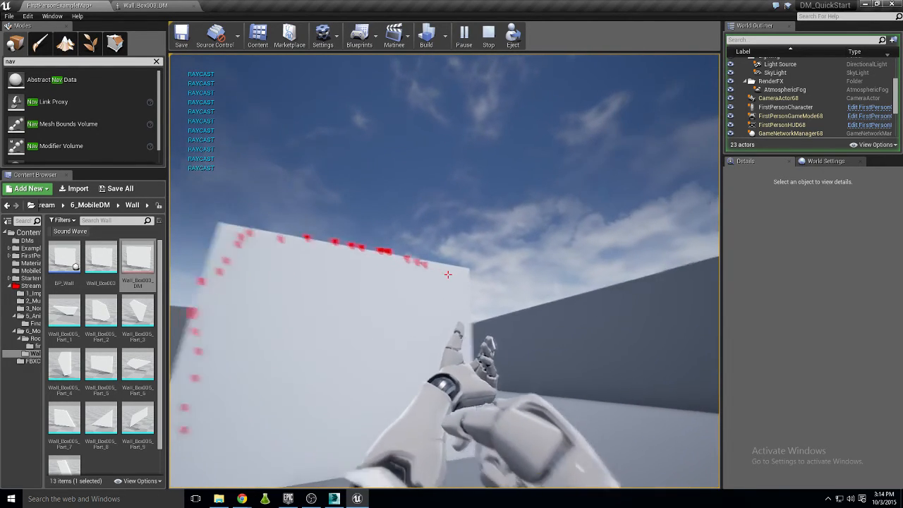
- Fire at the wall's upper-right corner and down its right edge
left_click(448, 274)
left_click(448, 274)
left_click(448, 275)
left_click(448, 274)
left_click(448, 274)
left_click(448, 275)
left_click(448, 275)
left_click(448, 275)
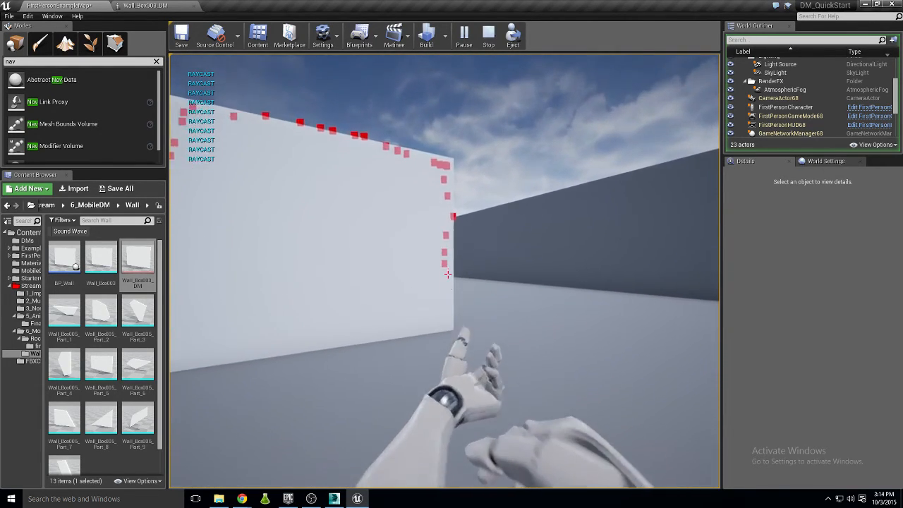
left_click(448, 275)
left_click(448, 275)
left_click(448, 274)
left_click(448, 274)
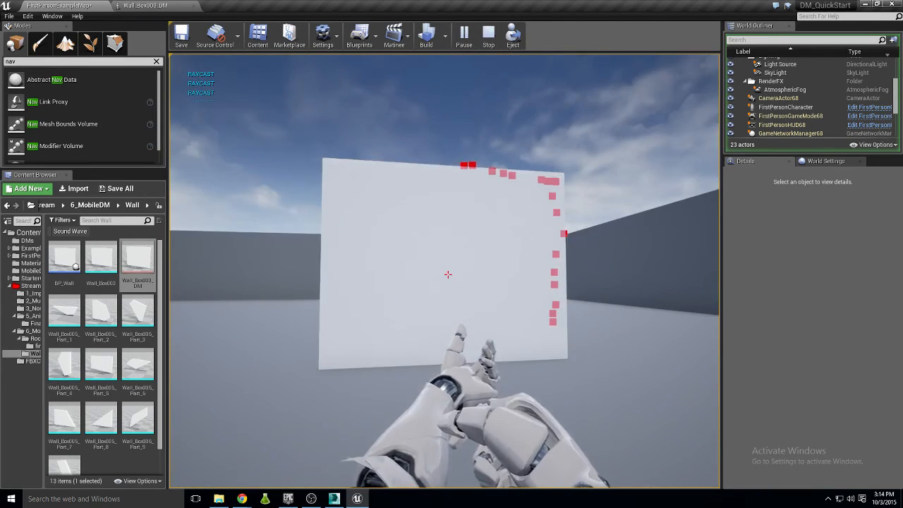
- Fire at the middle of the wall and stop the play session
left_click(448, 275)
left_click(448, 275)
left_click(448, 274)
left_click(448, 274)
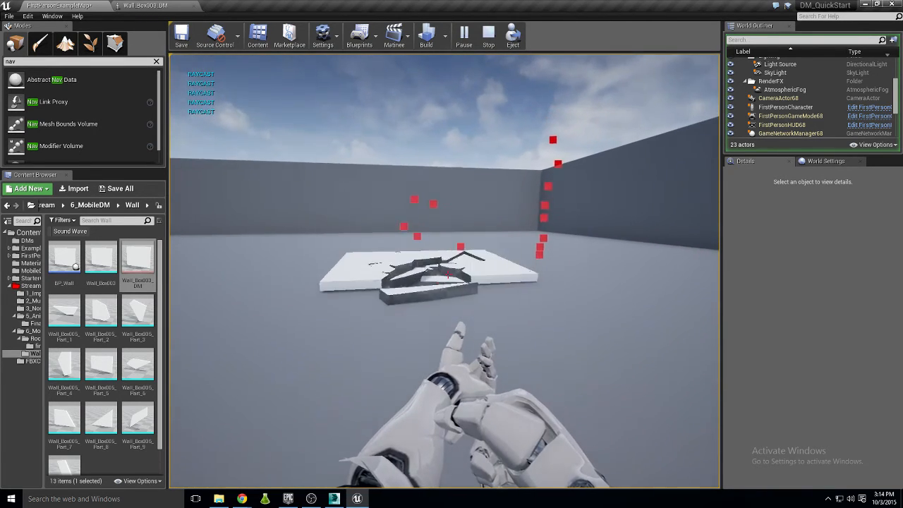
key("Escape")
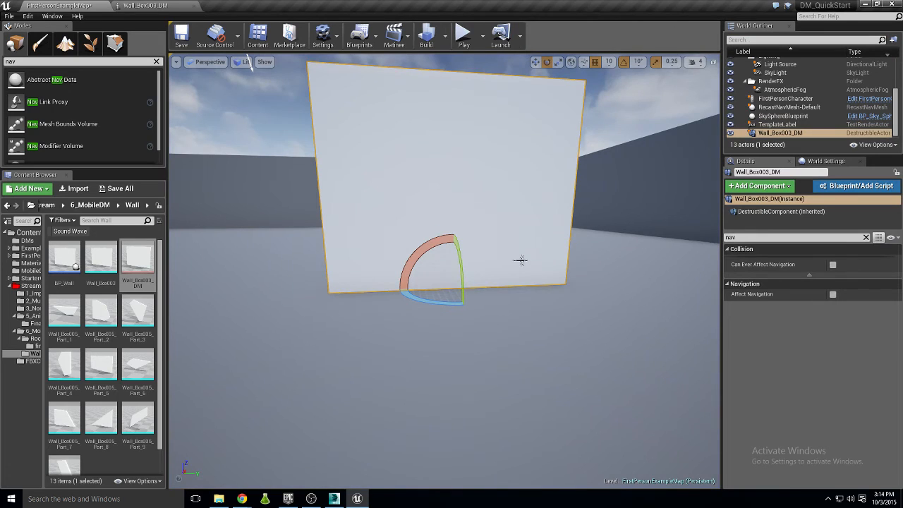
- Switch to the translate gizmo and try raising the wall above the floor
right_click_drag(459, 199, 463, 194)
key("space")
key("space")
left_click_drag(443, 258, 443, 196)
key("ctrl+z")
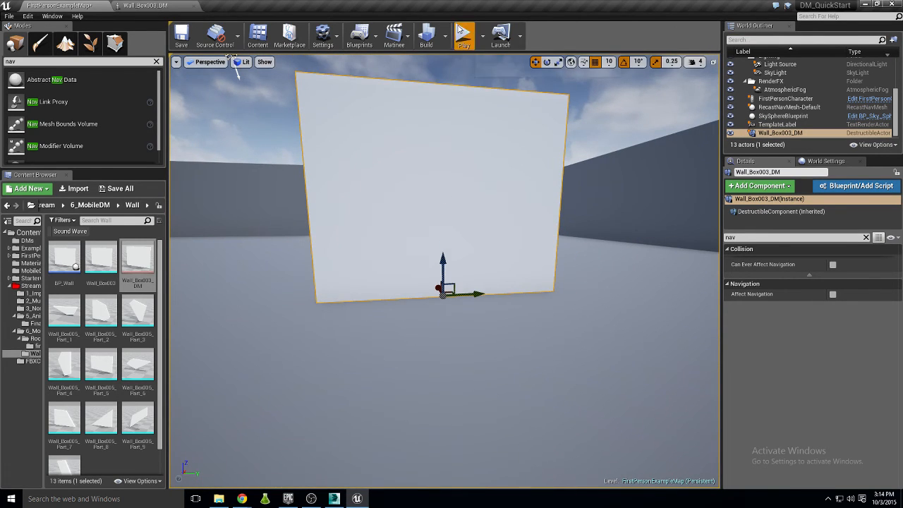
- Run a brief play session, stop it, and recheck the support settings of Wall_Box003_DM
left_click(460, 32)
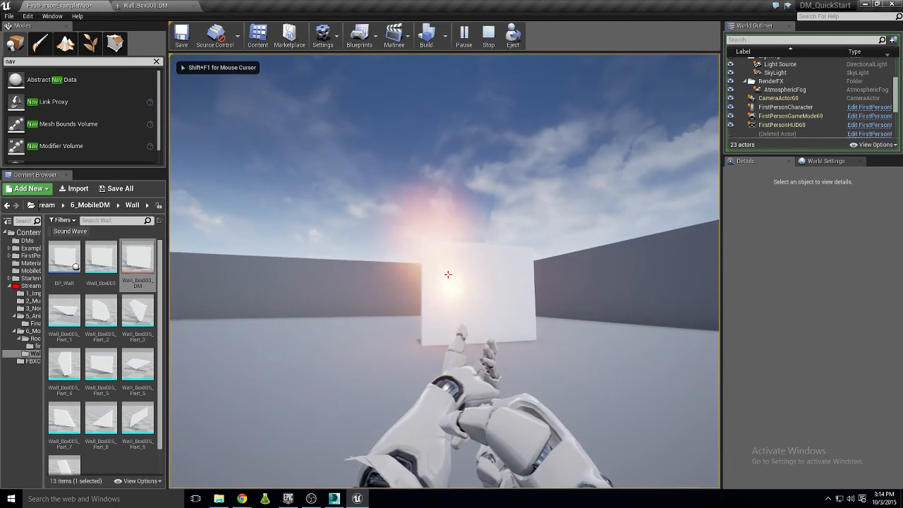
key("Escape")
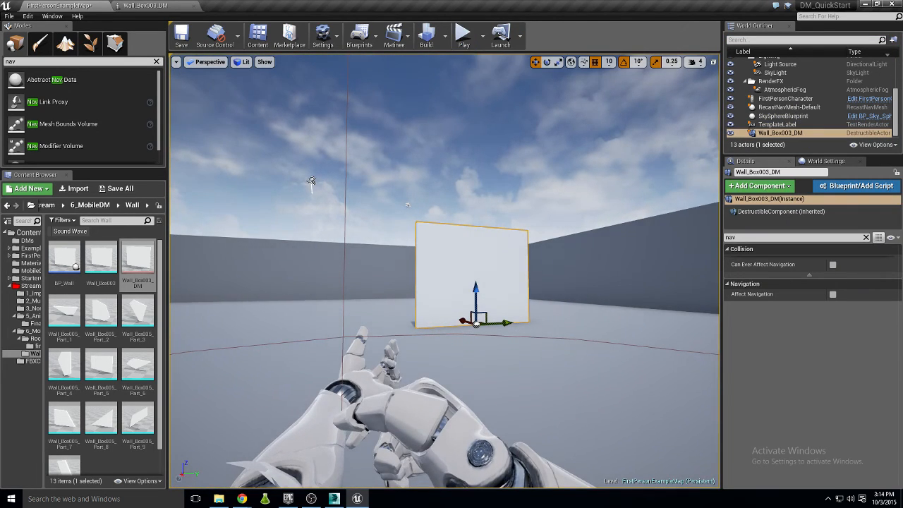
left_click(144, 6)
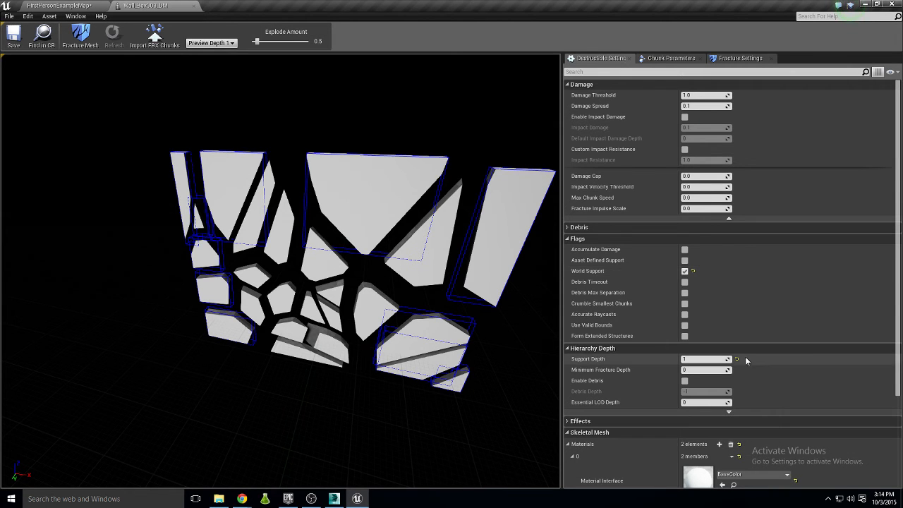
left_click(69, 5)
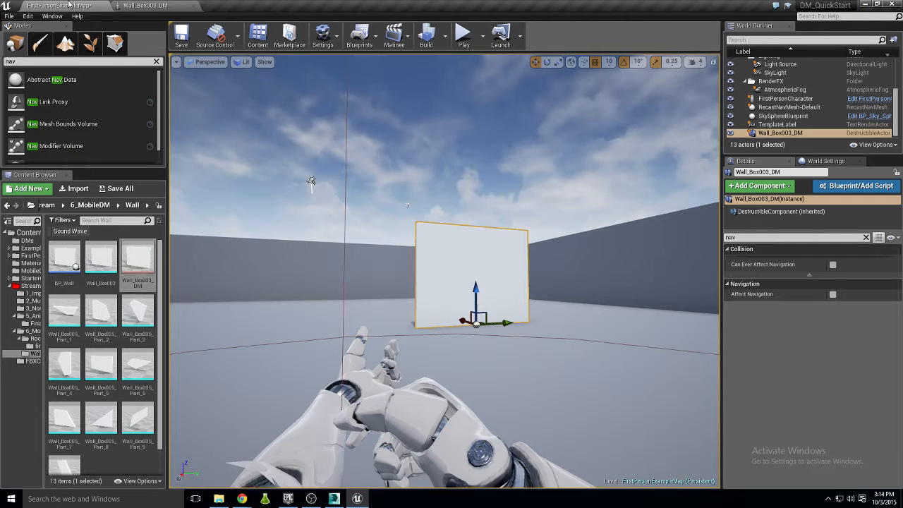
- Start another play session facing the wall and fire at its upper-left edge
right_click_drag(529, 288, 487, 290)
key("w")
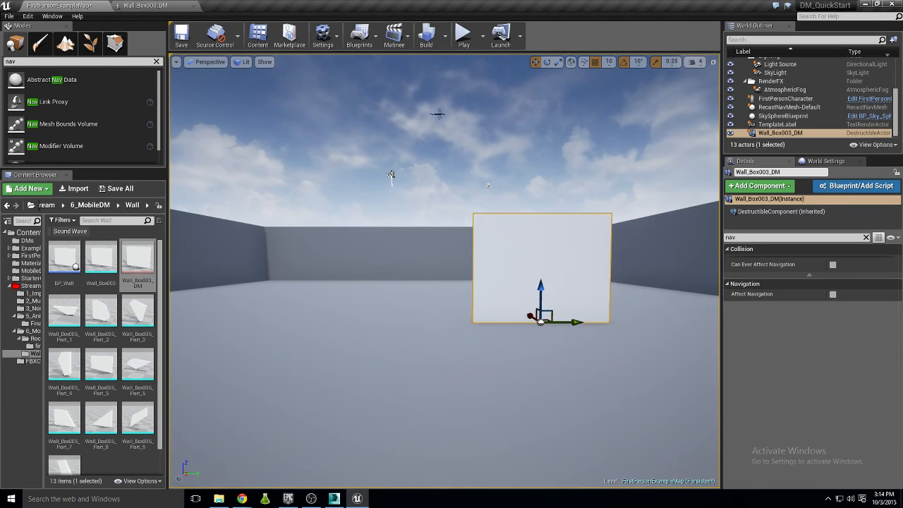
left_click(464, 36)
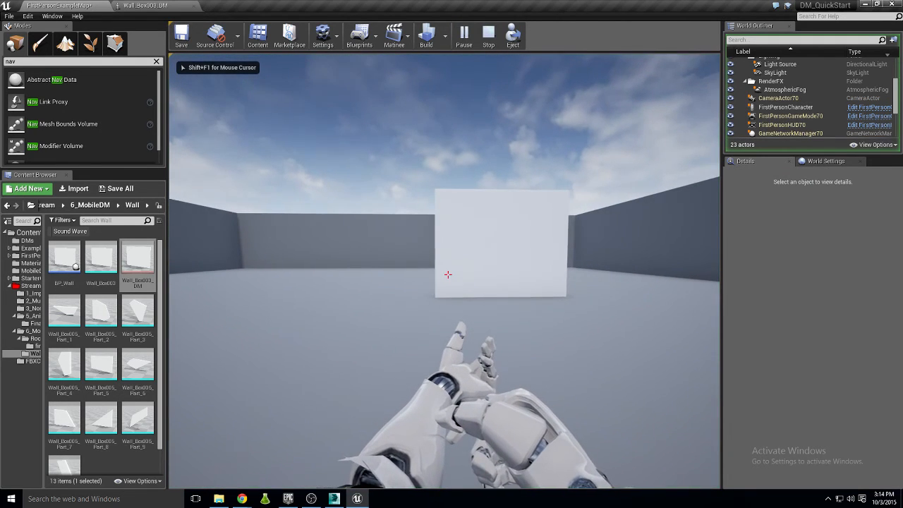
key("d")
left_click(448, 275)
left_click(448, 274)
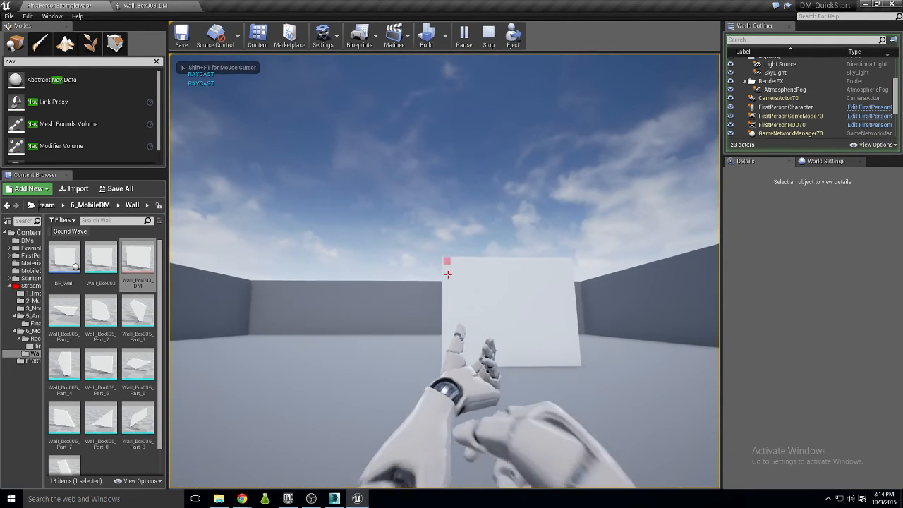
left_click(448, 274)
left_click(448, 274)
left_click(448, 274)
- Move toward the wall and fire raycasts repeatedly through its middle chunks
key("w")
key("d")
left_click(448, 274)
left_click(448, 275)
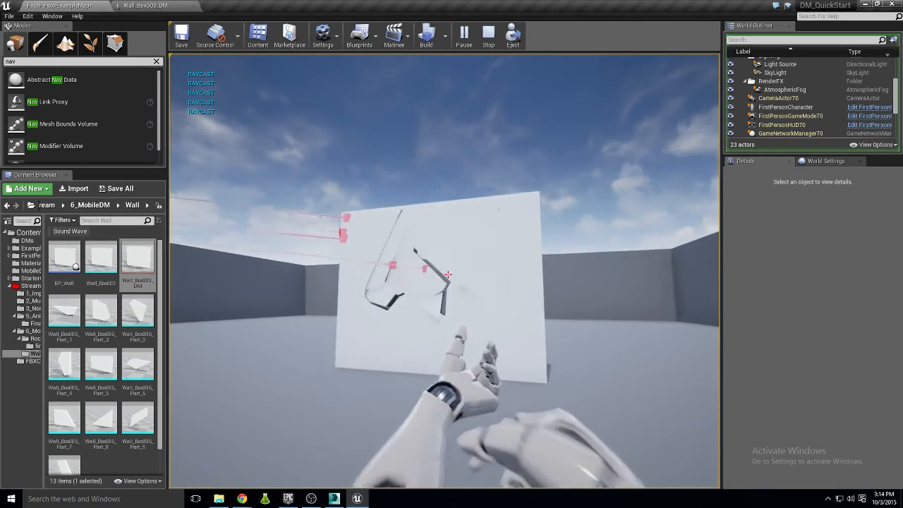
left_click(448, 275)
left_click(448, 274)
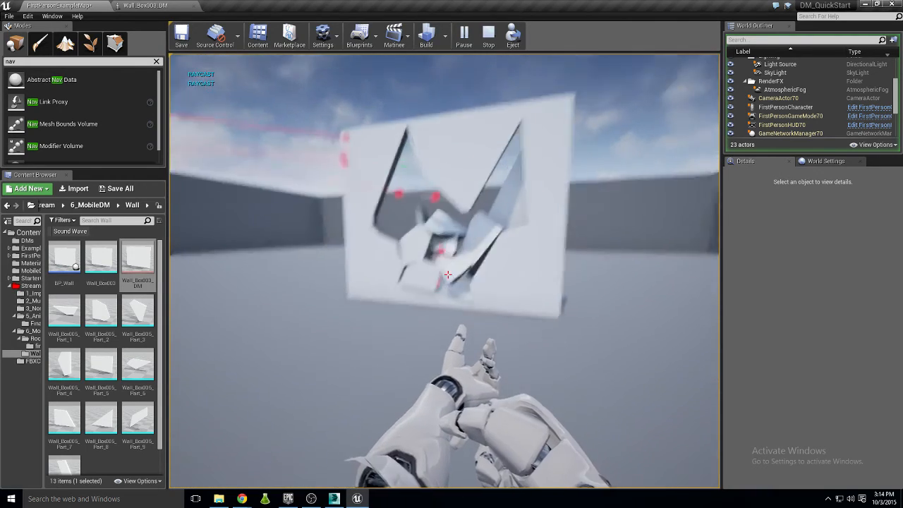
left_click(448, 274)
left_click(448, 275)
left_click(448, 275)
left_click(448, 274)
left_click(448, 275)
left_click(448, 275)
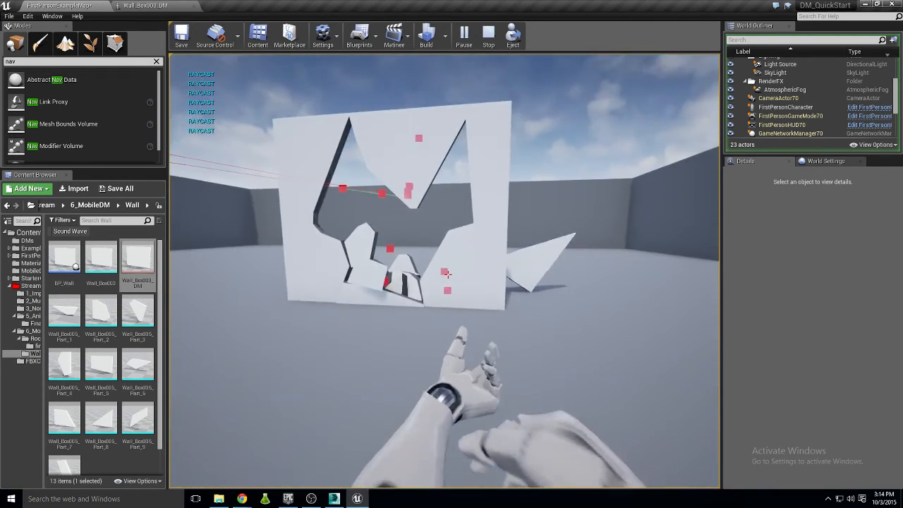
- Fire raycasts at the wall's hanging upper-middle chunk and its lower-right edge chunk
left_click(448, 275)
left_click(448, 274)
left_click(448, 274)
left_click(448, 274)
left_click(448, 275)
left_click(448, 274)
left_click(448, 274)
left_click(448, 274)
left_click(449, 275)
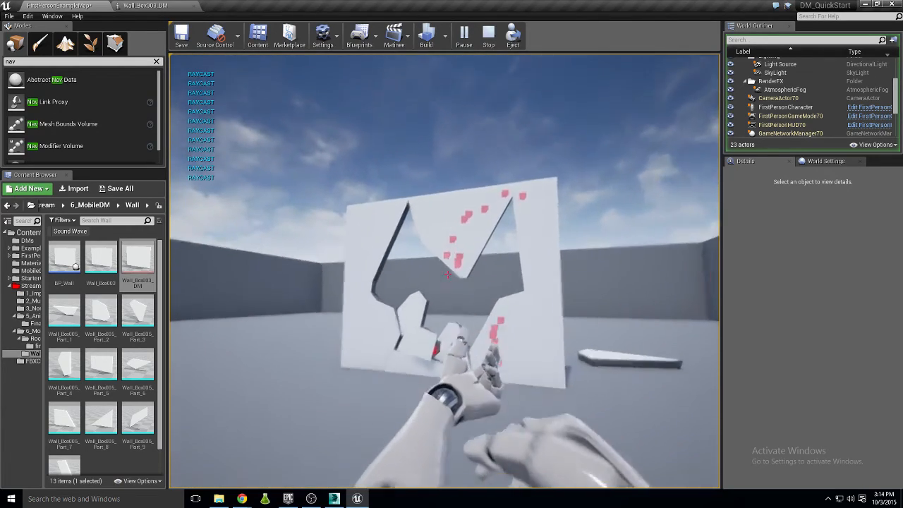
- Fire raycasts and rockets at the wall's left edge and upper-middle chunk, and end the play session
left_click(448, 274)
left_click(448, 275)
left_click(449, 274)
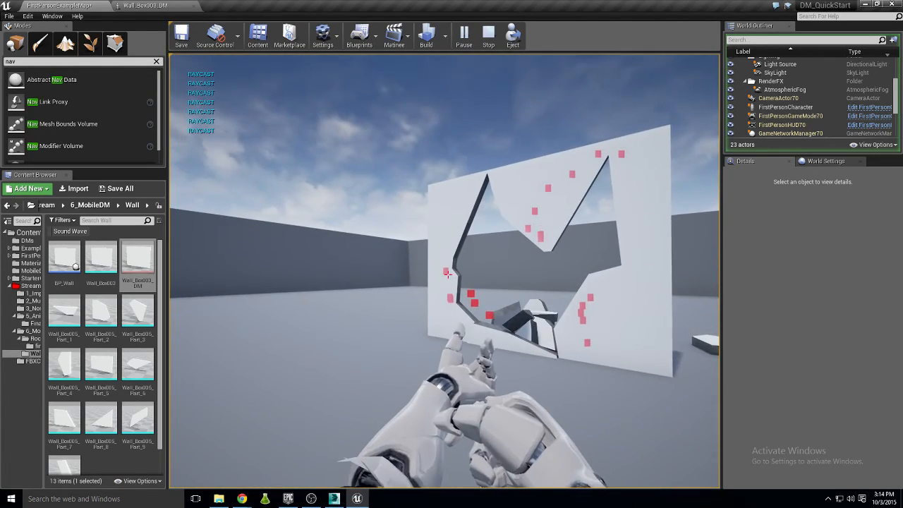
left_click(448, 274)
left_click(448, 275)
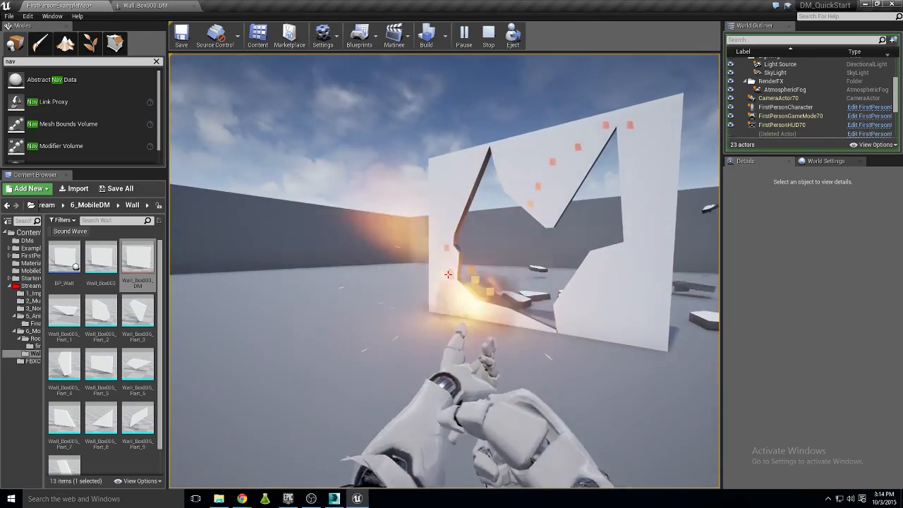
left_click(448, 275)
left_click(448, 274)
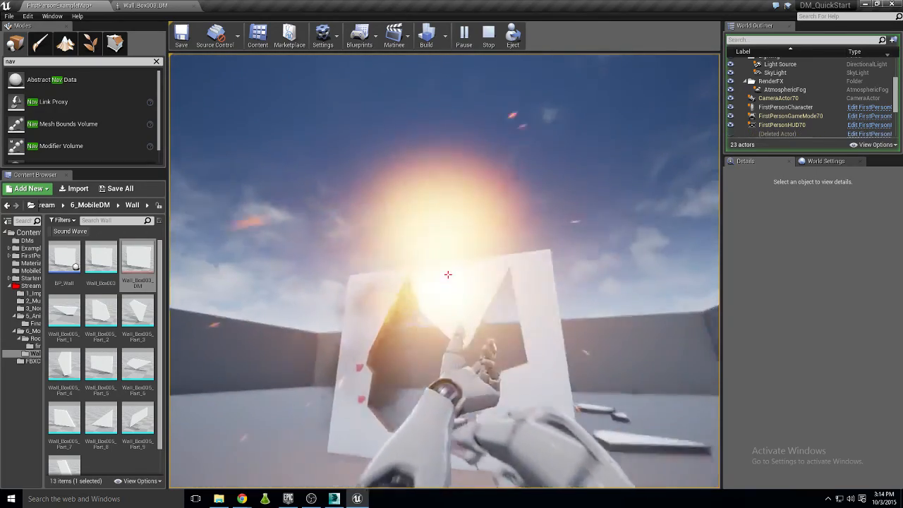
left_click(448, 275)
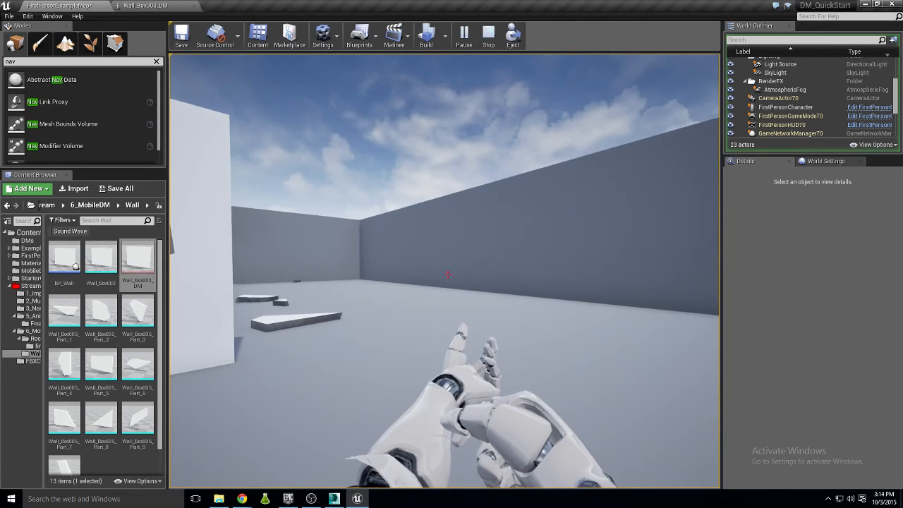
key("Escape")
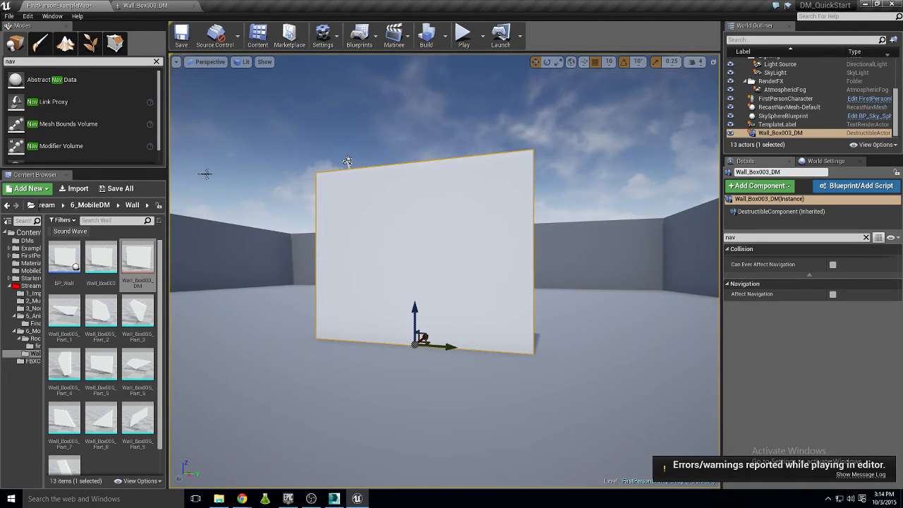
- Review the support flags and chunk parameters of Wall_Box003_DM and enable Asset Defined Support
mouse_move(392, 370)
right_mouse_down()
mouse_move(558, 422)
mouse_move(480, 406)
mouse_move(392, 371)
right_mouse_up()
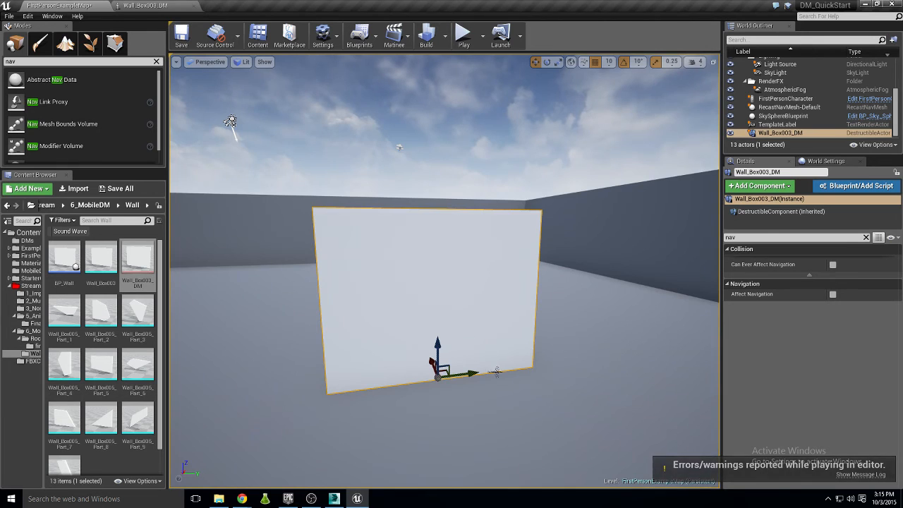
right_click_drag(533, 348, 502, 374)
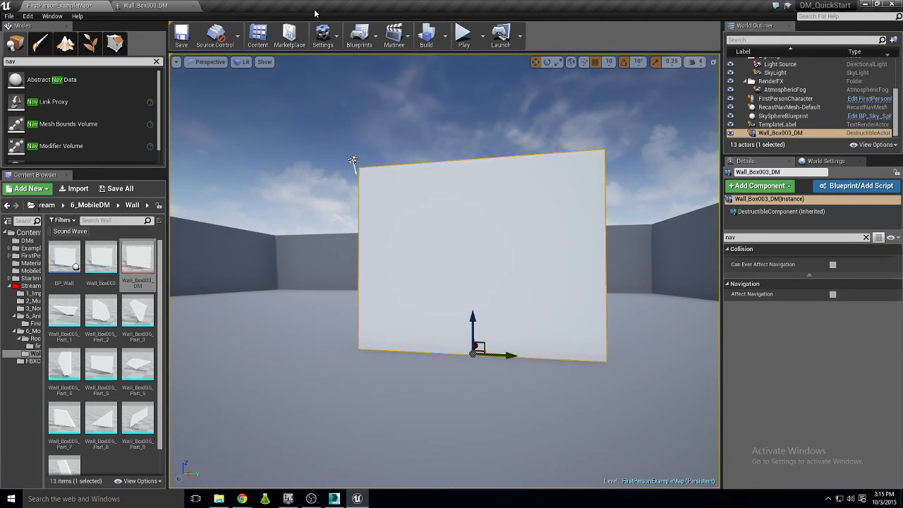
left_click(149, 7)
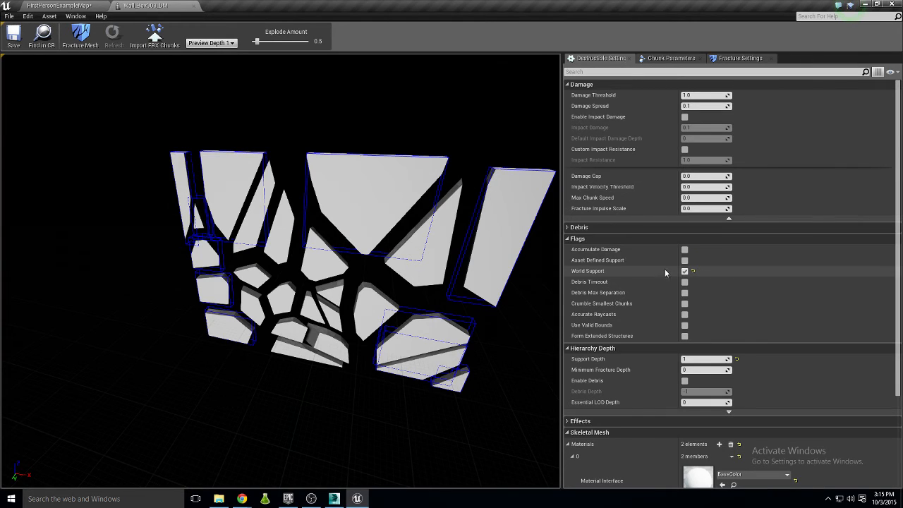
mouse_move(616, 265)
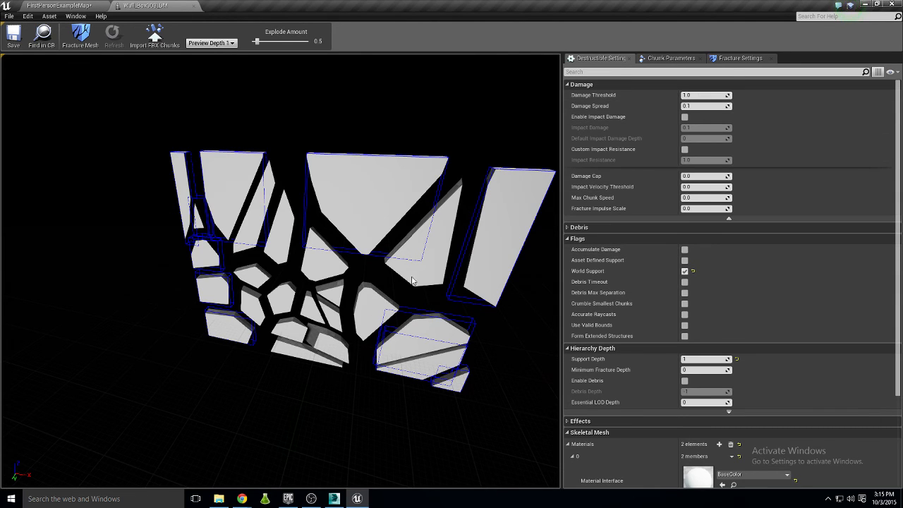
left_click(672, 58)
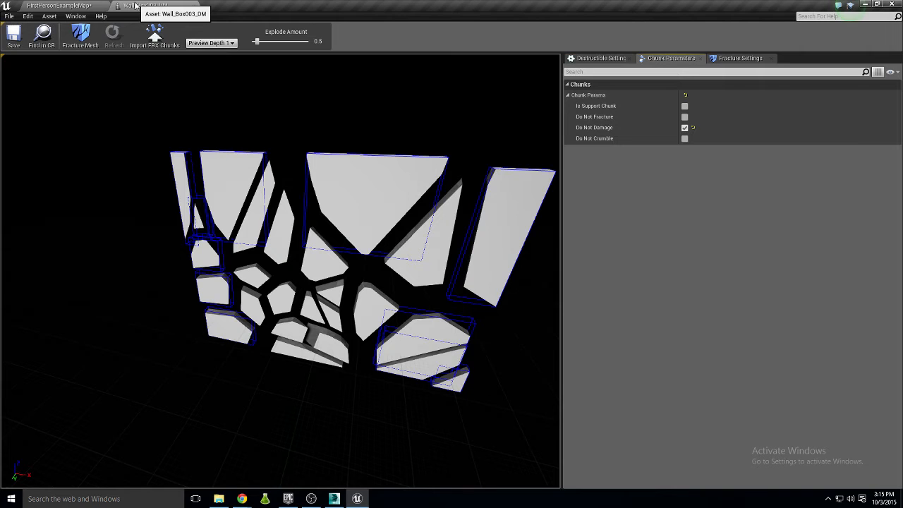
left_click(600, 58)
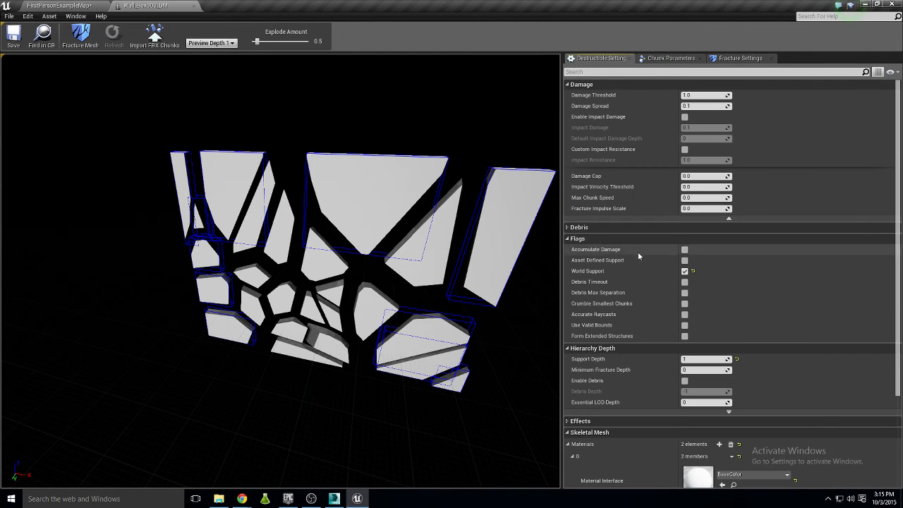
left_click(685, 260)
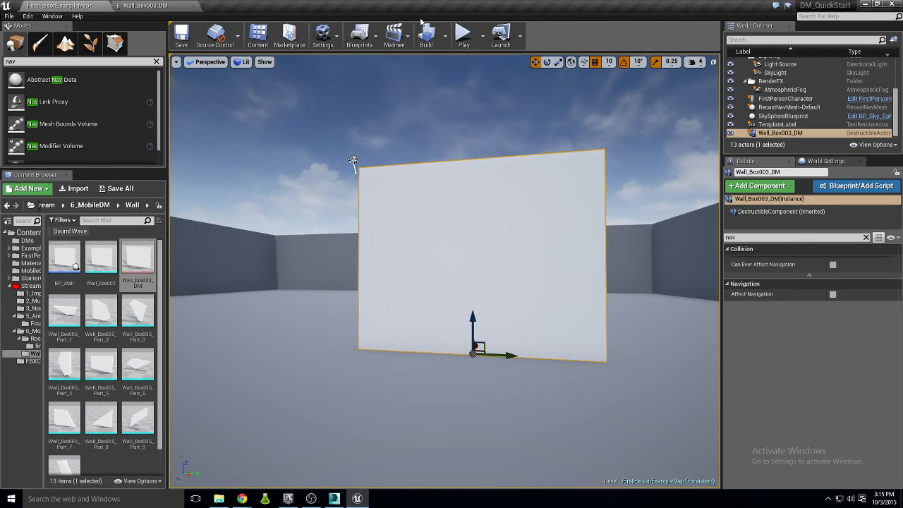
- Start a play session, walk up to the wall and fire raycasts at its middle
left_click(464, 35)
key("d")
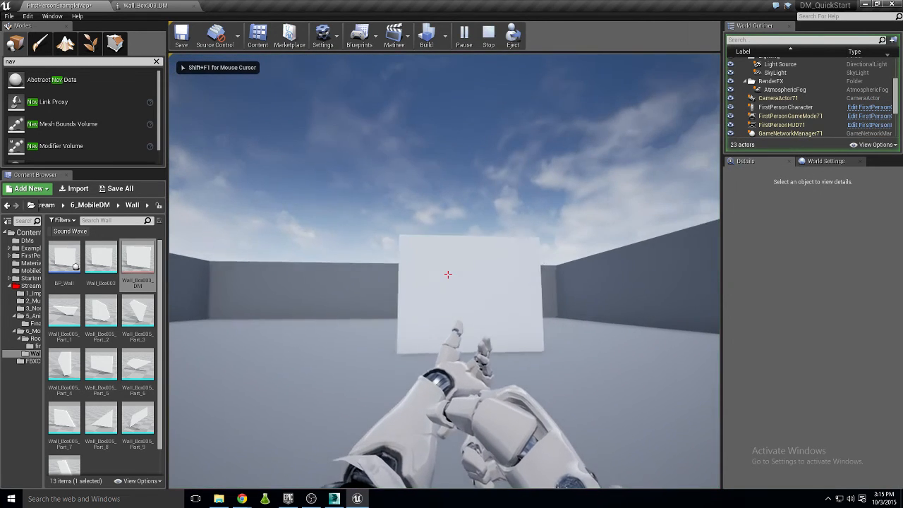
key("w")
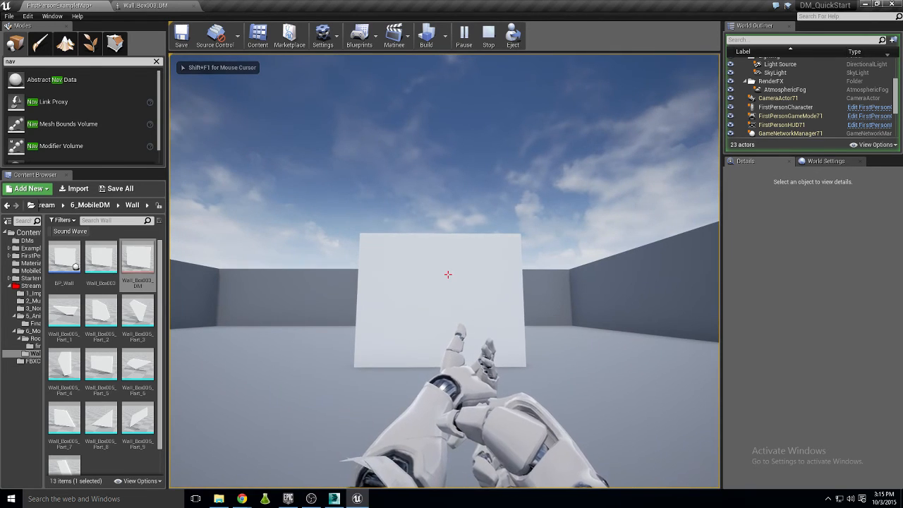
left_click(448, 274)
left_click(448, 274)
left_click(448, 274)
left_click(448, 274)
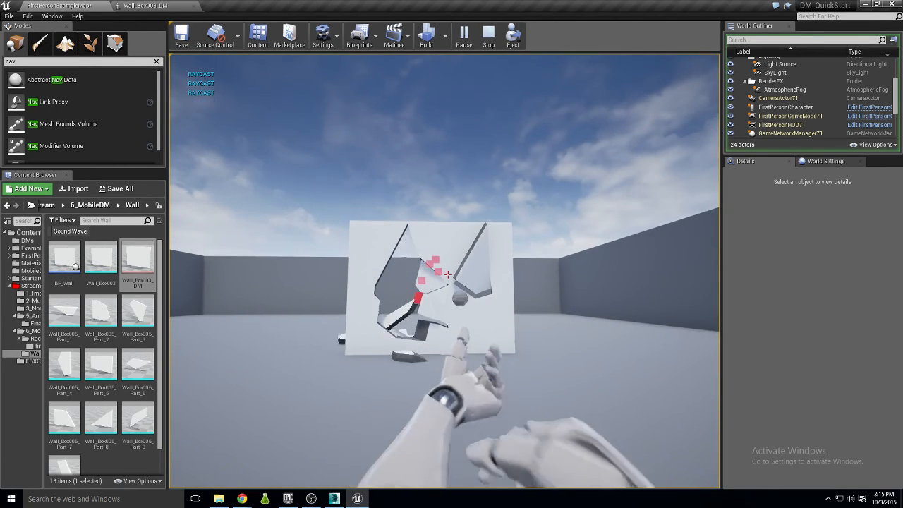
- Fire rockets at the broken wall's remaining right-hand chunks and stop playing
right_click(448, 275)
right_click(449, 275)
right_click(448, 275)
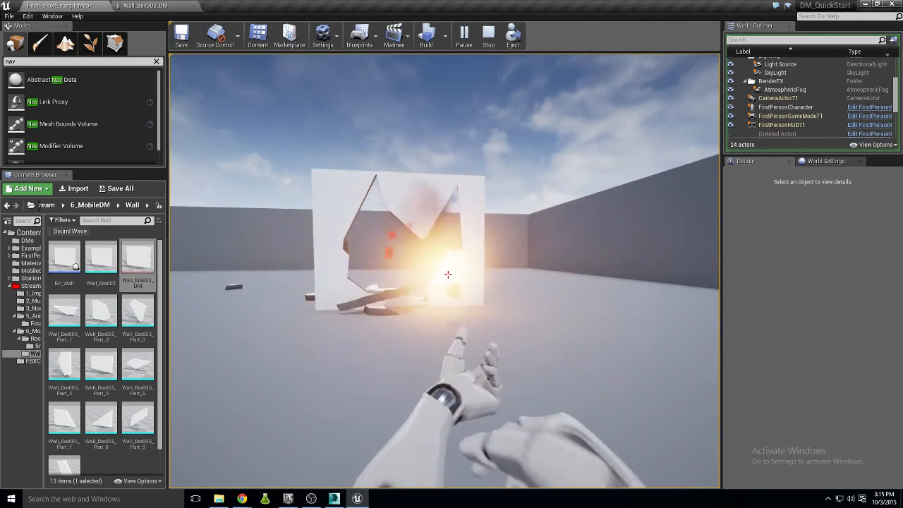
key("Escape")
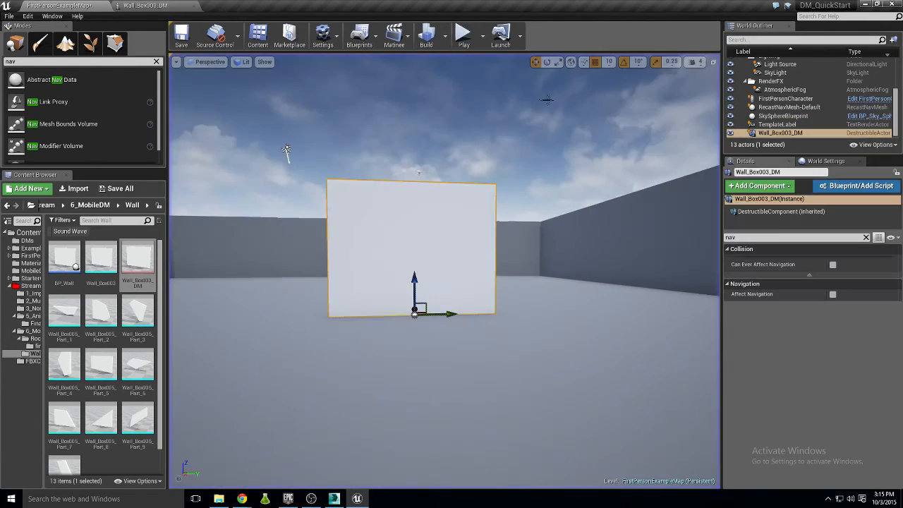
- Run another play session, firing rockets at the wall and its fallen pieces, and stop it
left_click(464, 35)
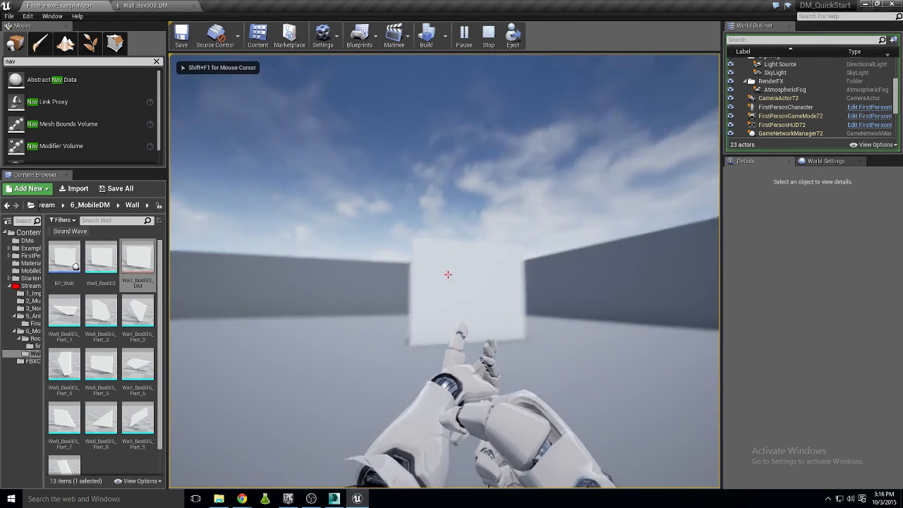
left_click(448, 275)
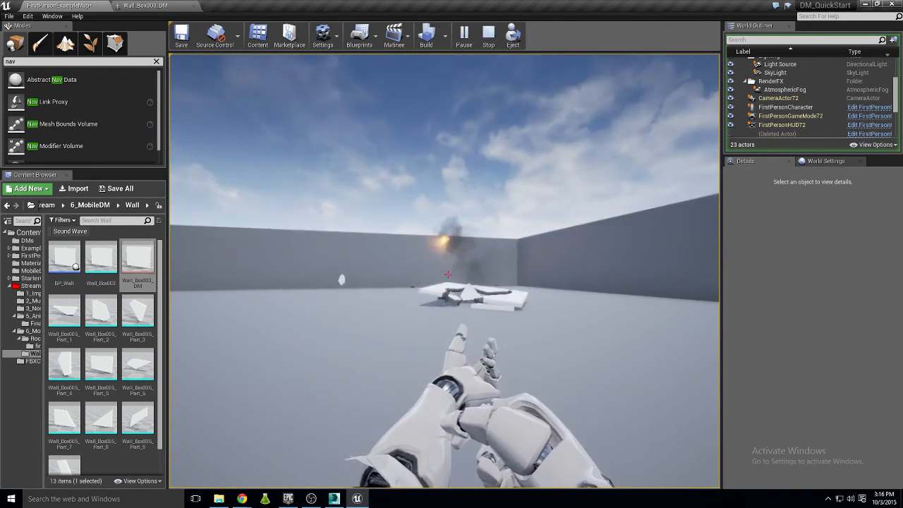
key("w")
left_click(448, 274)
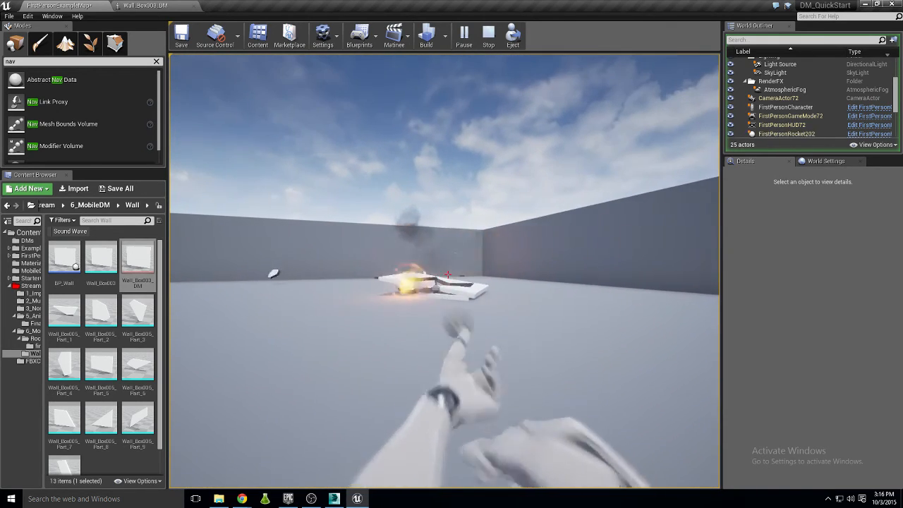
left_click(448, 274)
left_click(448, 275)
left_click(448, 274)
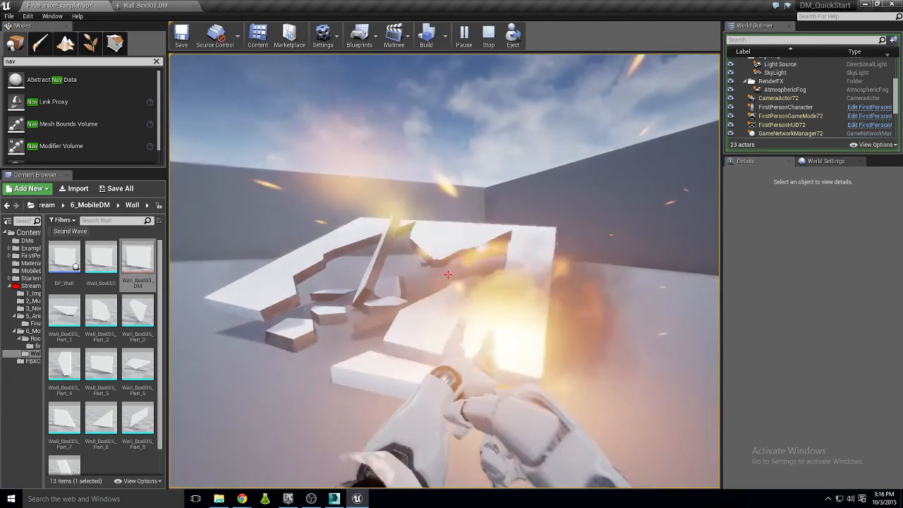
key("Escape")
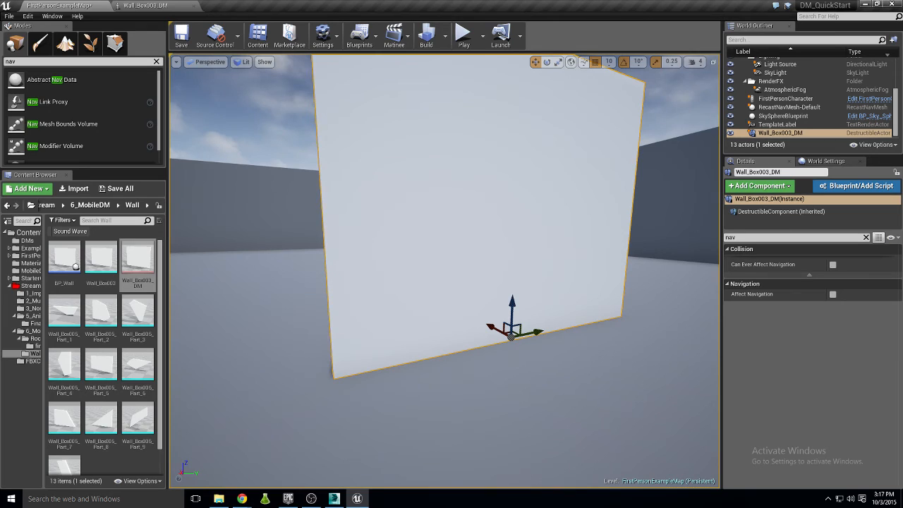
- Switch to Chrome and play back the YouTube video "weird jump"
key("alt+Tab")
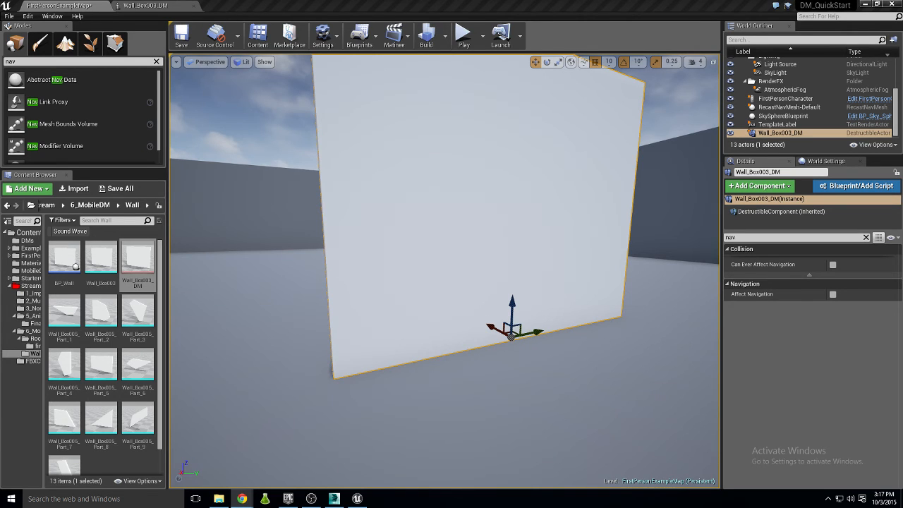
left_click_drag(902, 141, 431, 4)
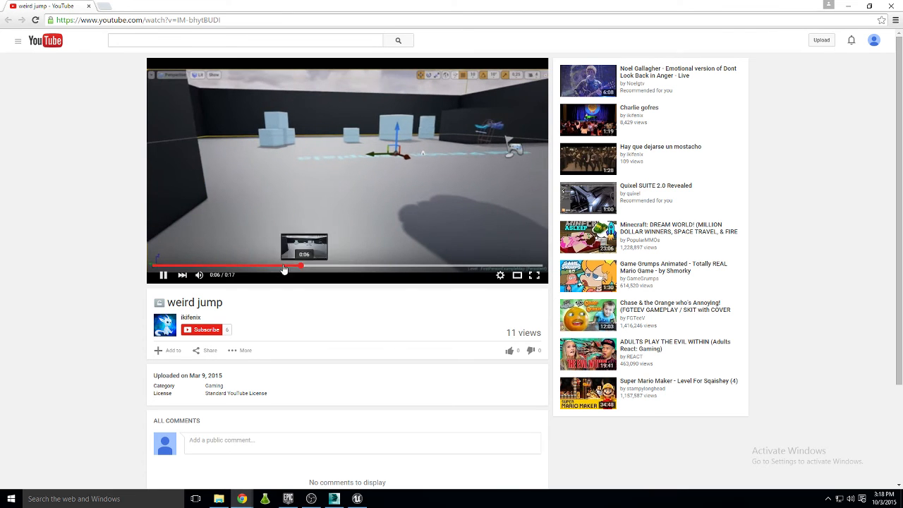
left_click(203, 276)
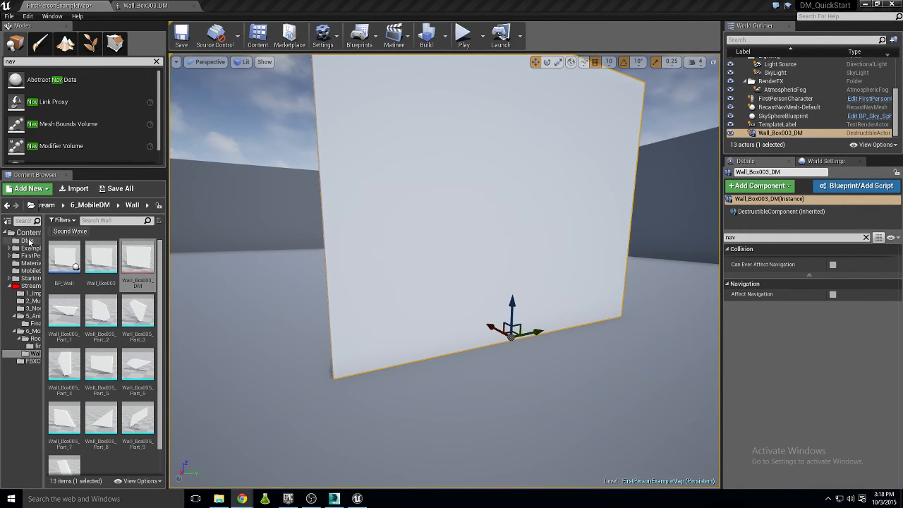
- Open the FirstPersonCharacter blueprint from the FirstPersonBP Blueprints folder in Unreal Editor
left_click(28, 248)
left_click(29, 256)
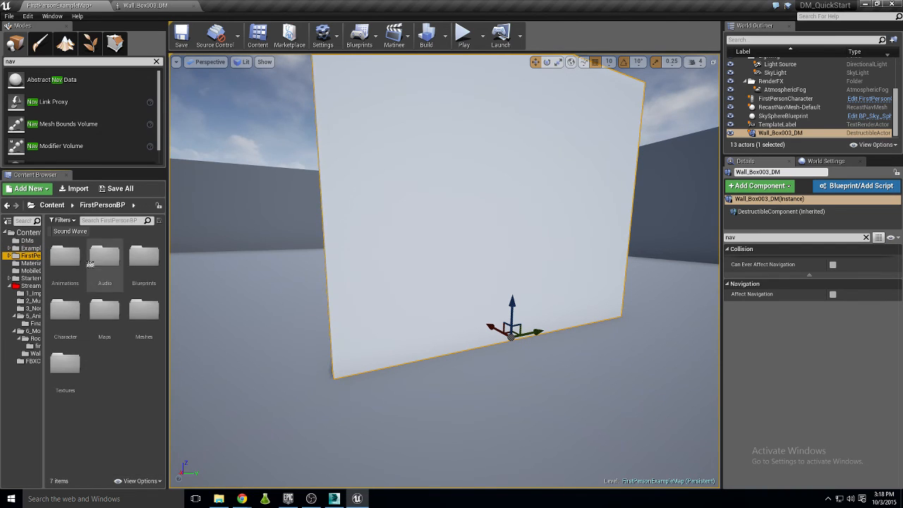
double_click(143, 259)
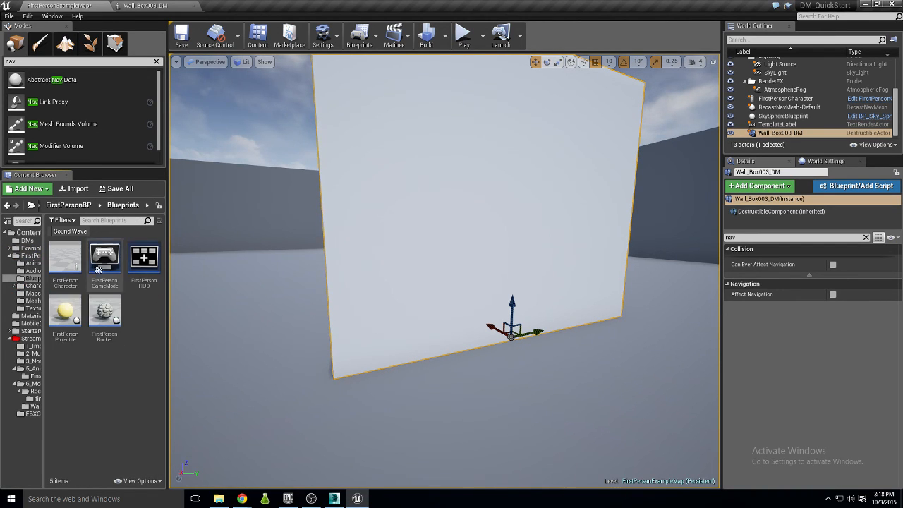
double_click(79, 261)
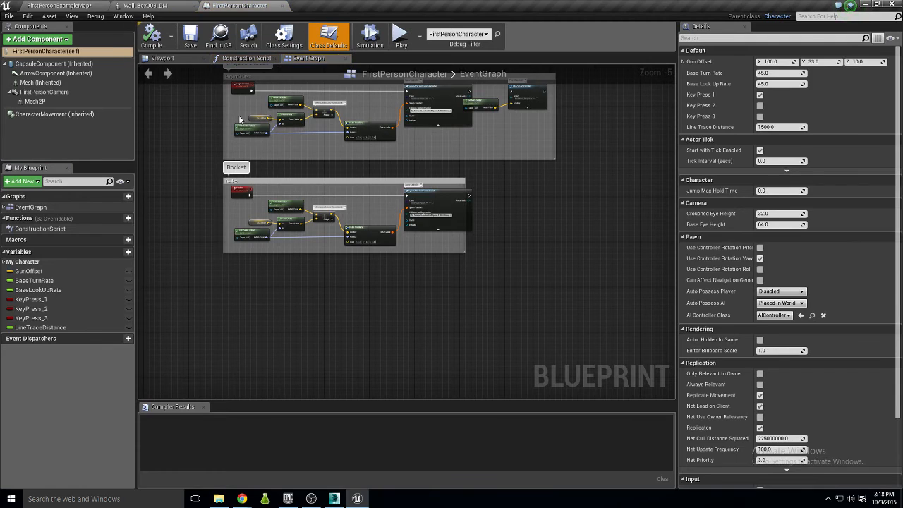
- Select the character's CapsuleComponent in the blueprint's 3D view and filter its details for "velocity"
left_click(164, 58)
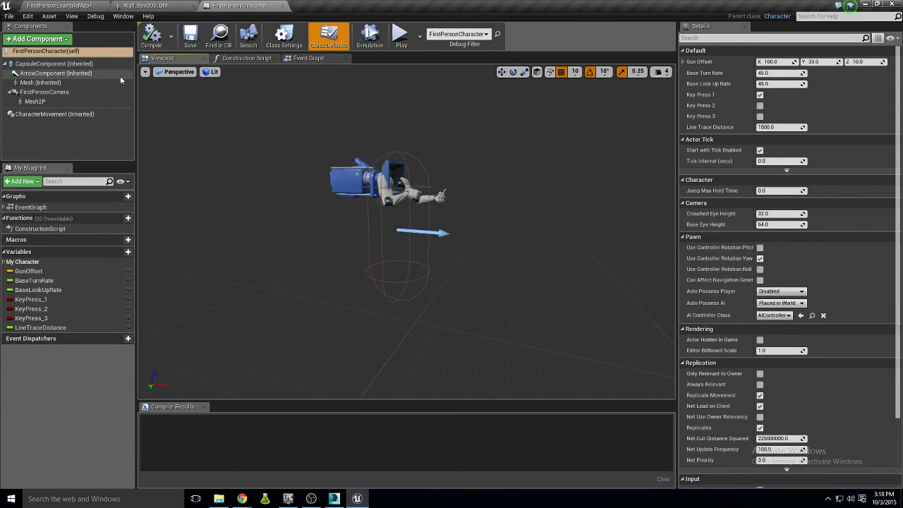
left_click(62, 65)
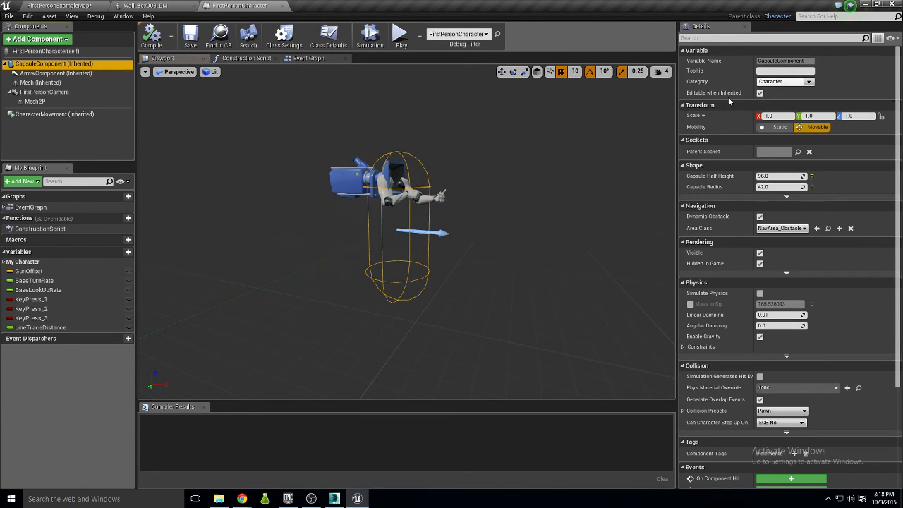
left_click(752, 39)
type("velocity")
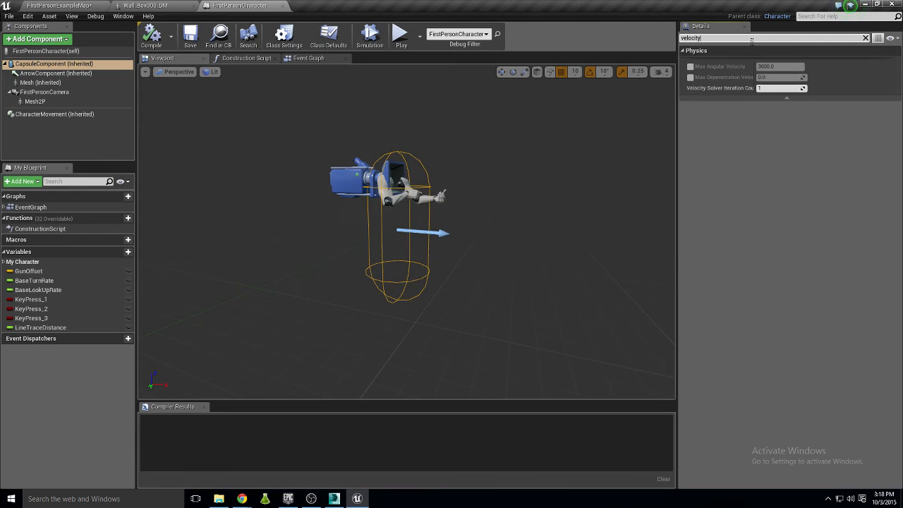
- Try enabling the capsule's Max Angular Velocity override and filter its details for "max"
left_click(691, 67)
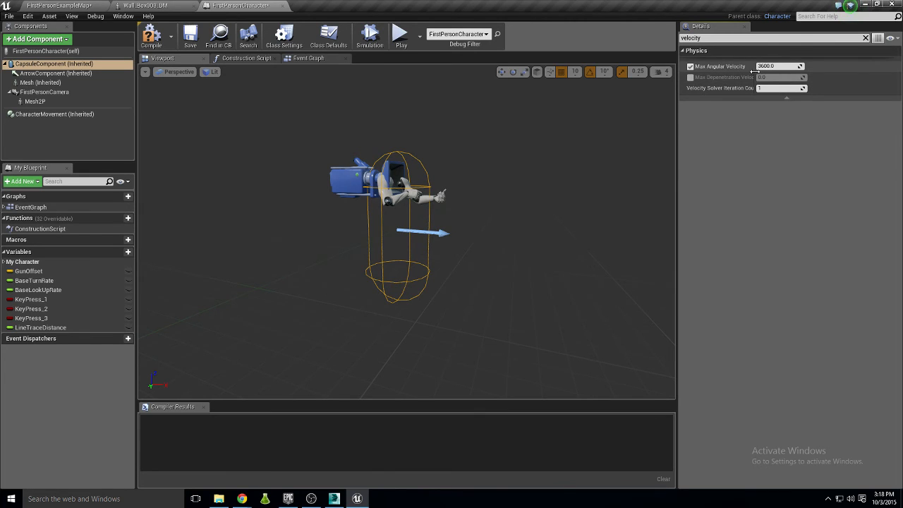
left_click_drag(753, 68, 770, 68)
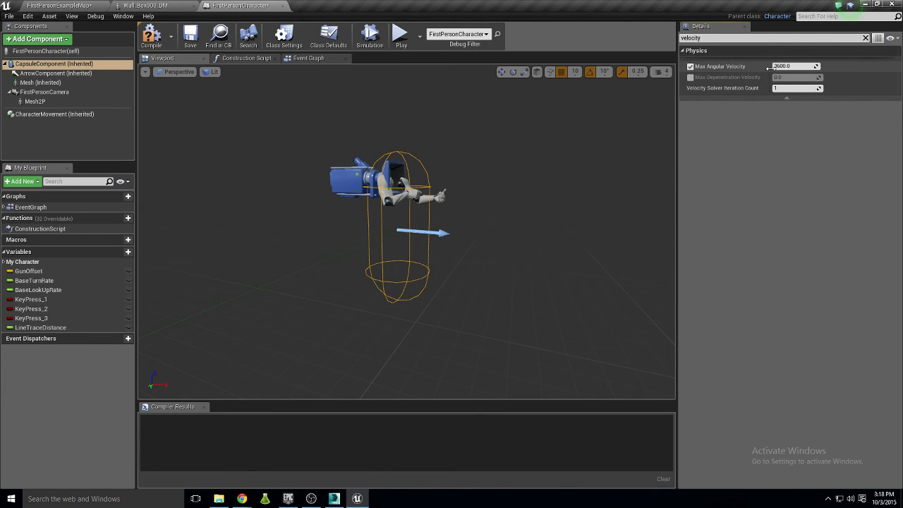
left_click(722, 39)
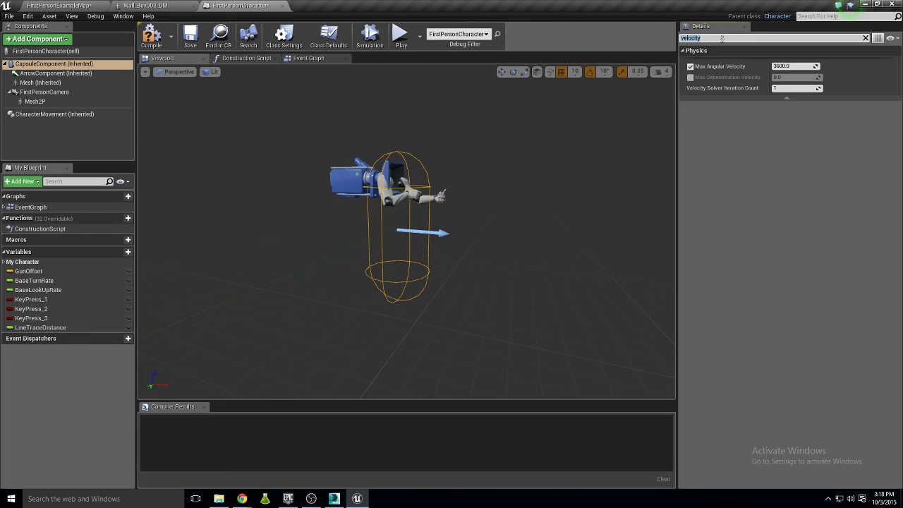
left_click(705, 91)
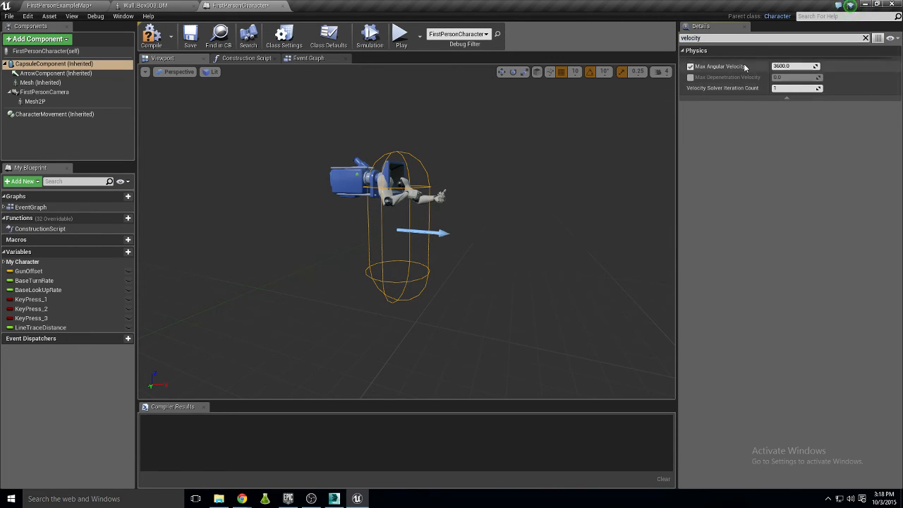
left_click(712, 38)
type("m")
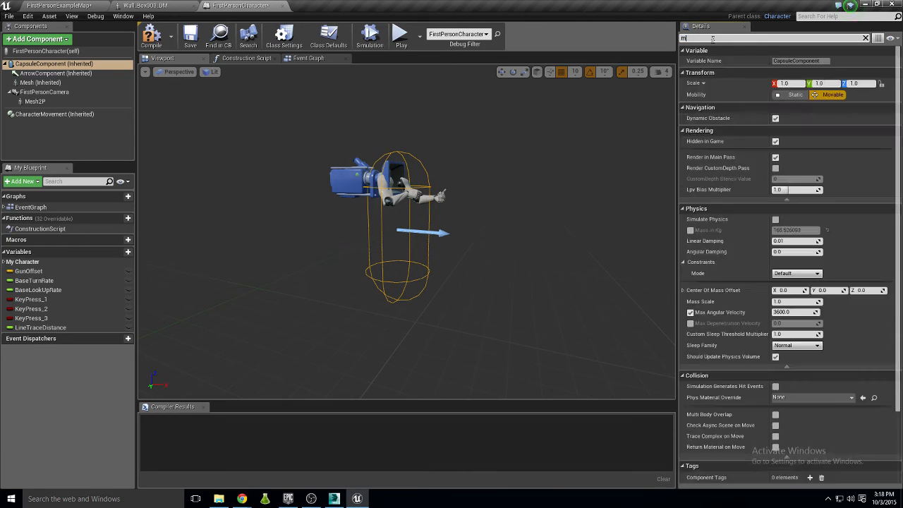
type("xx")
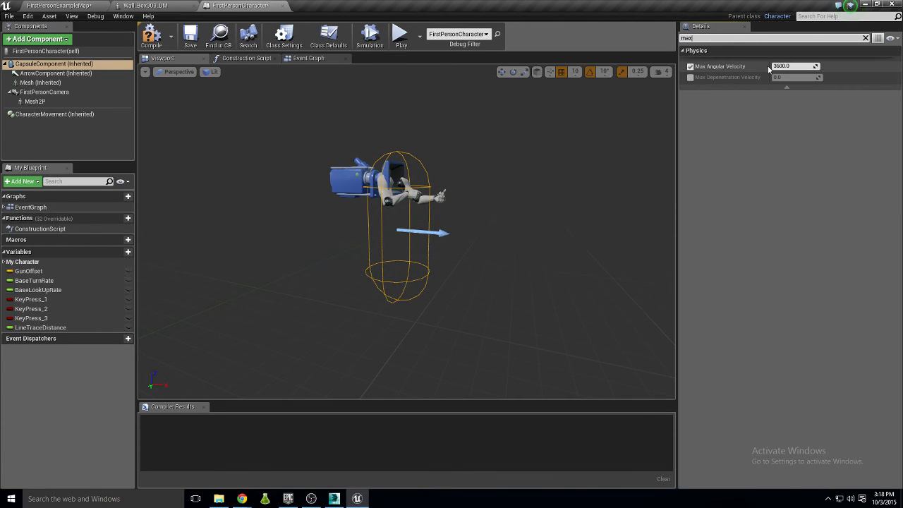
left_click(805, 66)
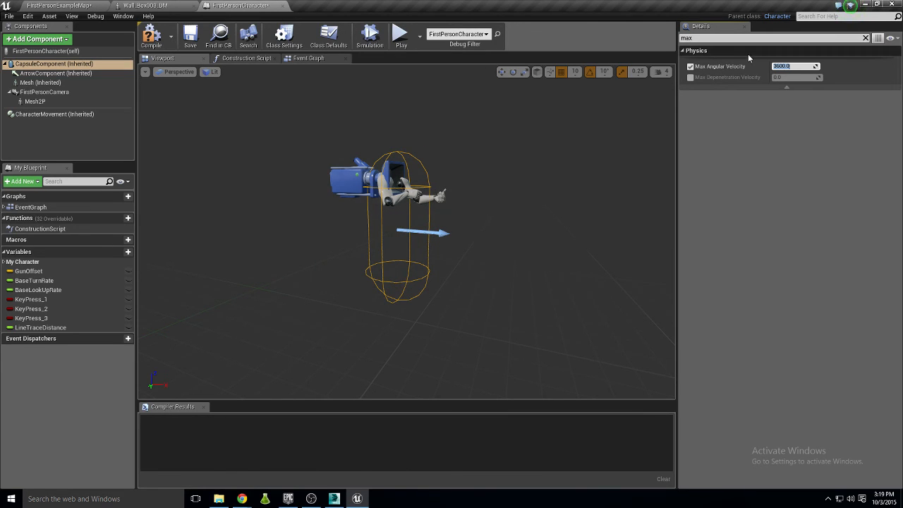
left_click(691, 67)
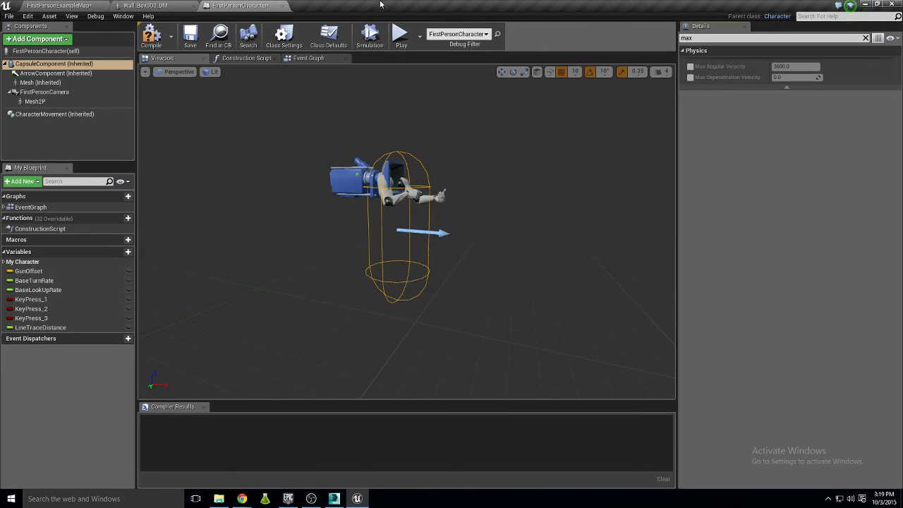
- Close the FirstPersonCharacter blueprint and Wall_Box003_DM editors and return to the wall in the level
left_click(283, 5)
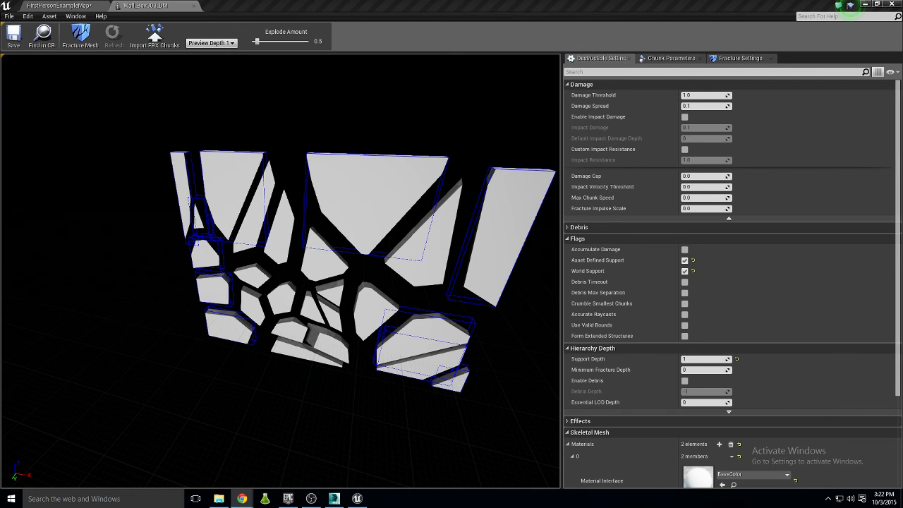
left_click(195, 6)
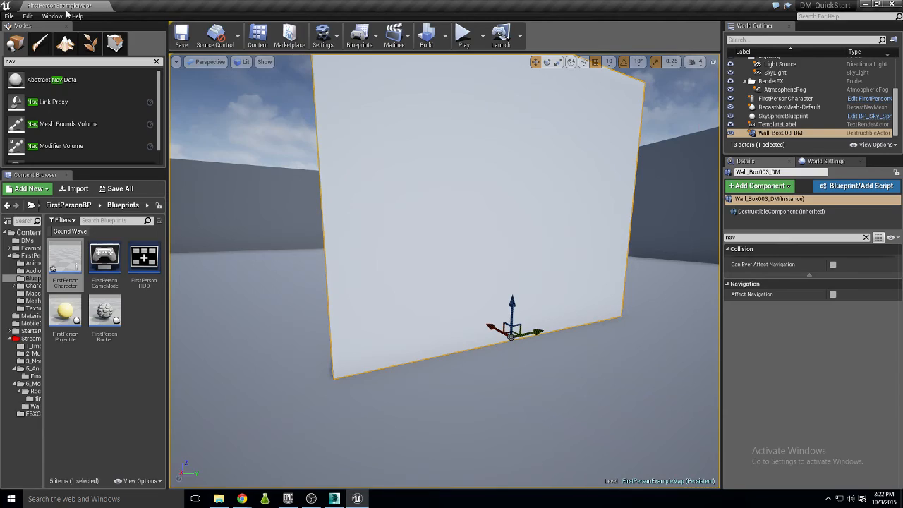
right_click_drag(484, 264, 360, 263)
key("f")
key("d")
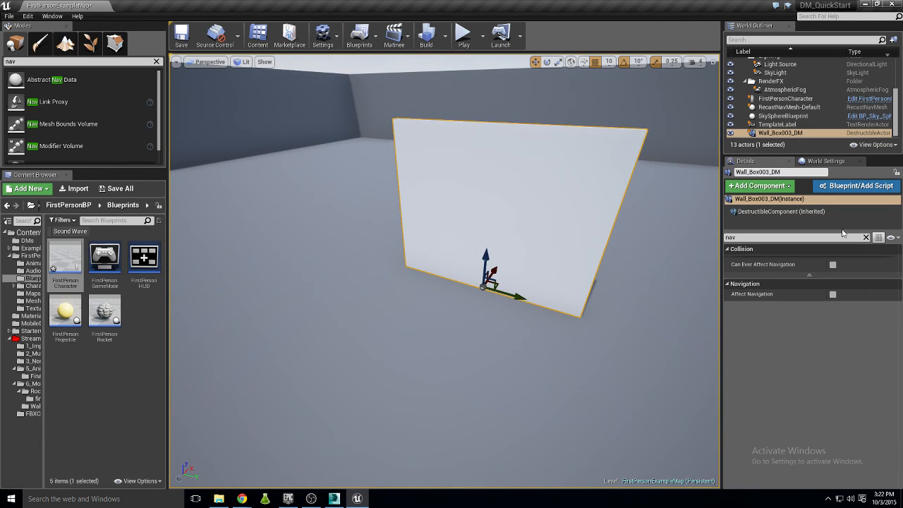
- Clear the "nav" filter from the wall's details, open its destructible mesh asset and move that editor out of the main window
left_click(867, 237)
scroll(847, 338, "down", 5)
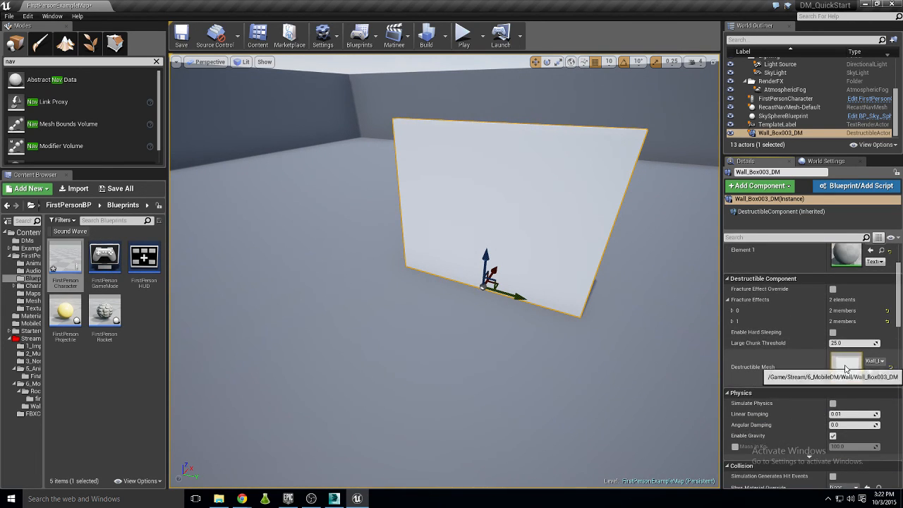
double_click(846, 369)
left_click_drag(161, 6, 902, 170)
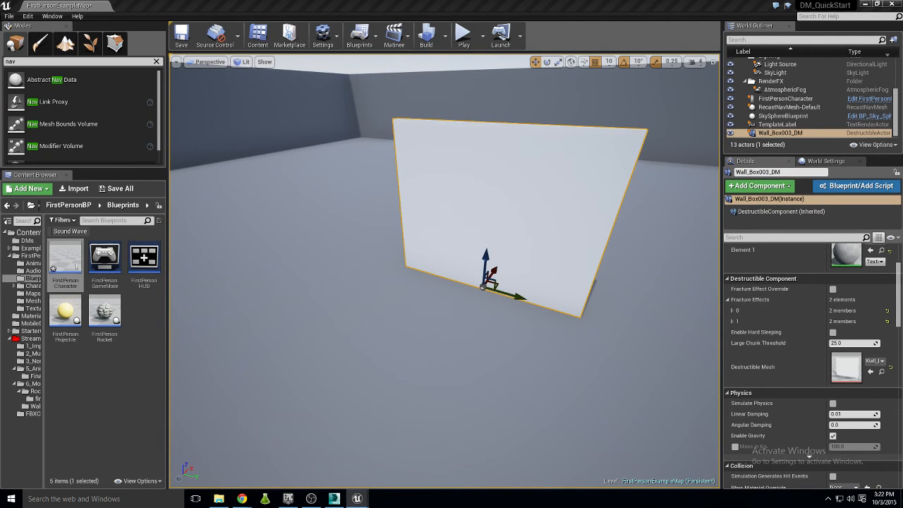
- Replace the wall in the level with the DM_ImpactDamage destructible mesh from the DMs folder
left_click(27, 241)
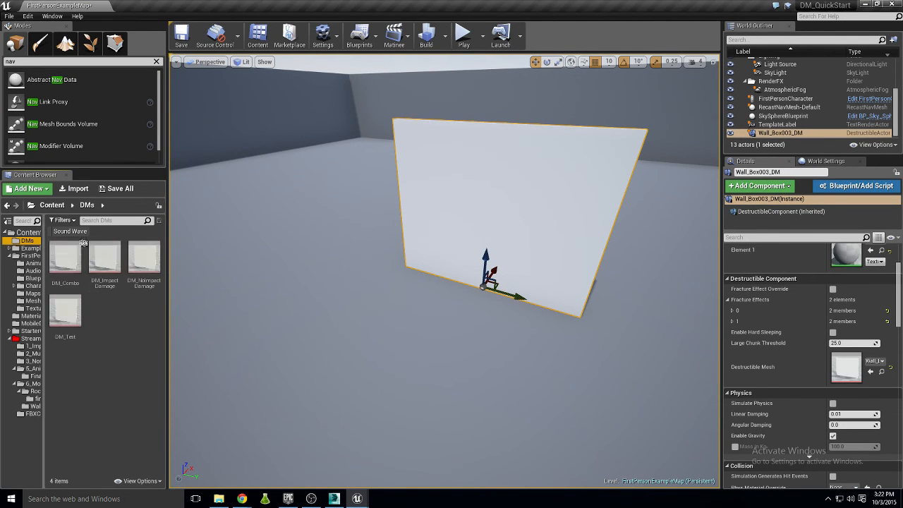
key("Delete")
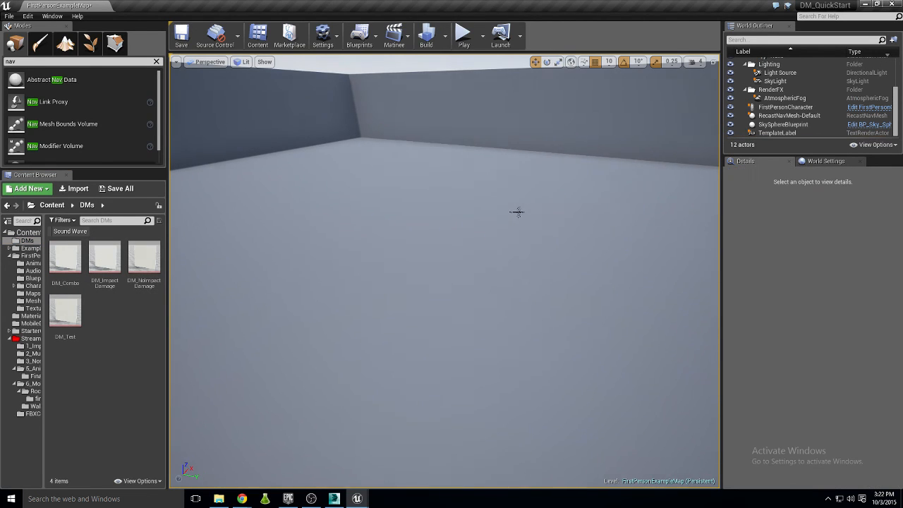
left_click_drag(95, 261, 451, 310)
- Rotate the placed DM_ImpactDamage wall slightly around its vertical axis and return to the move tool
key("e")
left_click_drag(485, 340, 423, 346)
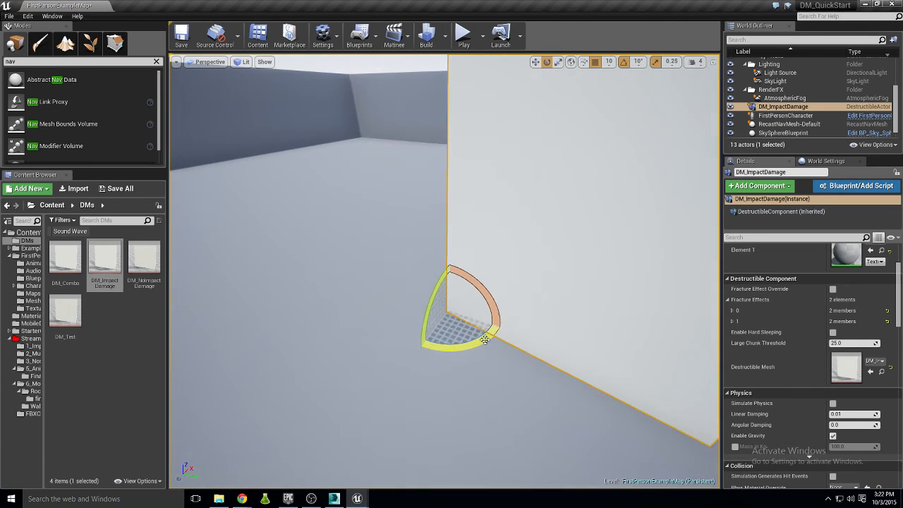
left_click_drag(485, 340, 481, 324)
key("w")
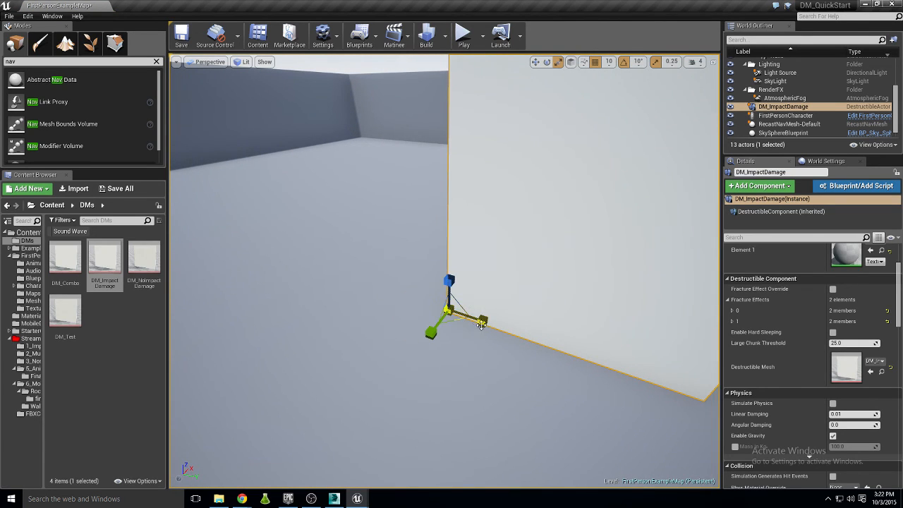
key("space")
key("s")
key("d")
right_click_drag(481, 324, 473, 317)
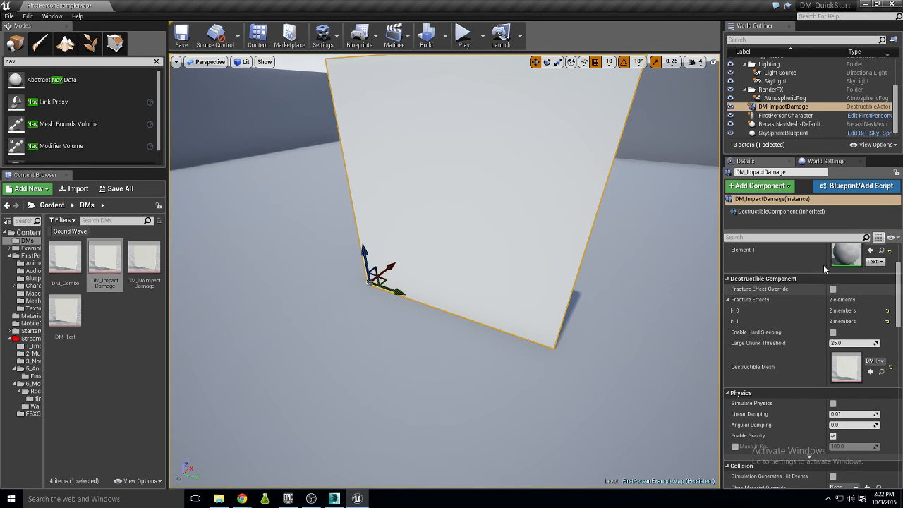
- Open the wall's destructible mesh, enable Custom Impact Resistance, set Impact Resistance to 0.001 and save the asset
double_click(852, 371)
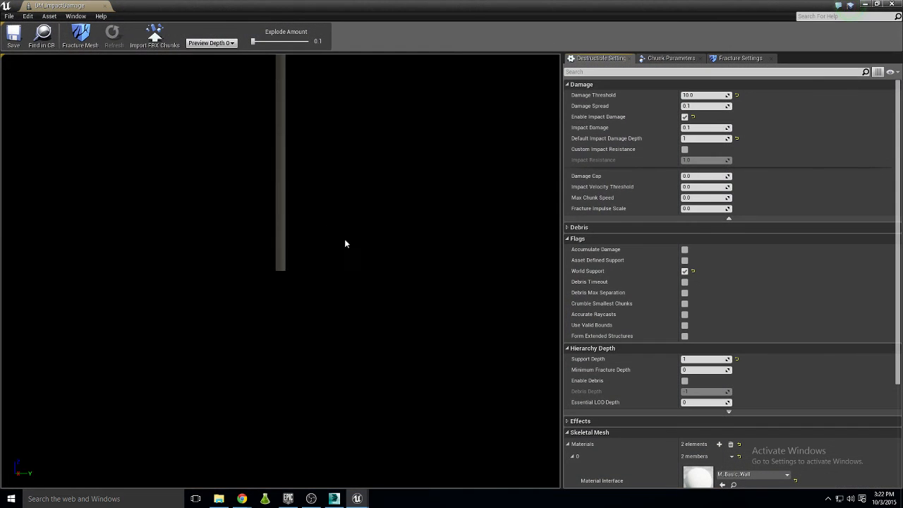
right_click_drag(449, 280, 448, 279)
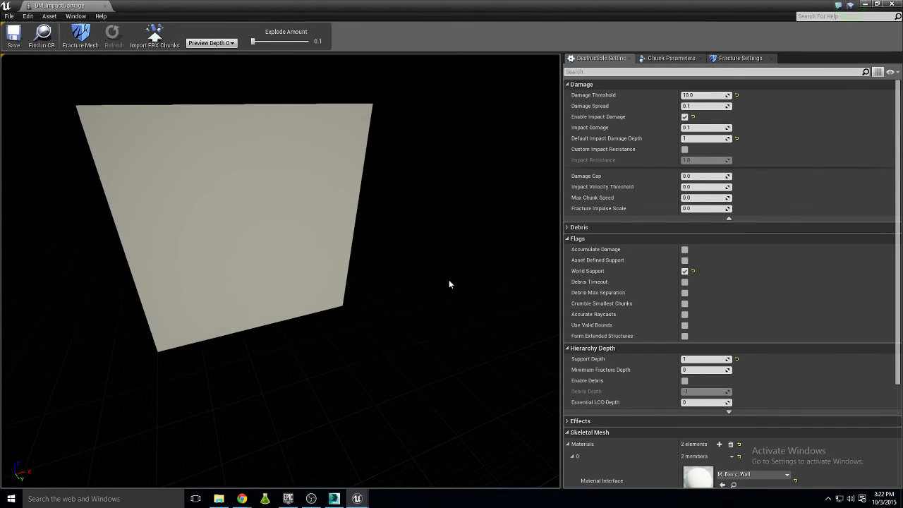
left_click(685, 150)
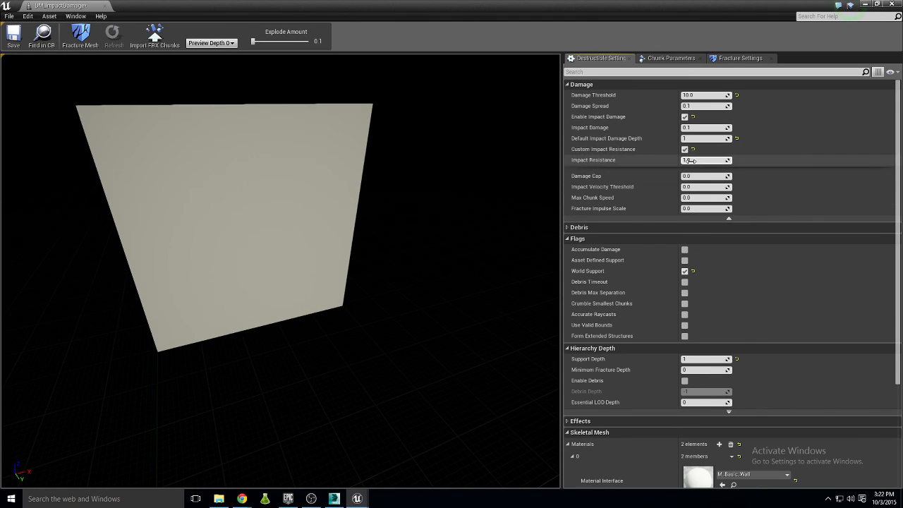
left_click(688, 160)
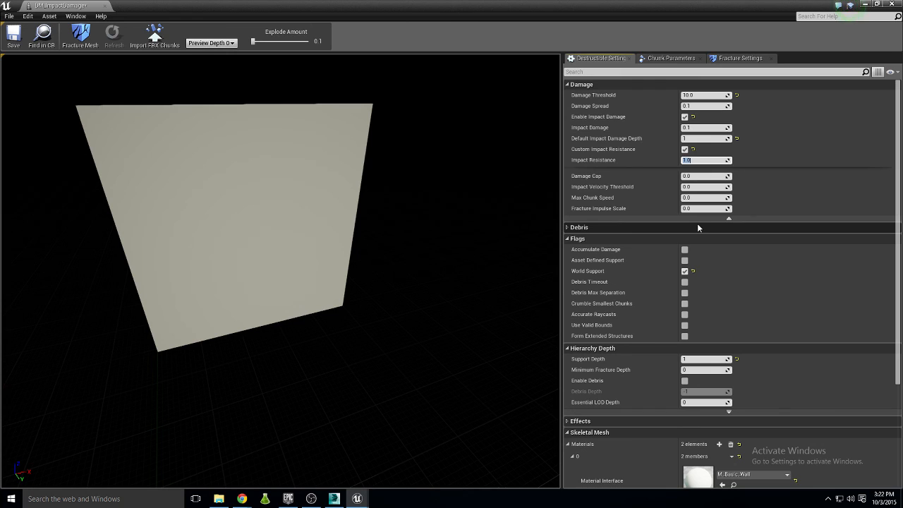
type("0.001")
key("Return")
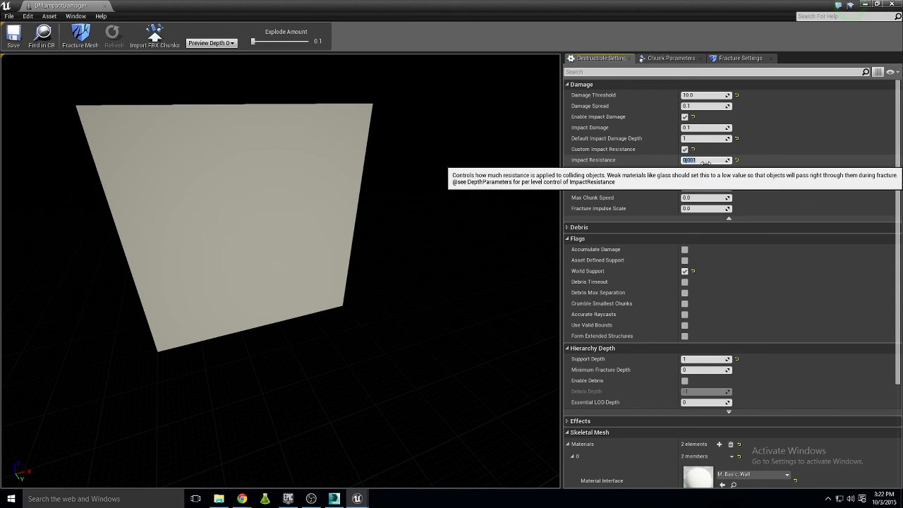
left_click(13, 37)
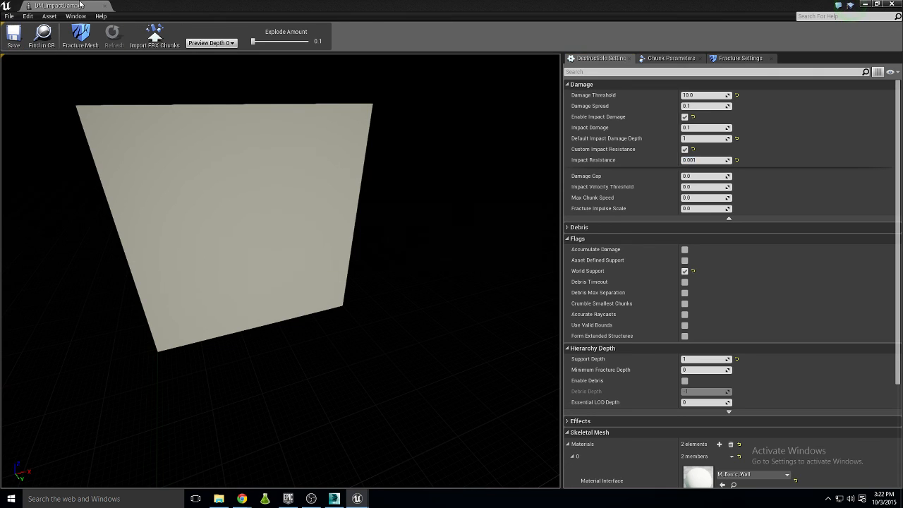
- Dock the DM_ImpactDamage editor beside the level in the main window and return to the level
left_click(104, 6)
left_click_drag(141, 62, 220, 4)
left_click(69, 4)
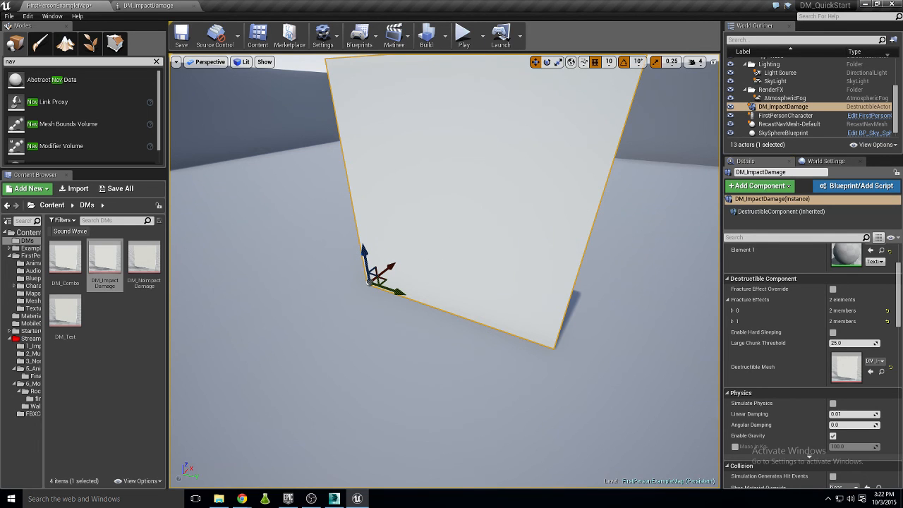
- Duplicate the DM_ImpactDamage wall three times along the X axis to form a spaced row of four
right_click_drag(445, 229, 308, 298)
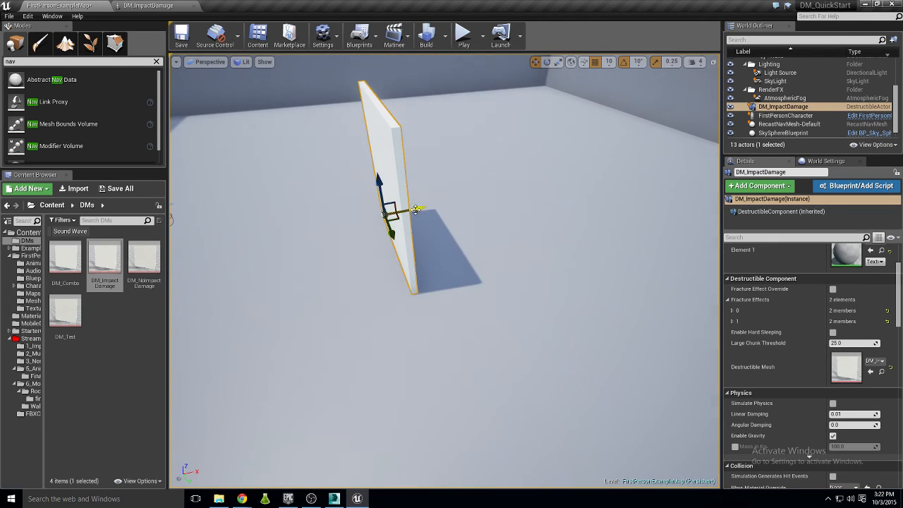
left_click_drag(416, 210, 618, 177, "alt")
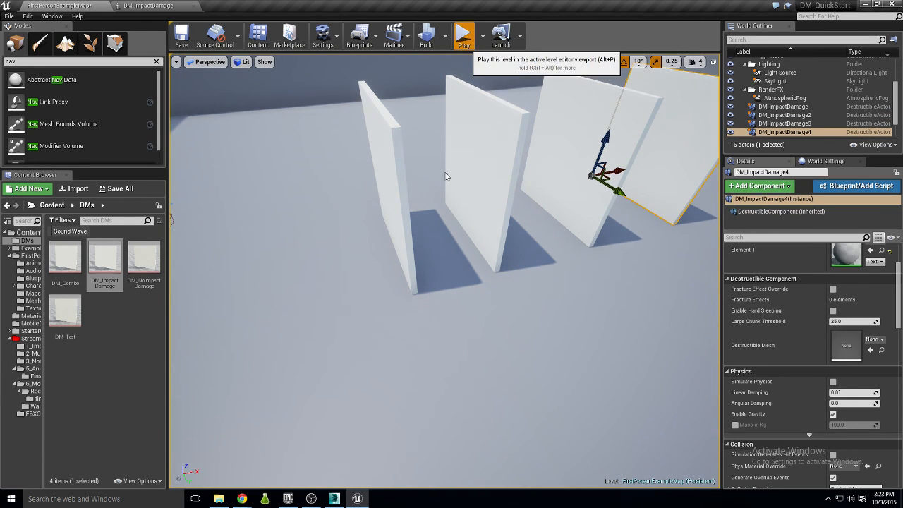
- Run a play session, walking around the row of walls and shooting projectiles at them, and stop it
left_click(464, 34)
key("d")
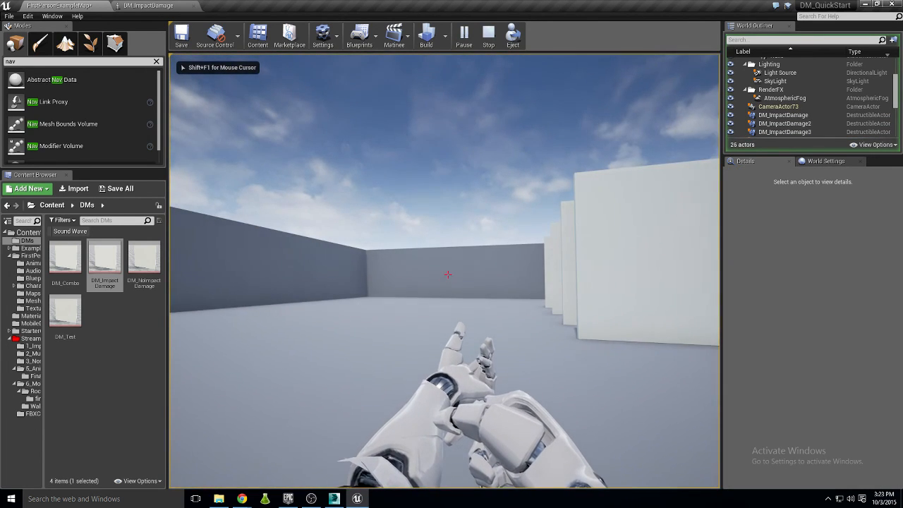
left_click(448, 274)
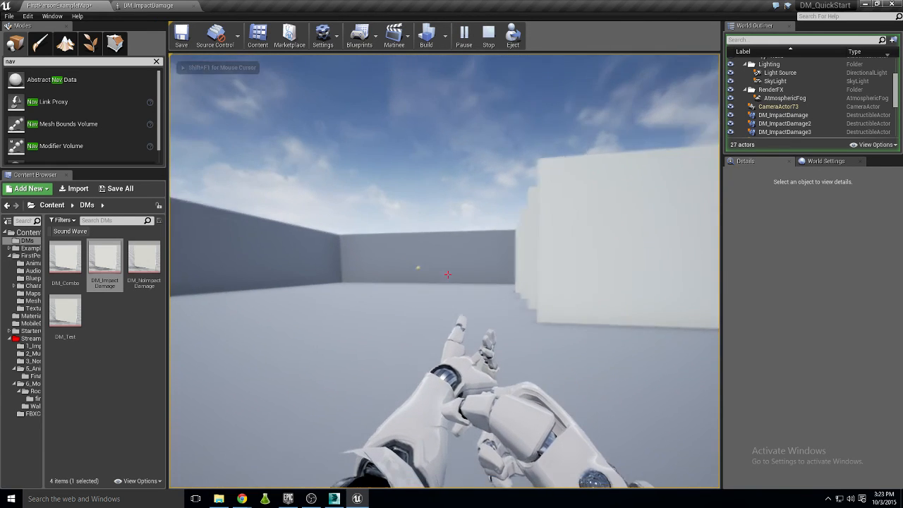
key("d")
key("s")
key("d")
left_click(448, 275)
key("s")
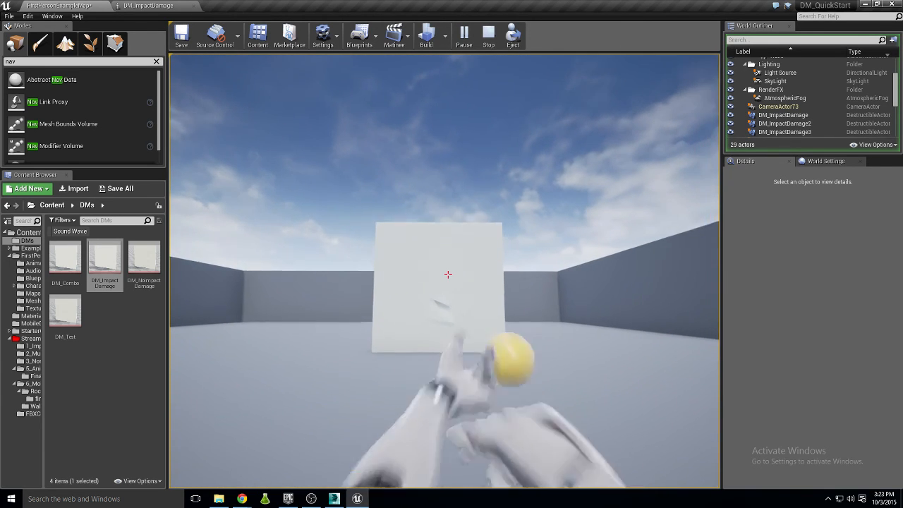
key("a")
key("w")
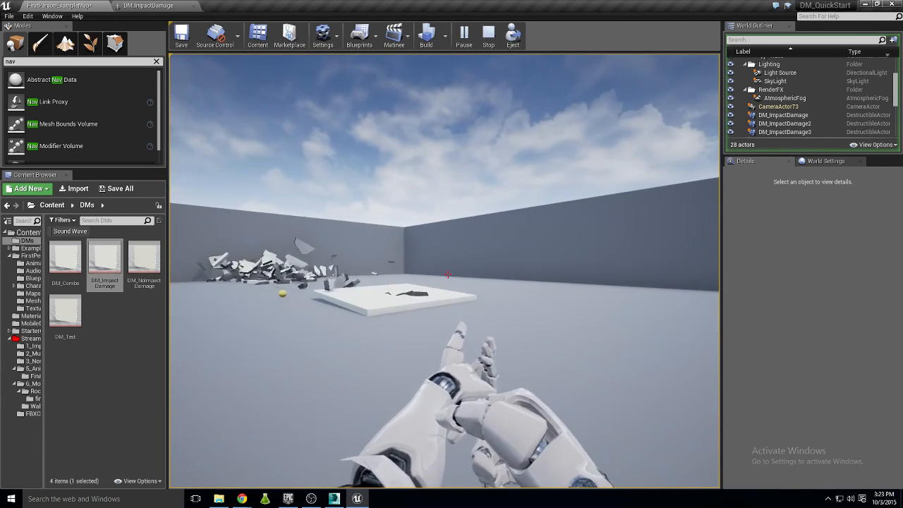
key("Escape")
- Play the level again, shoot more projectiles at the front of the wall row, and end the session
left_click(460, 33)
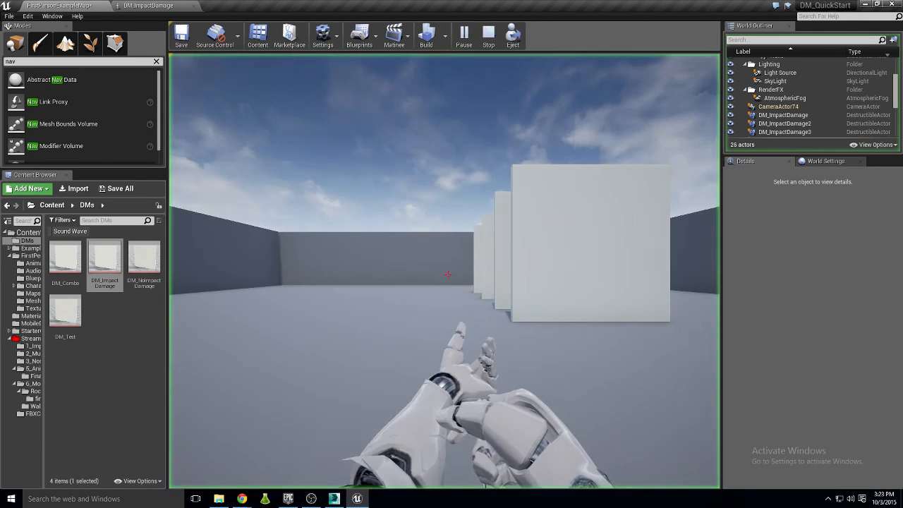
left_click(448, 275)
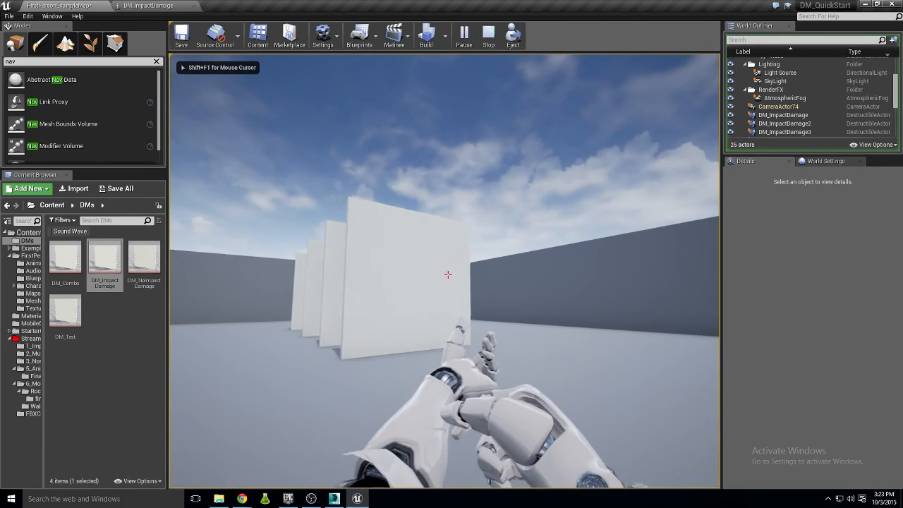
left_click(448, 274)
key("a")
left_click(448, 274)
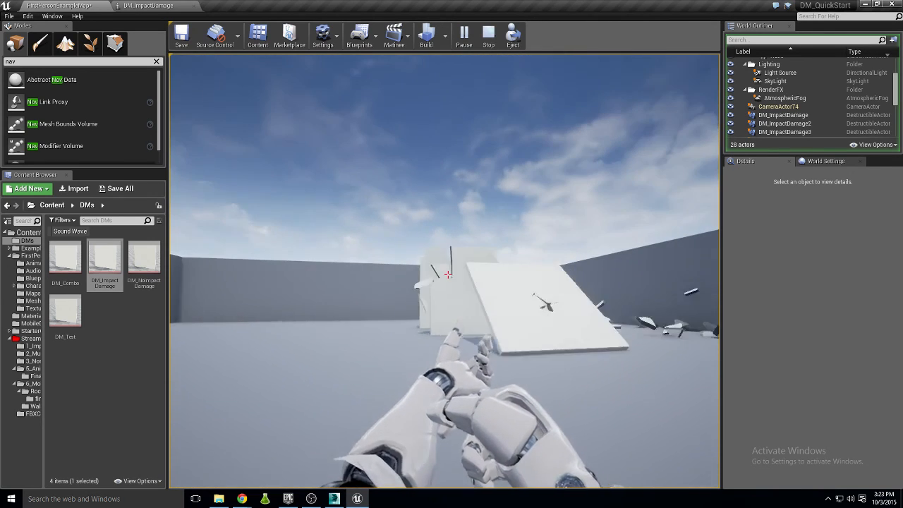
key("Escape")
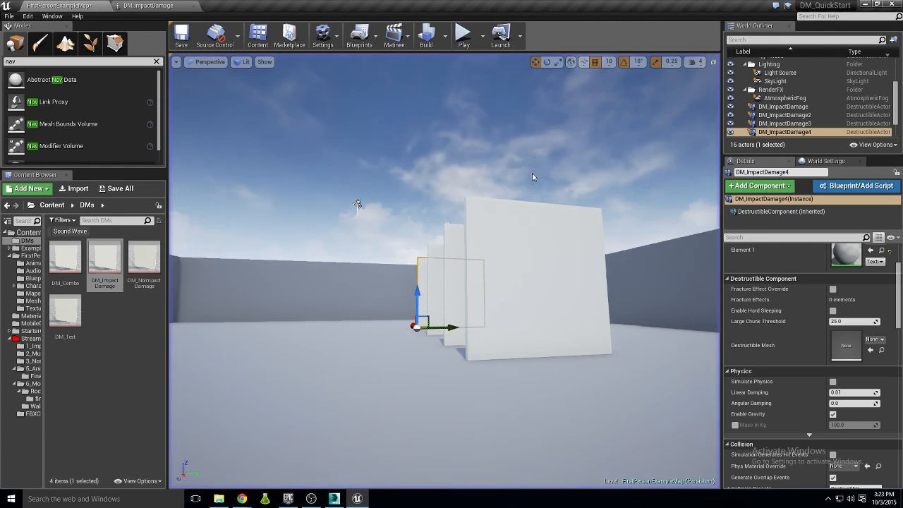
- Select all four DM_ImpactDamage walls in the level together
left_click(534, 283)
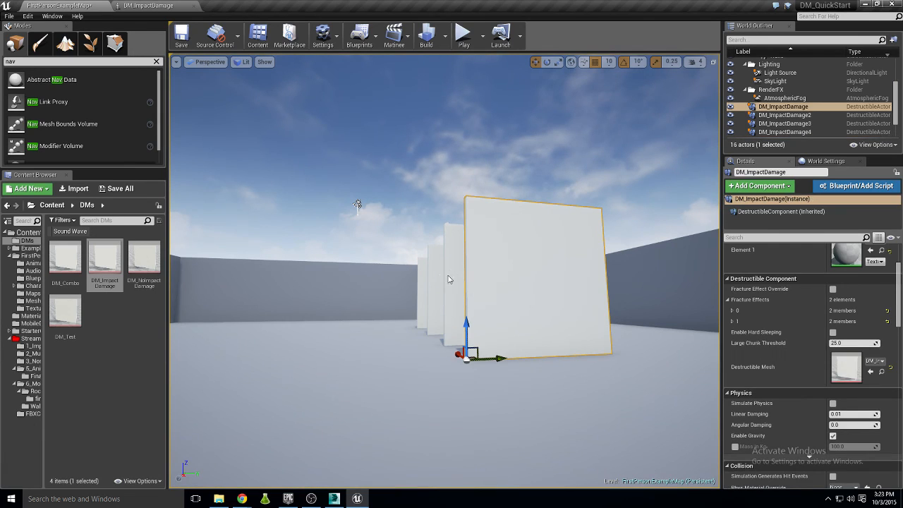
left_click(438, 276, "ctrl")
left_click(432, 279, "ctrl")
left_click(424, 283, "ctrl")
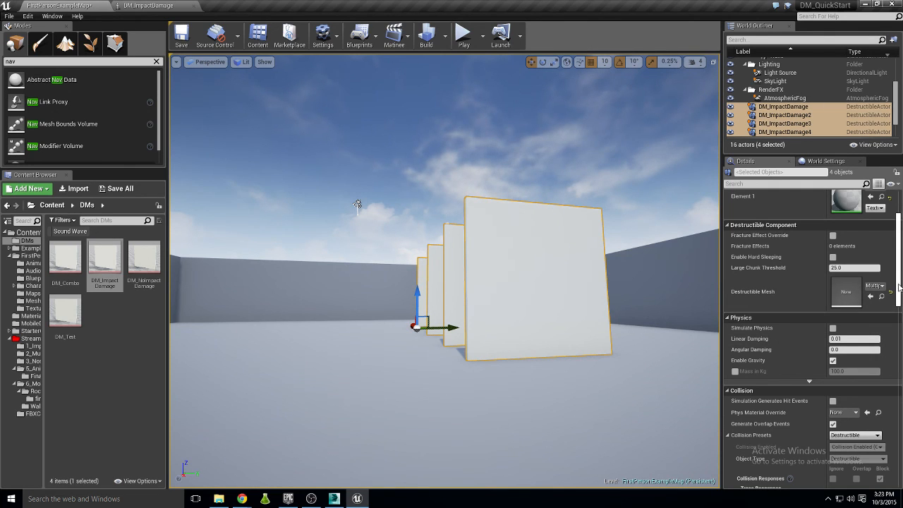
- Set the Impact Resistance of the DM_ImpactDamage destructible mesh to 150000000
left_click(162, 6)
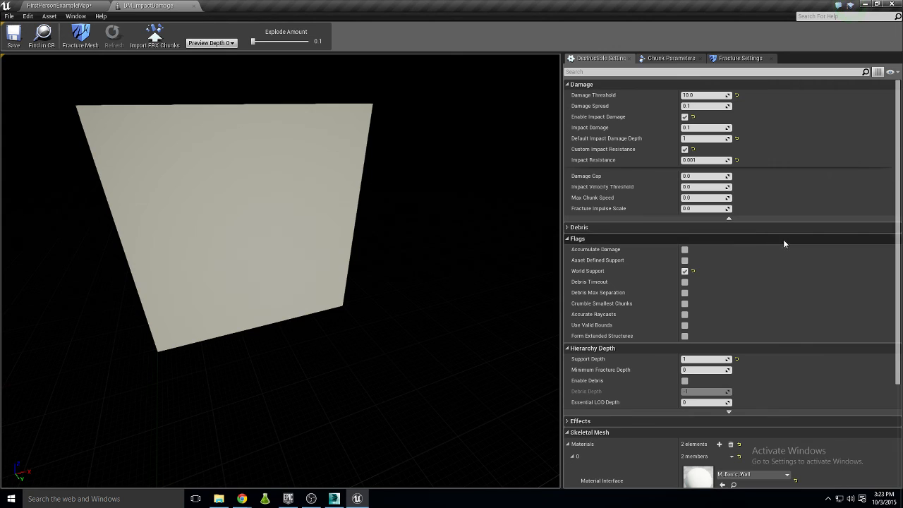
left_click(699, 160)
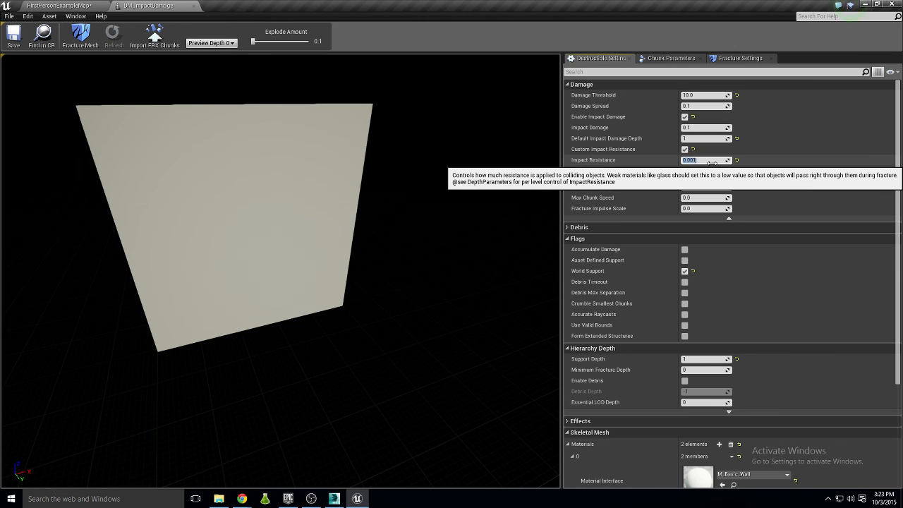
type("150000000")
key("Return")
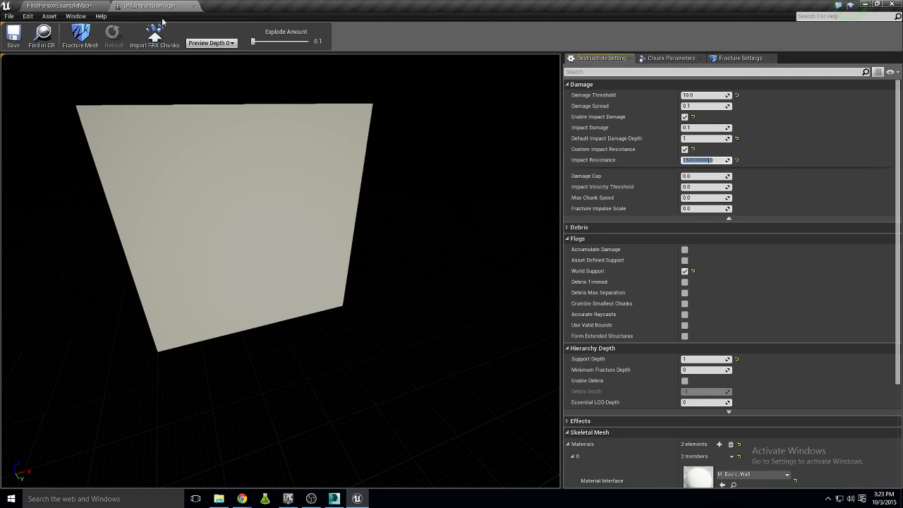
- Play the level, shoot projectiles at the row of walls from several positions to test the raised impact resistance, and stop
left_click(60, 6)
left_click(463, 35)
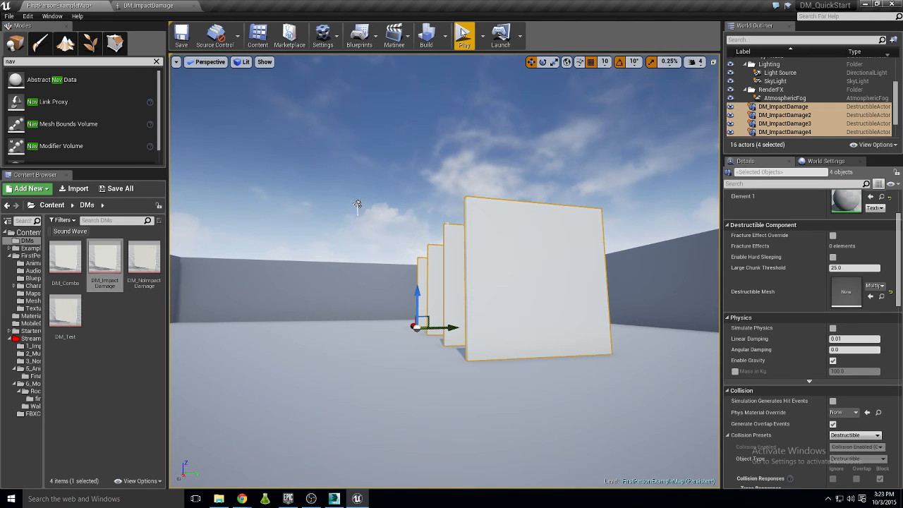
key("a")
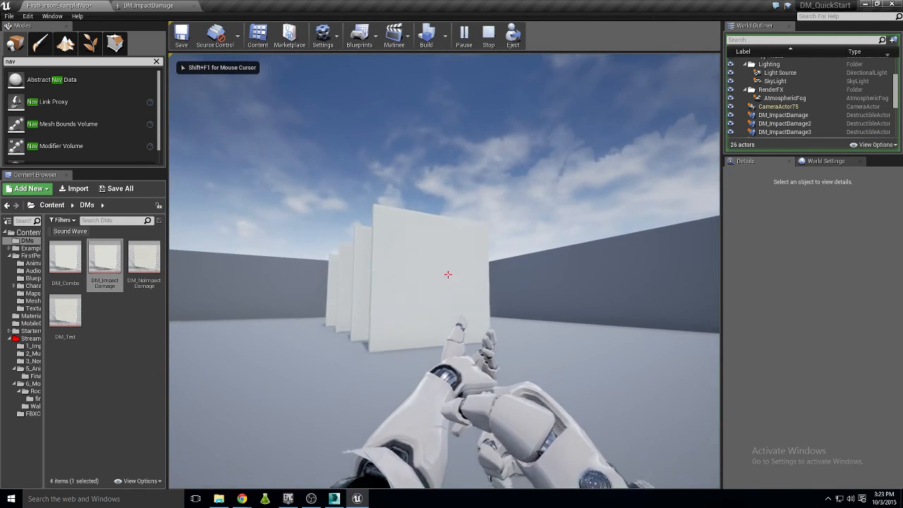
key("s")
left_click(448, 275)
left_click(448, 275)
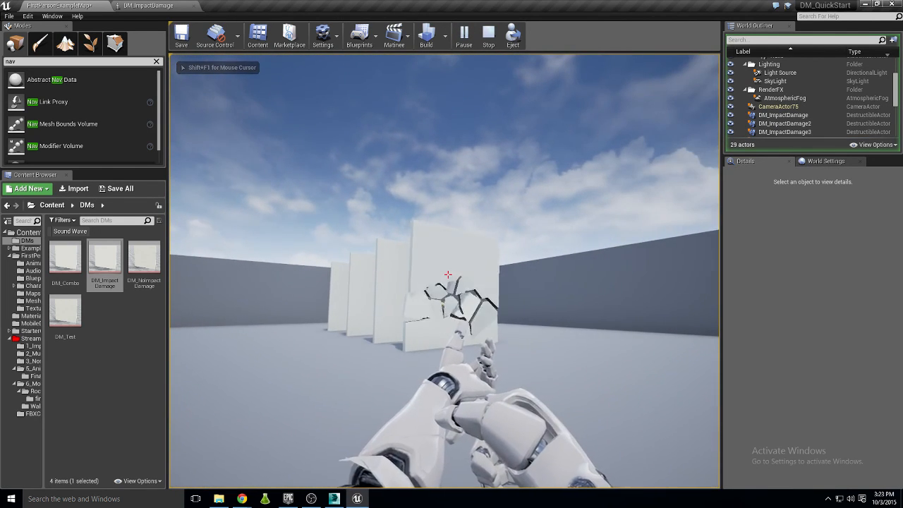
key("w")
left_click(448, 274)
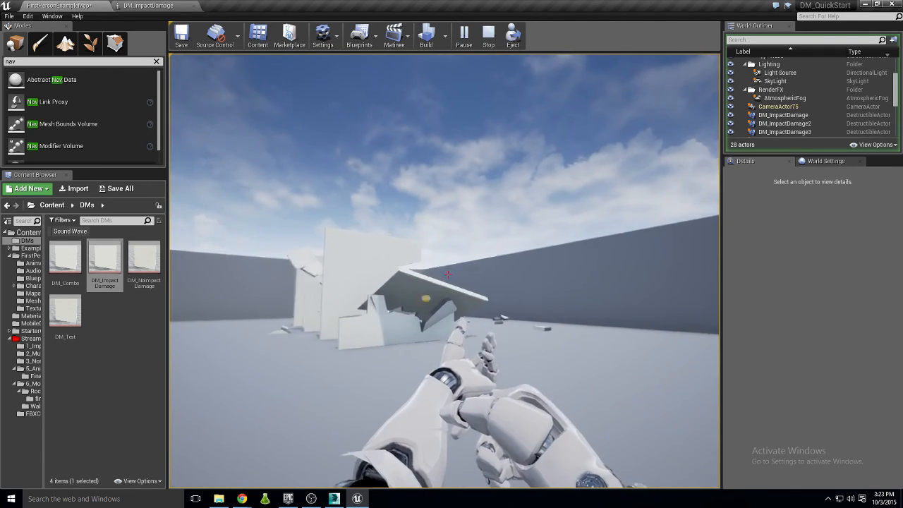
left_click(448, 274)
left_click(448, 274)
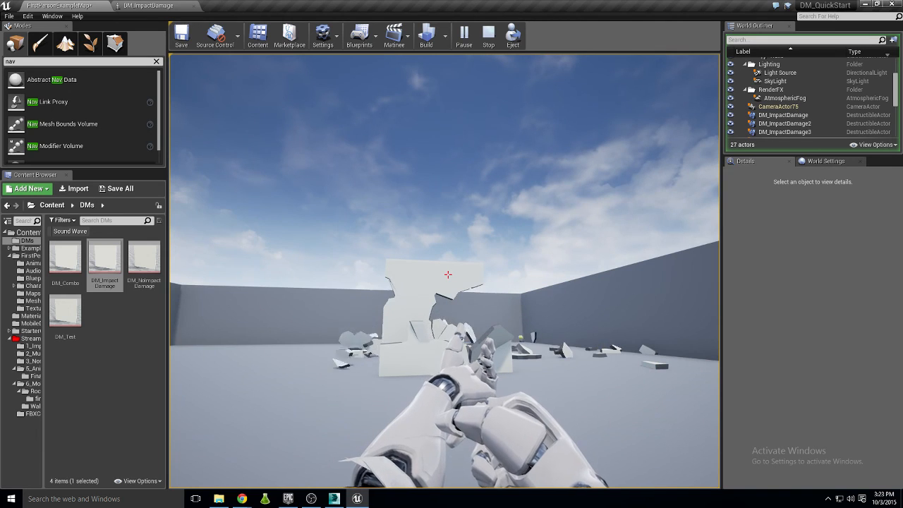
key("a")
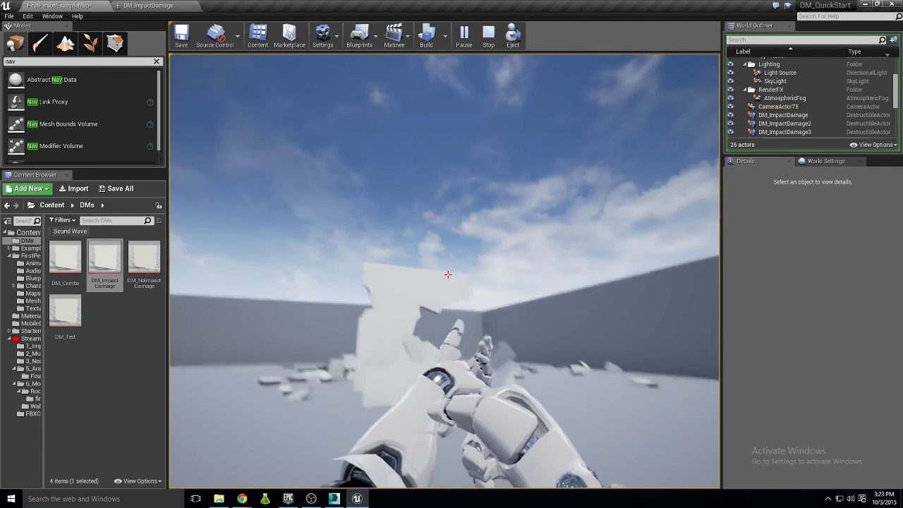
left_click(448, 274)
left_click(448, 275)
left_click(448, 275)
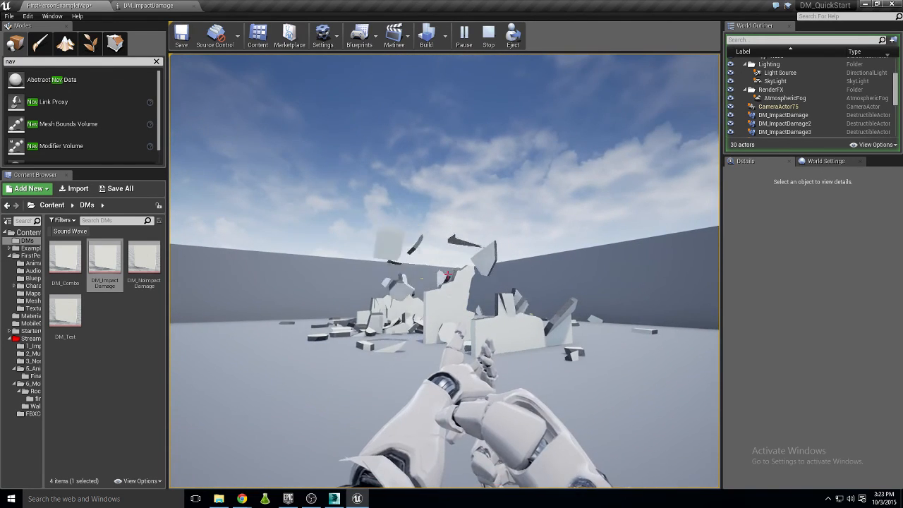
key("Escape")
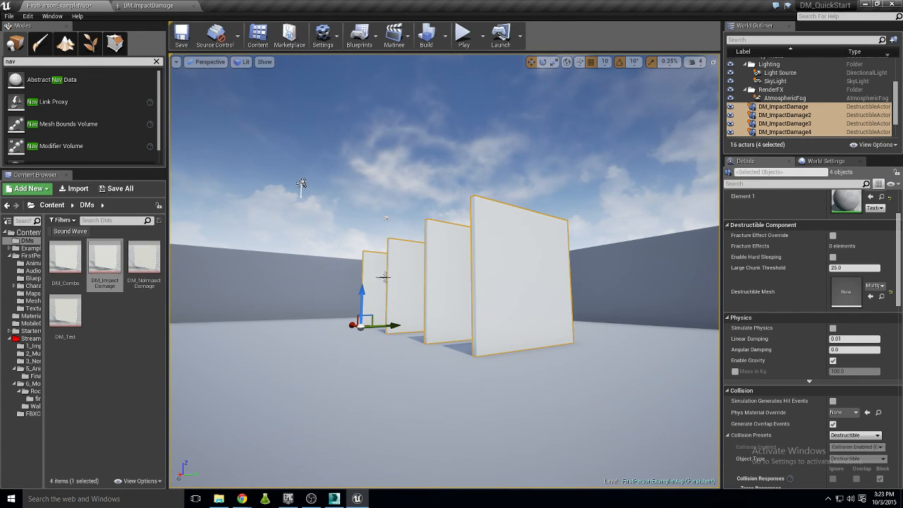
- Select the front wall, switch to the browser's Destructible Troubleshooting Guide and look over its contents list and documentation links
left_click(506, 280)
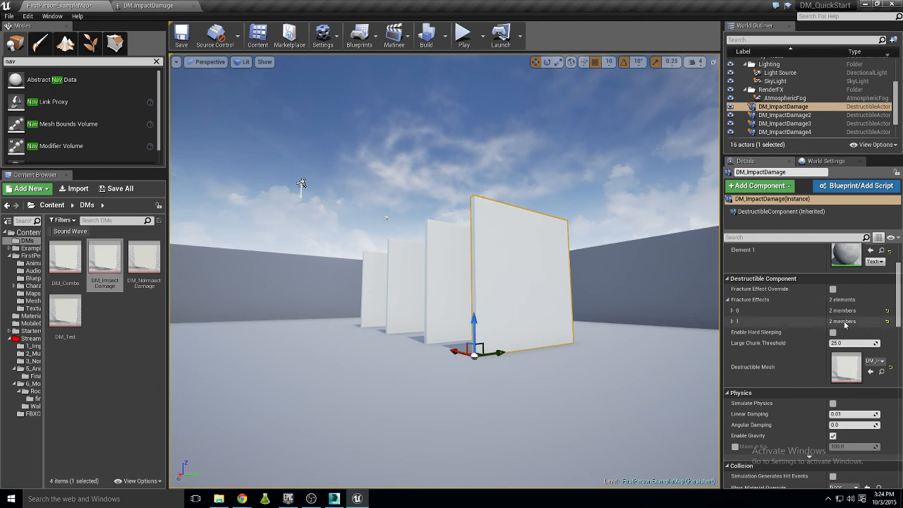
key("alt+Tab")
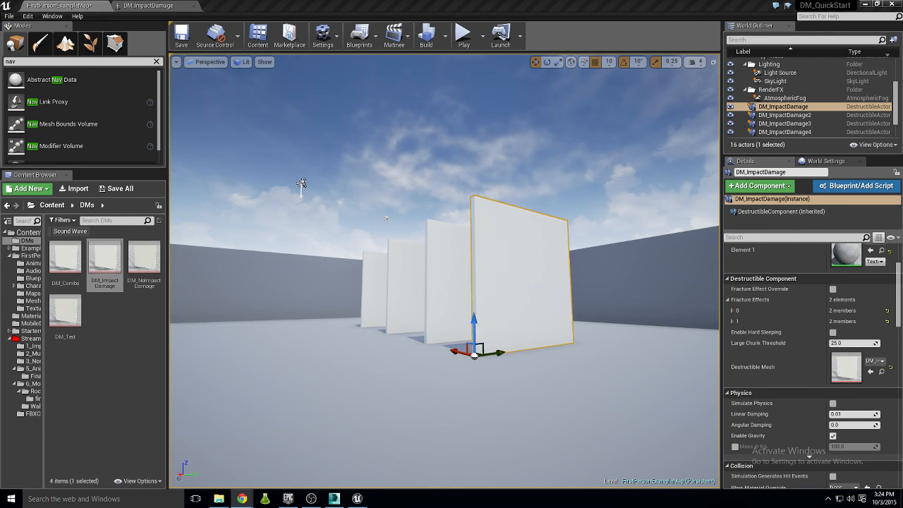
key("alt+Tab")
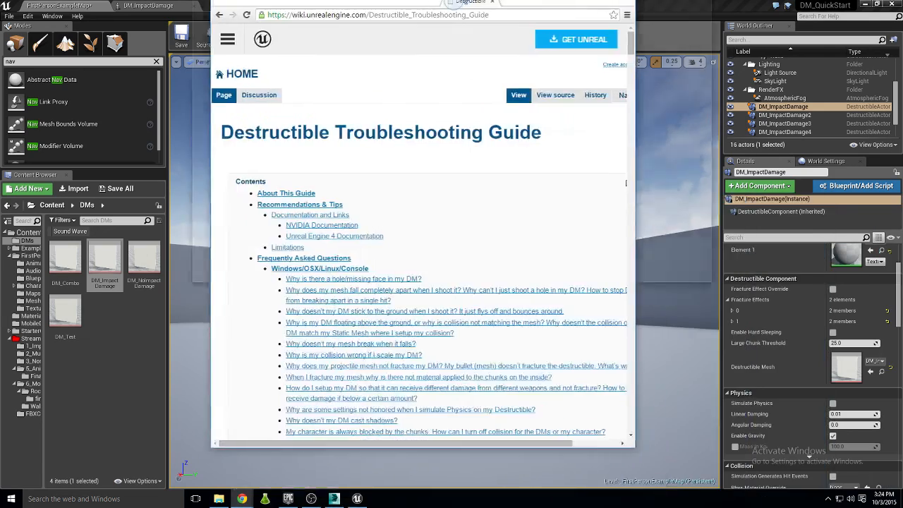
scroll(455, 159, "down", 3)
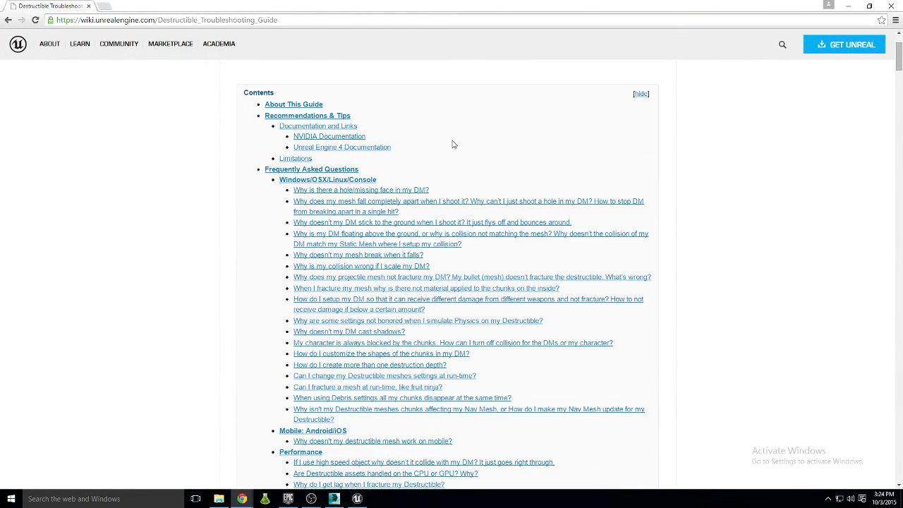
scroll(453, 145, "down", 9)
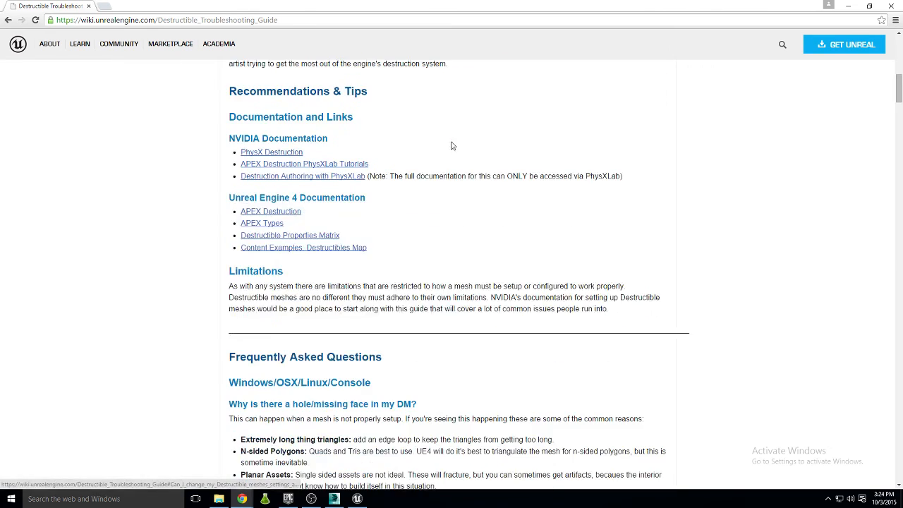
scroll(446, 172, "up", 5)
scroll(445, 175, "up", 4)
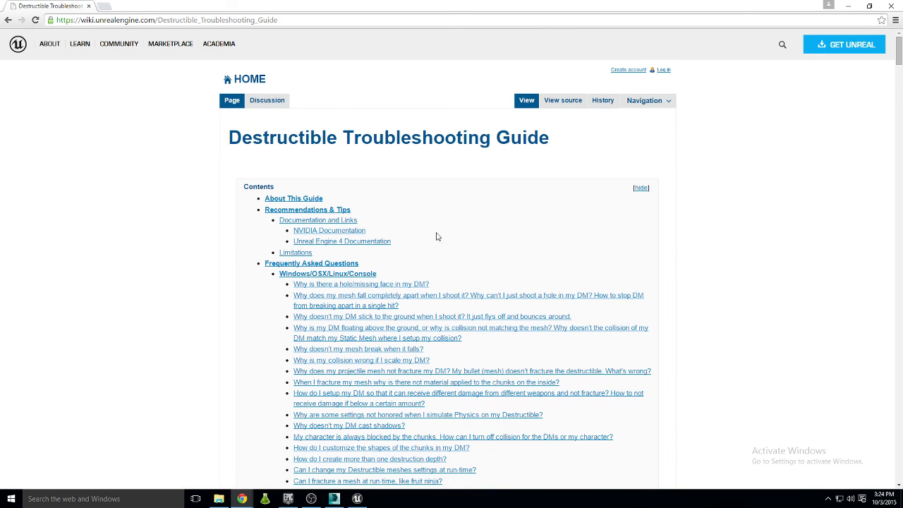
scroll(403, 262, "down", 3)
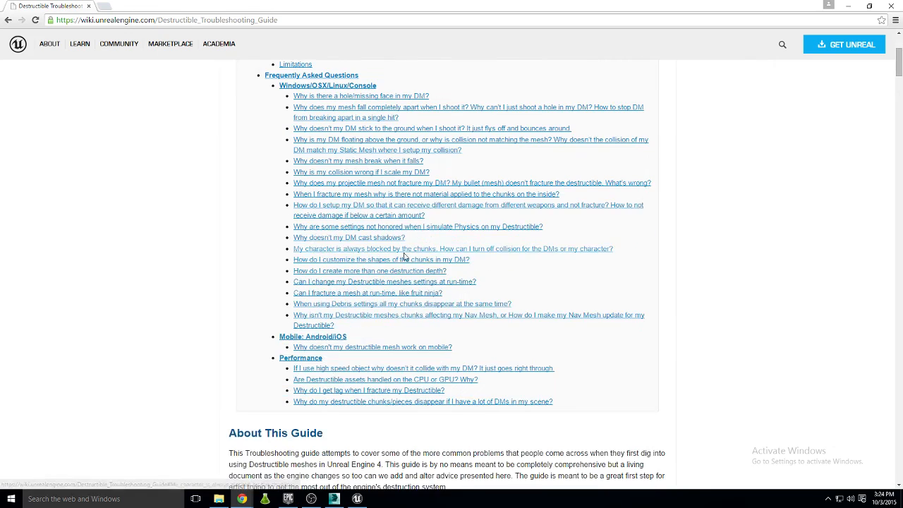
scroll(403, 262, "down", 10)
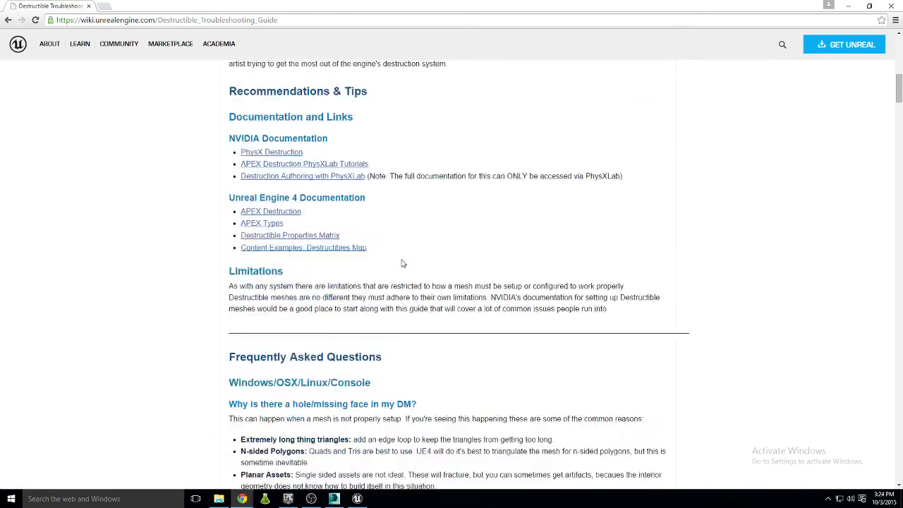
- Examine the guide's answer on holes or missing faces in a destructible mesh, including NVIDIA's example image
scroll(403, 259, "down", 1)
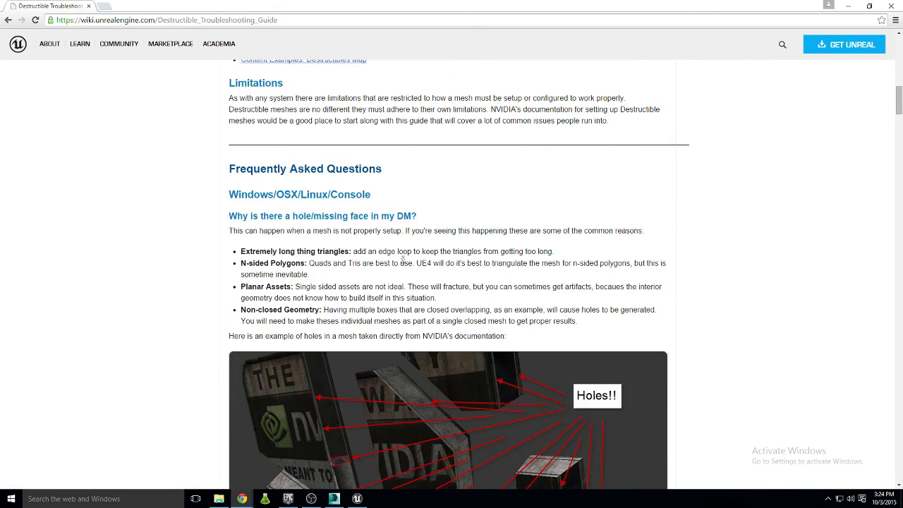
scroll(403, 260, "down", 3)
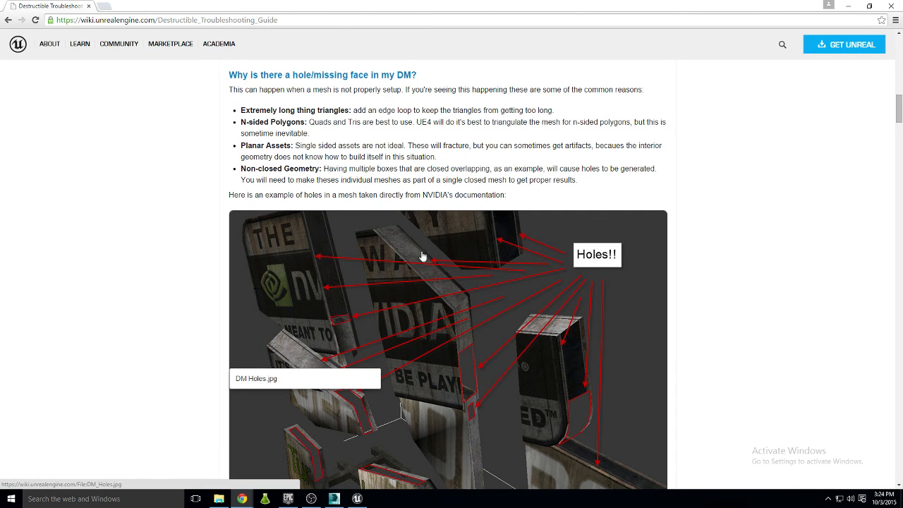
scroll(421, 256, "up", 3)
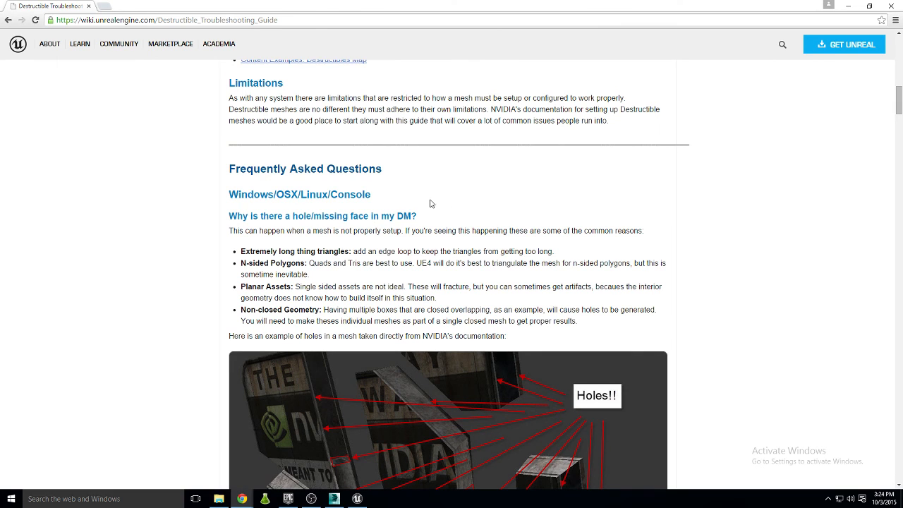
scroll(543, 207, "down", 3)
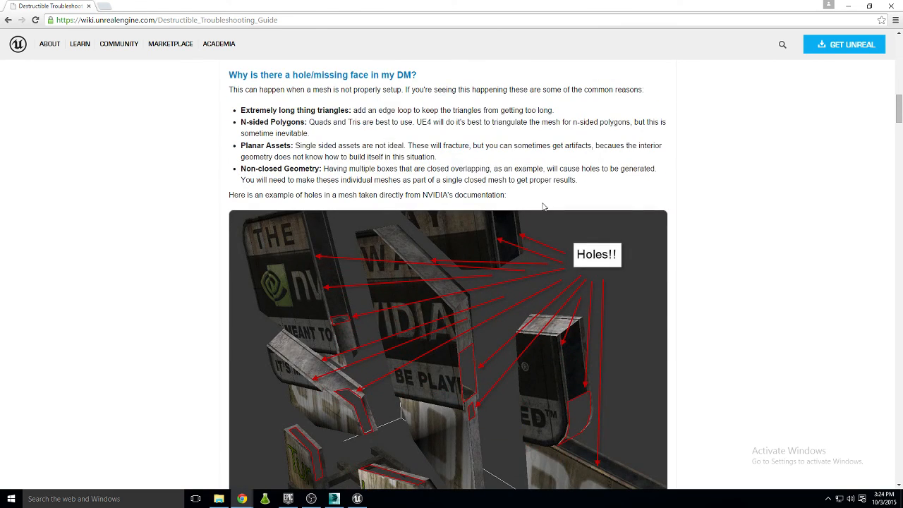
scroll(544, 207, "down", 2)
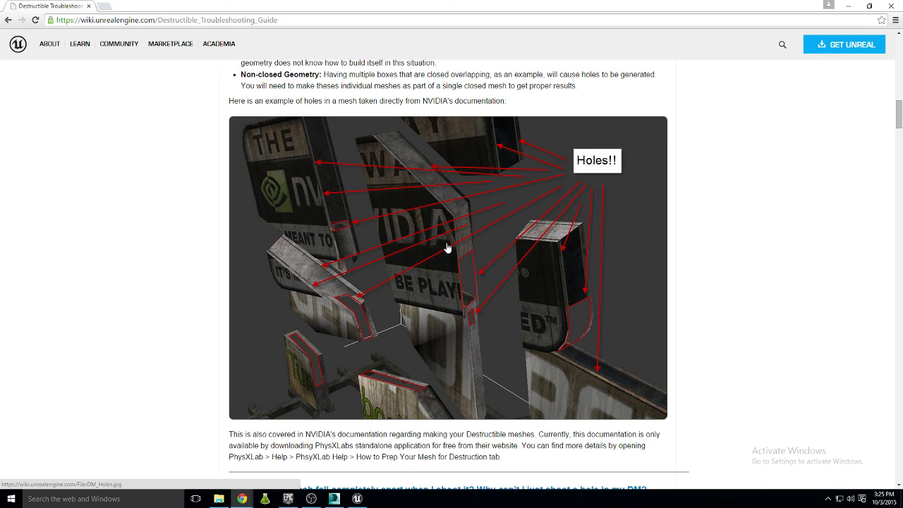
- Skim the guide's remaining answers on support depth, world support, collision, scaling, projectiles and damage settings
scroll(447, 248, "down", 8)
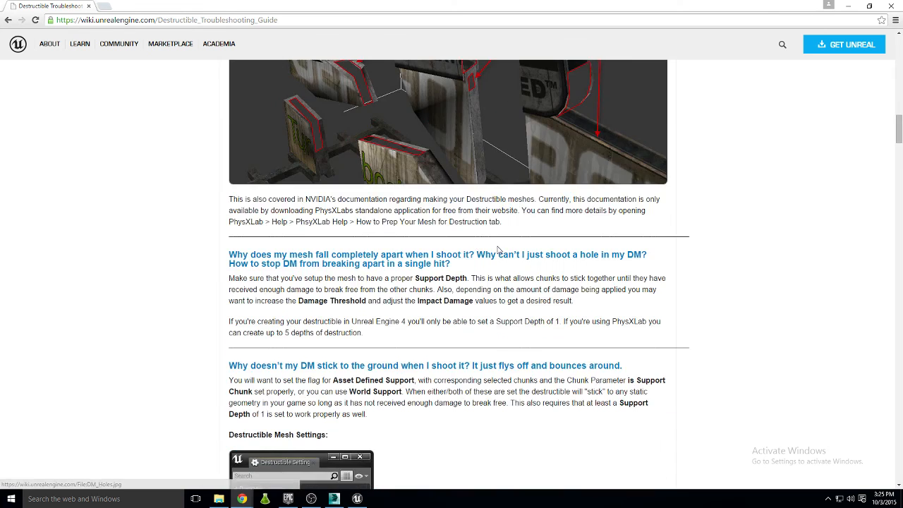
scroll(487, 254, "down", 1)
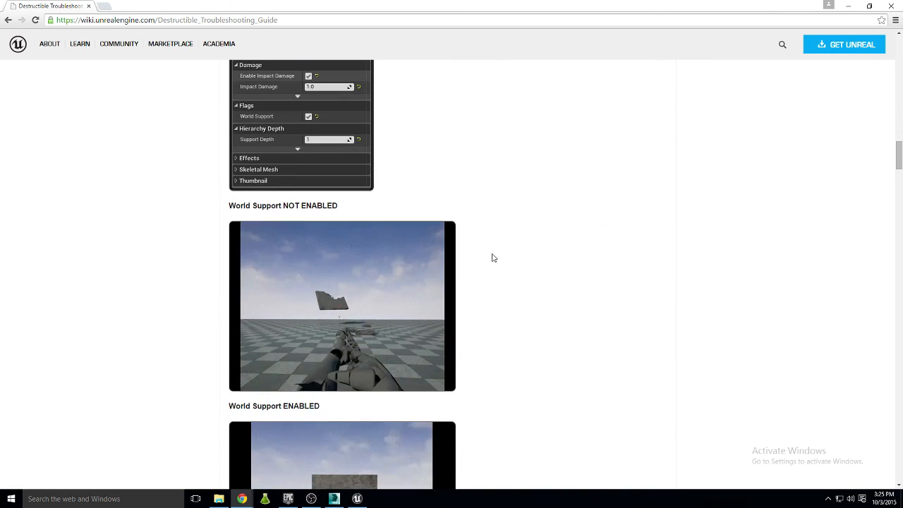
scroll(499, 225, "down", 2)
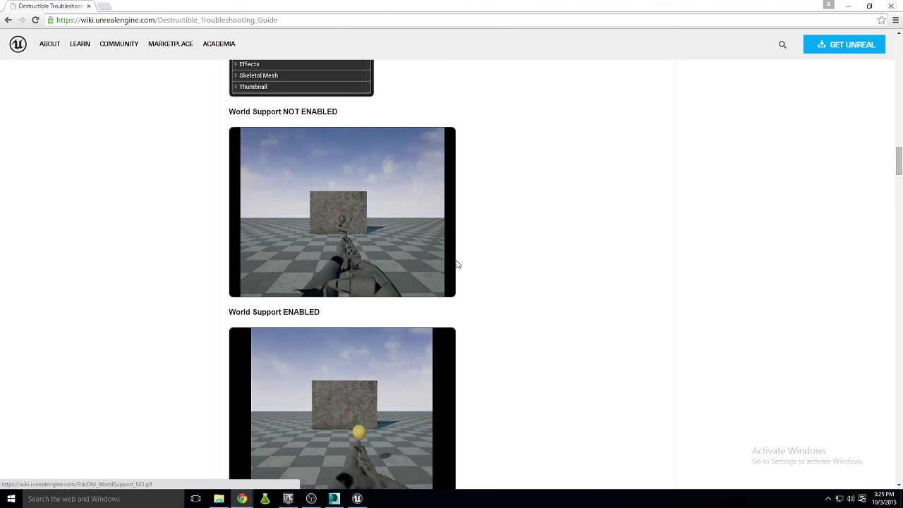
scroll(460, 260, "down", 5)
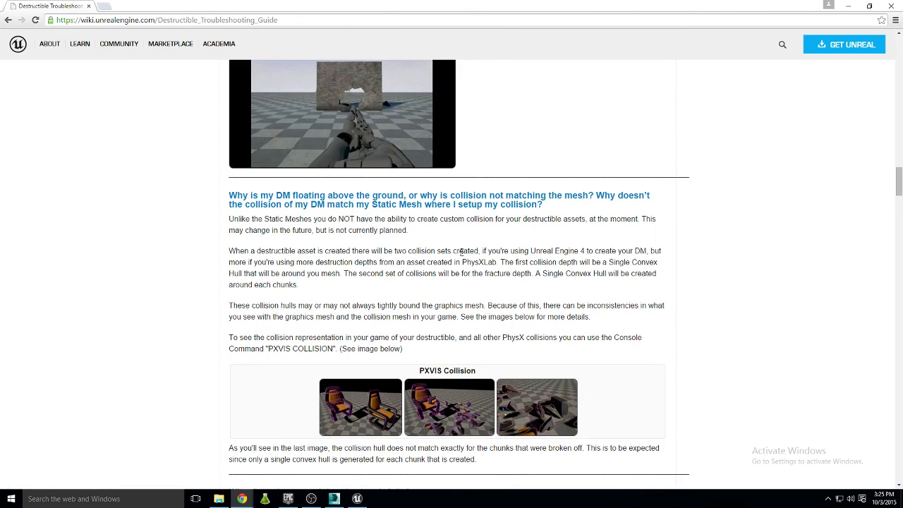
scroll(460, 252, "down", 1)
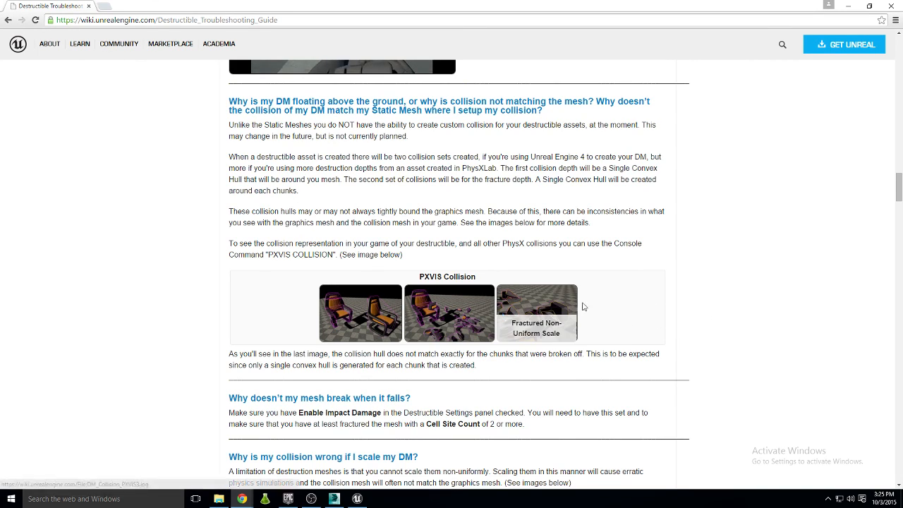
scroll(627, 309, "down", 6)
scroll(614, 233, "down", 18)
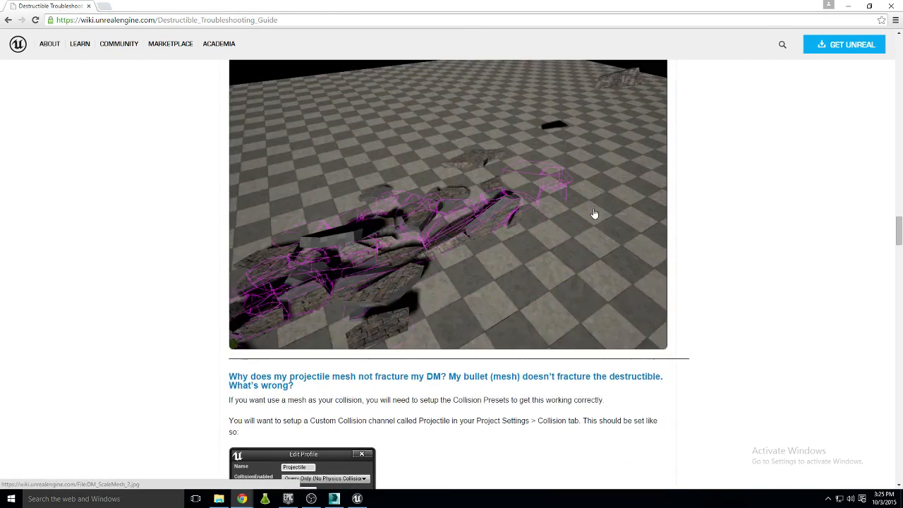
scroll(580, 209, "down", 5)
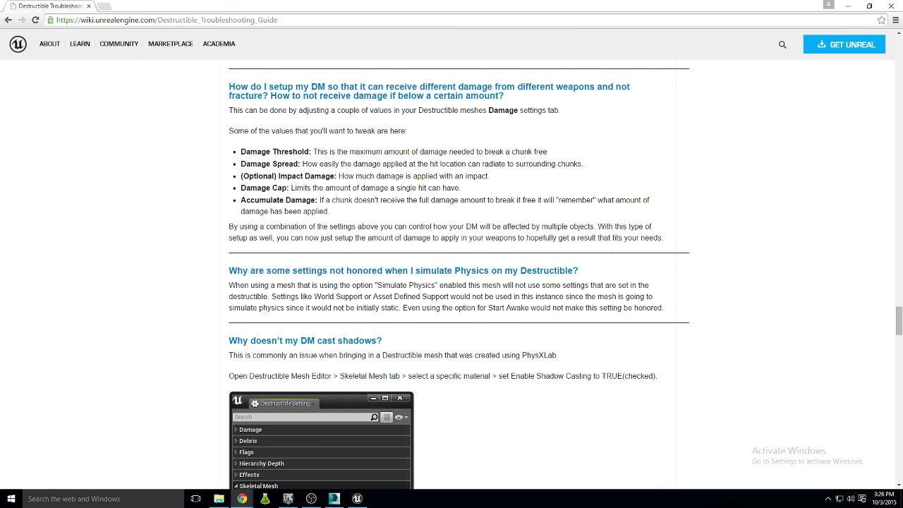
- Review the PhysX Lab 1.3.1 entry in NVIDIA's Download Center and switch to the PhysX Lab application
left_click_drag(63, 8, 902, 184)
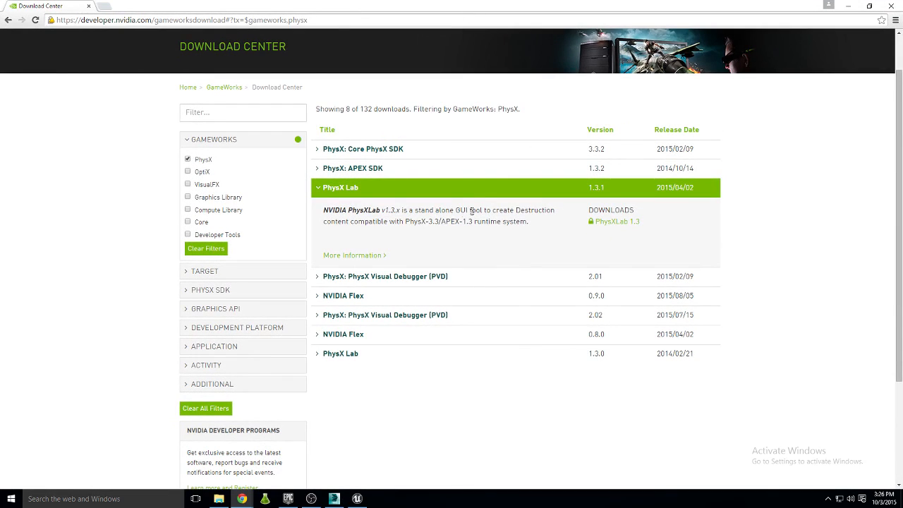
scroll(440, 166, "up", 1)
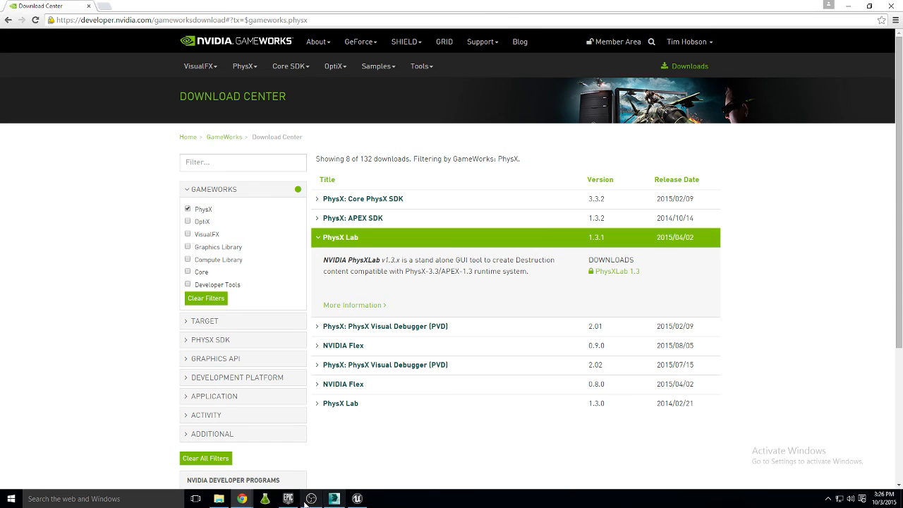
left_click(264, 498)
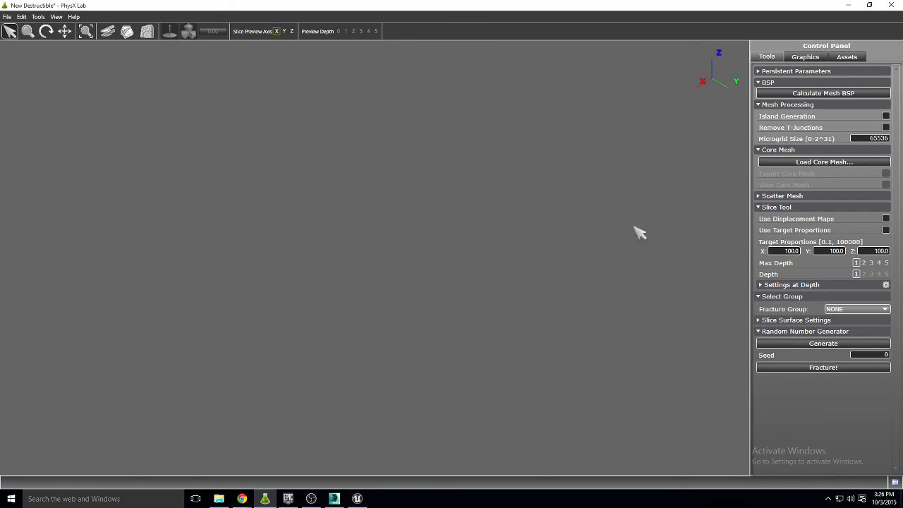
- Look at the cut-out fracture map and slice tool settings, and close PhysX Lab without saving the project
left_click(127, 32)
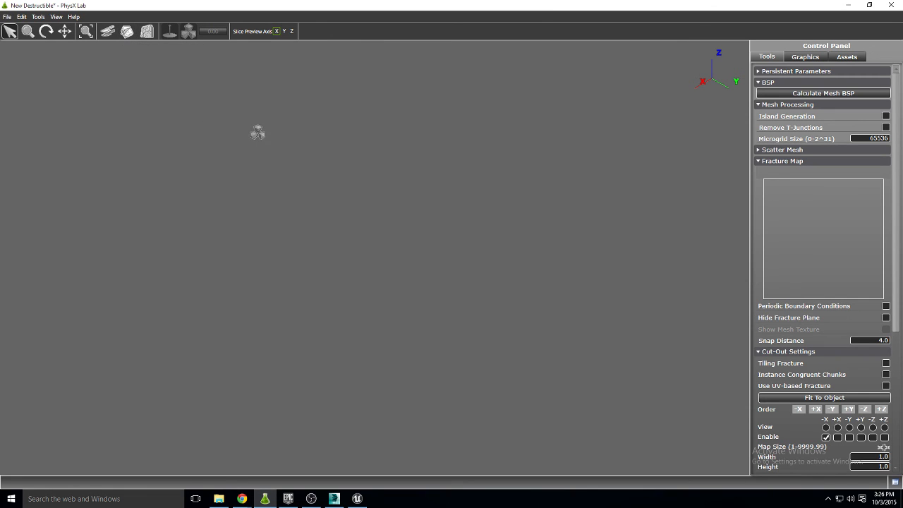
left_click(126, 33)
left_click(107, 31)
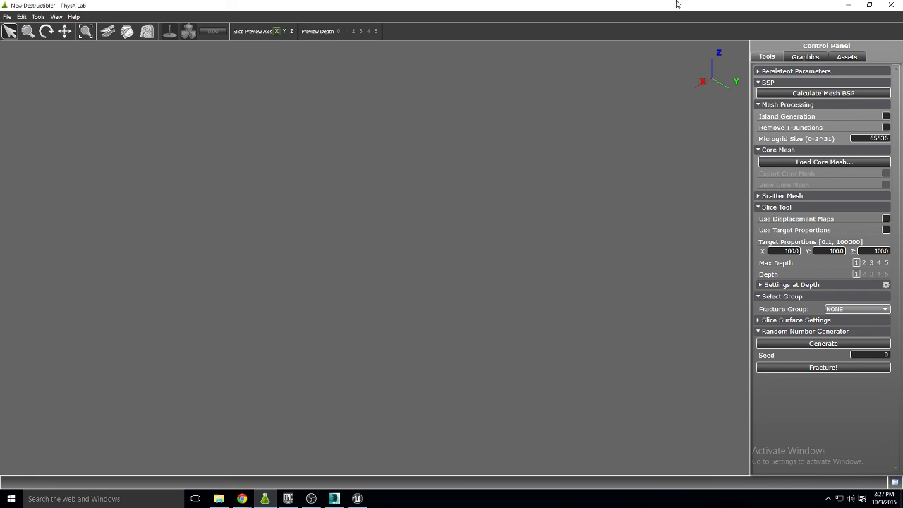
left_click(891, 6)
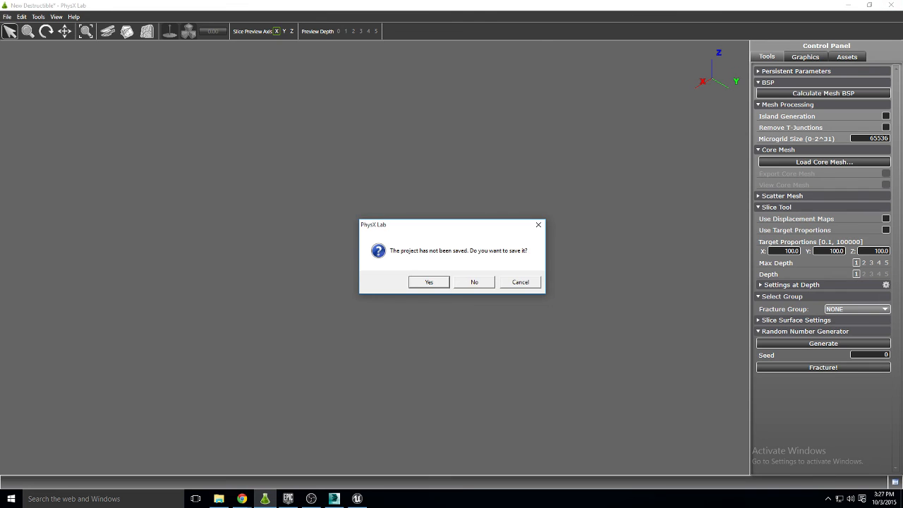
left_click(474, 282)
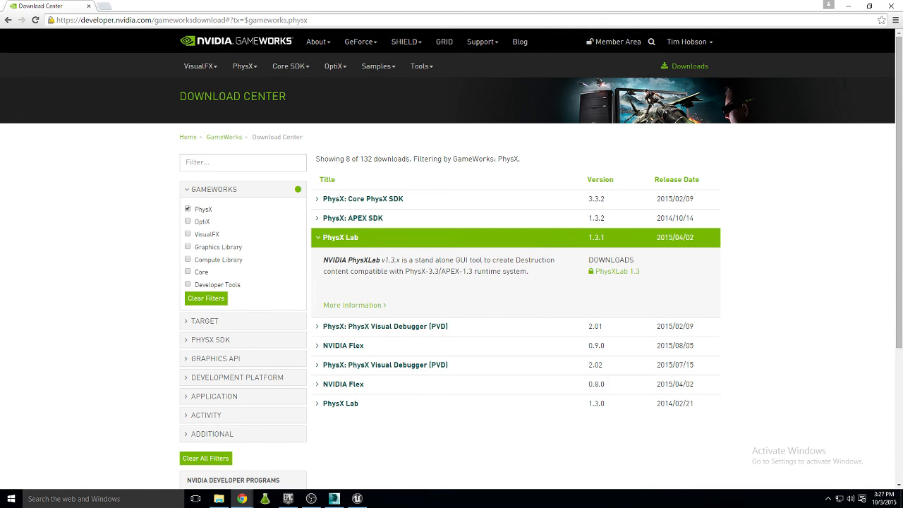